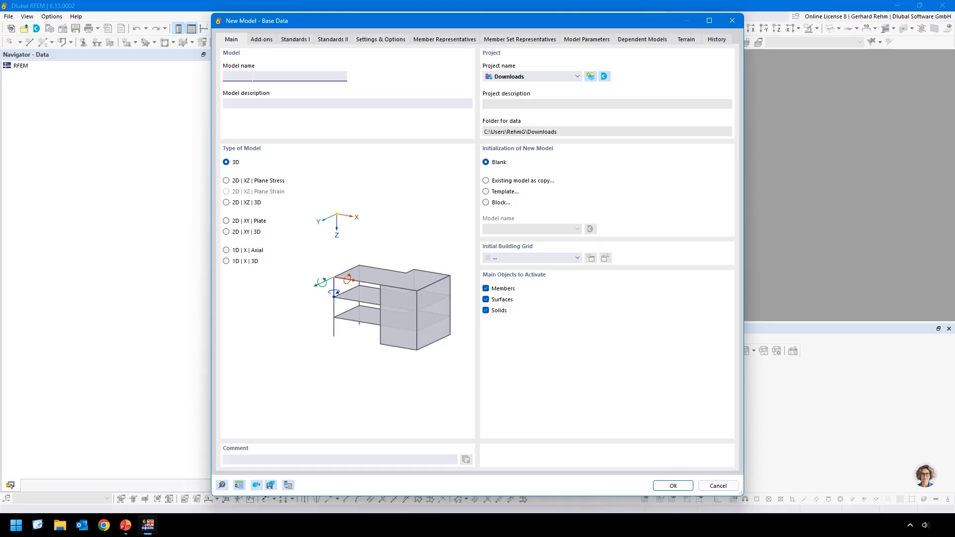
# Name the new model "Example 1" and activate the Multilayer Surfaces and Timber Design add-ons, with load wizards switched off.
pyautogui.write('Example 1')
pyautogui.click(267, 42)
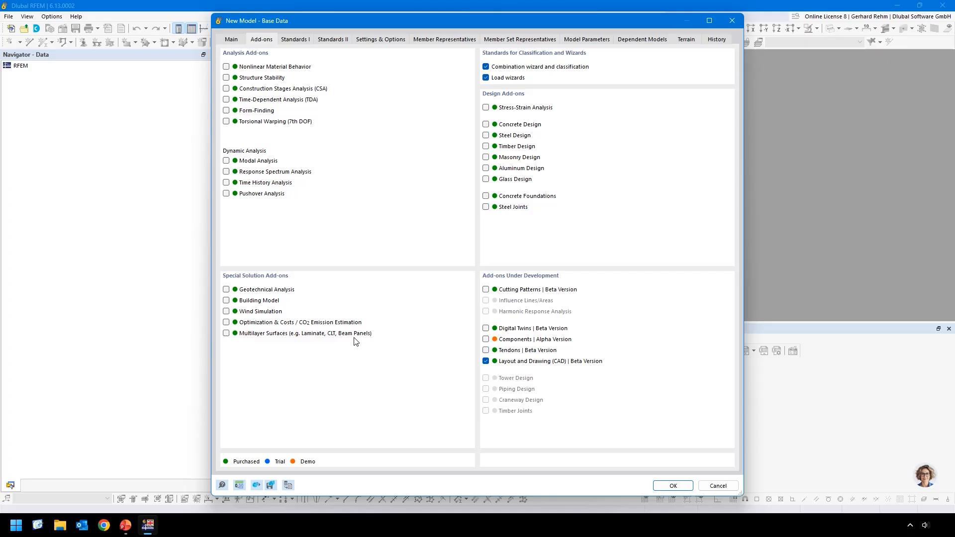
pyautogui.press('ctrl')
pyautogui.click(226, 336)
pyautogui.click(486, 78)
pyautogui.click(486, 146)
# Set the German national annexes: DIN | 2012-08 for EN 1990 | Timber and DIN | 2014-07 for EN 1995 timber design.
pyautogui.click(298, 40)
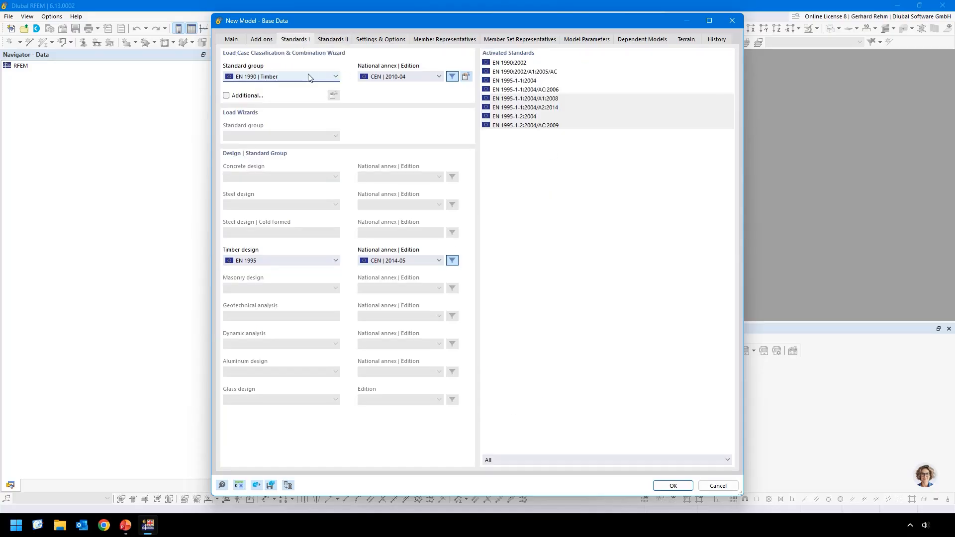
pyautogui.click(399, 80)
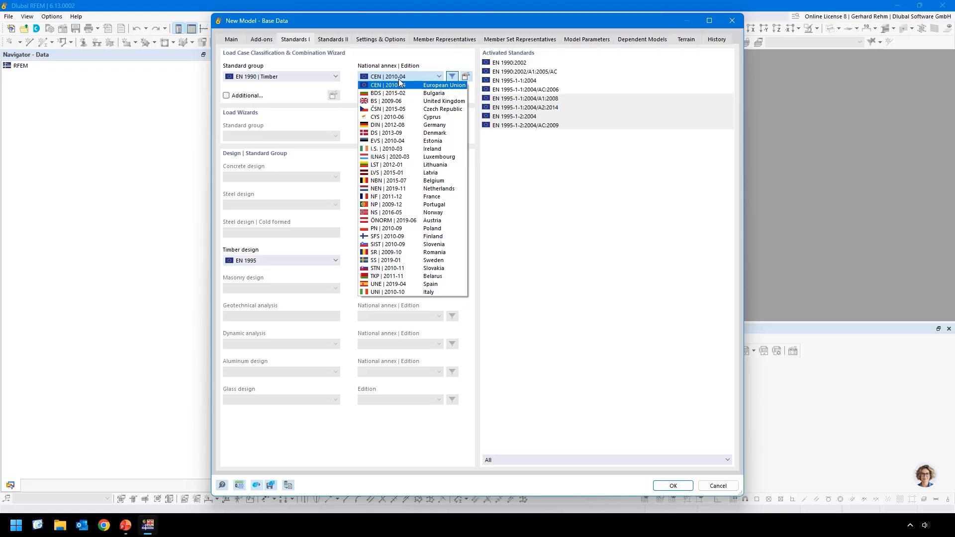
pyautogui.click(401, 124)
pyautogui.click(391, 260)
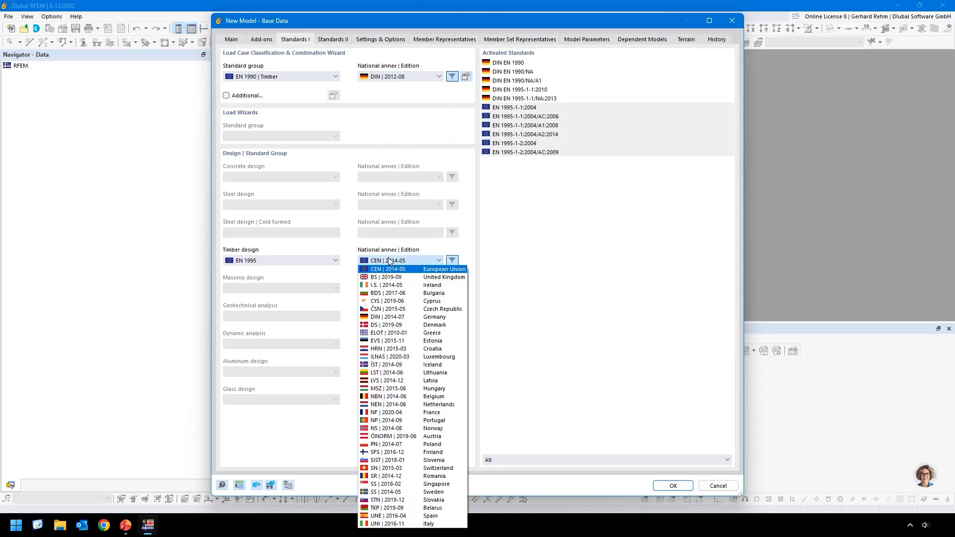
pyautogui.click(383, 317)
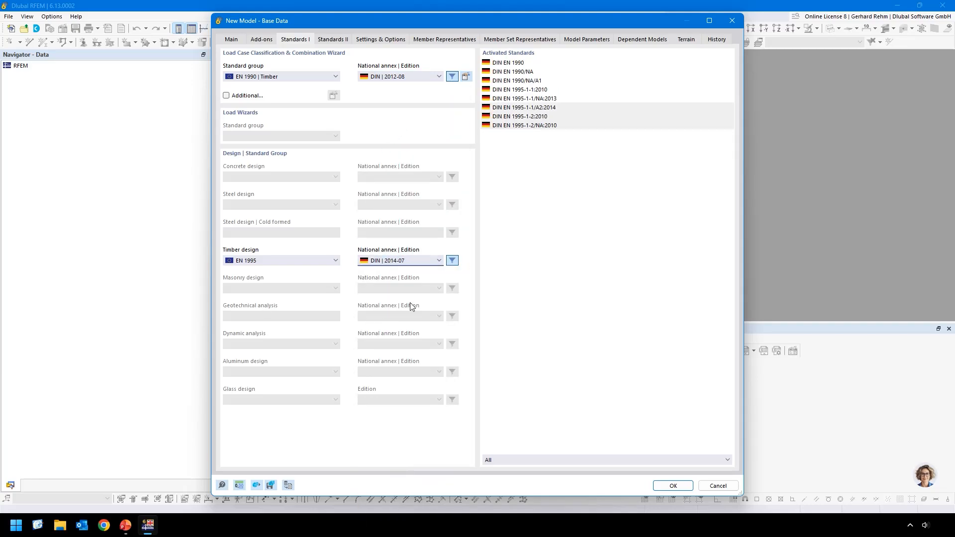
pyautogui.click(326, 264)
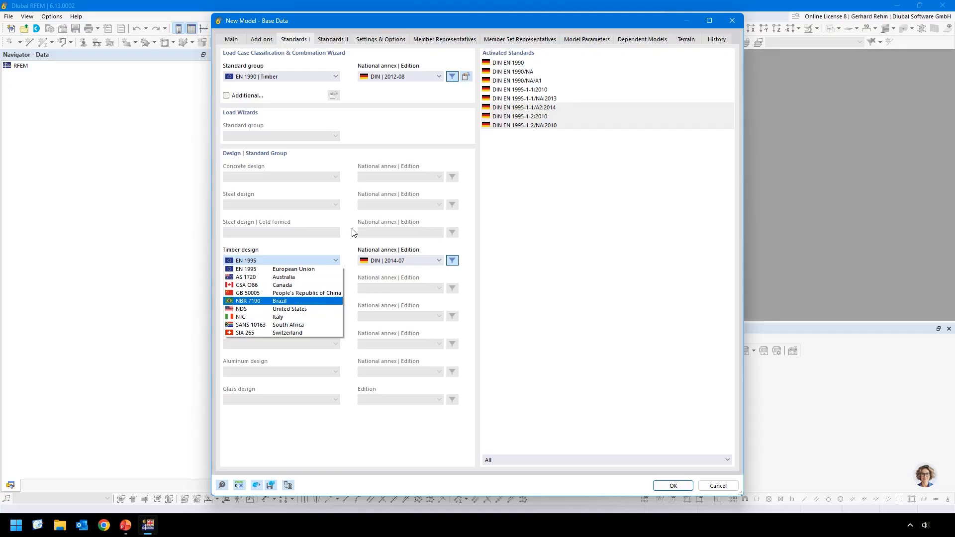
pyautogui.click(326, 246)
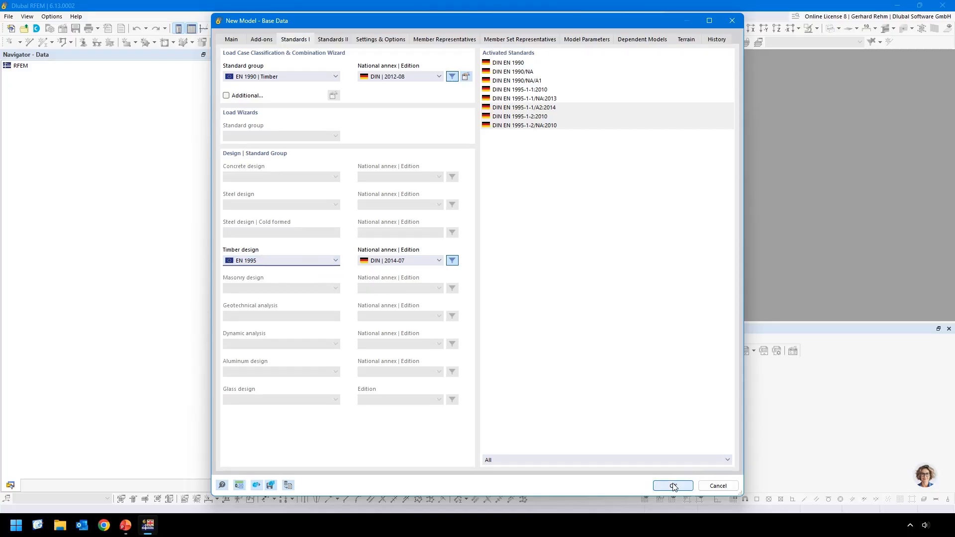
# Disable member representatives and member set representatives in the model options, and create the model.
pyautogui.click(370, 40)
pyautogui.click(227, 248)
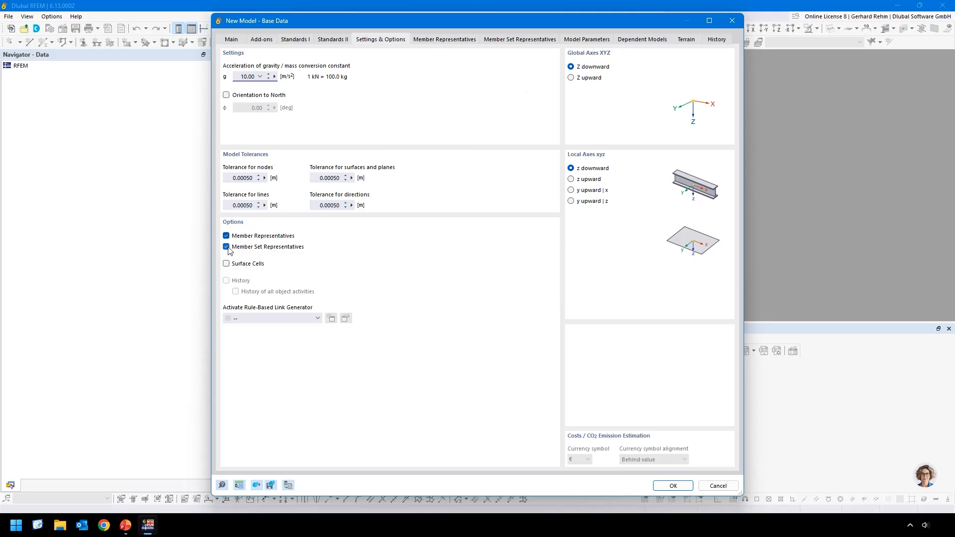
pyautogui.click(227, 236)
pyautogui.click(227, 247)
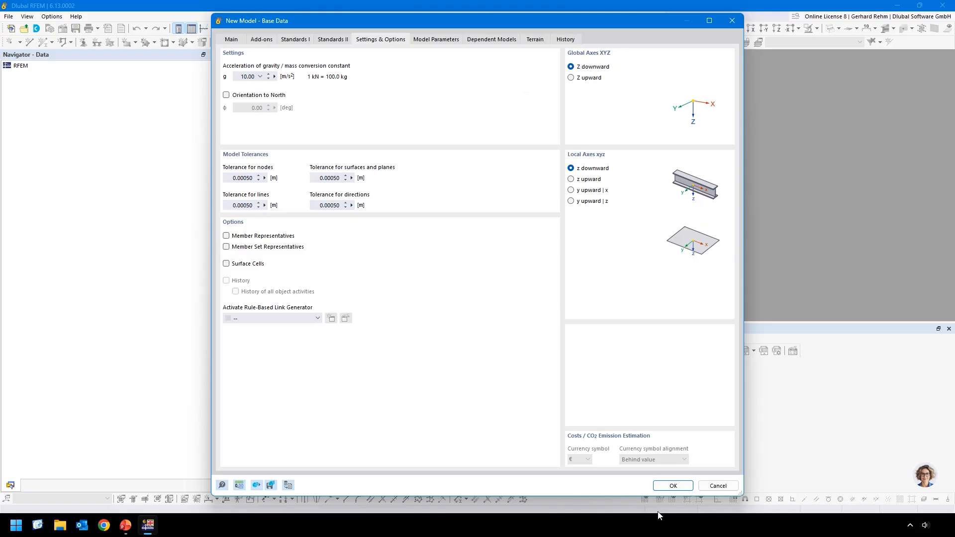
pyautogui.click(673, 486)
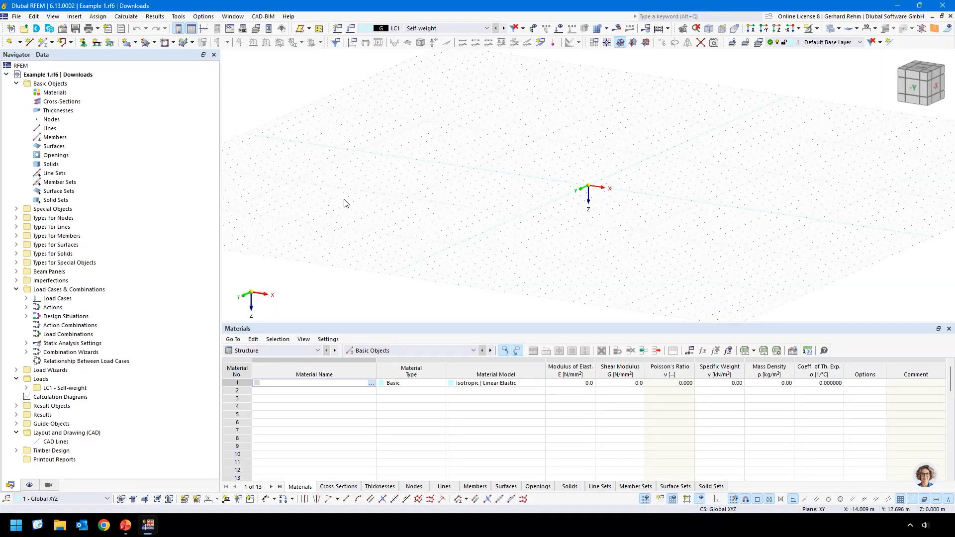
# Create a new material and assign it the timber grade C24 | EN 338:2016-04.
pyautogui.rightClick(52, 93)
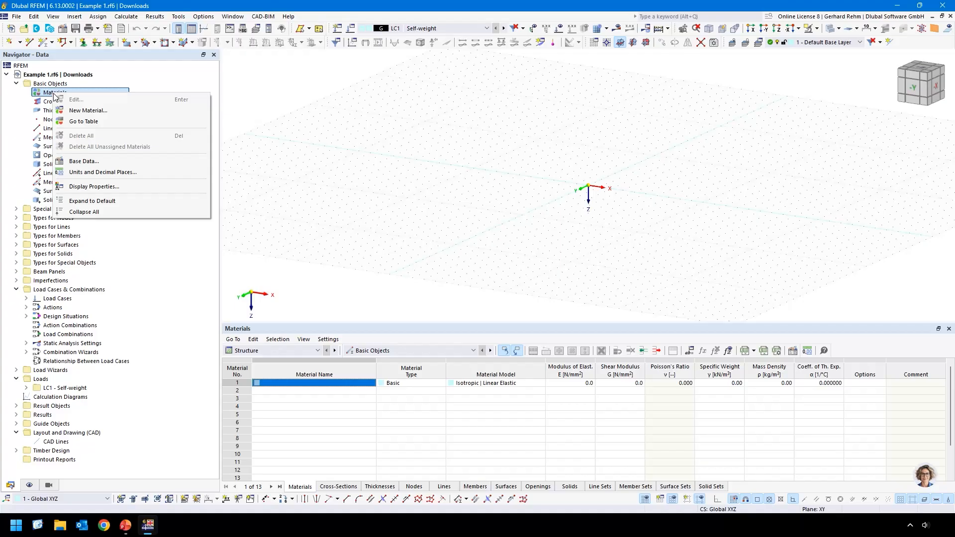
pyautogui.click(82, 111)
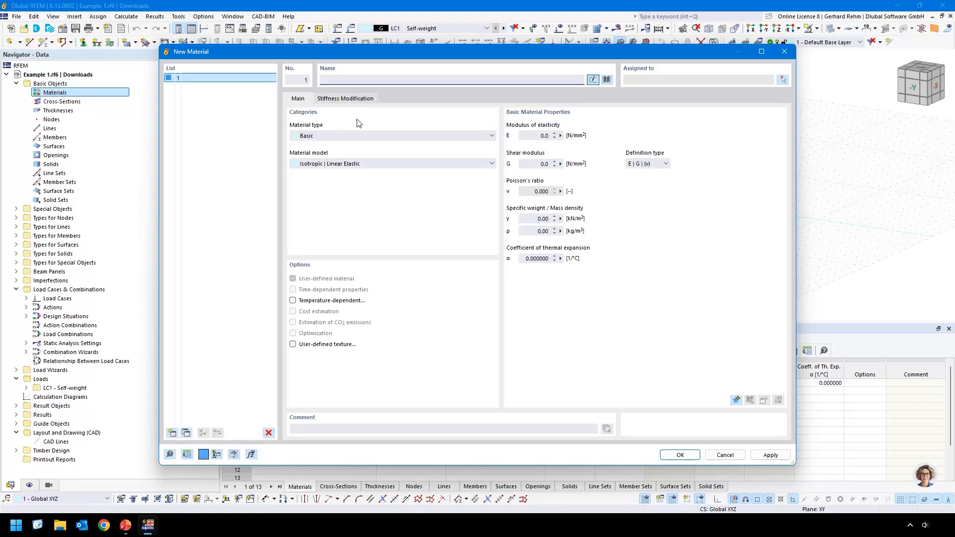
pyautogui.write('C')
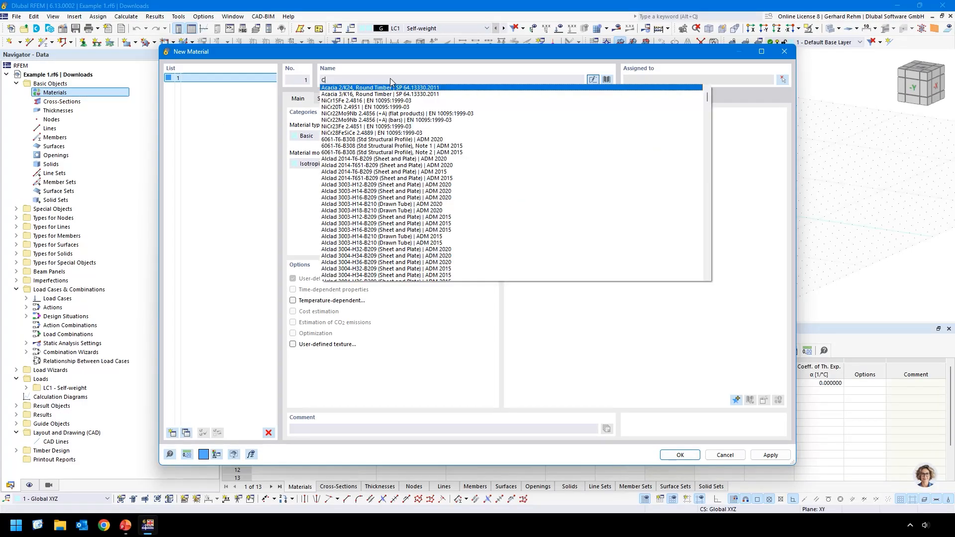
pyautogui.write('24 en')
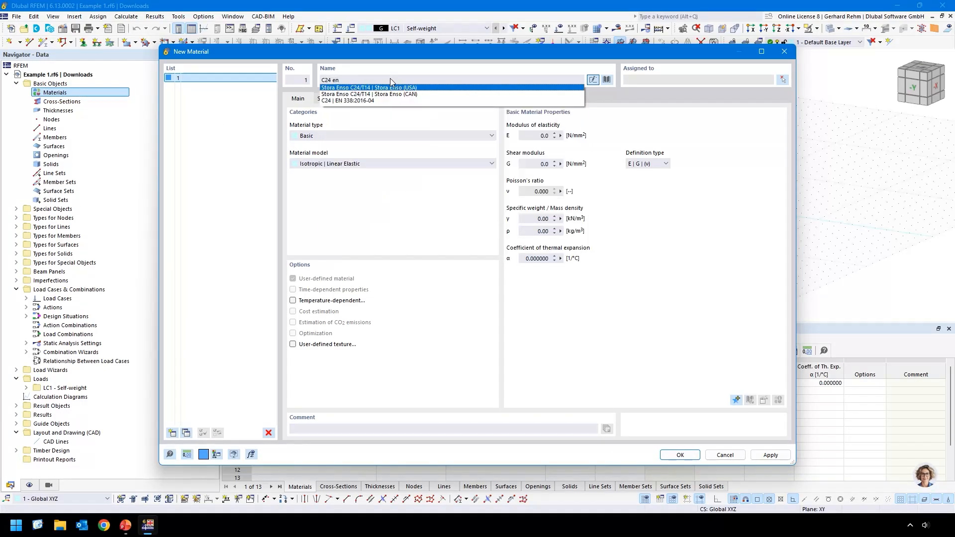
pyautogui.click(350, 101)
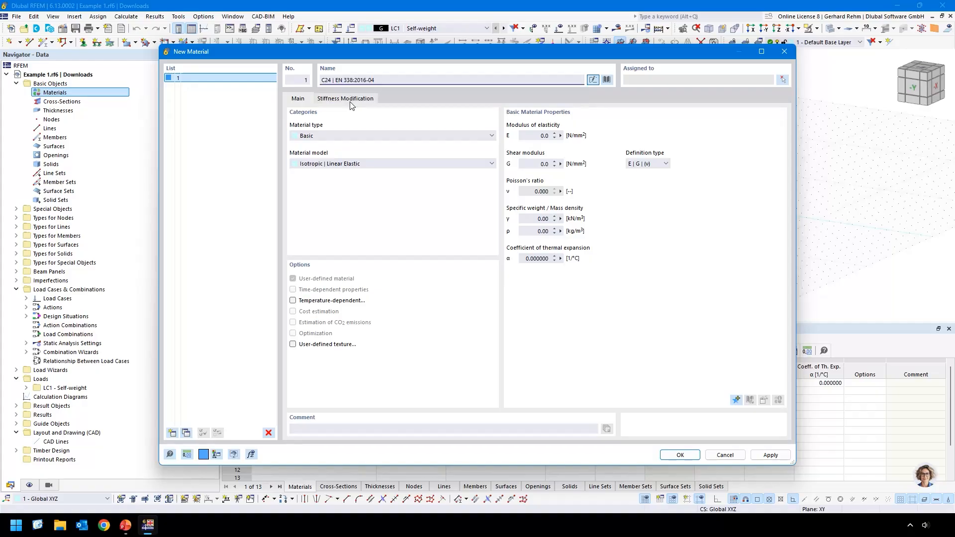
# Add a second material entry and open the material library for it.
pyautogui.click(172, 434)
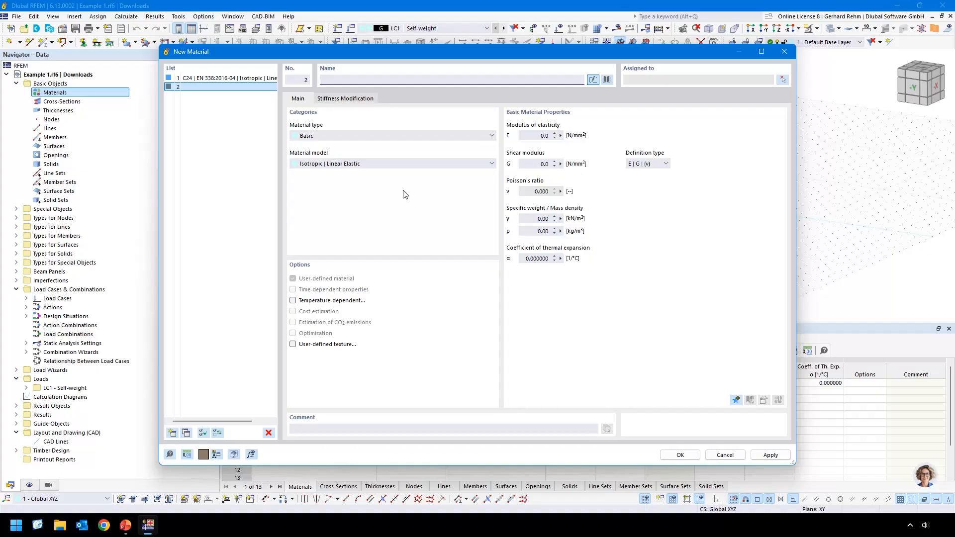
pyautogui.click(607, 79)
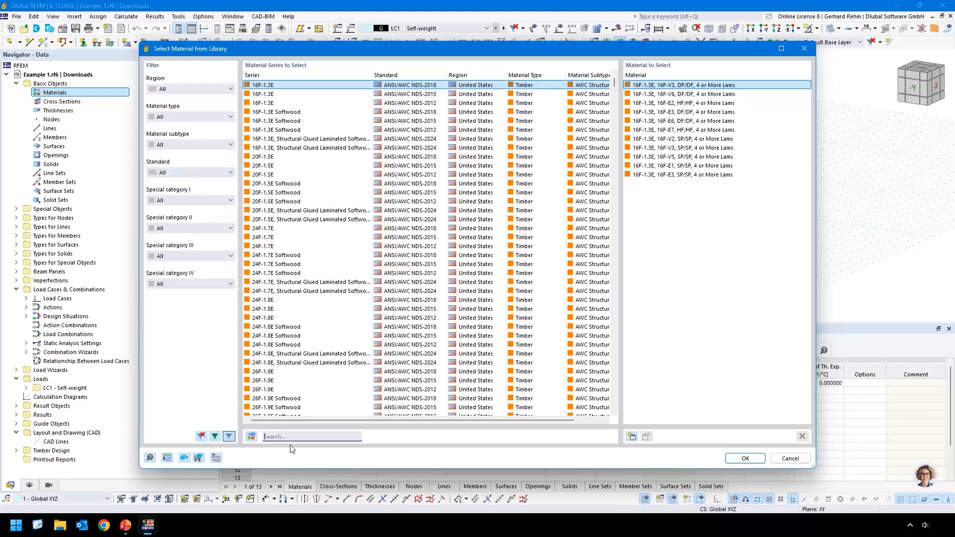
pyautogui.write('gy')
pyautogui.write('psum')
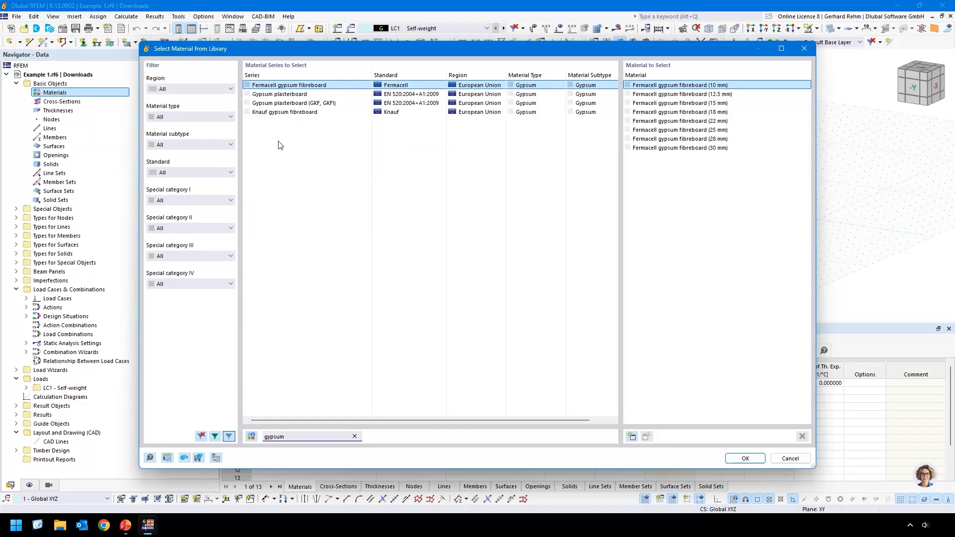
pyautogui.click(355, 437)
pyautogui.click(162, 90)
pyautogui.click(162, 90)
# Filter the library by material type Gypsum and choose Rigips Rigidur H 12.5 as the second material.
pyautogui.click(169, 116)
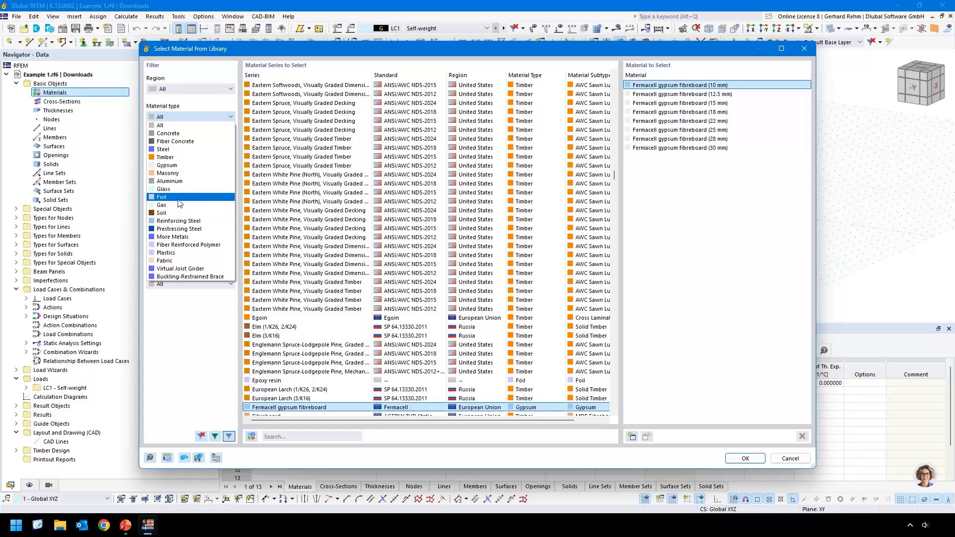
pyautogui.click(168, 165)
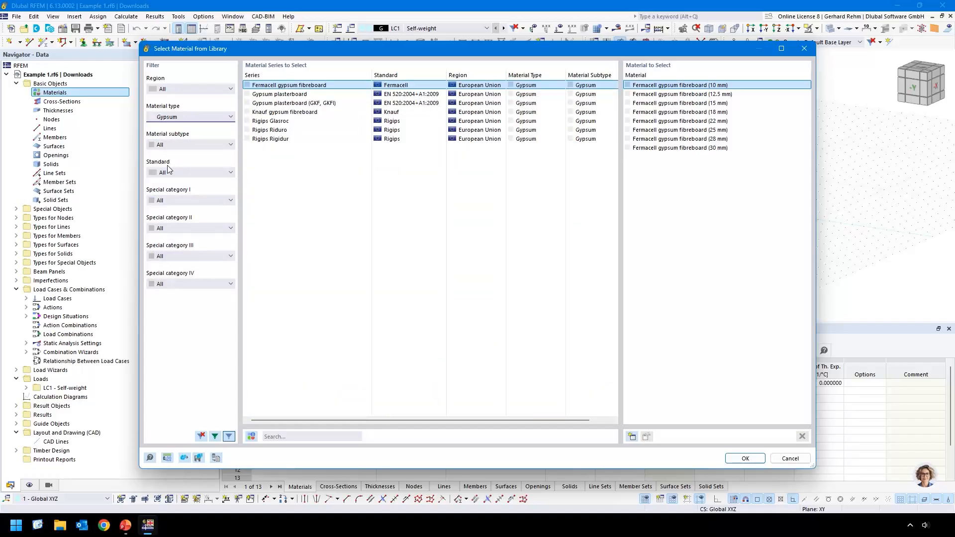
pyautogui.click(312, 141)
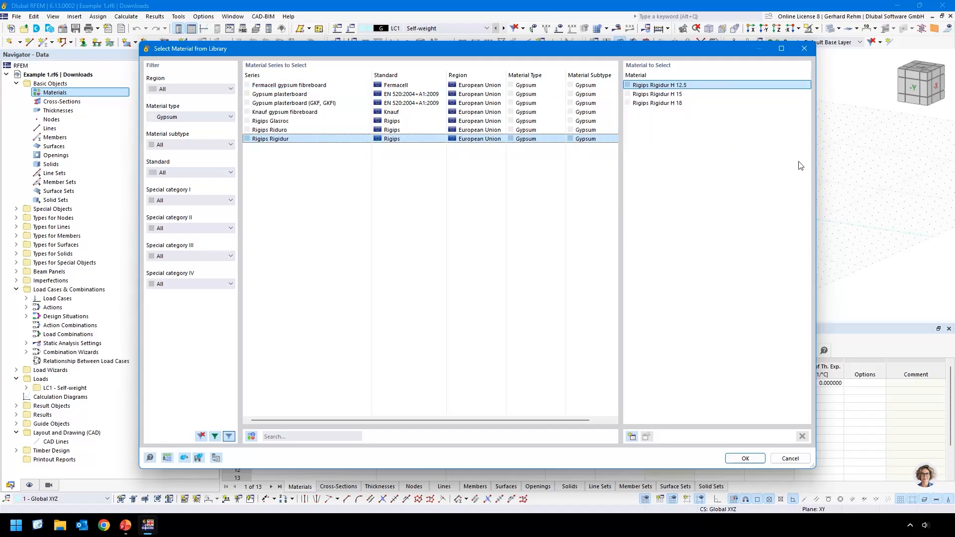
pyautogui.click(746, 459)
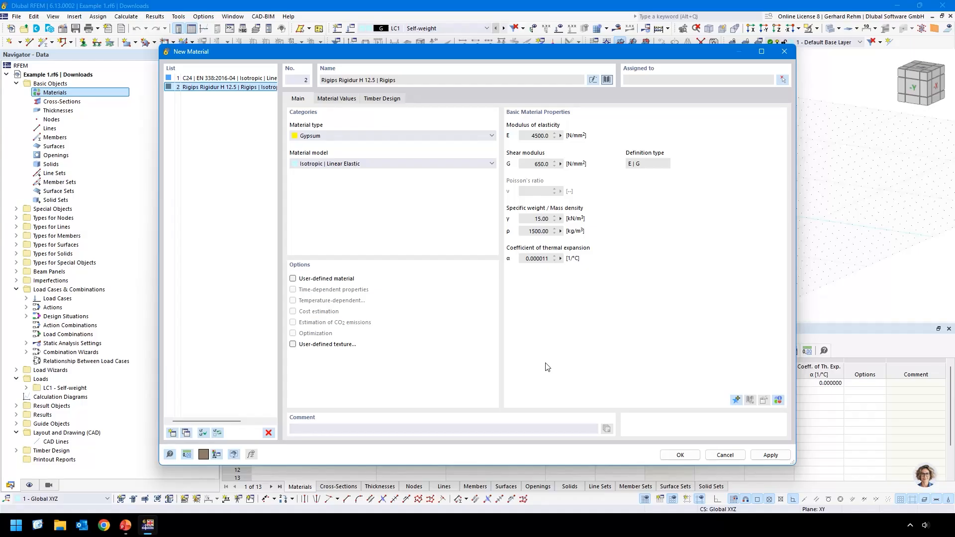
# Set the gypsum board's material model to Orthotropic | Timber | Linear Elastic (Surfaces) and review its stiffness parameters.
pyautogui.click(421, 163)
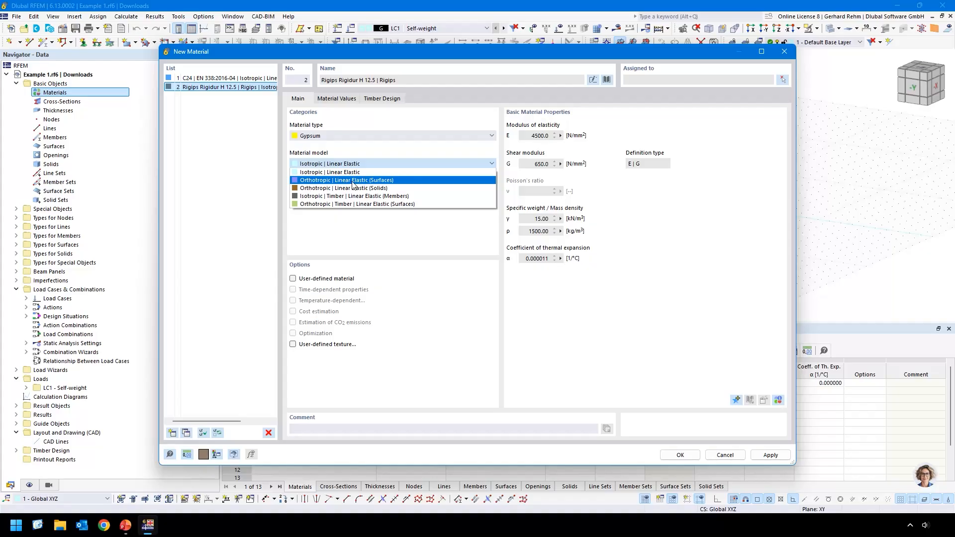
pyautogui.click(330, 205)
pyautogui.click(337, 99)
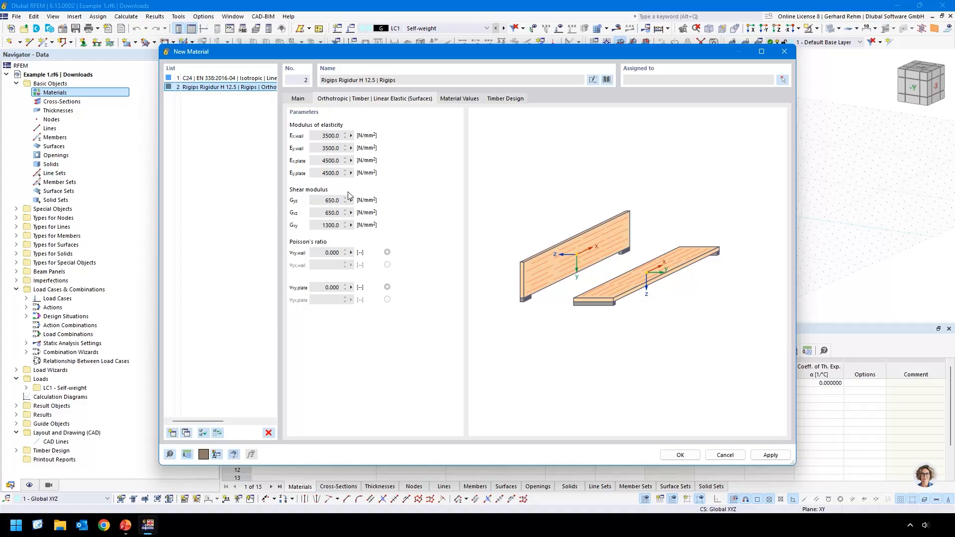
# Switch the gypsum board to the Orthotropic | Linear Elastic (Surfaces) model and examine its moduli of elasticity for comparison.
pyautogui.click(301, 98)
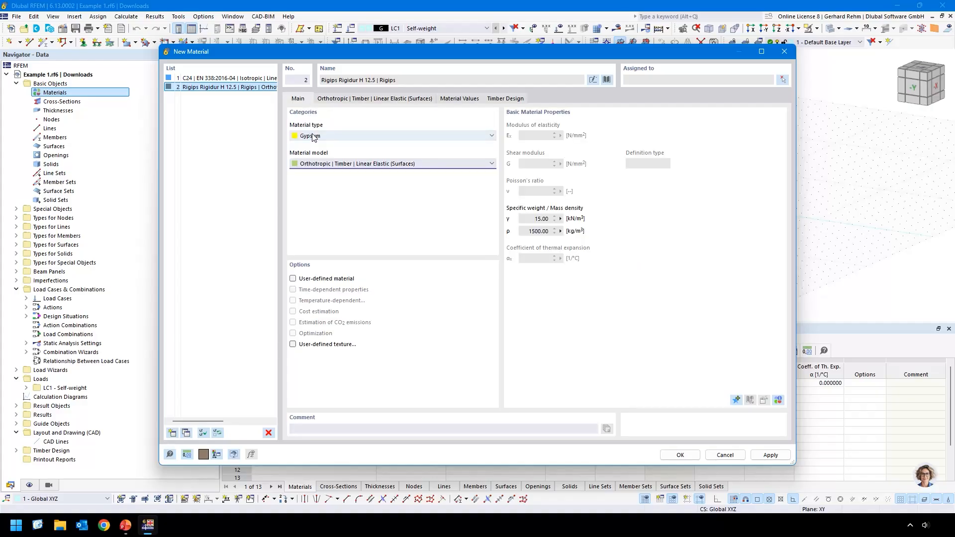
pyautogui.click(318, 164)
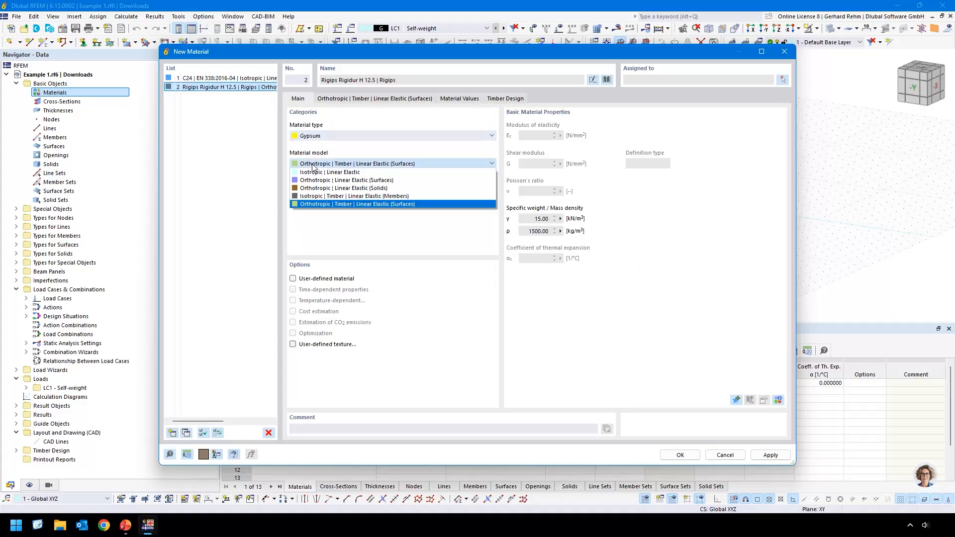
pyautogui.click(340, 180)
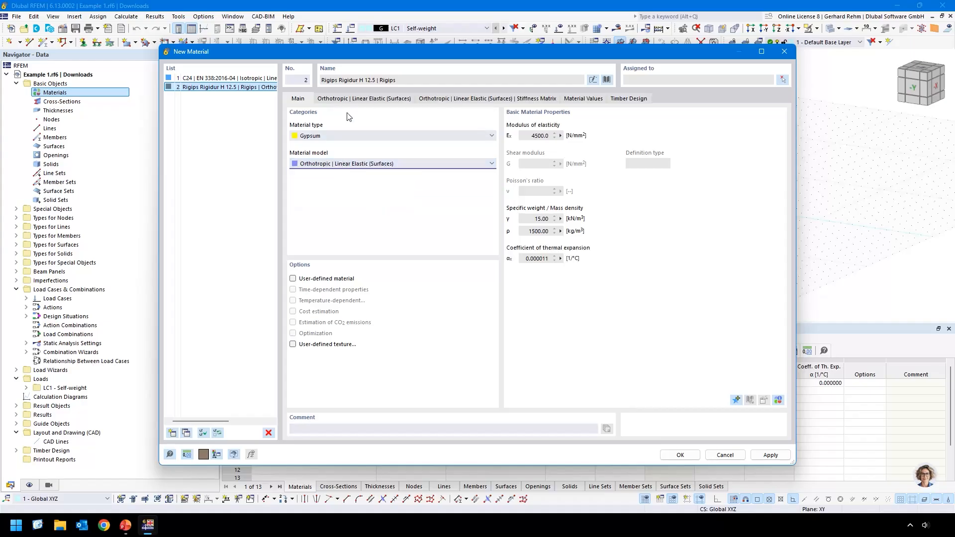
pyautogui.click(351, 99)
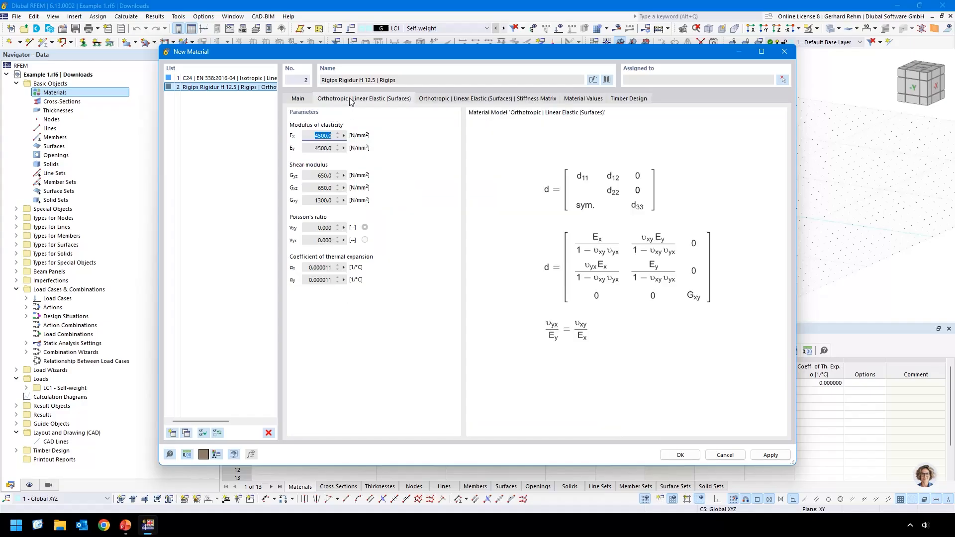
pyautogui.click(315, 139)
pyautogui.press('Tab')
# Return the gypsum board to the Orthotropic | Timber | Linear Elastic (Surfaces) model, check its parameters and save both materials.
pyautogui.click(299, 98)
pyautogui.click(330, 164)
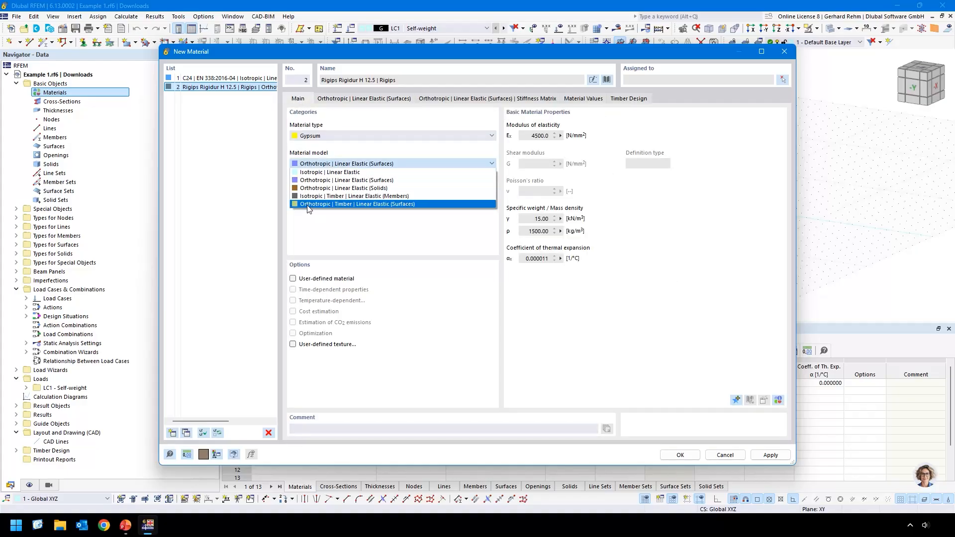
pyautogui.click(333, 204)
pyautogui.click(348, 99)
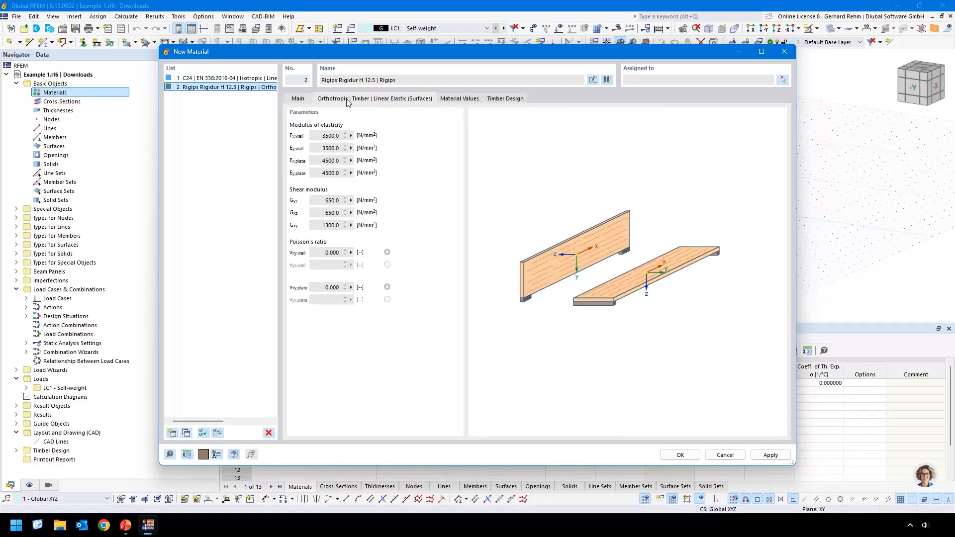
pyautogui.click(469, 100)
pyautogui.click(680, 455)
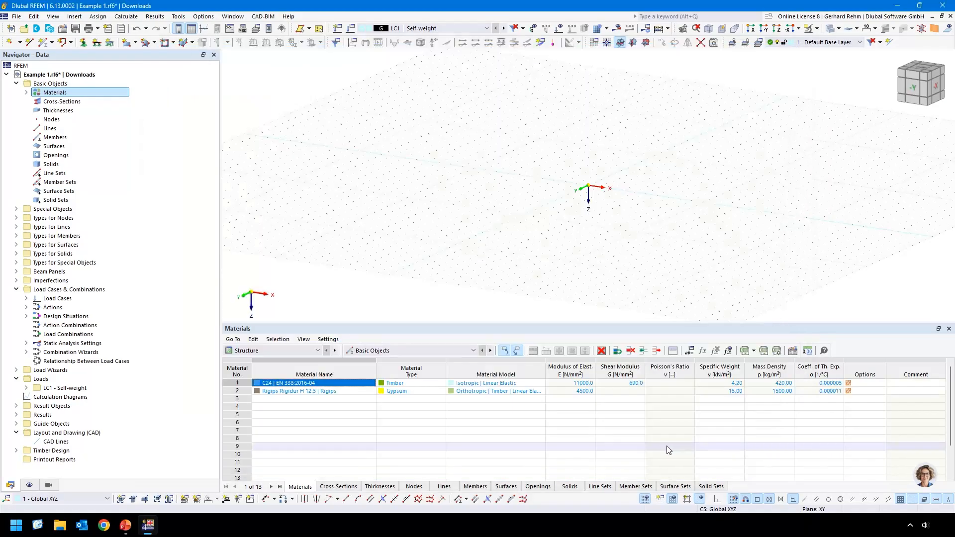
# Create a rectangular R_M1 60/200 cross-section in C24 timber.
pyautogui.click(56, 102)
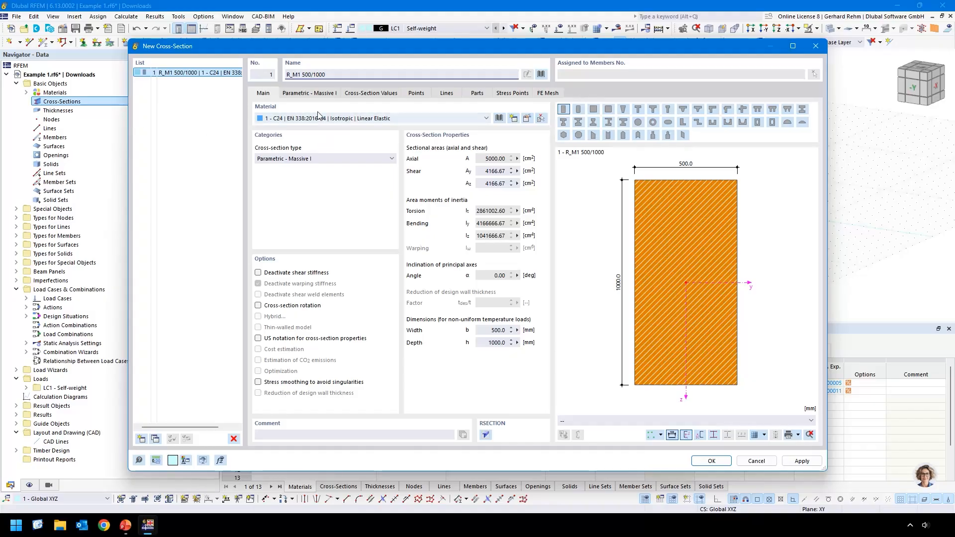
pyautogui.doubleClick(486, 75)
pyautogui.write('60/200')
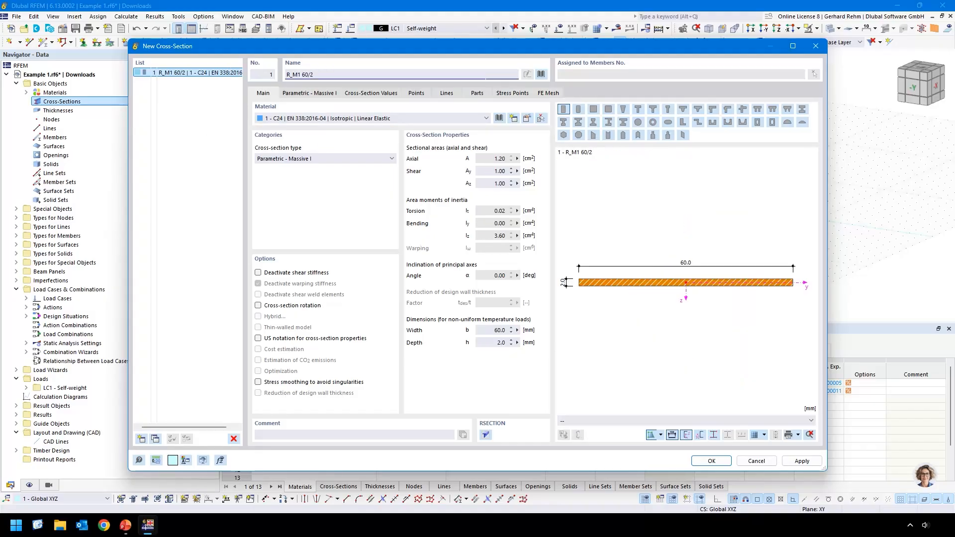
pyautogui.click(717, 461)
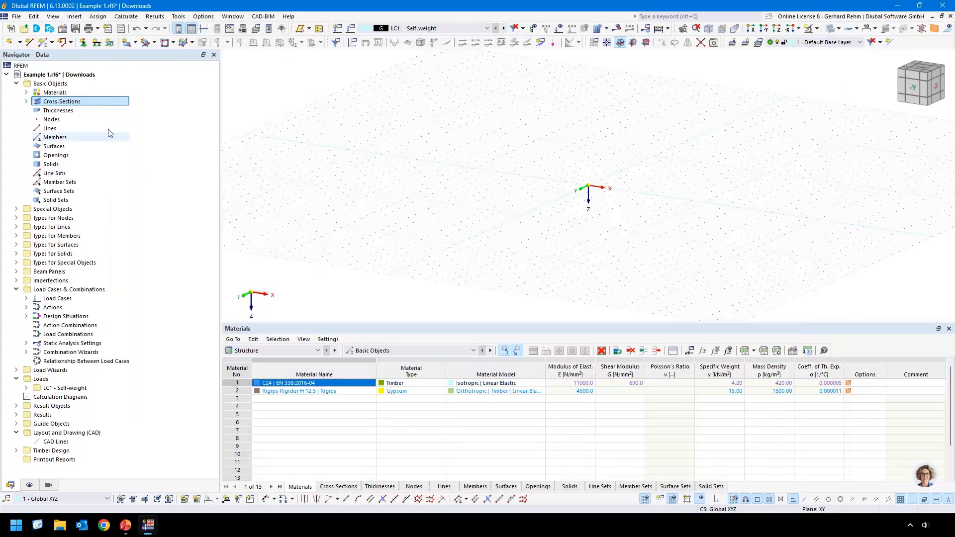
# Create a uniform 12.5 mm thickness using the Rigips Rigidur H 12.5 material.
pyautogui.doubleClick(70, 112)
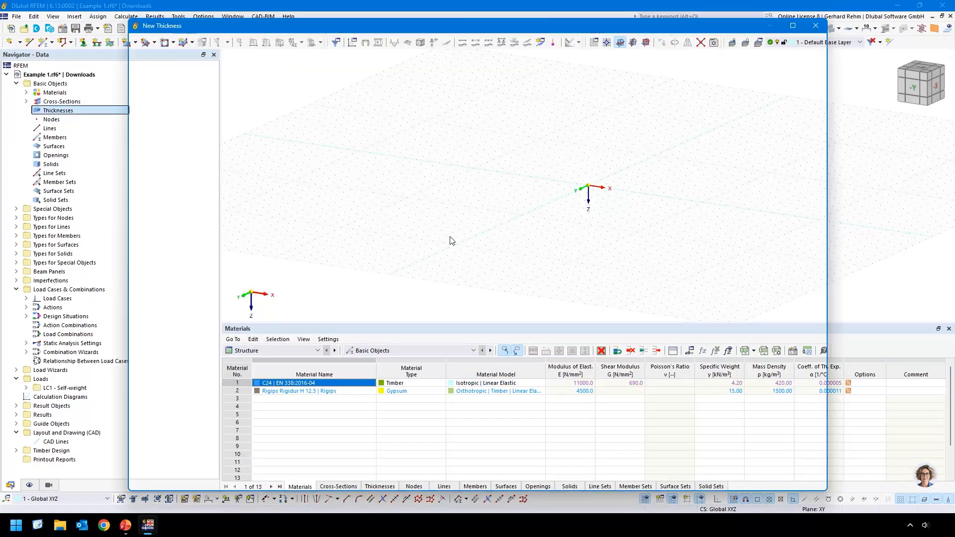
pyautogui.moveTo(307, 166); pyautogui.dragTo(438, 160)
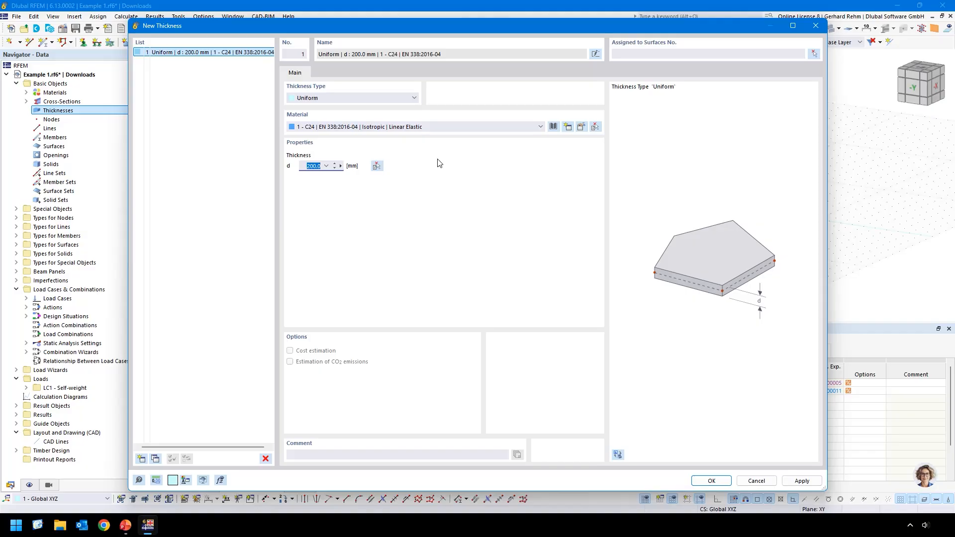
pyautogui.write('12.5')
pyautogui.press('Tab')
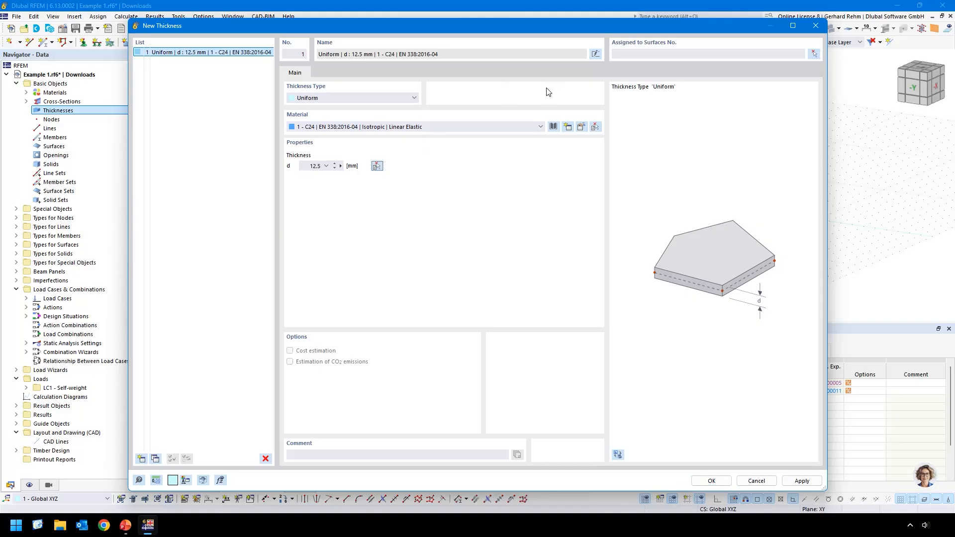
pyautogui.click(510, 125)
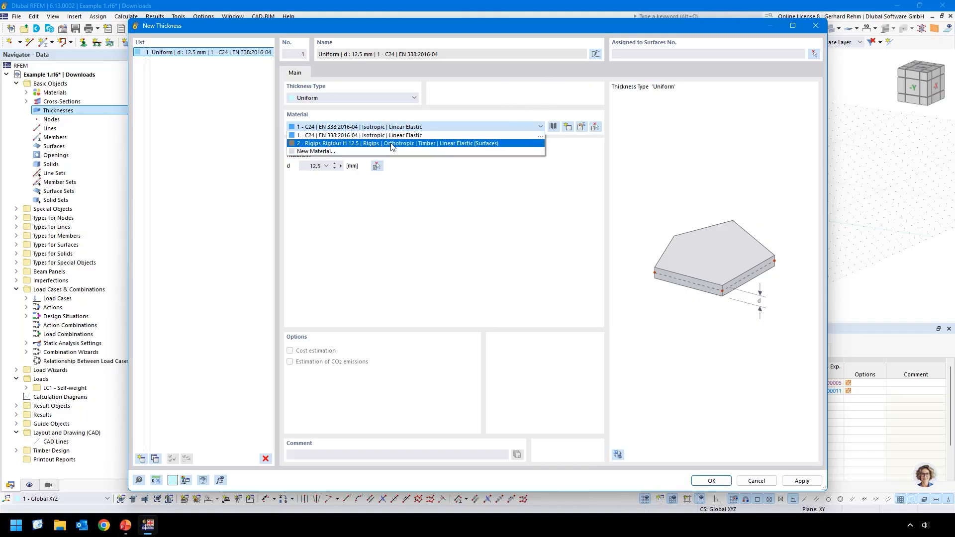
pyautogui.click(359, 143)
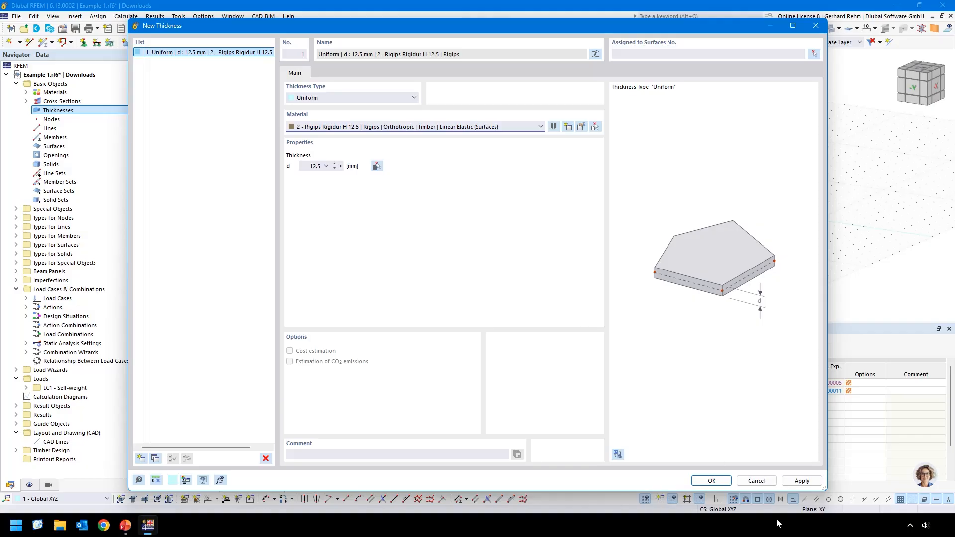
pyautogui.click(715, 481)
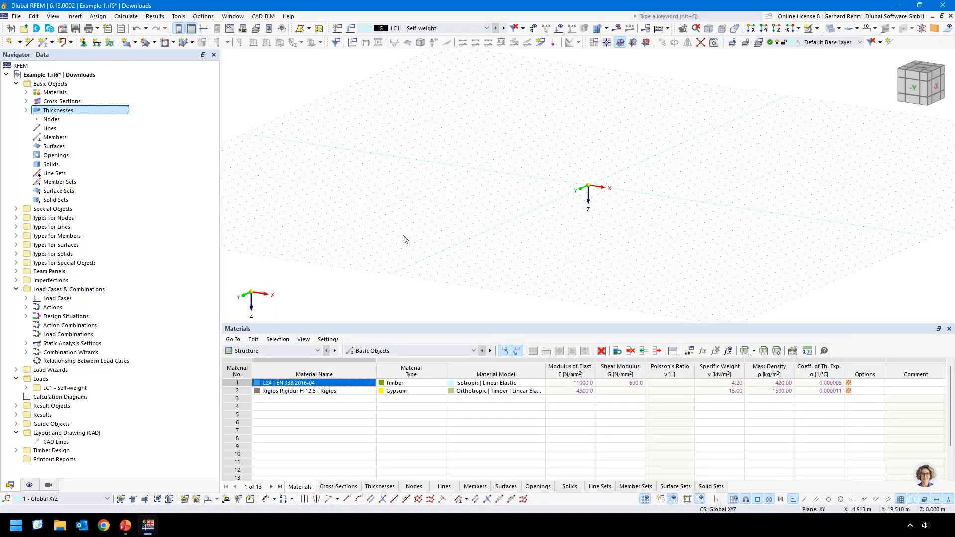
# Browse the model's display settings and set the work plane to XZ.
pyautogui.click(29, 486)
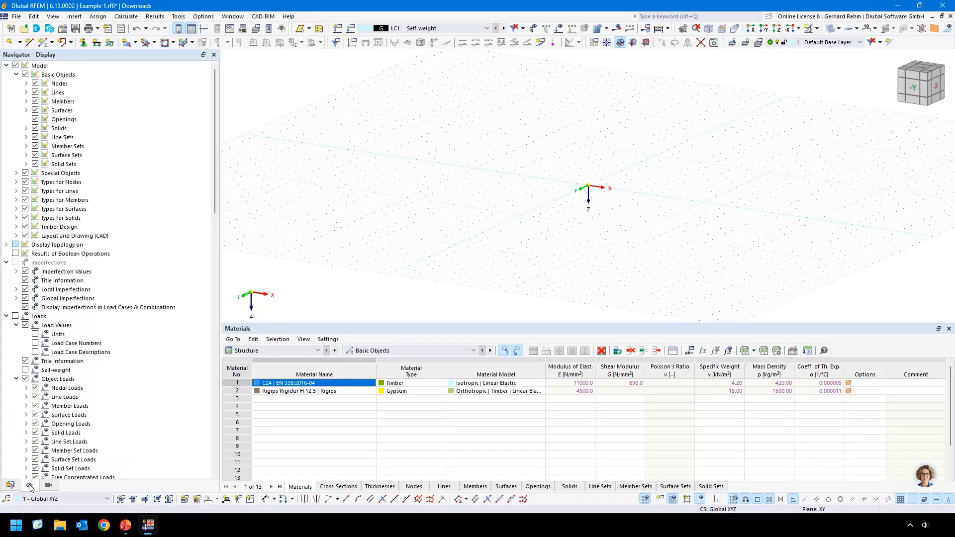
pyautogui.scroll(-20, 33, 369)
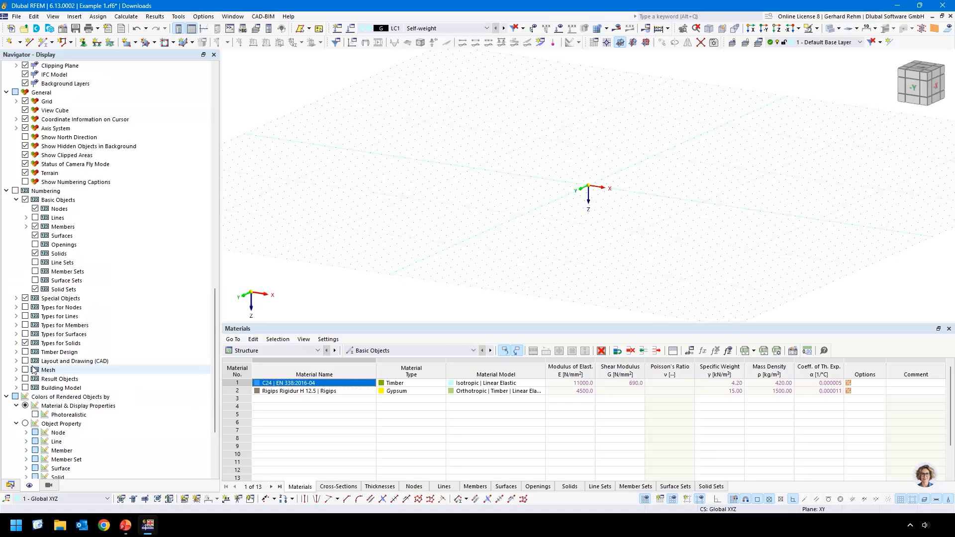
pyautogui.scroll(14, 33, 370)
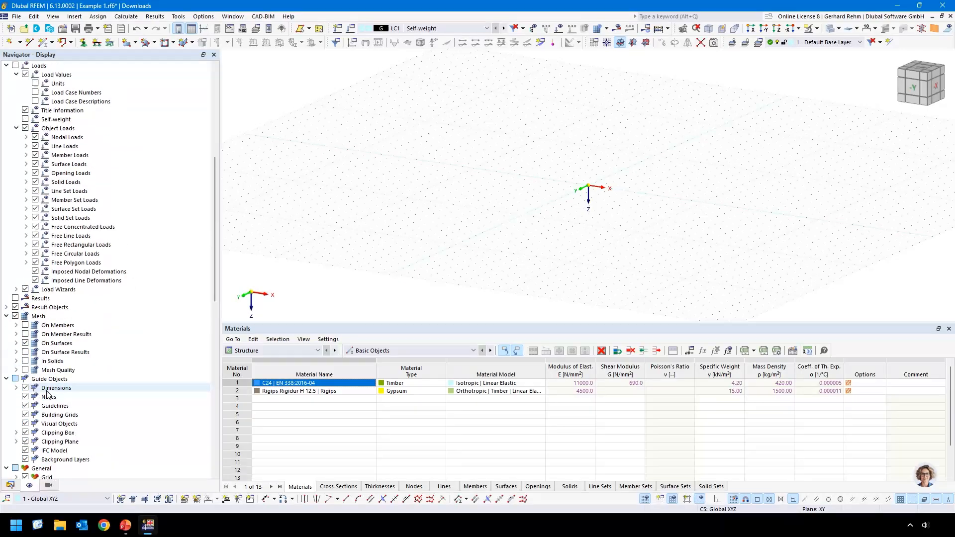
pyautogui.click(645, 42)
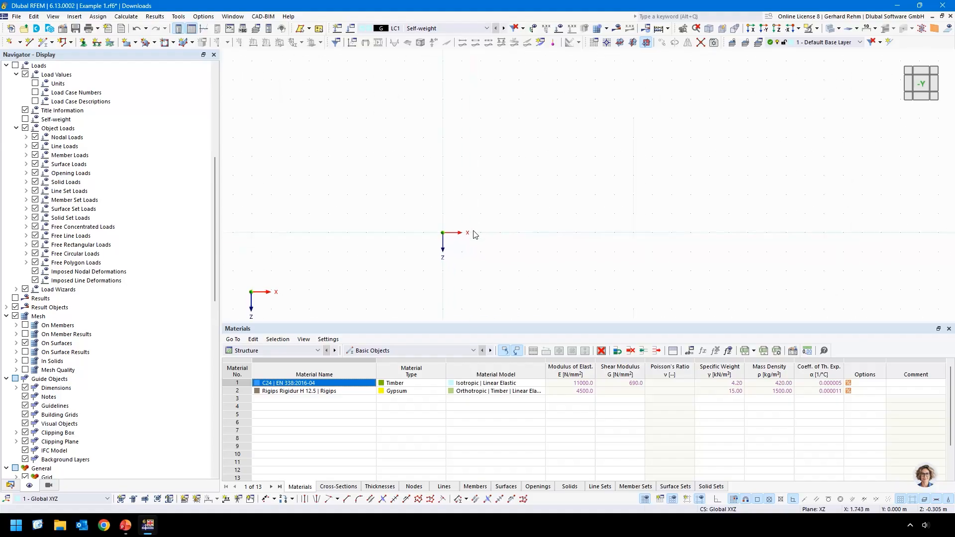
# Start a new rectangular surface and add a new thickness of type Beam Panel for it.
pyautogui.click(127, 44)
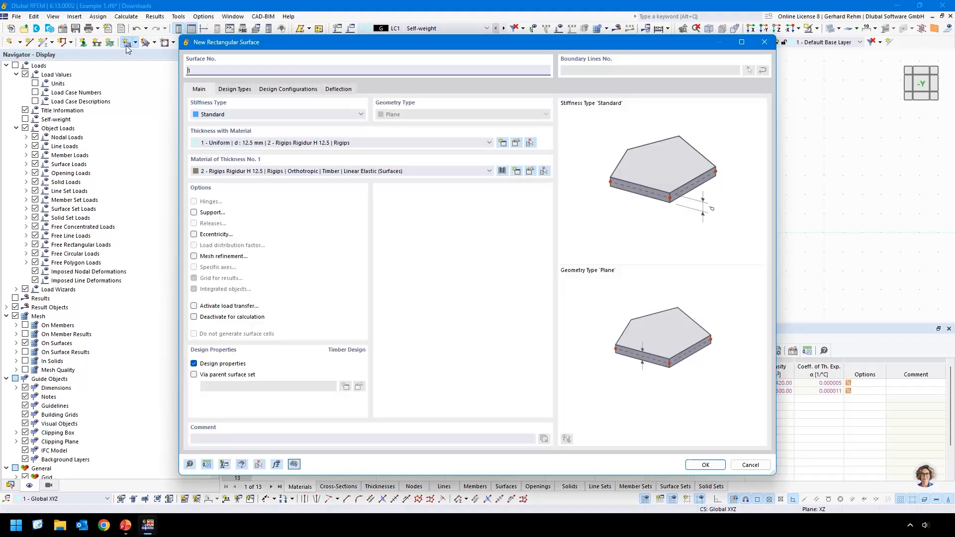
pyautogui.moveTo(226, 46); pyautogui.dragTo(315, 80)
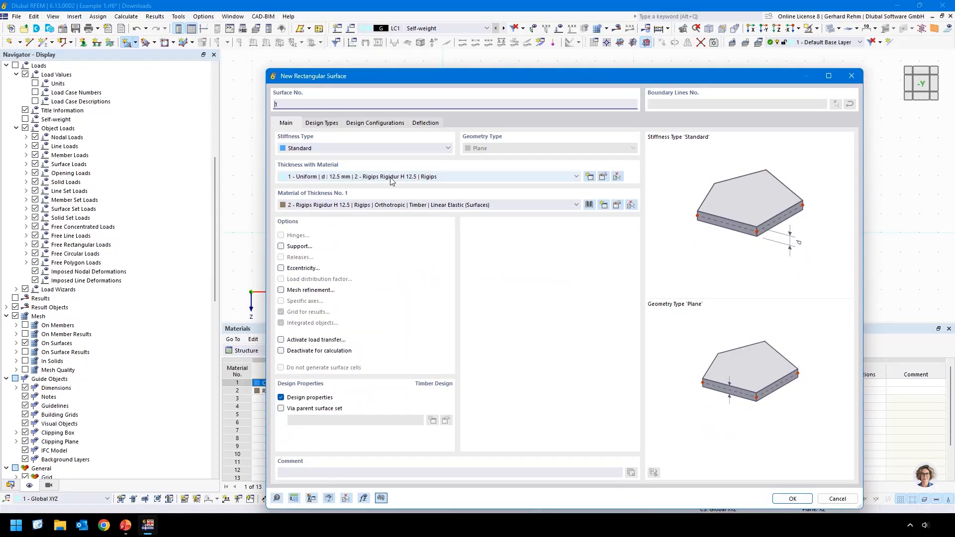
pyautogui.click(590, 176)
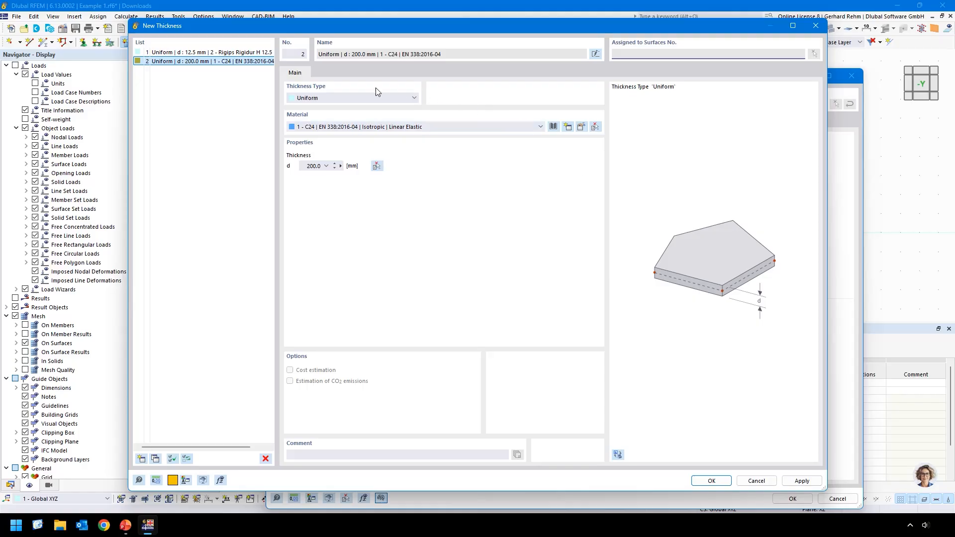
pyautogui.click(327, 99)
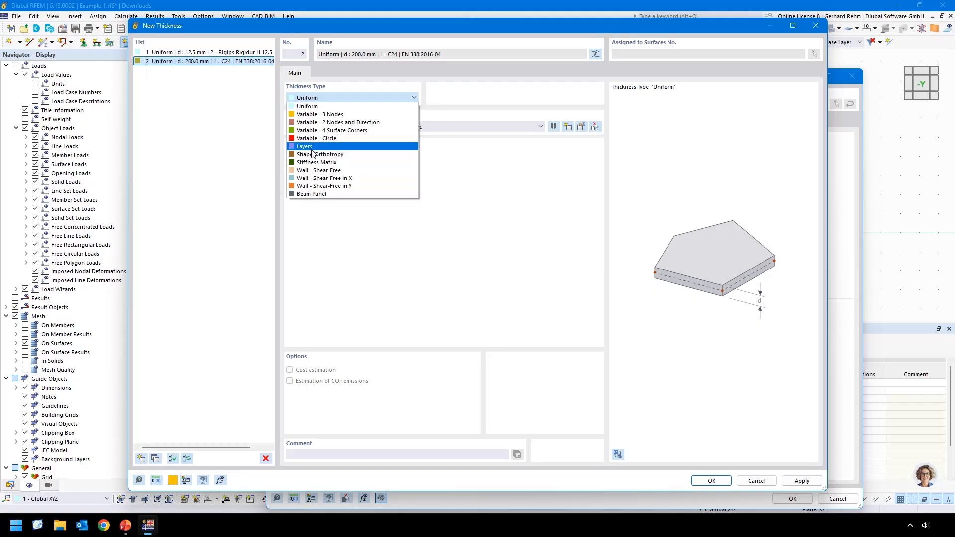
pyautogui.click(309, 194)
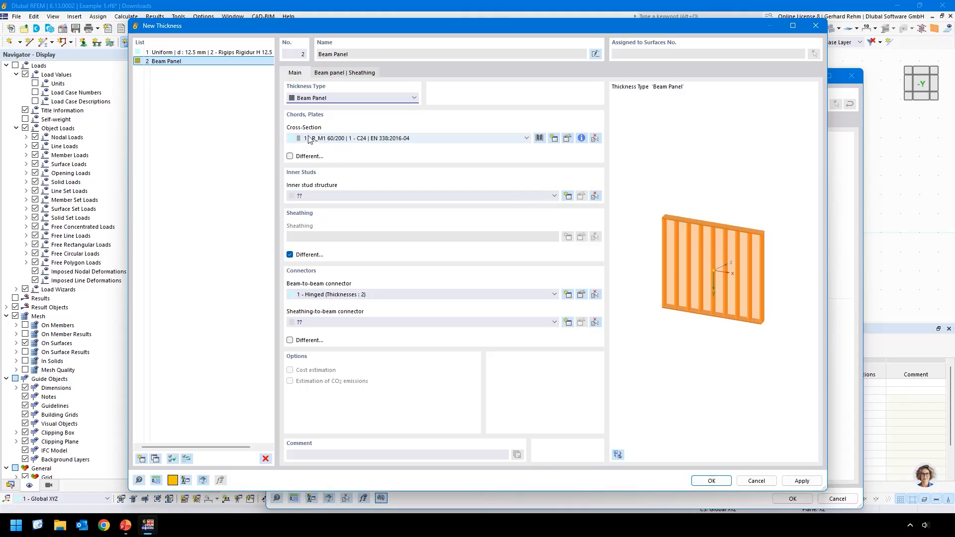
# Allow different cross-sections for the beam panel's plates and chords, review each assignment, and return to one common cross-section.
pyautogui.click(290, 157)
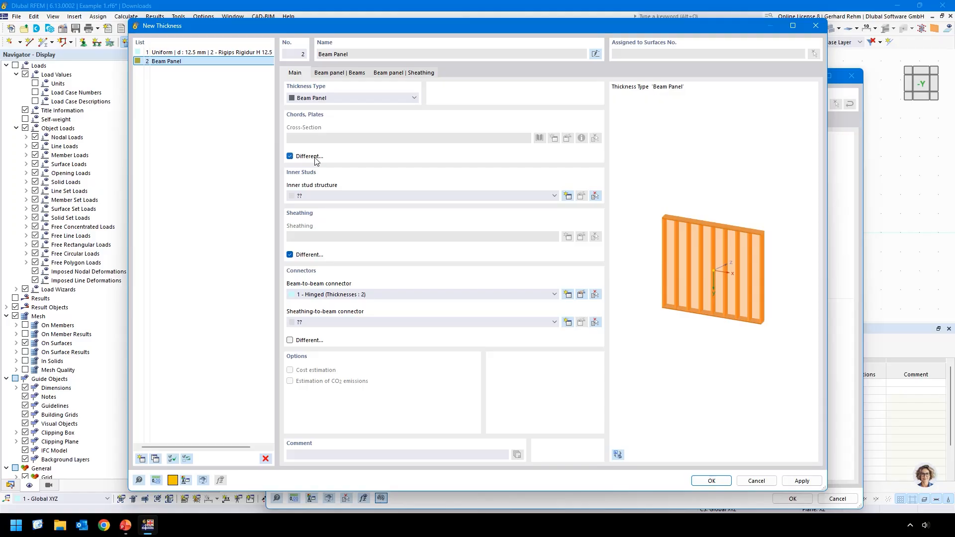
pyautogui.click(350, 73)
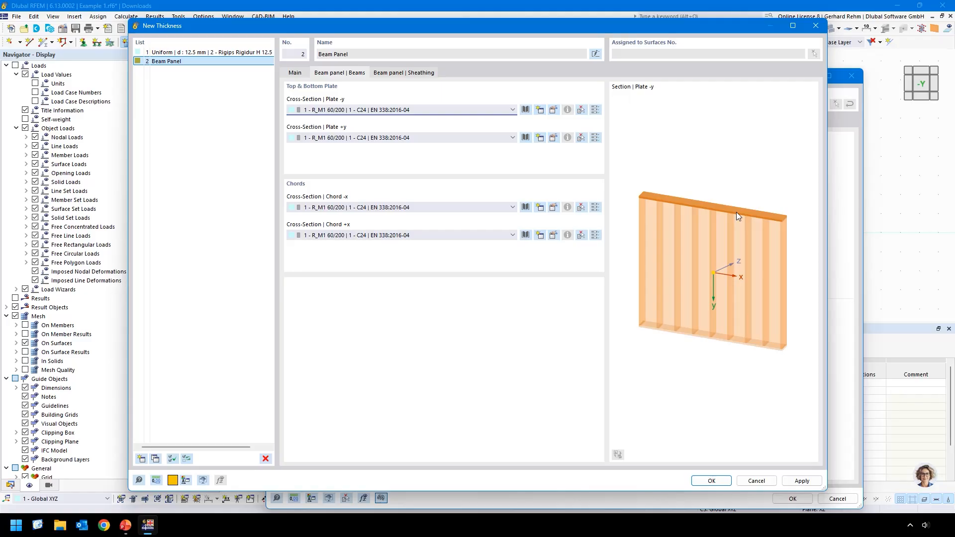
pyautogui.click(475, 138)
pyautogui.click(468, 208)
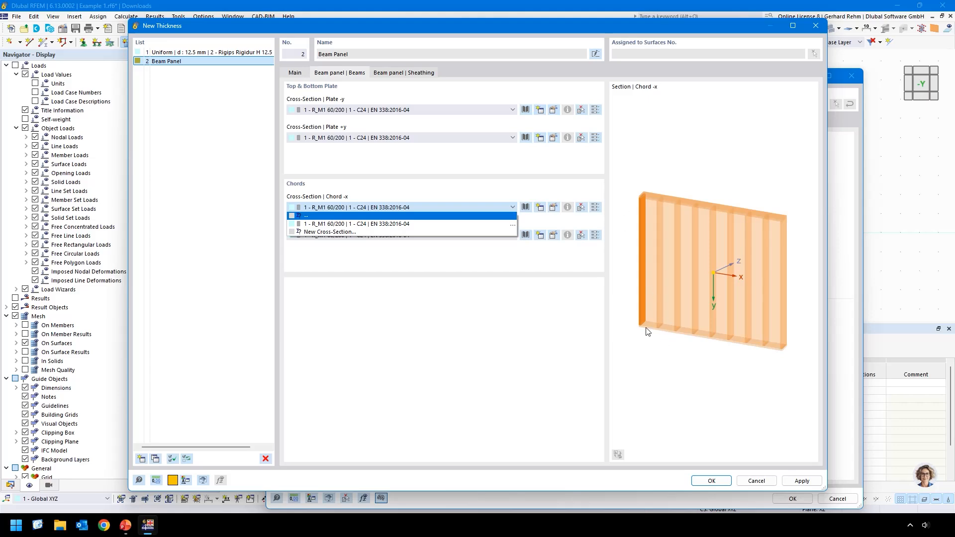
pyautogui.click(468, 206)
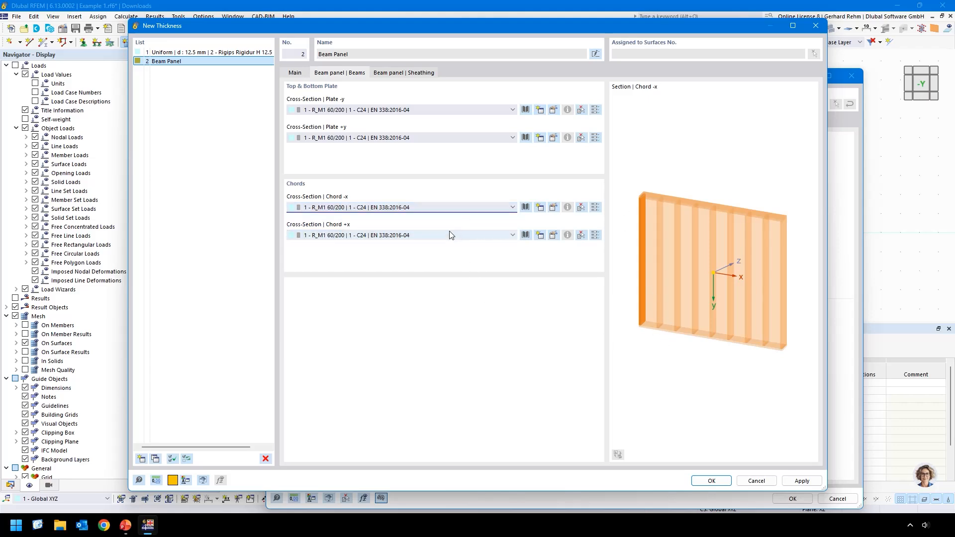
pyautogui.click(450, 235)
pyautogui.click(450, 235)
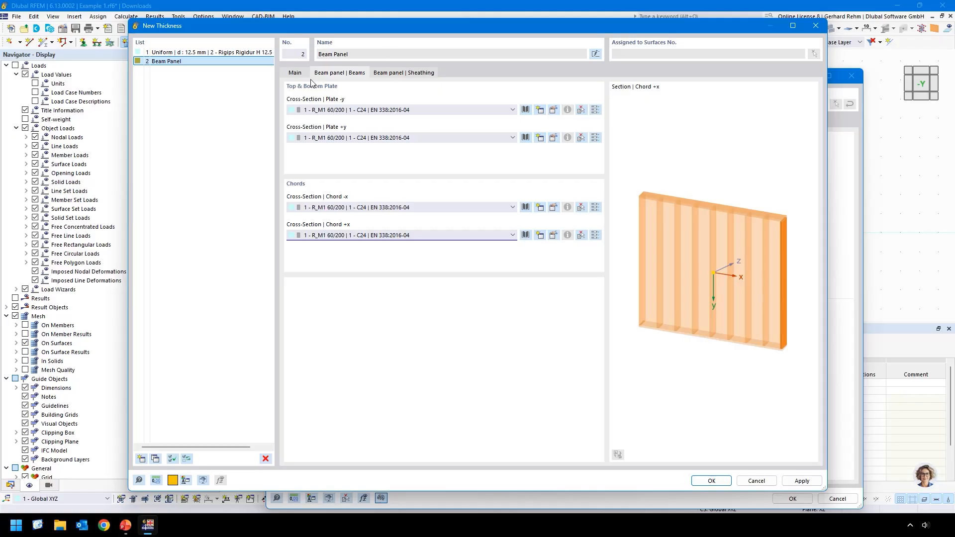
pyautogui.click(296, 73)
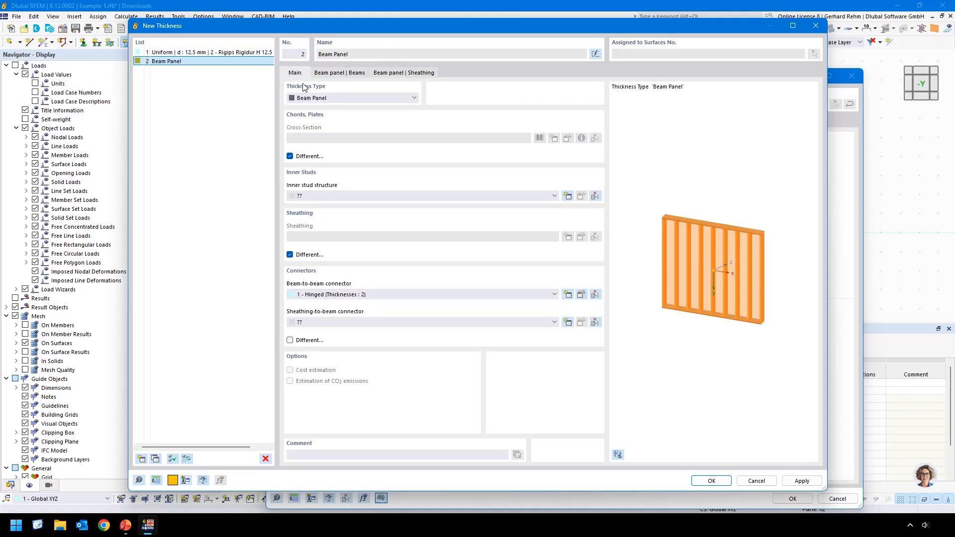
pyautogui.click(289, 157)
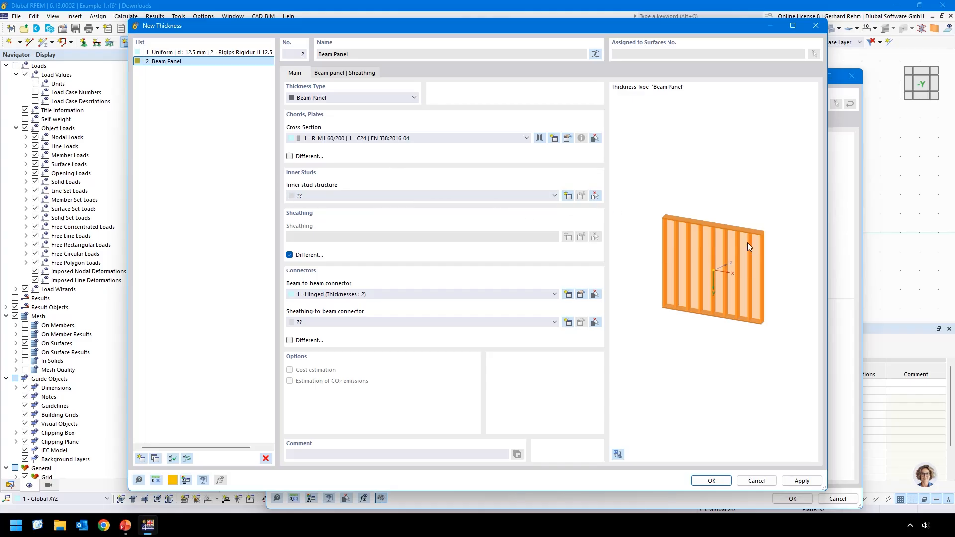
# Create an inner stud structure for the beam panel with R_M1 60/200 studs at a 625 mm distance per wall length.
pyautogui.click(568, 196)
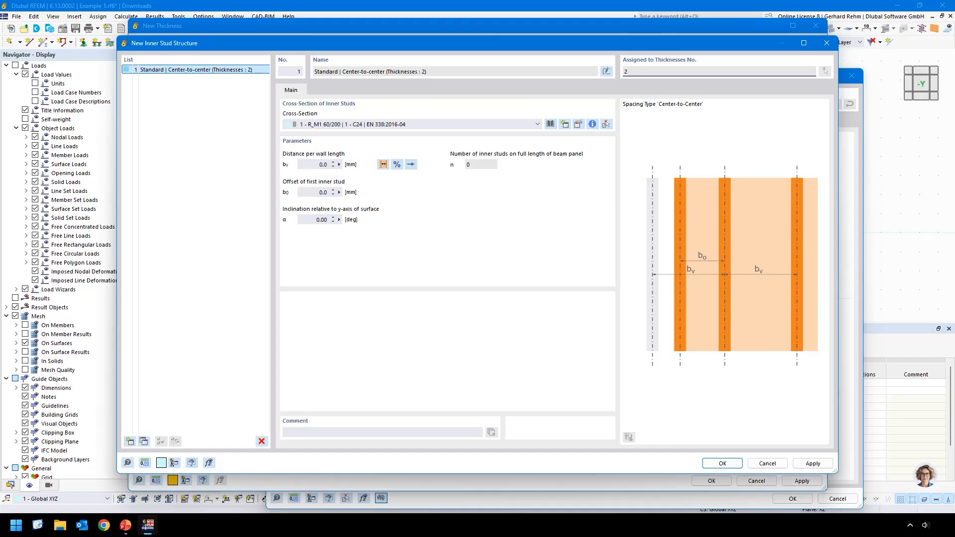
pyautogui.click(299, 165)
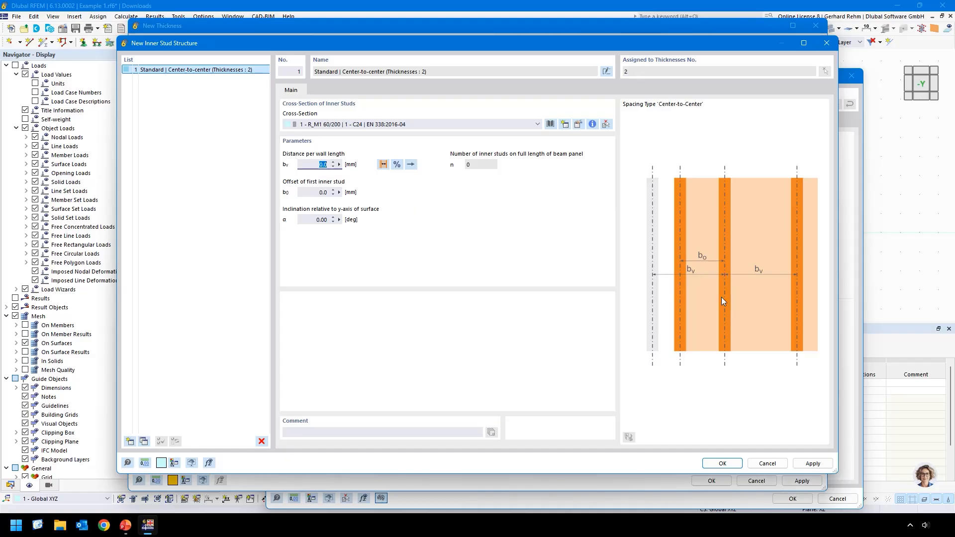
pyautogui.write('625')
pyautogui.press('Tab')
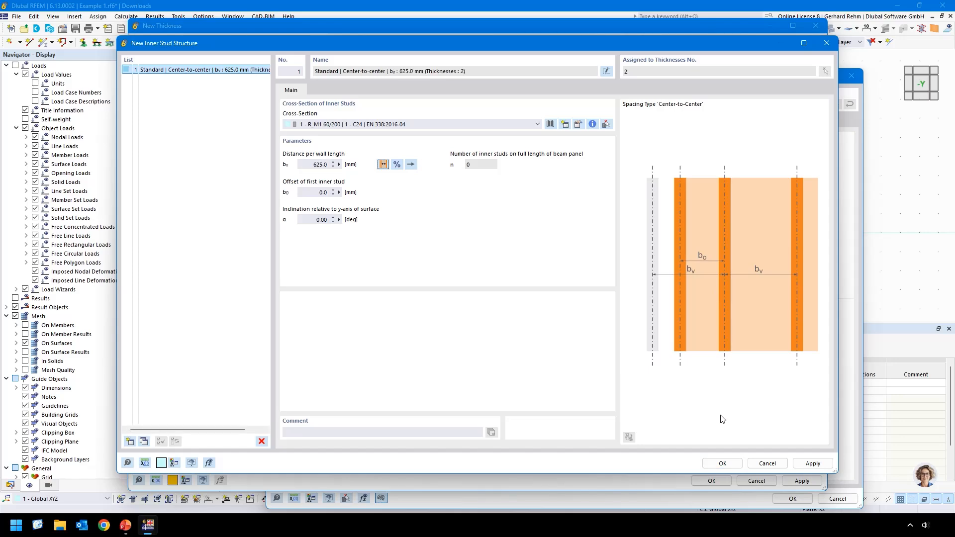
pyautogui.click(410, 165)
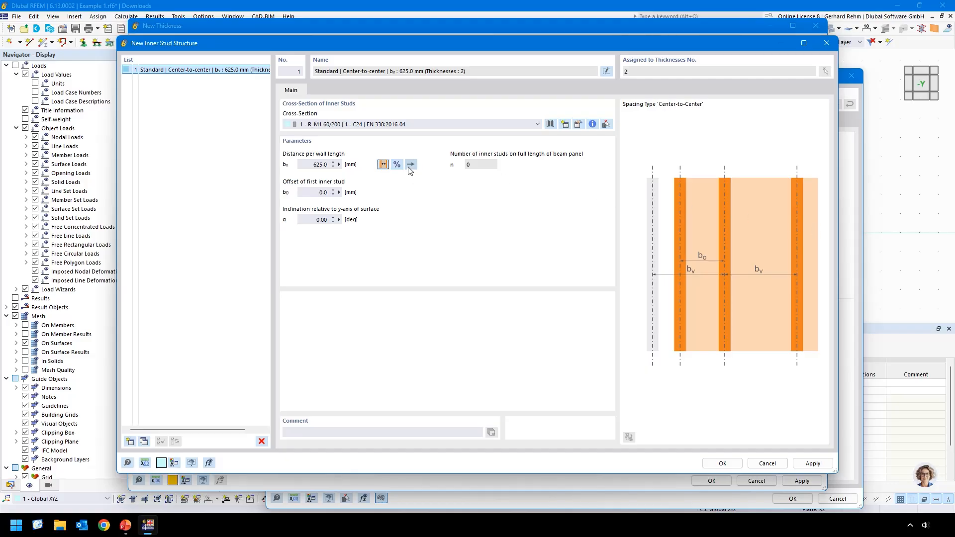
pyautogui.click(411, 166)
pyautogui.click(722, 464)
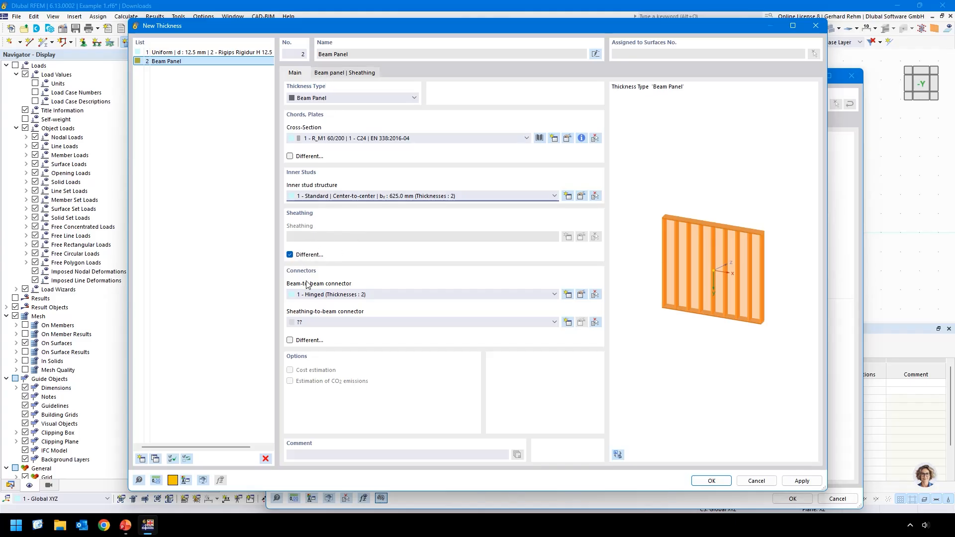
# Compare common and different sheathing for the beam panel, and examine the front -z and back +z sheathing choices.
pyautogui.click(290, 255)
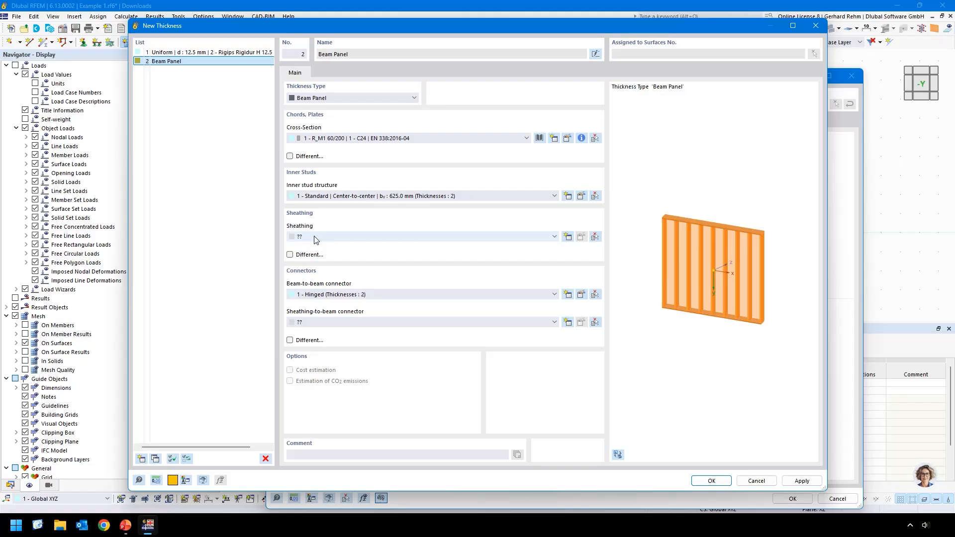
pyautogui.click(290, 255)
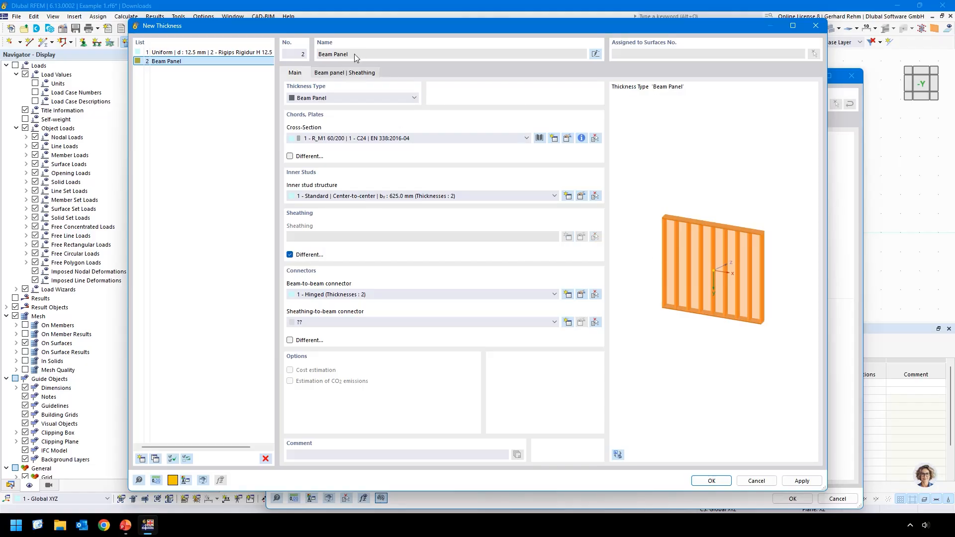
pyautogui.click(347, 73)
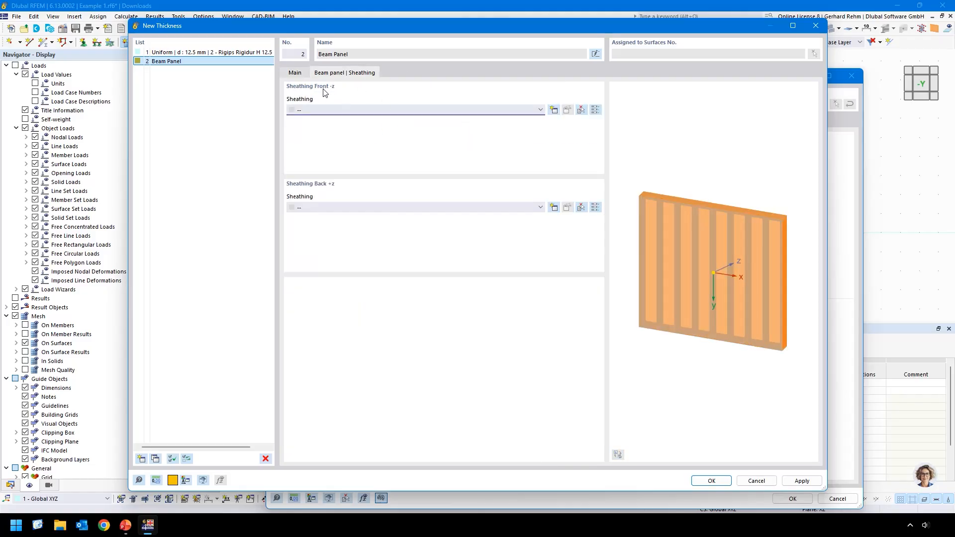
pyautogui.click(335, 207)
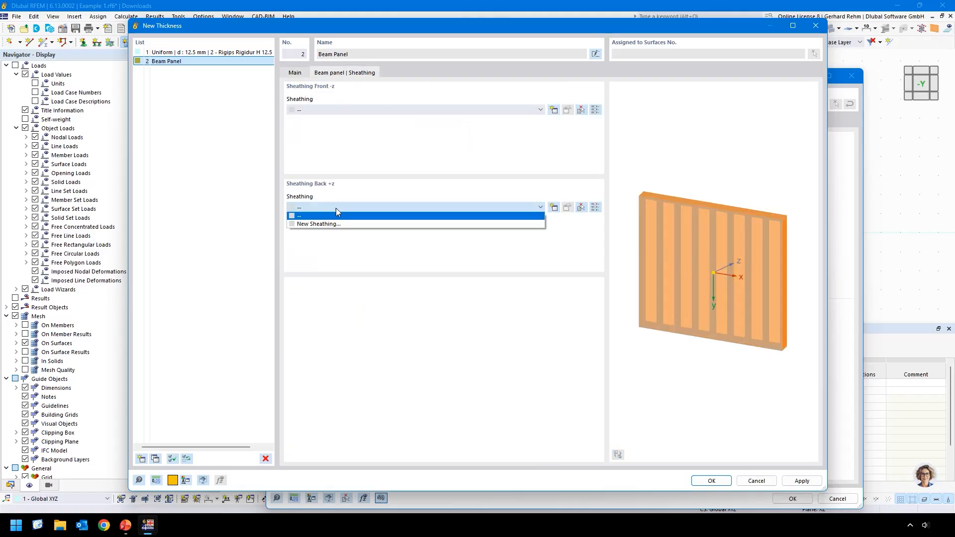
pyautogui.click(309, 110)
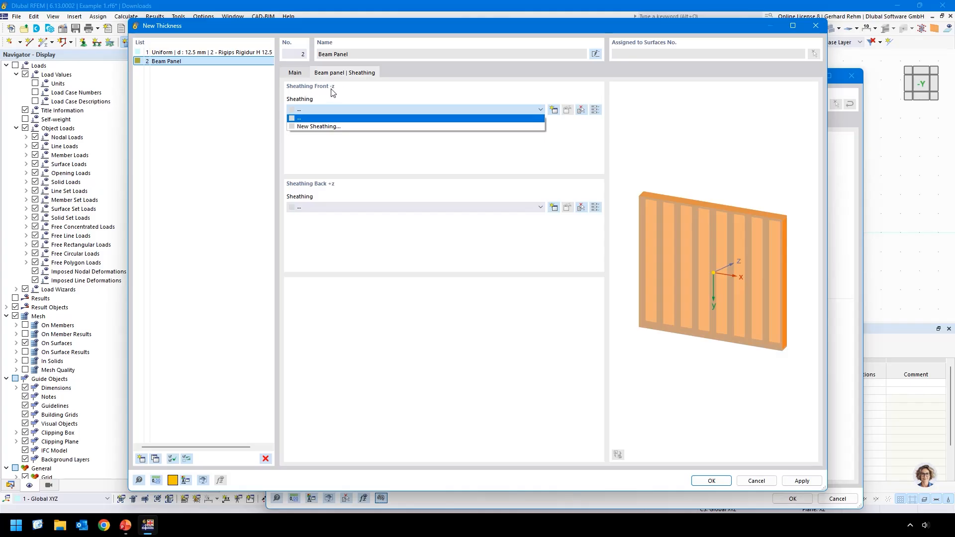
pyautogui.click(329, 94)
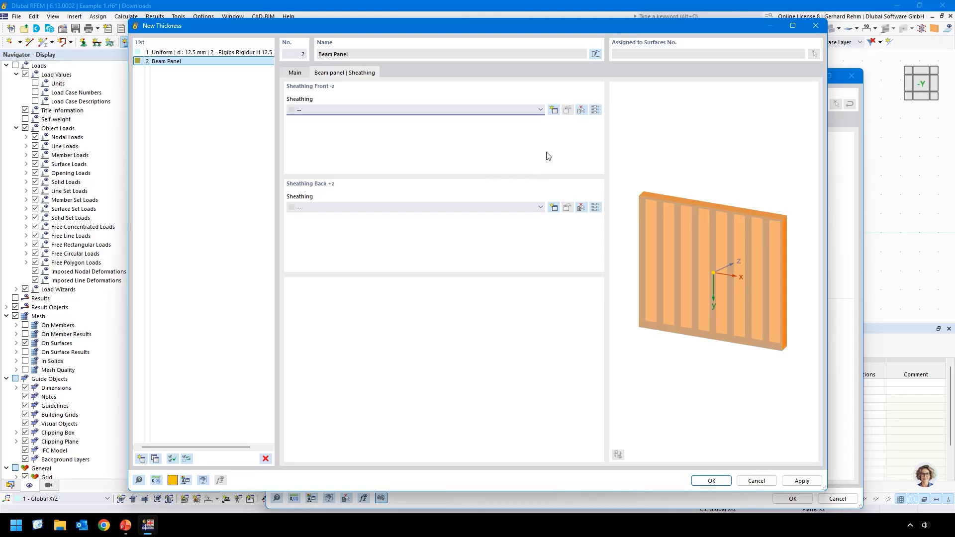
# Create a Case 1 front -z sheathing from the uniform 12.5 mm Rigips Rigidur H thickness, adjusted to the boundary member centerlines.
pyautogui.click(555, 110)
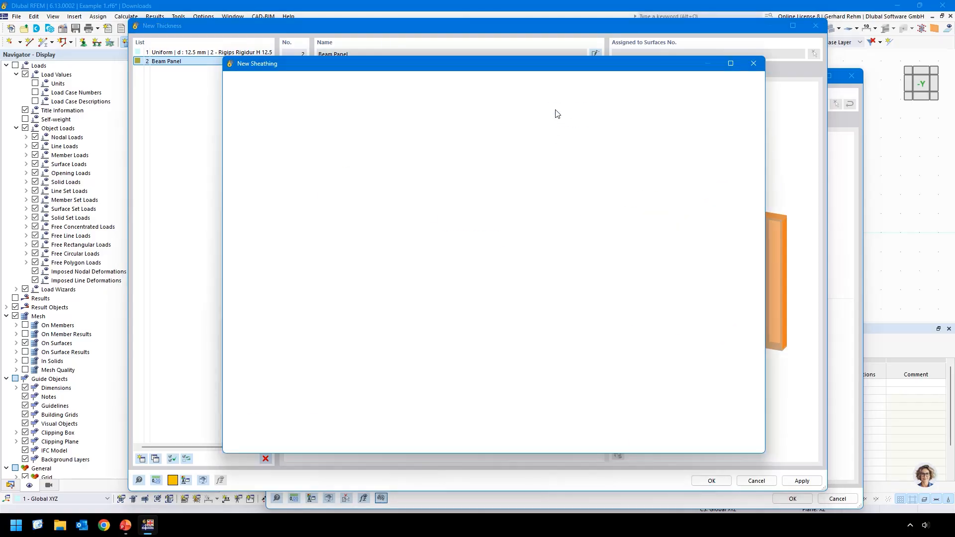
pyautogui.click(403, 149)
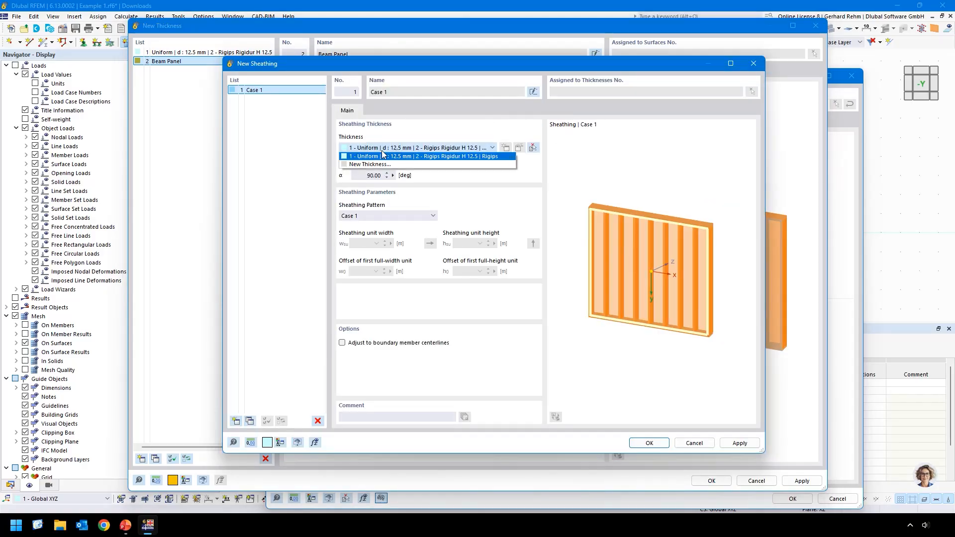
pyautogui.click(407, 151)
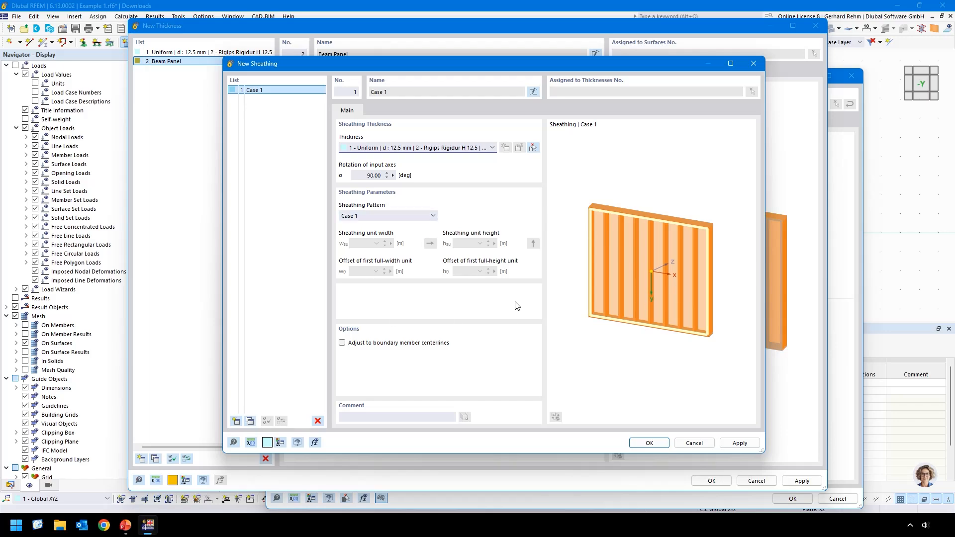
pyautogui.click(372, 175)
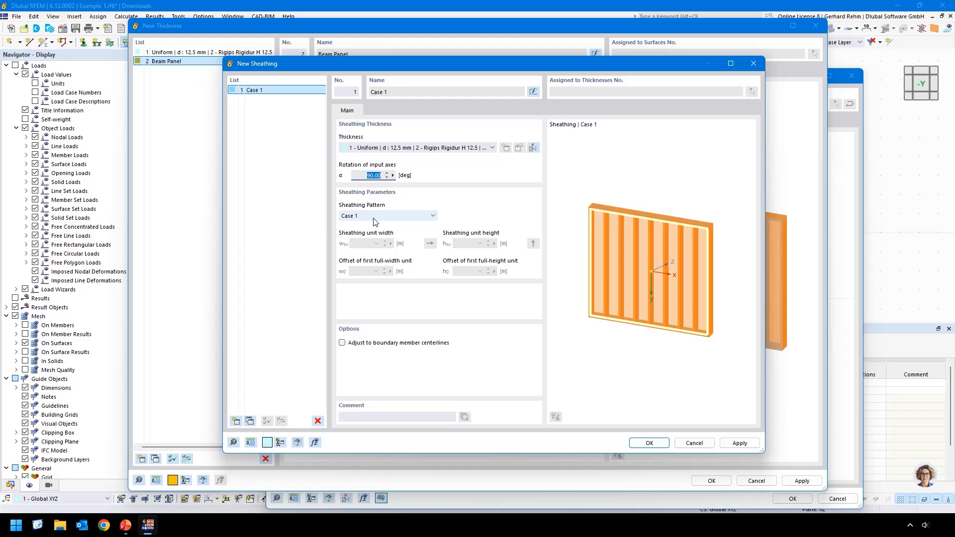
pyautogui.click(341, 343)
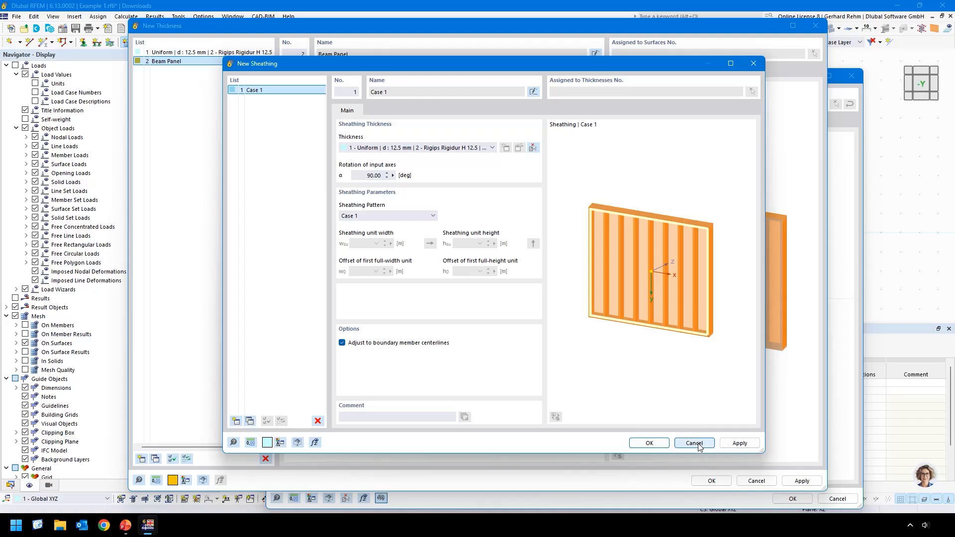
pyautogui.click(649, 443)
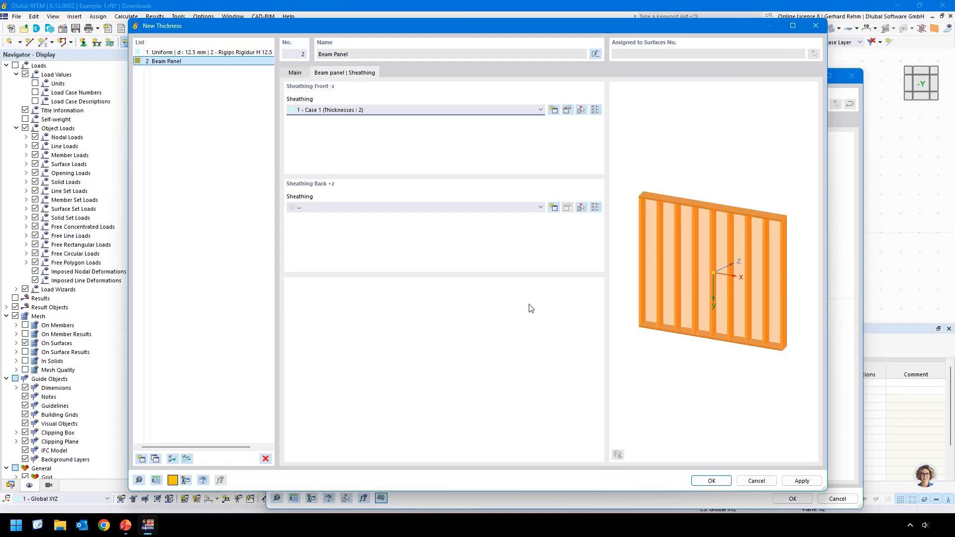
# Try a user-defined beam-to-beam connector, examine the ux nonlinearity options of a new member hinge, and return the connector to Hinged.
pyautogui.click(294, 74)
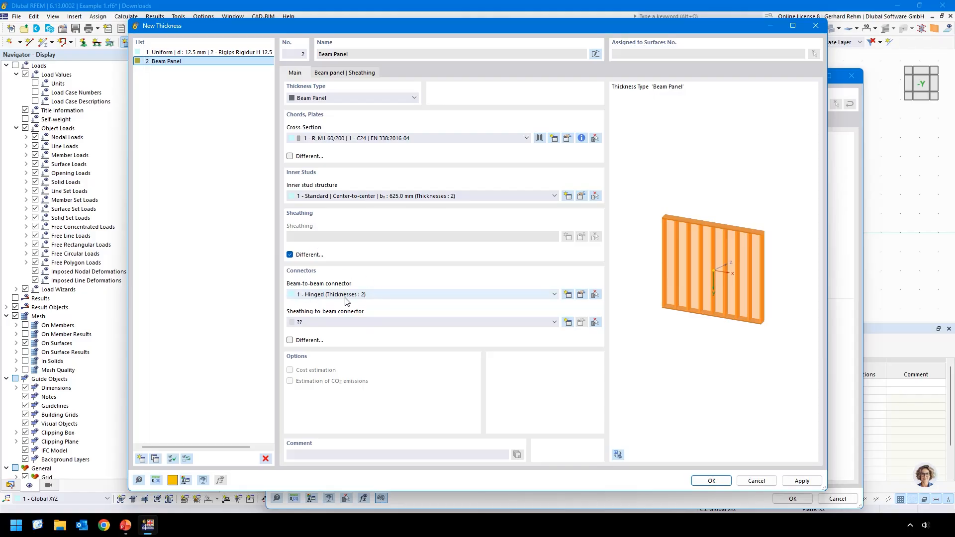
pyautogui.click(581, 295)
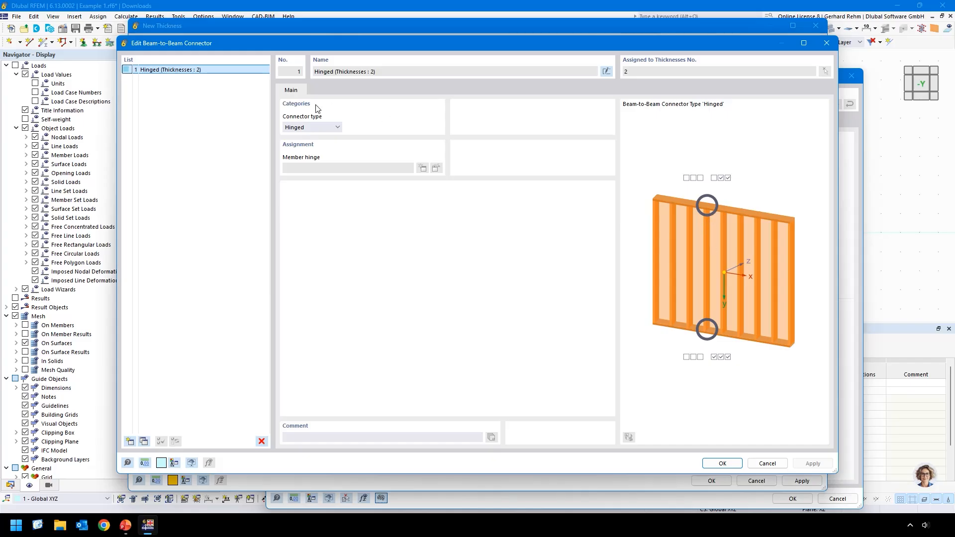
pyautogui.click(308, 127)
pyautogui.click(298, 147)
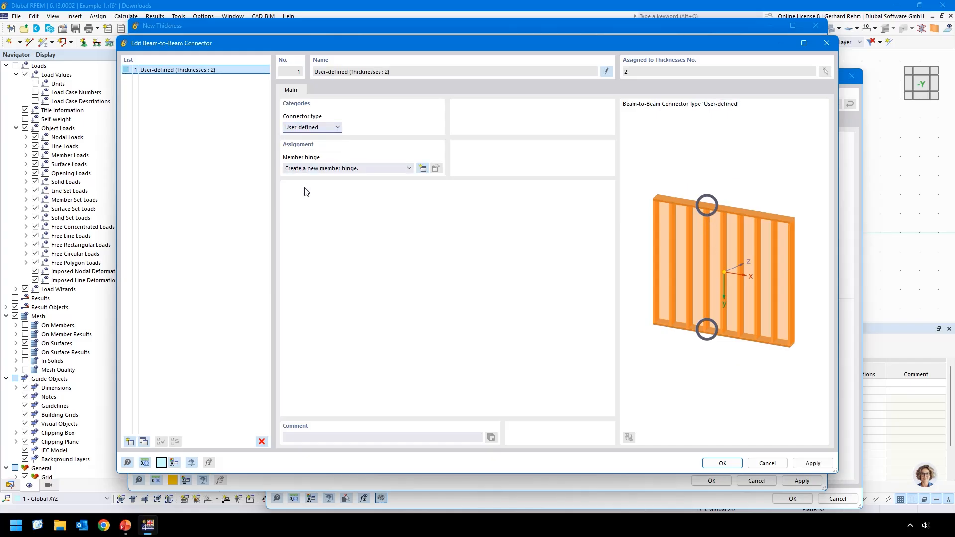
pyautogui.click(423, 169)
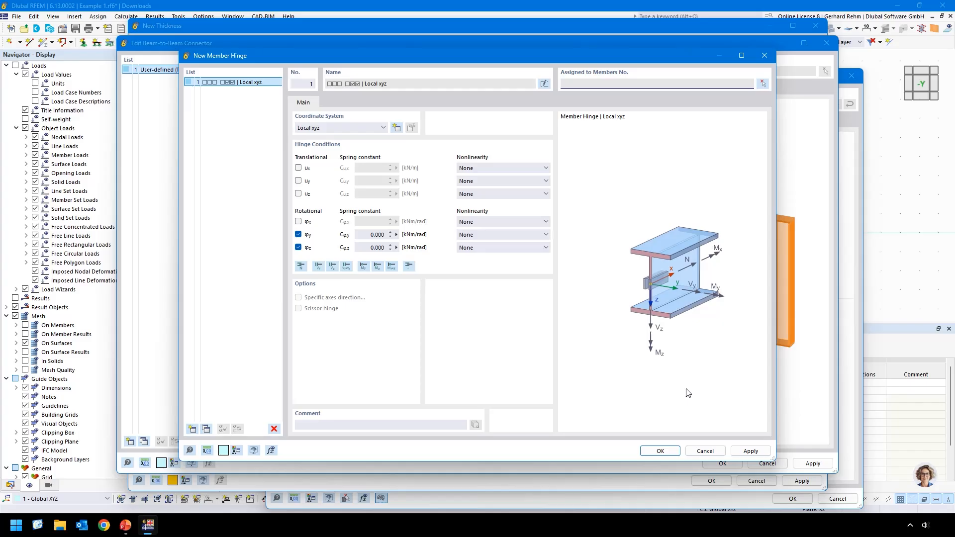
pyautogui.click(298, 168)
pyautogui.click(473, 169)
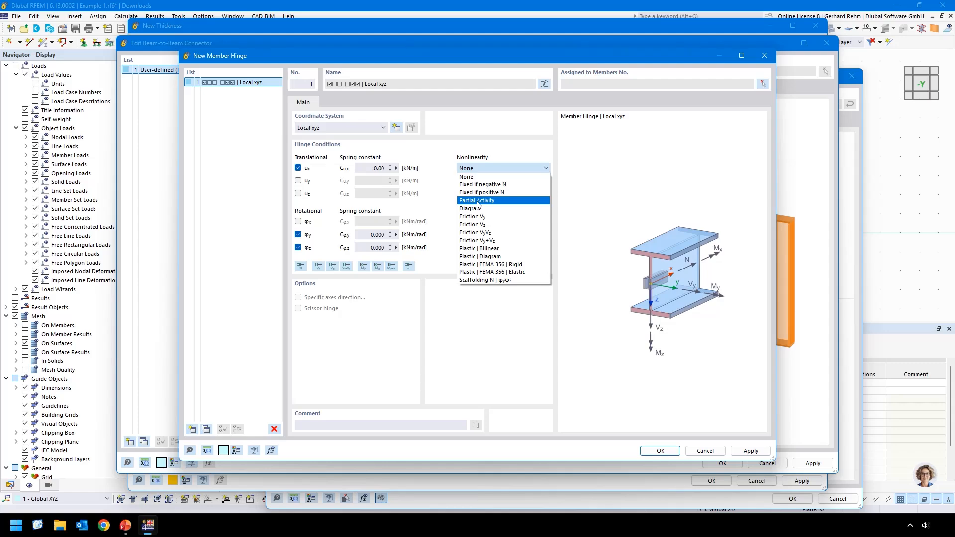
pyautogui.click(698, 452)
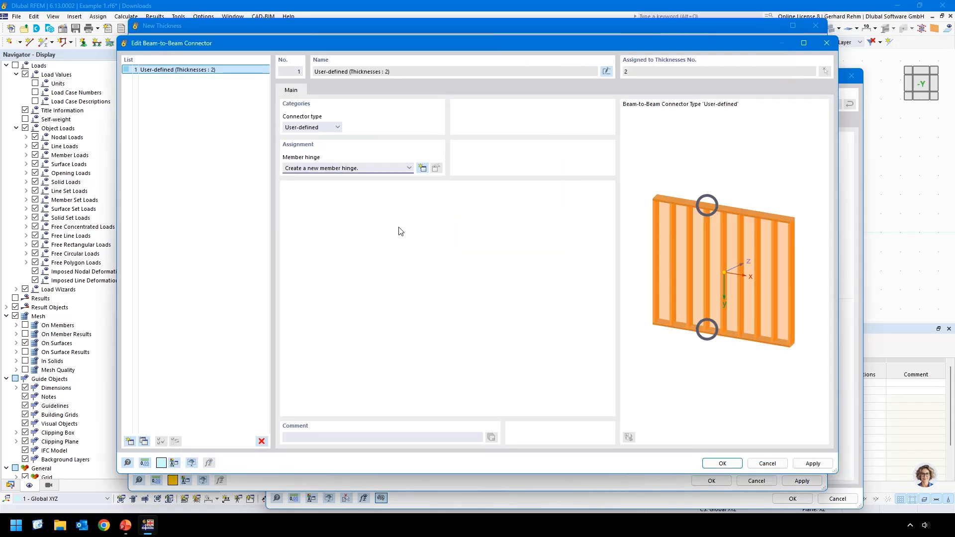
pyautogui.scroll(1, 311, 127)
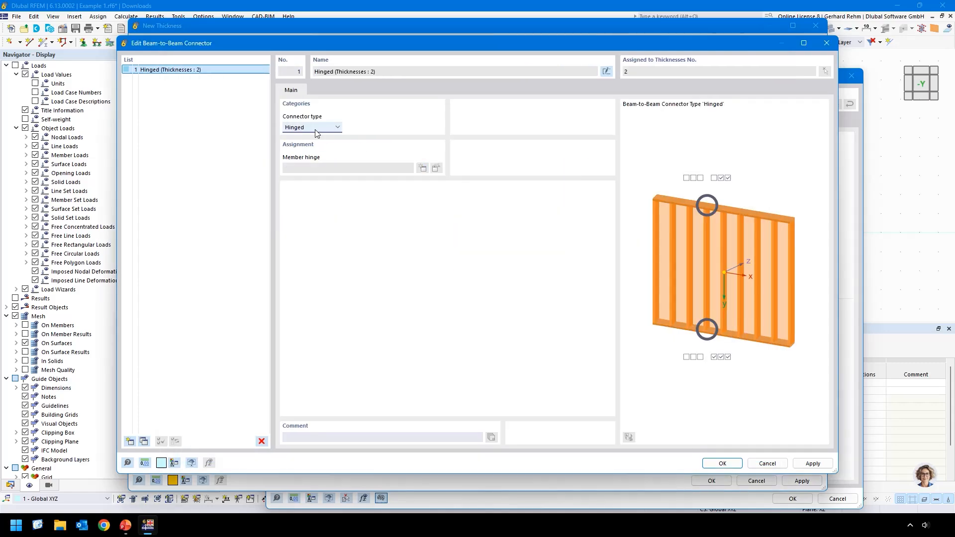
pyautogui.click(708, 460)
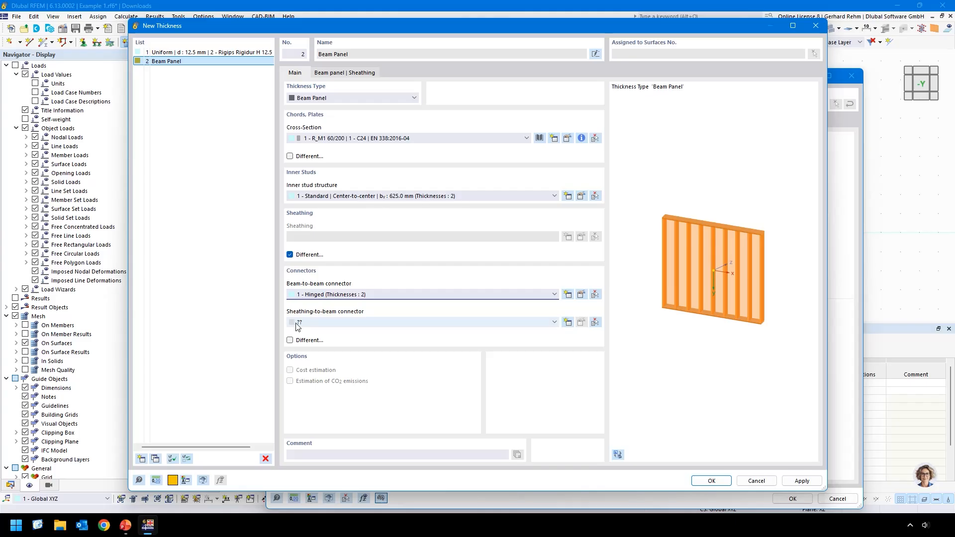
# Start a new sheathing-to-beam connector for the beam panel and review the available connector types.
pyautogui.click(568, 322)
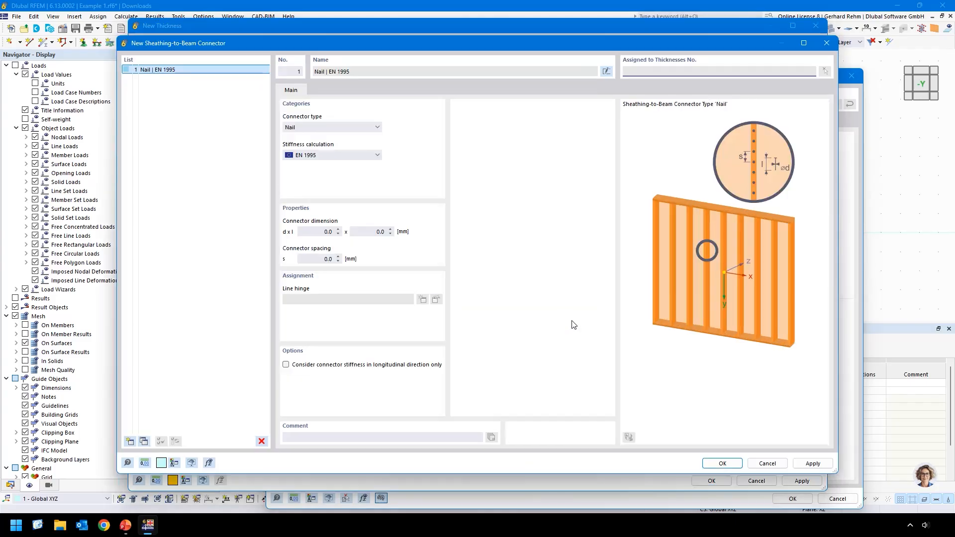
pyautogui.click(304, 128)
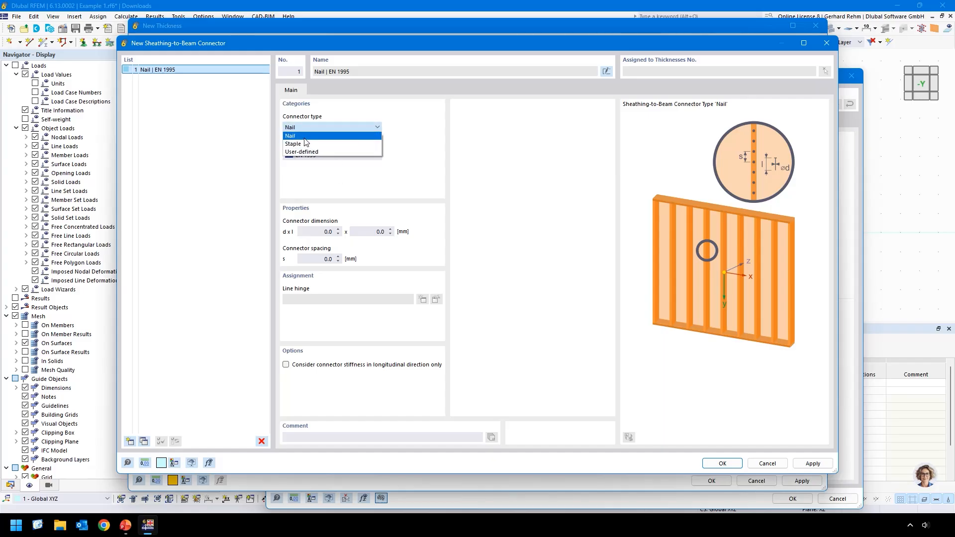
pyautogui.click(305, 130)
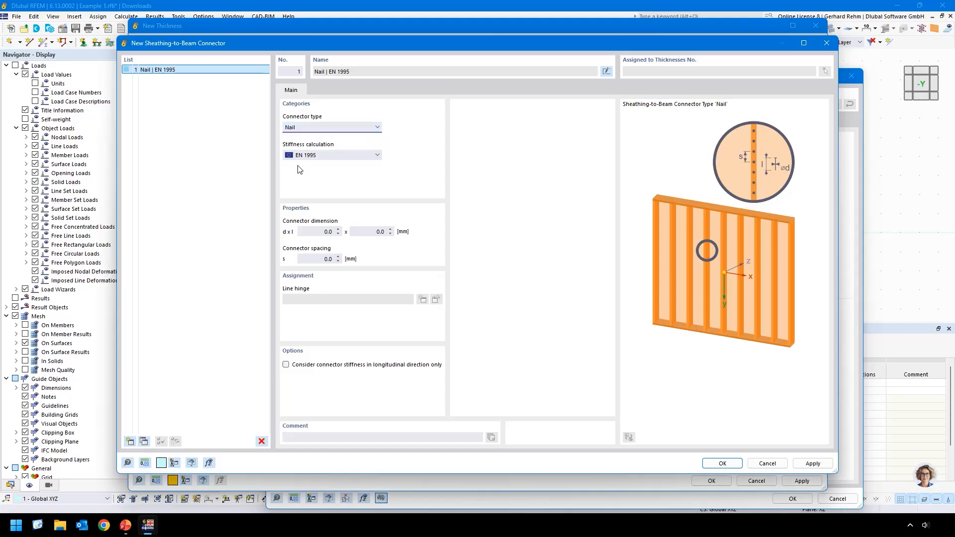
# Try the user-defined stiffness calculation for the nail connector and return to EN 1995.
pyautogui.click(300, 156)
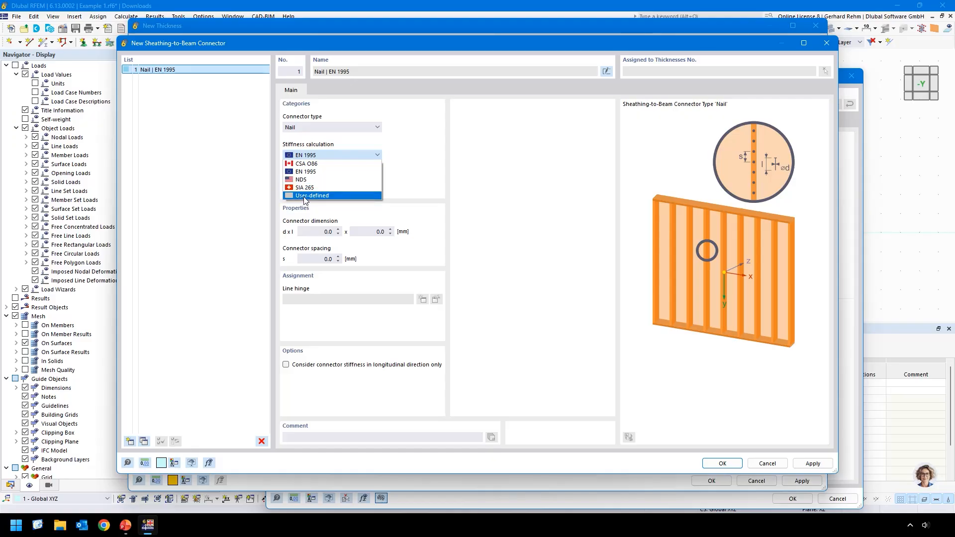
pyautogui.click(305, 197)
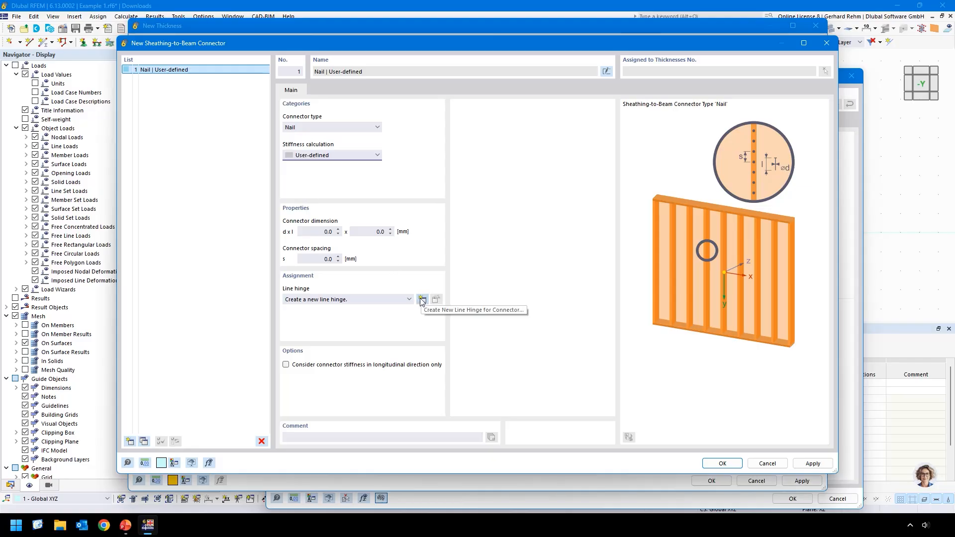
pyautogui.click(320, 158)
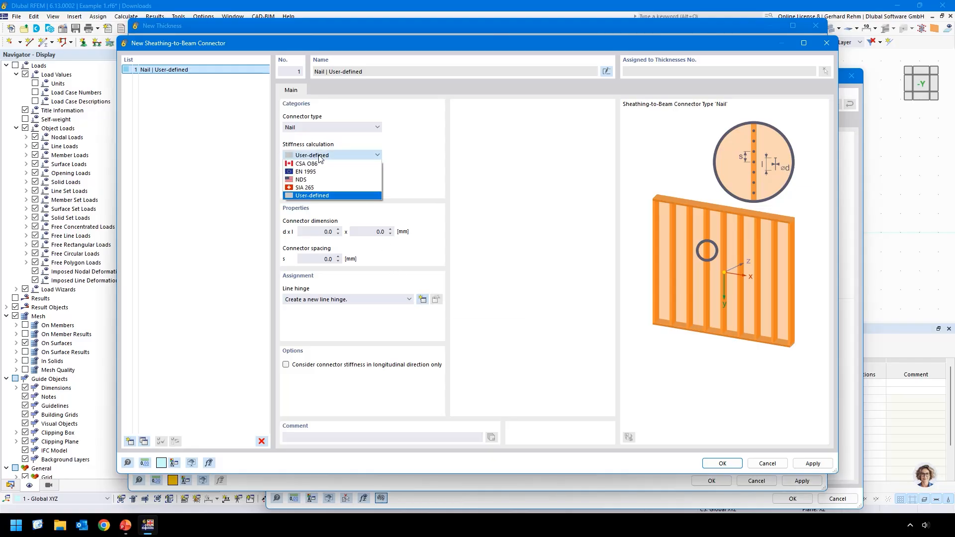
pyautogui.click(310, 172)
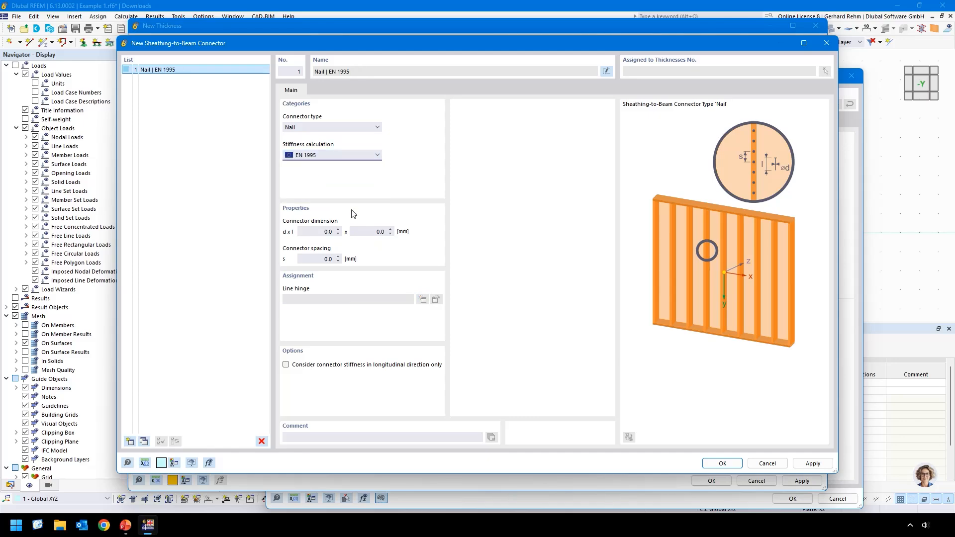
# Define the sheathing-to-beam connector as a staple with dimensions 1.8 x 63 mm and a spacing of 75 mm.
pyautogui.click(302, 128)
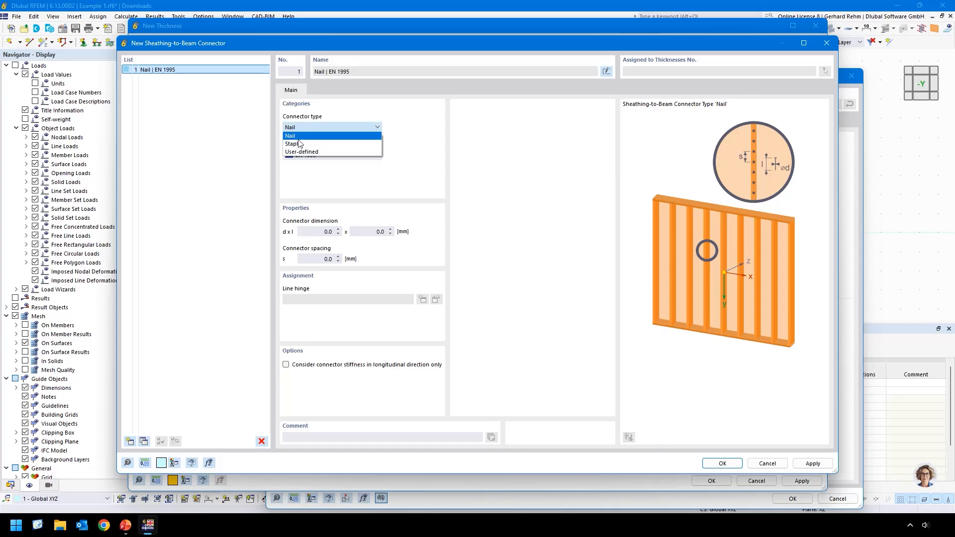
pyautogui.click(299, 143)
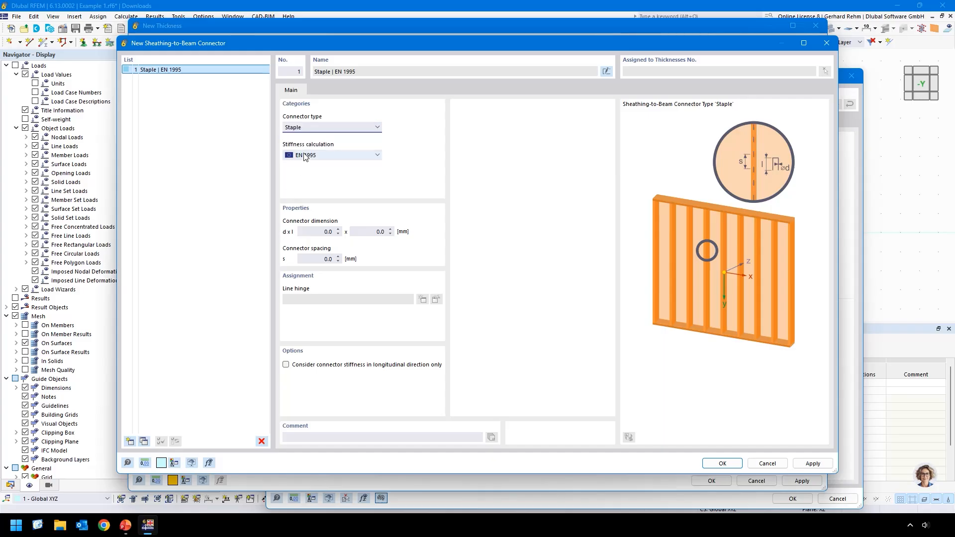
pyautogui.click(325, 232)
pyautogui.write('1,8')
pyautogui.press('Tab')
pyautogui.write('63')
pyautogui.click(326, 259)
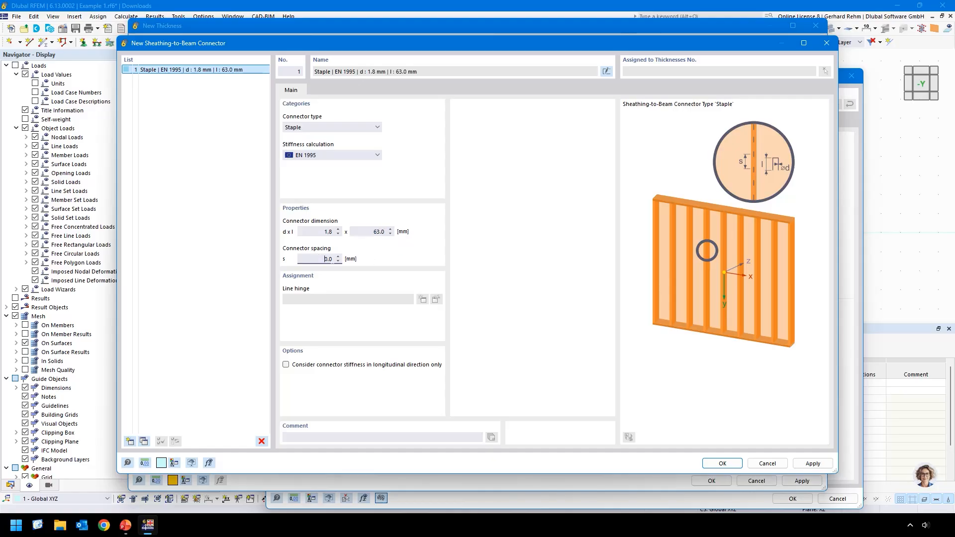
pyautogui.write('75')
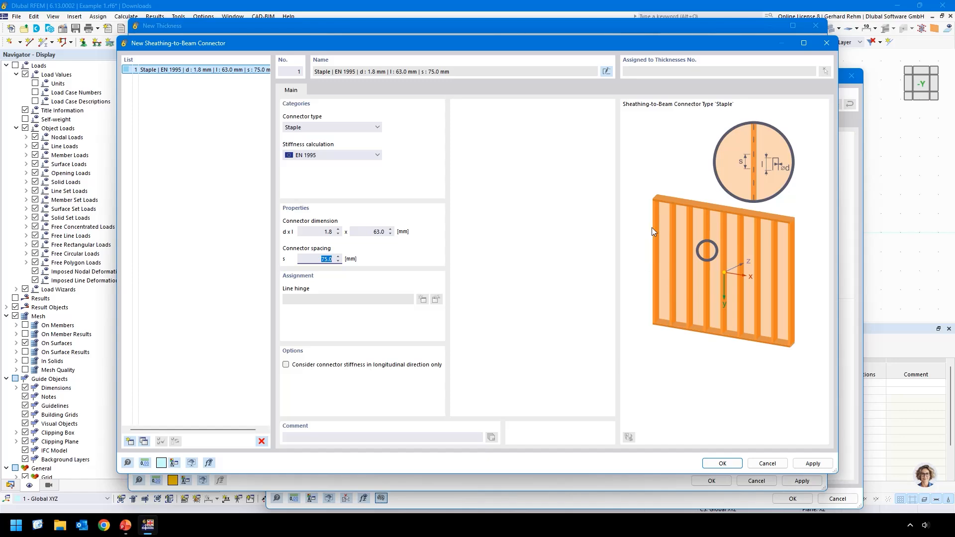
# Switch to PowerPoint to view the ideal shear panel slide, and return to RFEM.
pyautogui.click(125, 525)
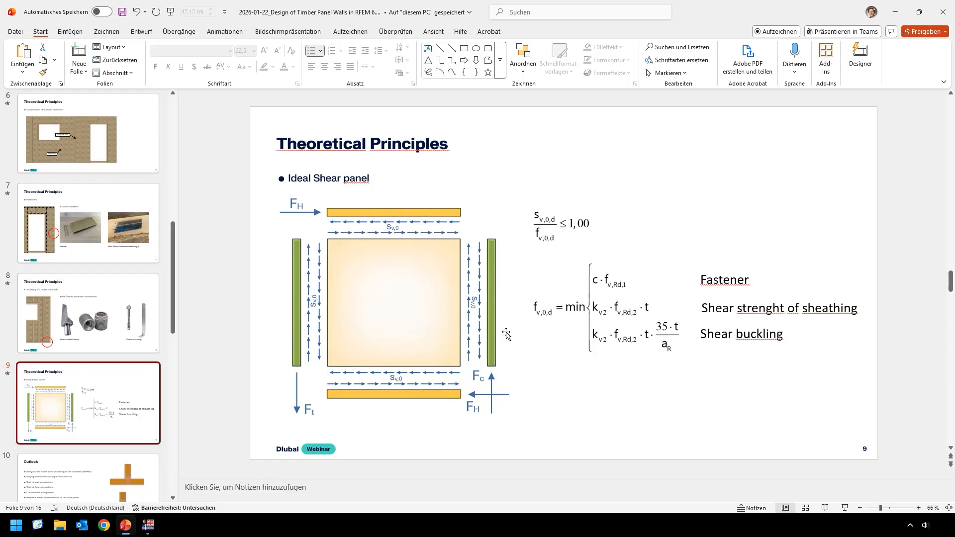
pyautogui.press('alt')
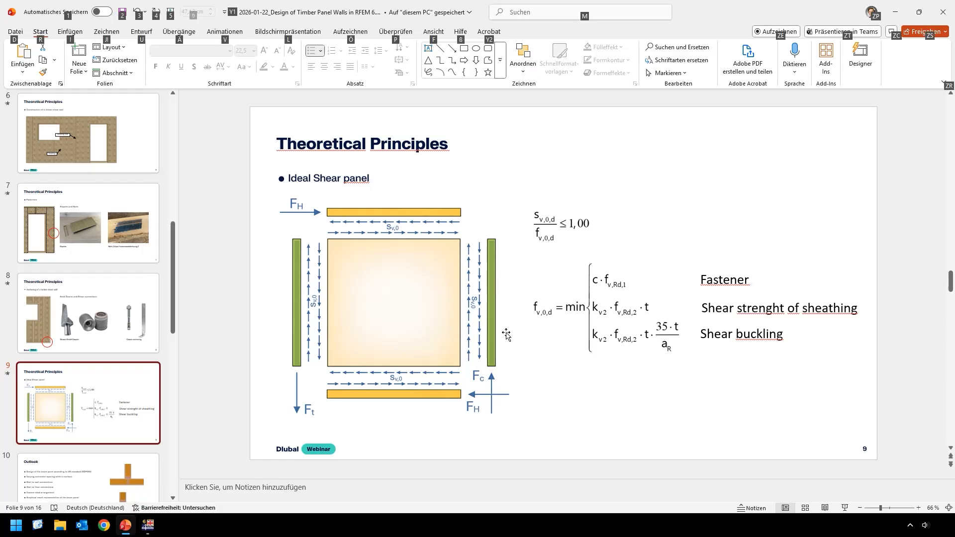
pyautogui.hotkey('alt', 'Tab')
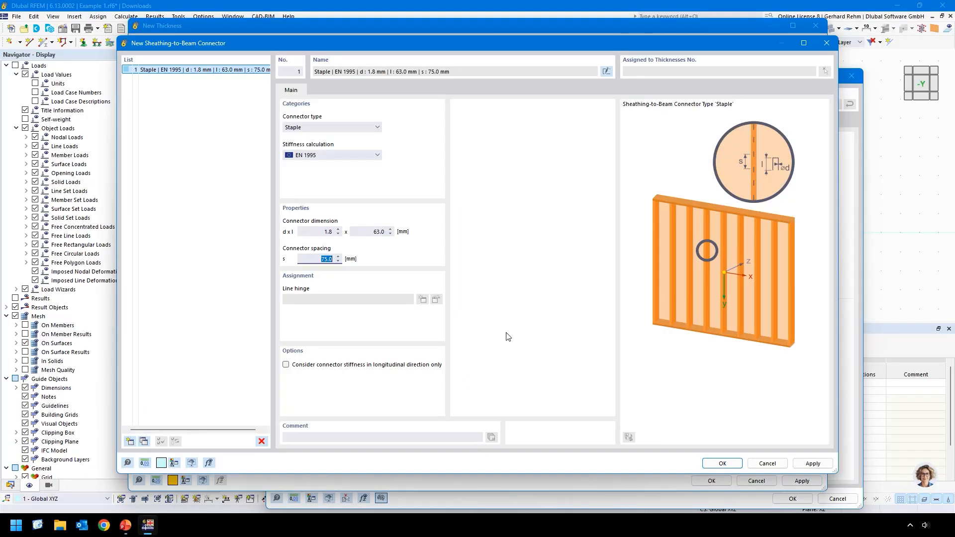
# Consider the staple stiffness in longitudinal direction only, and accept the connector, beam panel thickness and new surface settings.
pyautogui.click(287, 365)
pyautogui.click(722, 462)
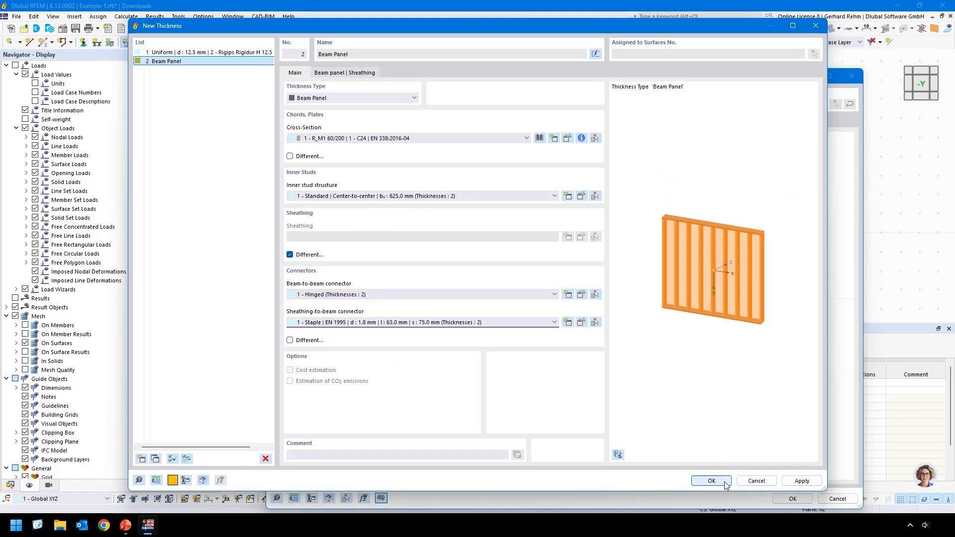
pyautogui.click(722, 481)
pyautogui.click(793, 499)
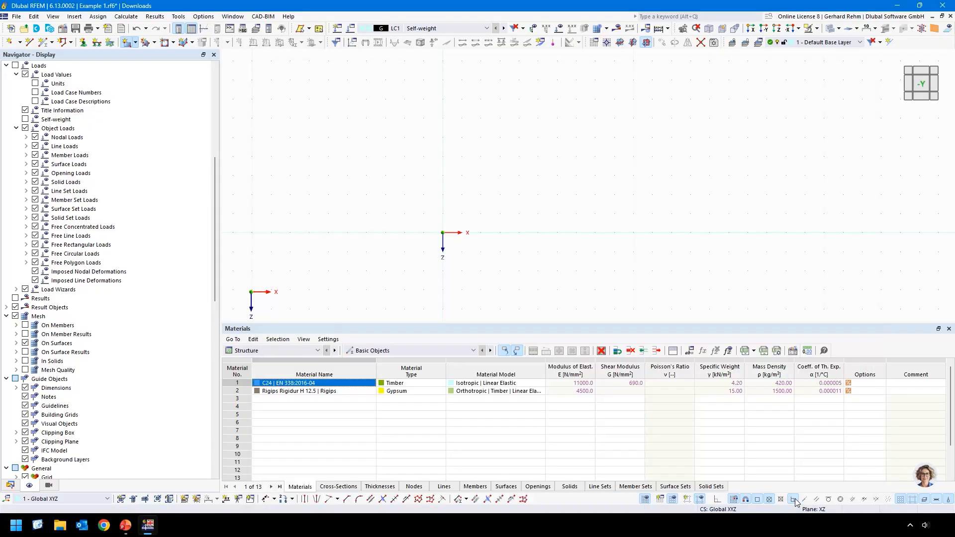
# Draw the rectangular wall surface in the XZ plane from the origin to X 5.000 m, Z -3.000 m.
pyautogui.click(443, 233)
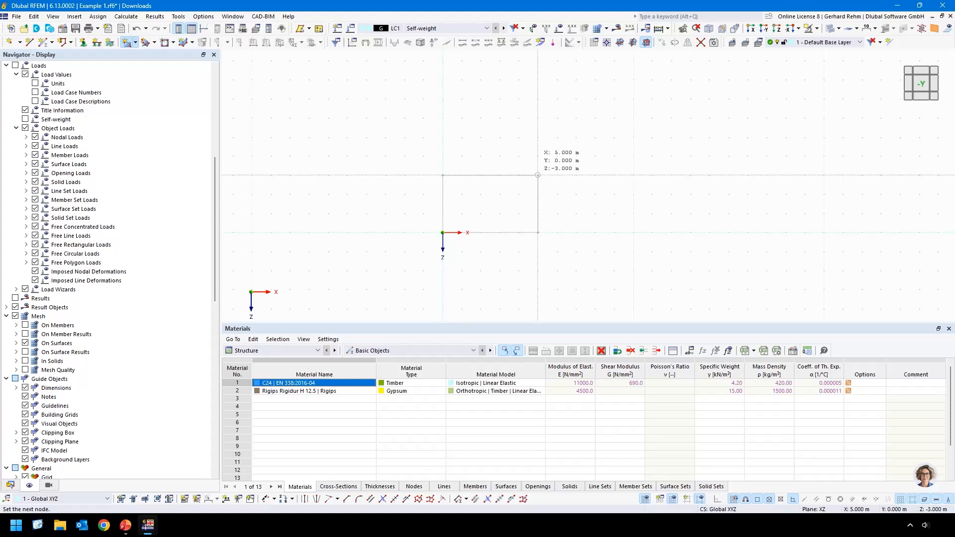
pyautogui.click(538, 175)
pyautogui.press('Escape')
pyautogui.scroll(4, 506, 246)
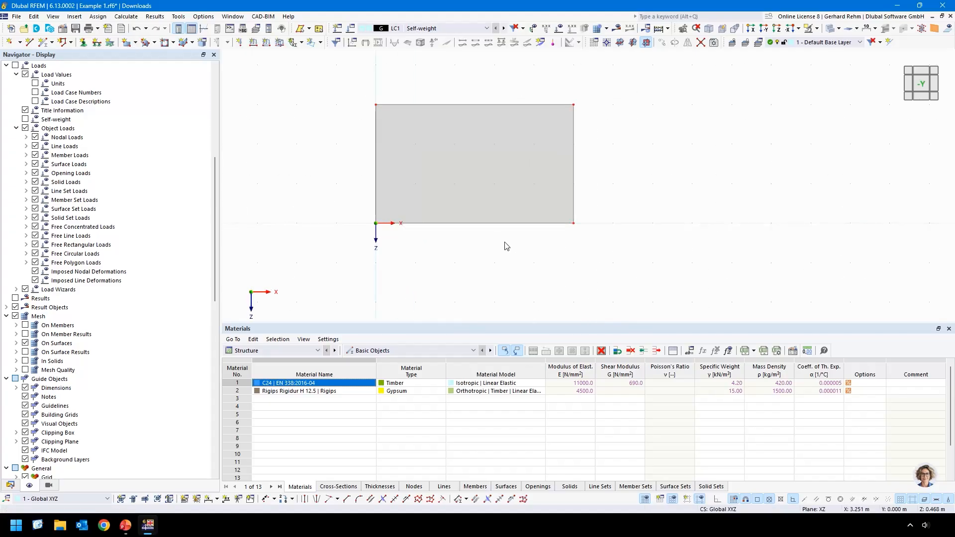
pyautogui.moveTo(480, 254); pyautogui.dragTo(506, 278, button='middle')
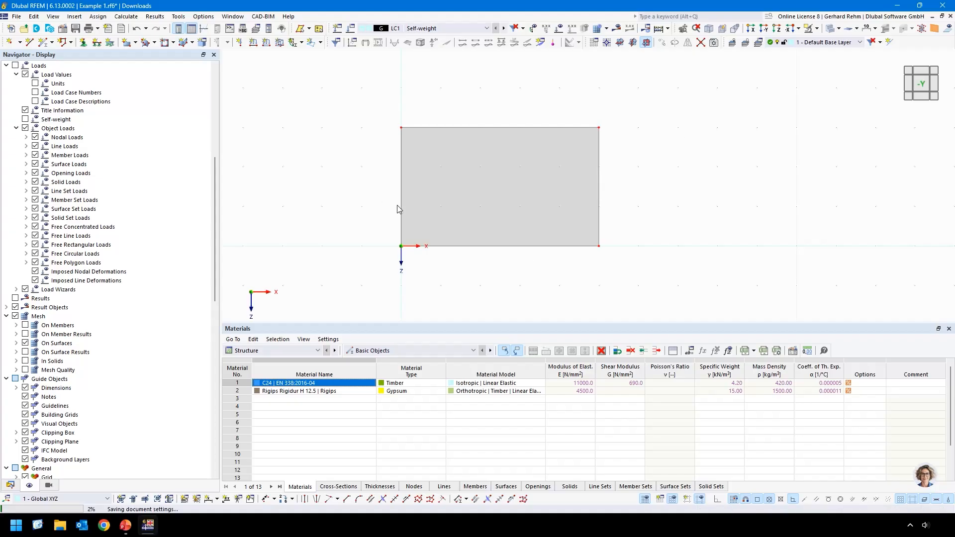
# Show the model data in the navigator and review the wall surface's settings, leaving them as they are.
pyautogui.click(9, 485)
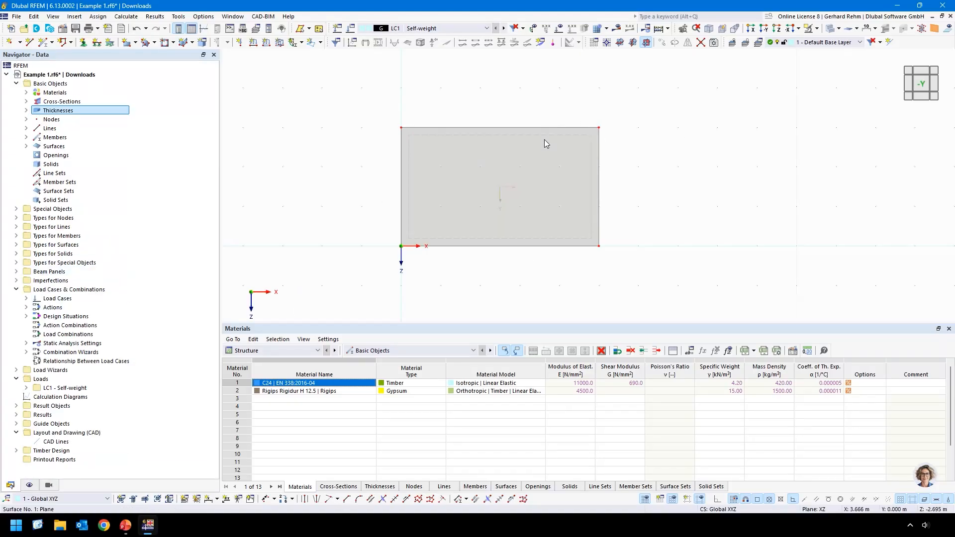
pyautogui.doubleClick(413, 152)
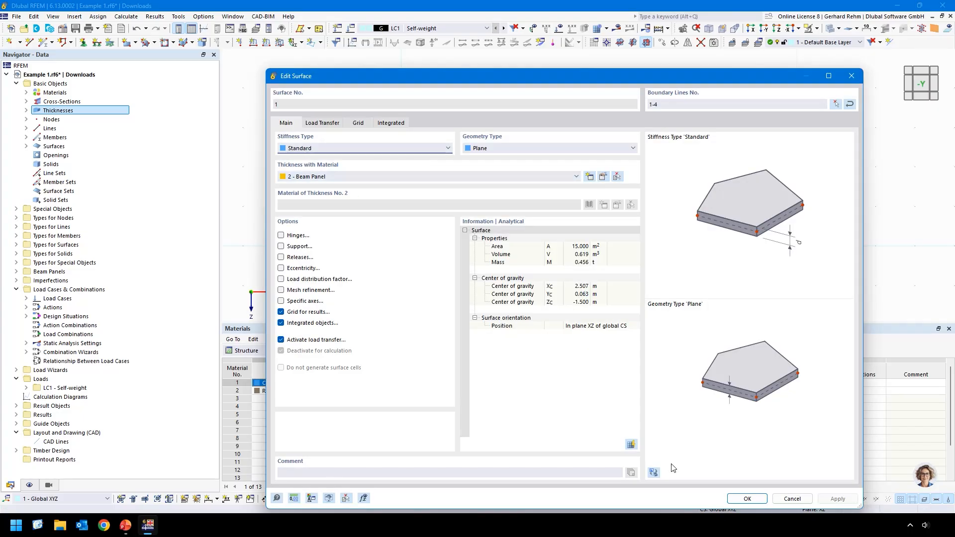
pyautogui.click(792, 499)
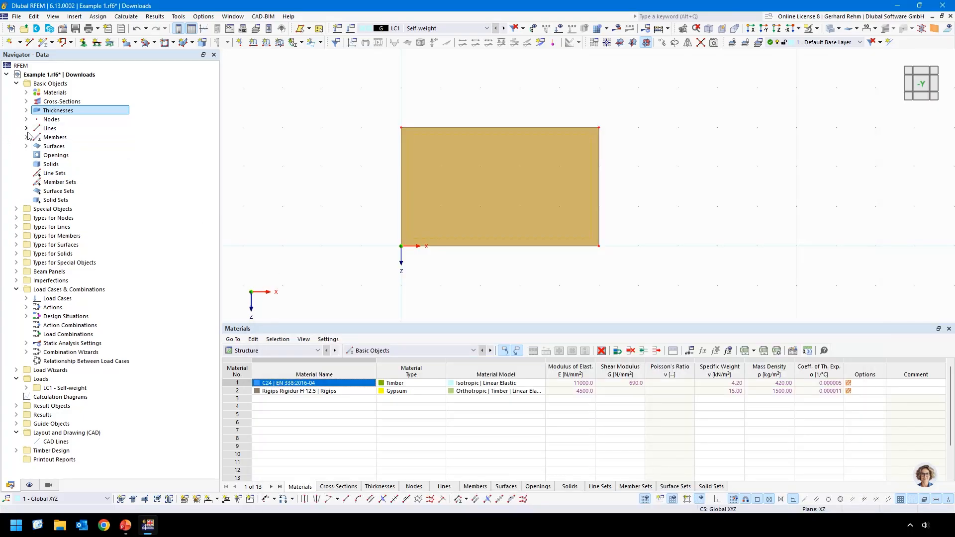
# Examine the members and surfaces generated by the beam panel in the model data tree.
pyautogui.click(26, 137)
pyautogui.click(26, 245)
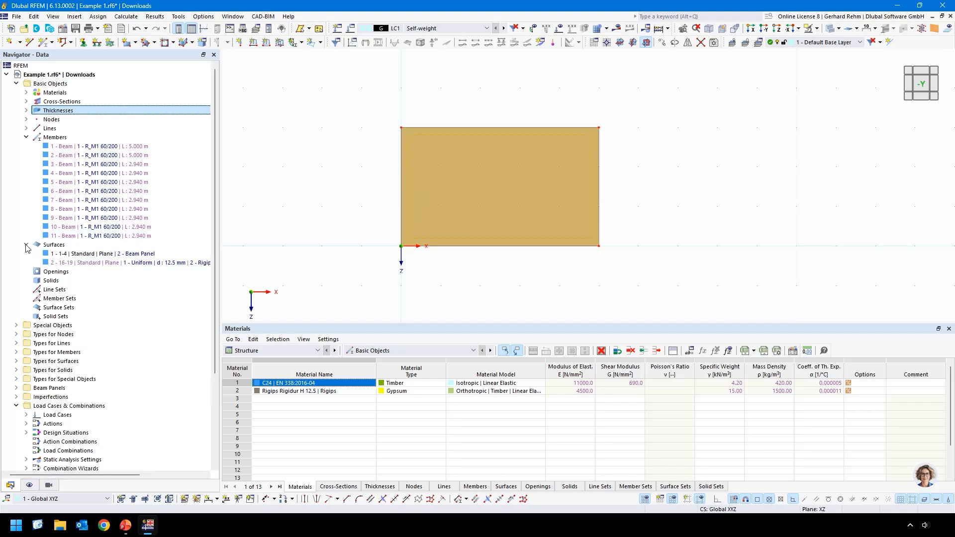
pyautogui.click(72, 147)
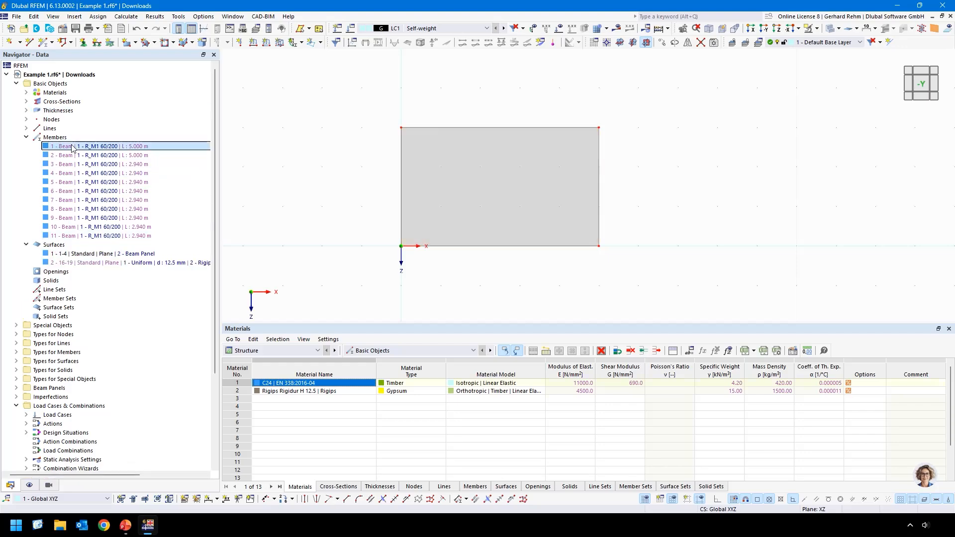
pyautogui.click(62, 236)
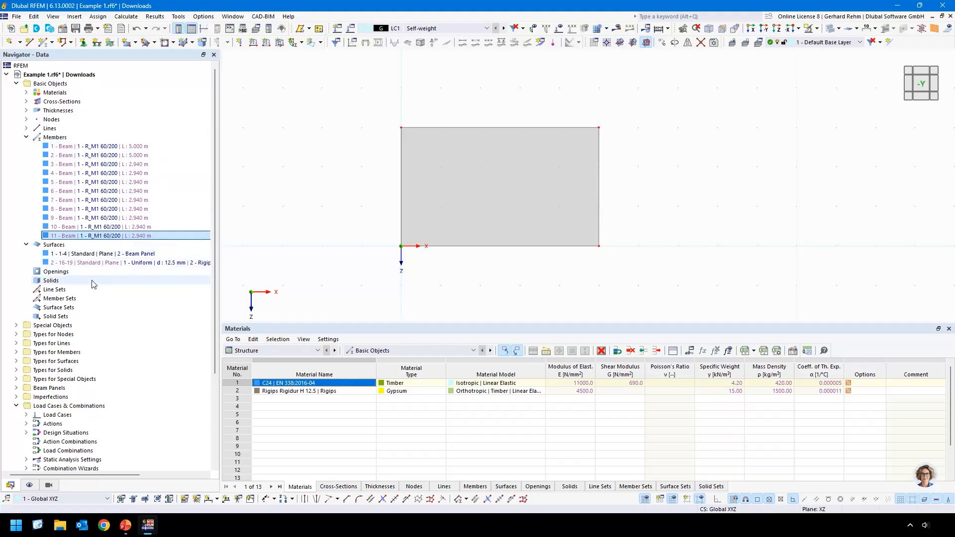
pyautogui.click(79, 263)
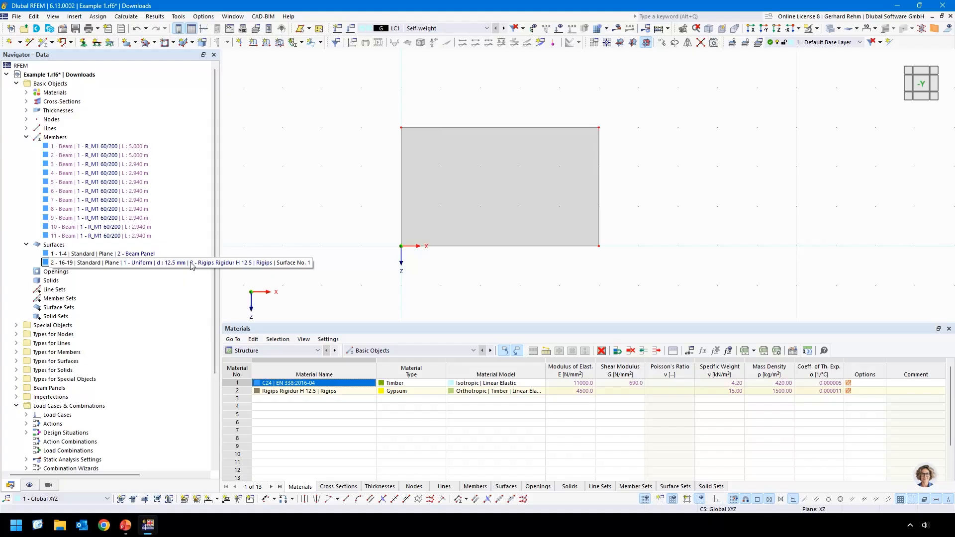
pyautogui.click(27, 137)
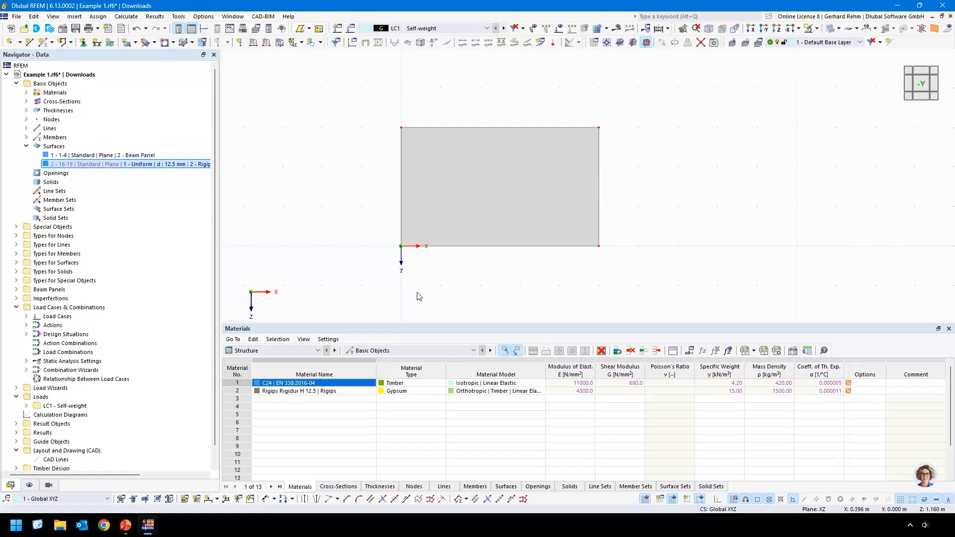
pyautogui.click(26, 146)
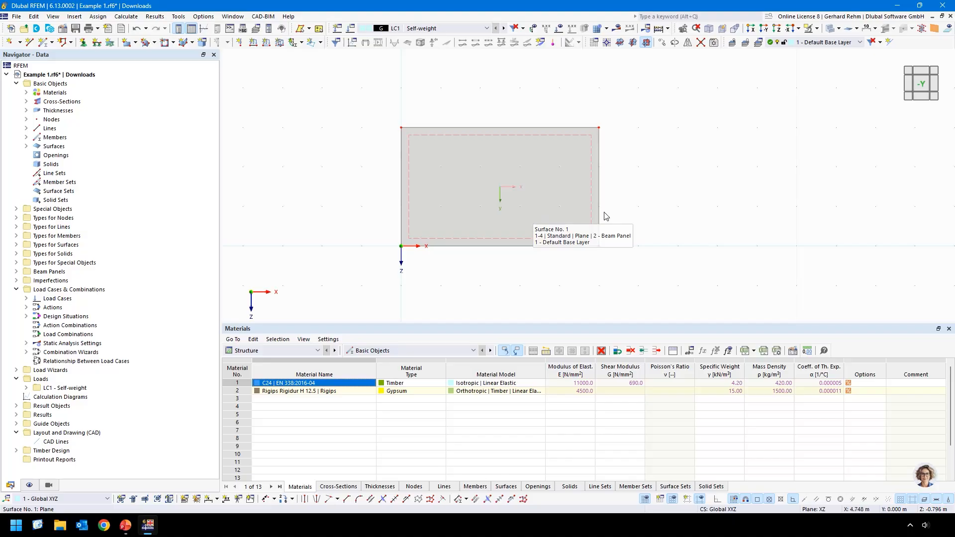
# Display the studs and sheathing generated for the wall panel, and show the whole model in wireframe.
pyautogui.scroll(1, 652, 202)
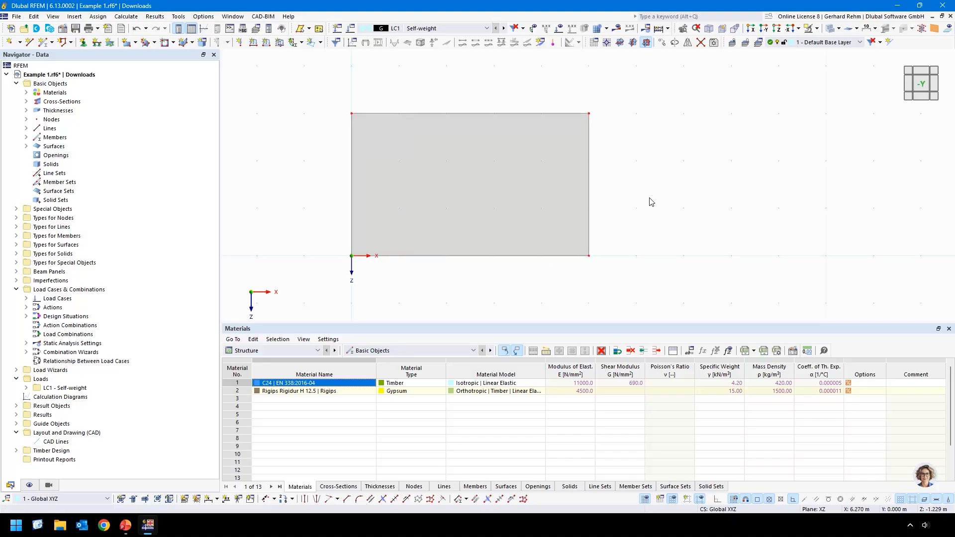
pyautogui.click(923, 31)
pyautogui.click(935, 31)
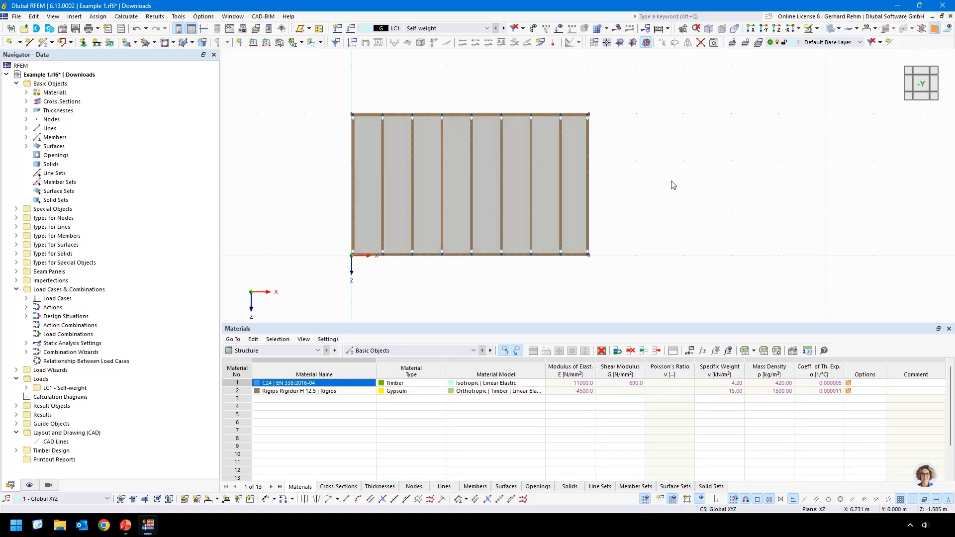
pyautogui.press('F8')
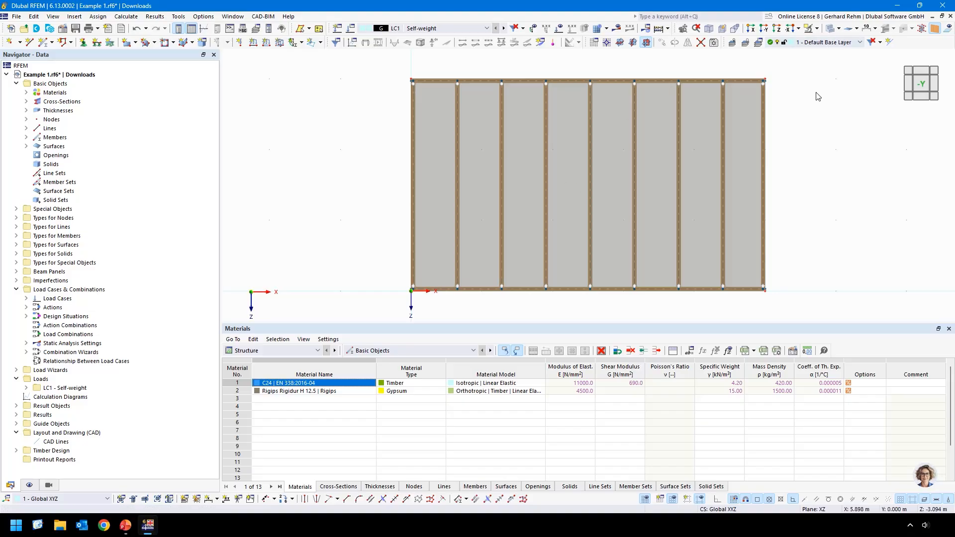
pyautogui.click(829, 34)
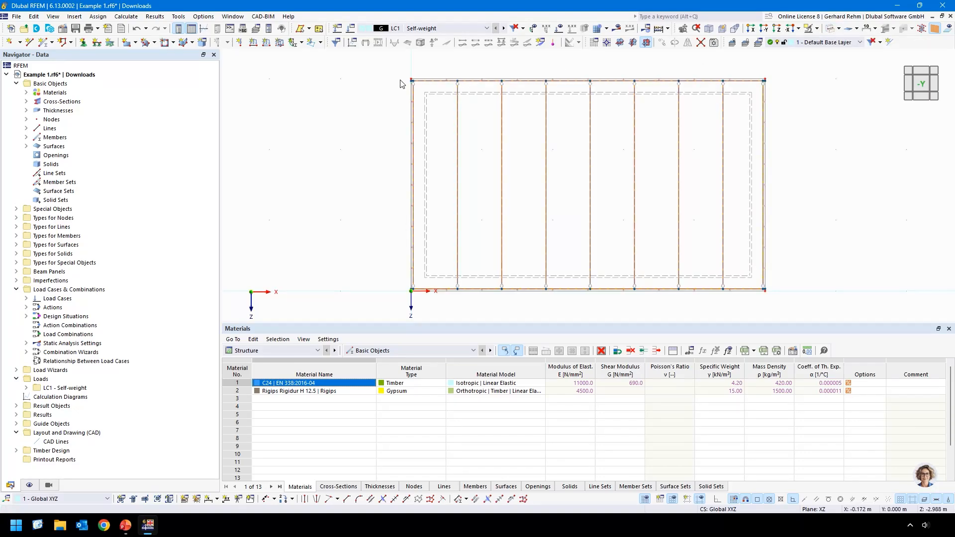
# Review the settings of the rigid link between the wall's upper edge and its top beam.
pyautogui.scroll(4, 402, 84)
pyautogui.scroll(2, 427, 83)
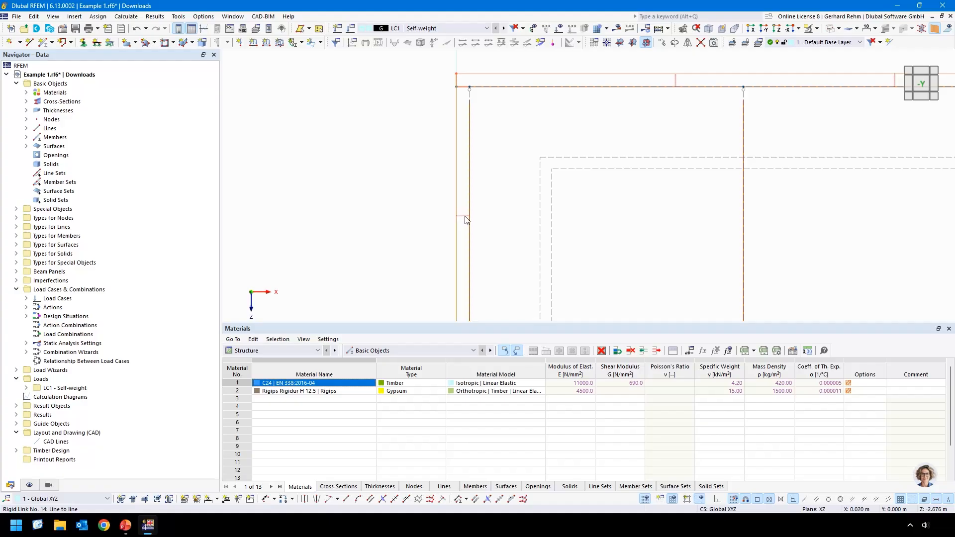
pyautogui.doubleClick(676, 83)
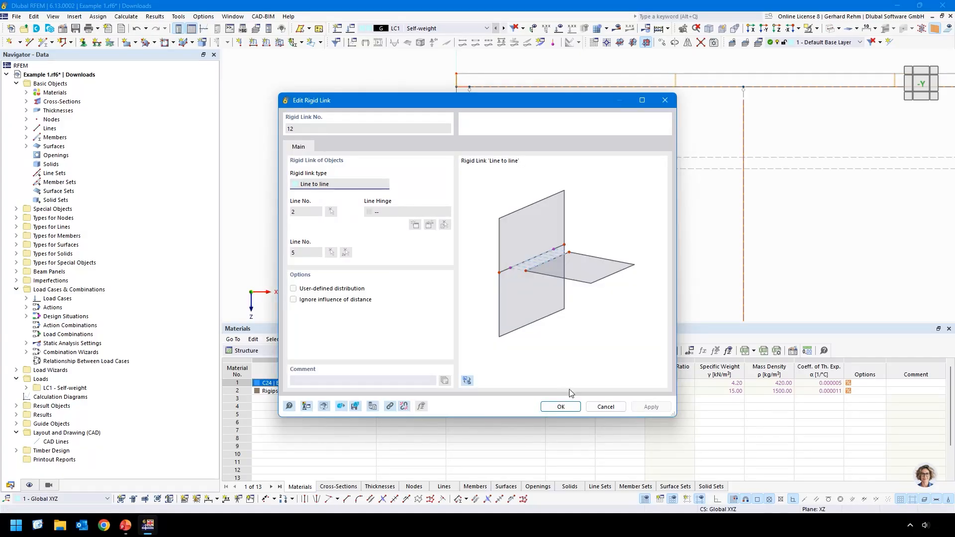
pyautogui.click(606, 407)
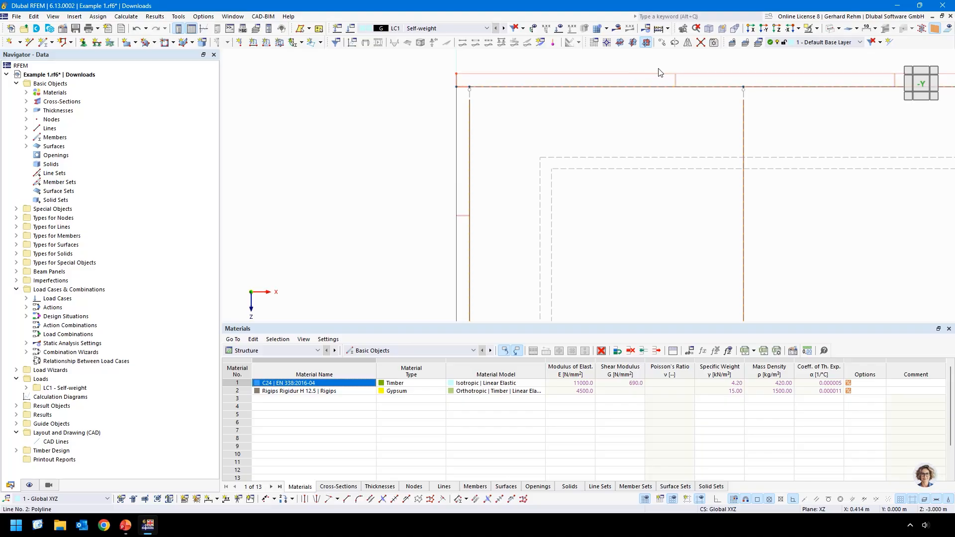
# Compare the bare surface with the generated members, in wireframe and rendered display, at the wall's upper corner at X 0.
pyautogui.click(921, 29)
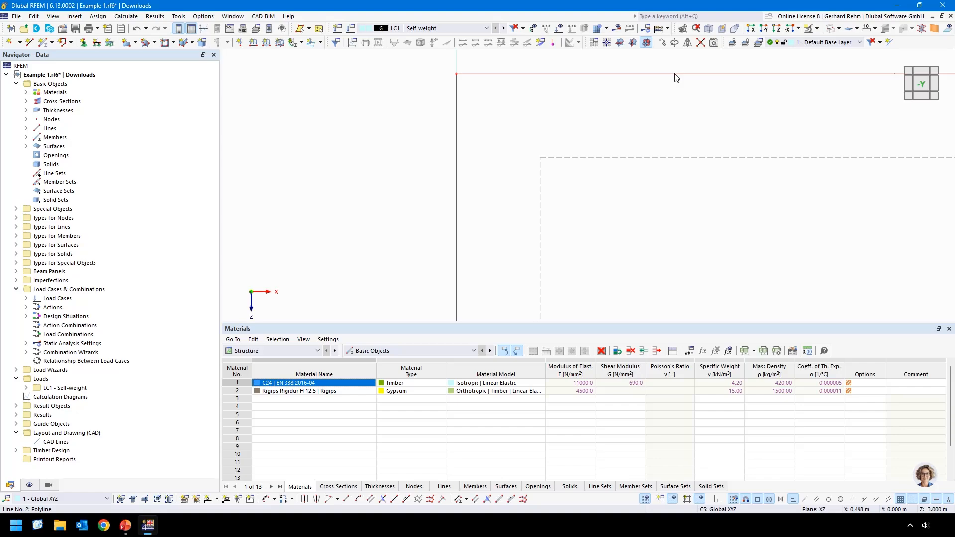
pyautogui.click(935, 30)
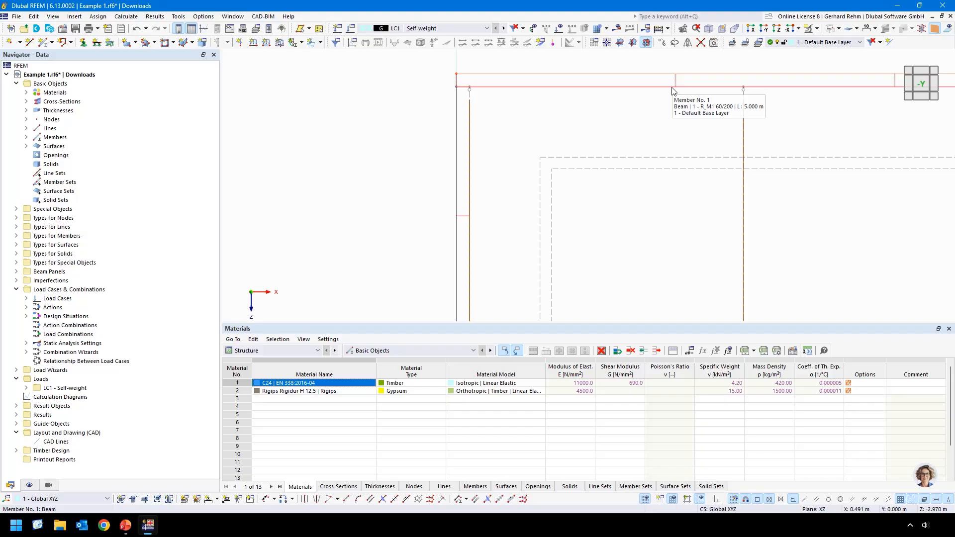
pyautogui.scroll(2, 427, 89)
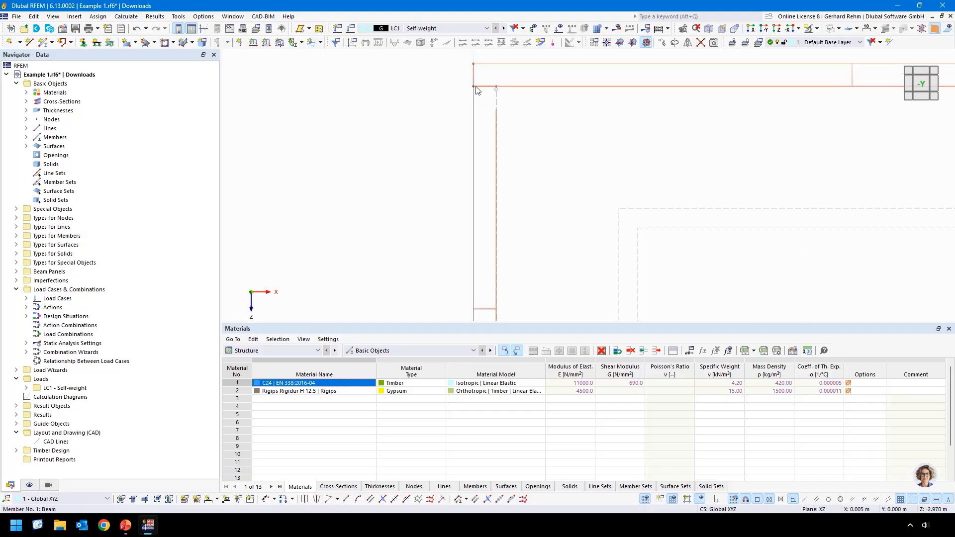
pyautogui.click(830, 30)
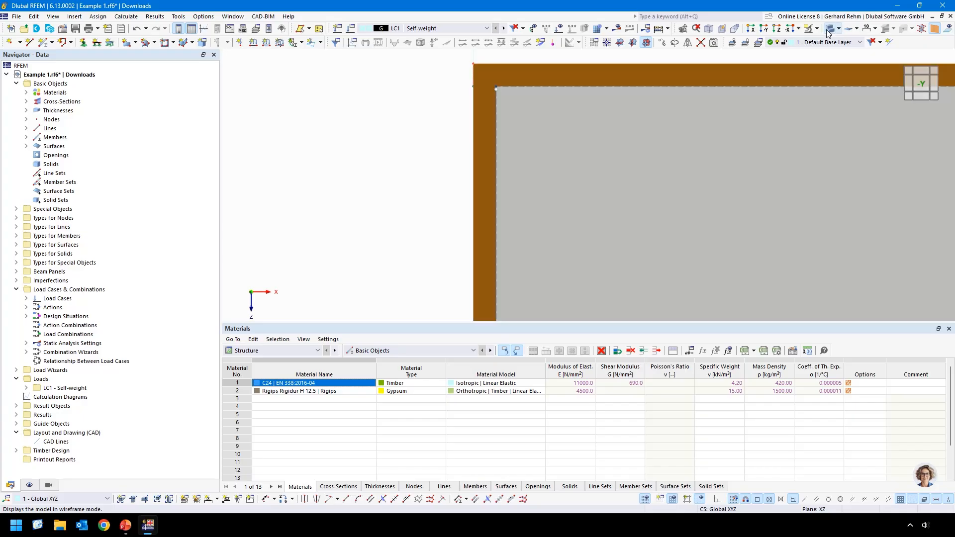
pyautogui.click(829, 29)
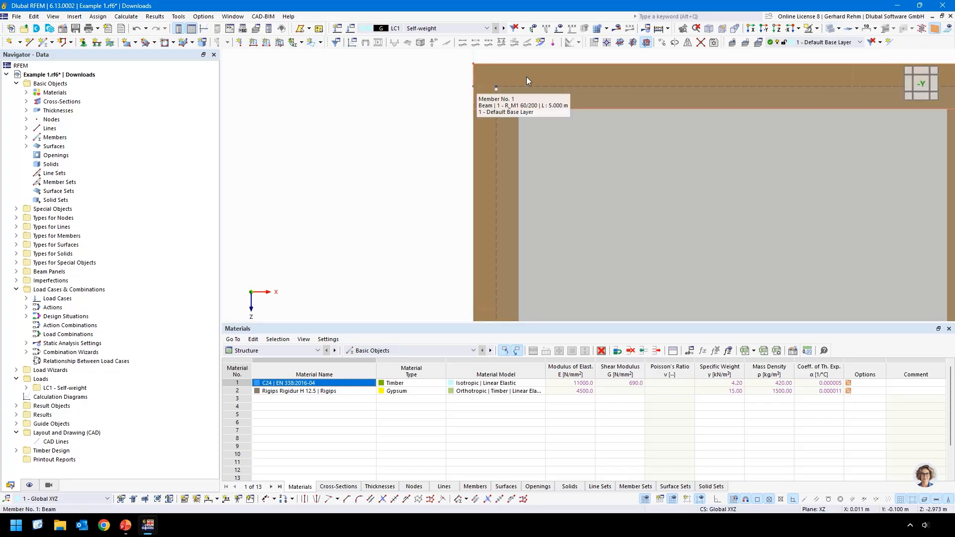
pyautogui.click(829, 30)
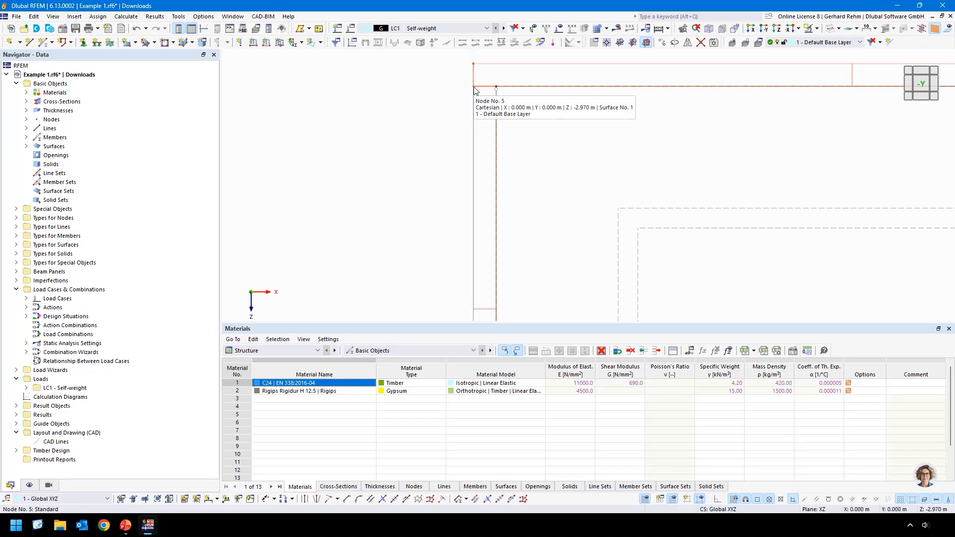
# Display only the wall surface and place two copies of it, one adjoining on the negative X side and one directly above.
pyautogui.scroll(-5, 474, 89)
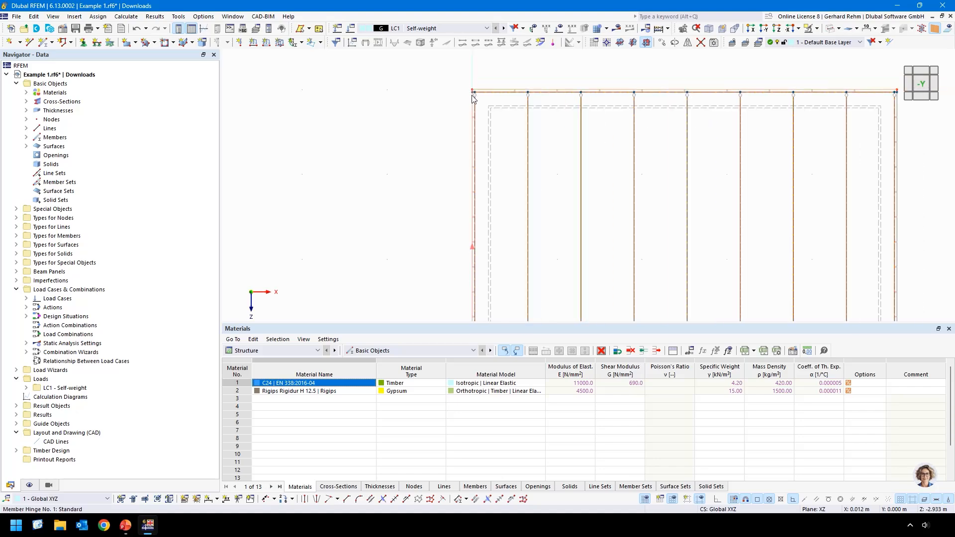
pyautogui.click(935, 31)
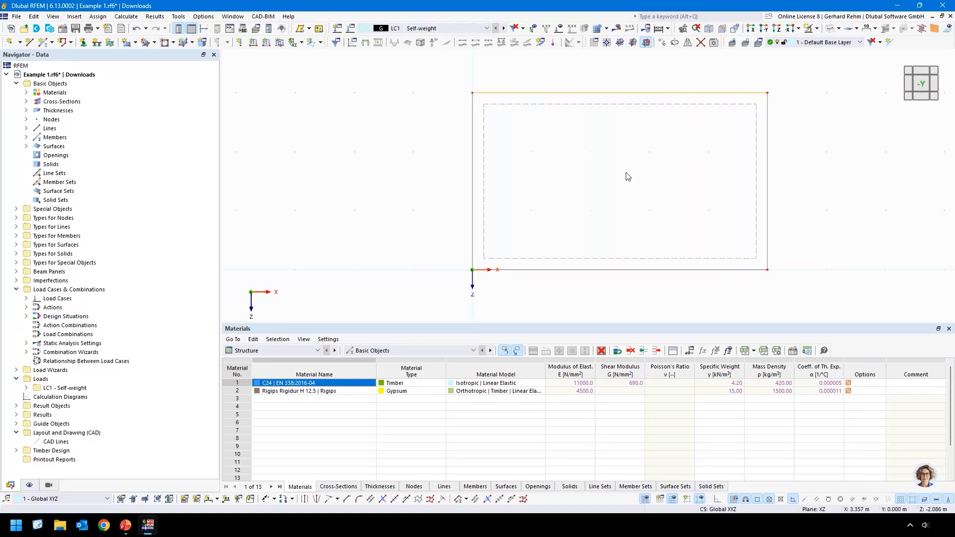
pyautogui.keyDown('ctrl'); pyautogui.moveTo(503, 262); pyautogui.dragTo(474, 269); pyautogui.keyUp('ctrl')
pyautogui.moveTo(542, 190); pyautogui.dragTo(626, 224, button='middle')
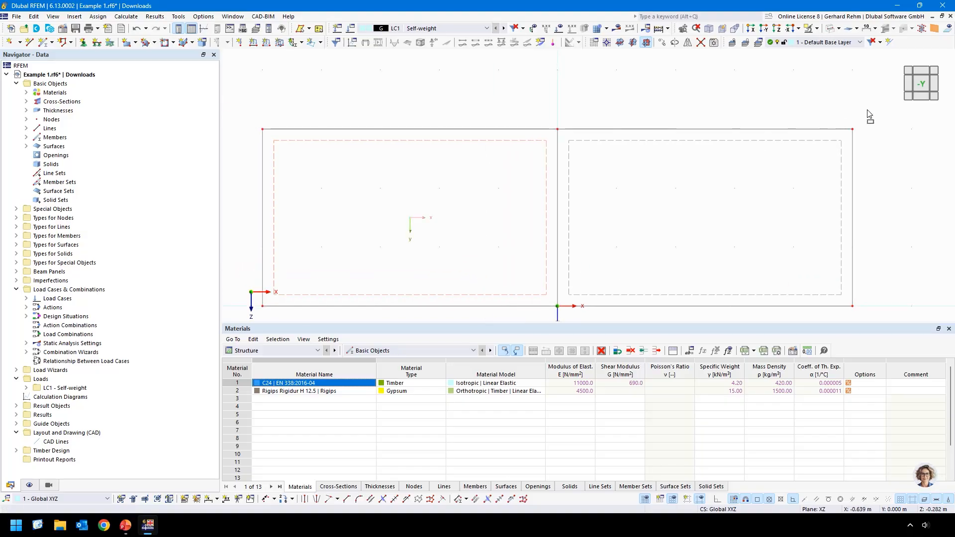
pyautogui.hotkey('ctrl', 'v')
pyautogui.click(852, 130)
# Examine where the three wall panels meet, comparing the generated members and rigid links with the bare surfaces.
pyautogui.scroll(5, 597, 251)
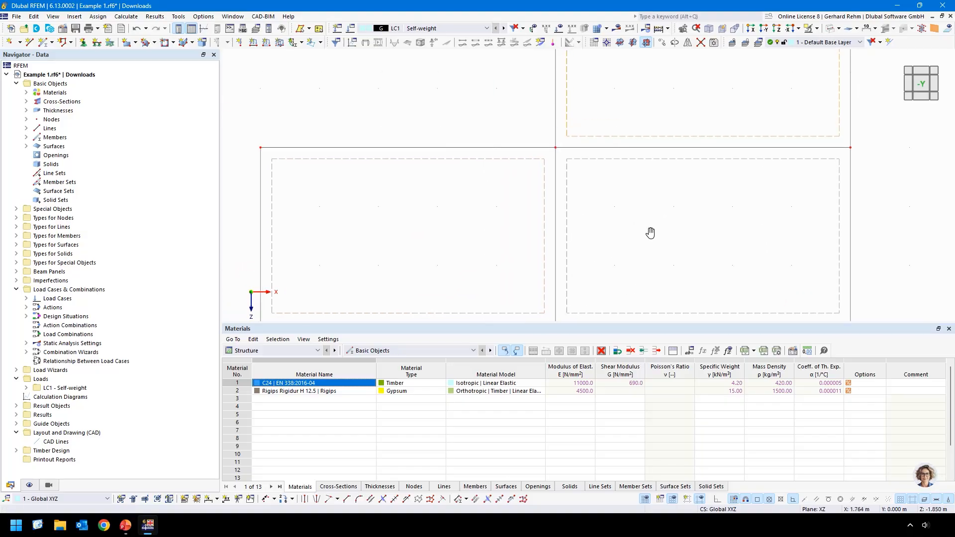
pyautogui.scroll(4, 557, 190)
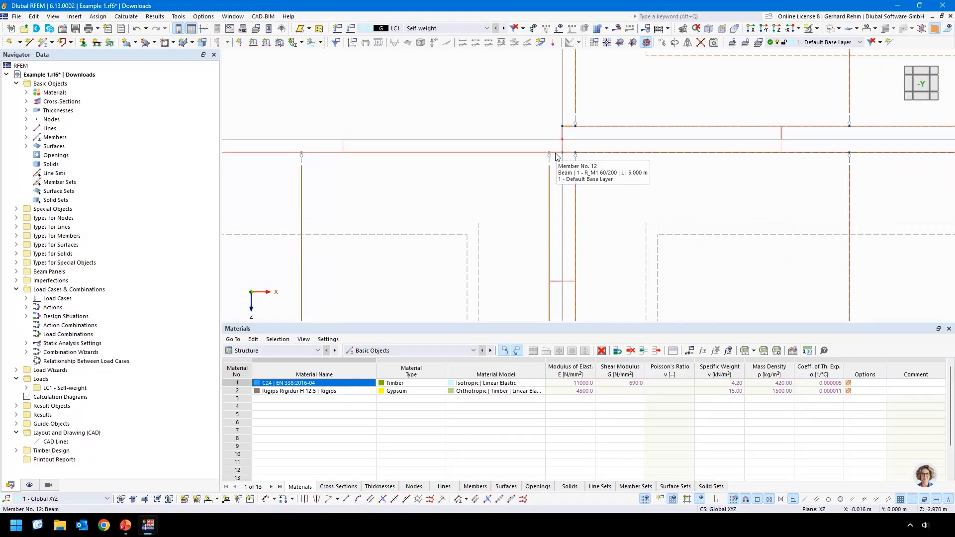
pyautogui.moveTo(706, 183); pyautogui.dragTo(434, 180, button='middle')
pyautogui.scroll(-1, 427, 297)
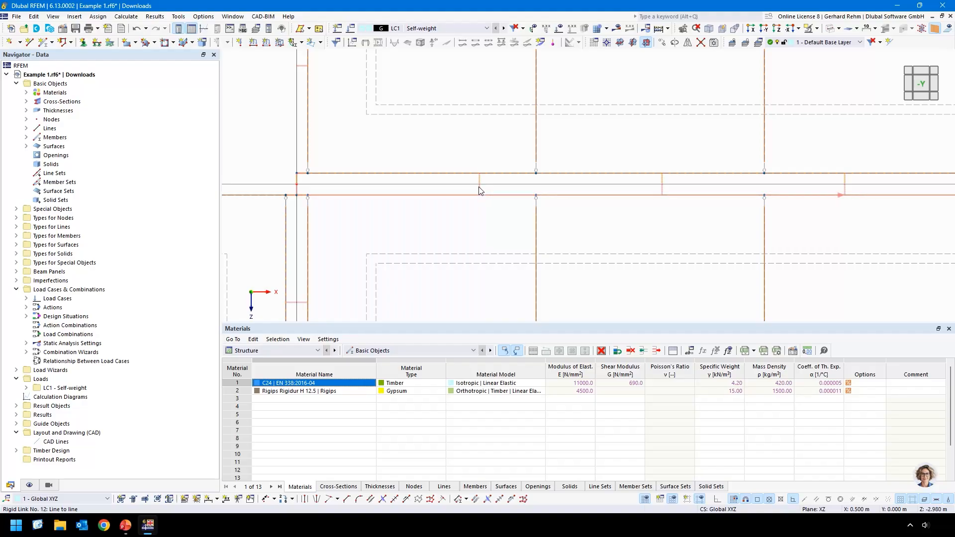
pyautogui.click(935, 29)
pyautogui.scroll(-4, 506, 257)
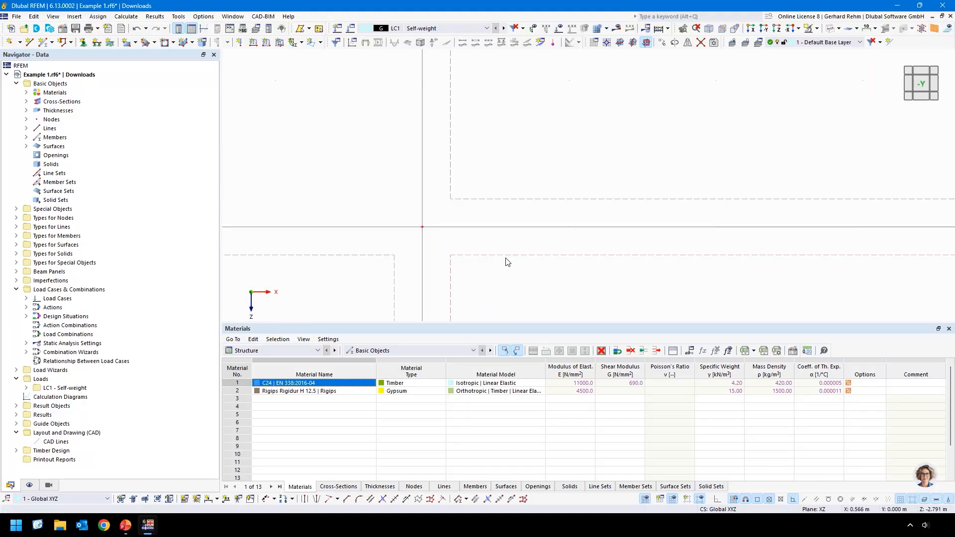
pyautogui.click(935, 28)
pyautogui.scroll(3, 498, 234)
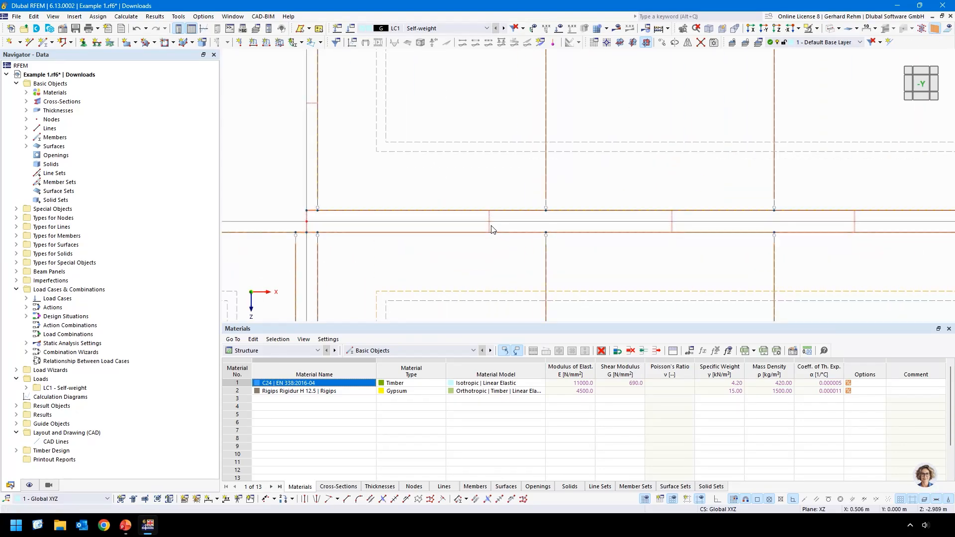
# Review the rigid link at the joint between the lower and upper walls, and bring all three walls into view.
pyautogui.doubleClick(491, 228)
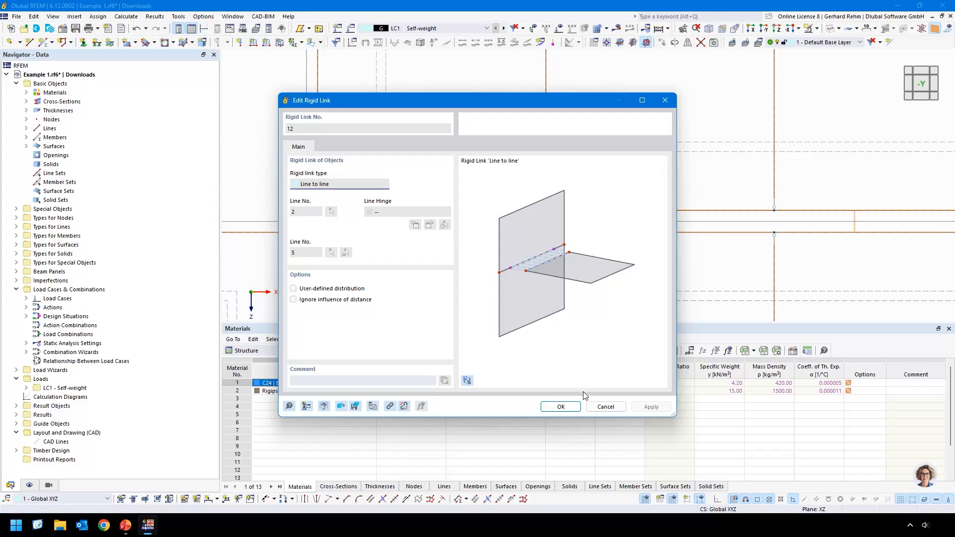
pyautogui.click(606, 407)
pyautogui.scroll(-5, 462, 245)
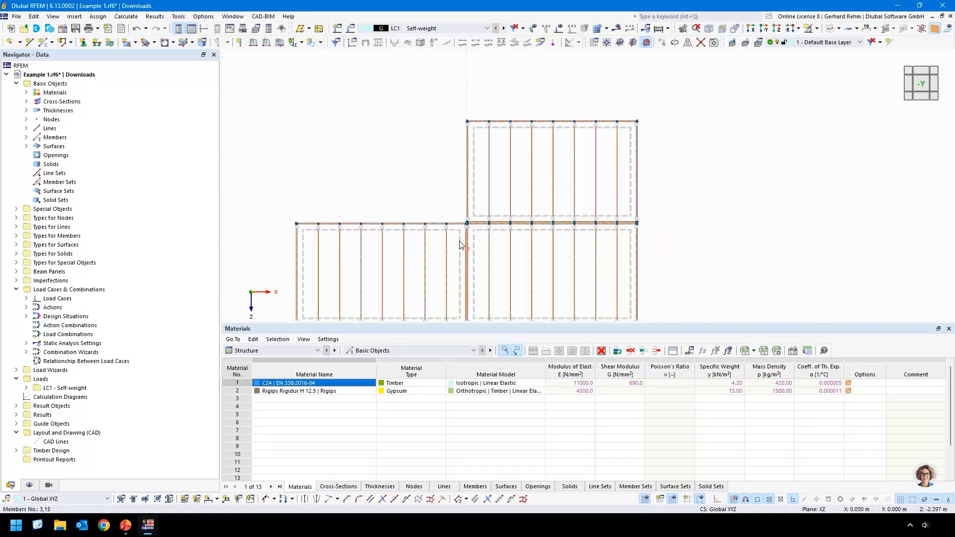
pyautogui.moveTo(462, 245); pyautogui.dragTo(584, 176, button='middle')
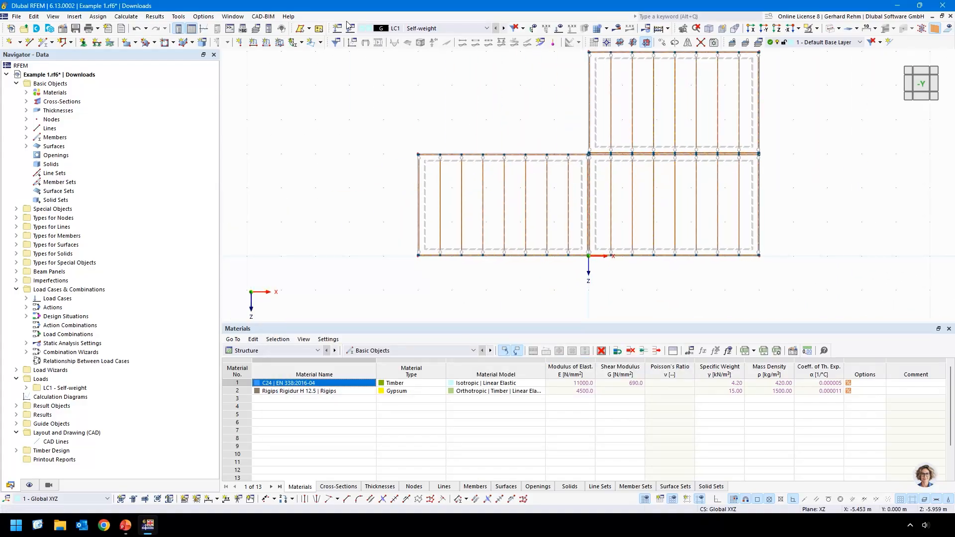
# Undo both wall copies and view the original panel in 3D.
pyautogui.click(136, 29)
pyautogui.click(135, 29)
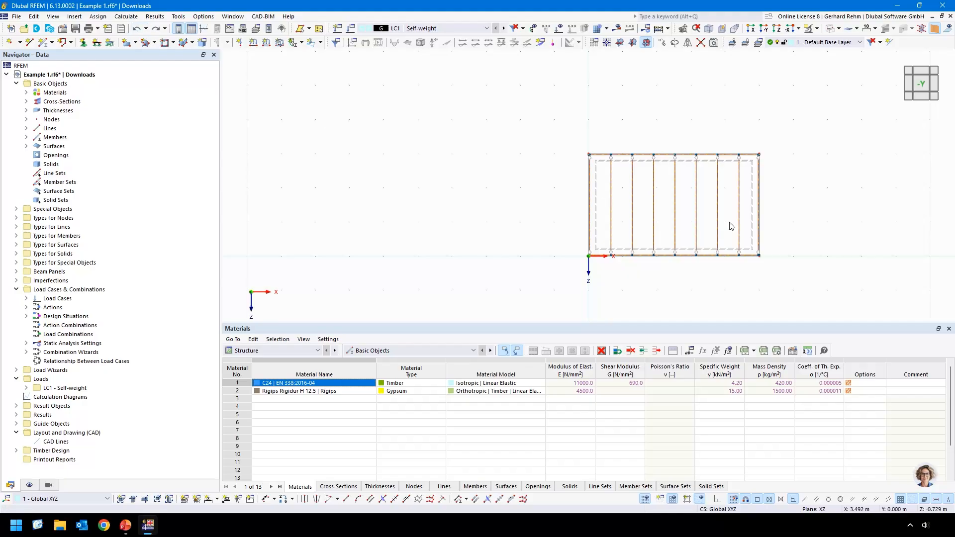
pyautogui.keyDown('ctrl'); pyautogui.moveTo(749, 216); pyautogui.dragTo(679, 255, button='middle'); pyautogui.keyUp('ctrl')
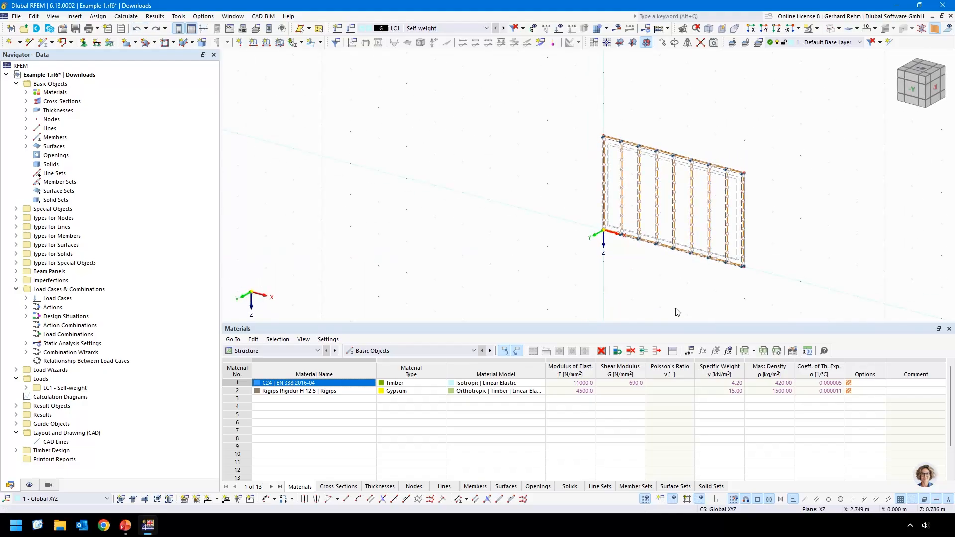
# Examine the rigid links between the studs, plates and sheathing near the wall's upper corner at the origin side.
pyautogui.click(645, 499)
pyautogui.scroll(8, 574, 132)
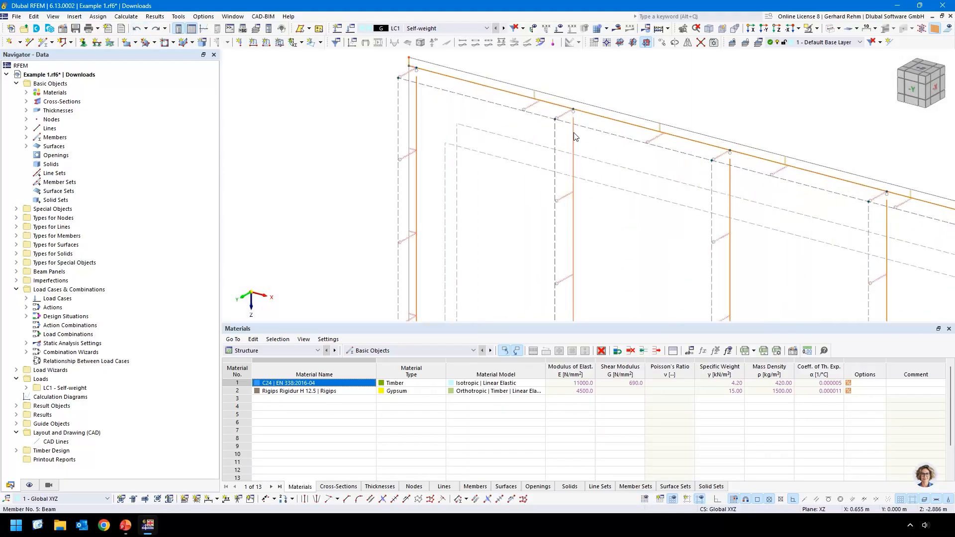
pyautogui.scroll(1, 574, 133)
pyautogui.moveTo(532, 132); pyautogui.dragTo(533, 208, button='middle')
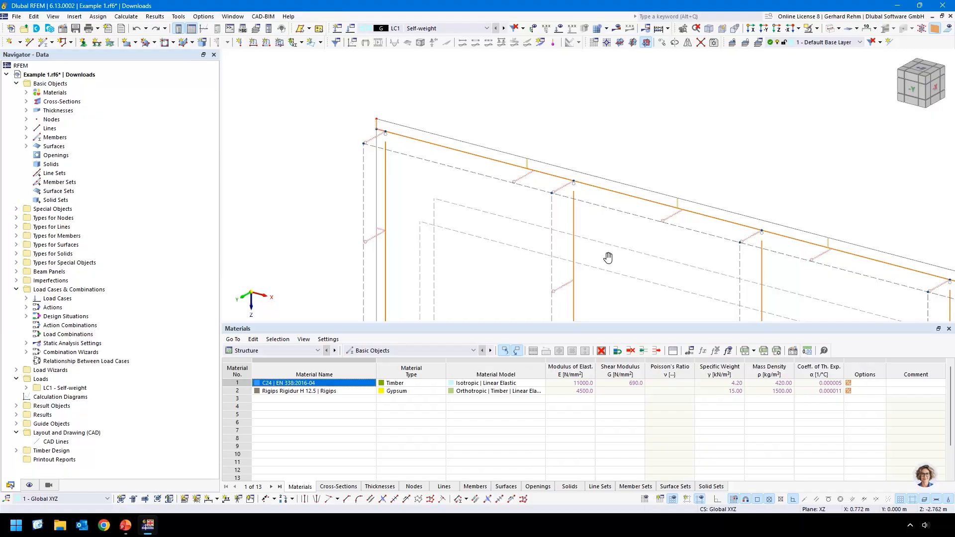
pyautogui.moveTo(608, 258); pyautogui.dragTo(574, 222, button='middle')
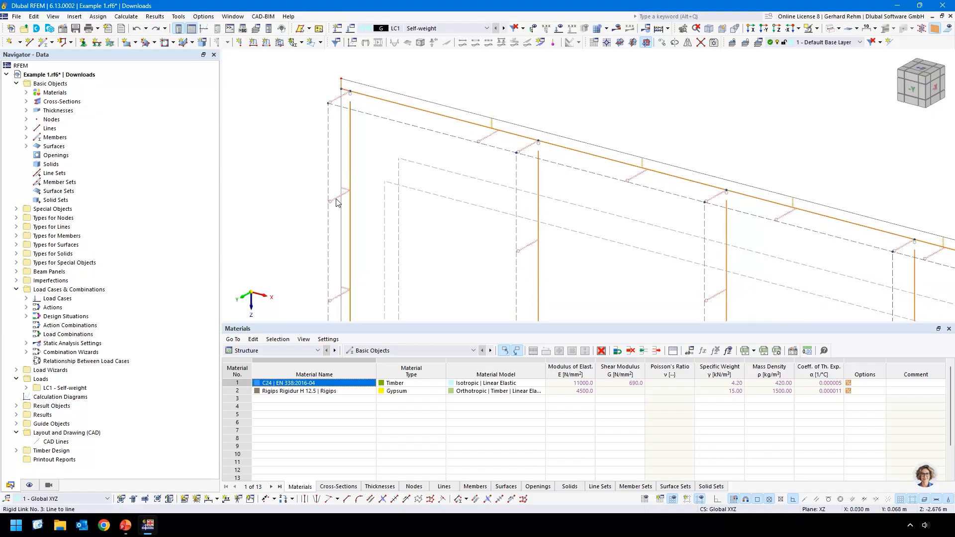
pyautogui.scroll(-2, 520, 215)
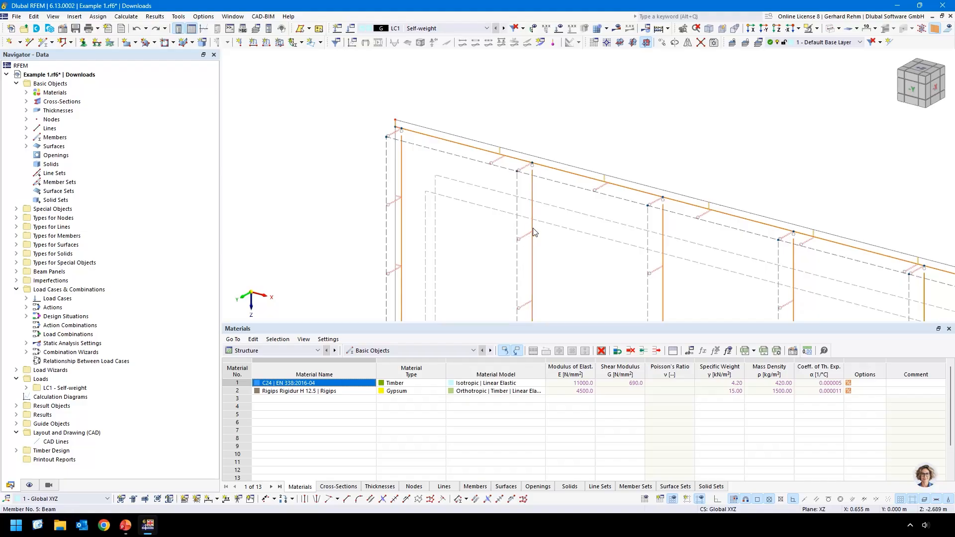
# Review the properties of the beam panel surface and of the generated Rigips sheathing surface.
pyautogui.click(533, 227)
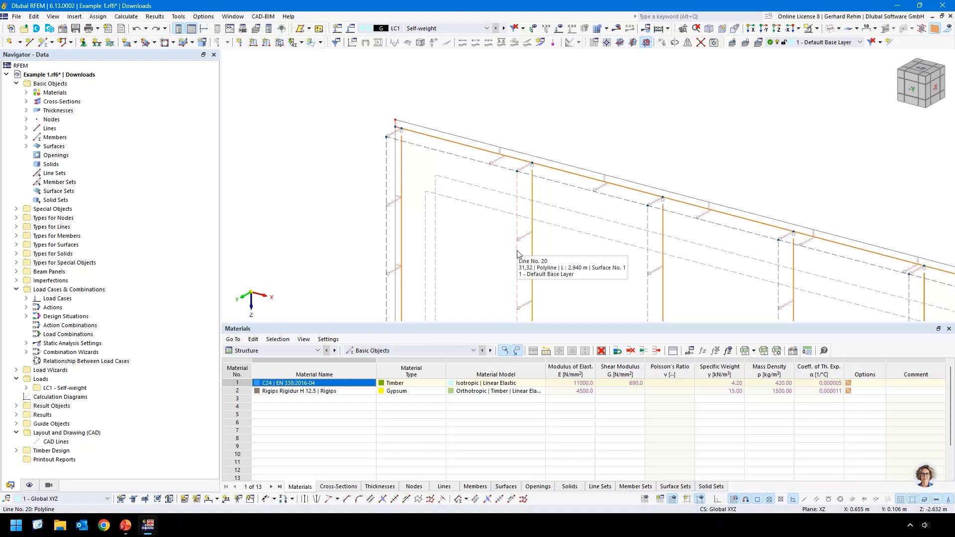
pyautogui.doubleClick(454, 183)
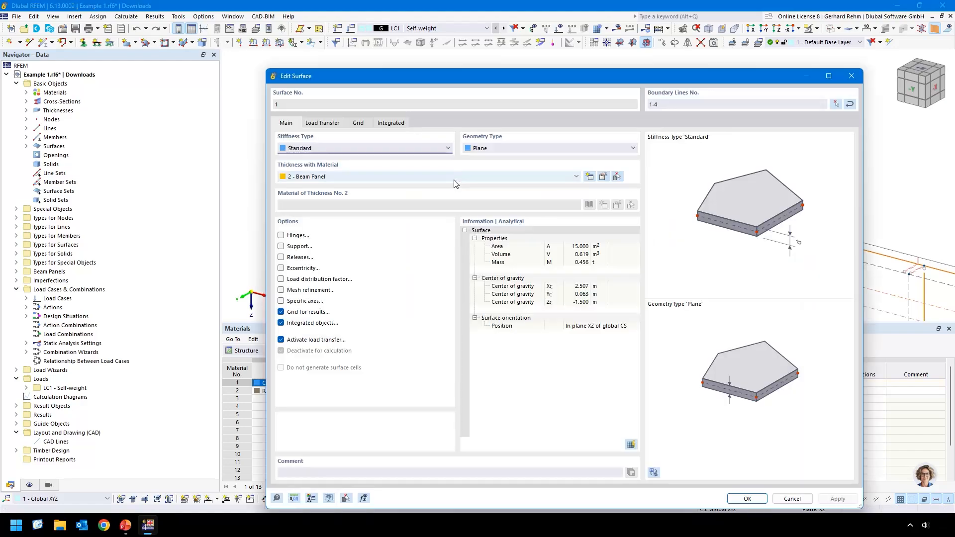
pyautogui.click(793, 498)
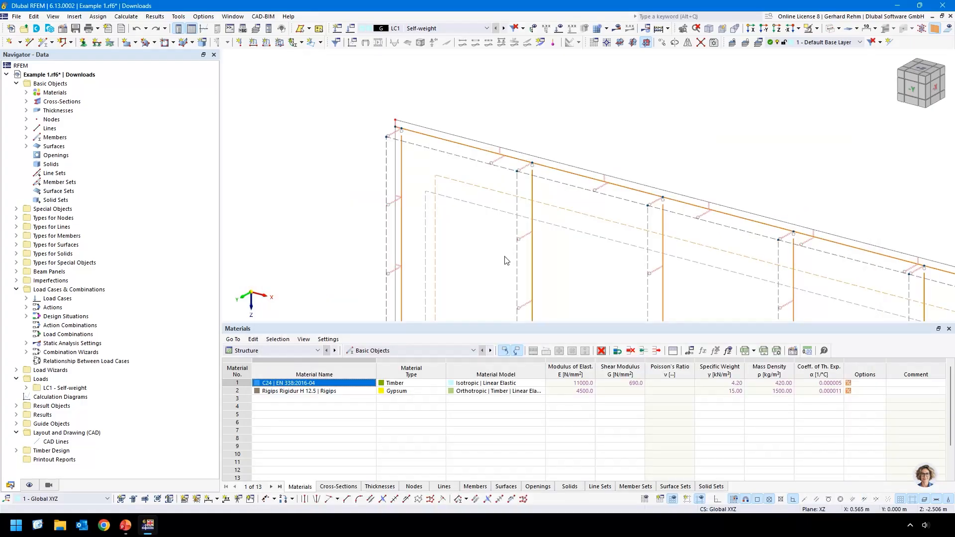
pyautogui.doubleClick(426, 197)
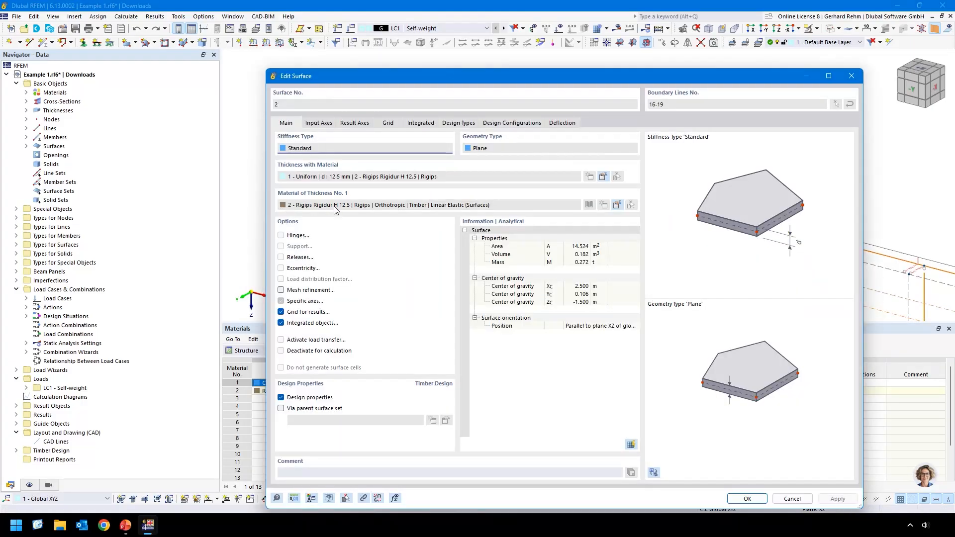
pyautogui.click(806, 498)
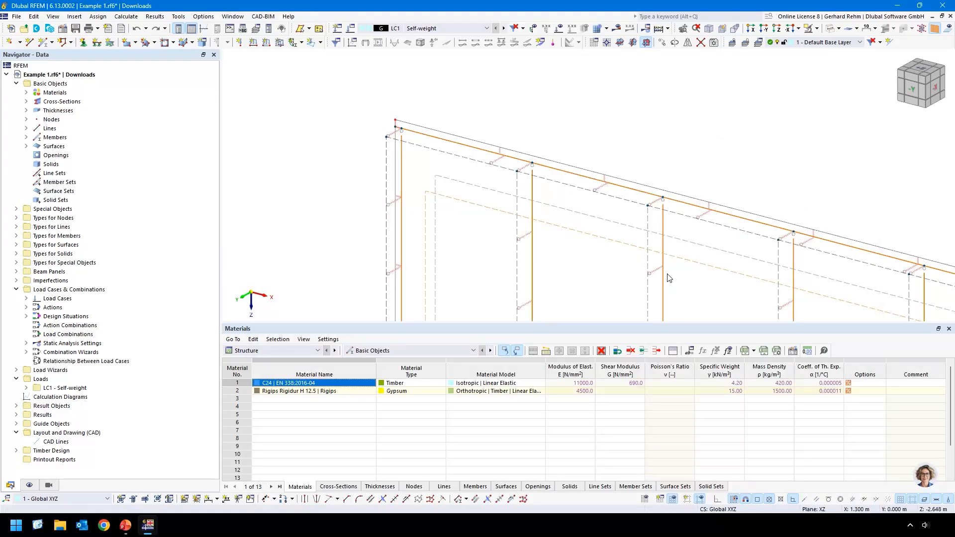
# Inspect the line-to-line rigid link on the second stud and the spring constants of its assigned line hinge.
pyautogui.moveTo(517, 250); pyautogui.dragTo(524, 197, button='middle')
pyautogui.doubleClick(524, 197)
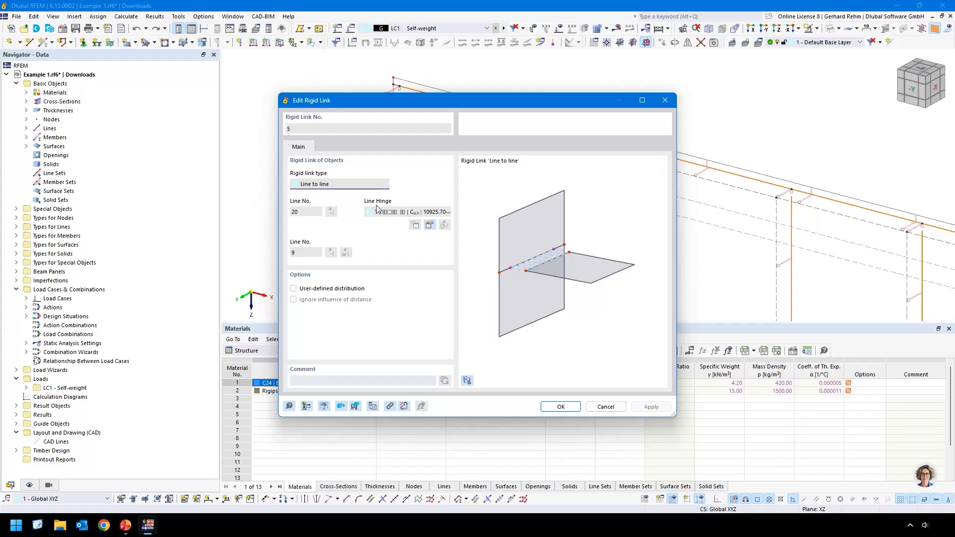
pyautogui.click(431, 225)
pyautogui.click(430, 225)
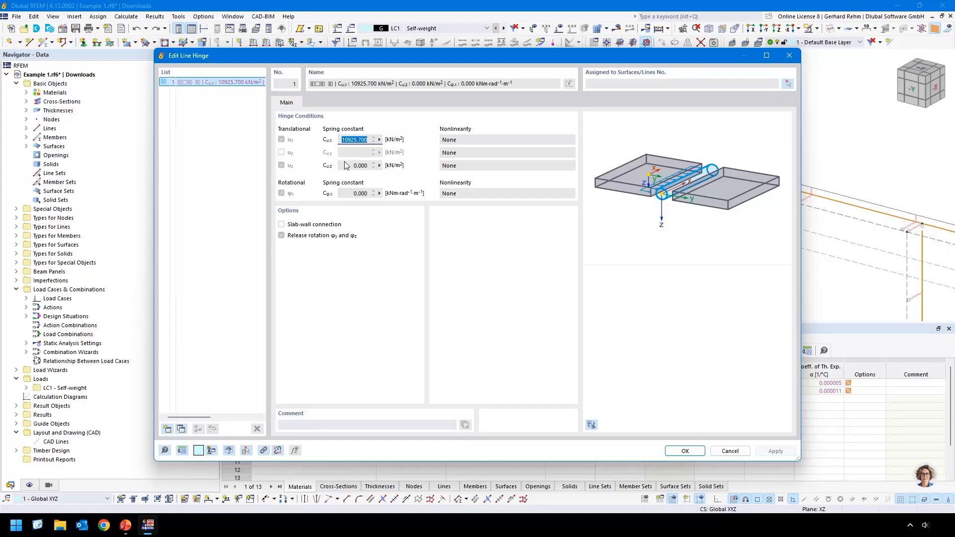
pyautogui.click(342, 141)
pyautogui.moveTo(344, 143); pyautogui.dragTo(384, 143)
pyautogui.click(730, 451)
pyautogui.click(590, 408)
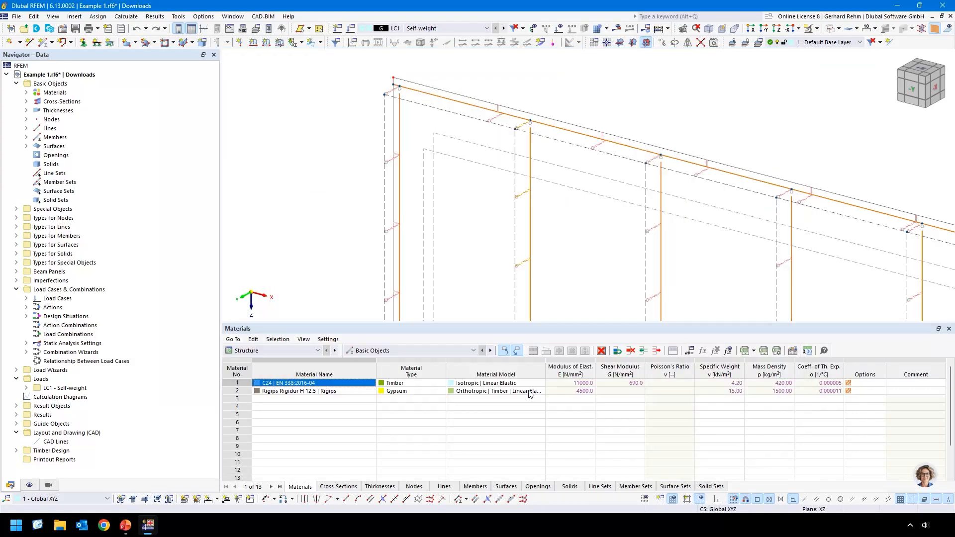
# Turn off considering connector stiffness in the longitudinal direction only for the staple sheathing-to-beam connector.
pyautogui.click(16, 271)
pyautogui.click(27, 307)
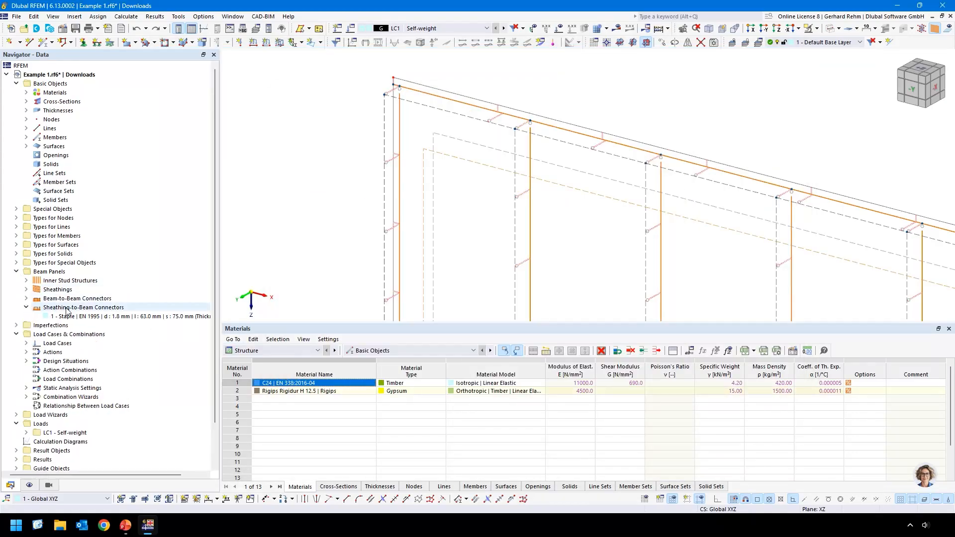
pyautogui.doubleClick(90, 316)
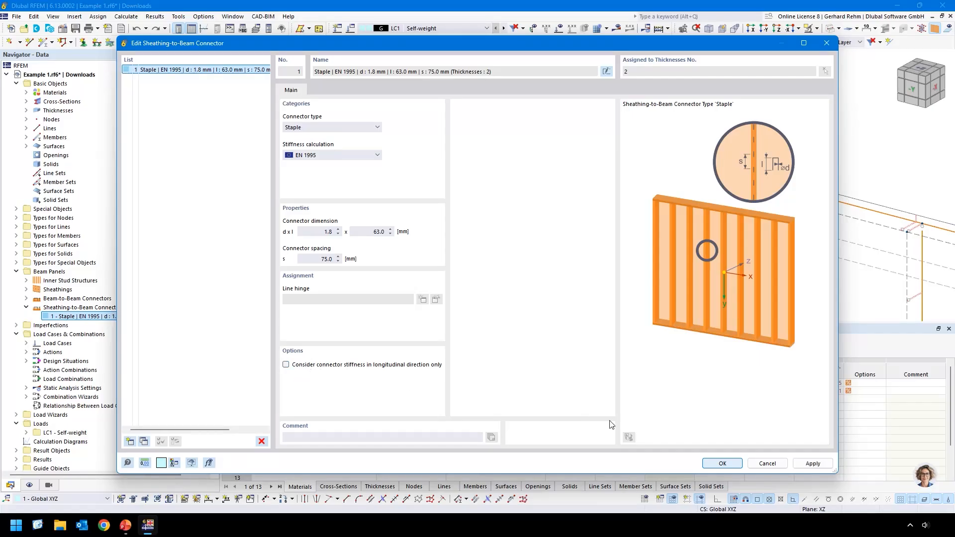
pyautogui.click(737, 465)
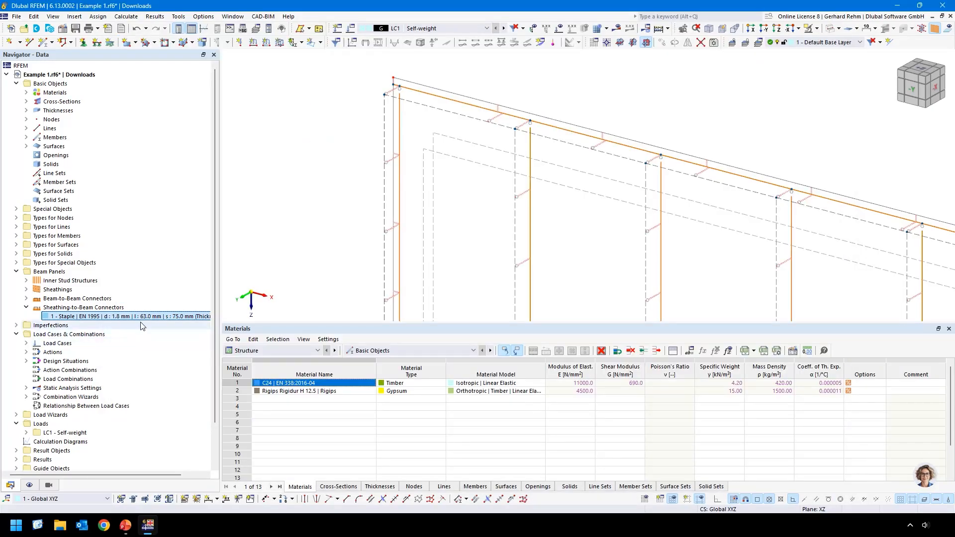
# Check the line hinge's spring constants and restore the staple connector's stiffness to the longitudinal direction only.
pyautogui.click(16, 227)
pyautogui.click(27, 254)
pyautogui.doubleClick(60, 264)
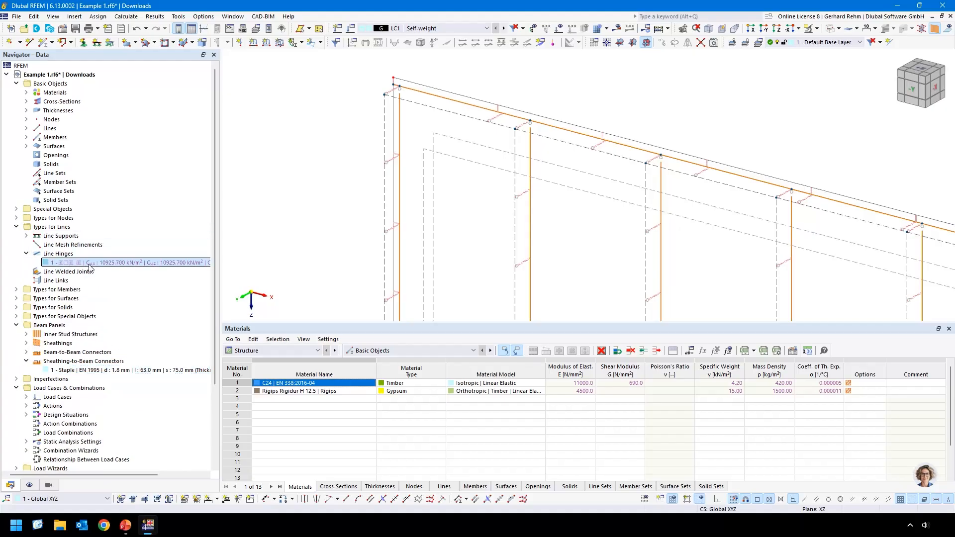
pyautogui.click(348, 165)
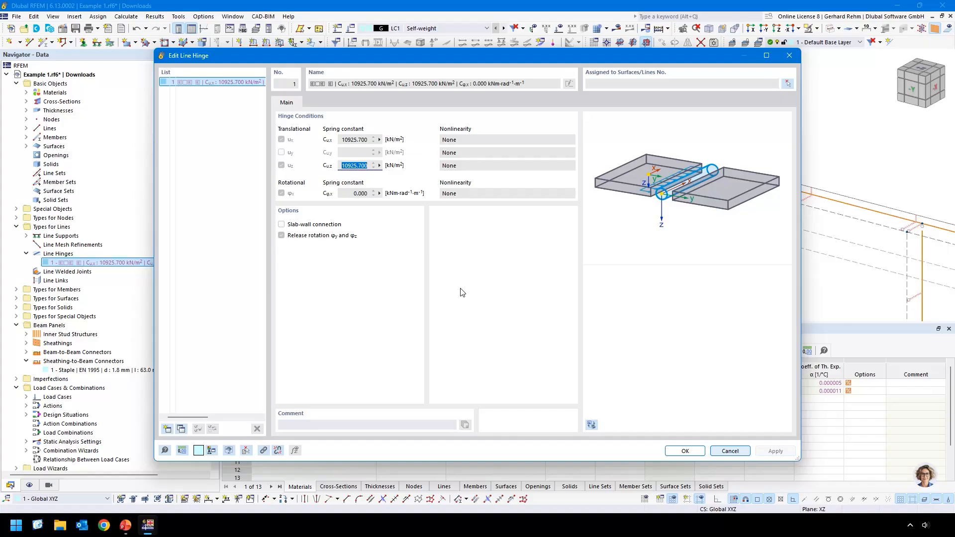
pyautogui.write('0')
pyautogui.press('Return')
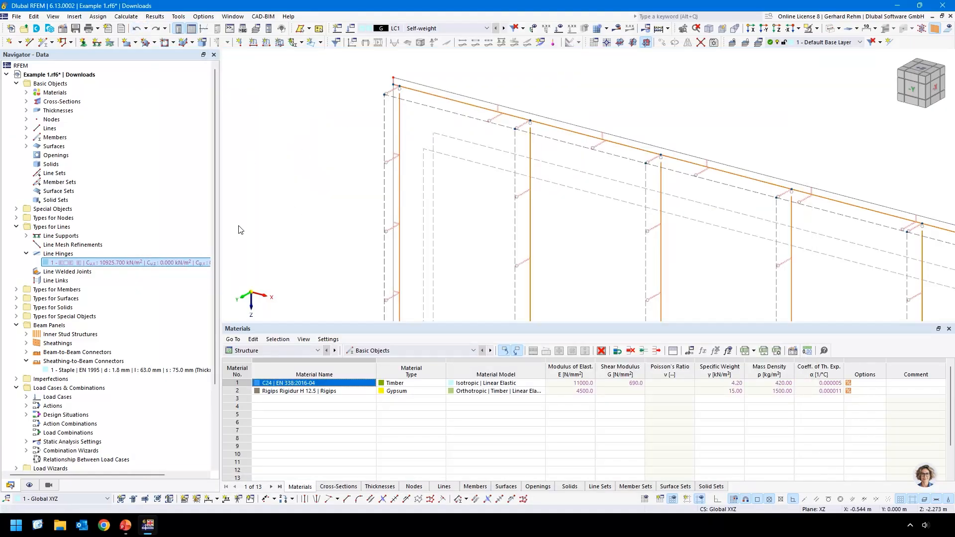
pyautogui.click(17, 226)
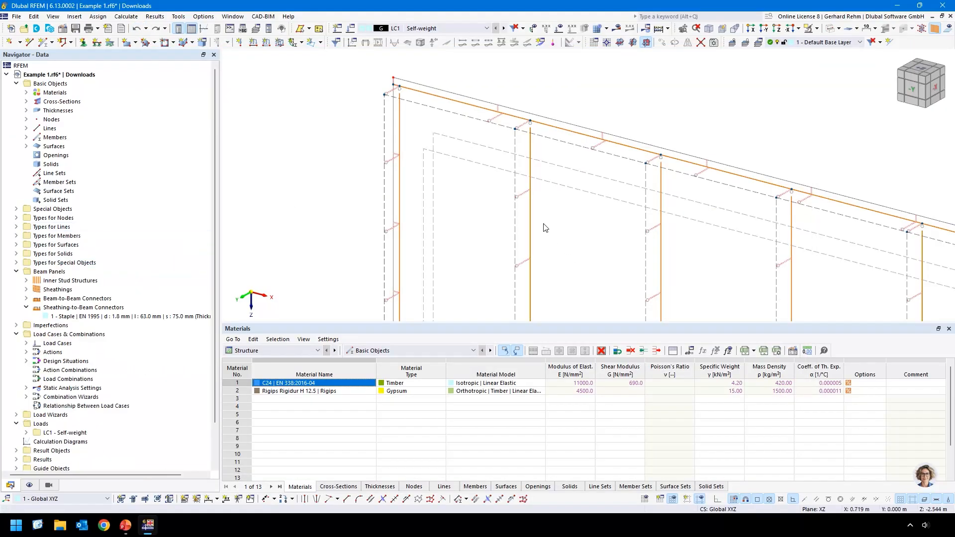
# Examine the rigid links along the remaining studs and at the far edge of the wall.
pyautogui.scroll(-3, 534, 199)
pyautogui.moveTo(534, 199); pyautogui.dragTo(452, 134, button='middle')
pyautogui.scroll(-2, 547, 174)
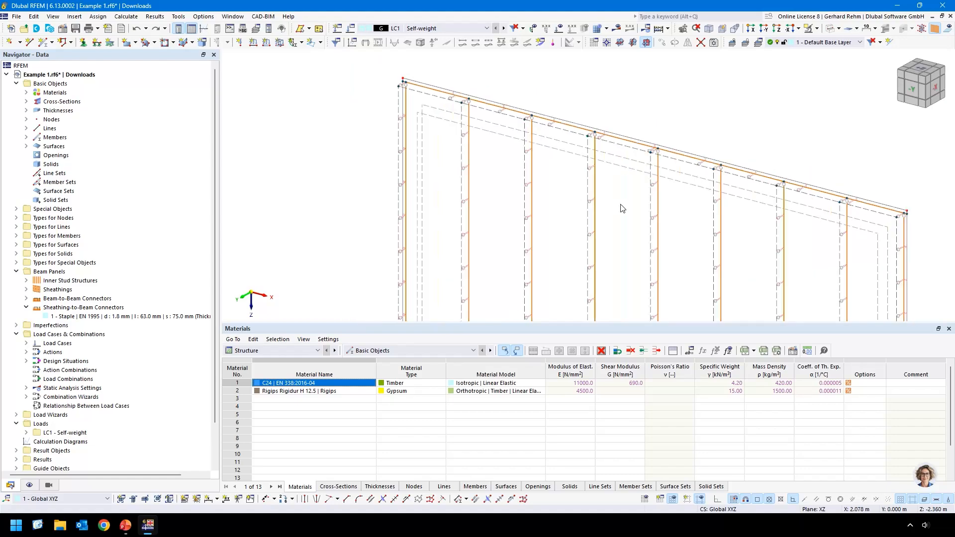
pyautogui.moveTo(622, 205); pyautogui.dragTo(546, 152, button='middle')
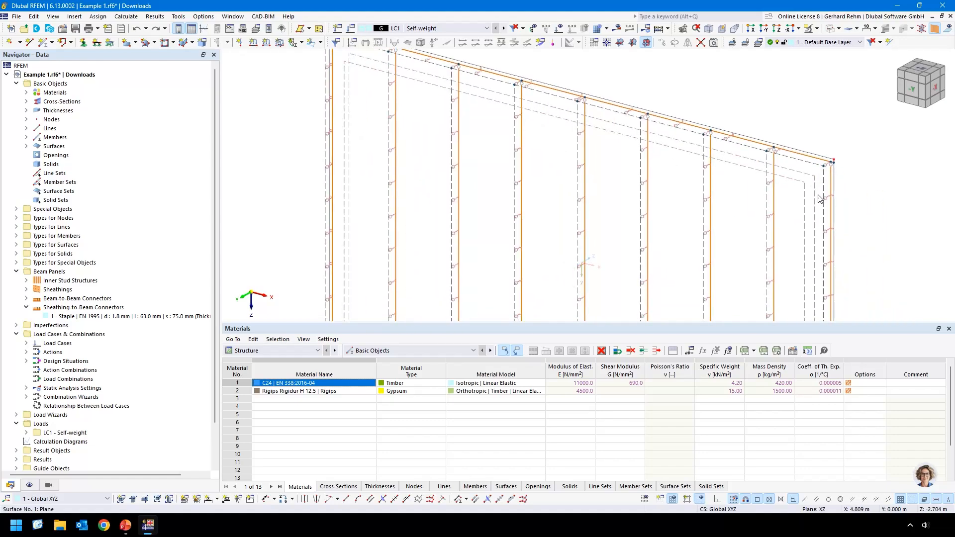
pyautogui.moveTo(822, 229); pyautogui.dragTo(813, 173, button='middle')
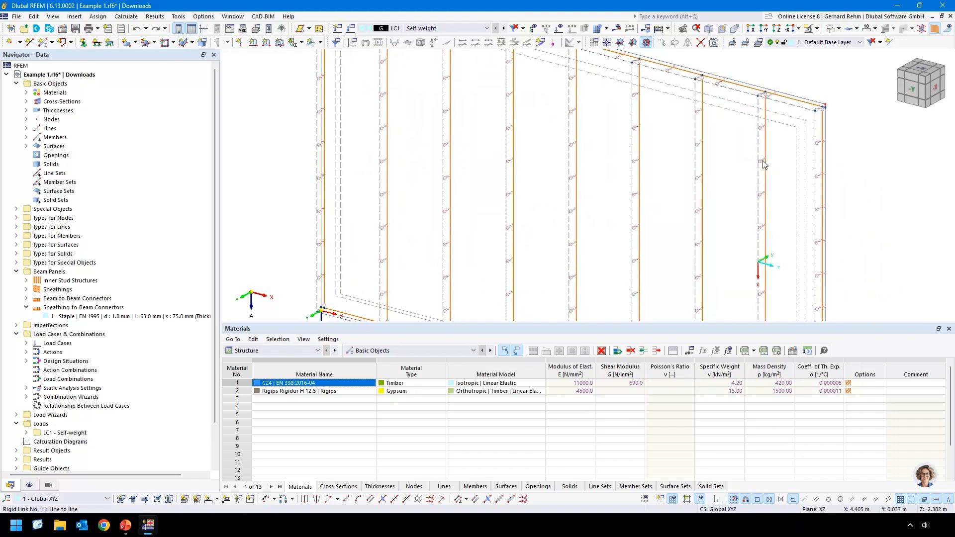
pyautogui.scroll(-2, 756, 169)
pyautogui.moveTo(436, 101); pyautogui.dragTo(433, 128, button='middle')
# Try the Nail type with NDS stiffness calculation for the sheathing-to-beam connector, review the other standards, and discard the changes.
pyautogui.click(85, 318)
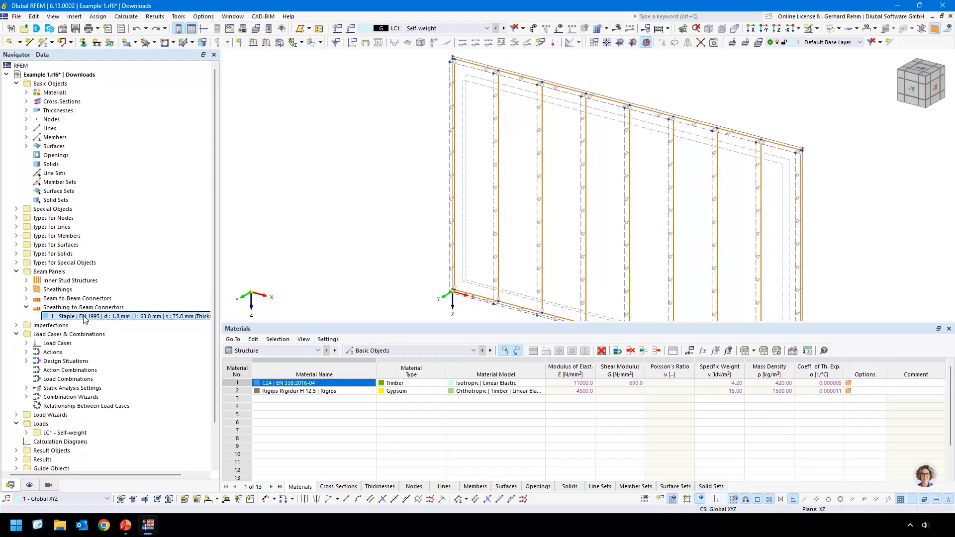
pyautogui.doubleClick(85, 318)
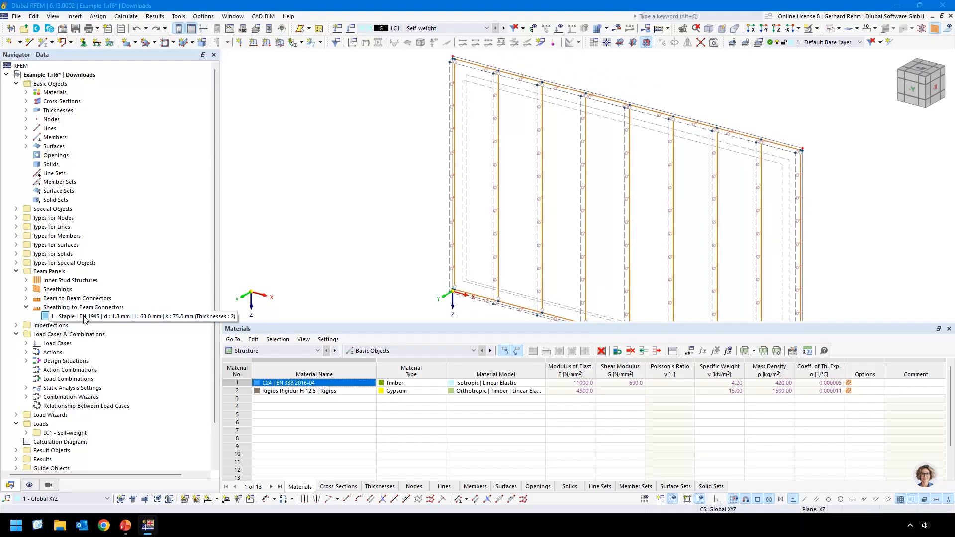
pyautogui.click(305, 155)
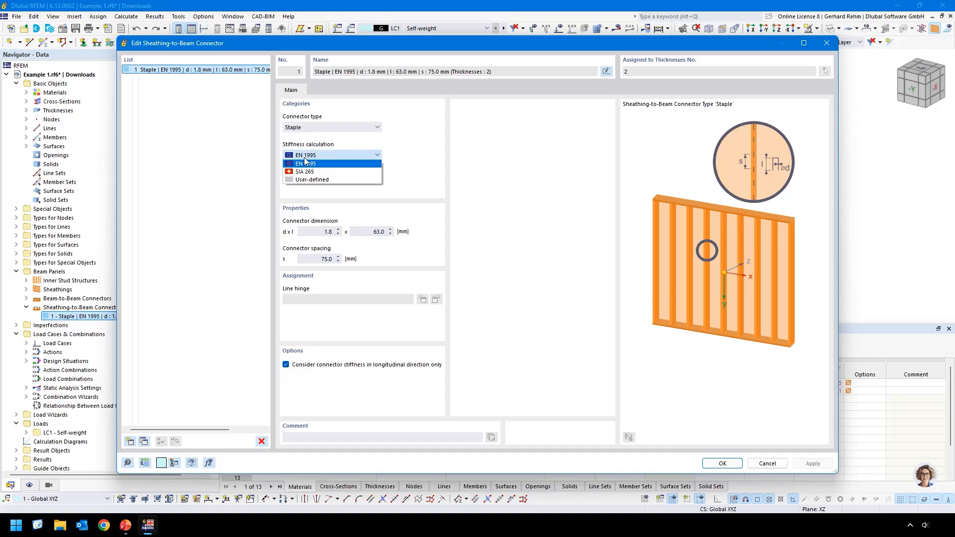
pyautogui.click(307, 128)
pyautogui.click(307, 131)
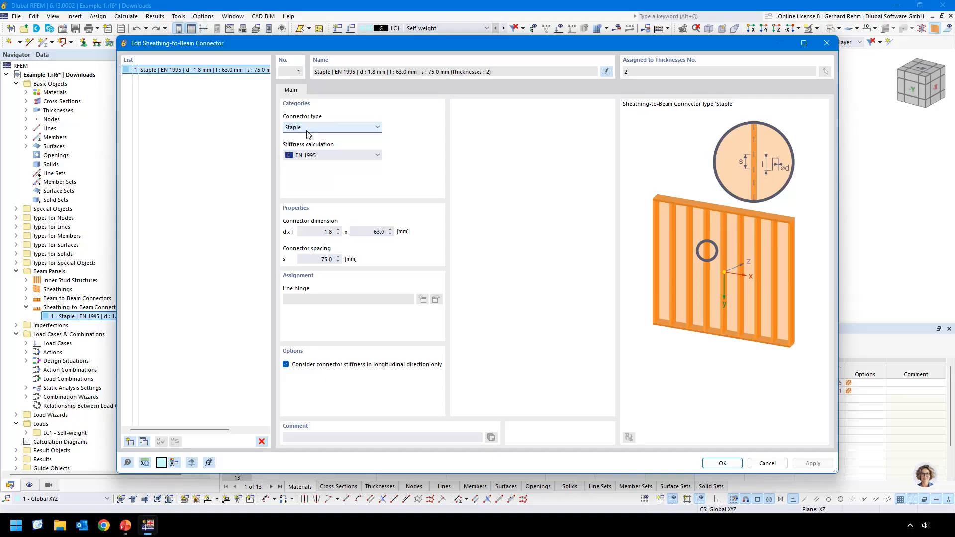
pyautogui.click(307, 130)
pyautogui.click(307, 138)
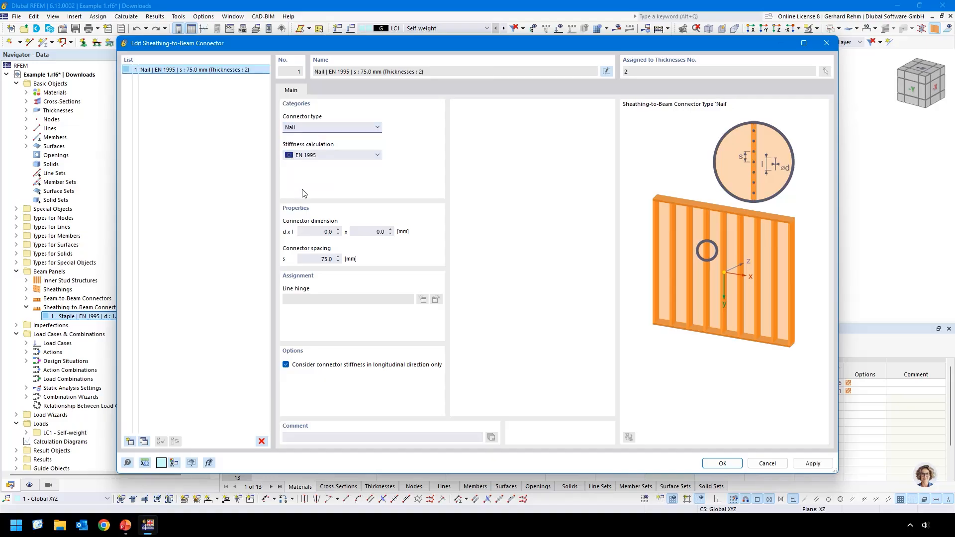
pyautogui.click(307, 155)
pyautogui.click(305, 175)
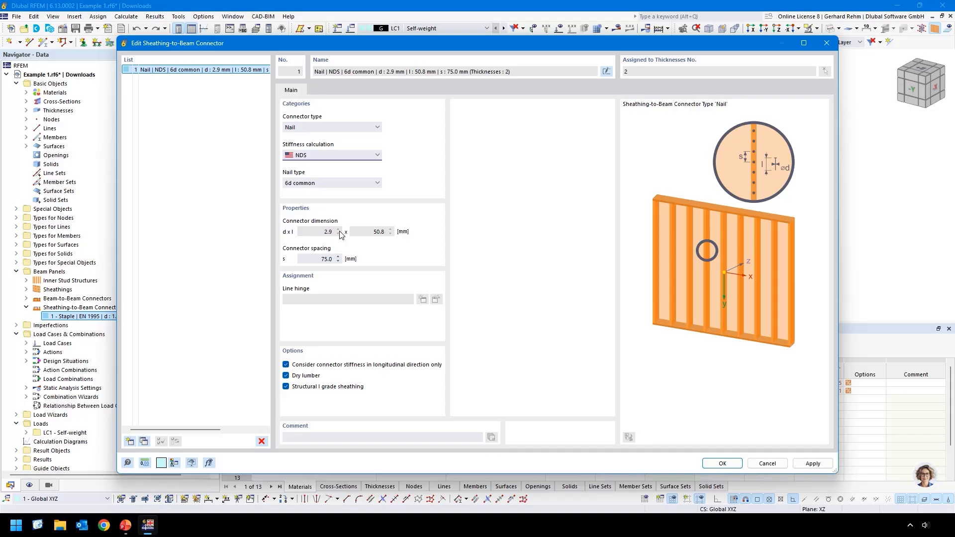
pyautogui.click(323, 156)
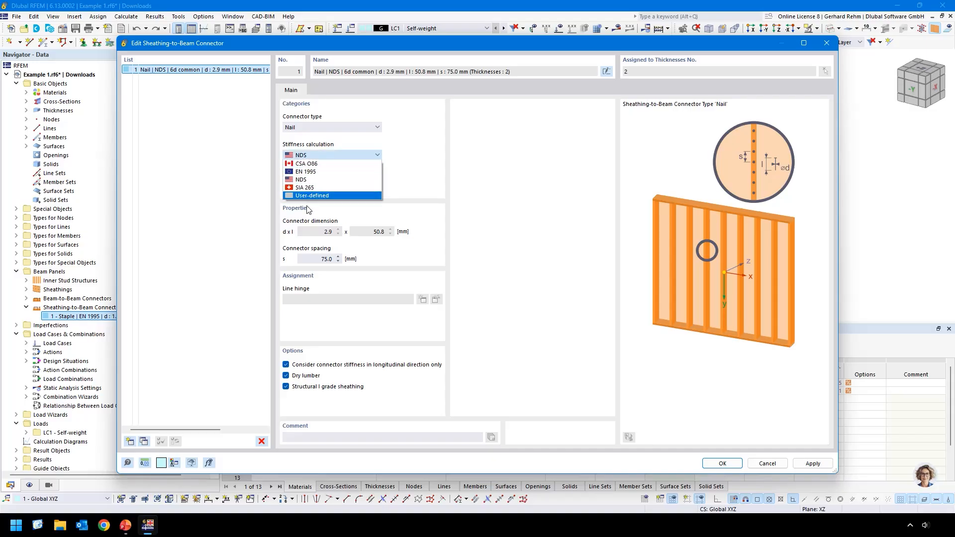
pyautogui.click(762, 466)
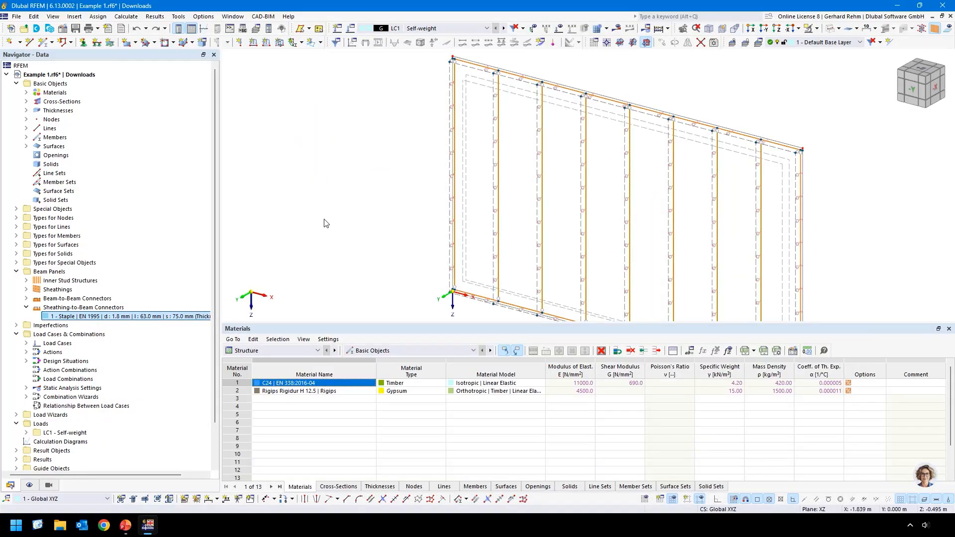
# Try User-defined stiffness for the staple connector with a new line hinge using a Diagram nonlinearity for ux, and discard the changes.
pyautogui.scroll(1, 500, 188)
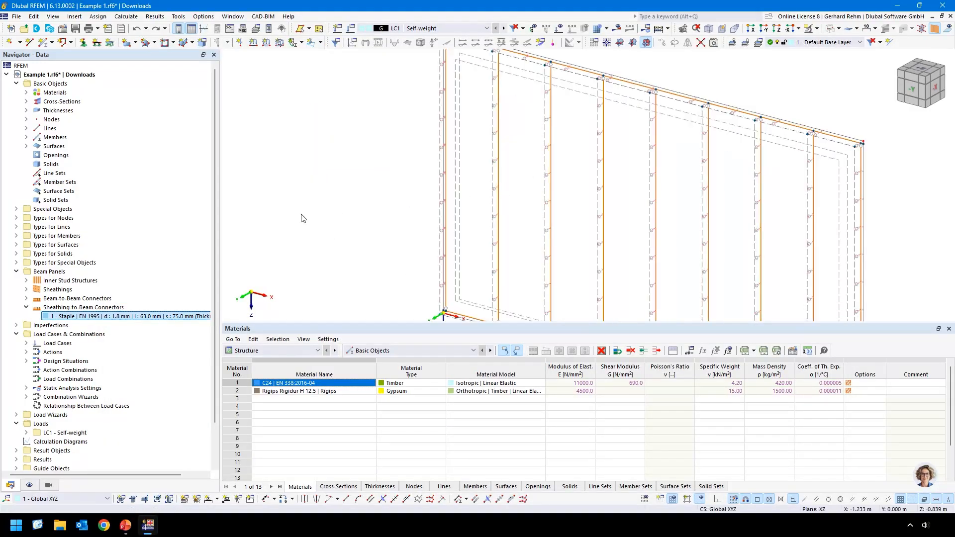
pyautogui.doubleClick(90, 317)
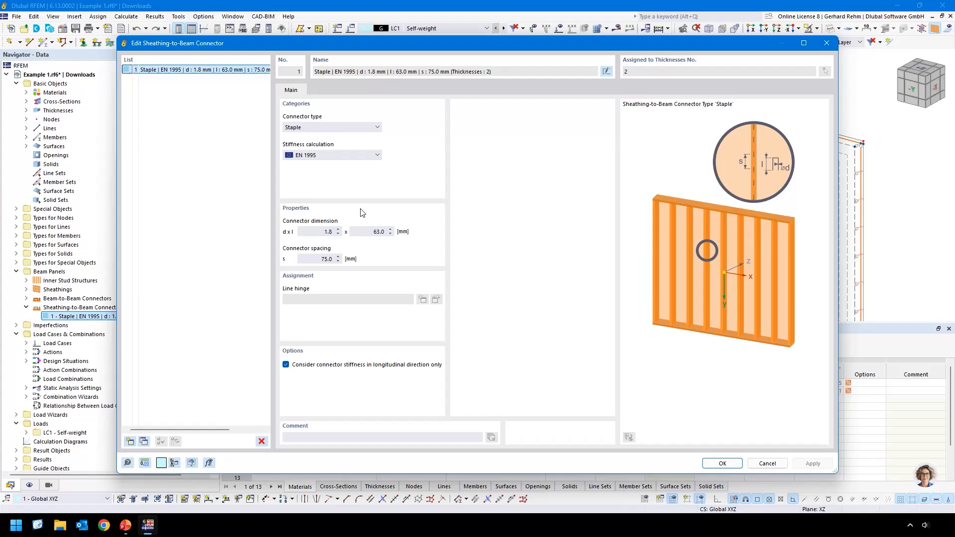
pyautogui.click(335, 155)
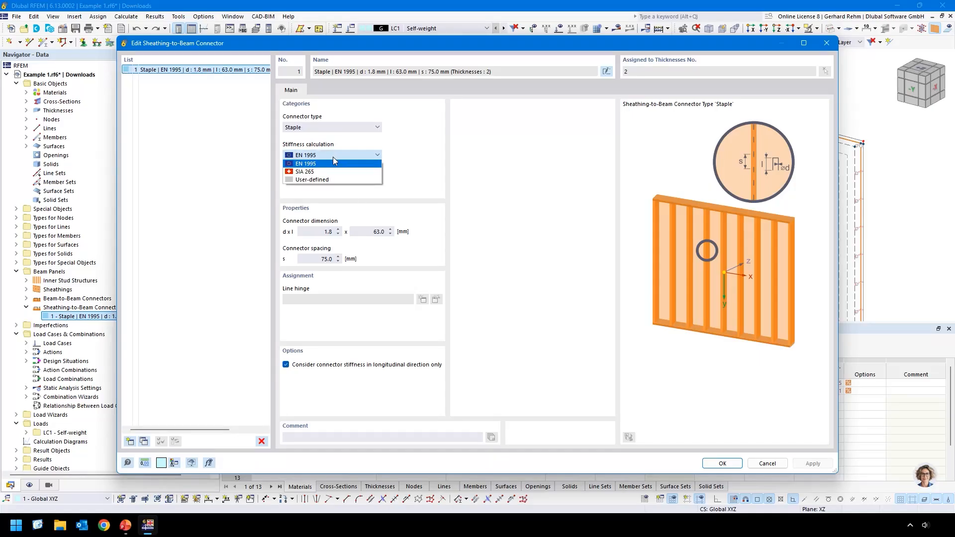
pyautogui.click(306, 179)
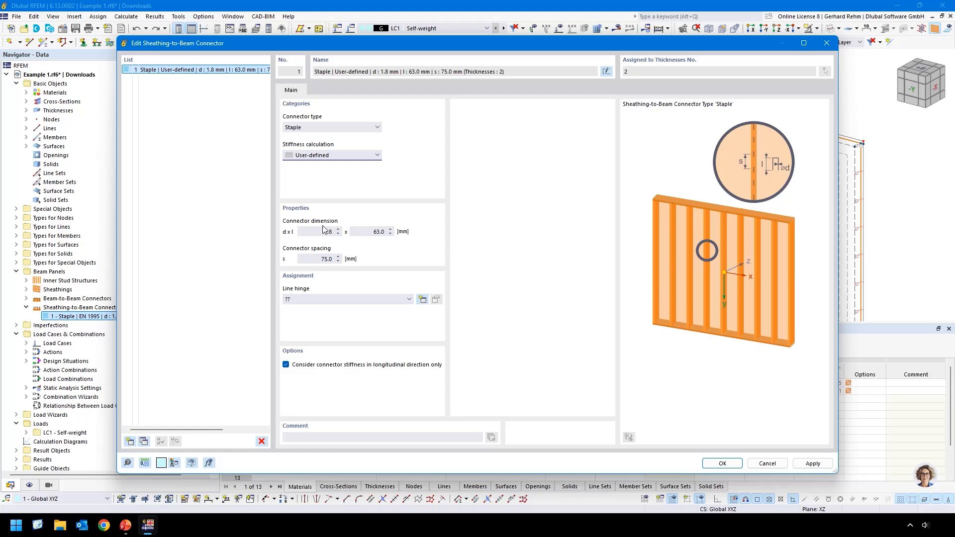
pyautogui.click(422, 300)
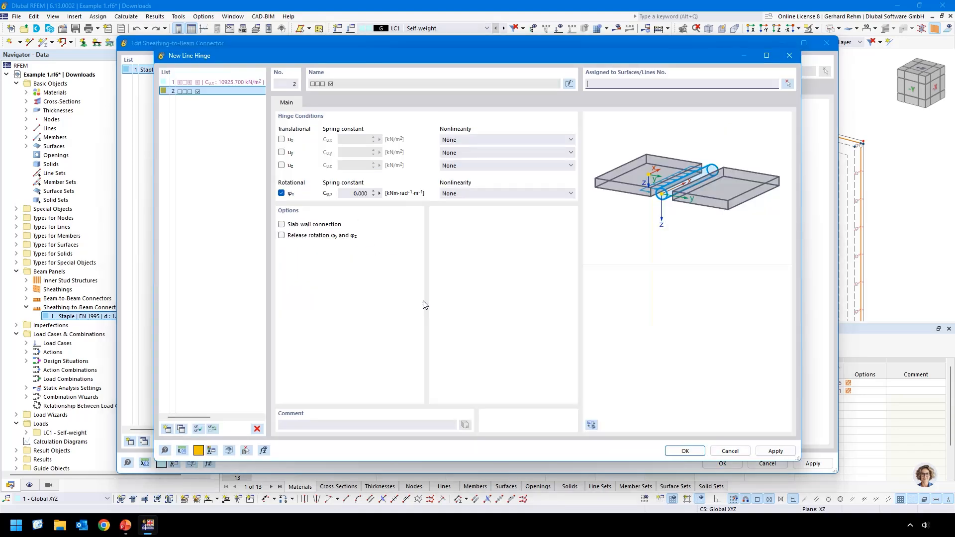
pyautogui.click(452, 141)
pyautogui.click(457, 187)
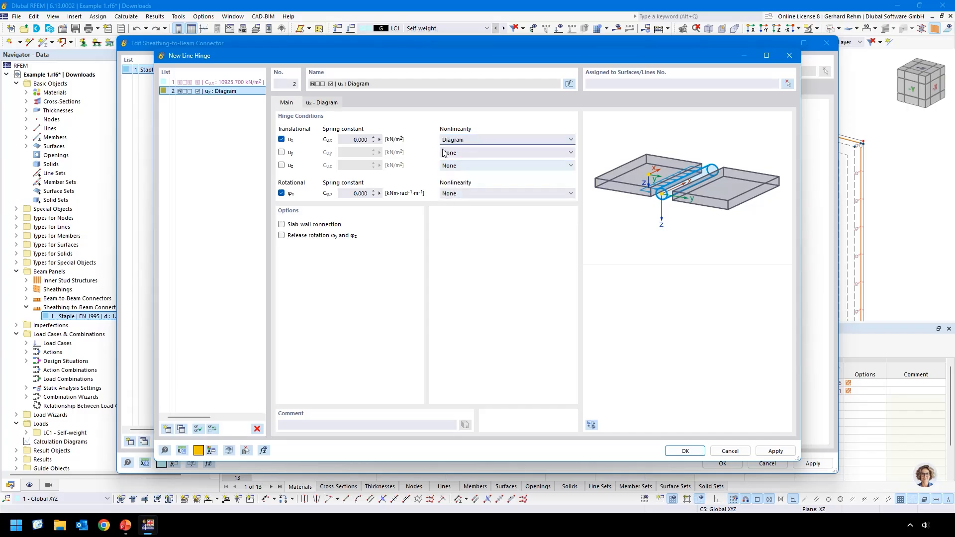
pyautogui.click(324, 102)
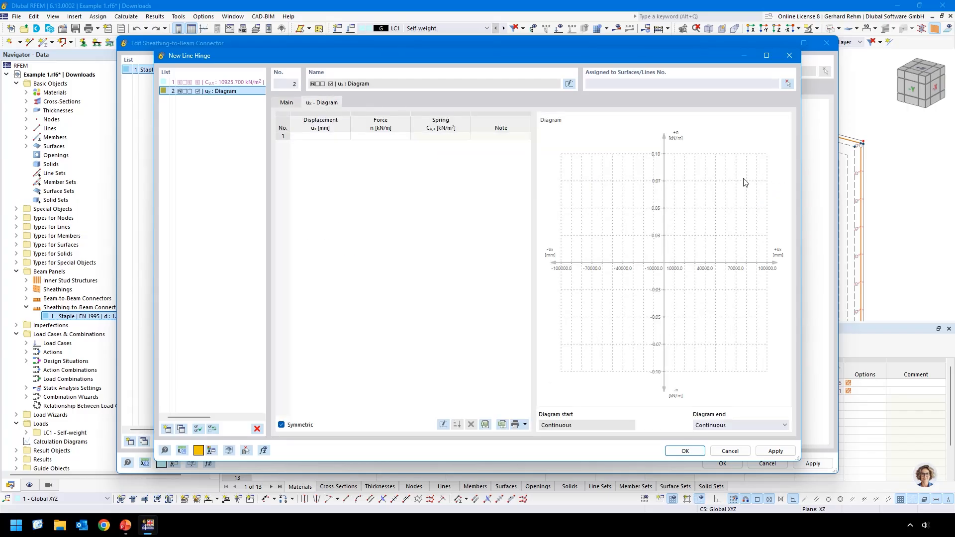
pyautogui.click(728, 450)
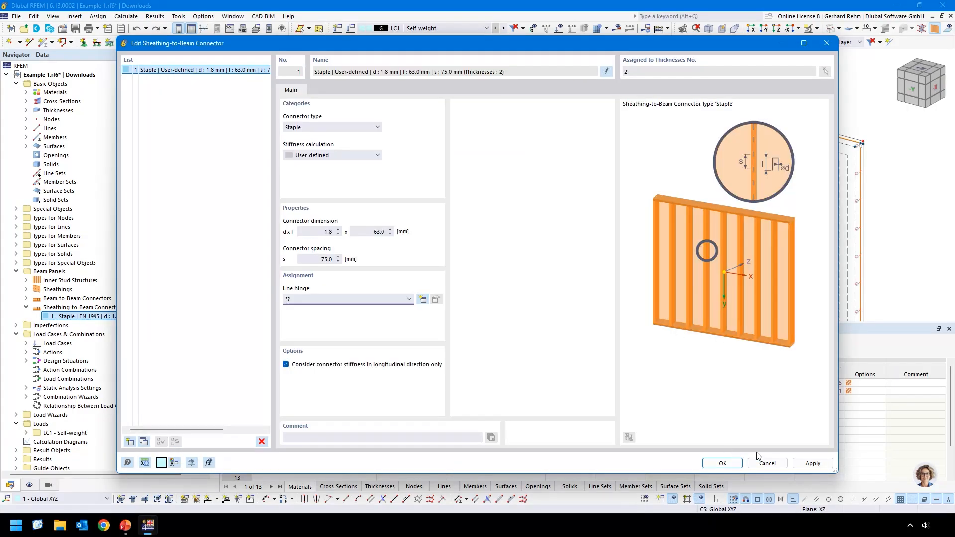
pyautogui.click(767, 463)
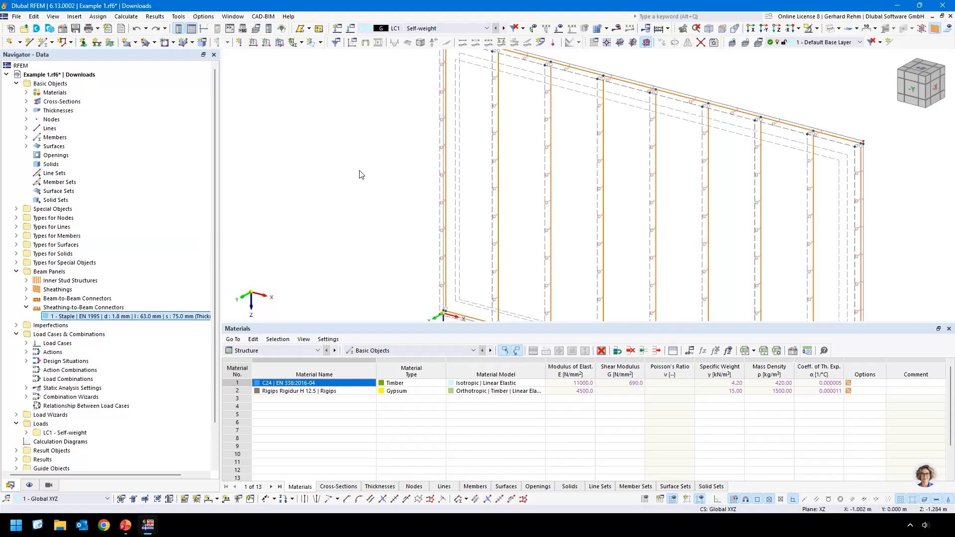
# View the wall from the front along the -Y direction and hide the beam panel's topology objects.
pyautogui.press('F8')
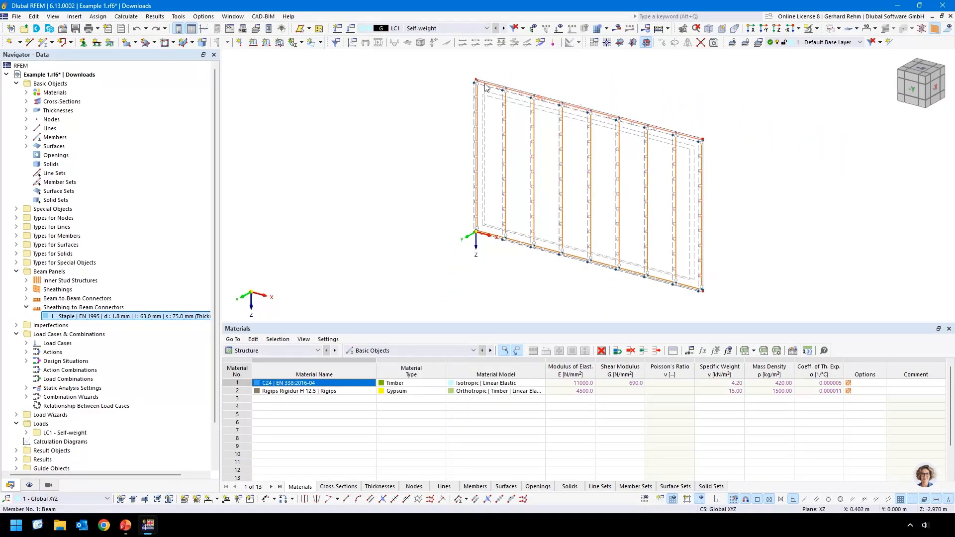
pyautogui.scroll(3, 486, 86)
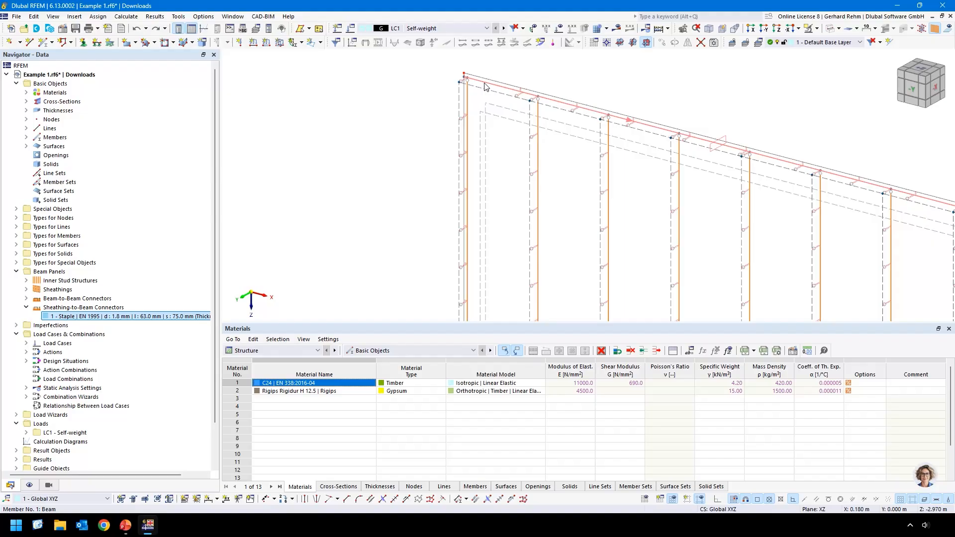
pyautogui.scroll(-2, 486, 86)
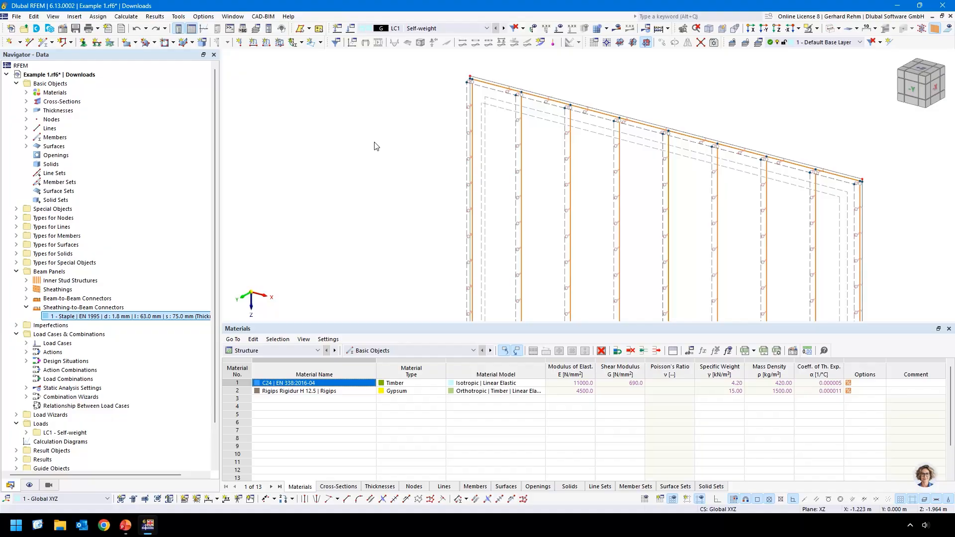
pyautogui.hotkey('ctrl', '2')
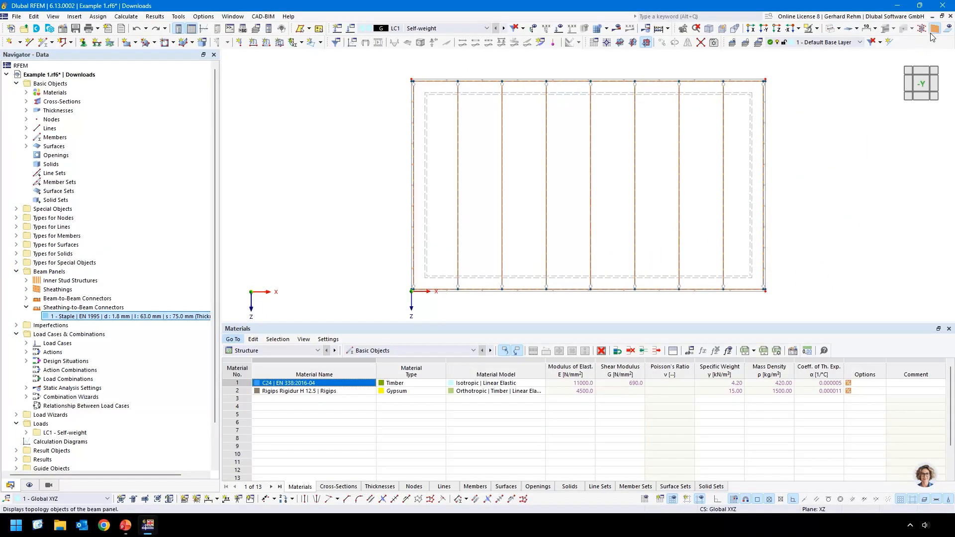
pyautogui.click(934, 30)
pyautogui.moveTo(836, 145); pyautogui.dragTo(826, 148, button='middle')
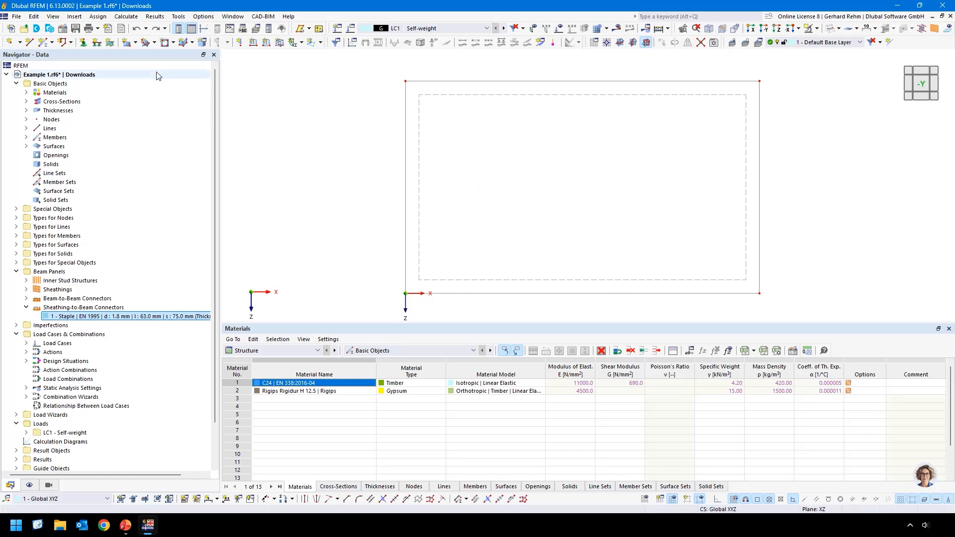
# Assign the Hinged line support to the wall's bottom edge.
pyautogui.click(97, 45)
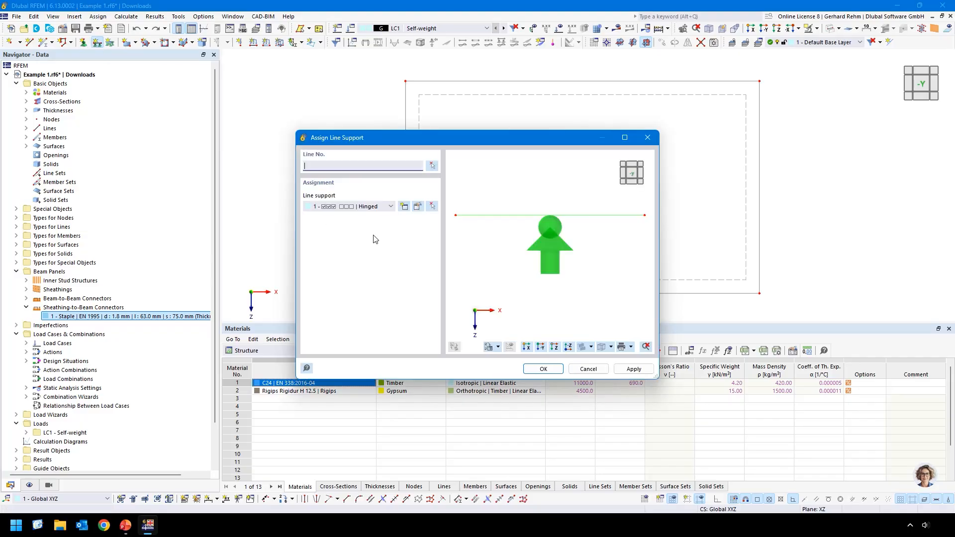
pyautogui.click(539, 372)
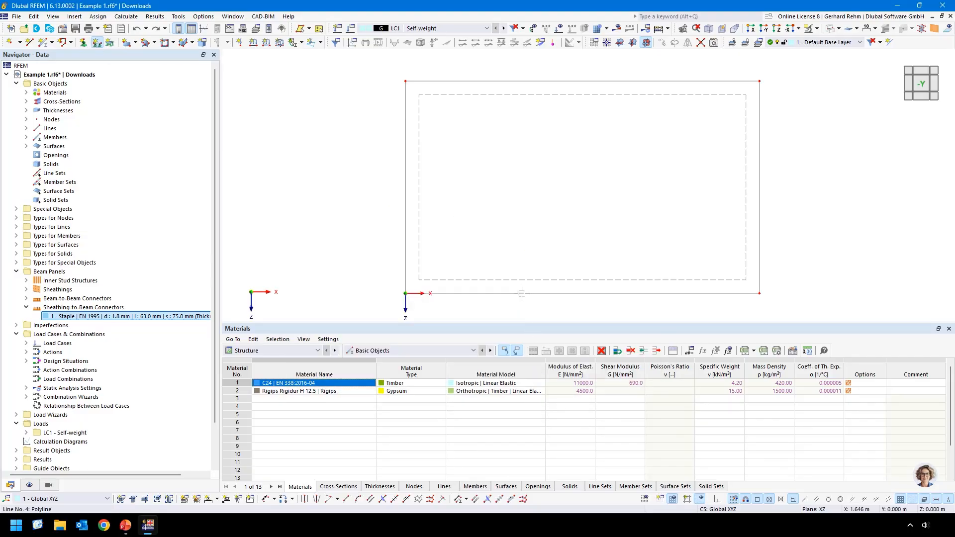
pyautogui.click(432, 293)
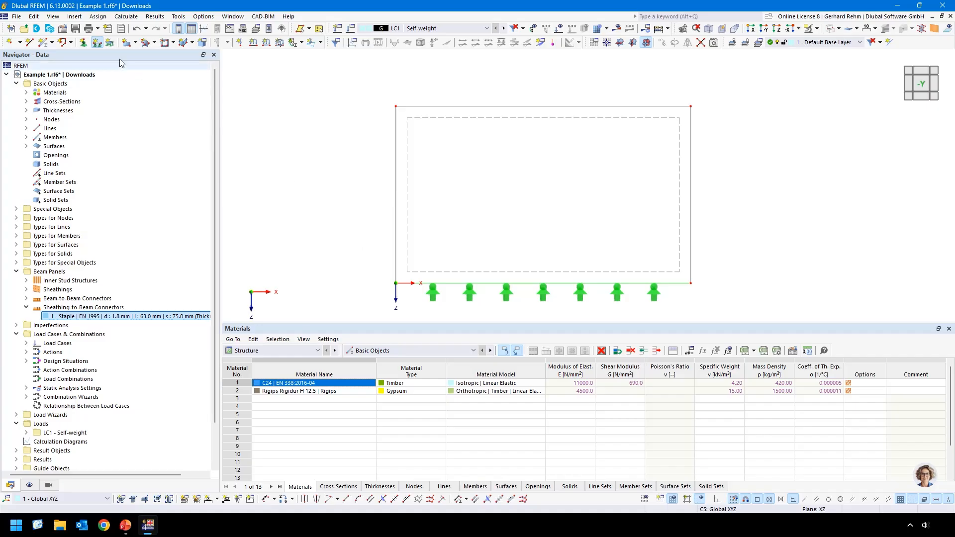
# Create a line support restrained only in uY, with uX and uZ released, and assign it to the wall's top edge.
pyautogui.click(98, 43)
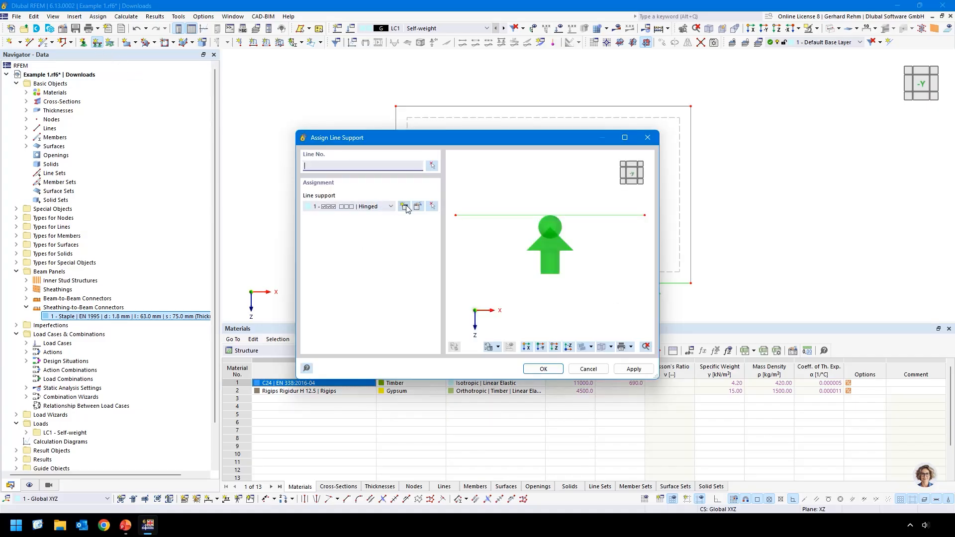
pyautogui.click(405, 207)
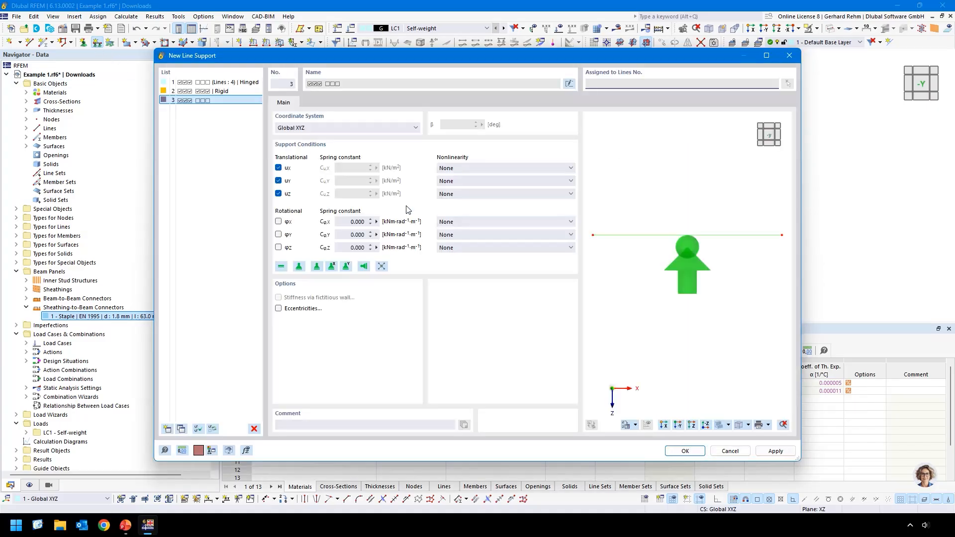
pyautogui.click(278, 168)
pyautogui.click(278, 194)
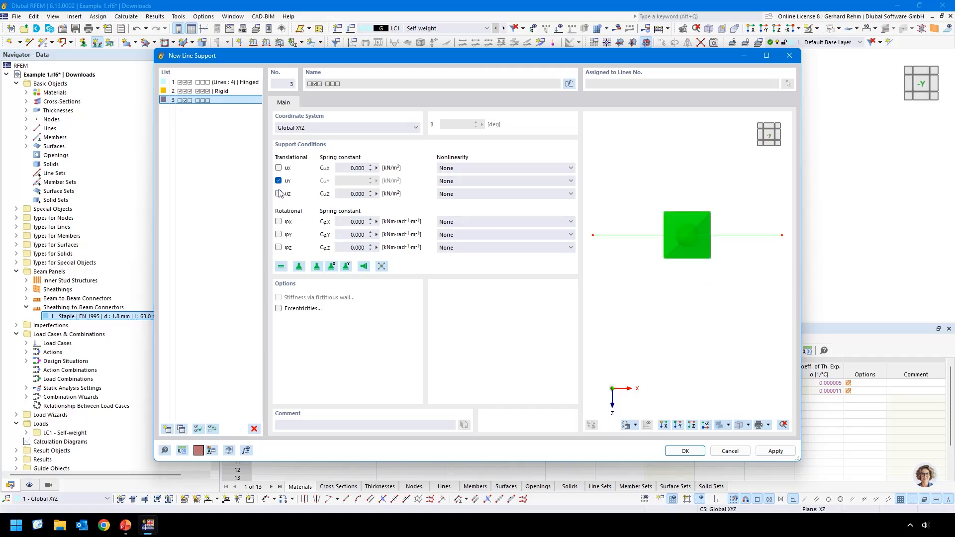
pyautogui.click(685, 450)
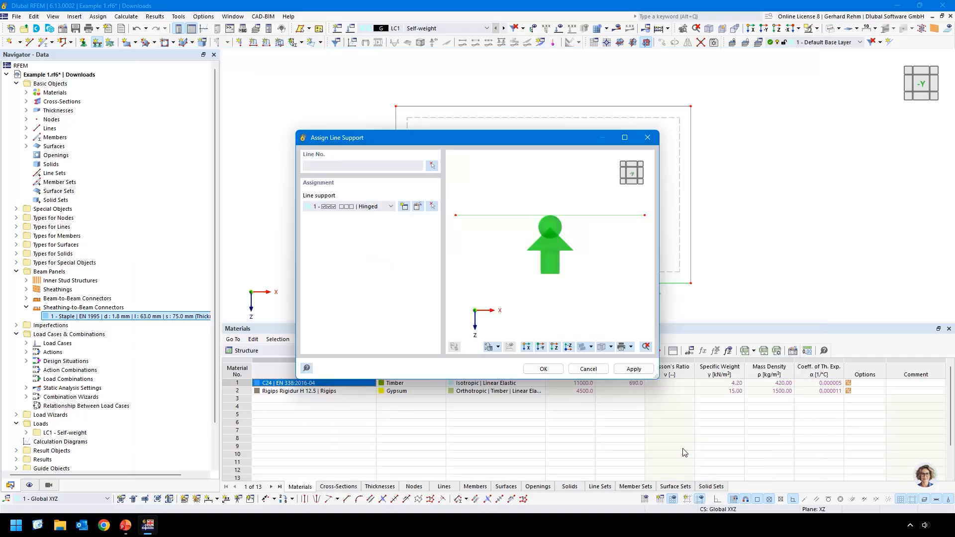
pyautogui.click(550, 374)
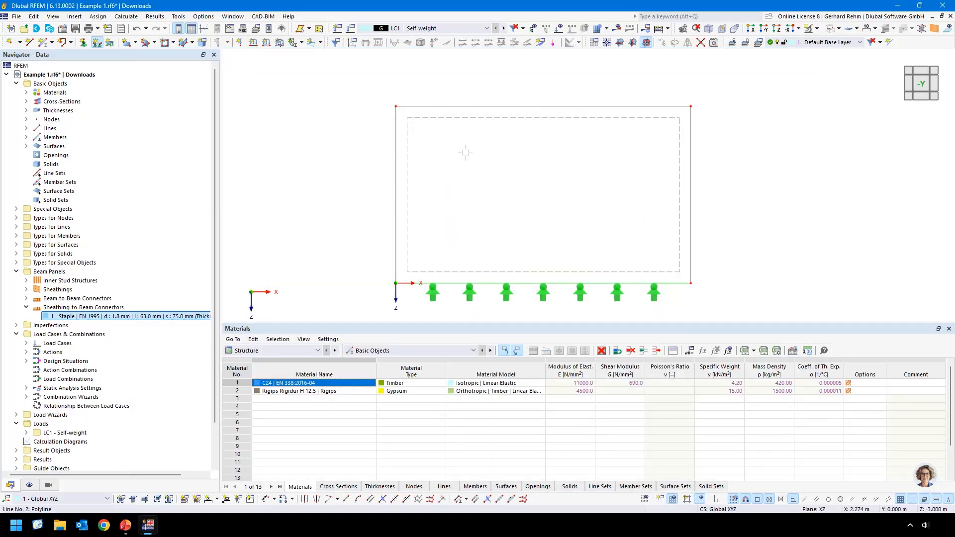
pyautogui.click(528, 106)
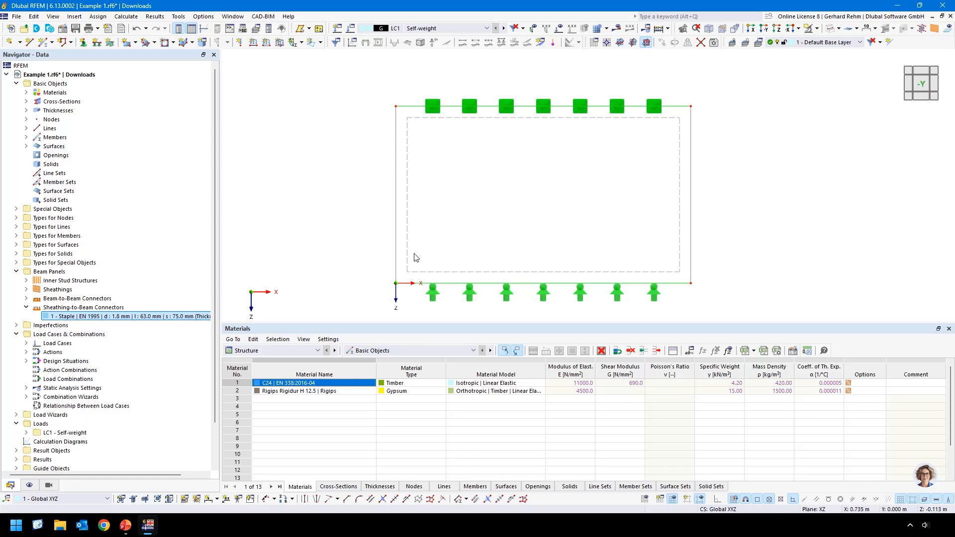
# Show the beam panel's topology objects and apply a uniform 5 kN/m member force in the XL direction to the top beam.
pyautogui.click(935, 28)
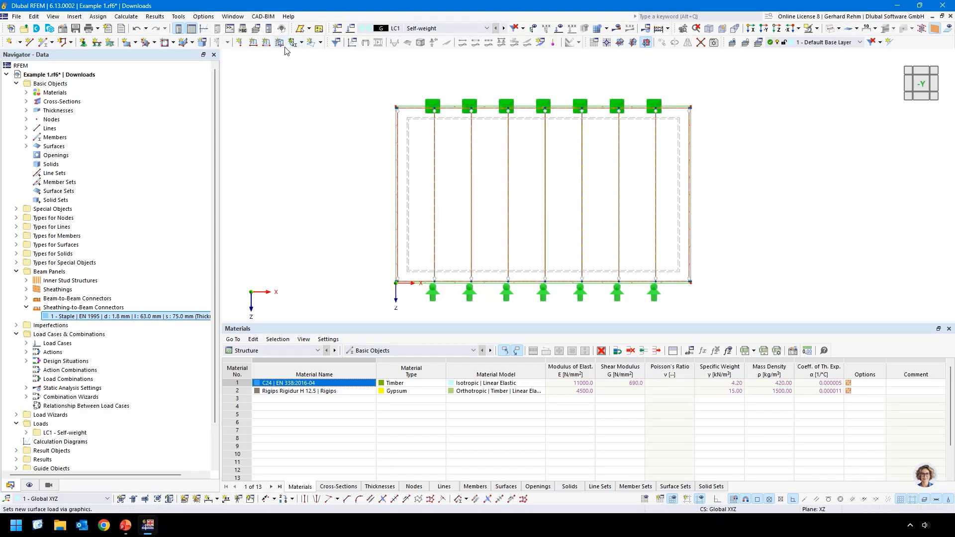
pyautogui.click(267, 44)
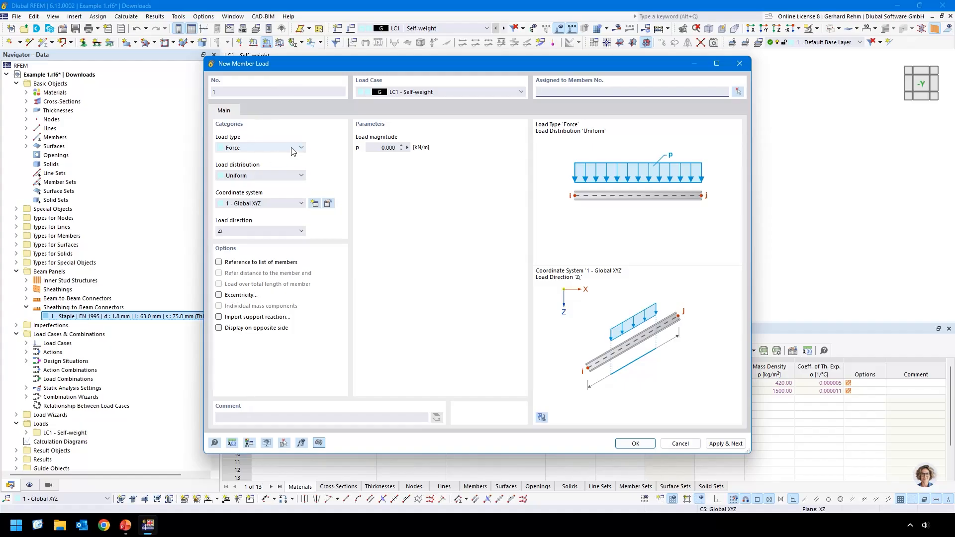
pyautogui.click(238, 234)
pyautogui.click(239, 240)
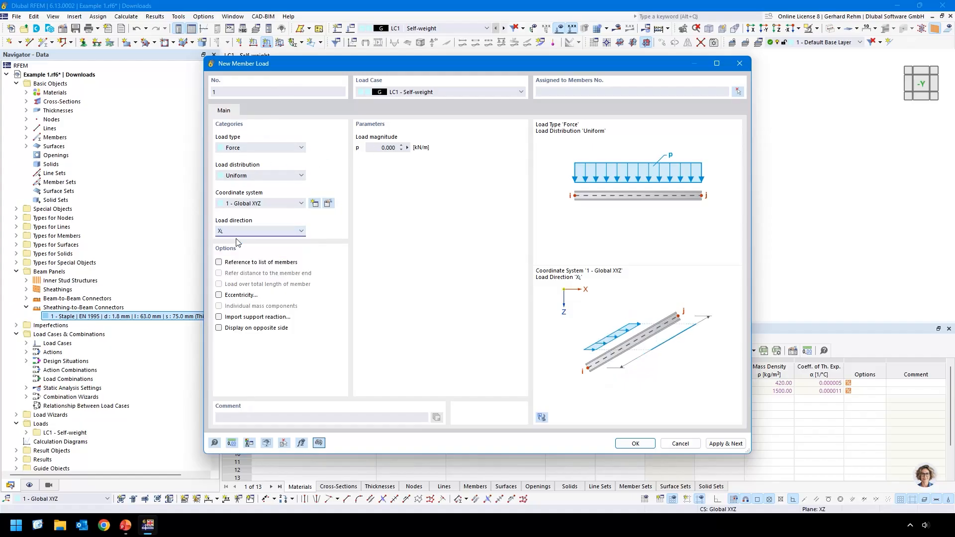
pyautogui.press('Tab')
pyautogui.write('5')
pyautogui.click(636, 443)
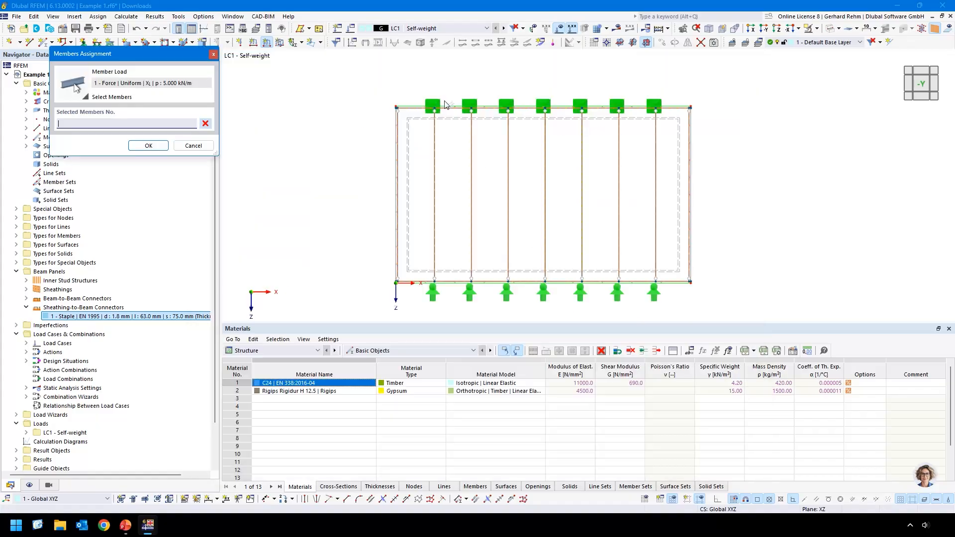
pyautogui.click(428, 107)
pyautogui.click(146, 147)
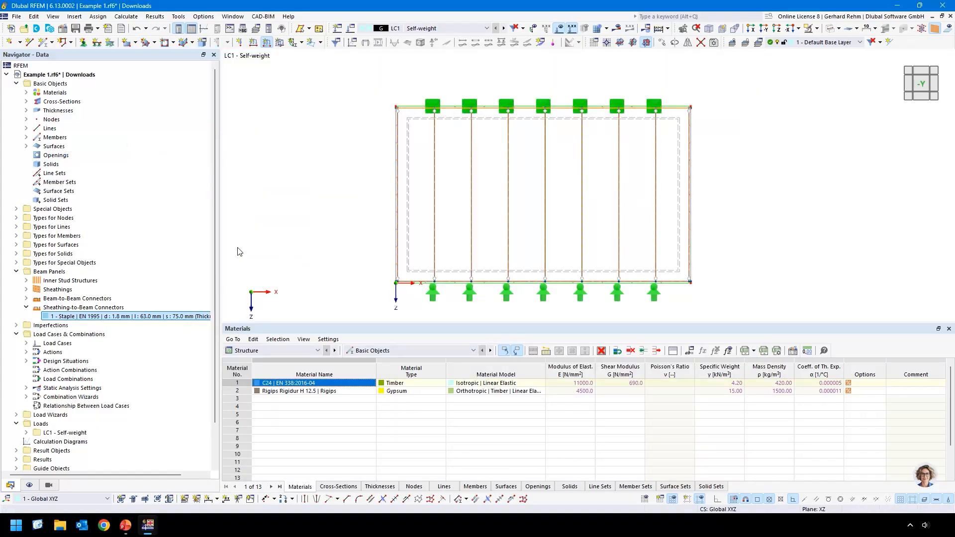
pyautogui.rightClick(313, 209)
pyautogui.click(297, 183)
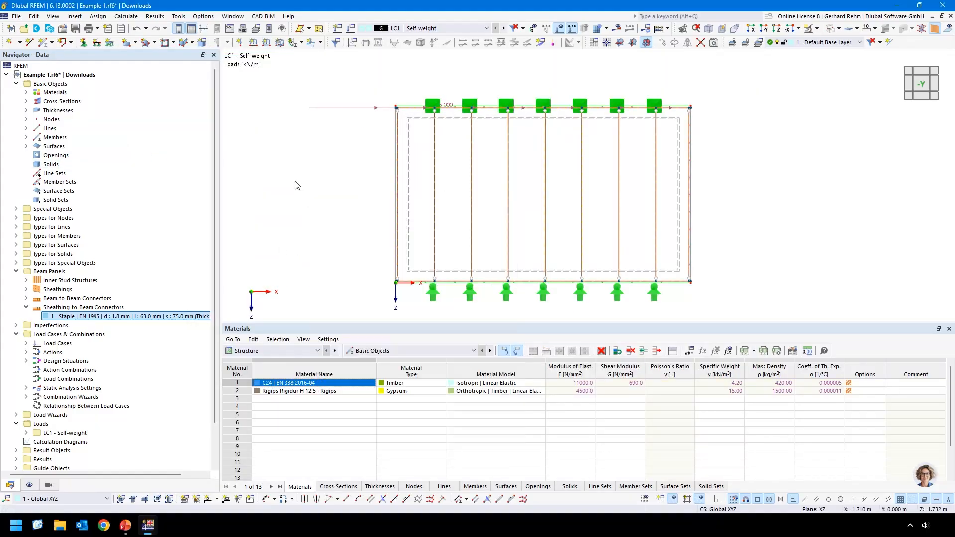
# Turn off the combination wizard in the base settings of the load cases and combinations.
pyautogui.rightClick(31, 344)
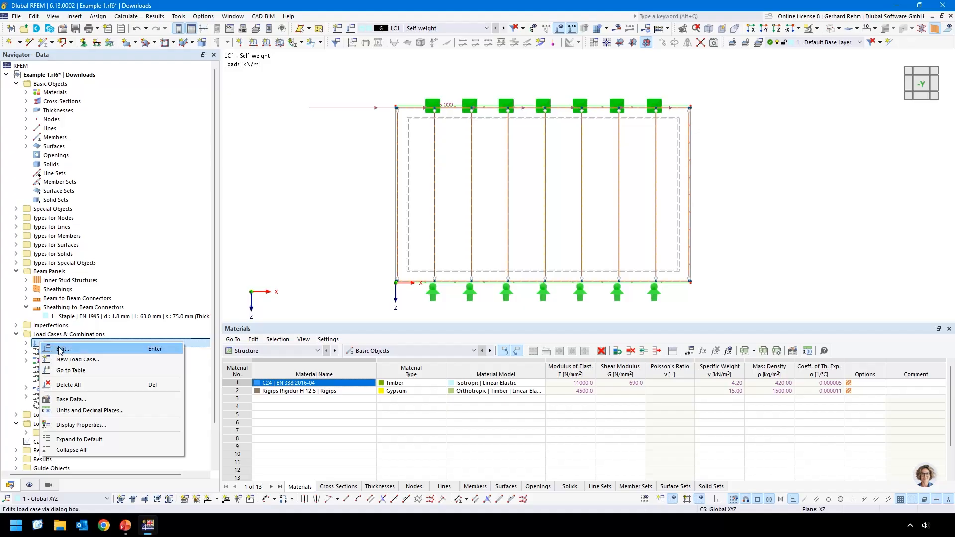
pyautogui.click(61, 350)
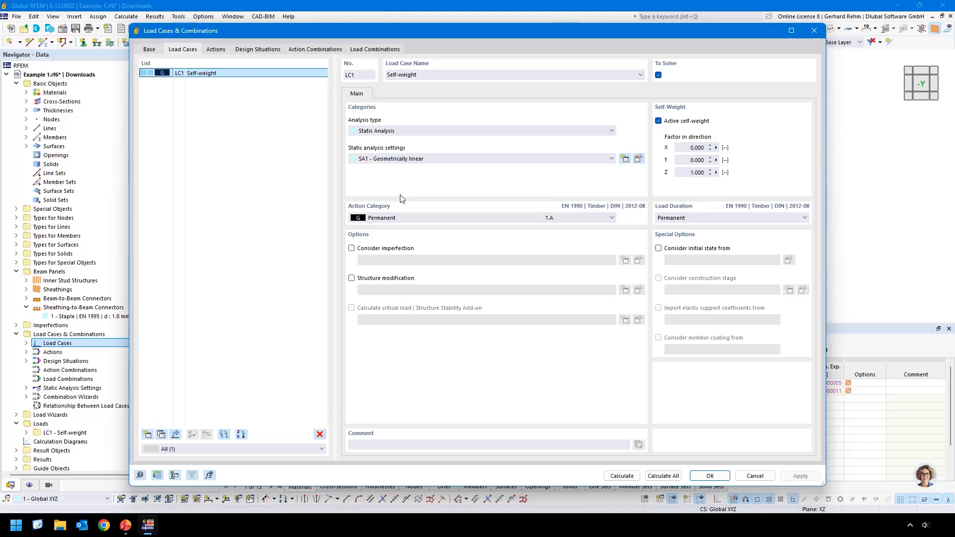
pyautogui.click(149, 49)
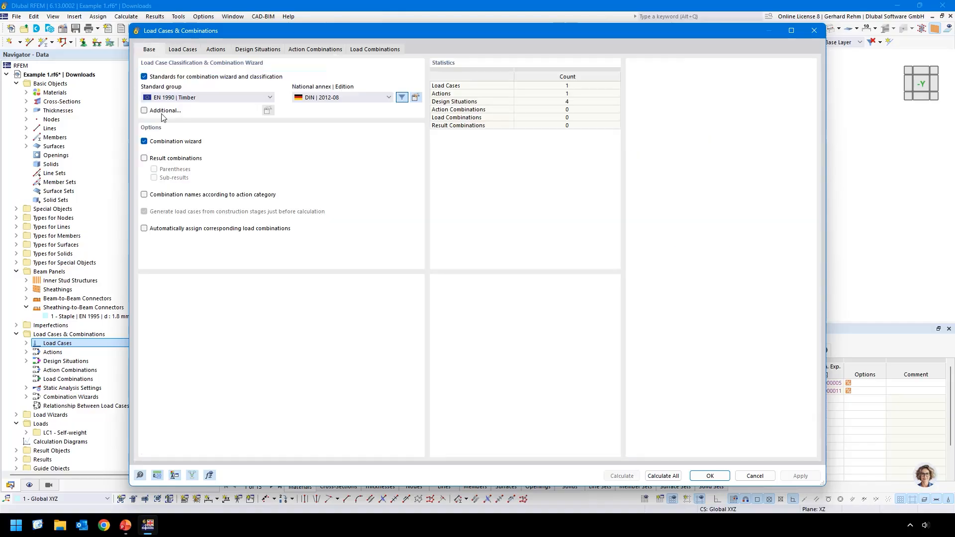
pyautogui.click(144, 141)
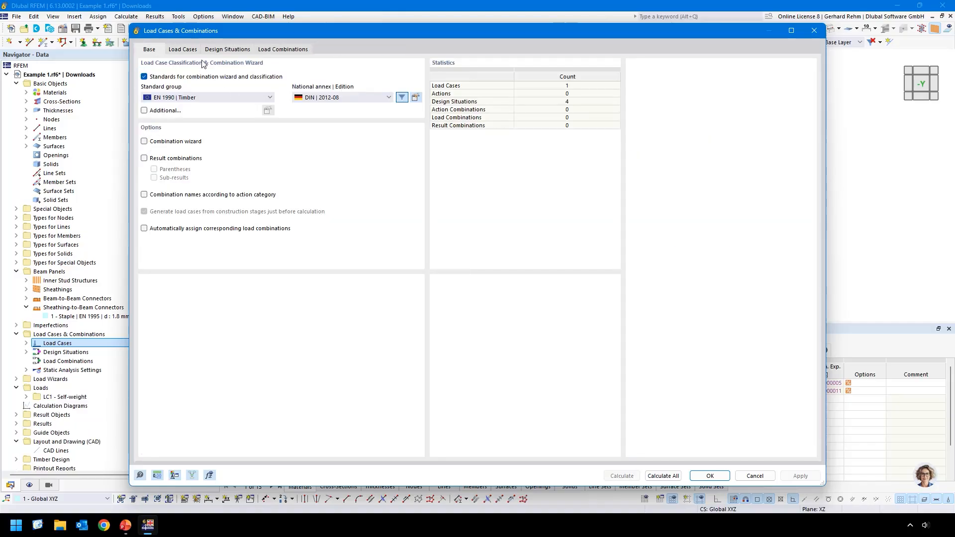
# Rename load case LC1 as Wind.
pyautogui.click(182, 49)
pyautogui.click(452, 74)
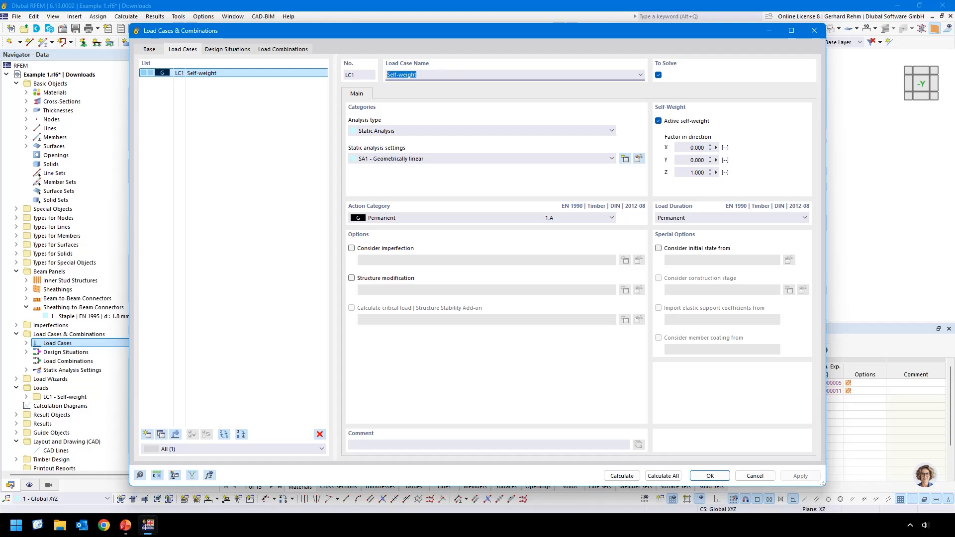
pyautogui.write('Wind')
pyautogui.press('Tab')
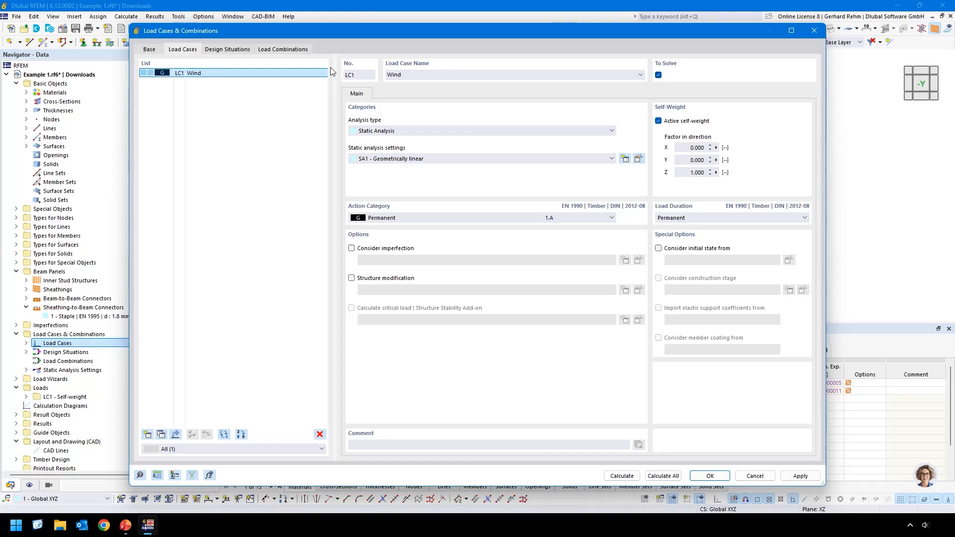
# Set load case LC1's action category to Wind and delete the three SLS design situations DS2 to DS4.
pyautogui.click(386, 218)
pyautogui.click(374, 339)
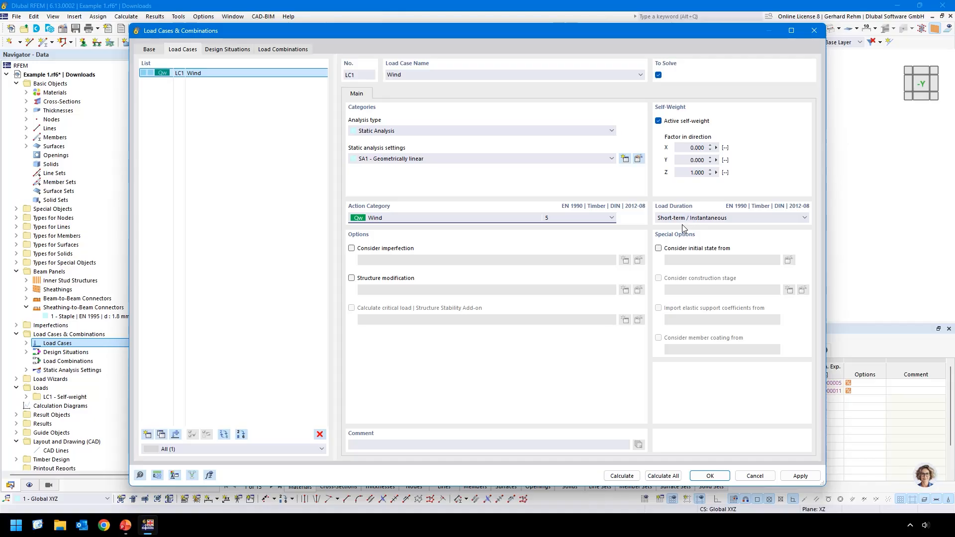
pyautogui.click(230, 49)
pyautogui.click(209, 83)
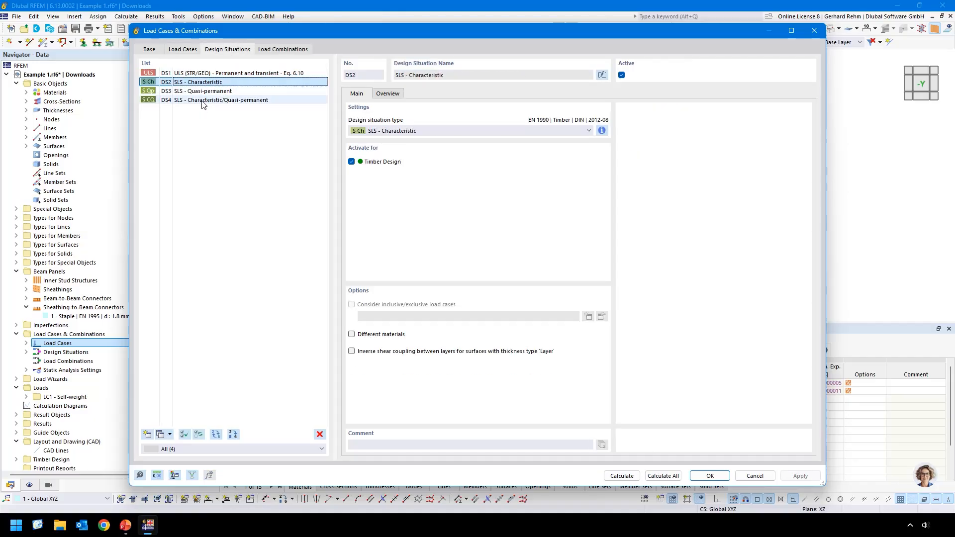
pyautogui.keyDown('shift'); pyautogui.click(214, 100); pyautogui.keyUp('shift')
pyautogui.click(320, 435)
pyautogui.click(486, 298)
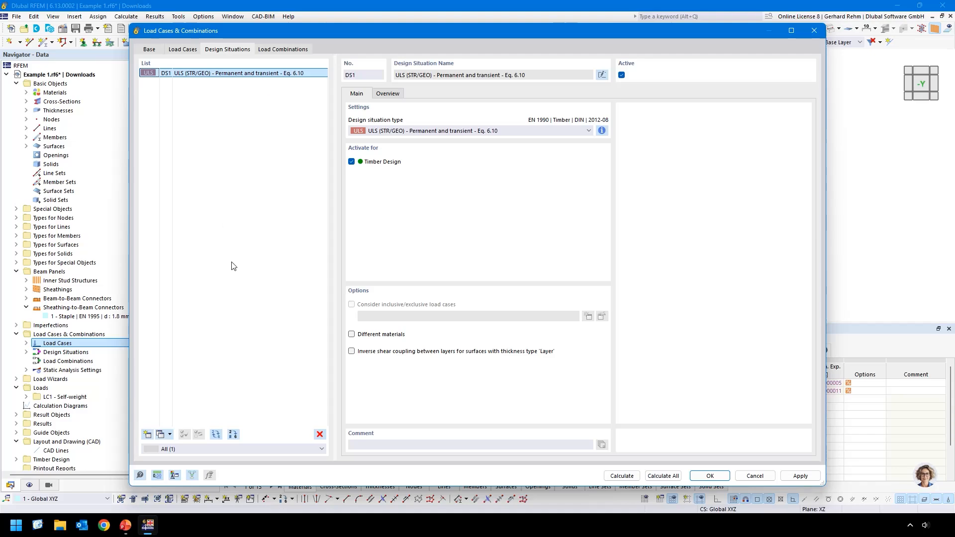
# Create load combination CO1, assign the Wind load case LC1 to it with factor 1.00, and accept the load cases and combinations.
pyautogui.moveTo(657, 32); pyautogui.dragTo(655, 222)
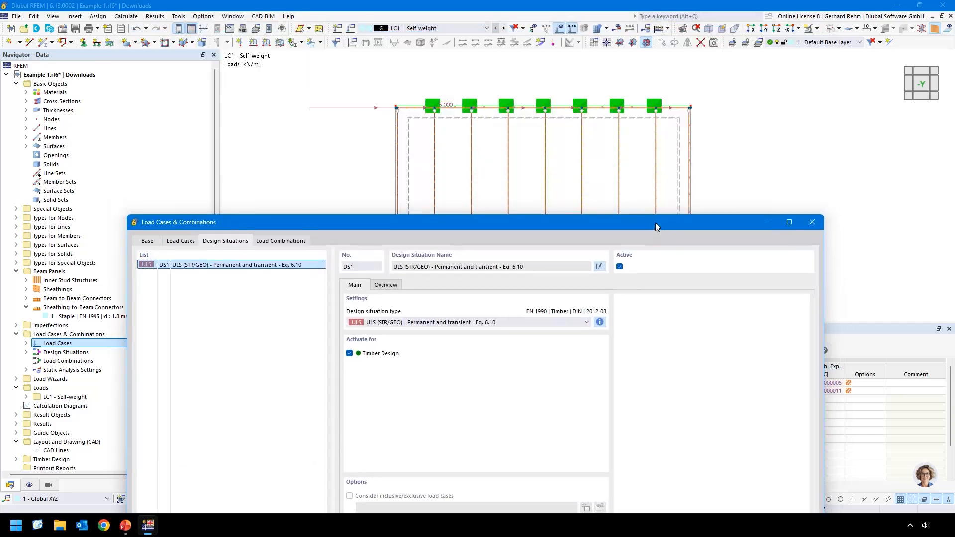
pyautogui.moveTo(392, 223); pyautogui.dragTo(390, 82)
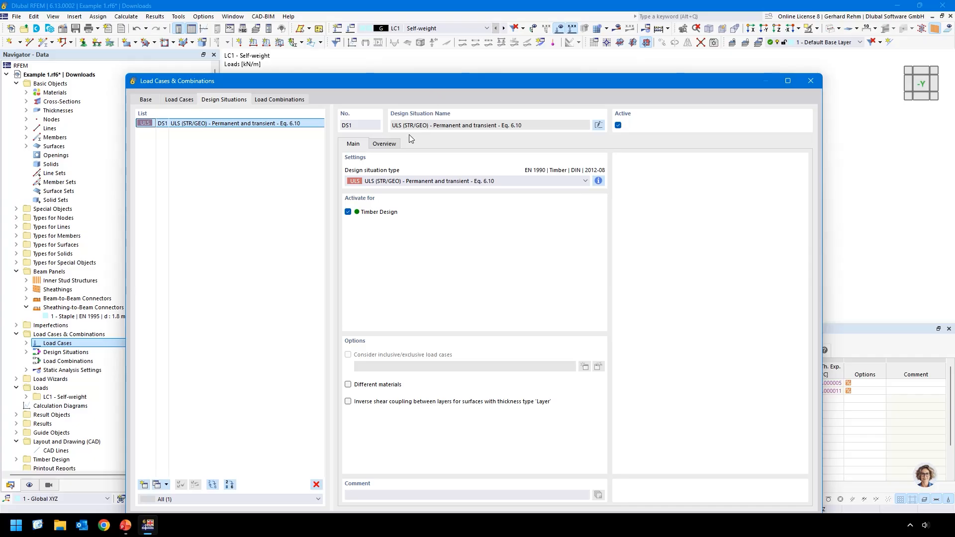
pyautogui.click(277, 100)
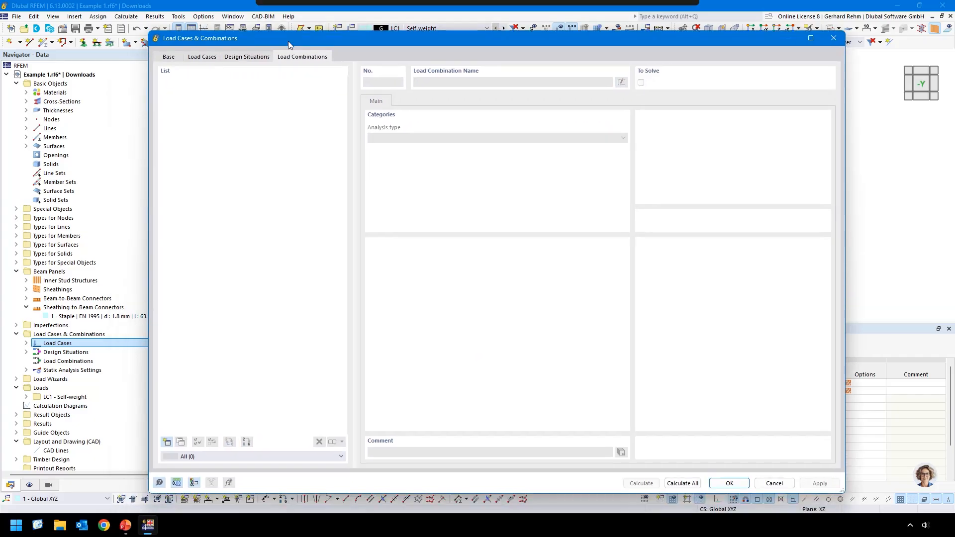
pyautogui.click(167, 442)
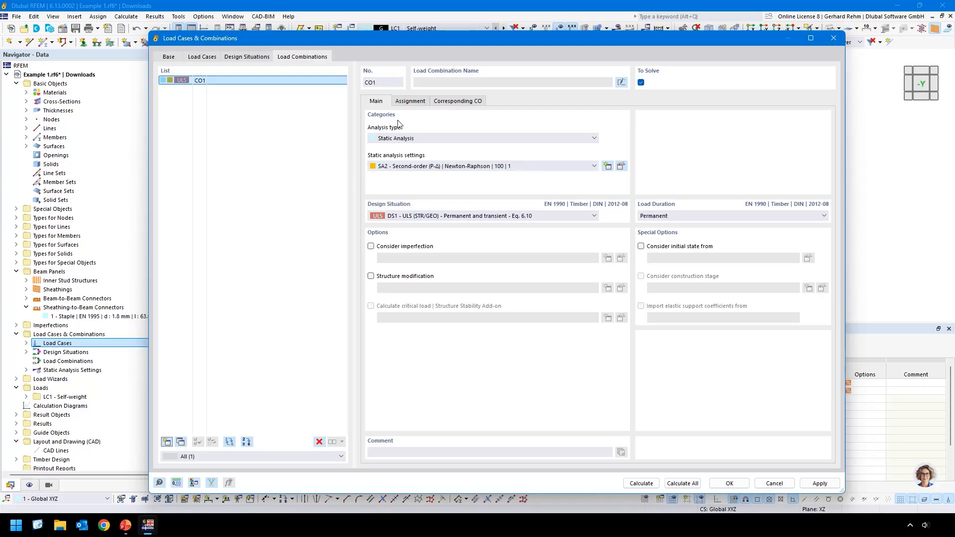
pyautogui.click(408, 102)
pyautogui.doubleClick(416, 124)
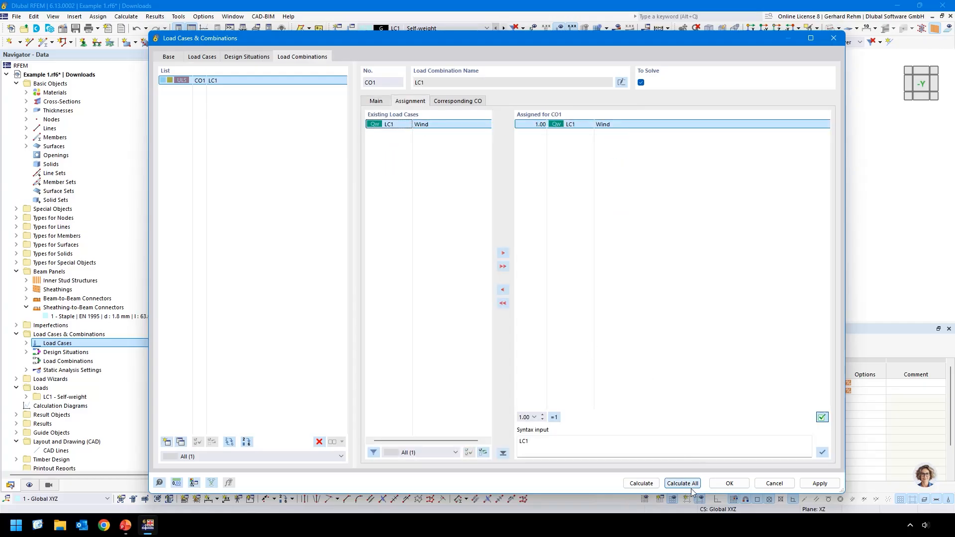
pyautogui.click(730, 483)
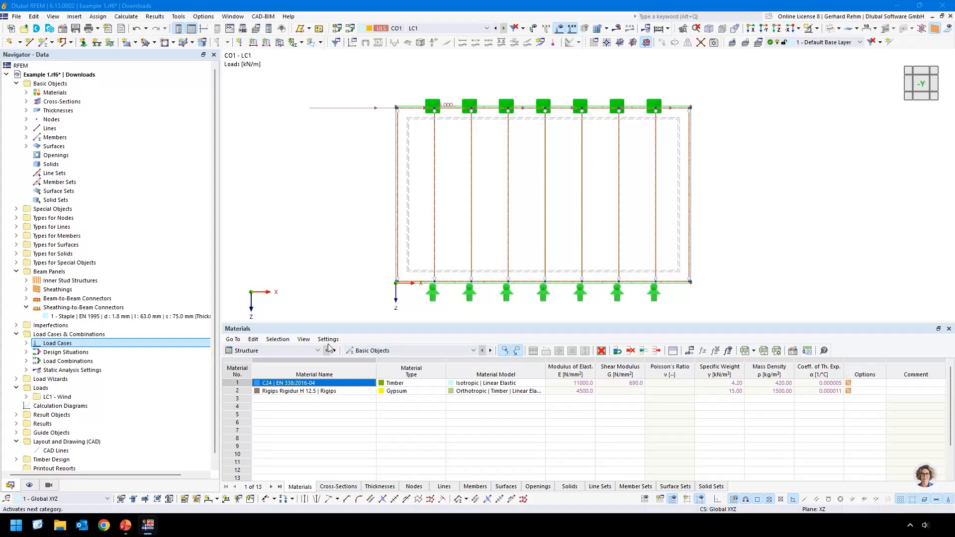
# Calculate load combination CO1 and display its global deformations.
pyautogui.click(303, 351)
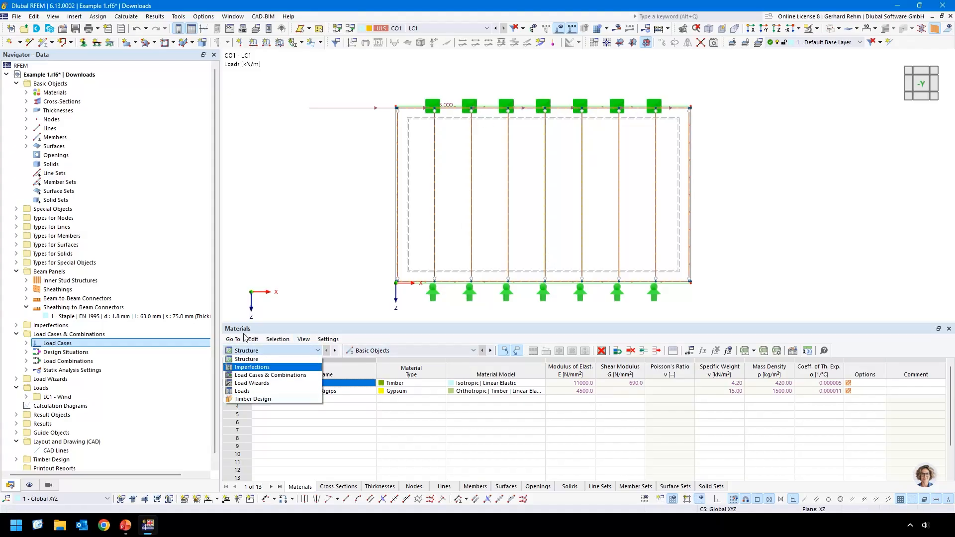
pyautogui.click(251, 226)
pyautogui.scroll(-1, 74, 418)
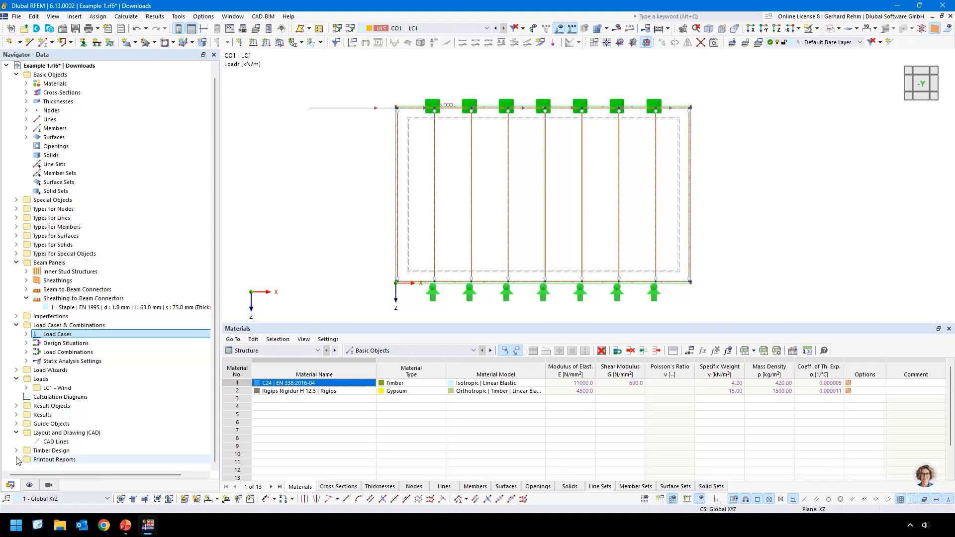
pyautogui.click(617, 28)
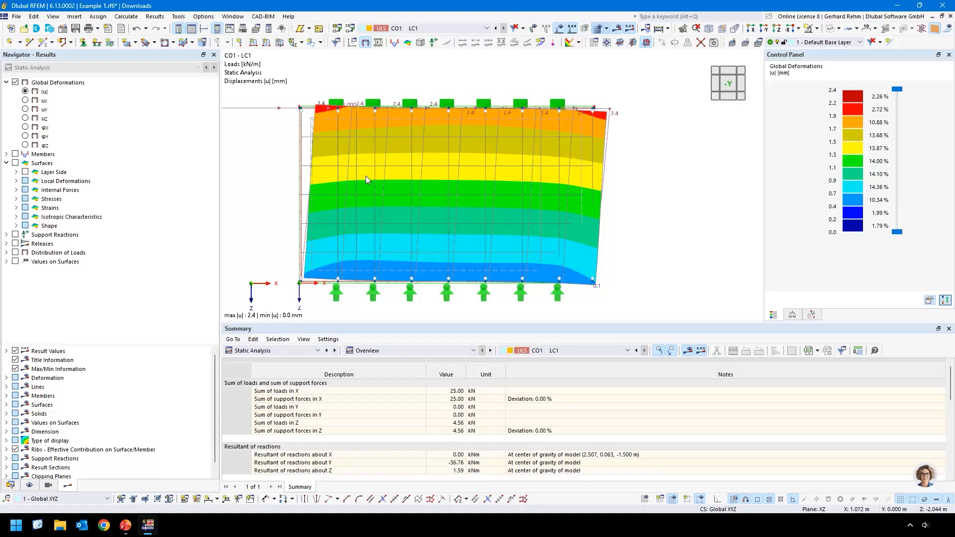
# Set the mesh's target length of finite elements to 0.1 m and recalculate the results of CO1.
pyautogui.click(131, 17)
pyautogui.click(159, 213)
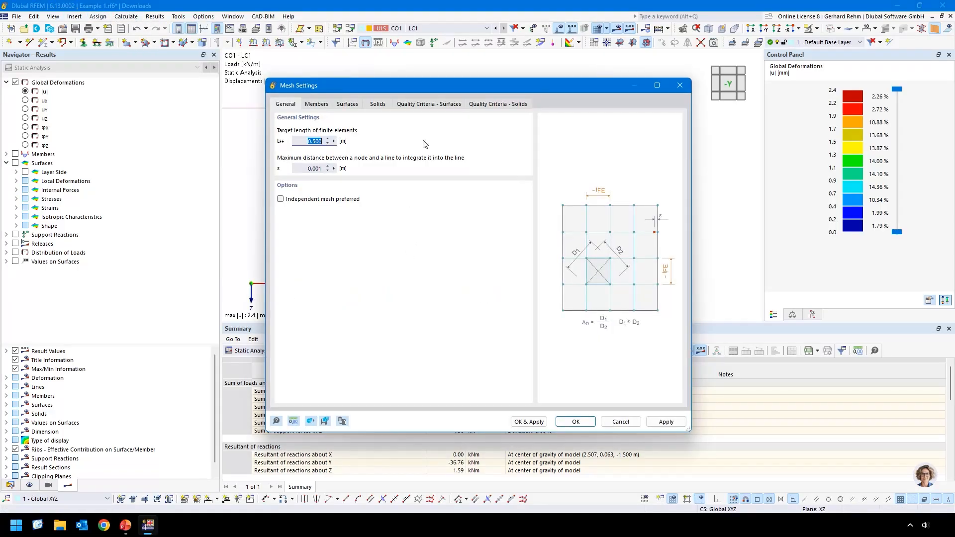
pyautogui.write('0.1')
pyautogui.click(578, 423)
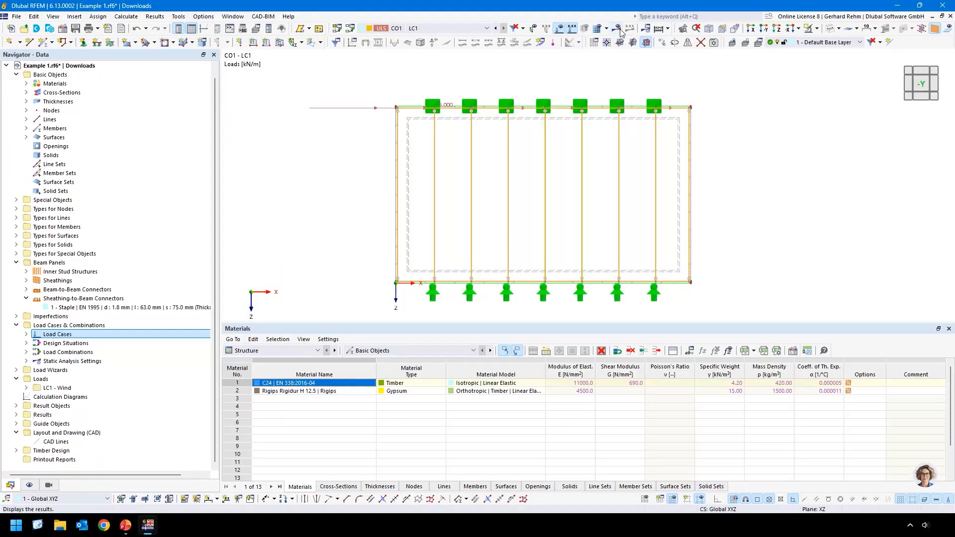
pyautogui.click(620, 30)
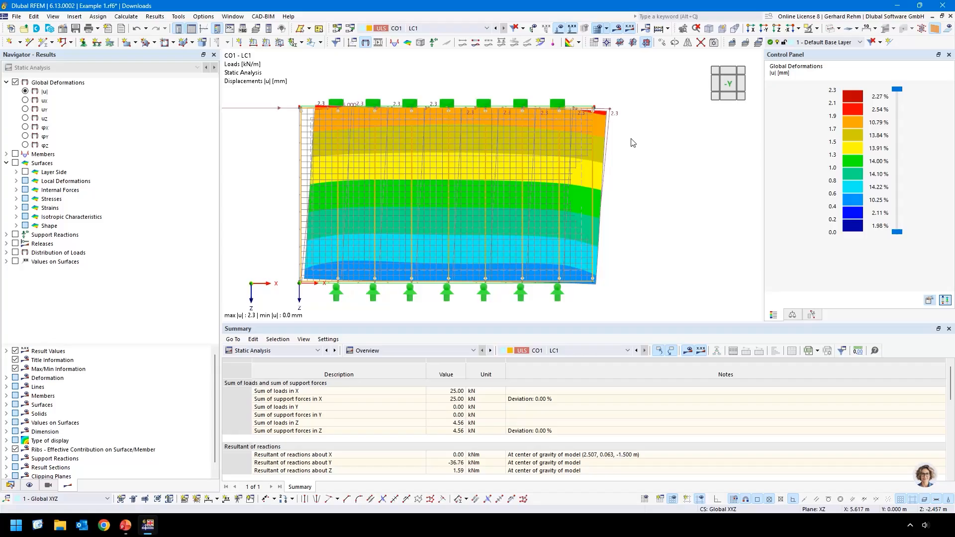
# Examine the displacements at the wall's upper corner on the side away from the origin, and return to the full view.
pyautogui.scroll(5, 617, 117)
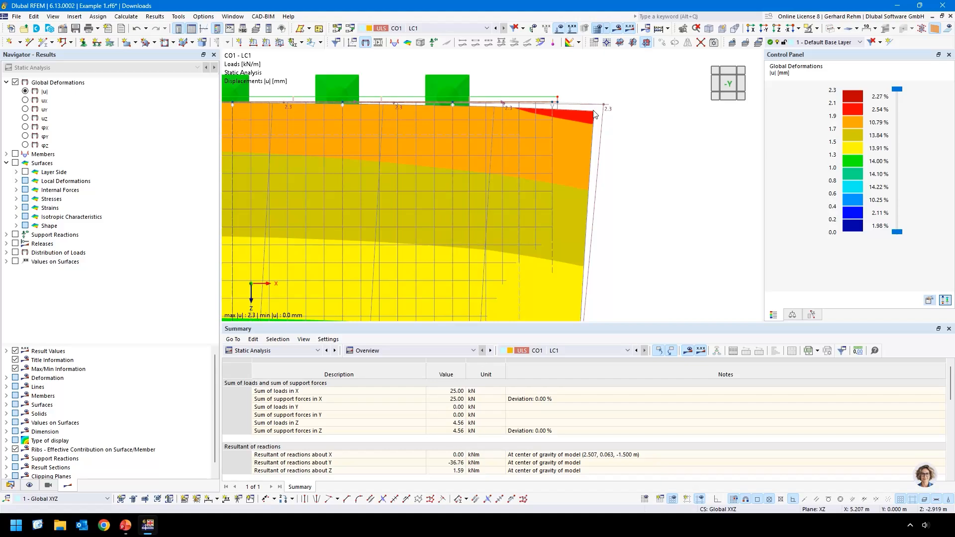
pyautogui.scroll(-1, 597, 126)
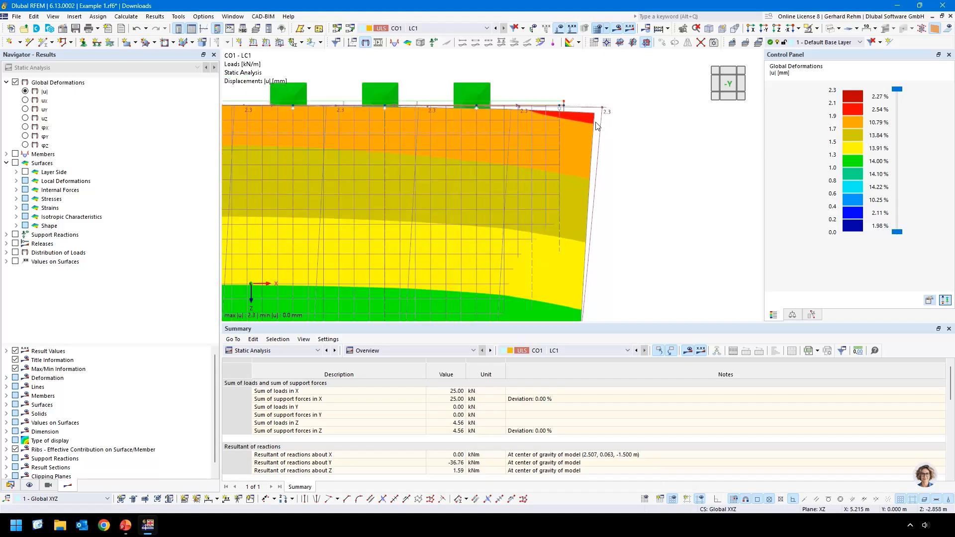
pyautogui.scroll(-2, 597, 125)
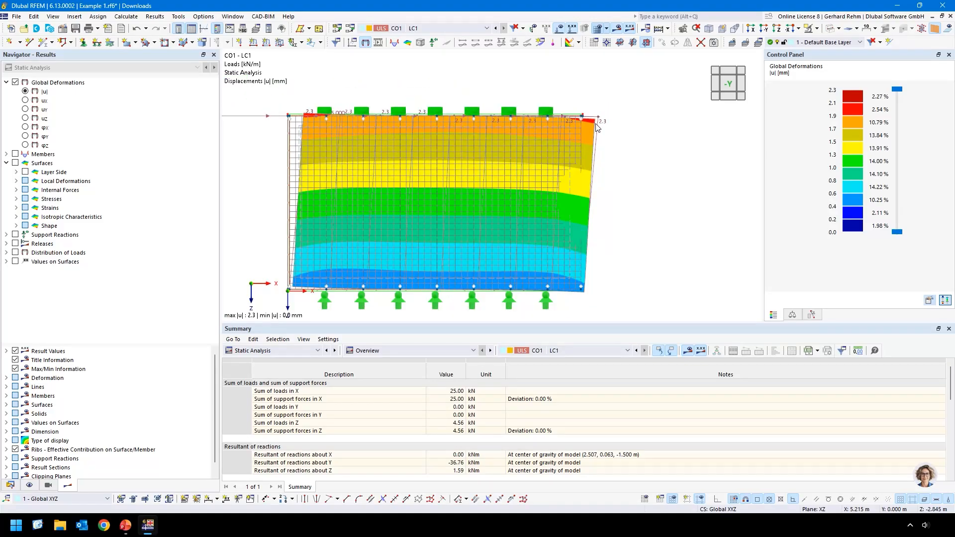
pyautogui.scroll(3, 597, 127)
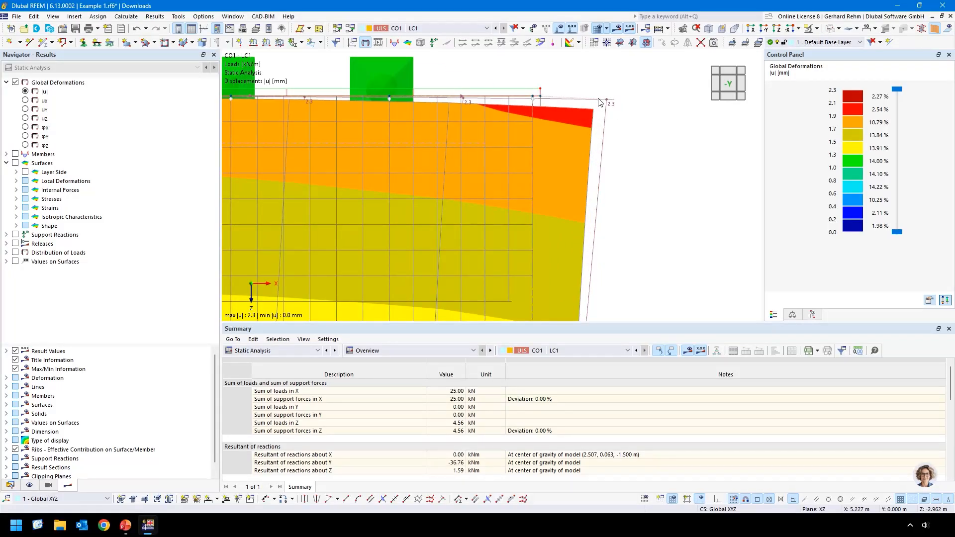
pyautogui.scroll(-4, 599, 102)
pyautogui.press('F8')
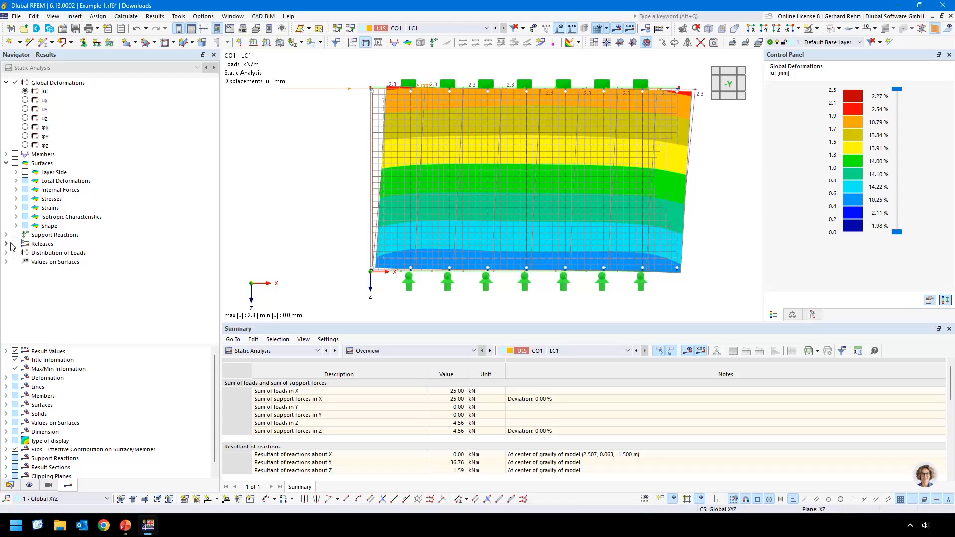
# Hide the results and inspect the hinge connections between the beams and the sheathing in 3D, ending in the front view.
pyautogui.click(41, 245)
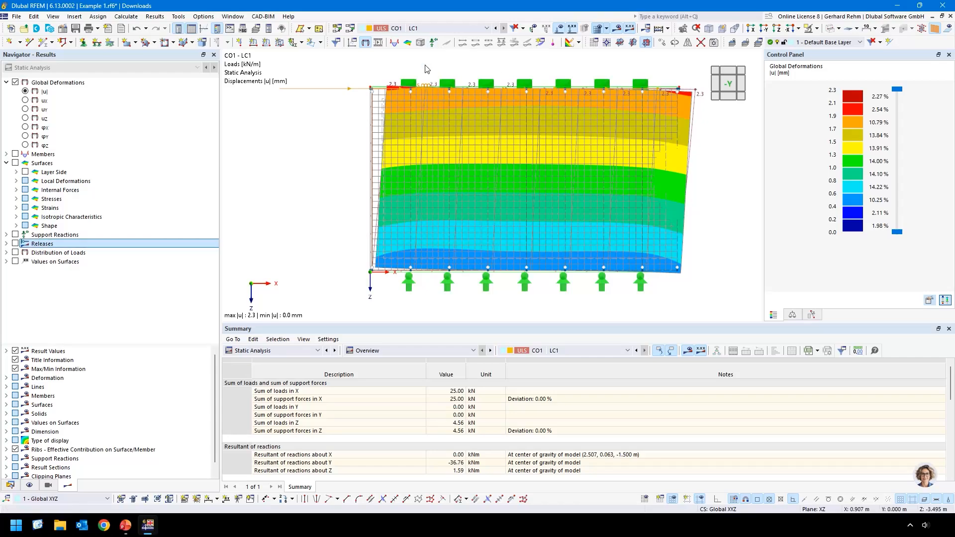
pyautogui.moveTo(329, 136)
pyautogui.mouseDown(button='right')
pyautogui.moveTo(318, 149)
pyautogui.moveTo(328, 154)
pyautogui.mouseUp(button='right')
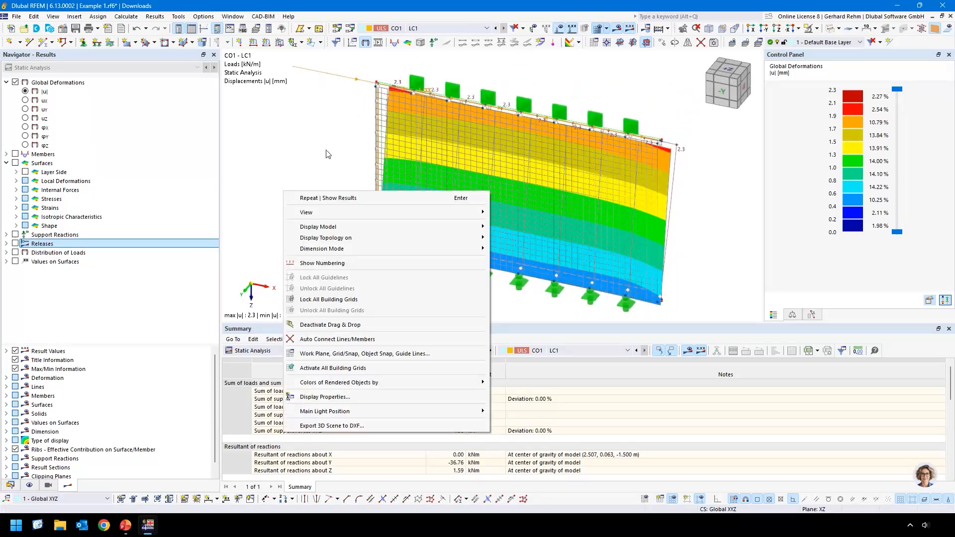
pyautogui.click(618, 28)
pyautogui.scroll(5, 592, 208)
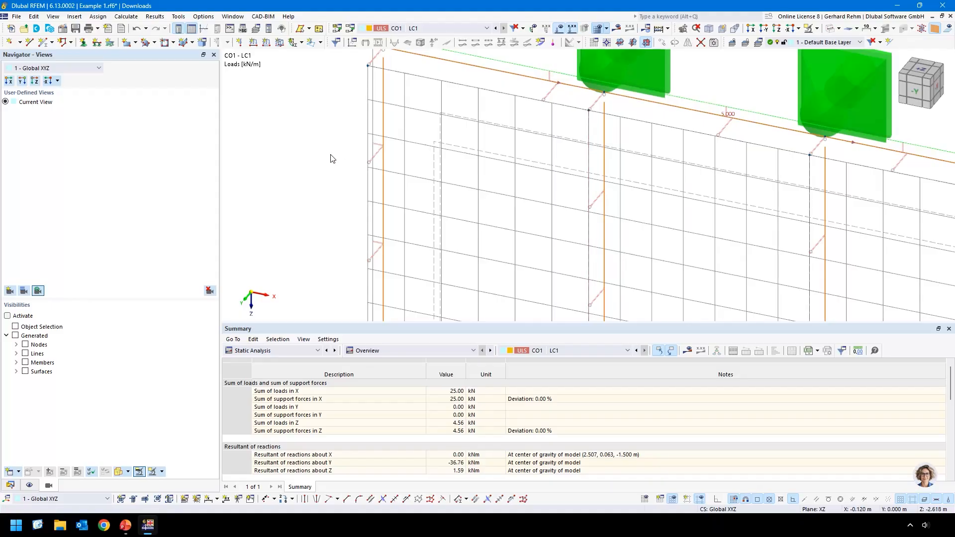
pyautogui.hotkey('ctrl', '2')
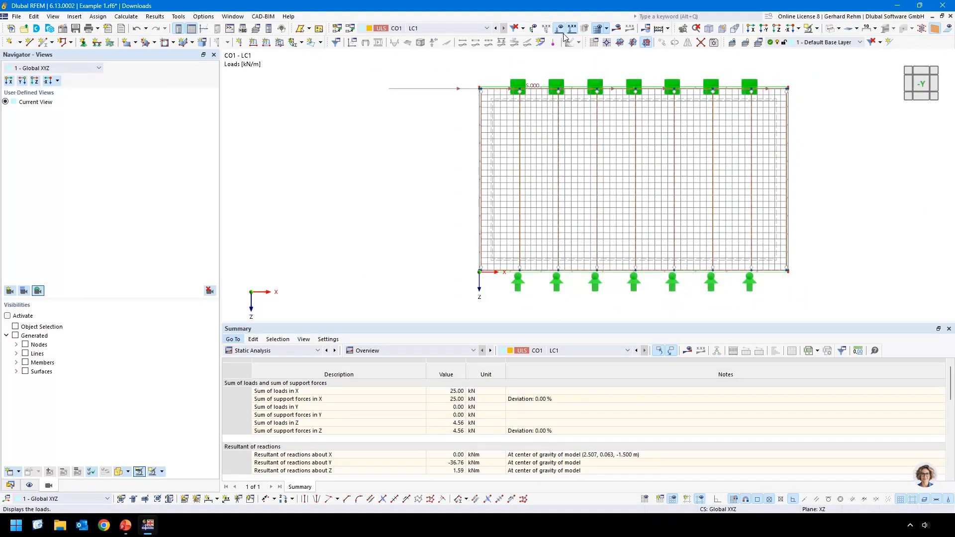
# Redisplay the results with the global deformations turned off and the releases turned on.
pyautogui.click(618, 29)
pyautogui.click(366, 43)
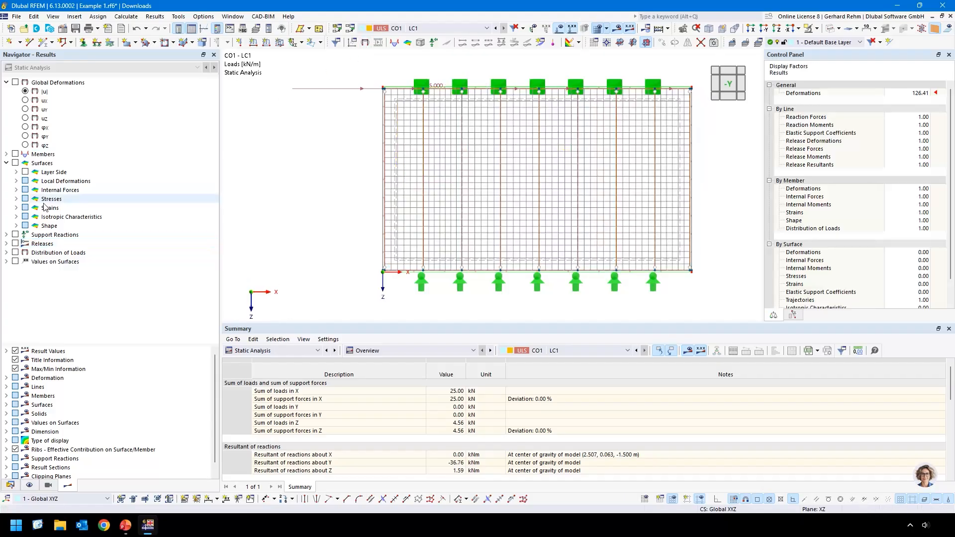
pyautogui.click(15, 244)
pyautogui.click(6, 244)
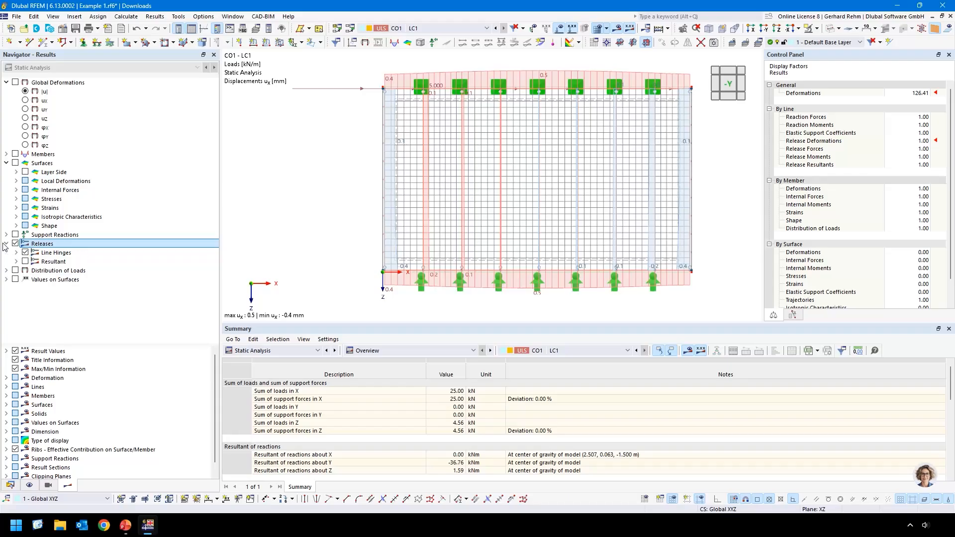
# Display the line hinge forces n instead of the local deformations.
pyautogui.click(16, 253)
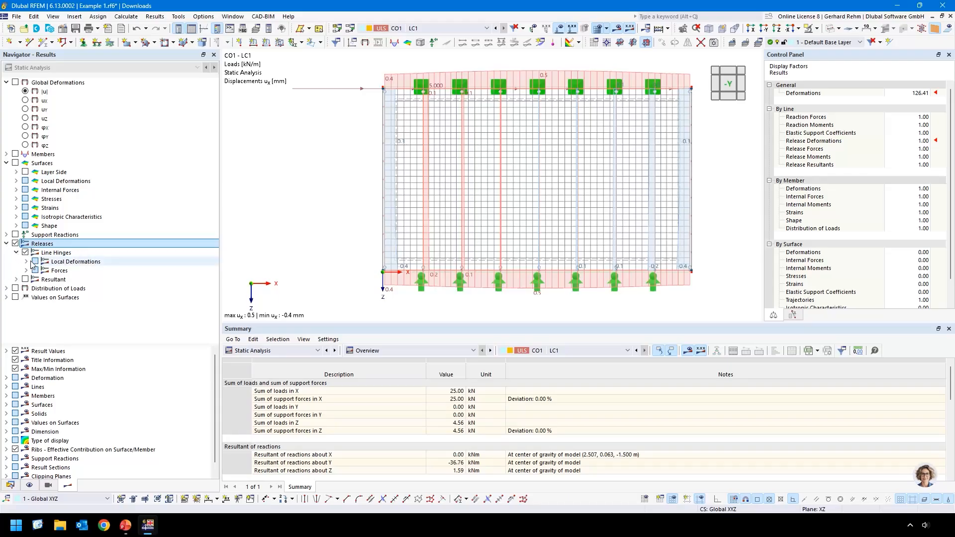
pyautogui.click(26, 263)
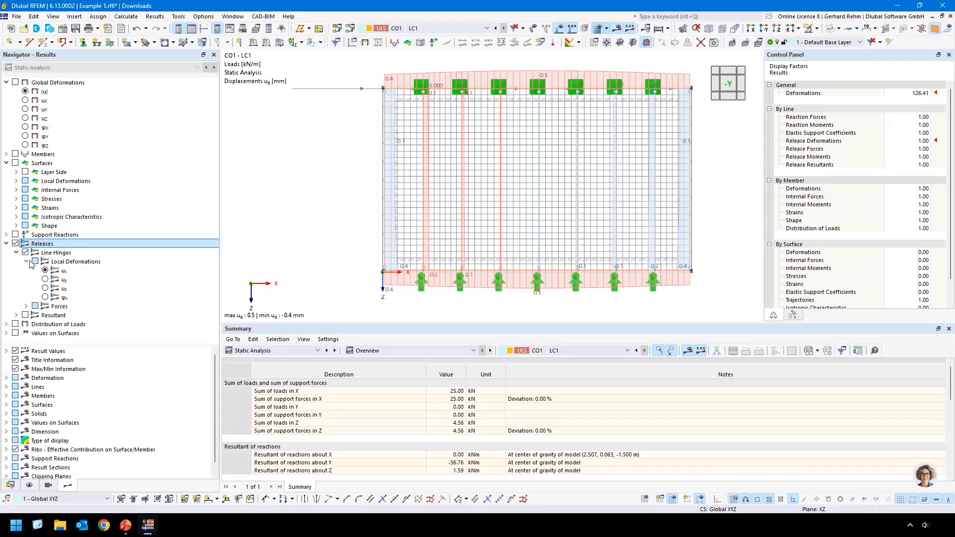
pyautogui.click(27, 262)
pyautogui.click(26, 271)
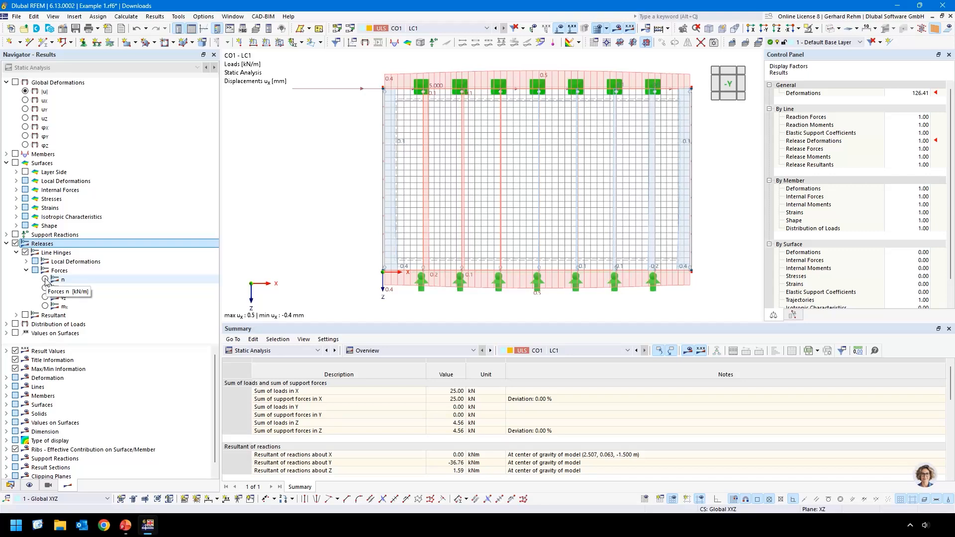
pyautogui.click(45, 279)
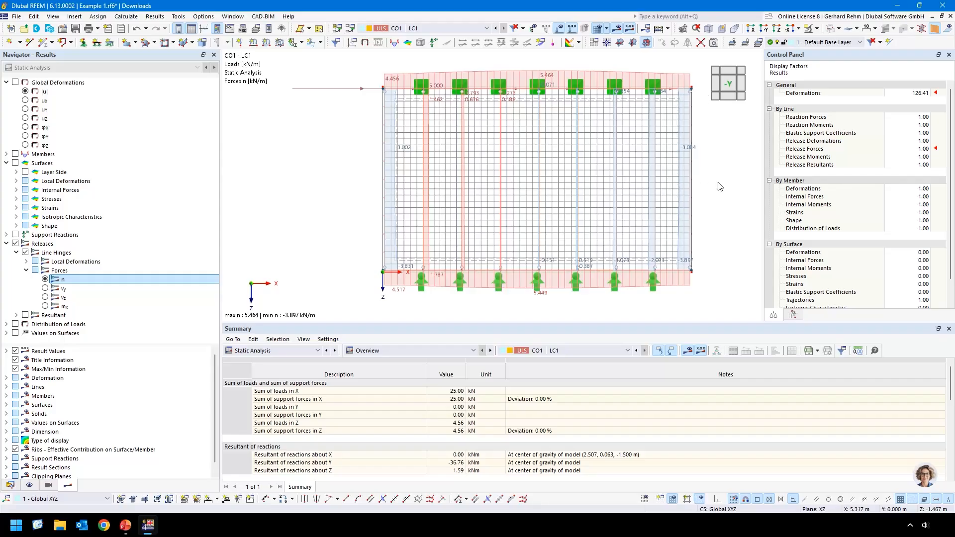
# Enlarge the graphics area over the results table and examine the line hinge forces n along the wall's edges.
pyautogui.scroll(-2, 725, 180)
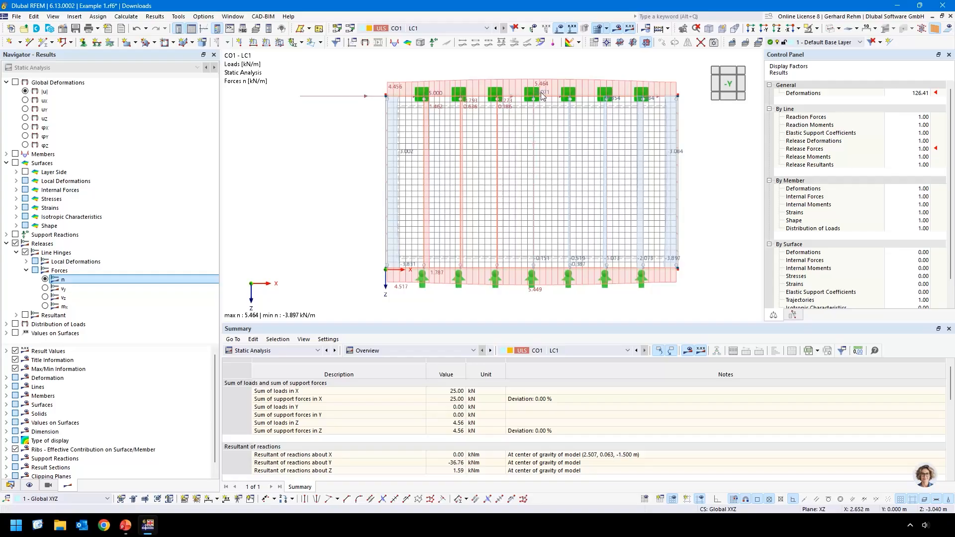
pyautogui.scroll(1, 537, 119)
pyautogui.moveTo(568, 323); pyautogui.dragTo(551, 400)
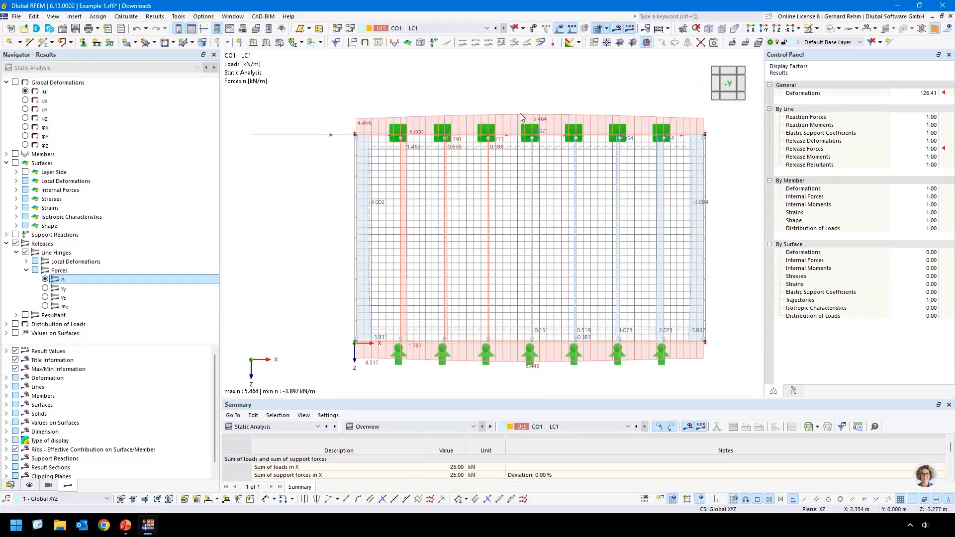
pyautogui.click(303, 138)
# Switch to PowerPoint to review the ideal shear panel slide, and return to RFEM.
pyautogui.click(126, 527)
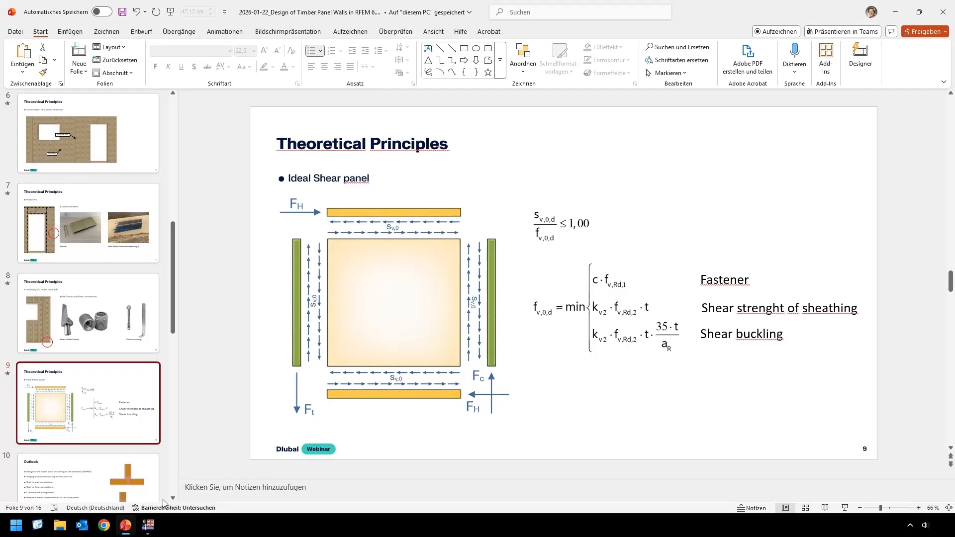
pyautogui.click(132, 529)
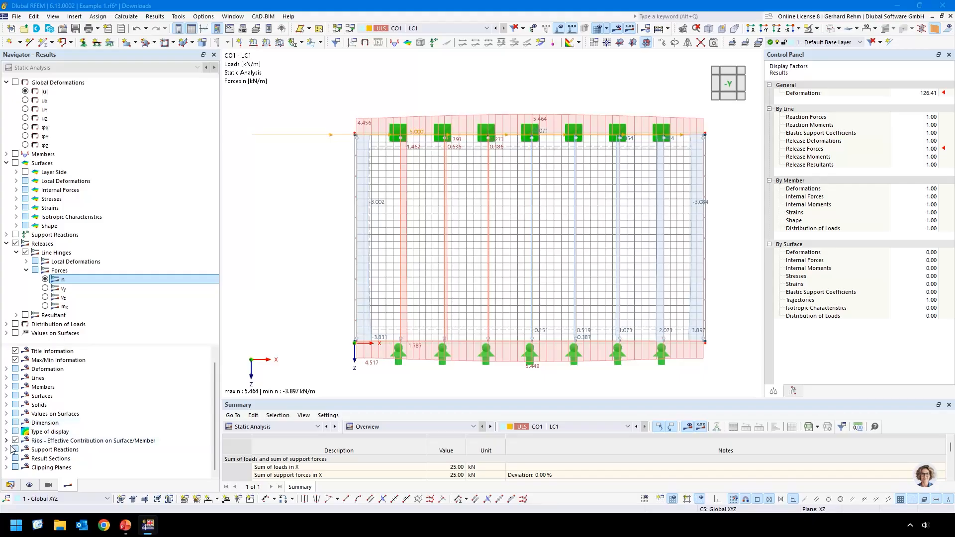
# Show the line hinge forces n as a smooth distribution with constant mean values instead of the actual distribution.
pyautogui.click(52, 460)
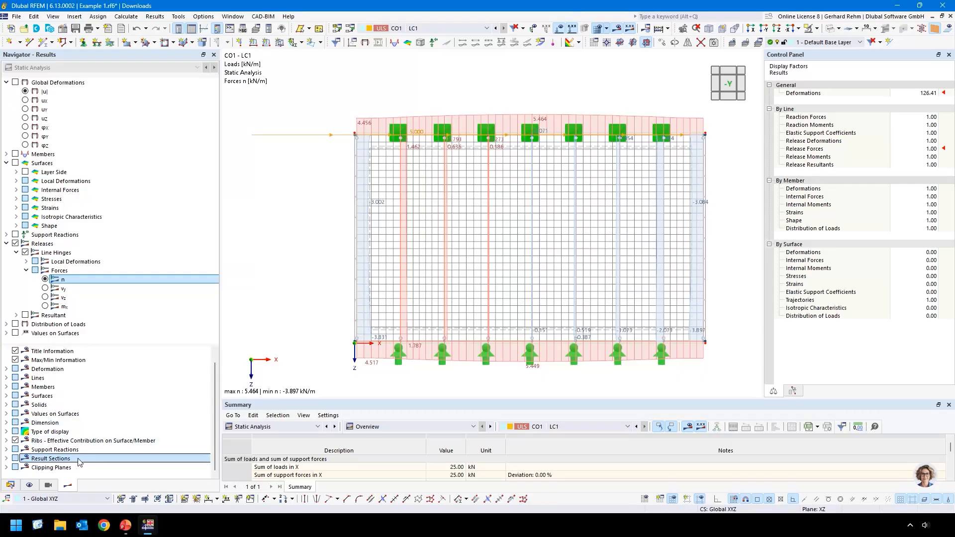
pyautogui.click(6, 459)
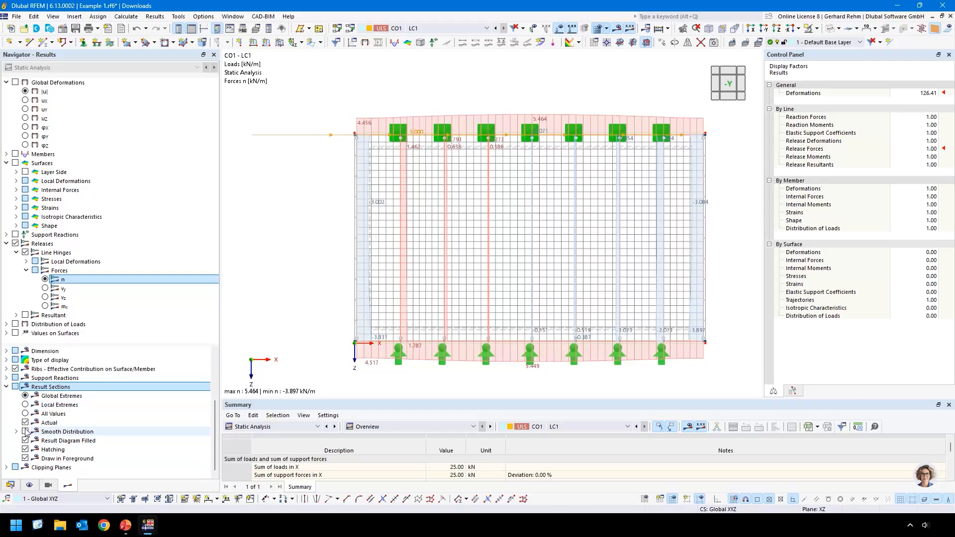
pyautogui.click(26, 432)
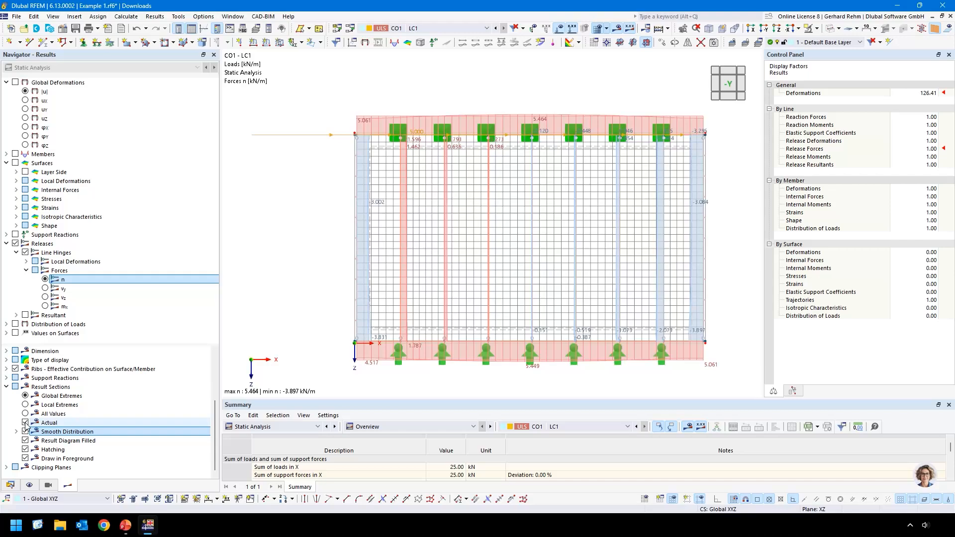
pyautogui.click(25, 423)
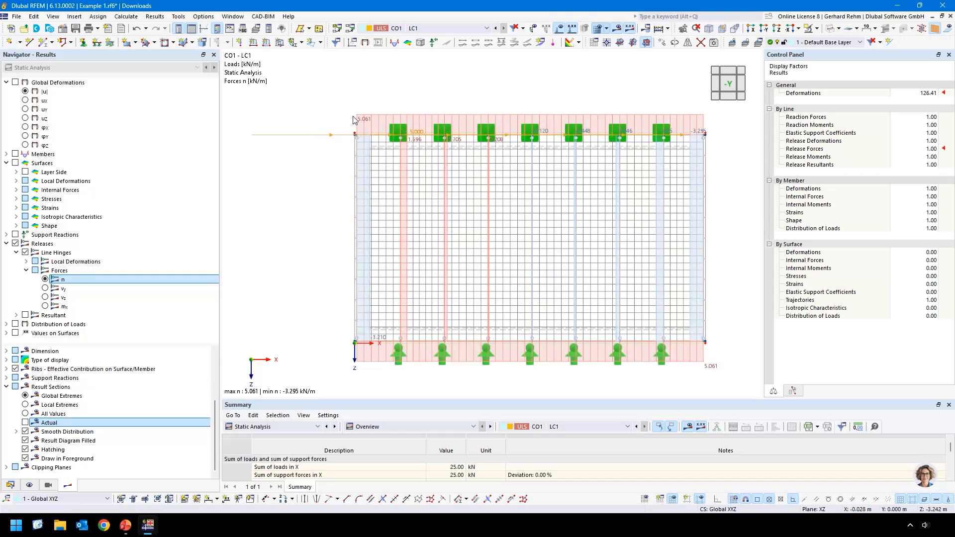
pyautogui.click(17, 432)
pyautogui.click(58, 443)
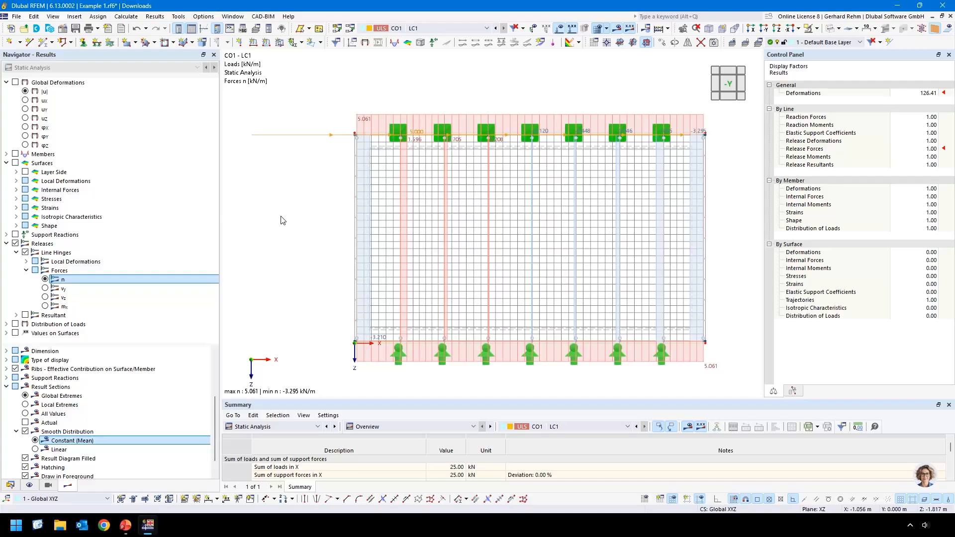
# Examine the wall's upper corner at the load's start, comparing where the member load and the line hinge forces begin.
pyautogui.scroll(6, 355, 132)
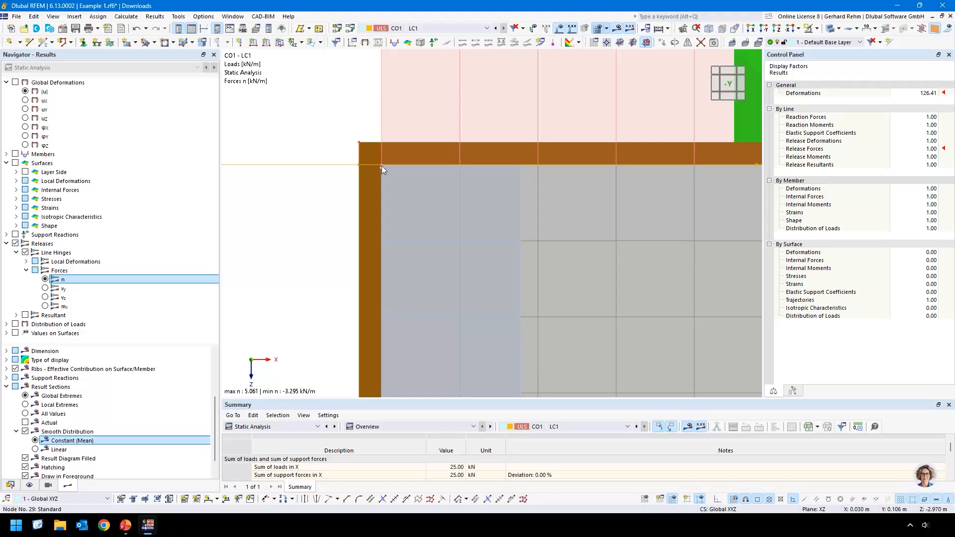
pyautogui.moveTo(381, 166)
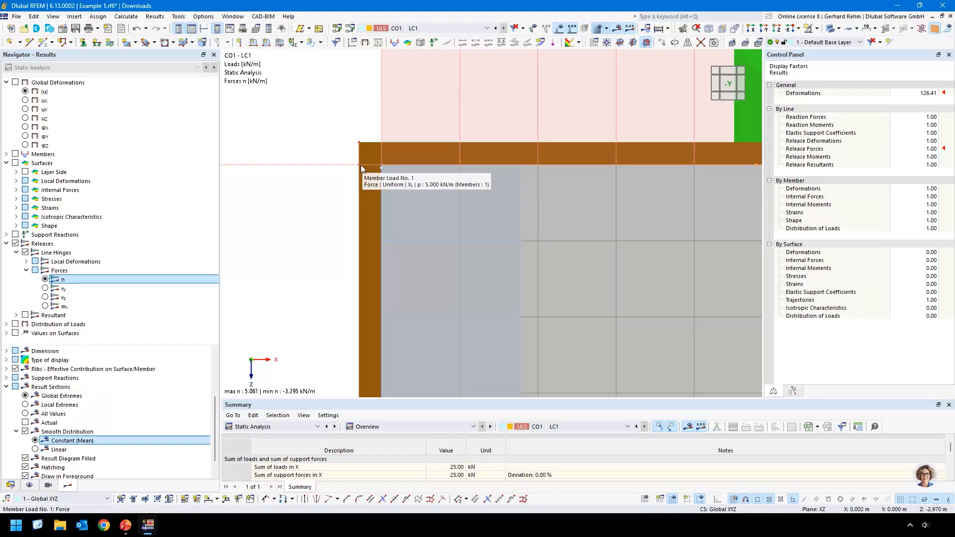
pyautogui.scroll(-3, 362, 168)
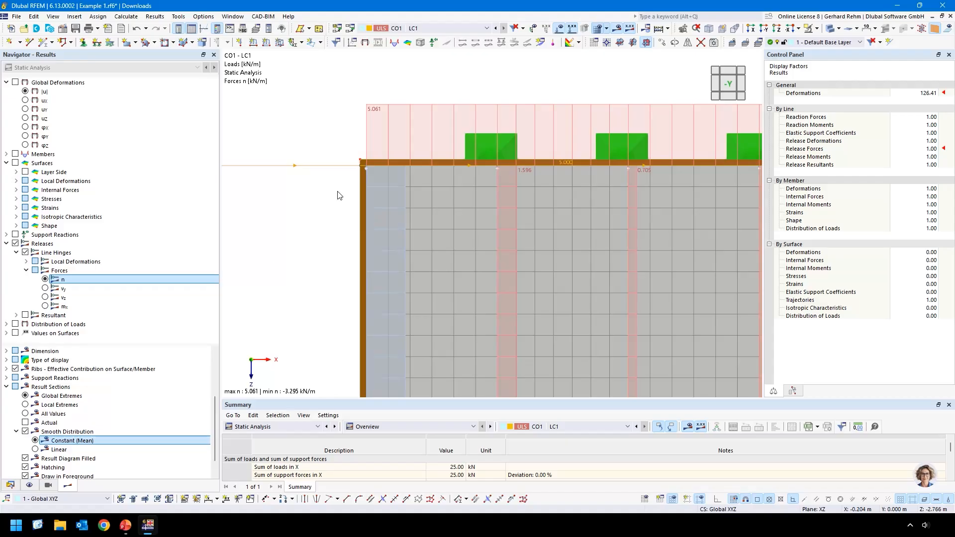
pyautogui.scroll(3, 363, 165)
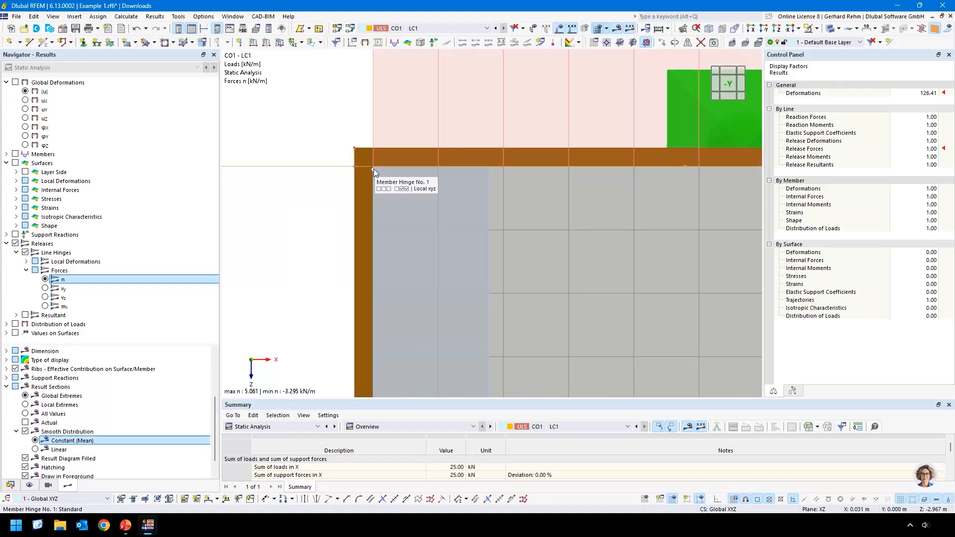
pyautogui.scroll(-5, 374, 169)
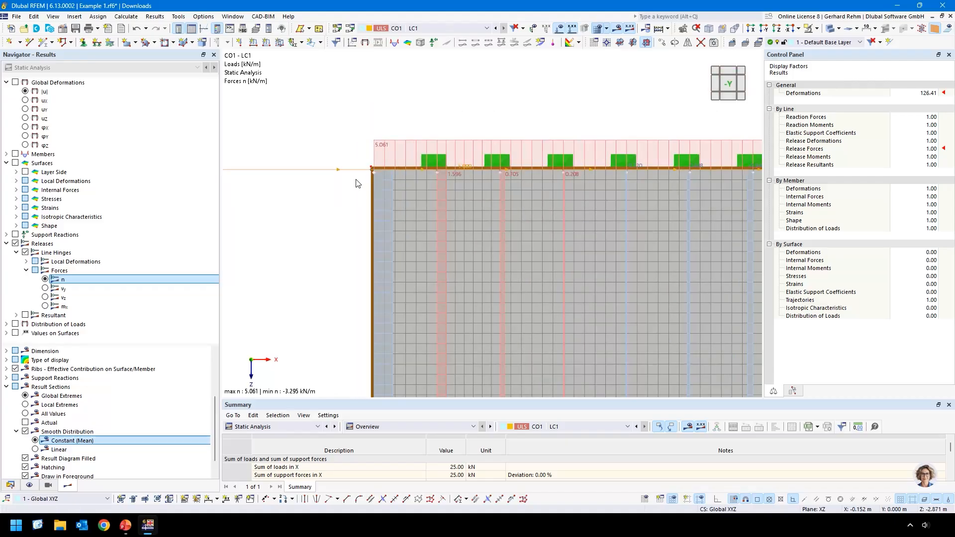
pyautogui.middleClick(337, 200)
pyautogui.middleClick(337, 201)
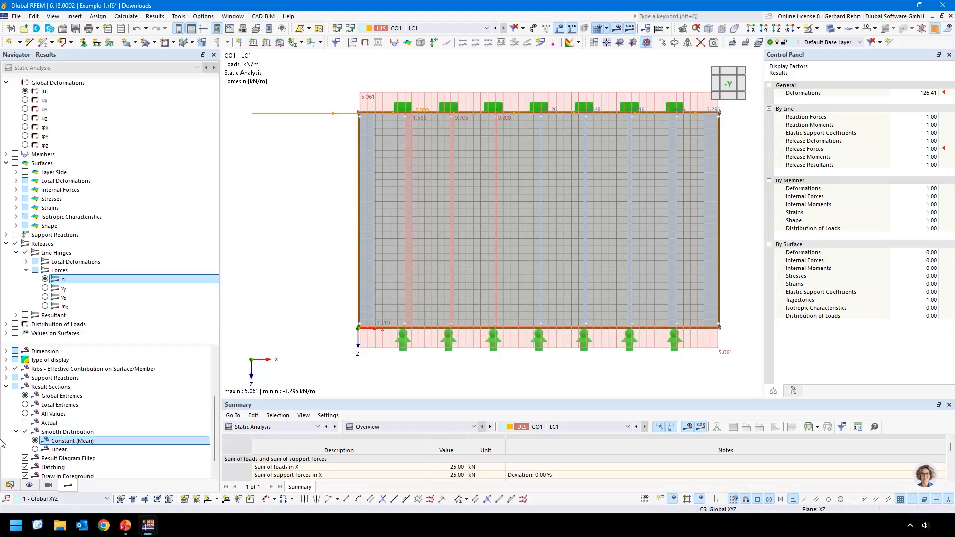
# Change the wind load on the top beam to a Varying distribution with 5 kN/m from x = 0.03 m to x = 4.97 m.
pyautogui.click(10, 485)
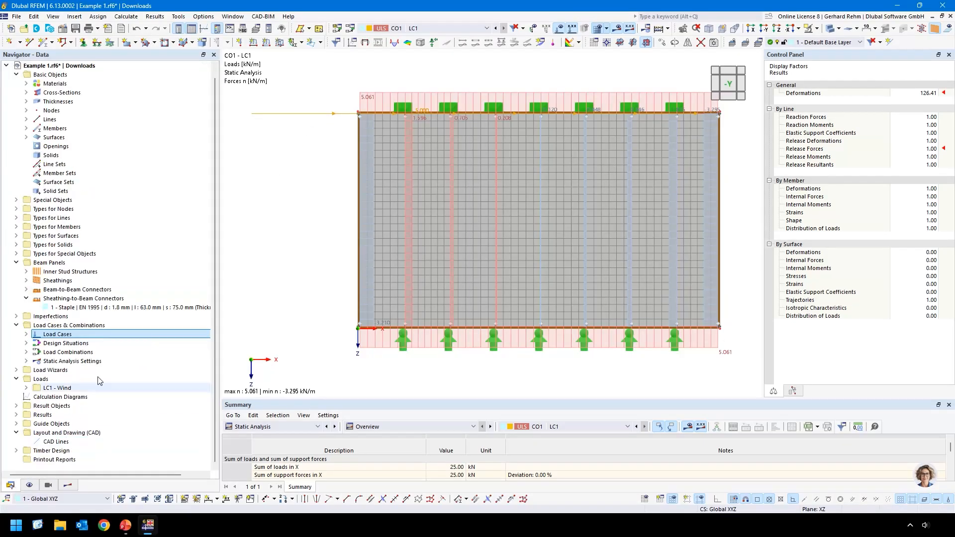
pyautogui.doubleClick(331, 114)
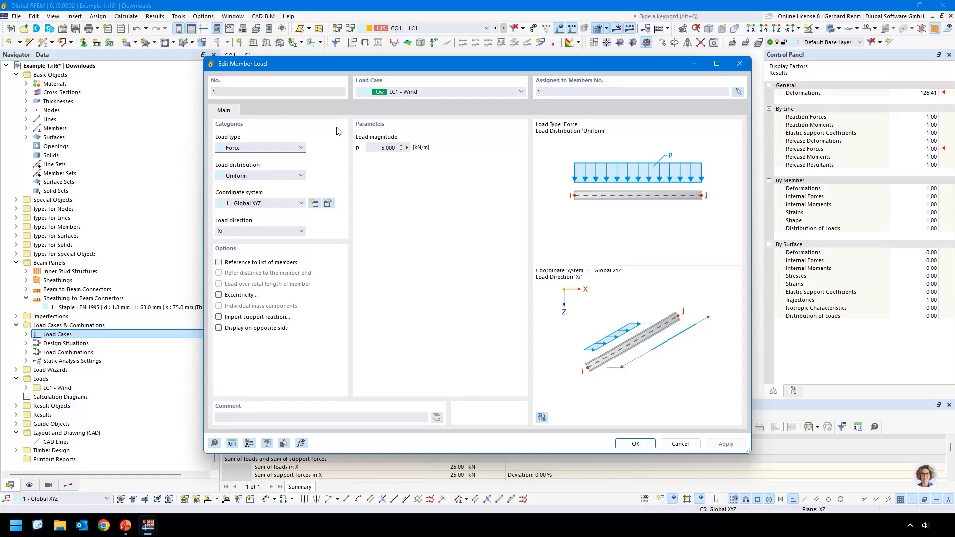
pyautogui.click(230, 177)
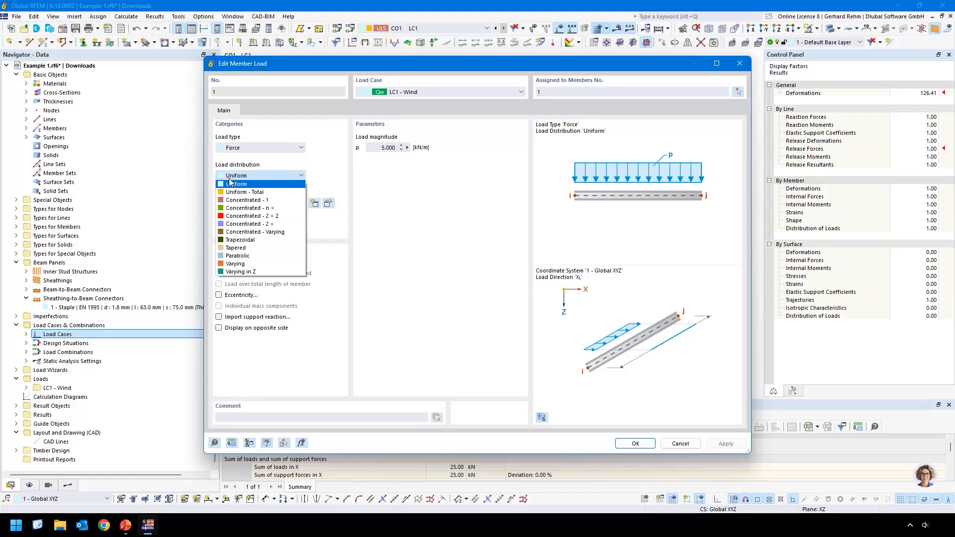
pyautogui.click(250, 265)
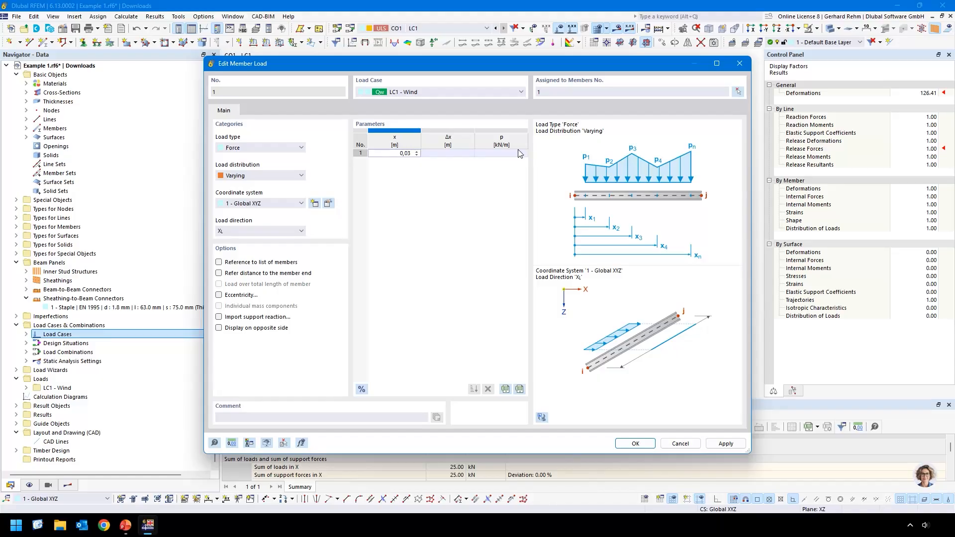
pyautogui.press('Tab')
pyautogui.press('Tab')
pyautogui.write('5')
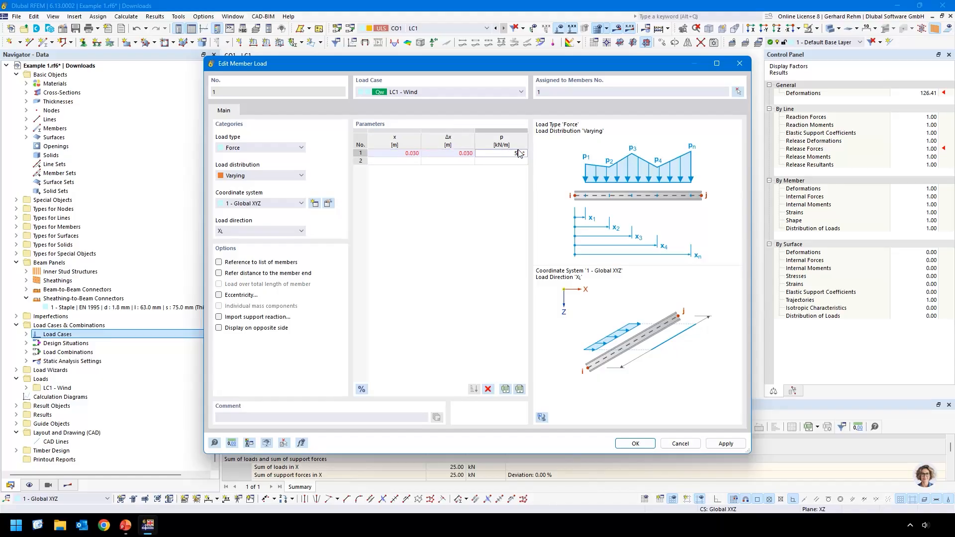
pyautogui.press('Tab')
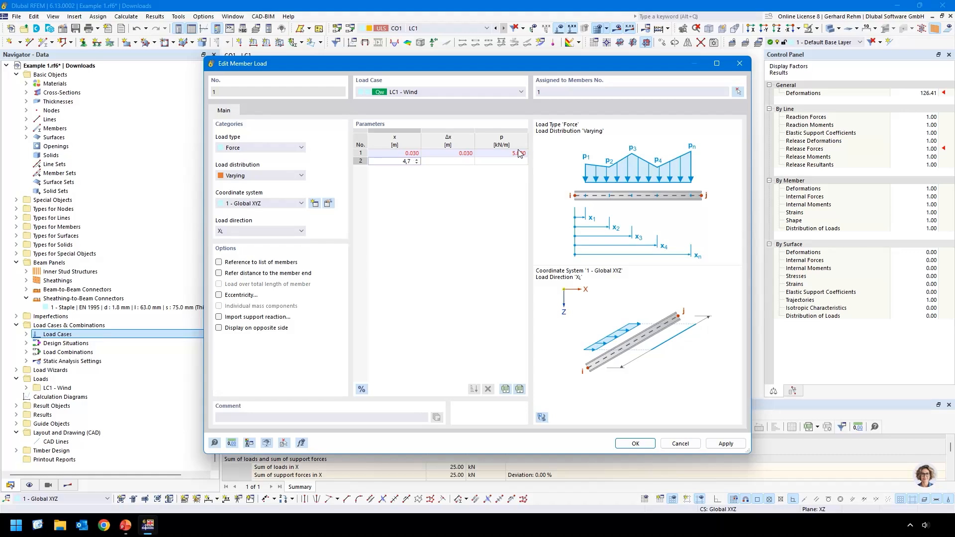
pyautogui.write('4,97')
pyautogui.press('Tab')
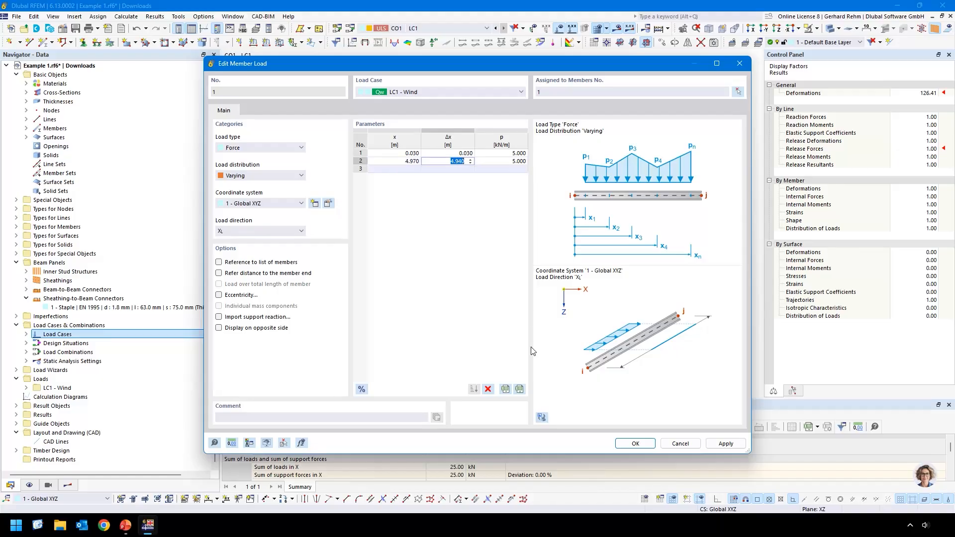
pyautogui.click(635, 444)
pyautogui.click(513, 343)
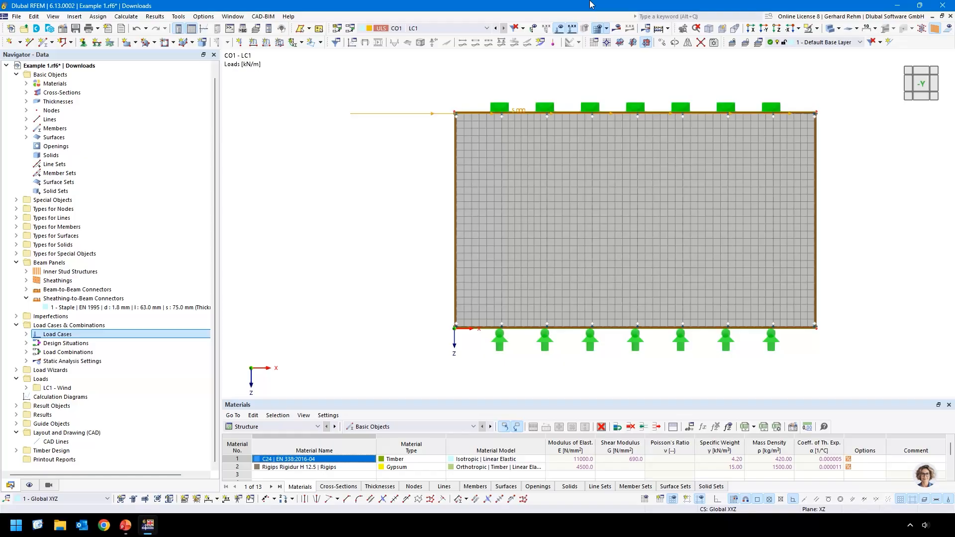
# Recalculate load combination CO1 with the modified wind load and display the line hinge forces.
pyautogui.click(616, 28)
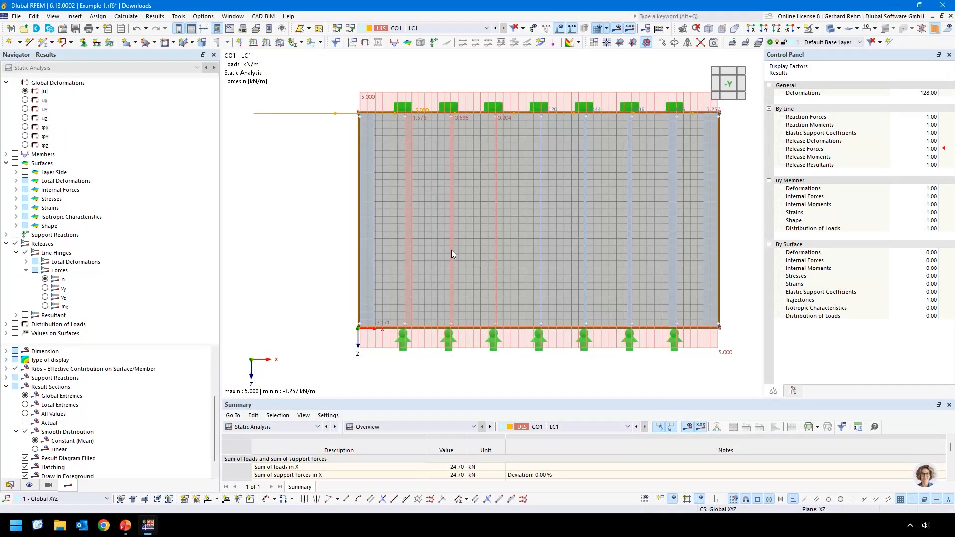
pyautogui.moveTo(288, 226); pyautogui.dragTo(251, 222, button='middle')
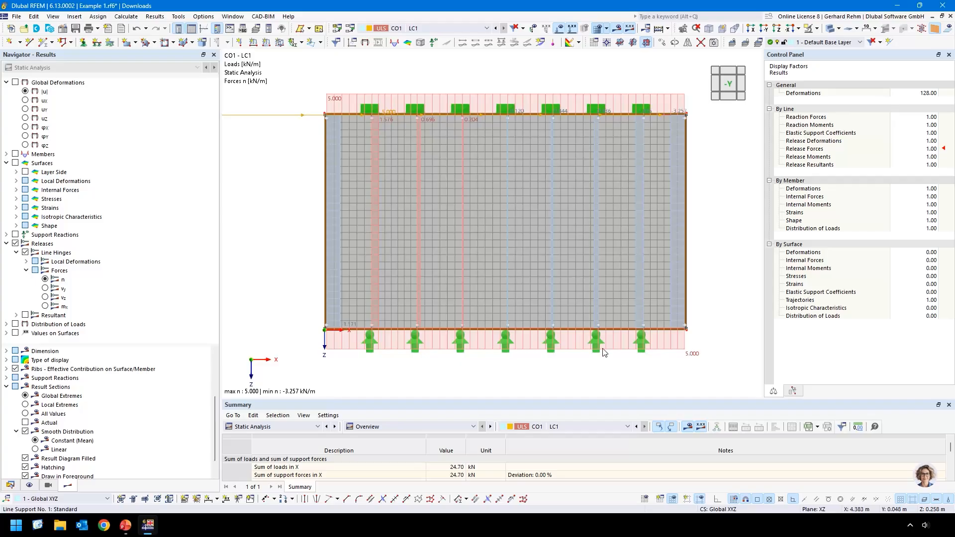
# Display the wall as a wireframe and hide the FE mesh to inspect the hinge forces along the inner studs.
pyautogui.click(828, 29)
pyautogui.click(828, 28)
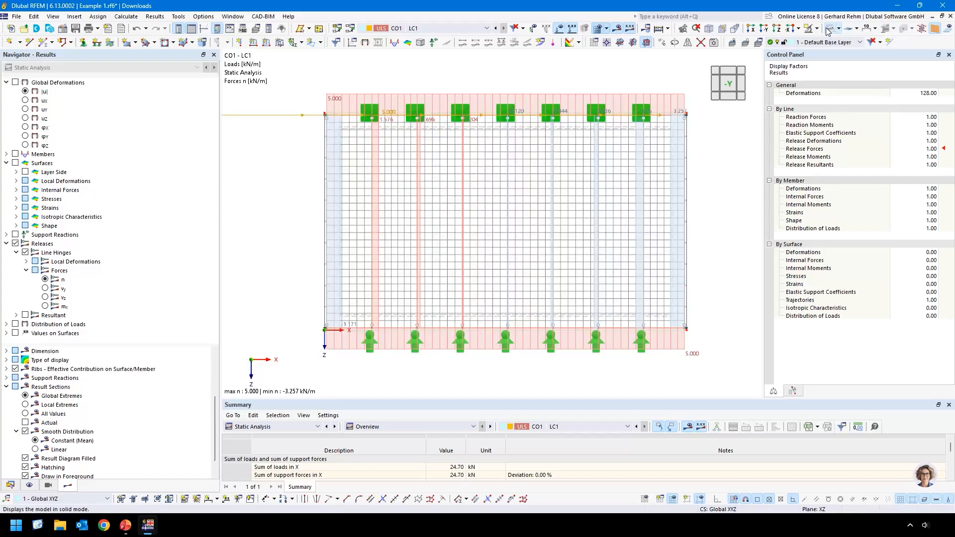
pyautogui.click(30, 485)
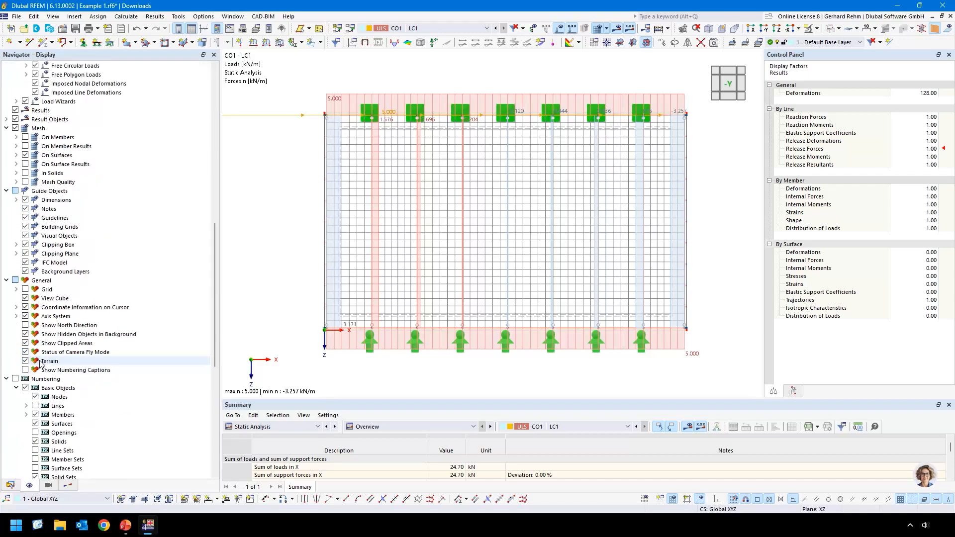
pyautogui.click(16, 127)
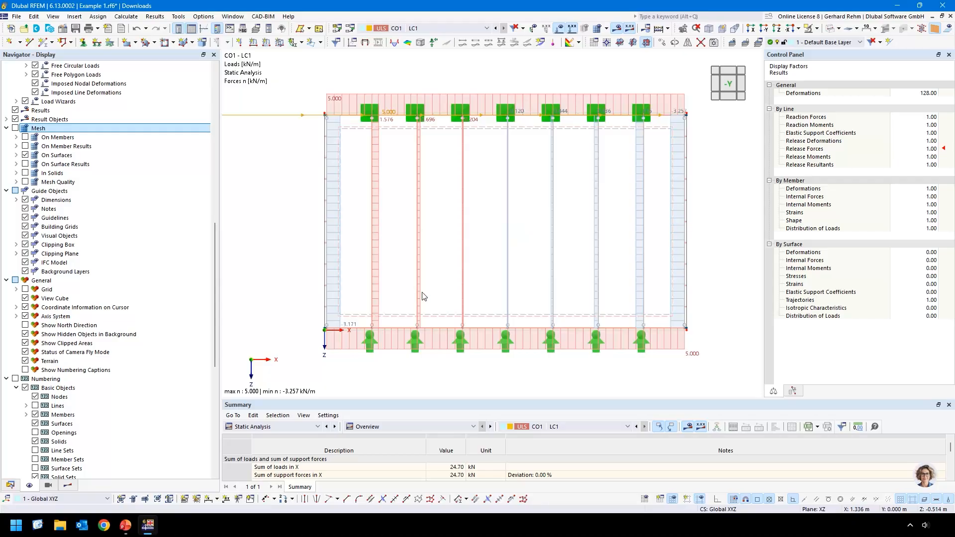
pyautogui.moveTo(419, 136)
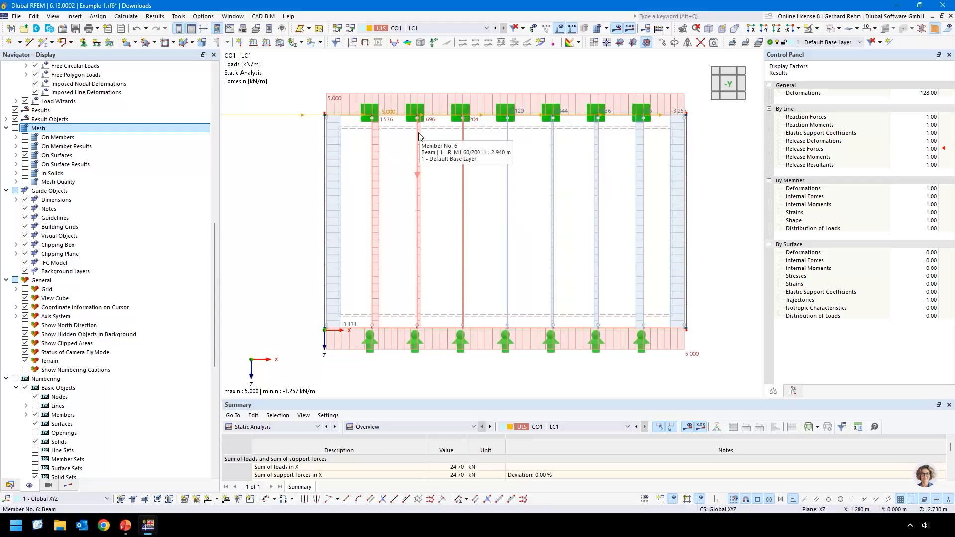
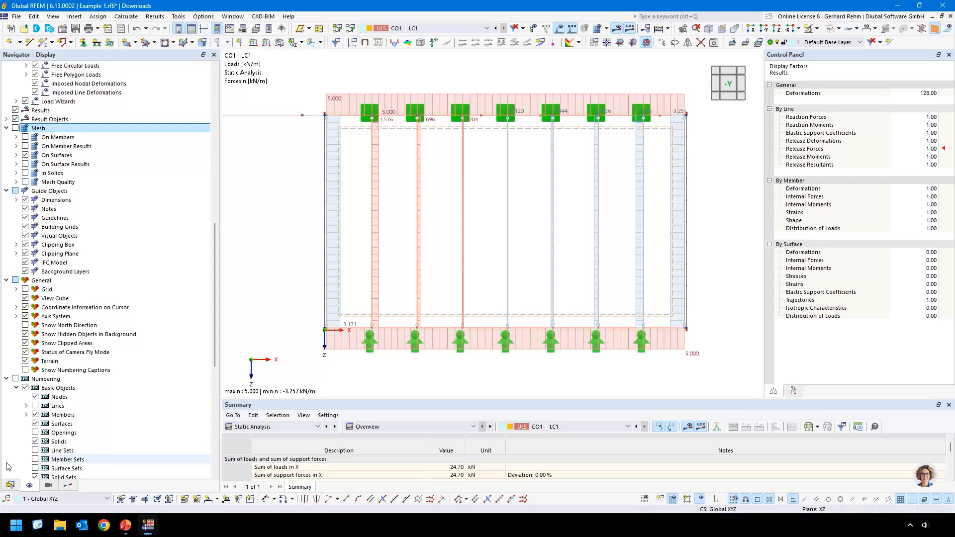
# Set the inner stud structure's distance per wall length to 6000 mm and accept deleting the existing results.
pyautogui.click(10, 486)
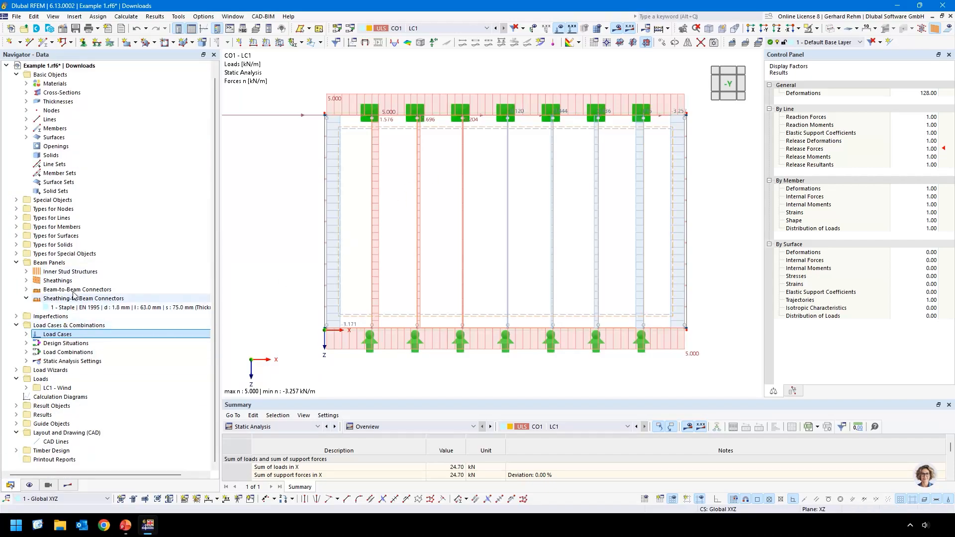
pyautogui.doubleClick(70, 271)
pyautogui.click(72, 281)
pyautogui.doubleClick(72, 281)
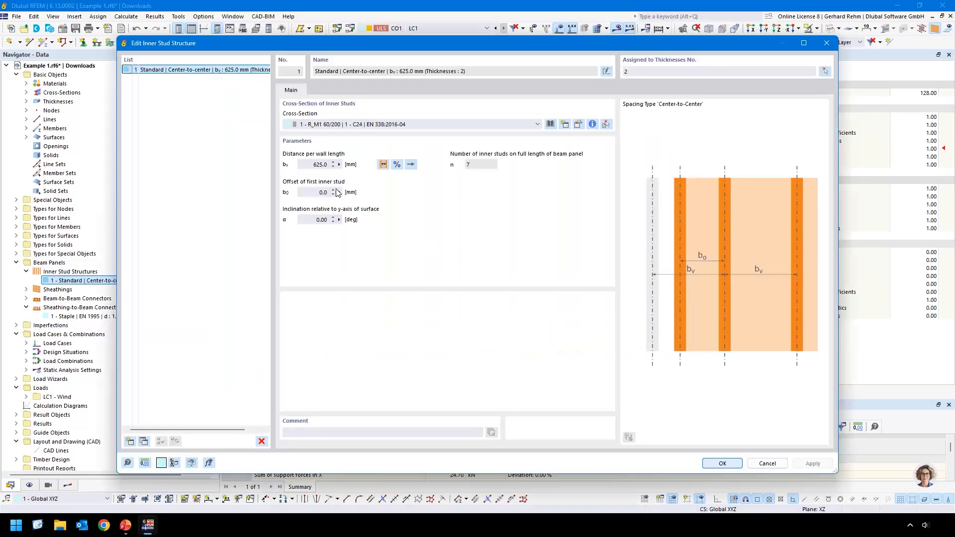
pyautogui.click(323, 164)
pyautogui.hotkey('ctrl', 'a')
pyautogui.write('6000')
pyautogui.press('Tab')
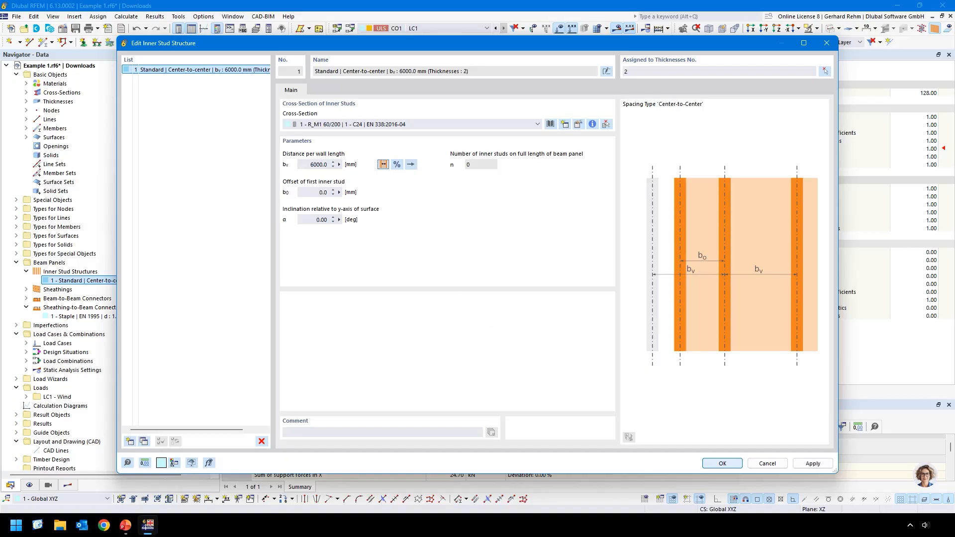
pyautogui.click(723, 464)
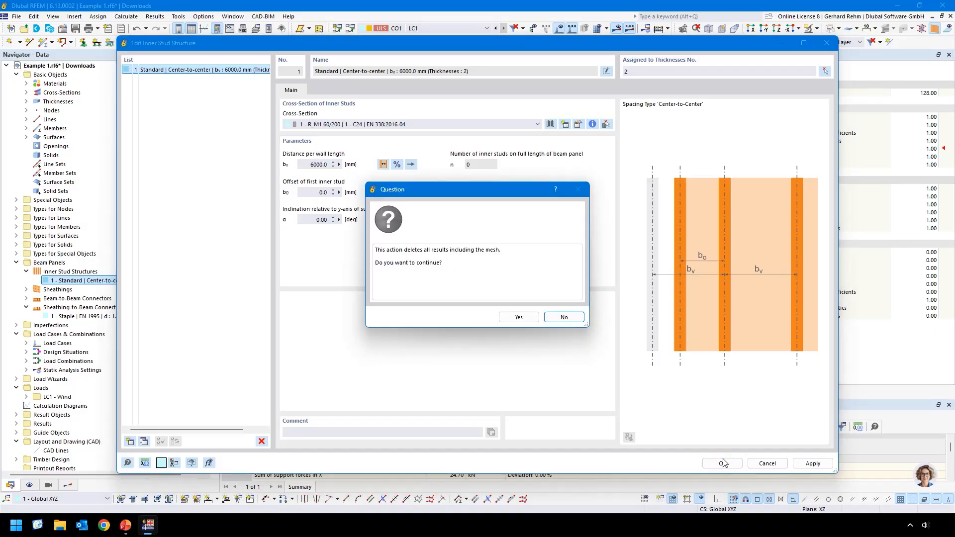
pyautogui.click(536, 317)
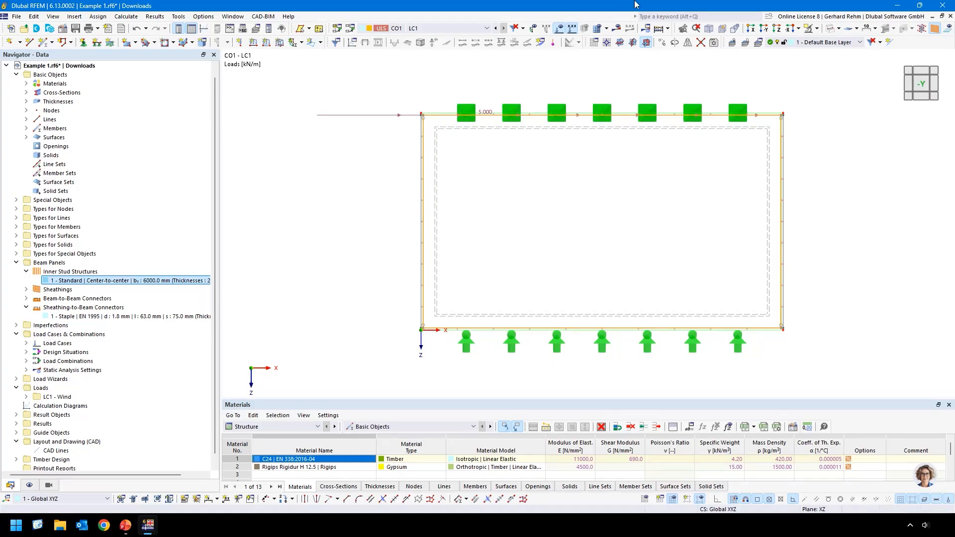
# Try to recalculate the wall without inner studs.
pyautogui.click(618, 28)
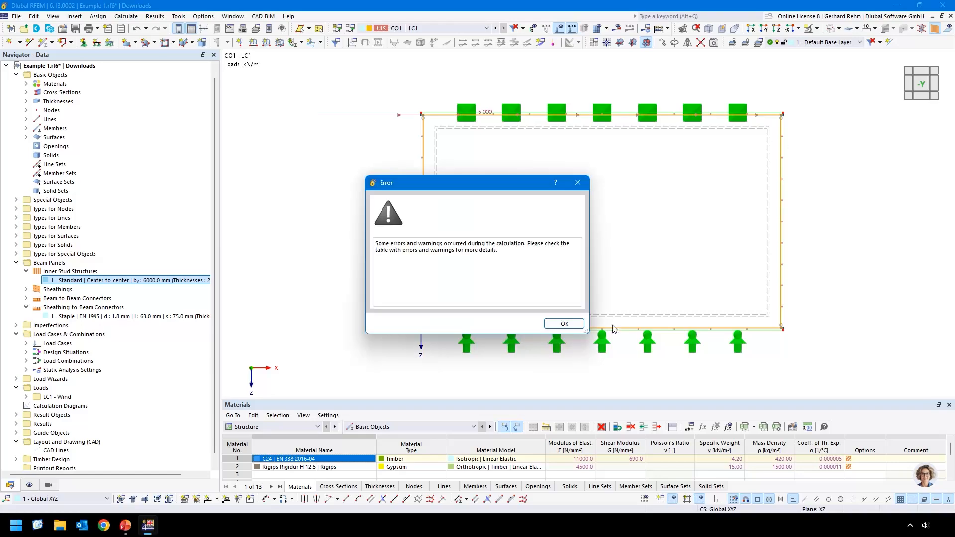
pyautogui.click(563, 325)
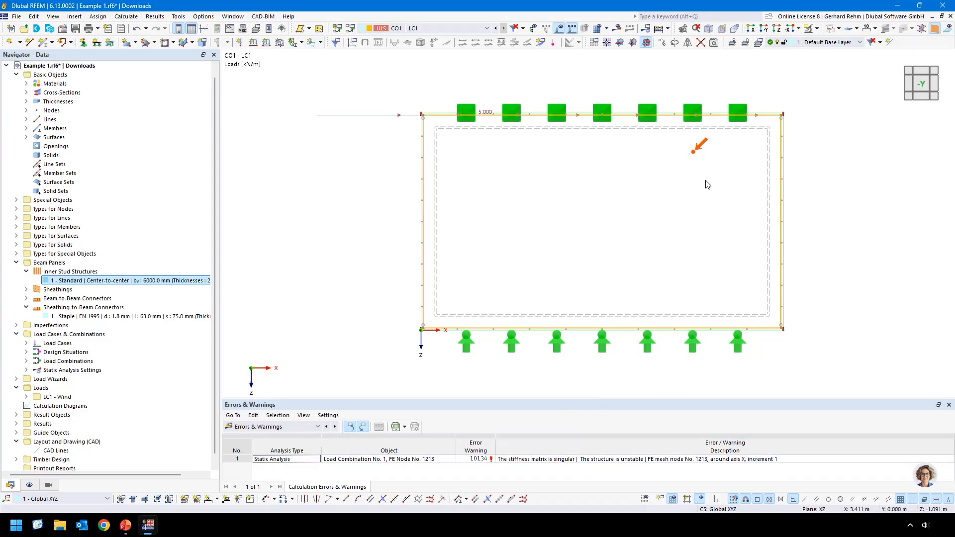
# Display the wall as a rendered solid model and inspect the definition of the 12.5 mm Rigips Rigidur H sheathing thickness.
pyautogui.click(830, 28)
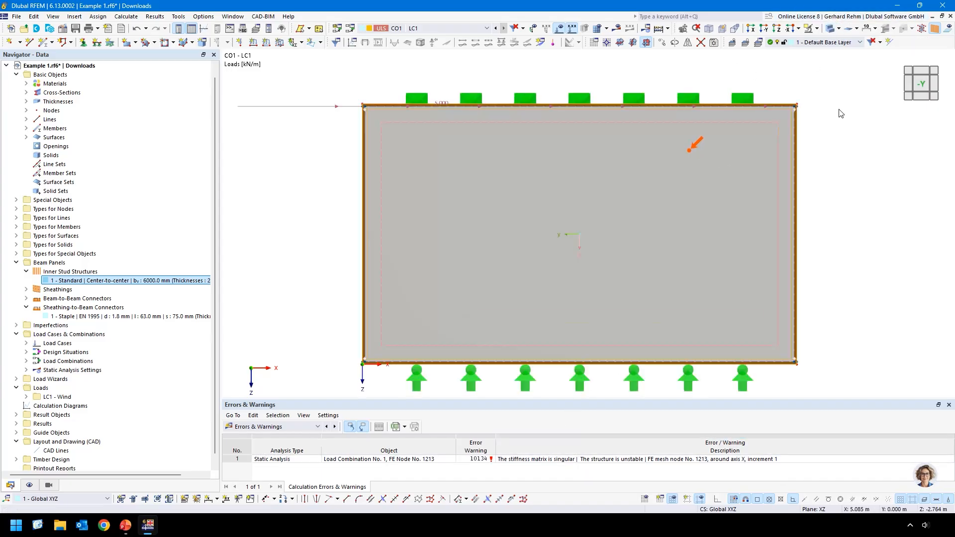
pyautogui.scroll(1, 625, 181)
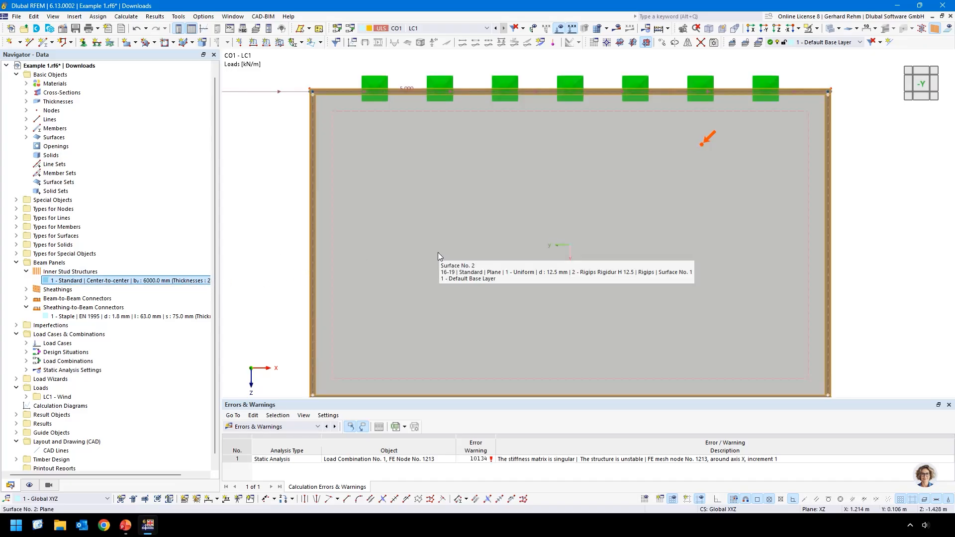
pyautogui.click(26, 84)
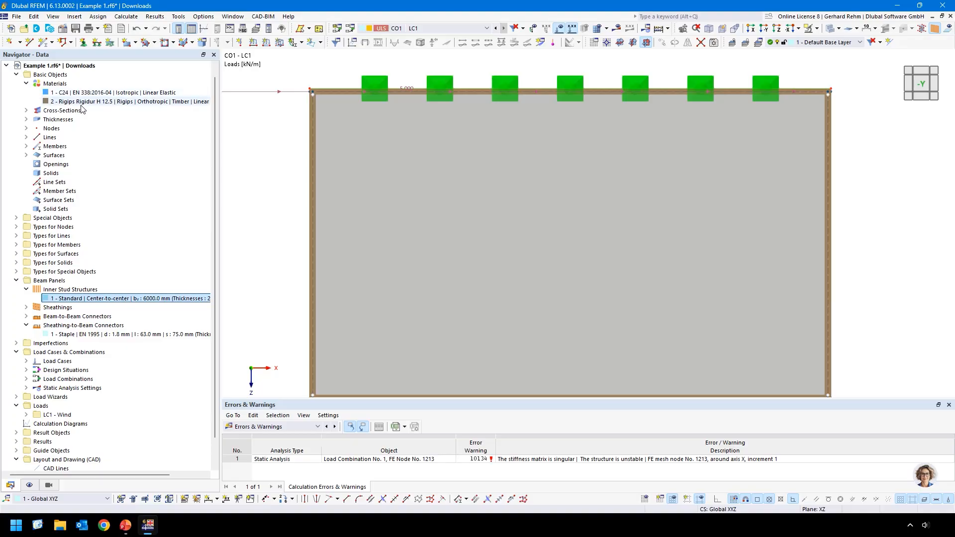
pyautogui.doubleClick(55, 120)
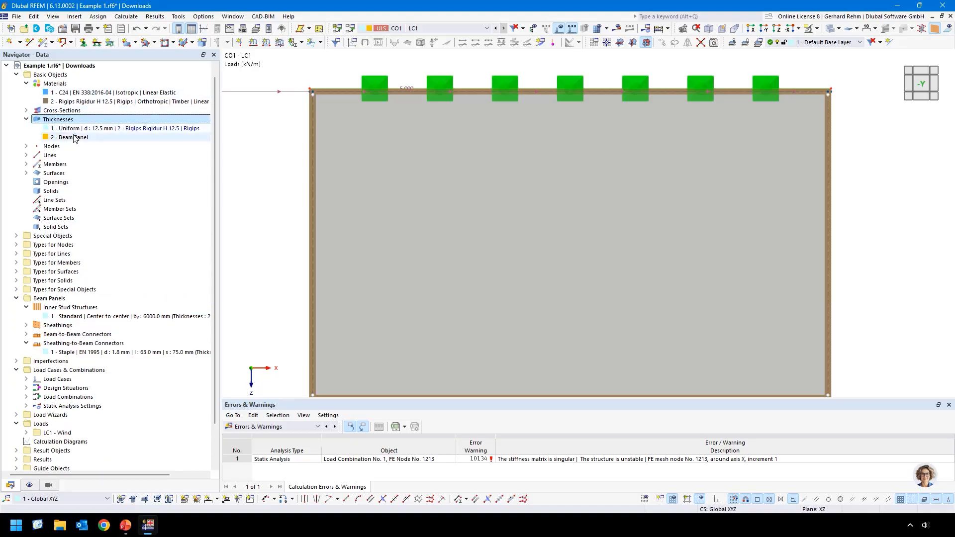
pyautogui.click(70, 129)
pyautogui.click(228, 167)
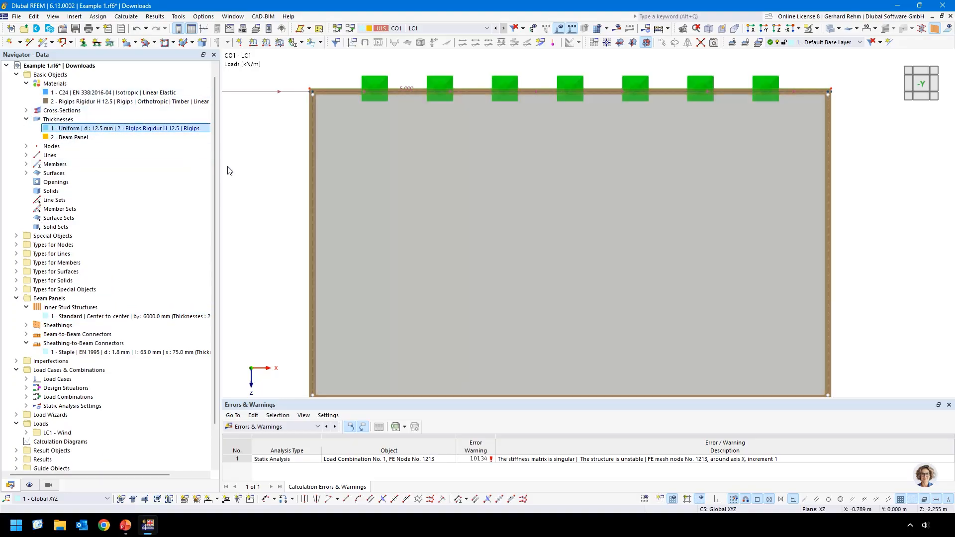
pyautogui.scroll(-2, 228, 170)
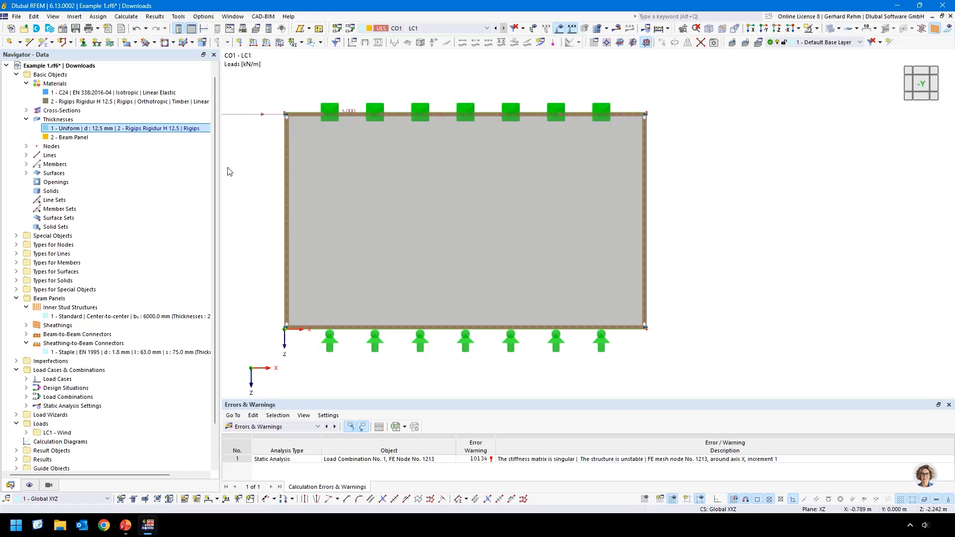
pyautogui.doubleClick(158, 128)
pyautogui.click(734, 457)
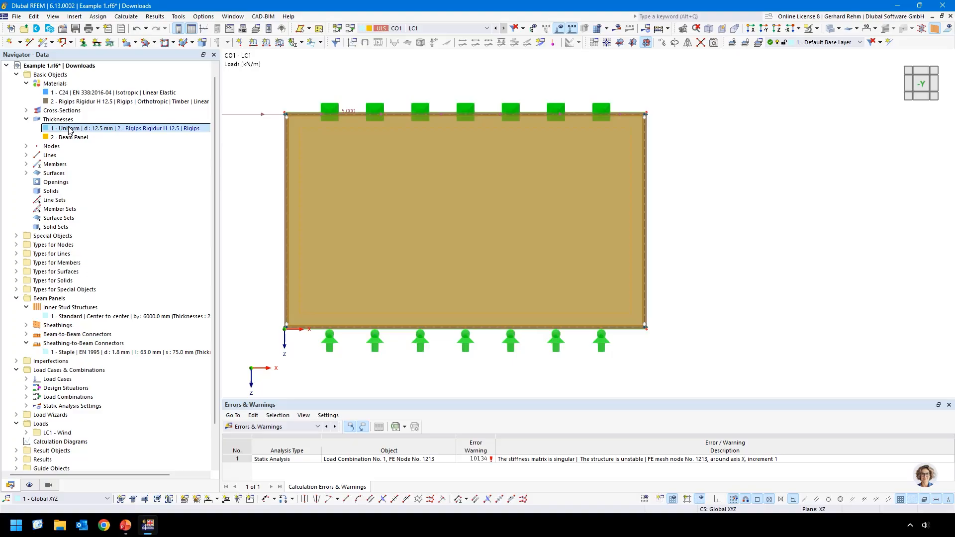
# Switch the active loading to load case LC1 Wind.
pyautogui.click(431, 28)
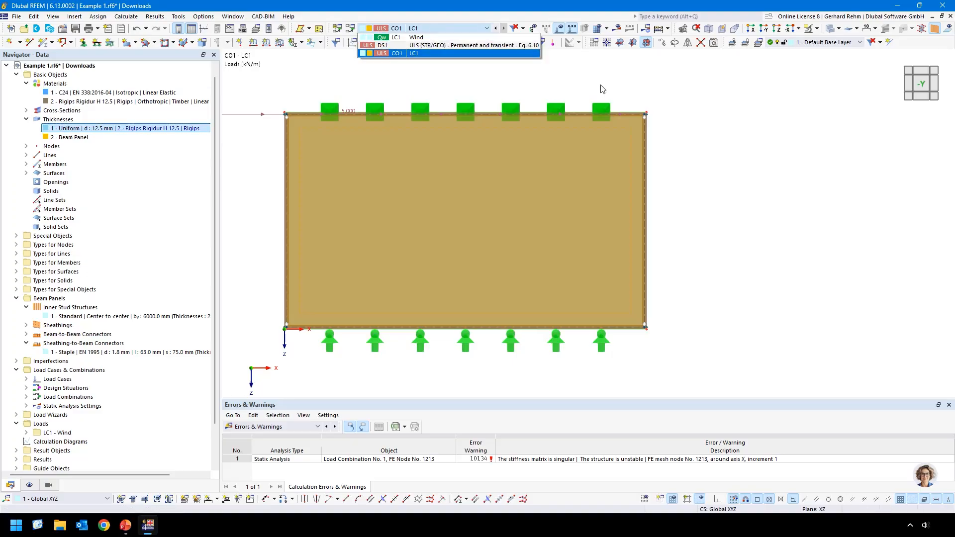
pyautogui.click(736, 213)
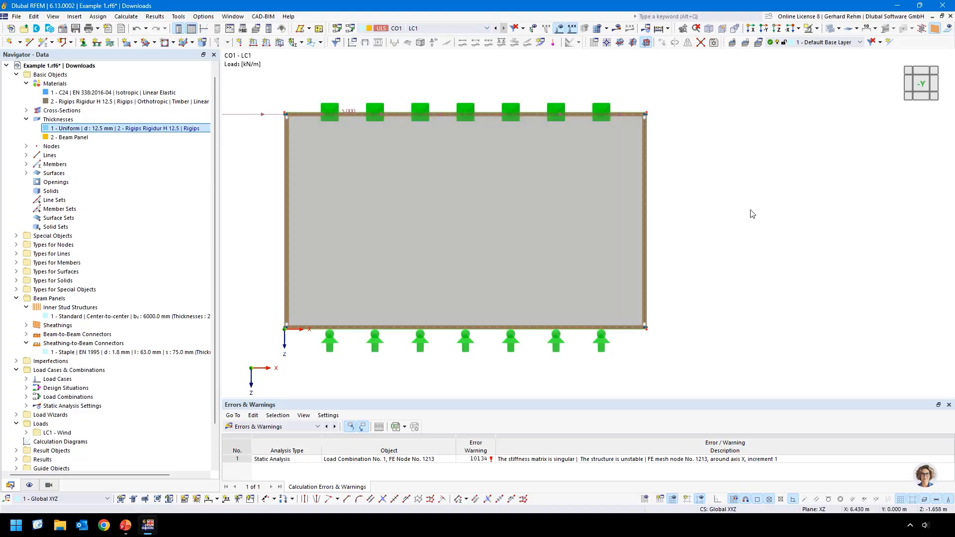
pyautogui.click(402, 30)
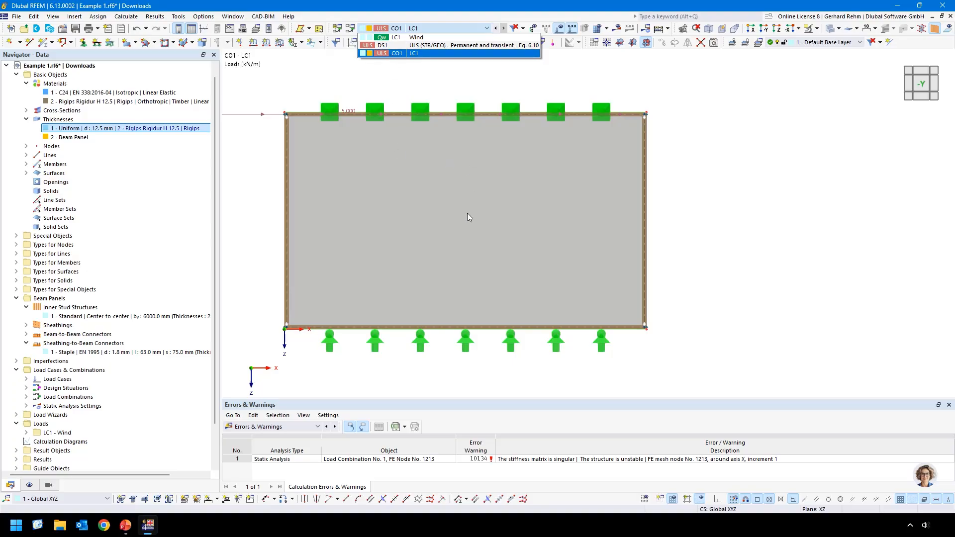
pyautogui.click(421, 38)
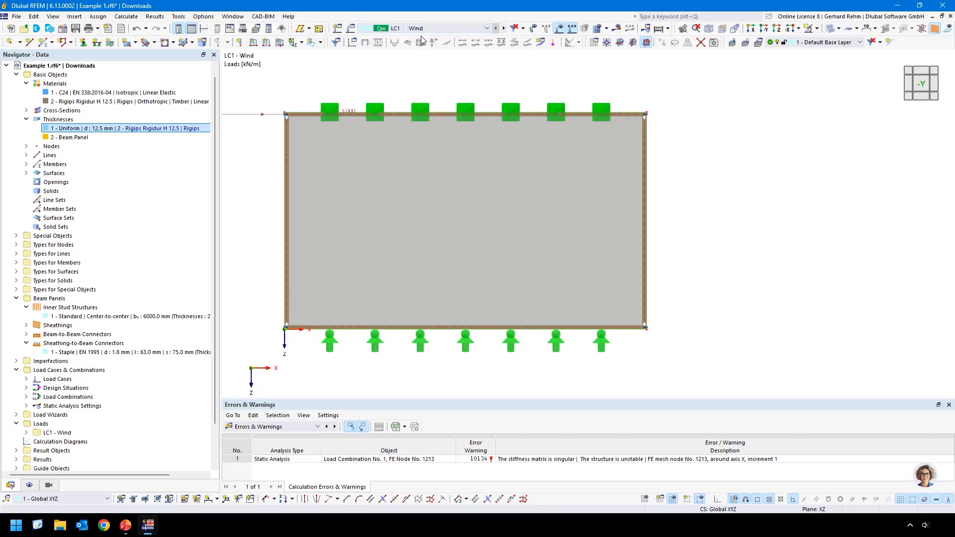
# Check the static analysis settings of load case LC1 and load combination CO1 without changing them.
pyautogui.click(51, 380)
pyautogui.doubleClick(51, 381)
pyautogui.doubleClick(55, 388)
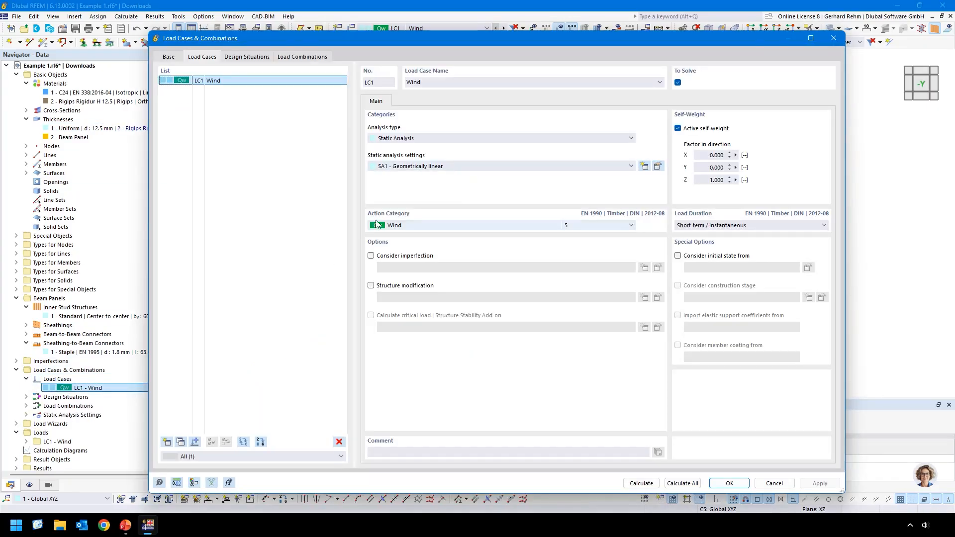
pyautogui.click(284, 55)
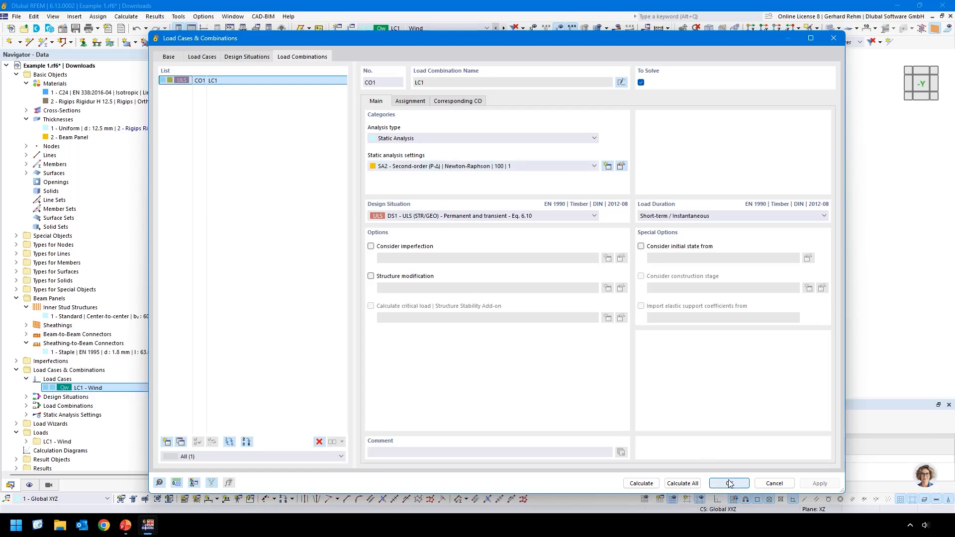
pyautogui.click(768, 482)
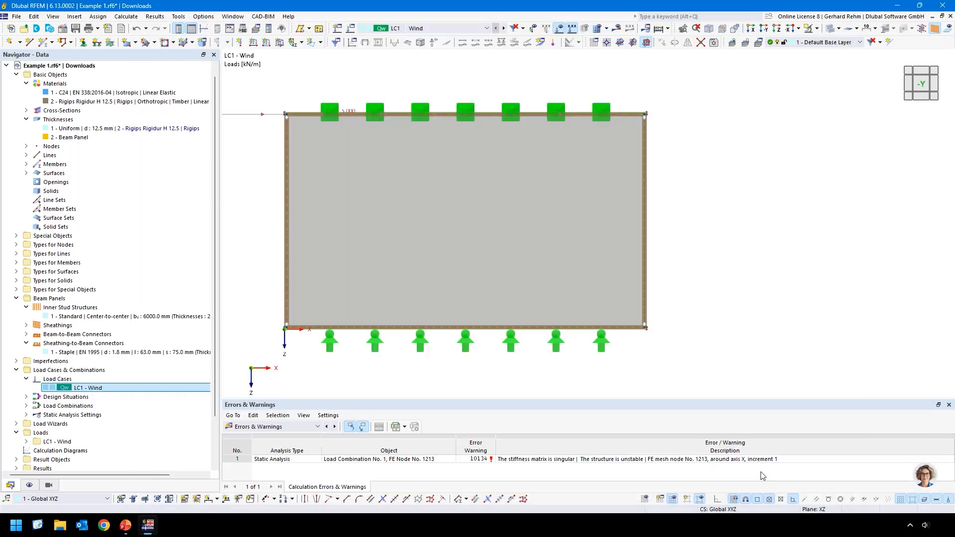
# Calculate LC1 and compare its line hinge forces n along the wall edges with the ideal shear panel slide in PowerPoint.
pyautogui.click(617, 28)
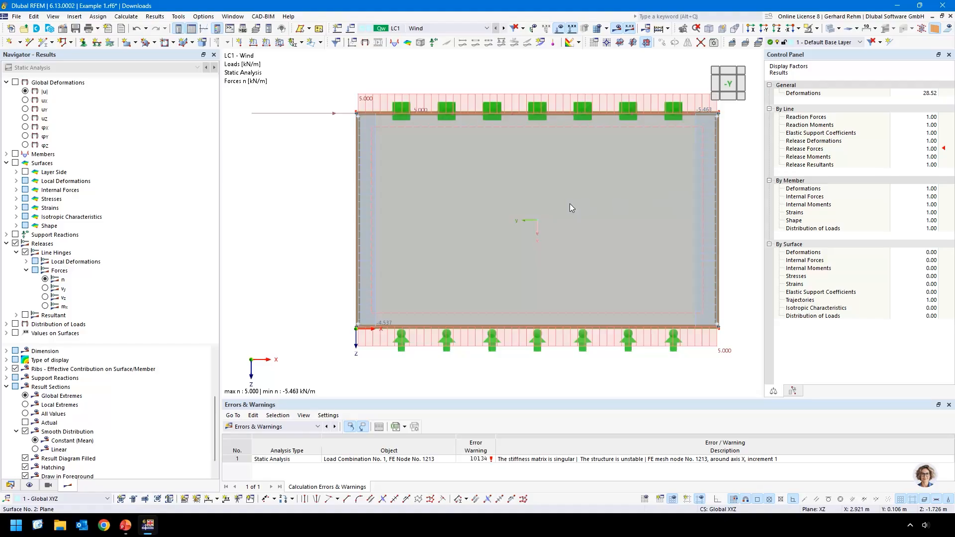
pyautogui.scroll(-1, 571, 206)
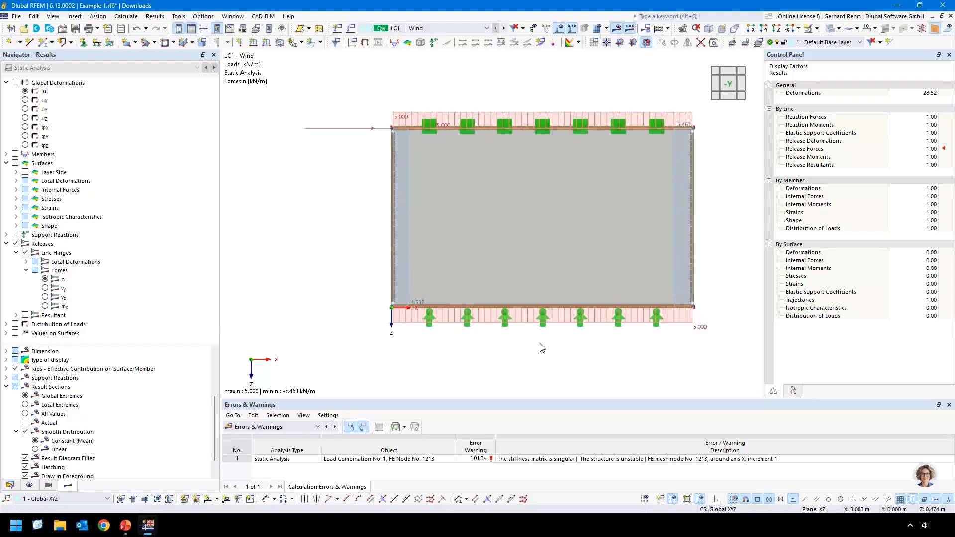
pyautogui.scroll(5, 392, 140)
pyautogui.scroll(-4, 396, 122)
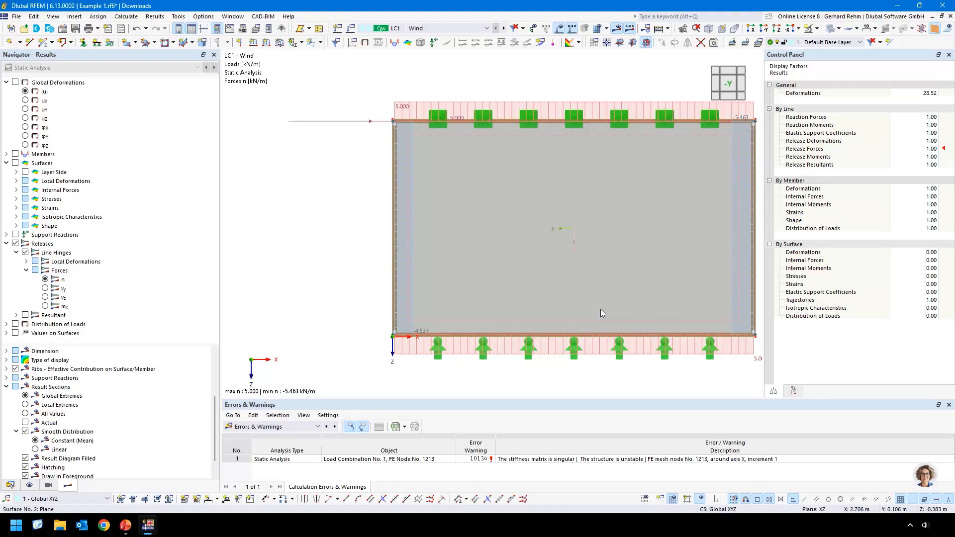
pyautogui.moveTo(601, 309); pyautogui.dragTo(515, 301, button='middle')
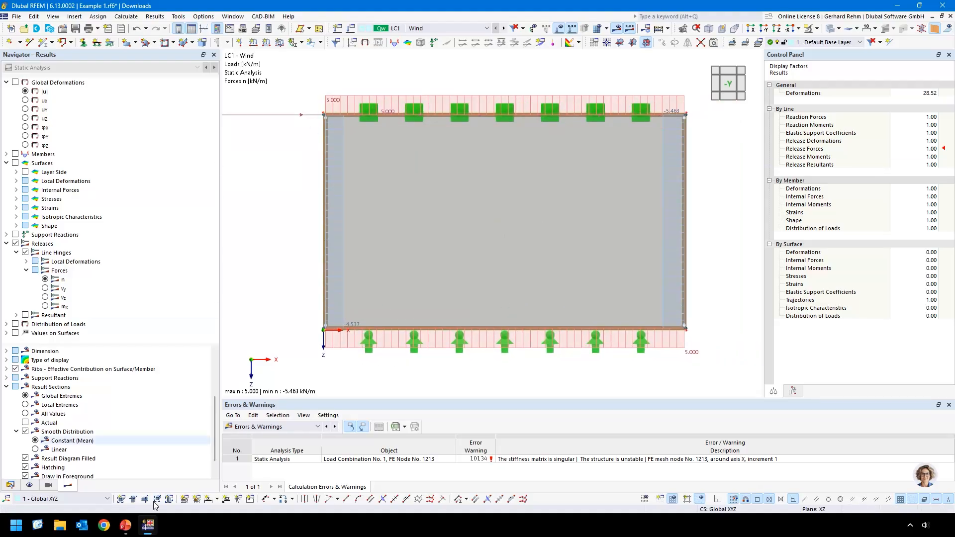
pyautogui.click(125, 524)
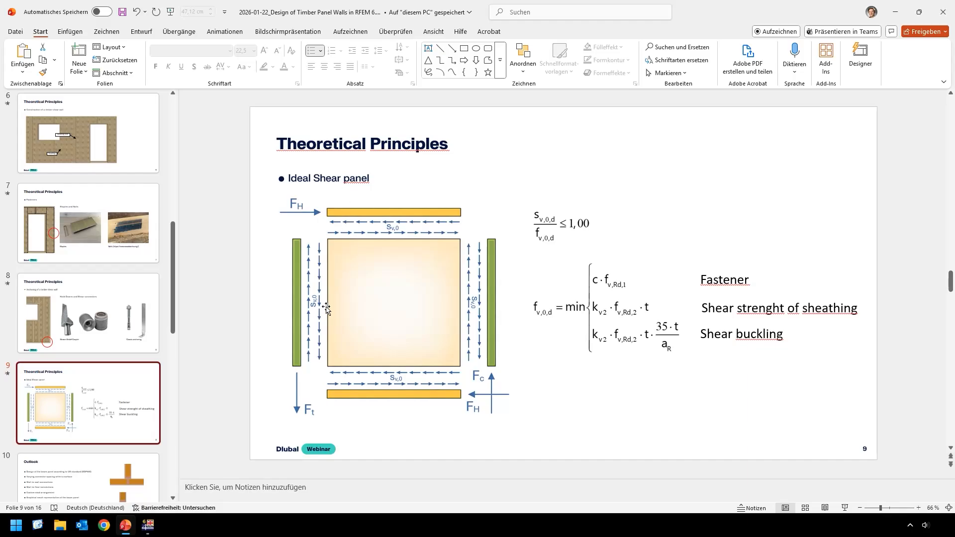
# Switch back to RFEM and undo the last inner stud spacing change.
pyautogui.click(148, 525)
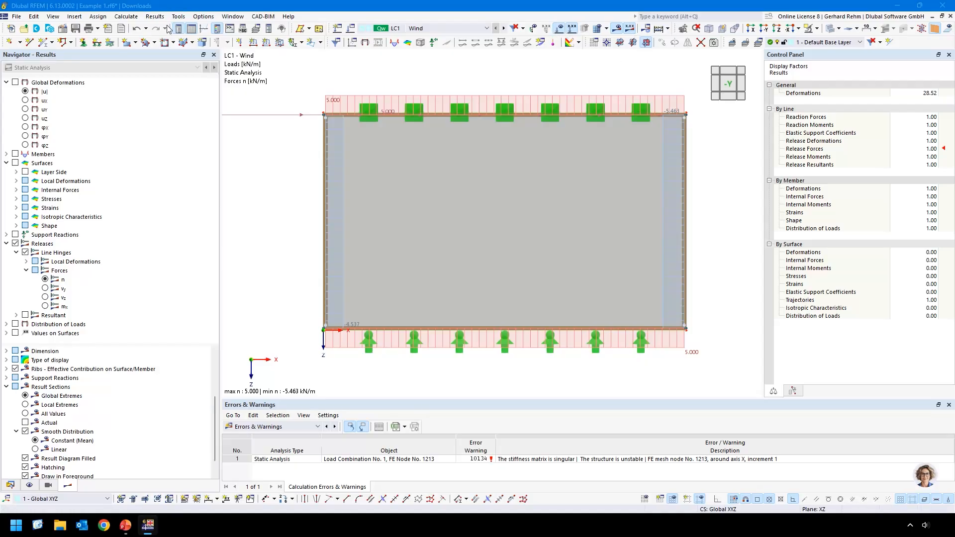
pyautogui.hotkey('ctrl', 'z')
pyautogui.click(519, 317)
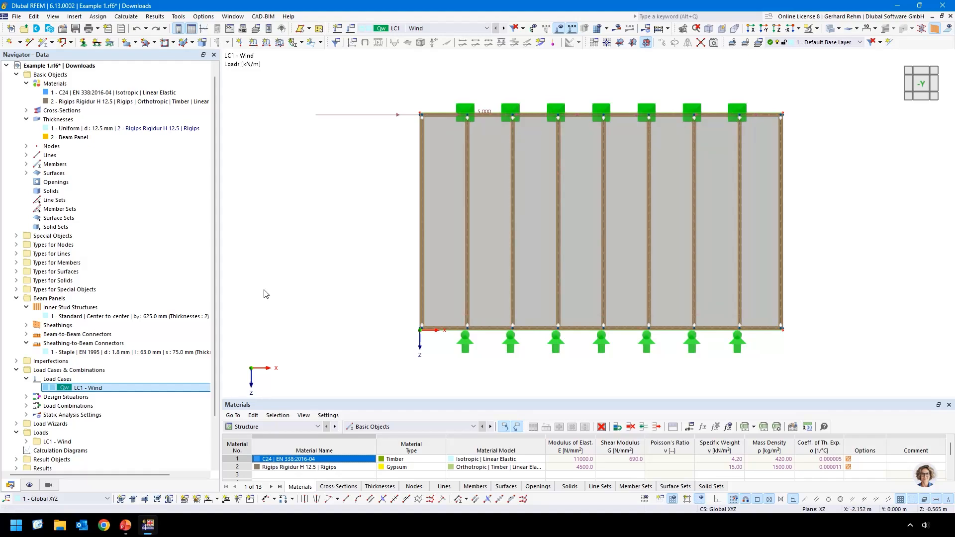
# Open the wall's sheathing definition and preview pattern Case 2, examining its sheathing unit width and first full-width unit offset.
pyautogui.click(26, 326)
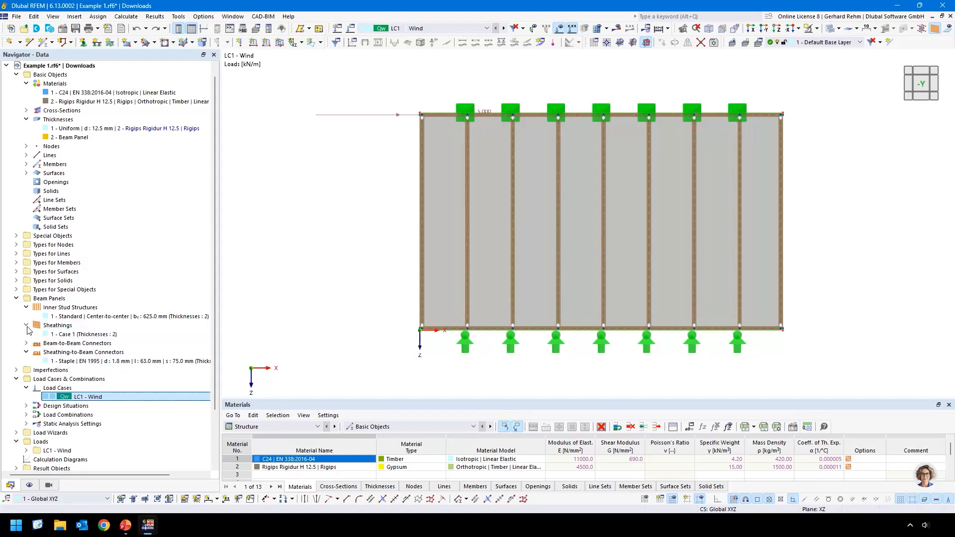
pyautogui.doubleClick(82, 335)
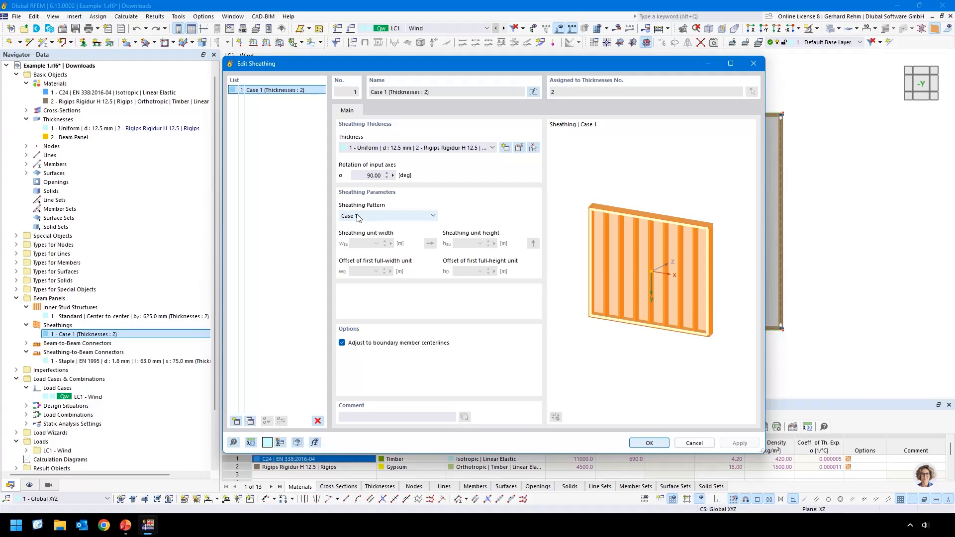
pyautogui.click(377, 215)
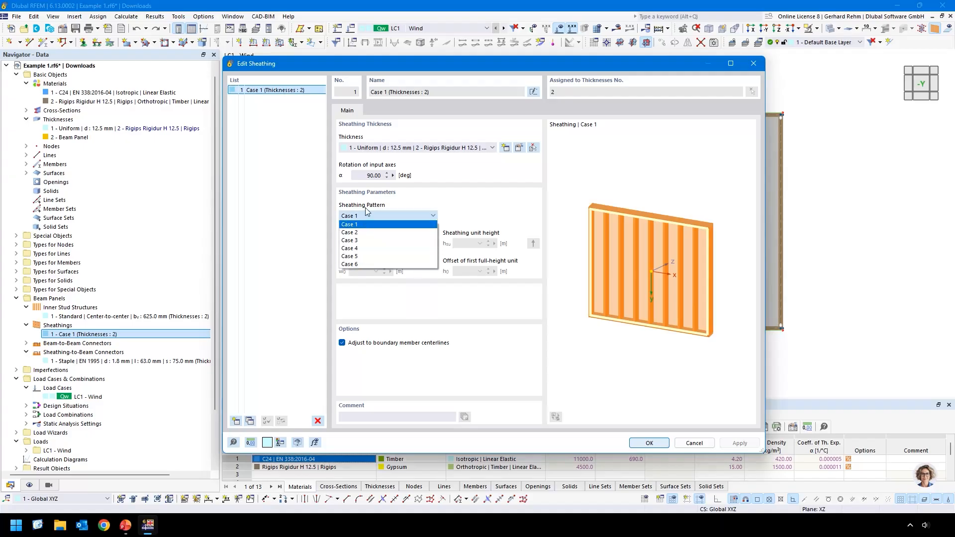
pyautogui.click(364, 216)
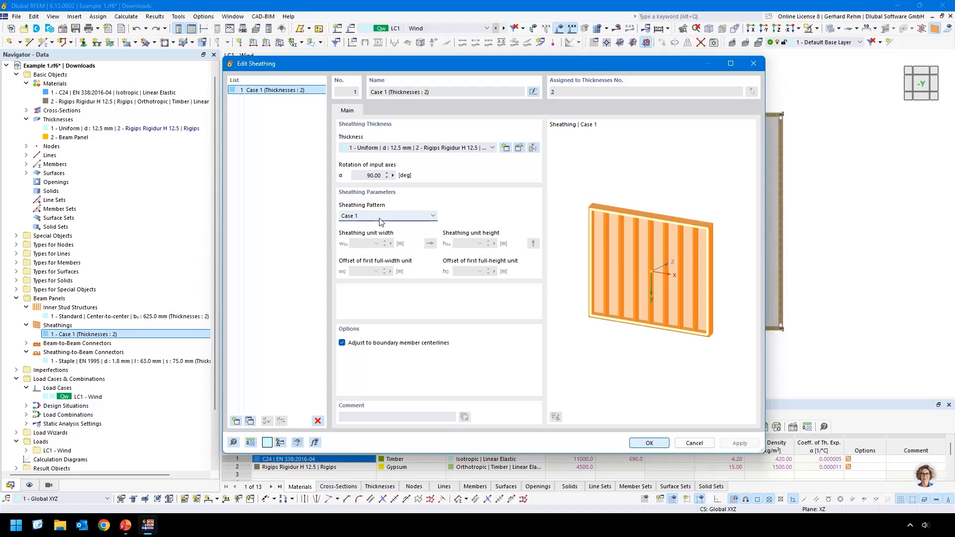
pyautogui.scroll(-1, 380, 221)
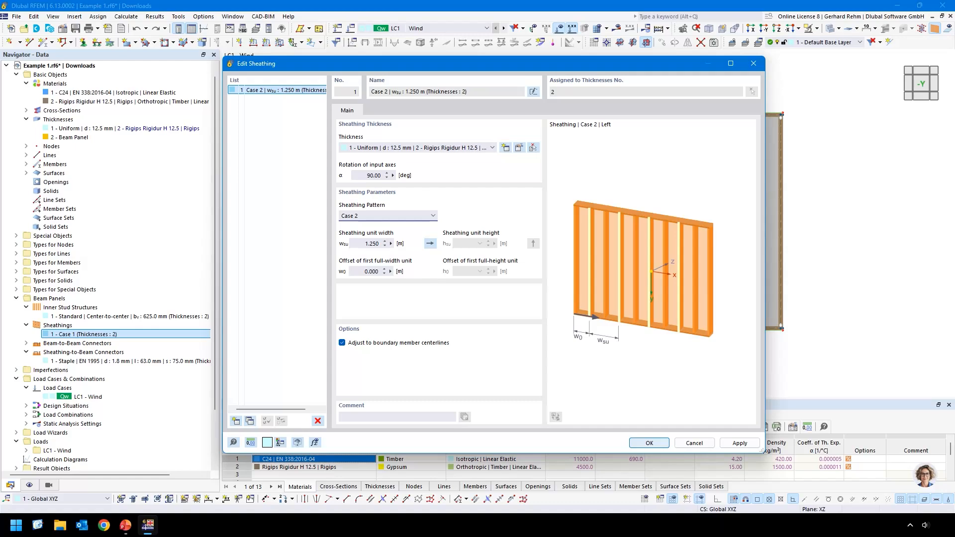
pyautogui.doubleClick(373, 244)
pyautogui.doubleClick(371, 271)
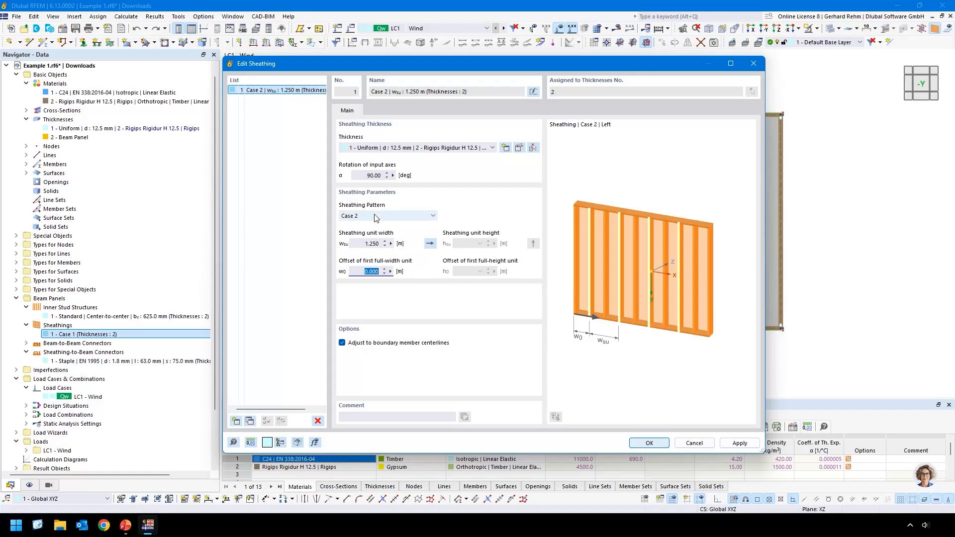
# Step through sheathing patterns Case 3 to Case 6 and examine how each arranges the panel joints.
pyautogui.scroll(-1, 376, 218)
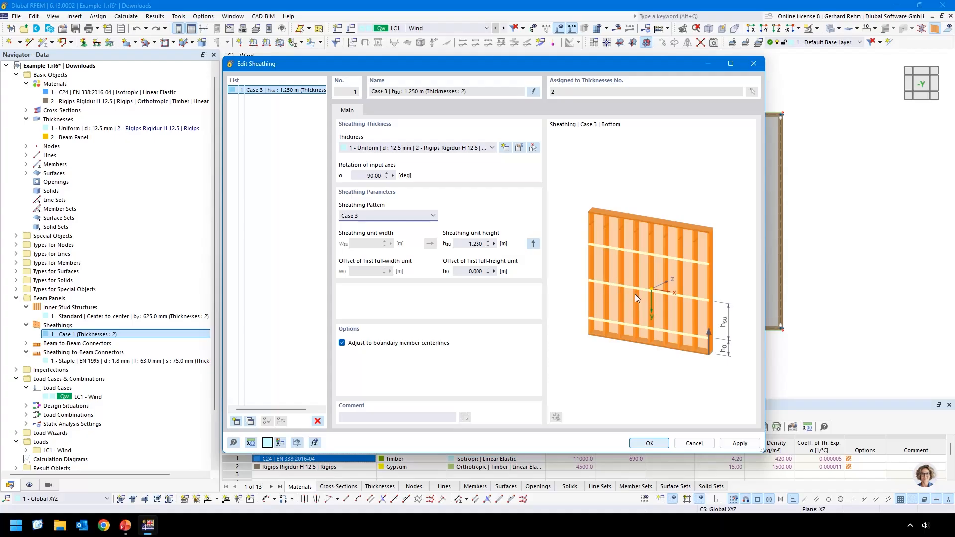
pyautogui.press('Down')
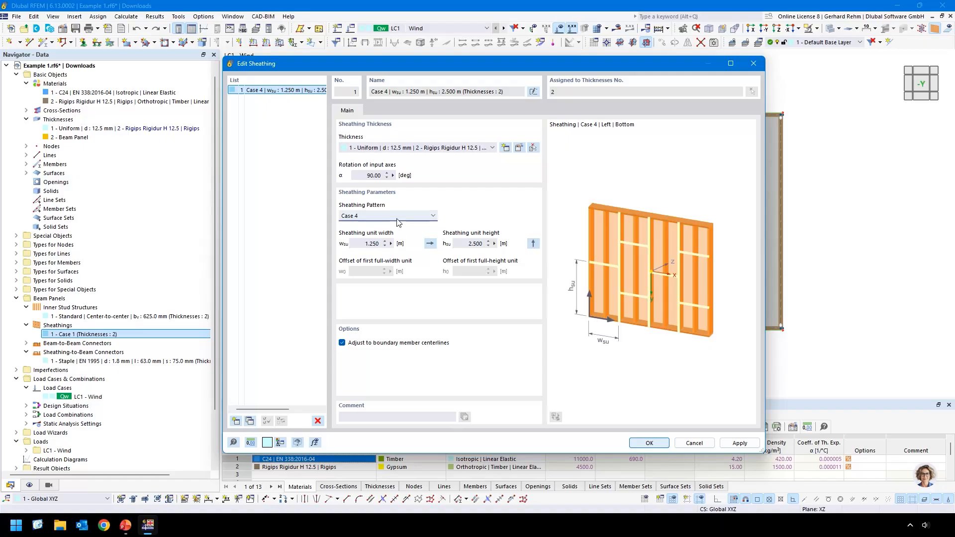
pyautogui.scroll(-1, 397, 219)
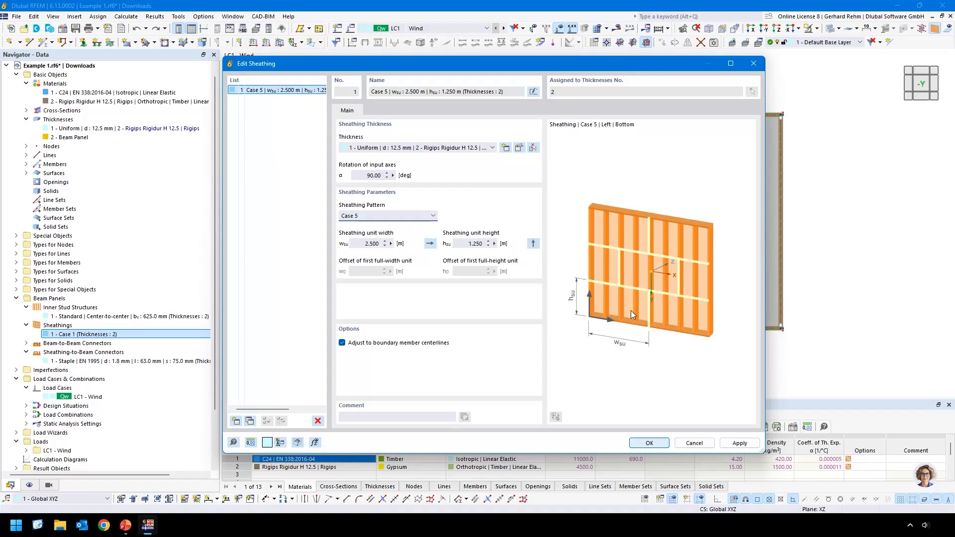
pyautogui.scroll(-1, 369, 221)
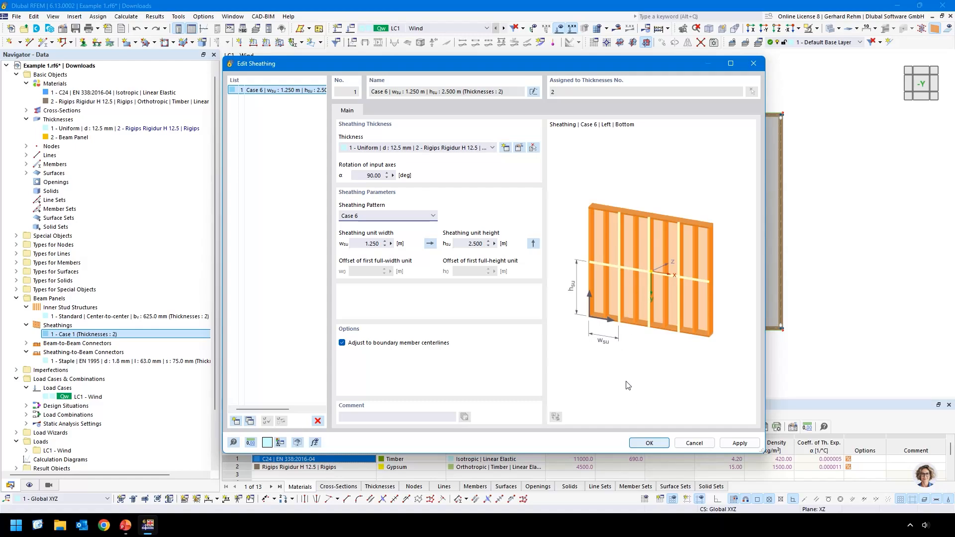
# Set the sheathing pattern to Case 2 with the 1.250 m unit width and recalculate load case LC1.
pyautogui.click(417, 216)
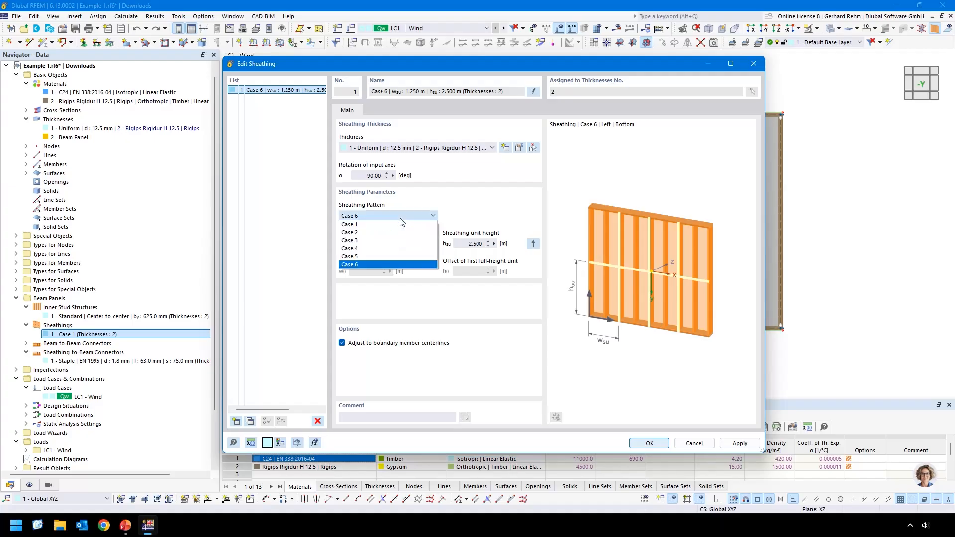
pyautogui.click(365, 234)
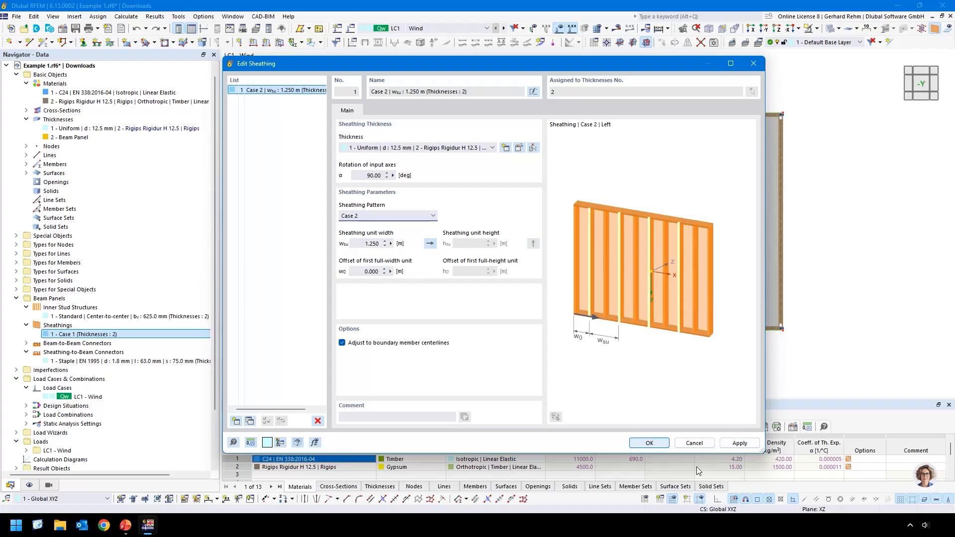
pyautogui.click(649, 443)
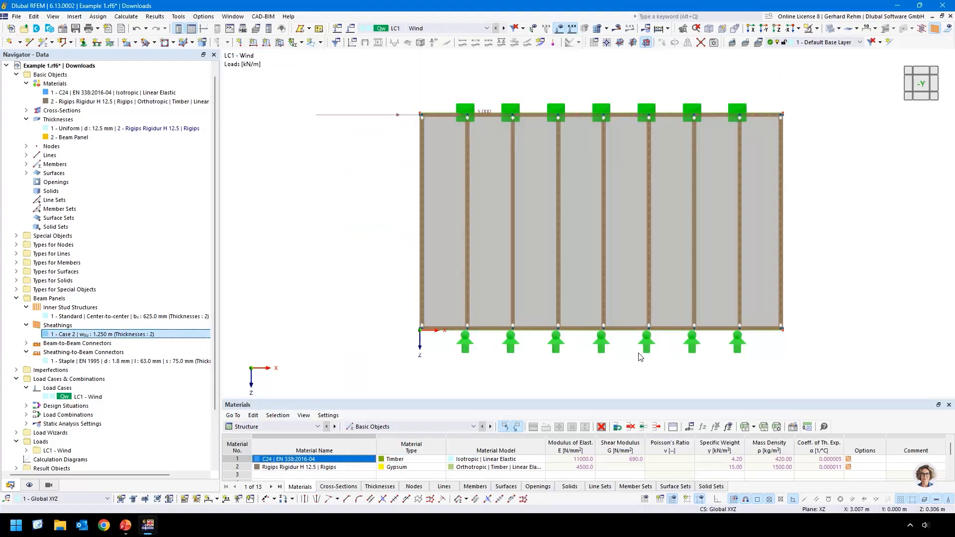
pyautogui.click(618, 29)
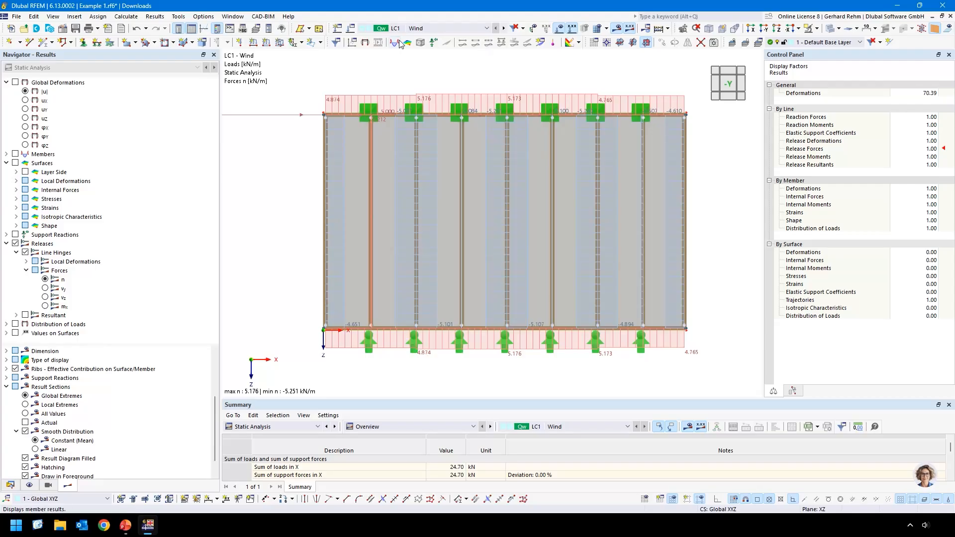
# Display the wall's global deformations |u| and hide the line hinge force results.
pyautogui.click(365, 42)
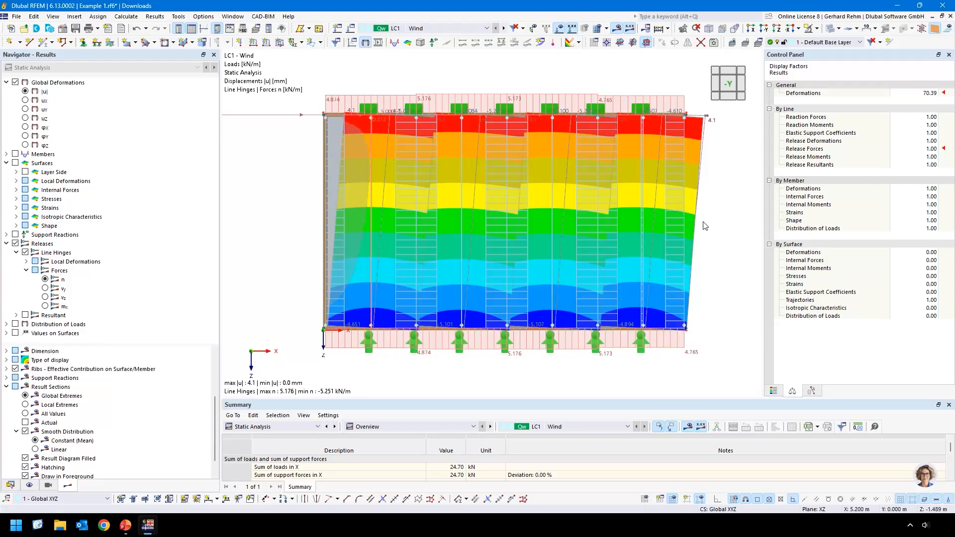
pyautogui.moveTo(717, 219); pyautogui.dragTo(670, 227, button='middle')
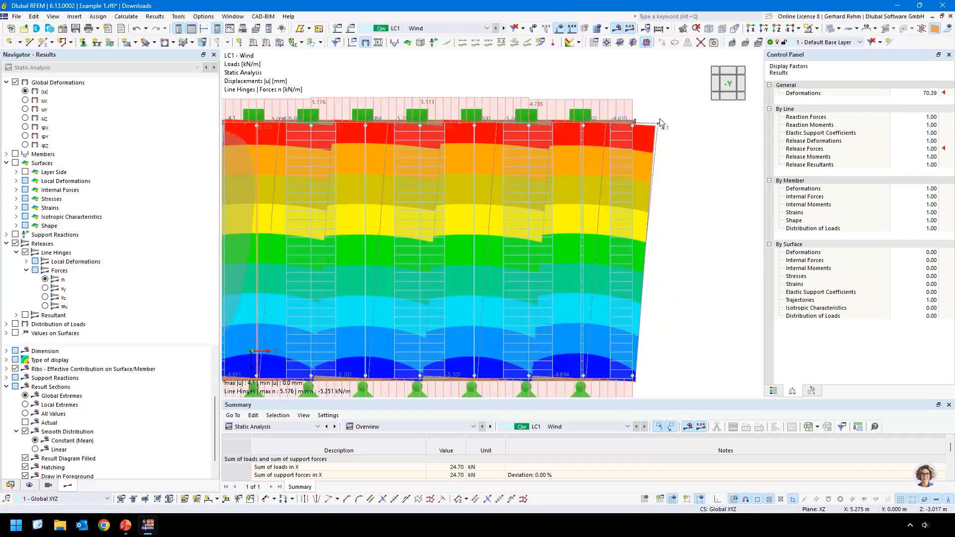
pyautogui.scroll(3, 662, 125)
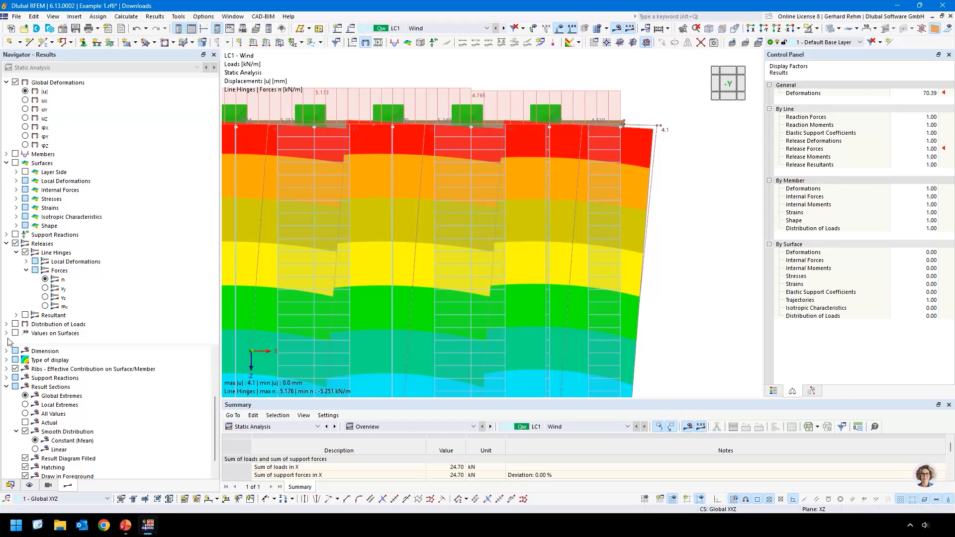
pyautogui.click(15, 243)
# Open the sheathing-to-beam staple connector's definition, review its dimensions, spacing and stiffness options, and close it.
pyautogui.click(10, 485)
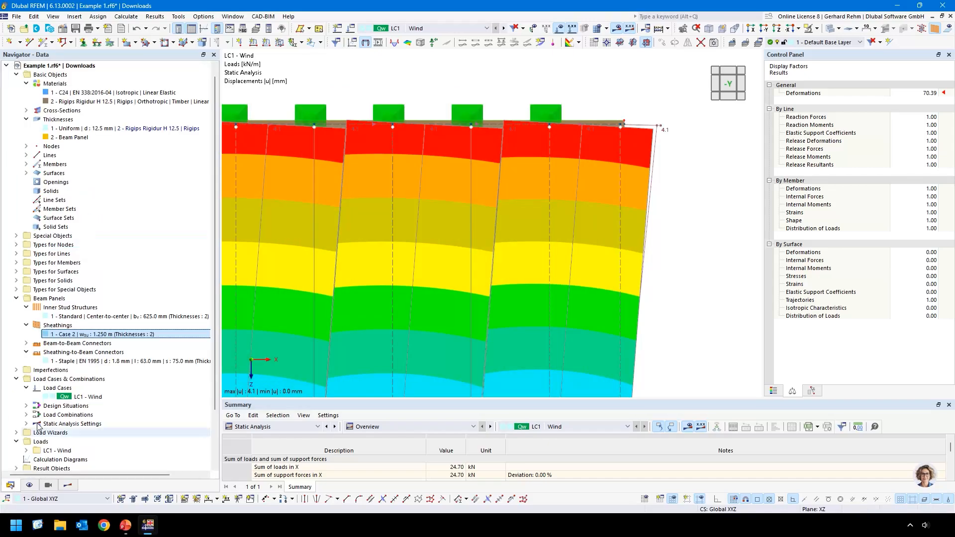
pyautogui.doubleClick(75, 361)
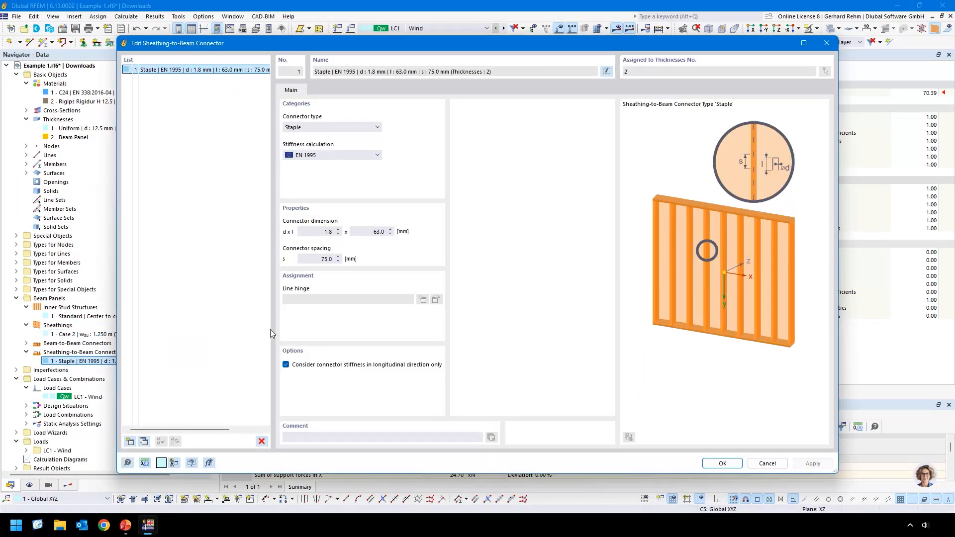
pyautogui.click(768, 464)
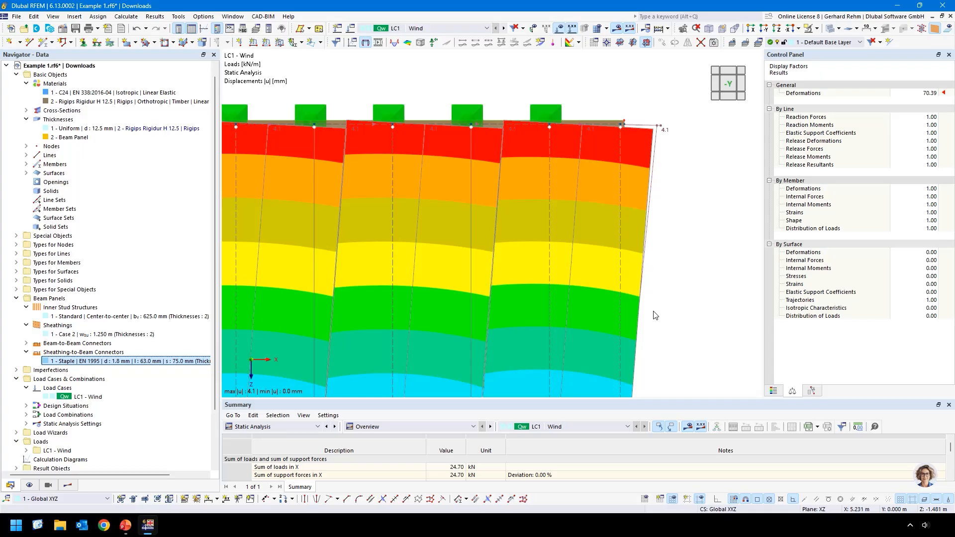
# Set the display factor for the wall's deformations to 512.
pyautogui.scroll(-3, 655, 315)
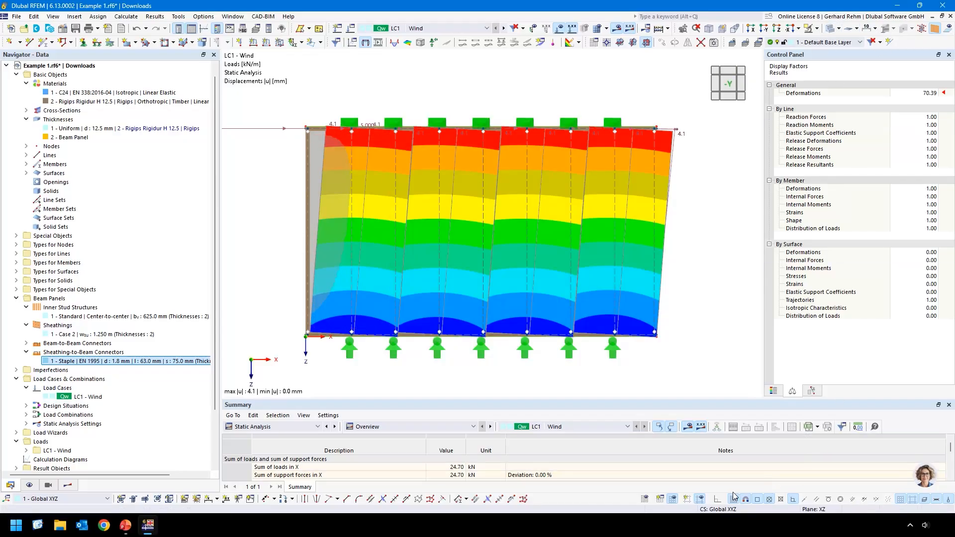
pyautogui.click(929, 93)
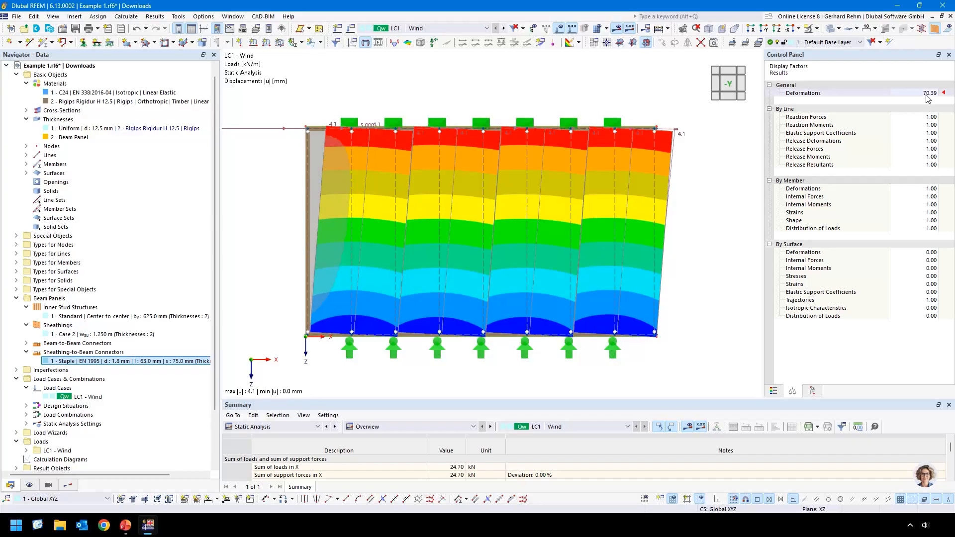
pyautogui.write('512')
pyautogui.press('Return')
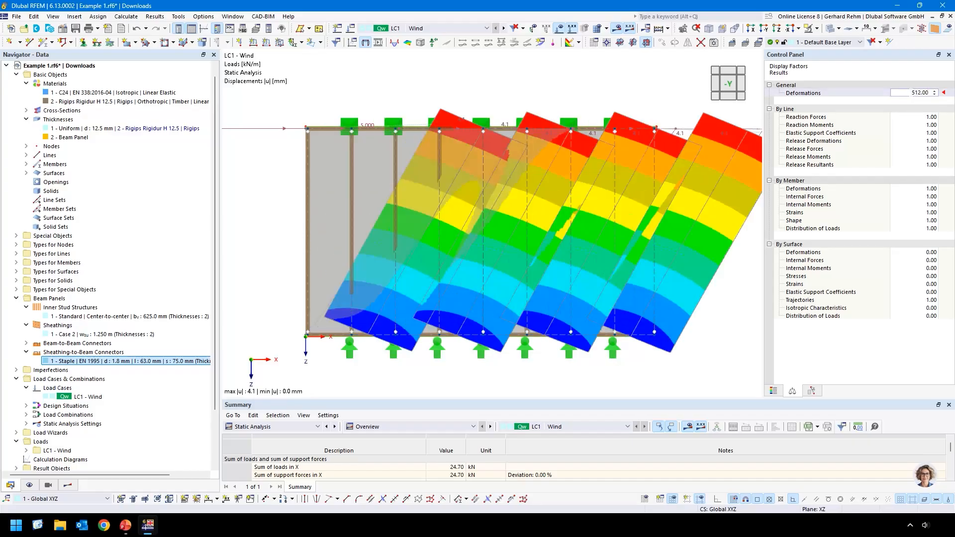
# Hide the model objects and examine how the individual sheathing panels rotate and shift in the deformed shape.
pyautogui.click(29, 485)
pyautogui.scroll(10, 100, 199)
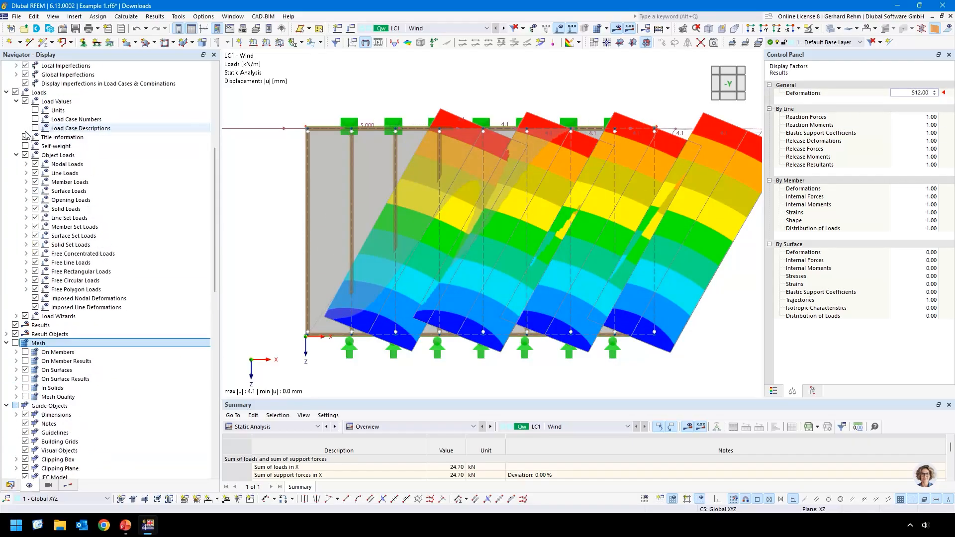
pyautogui.scroll(2, 28, 140)
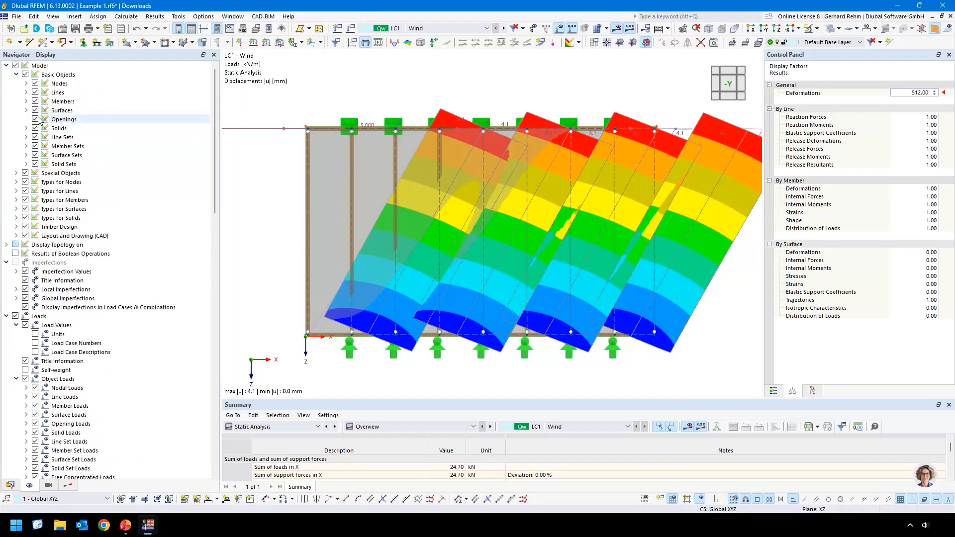
pyautogui.click(15, 65)
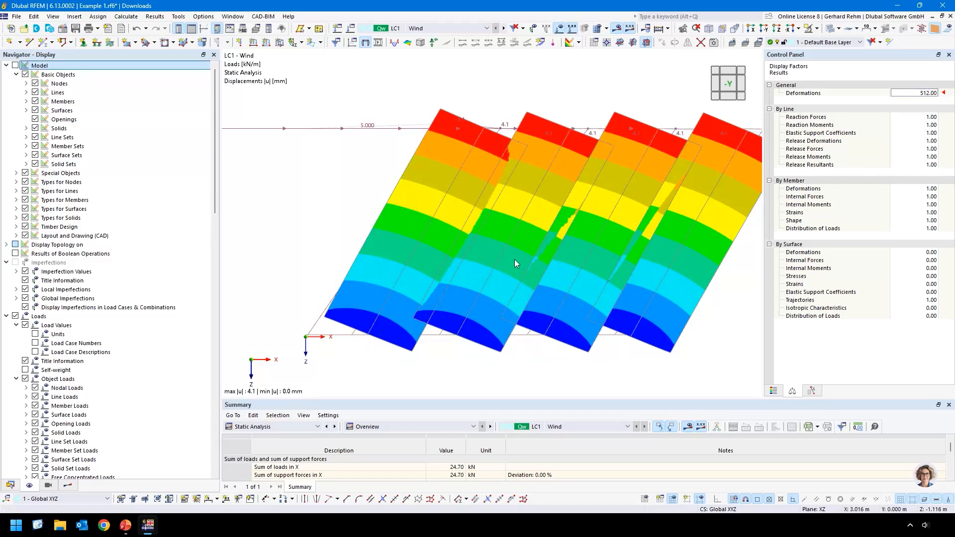
pyautogui.moveTo(514, 259); pyautogui.dragTo(384, 250, button='middle')
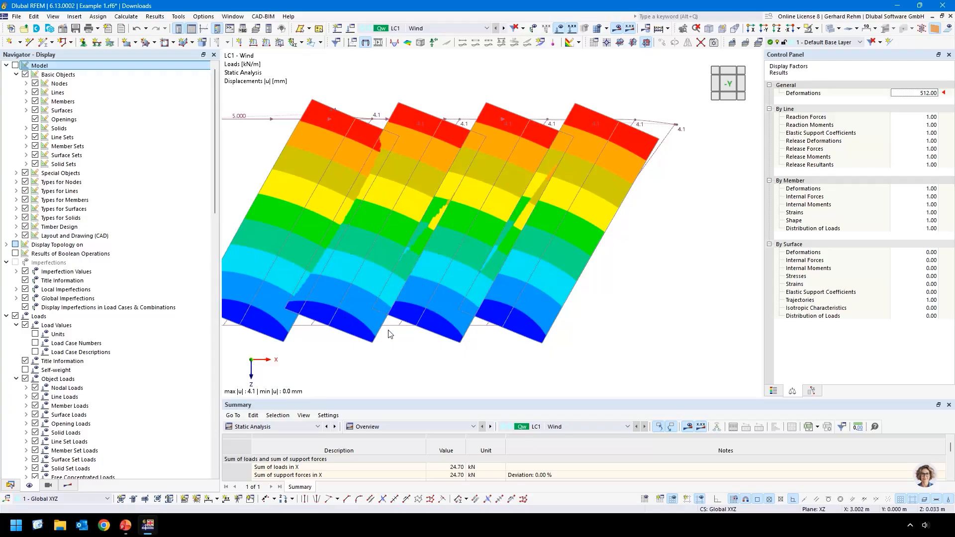
pyautogui.moveTo(388, 328); pyautogui.dragTo(476, 328, button='middle')
pyautogui.scroll(-1, 476, 328)
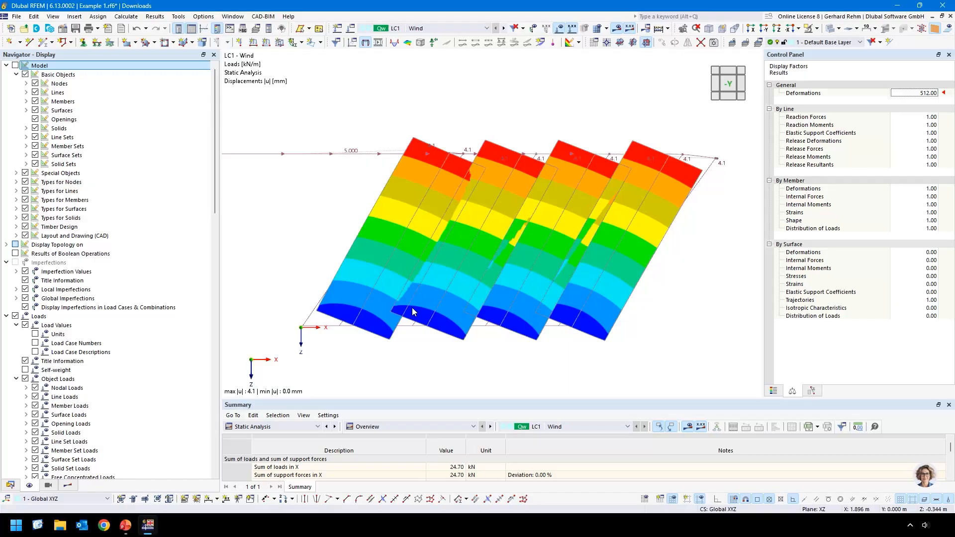
# Show the model objects again and display only the line hinge forces n, with global deformations turned off.
pyautogui.click(15, 66)
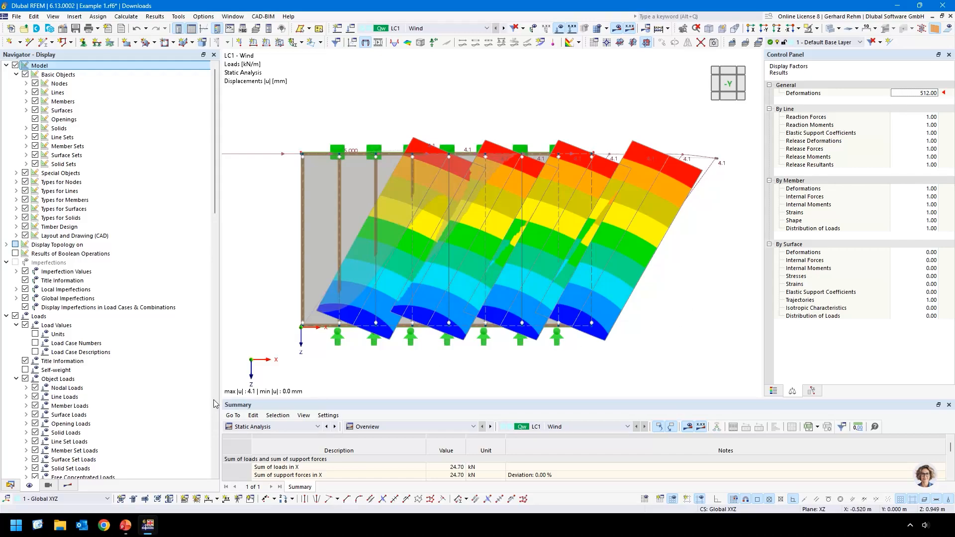
pyautogui.click(67, 486)
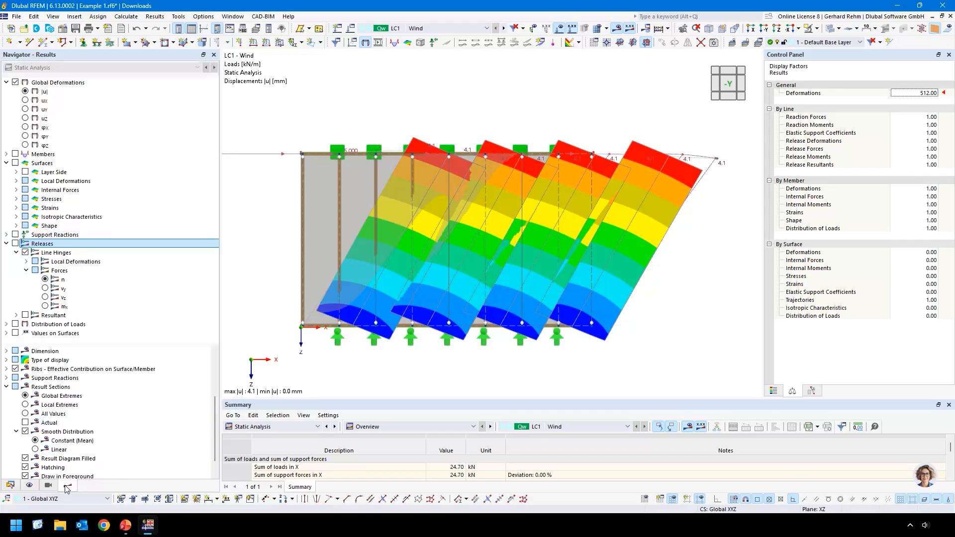
pyautogui.click(45, 280)
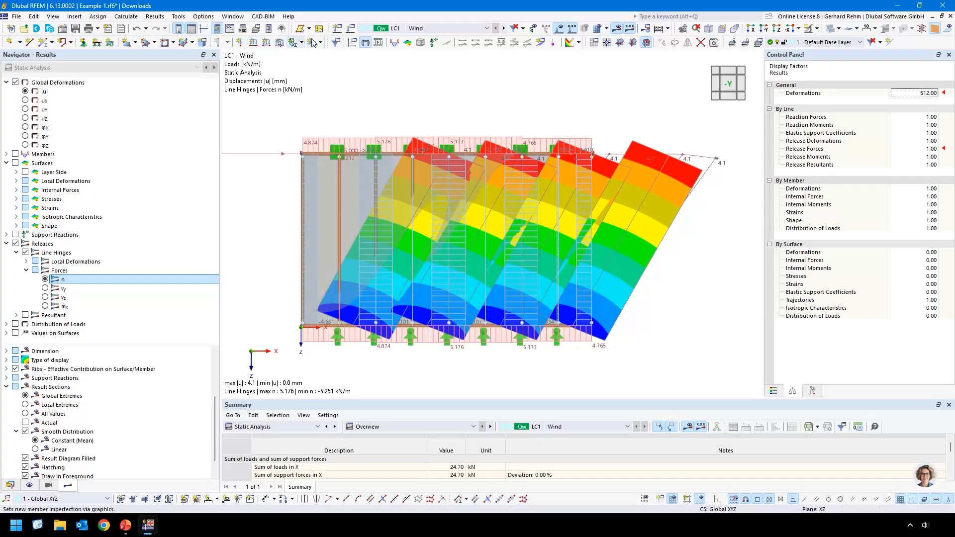
pyautogui.click(365, 42)
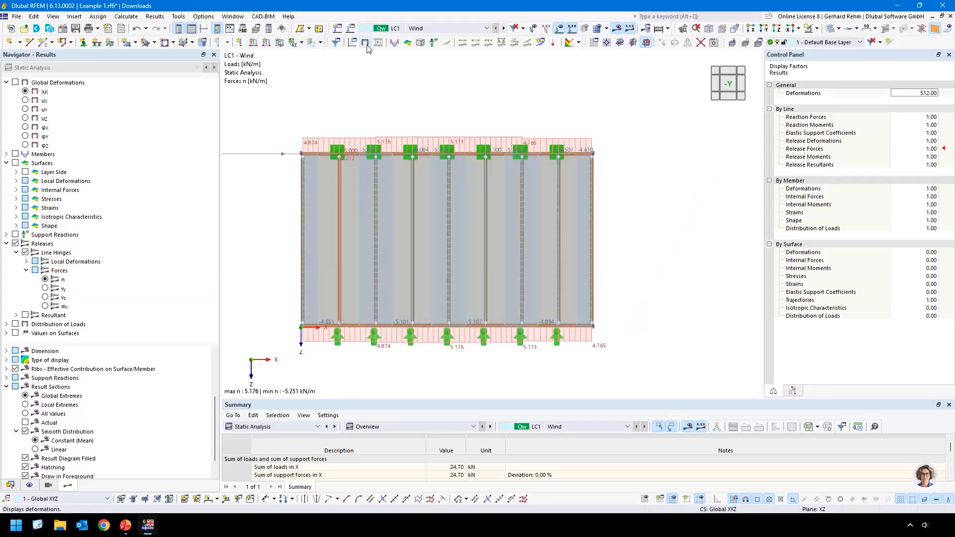
# Switch the wall to wireframe display and examine the line hinge force diagrams along the studs and edges.
pyautogui.click(831, 29)
pyautogui.scroll(2, 492, 237)
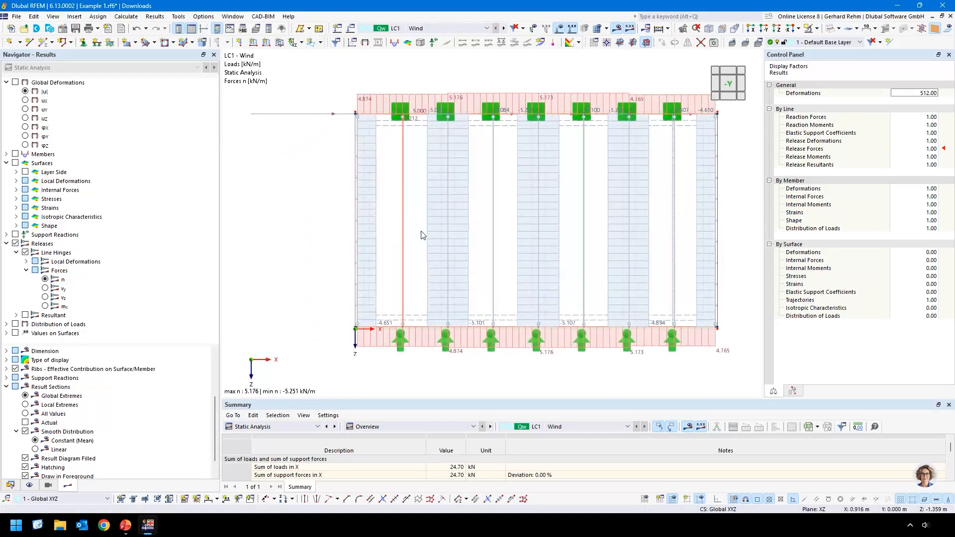
pyautogui.moveTo(491, 238); pyautogui.dragTo(451, 248, button='middle')
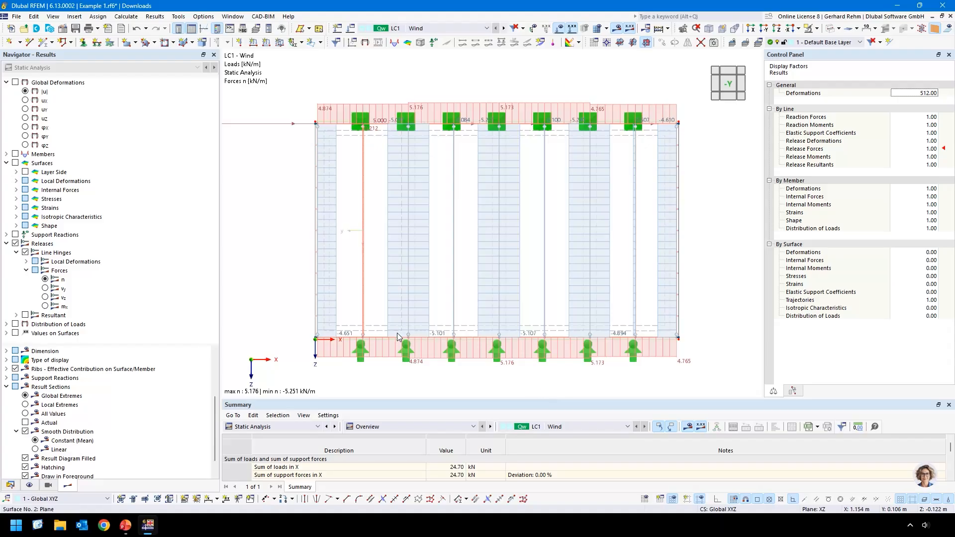
# Open the Timber Design Default ultimate configuration and examine its Beam Panels connector settings.
pyautogui.click(10, 485)
pyautogui.scroll(-4, 29, 428)
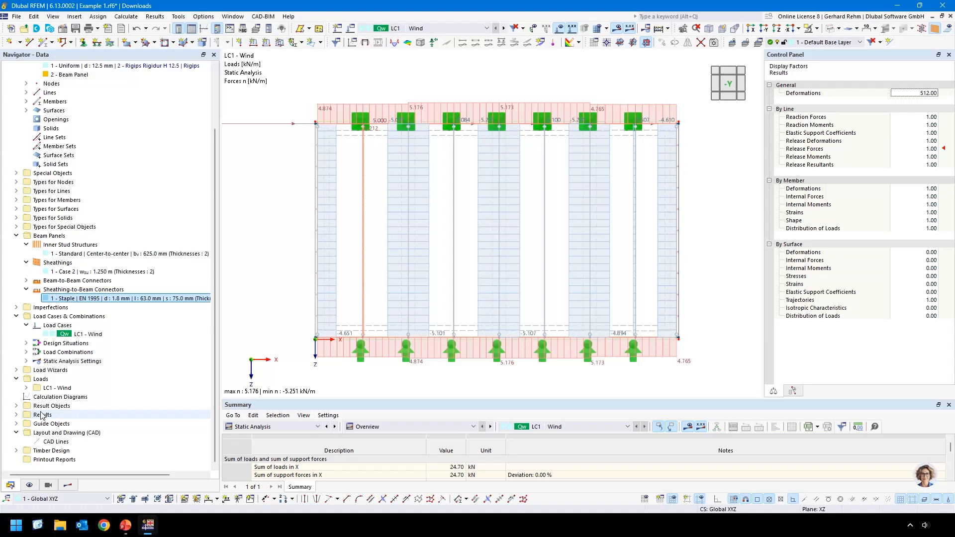
pyautogui.click(16, 451)
pyautogui.scroll(-4, 20, 445)
pyautogui.click(26, 433)
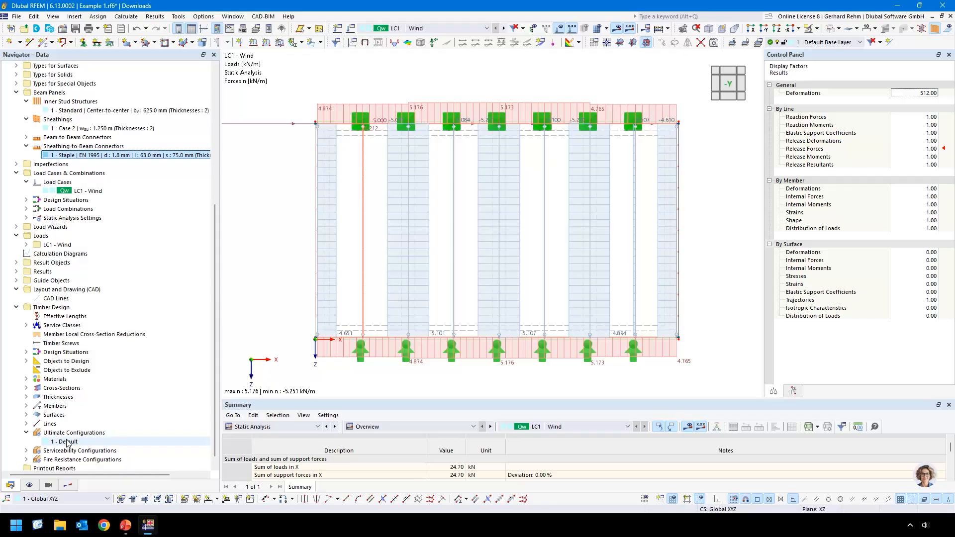
pyautogui.doubleClick(67, 442)
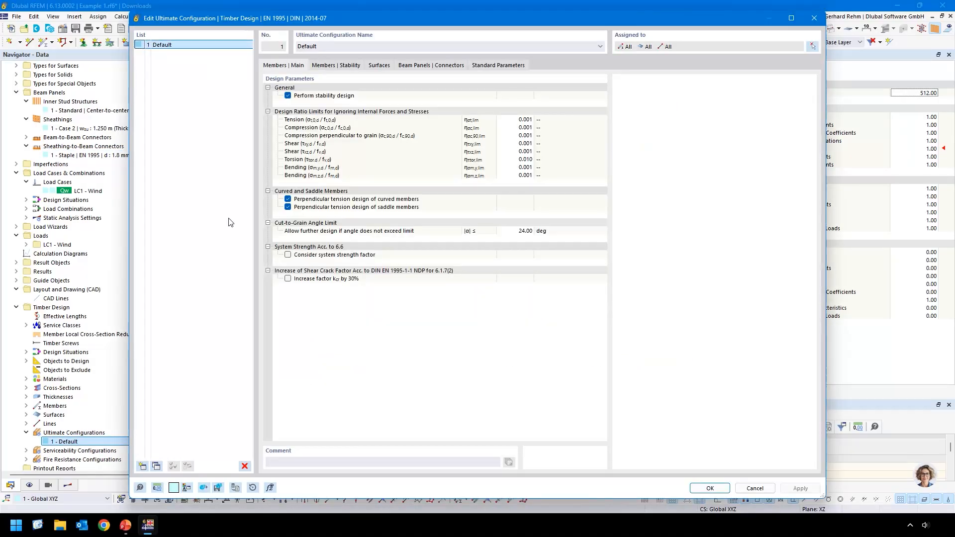
pyautogui.click(414, 66)
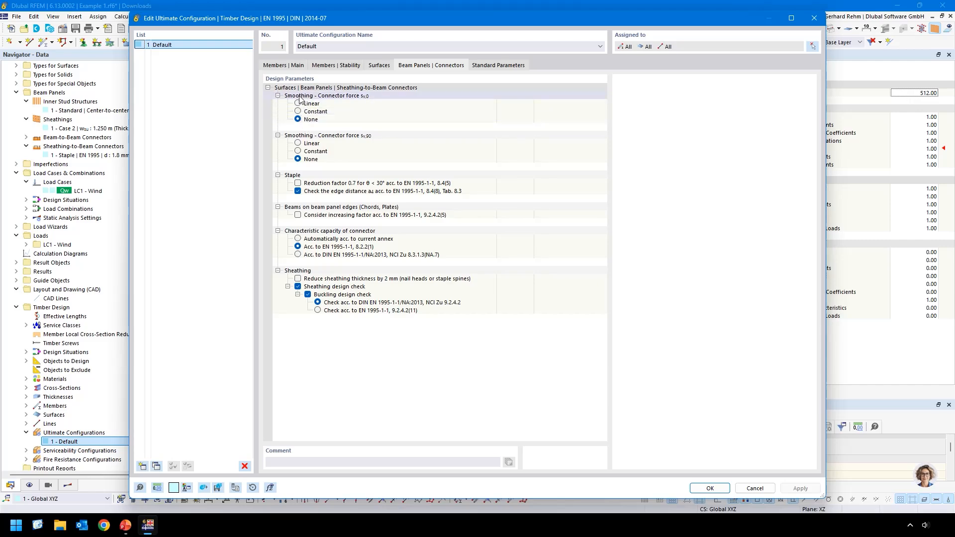
# Try Linear and Constant smoothing for connector force sv,0 in the ultimate configuration, and discard the changes.
pyautogui.click(298, 119)
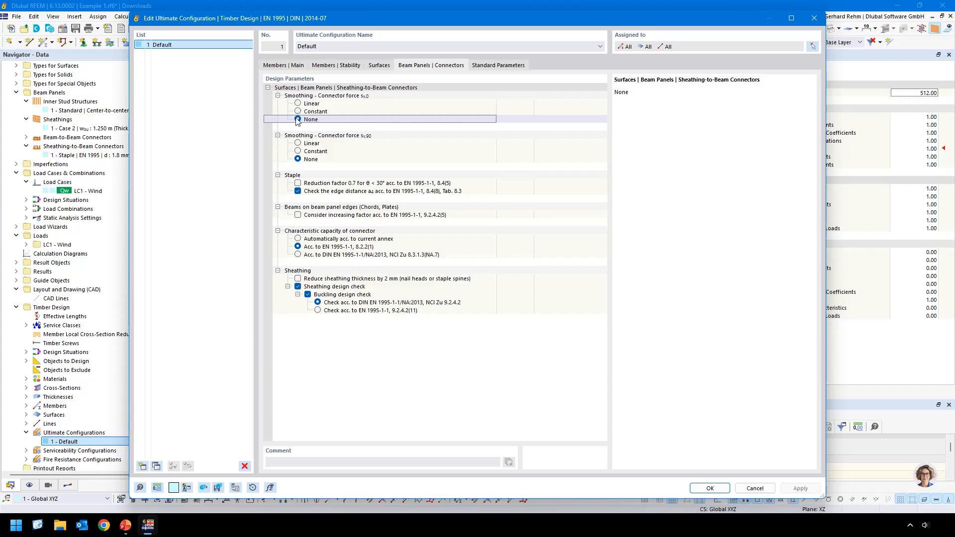
pyautogui.click(297, 103)
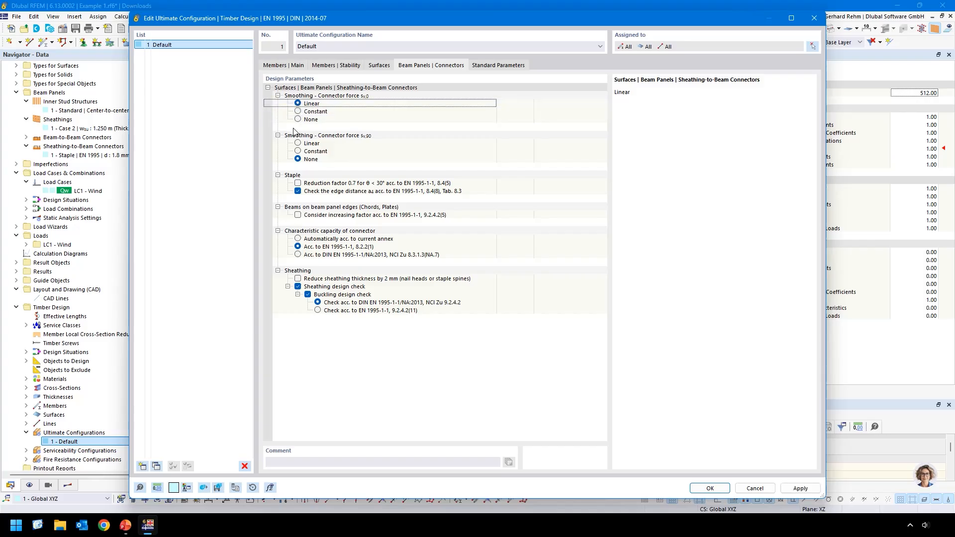
pyautogui.click(298, 112)
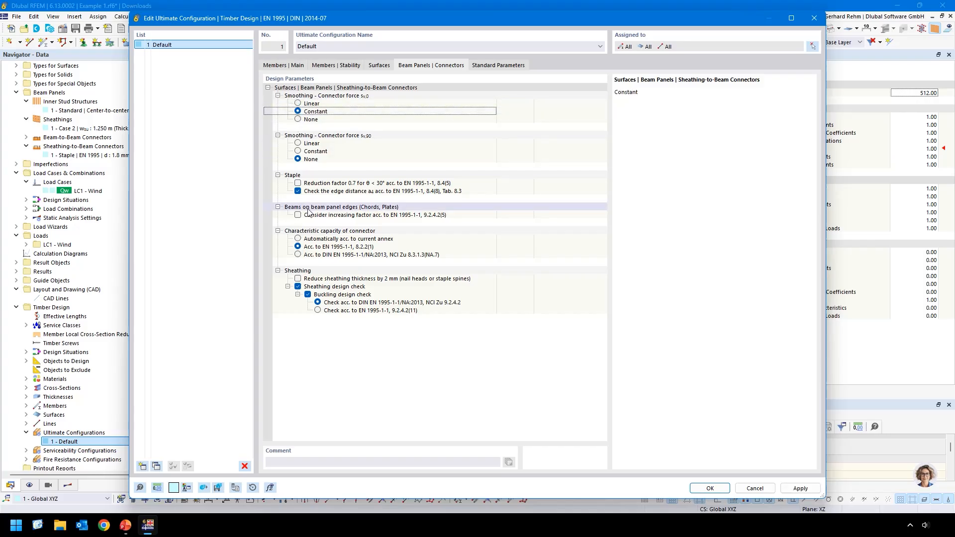
pyautogui.click(754, 488)
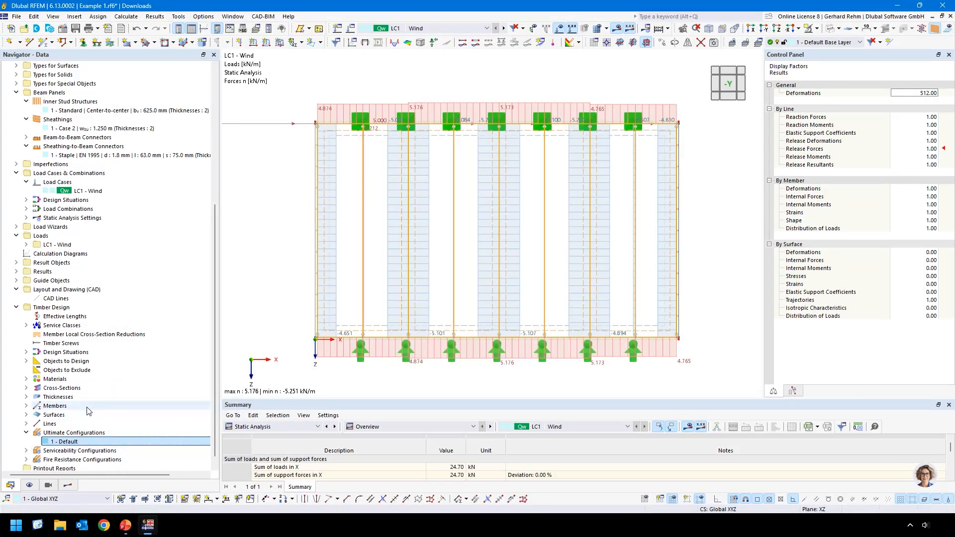
# Display the actual, unsmoothed distribution of the line hinge forces n in the result sections.
pyautogui.click(67, 485)
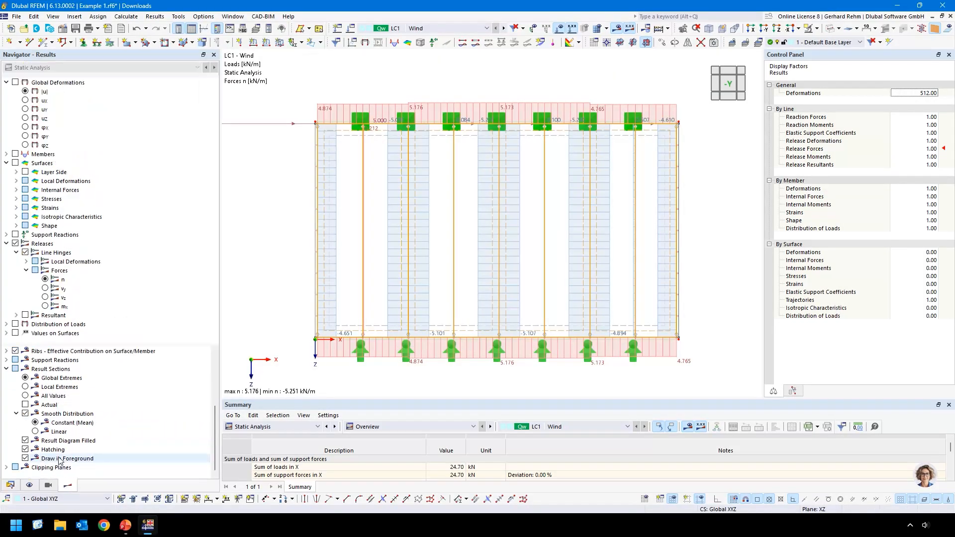
pyautogui.click(25, 405)
pyautogui.scroll(1, 395, 109)
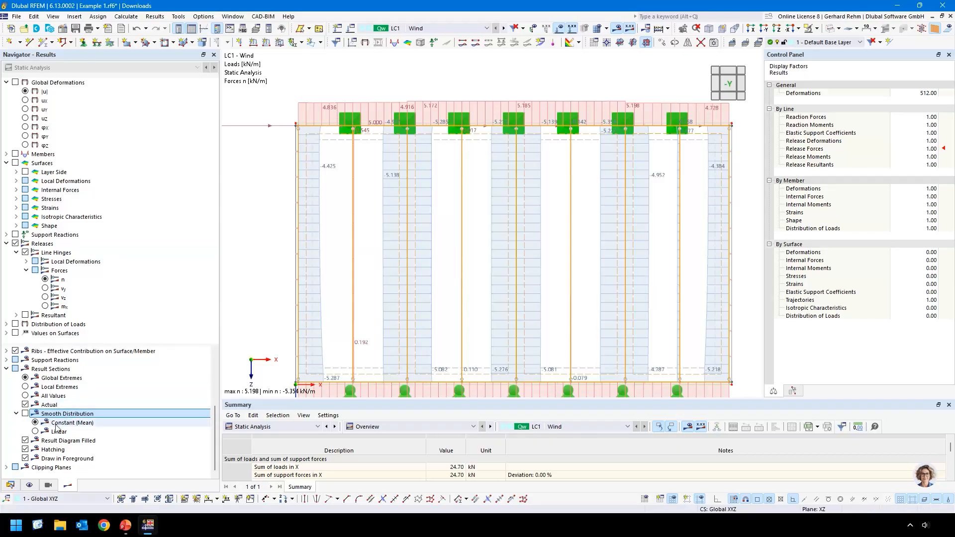
pyautogui.click(35, 423)
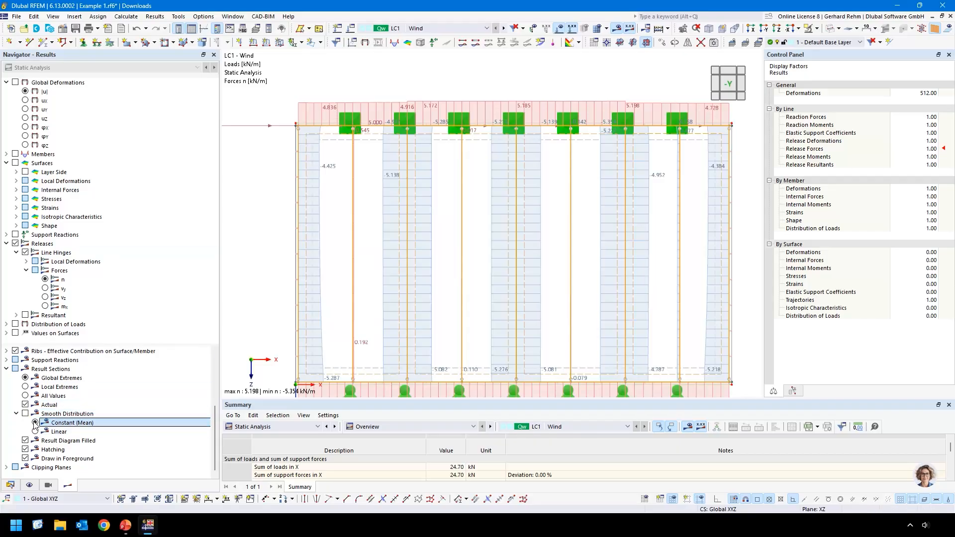
pyautogui.click(25, 414)
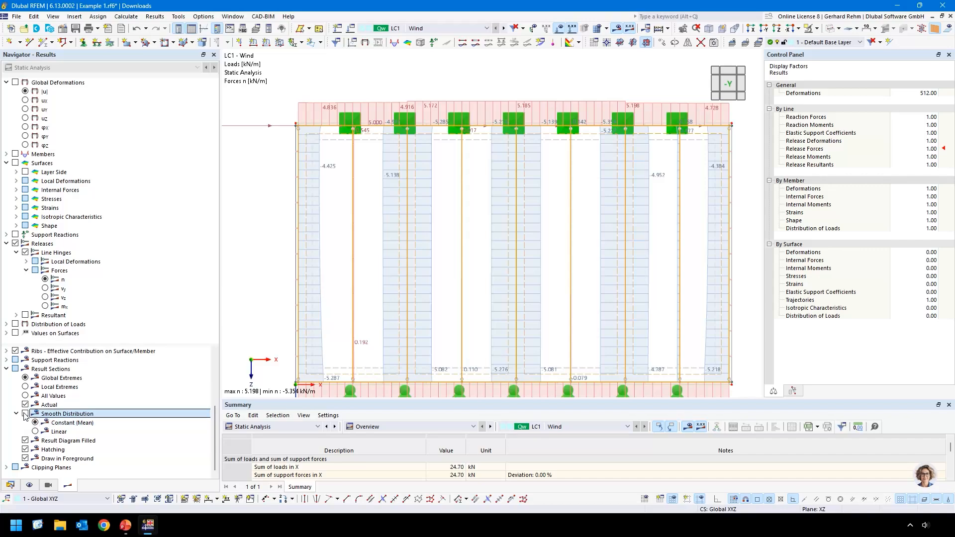
# Return to the smooth distribution of hinge forces, compare Linear with Constant (Mean), and keep Constant (Mean).
pyautogui.click(25, 405)
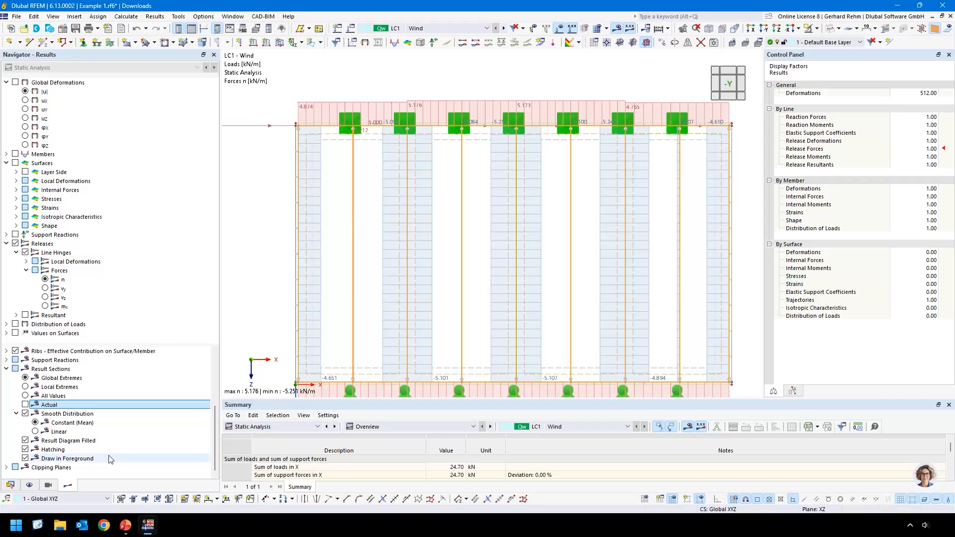
pyautogui.click(36, 432)
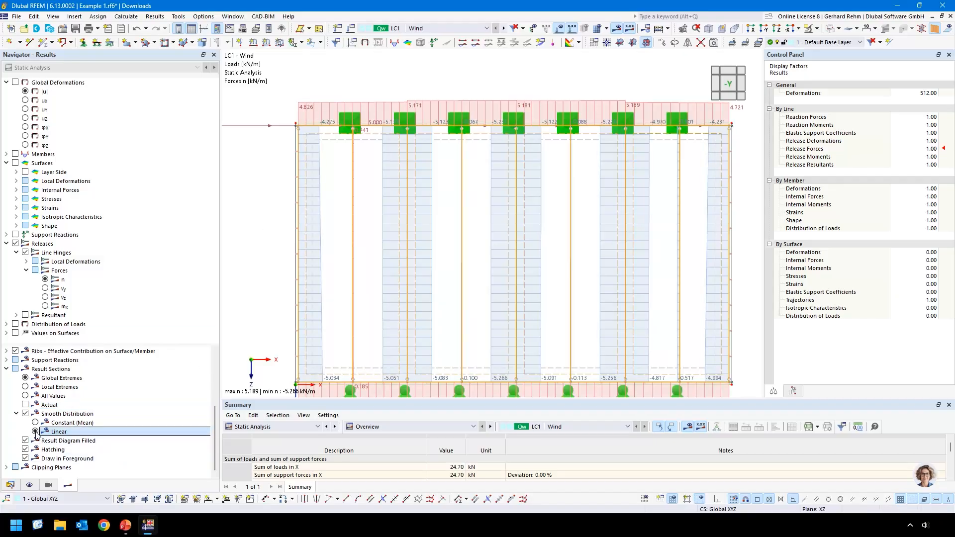
pyautogui.click(35, 423)
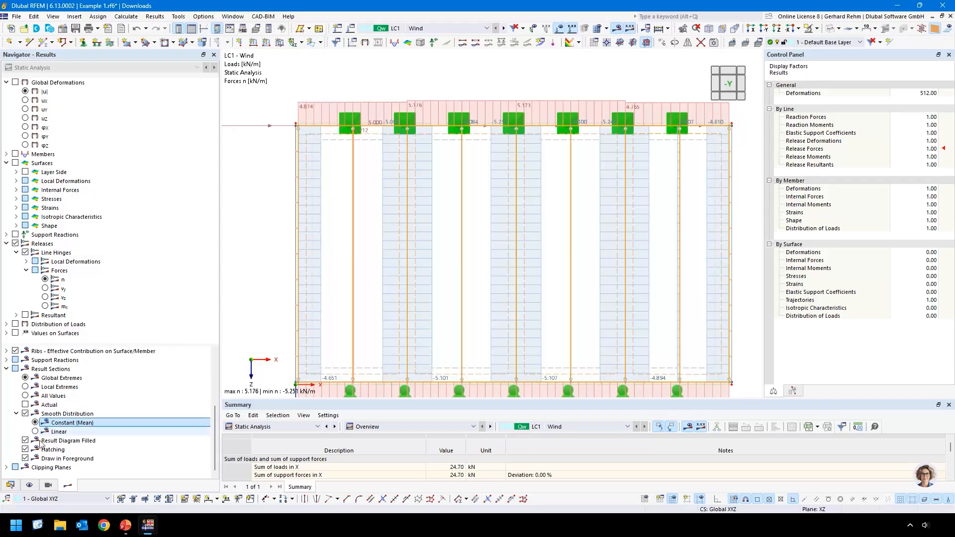
# Open the Timber Design Default ultimate configuration and examine the Beam Panels option for reducing the sheathing thickness by 2 mm.
pyautogui.click(10, 486)
pyautogui.doubleClick(64, 432)
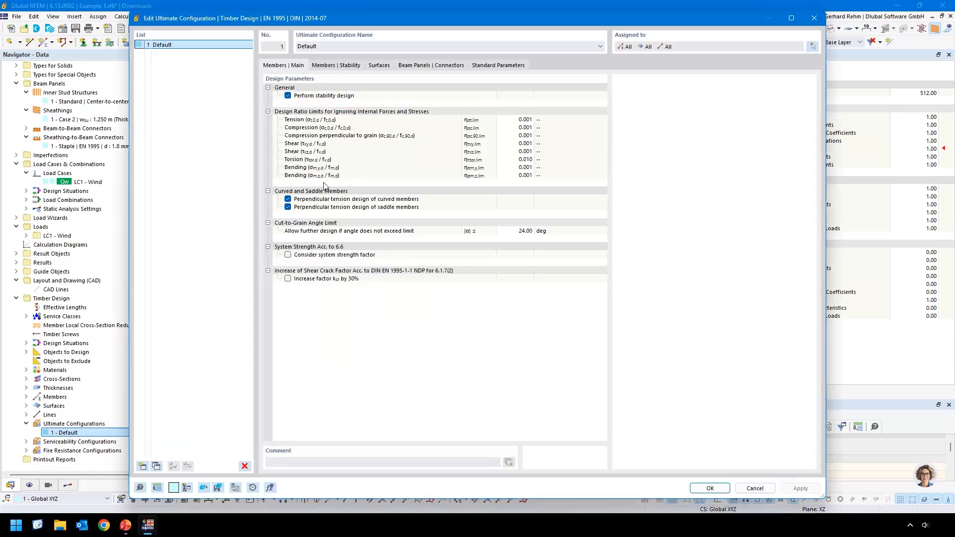
pyautogui.click(342, 65)
pyautogui.click(418, 65)
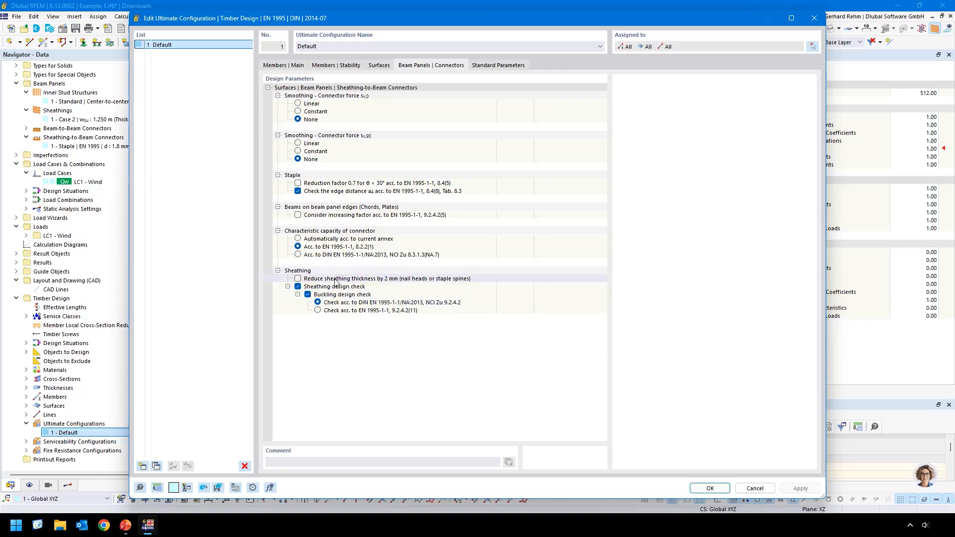
pyautogui.click(392, 282)
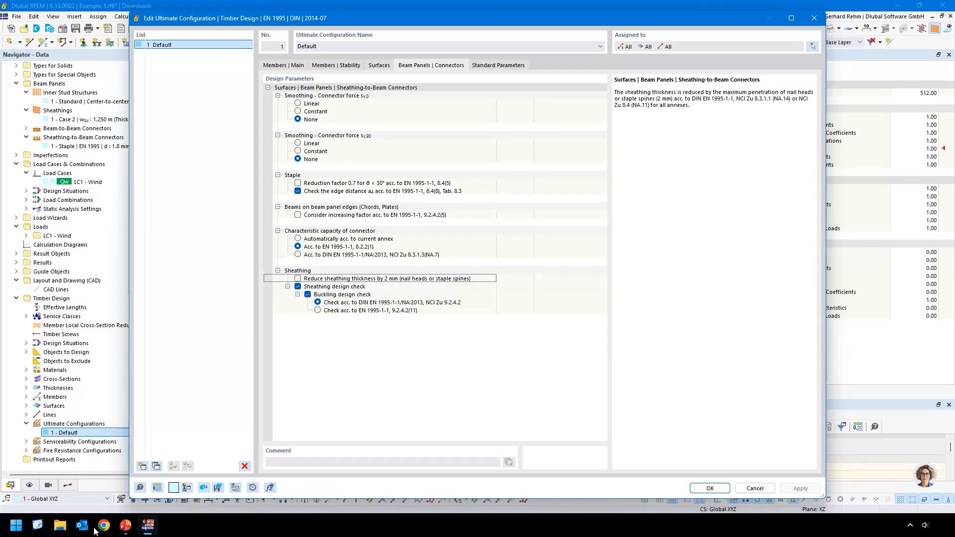
# Consult the ideal shear panel formulas on the PowerPoint slide and try the sheathing's buckling design check off and on in RFEM.
pyautogui.click(126, 525)
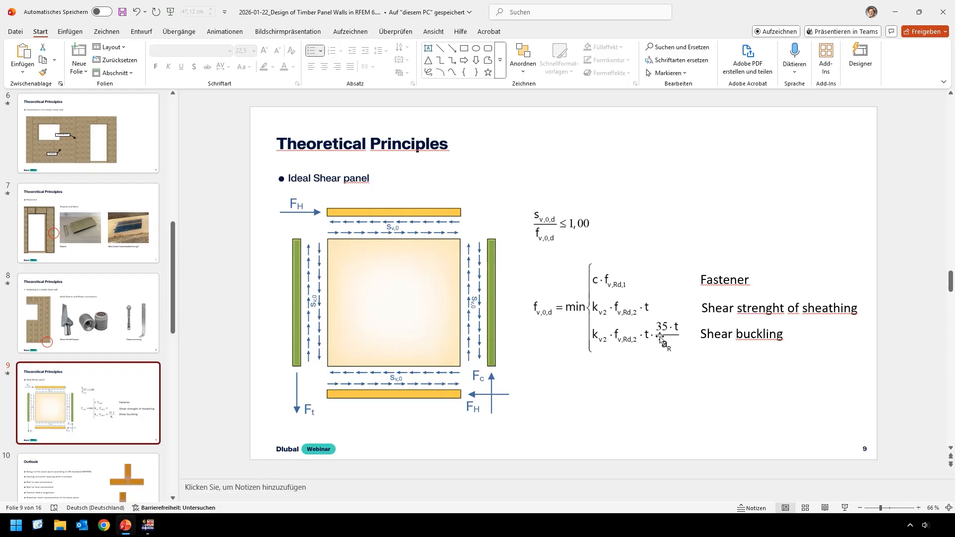
pyautogui.click(131, 532)
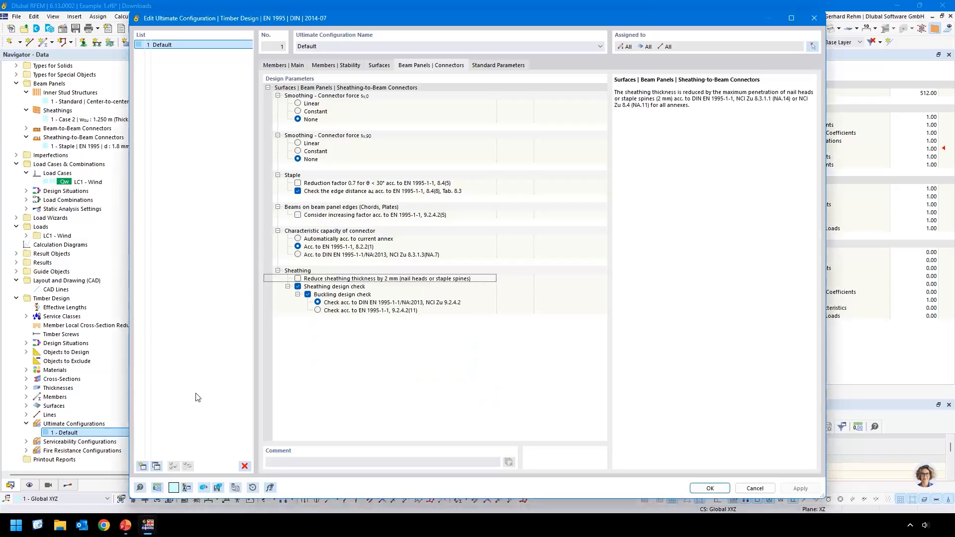
pyautogui.click(308, 294)
pyautogui.click(308, 295)
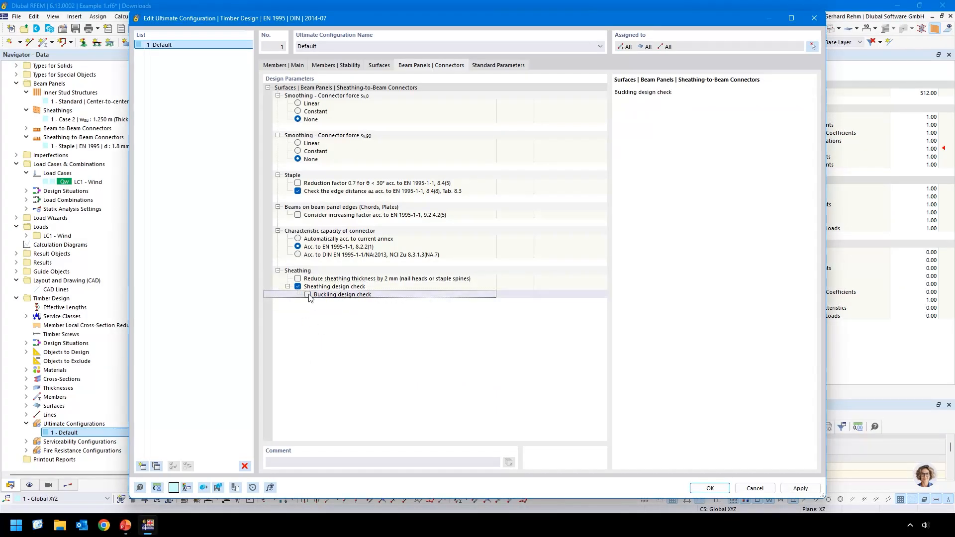
pyautogui.click(125, 525)
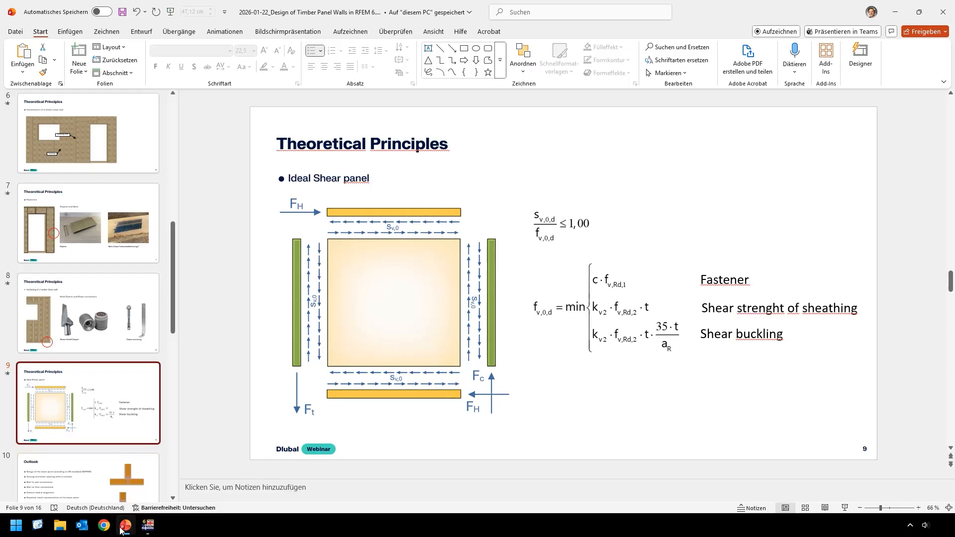
pyautogui.click(147, 525)
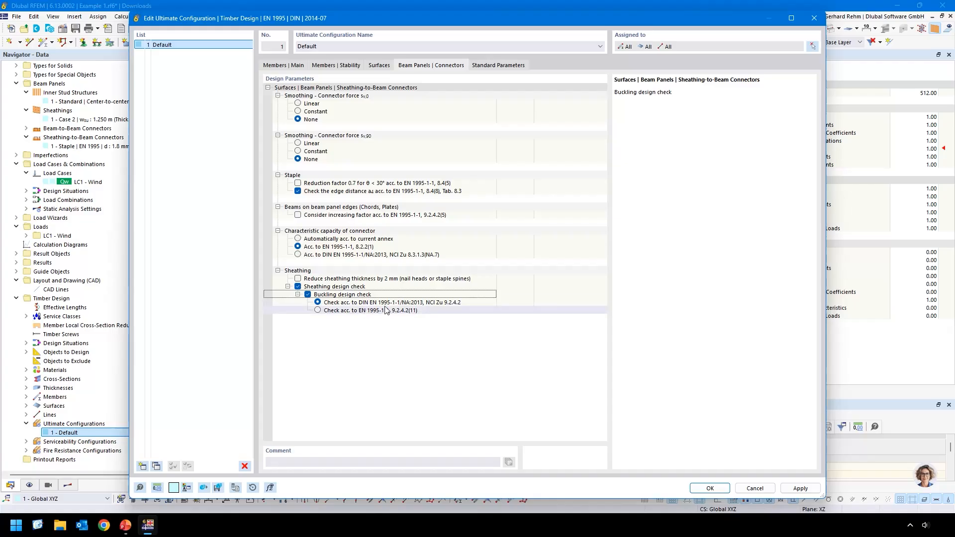
# Examine the DIN EN 1995-1-1/NA:2013 and EN 1995-1-1, 9.2.4.2(11) buckling check options, and close the configuration without saving changes.
pyautogui.click(330, 304)
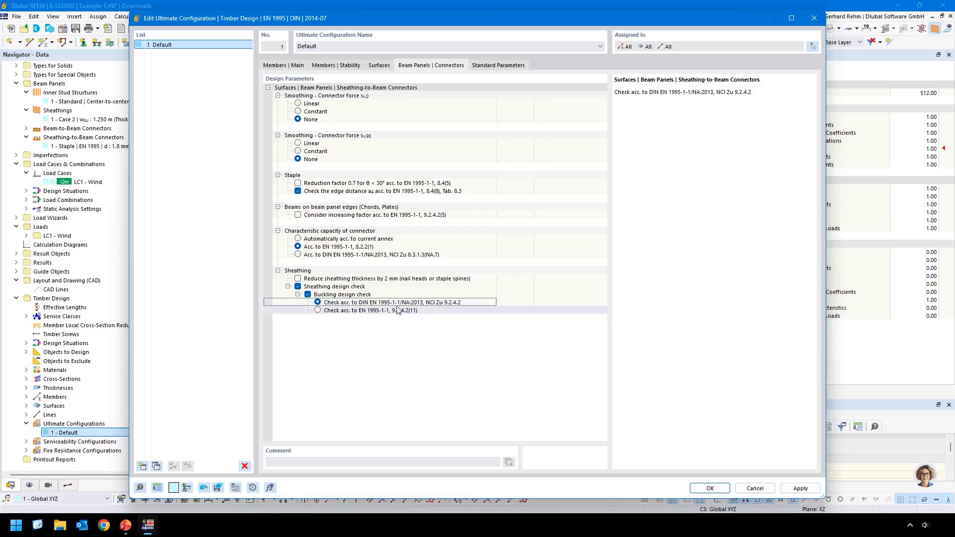
pyautogui.click(337, 311)
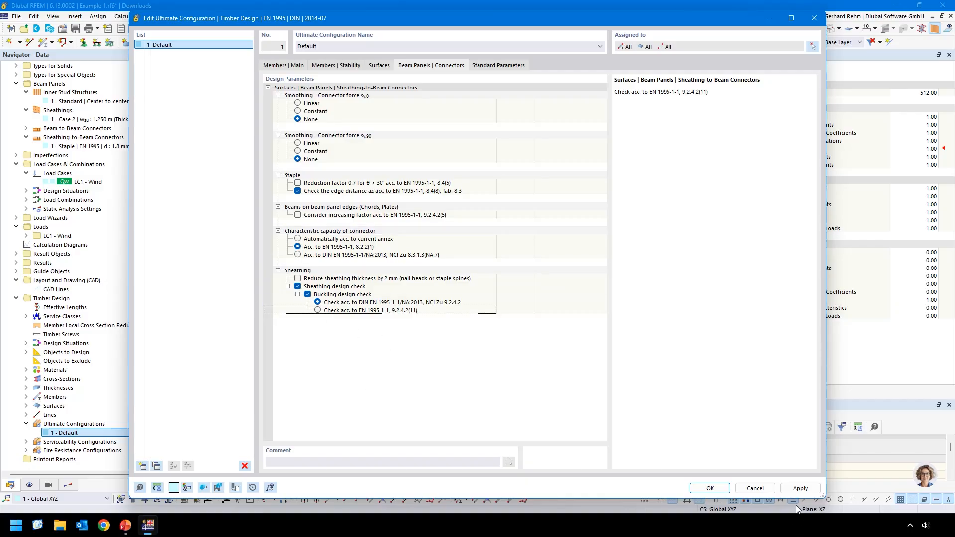
pyautogui.click(755, 488)
# Open wall members 1-11 for editing and examine their timber design type assignments.
pyautogui.middleClick(385, 307)
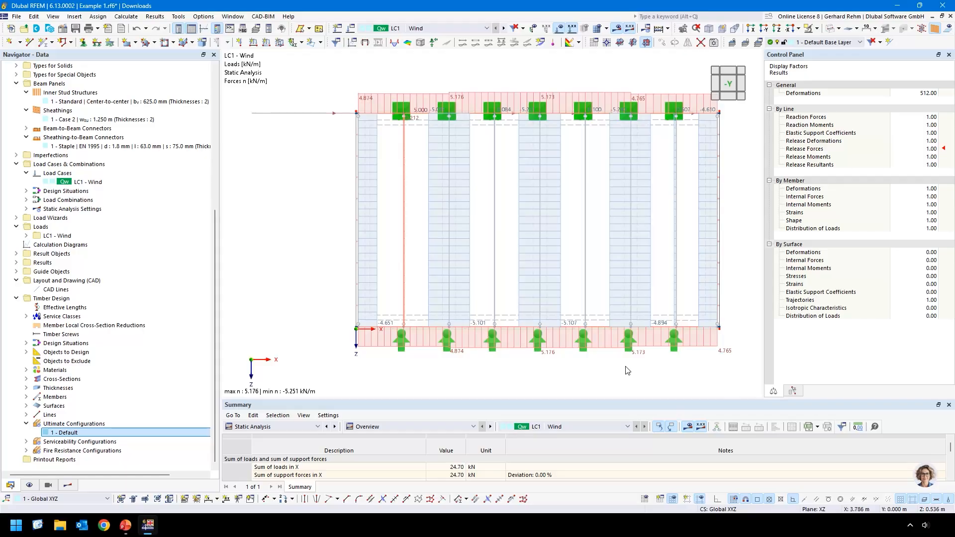
pyautogui.doubleClick(586, 234)
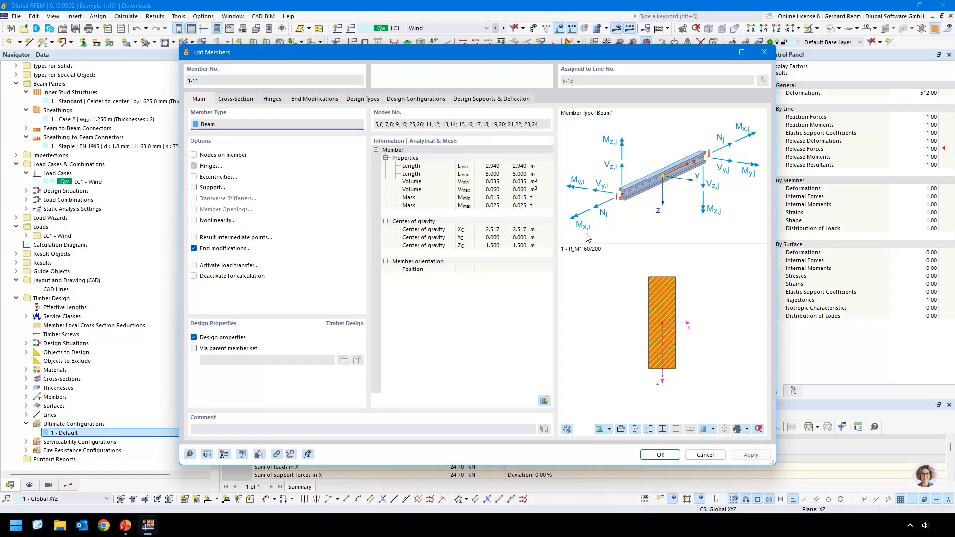
pyautogui.click(281, 100)
pyautogui.click(354, 101)
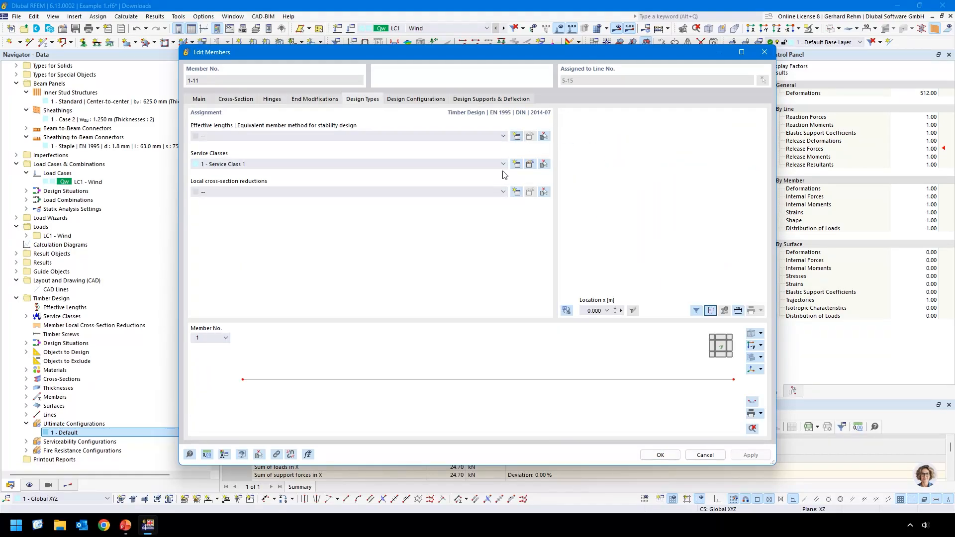
# Assign new effective lengths to members 1-11, considering only flexural buckling about y/u, without z/v buckling or lateral-torsional buckling.
pyautogui.click(516, 136)
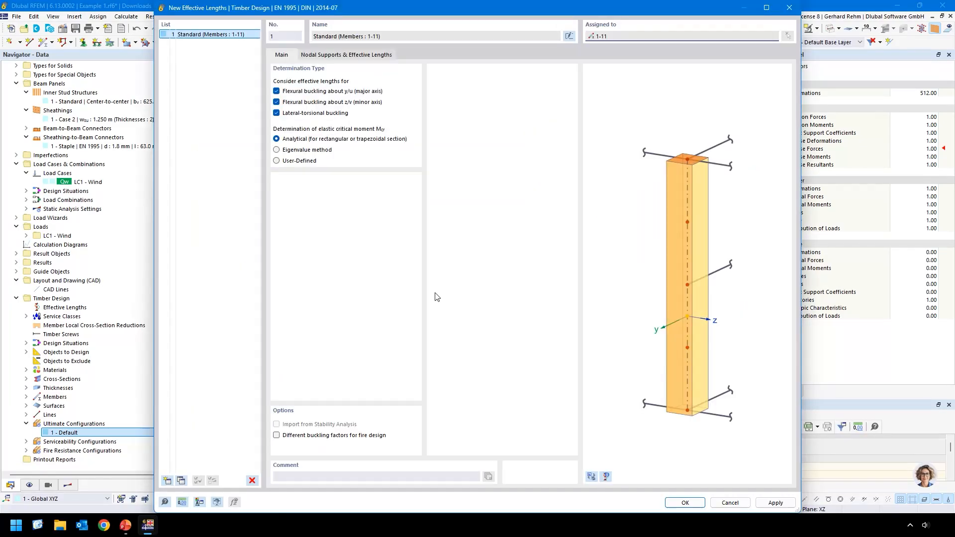
pyautogui.click(591, 477)
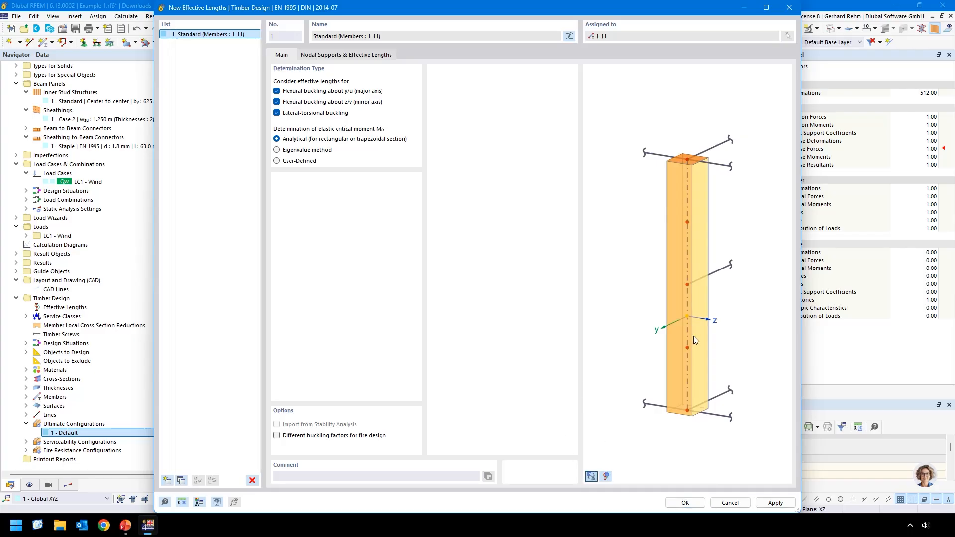
pyautogui.rightClick(672, 393)
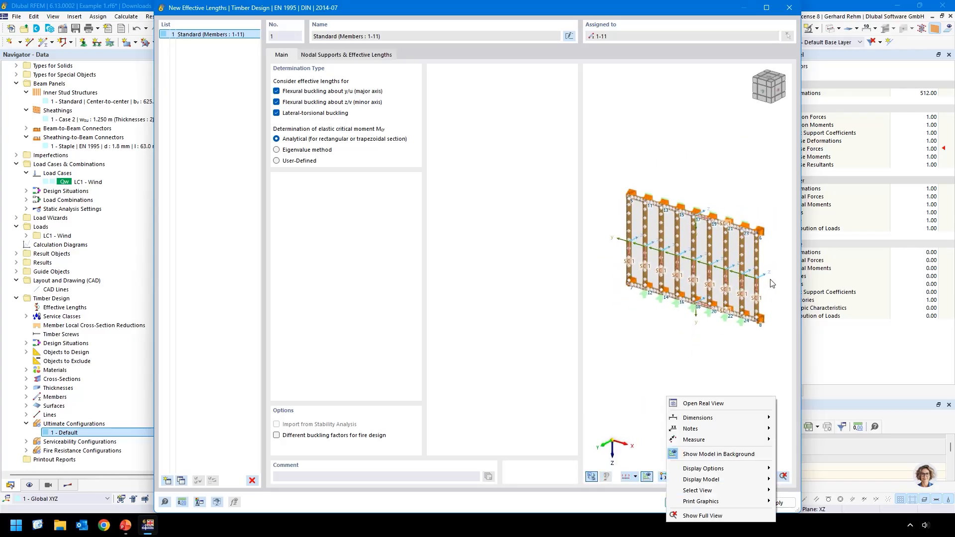
pyautogui.scroll(5, 768, 285)
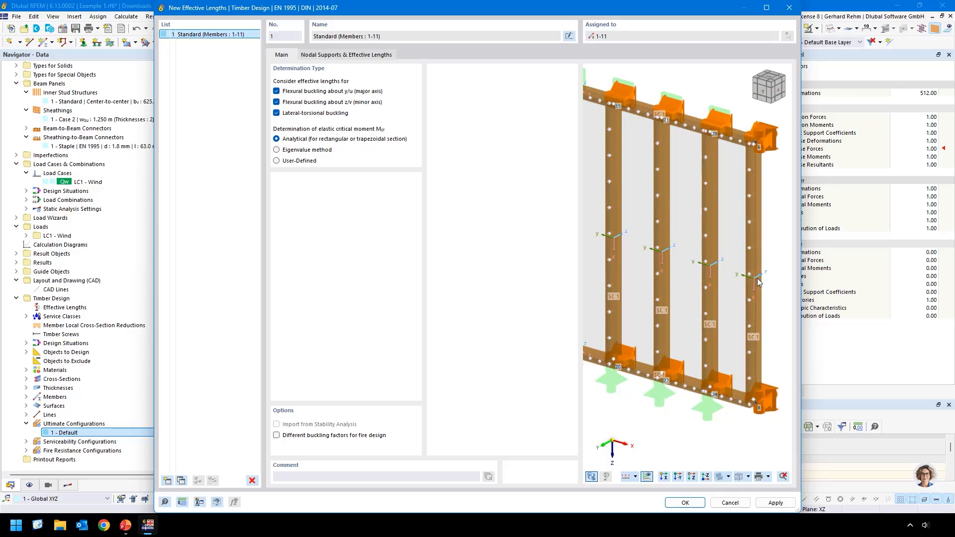
pyautogui.click(277, 113)
pyautogui.click(277, 102)
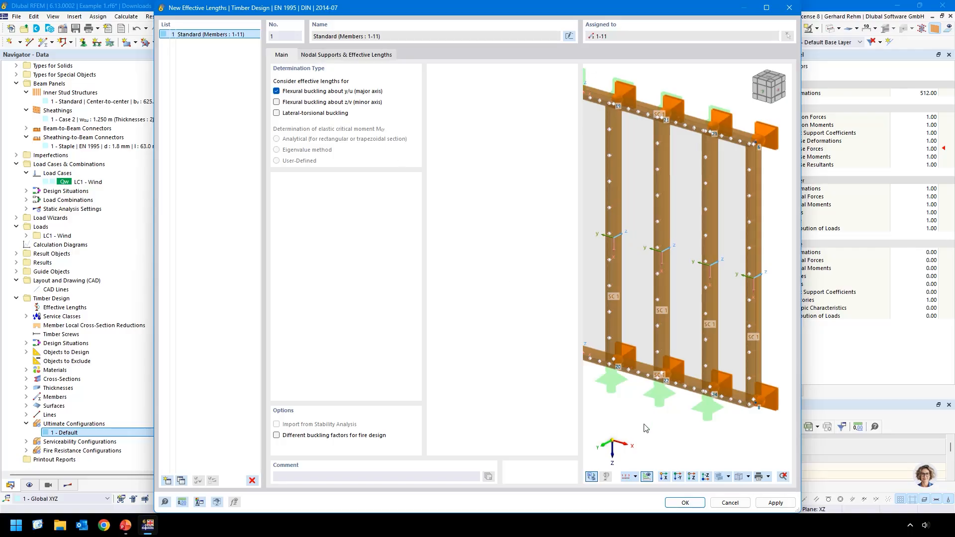
pyautogui.click(685, 503)
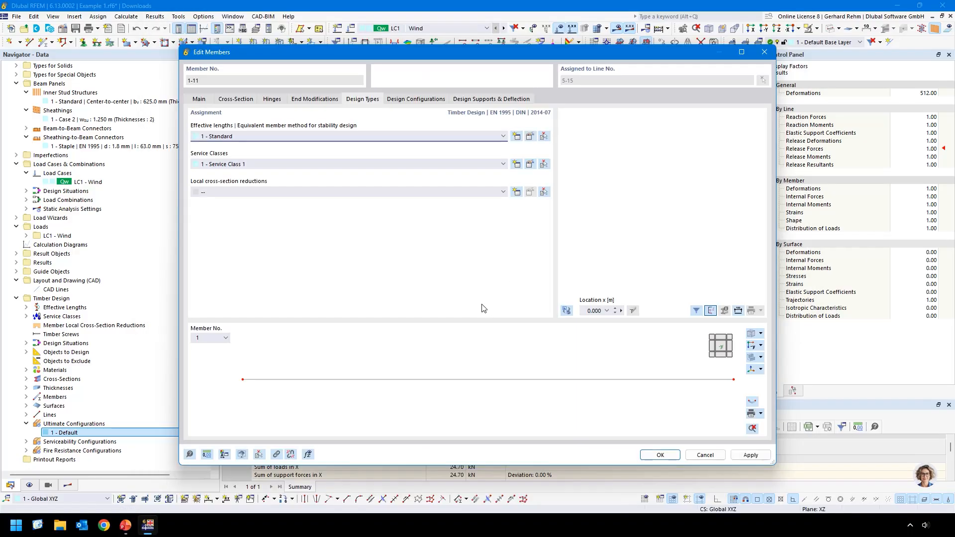
pyautogui.click(660, 454)
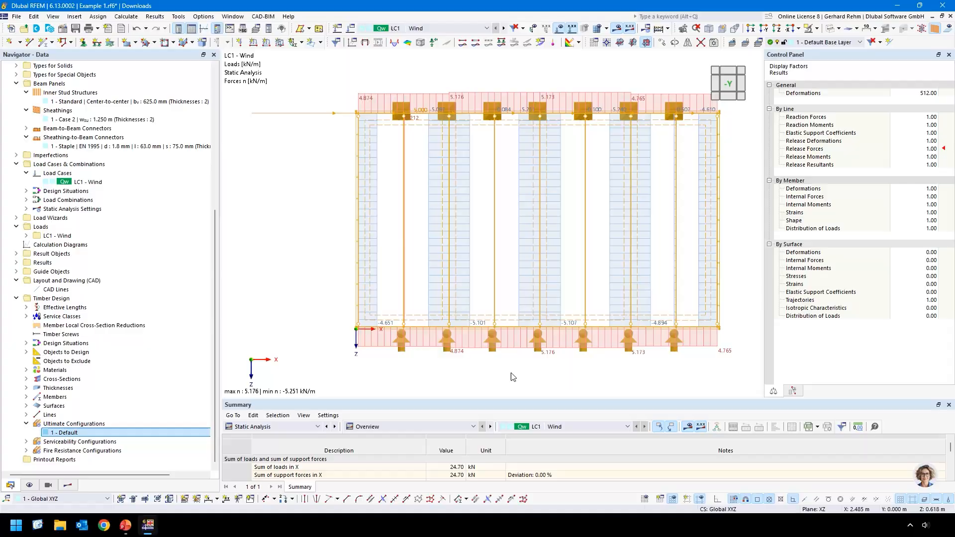
pyautogui.click(287, 427)
pyautogui.click(722, 360)
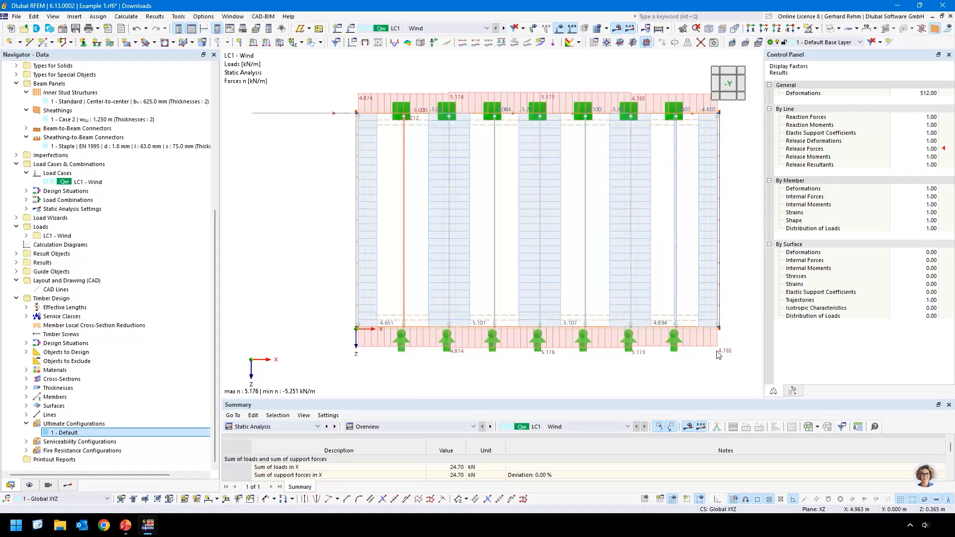
# Display the members' axial forces N on the wall model and hide the release results.
pyautogui.scroll(2, 719, 335)
pyautogui.scroll(-2, 735, 281)
pyautogui.moveTo(709, 270); pyautogui.dragTo(624, 273, button='middle')
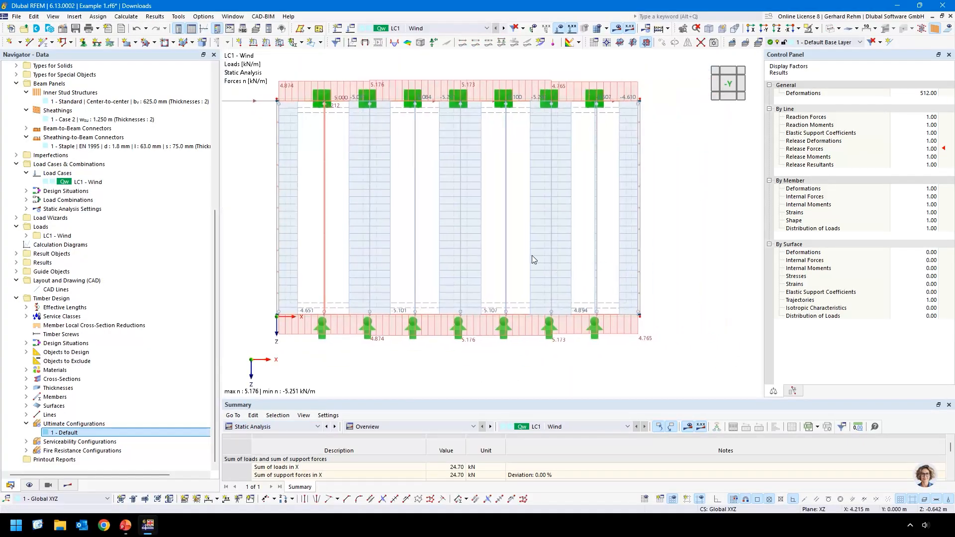
pyautogui.click(68, 485)
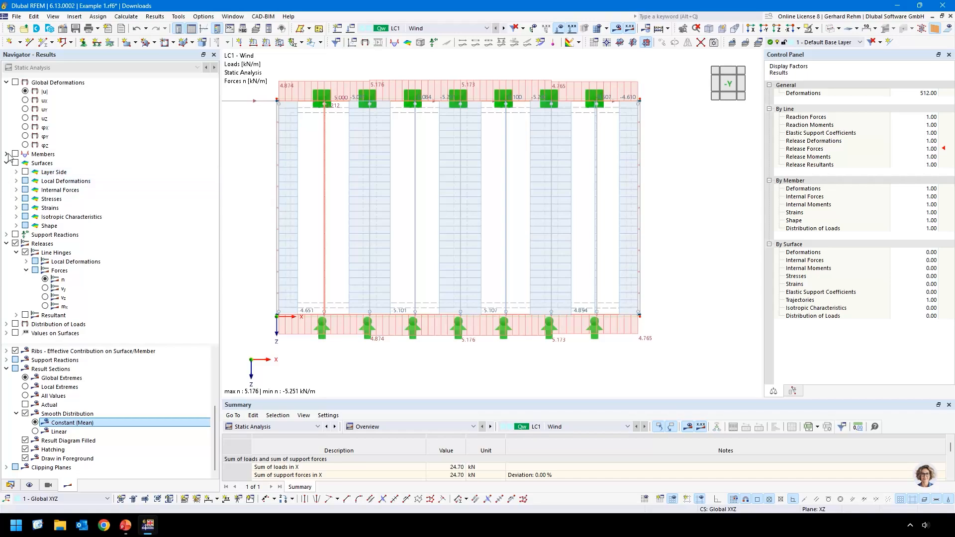
pyautogui.click(6, 155)
pyautogui.click(16, 171)
pyautogui.click(35, 180)
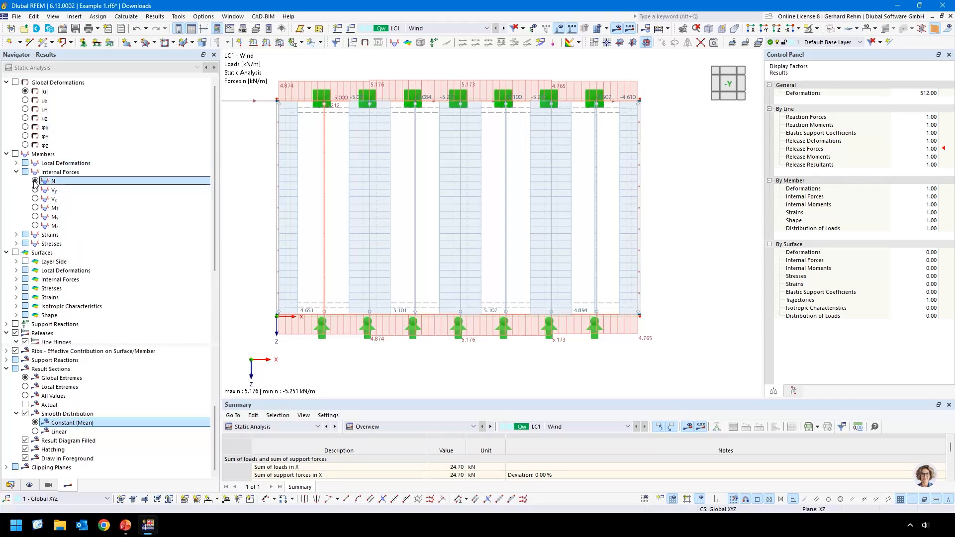
pyautogui.keyDown('ctrl'); pyautogui.moveTo(704, 266); pyautogui.dragTo(632, 264, button='middle'); pyautogui.keyUp('ctrl')
pyautogui.scroll(-3, 75, 259)
pyautogui.click(15, 244)
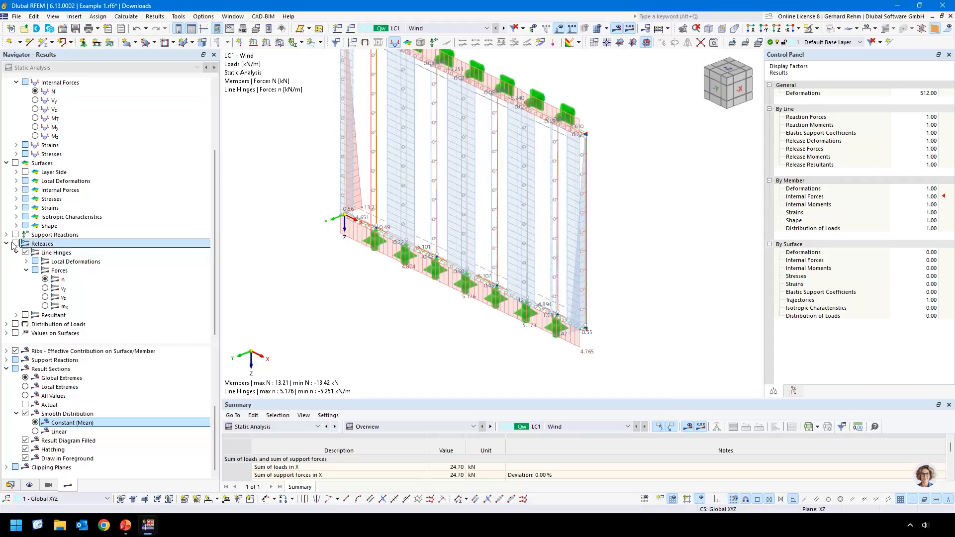
# Examine the axial forces N in the outer studs where they meet the bottom beam.
pyautogui.scroll(3, 568, 339)
pyautogui.scroll(-3, 566, 339)
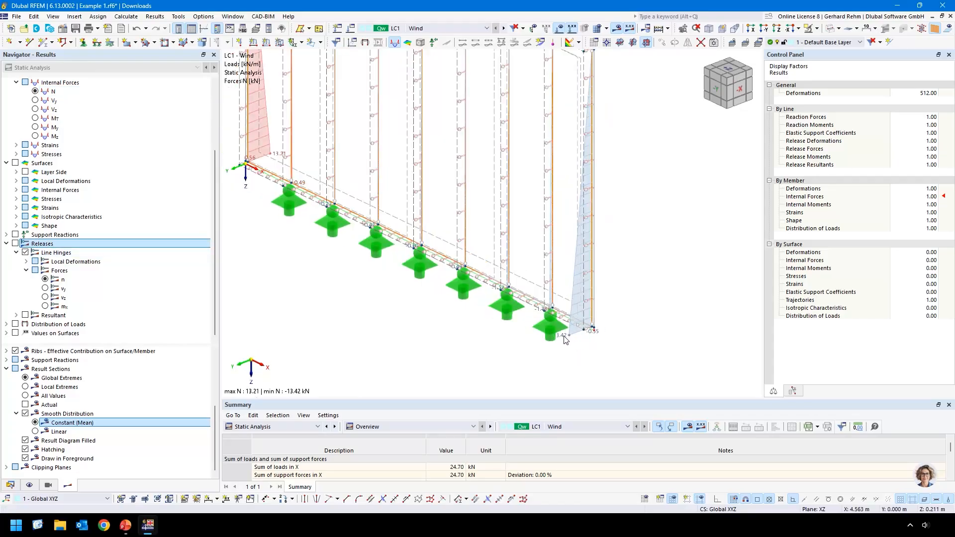
pyautogui.moveTo(297, 278); pyautogui.dragTo(374, 190, button='middle')
pyautogui.scroll(3, 375, 185)
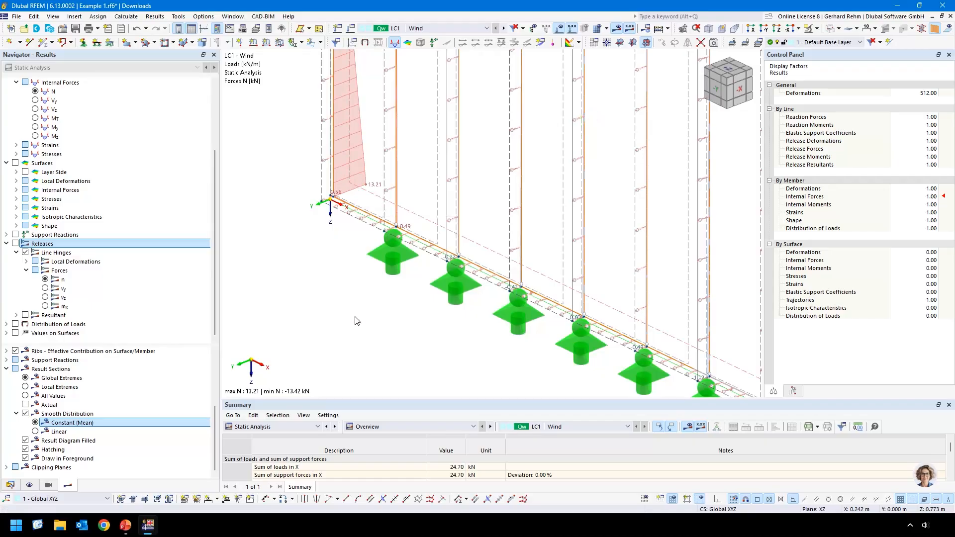
pyautogui.scroll(-3, 355, 321)
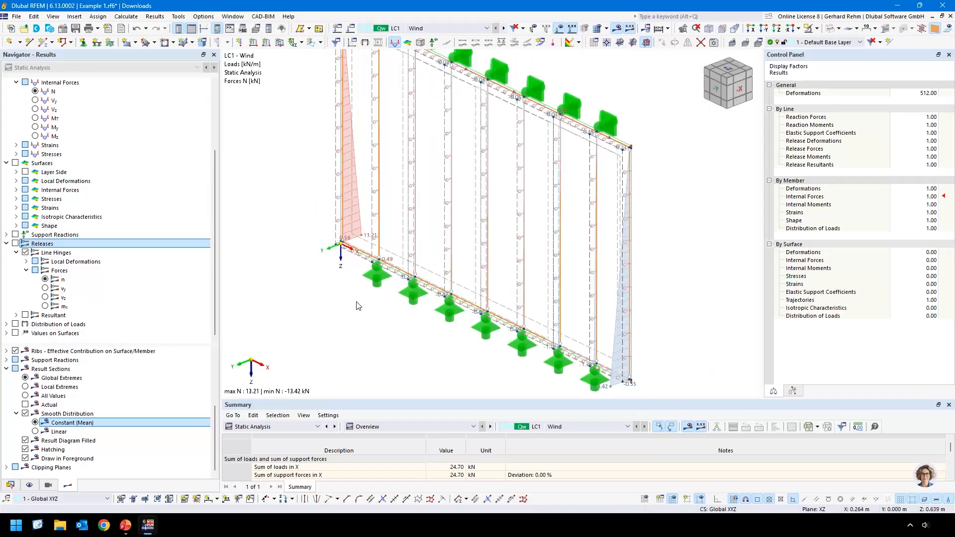
pyautogui.scroll(2, 357, 305)
pyautogui.scroll(1, 571, 319)
pyautogui.scroll(2, 571, 318)
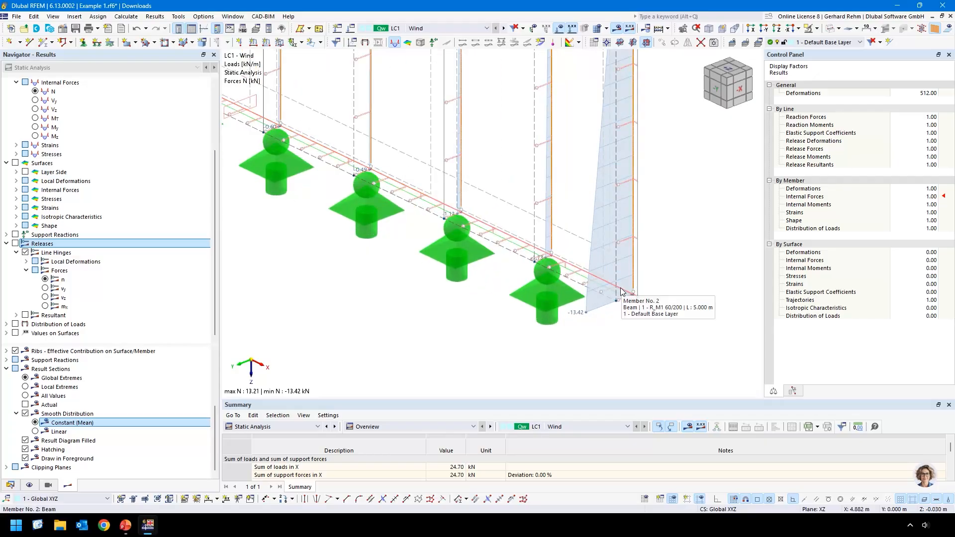
# Start a new design support at internal node 26 in the properties of the bottom beam, member 2.
pyautogui.hotkey('ctrl', '2')
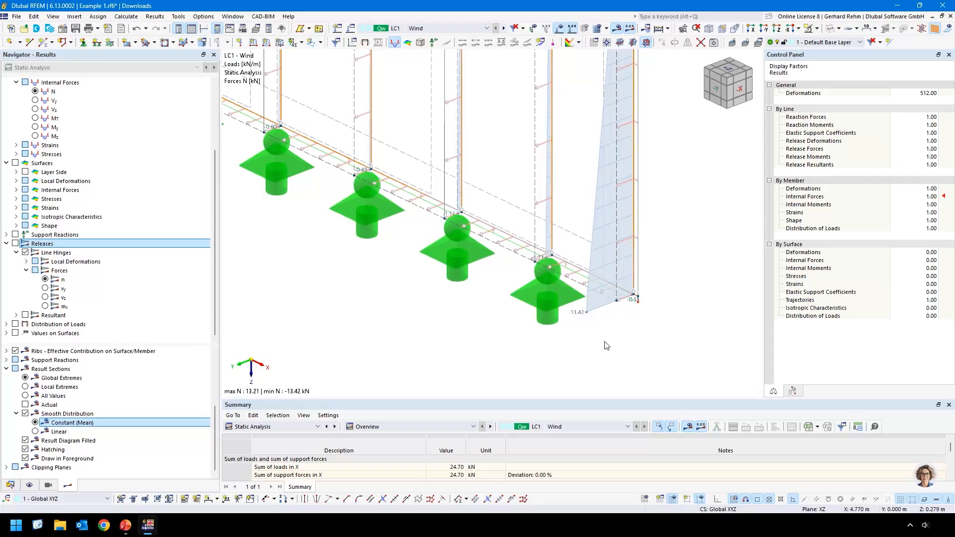
pyautogui.scroll(4, 592, 315)
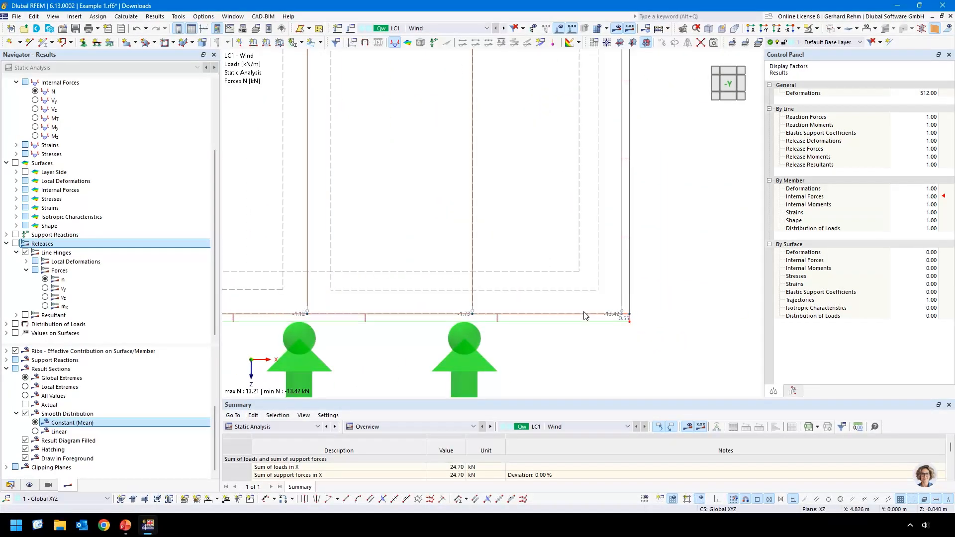
pyautogui.doubleClick(585, 317)
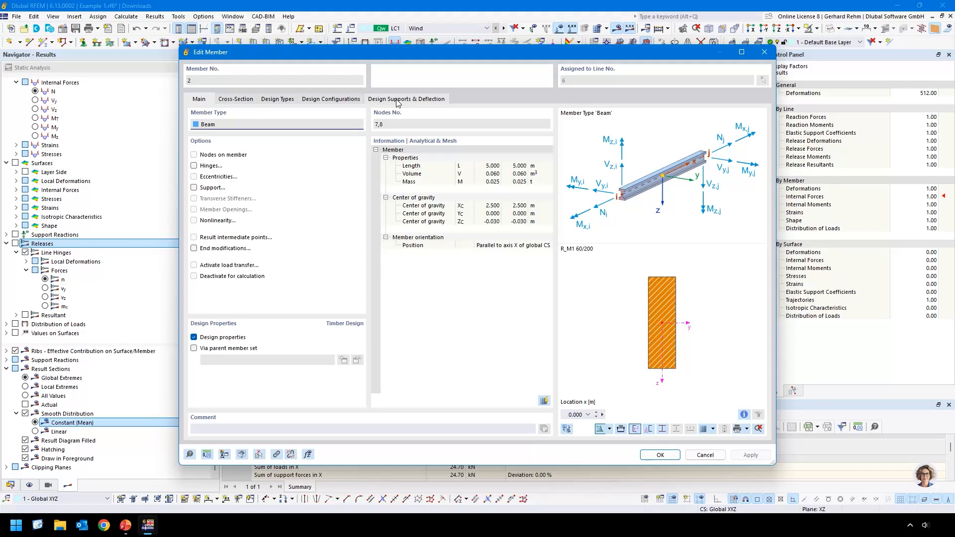
pyautogui.hotkey('ctrl', 'shift', 'Tab')
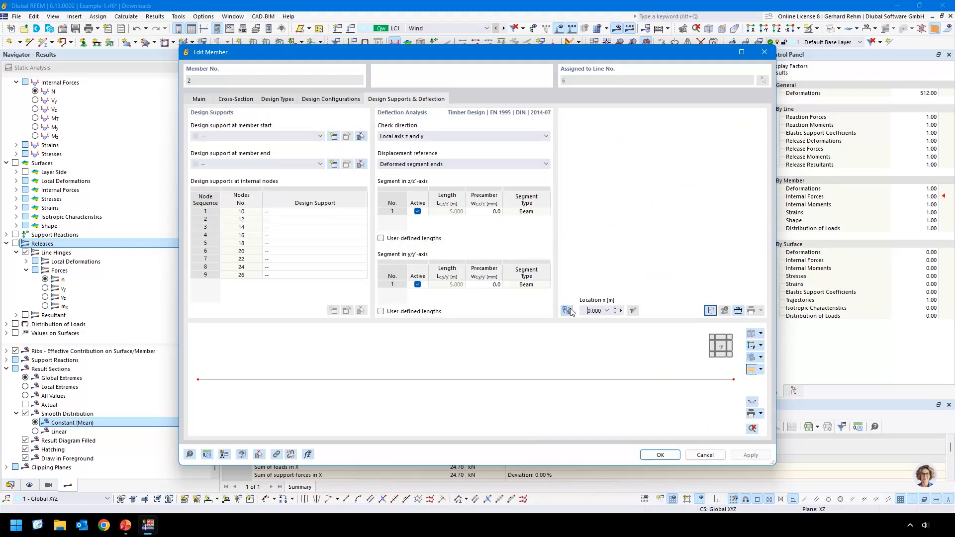
pyautogui.scroll(4, 732, 244)
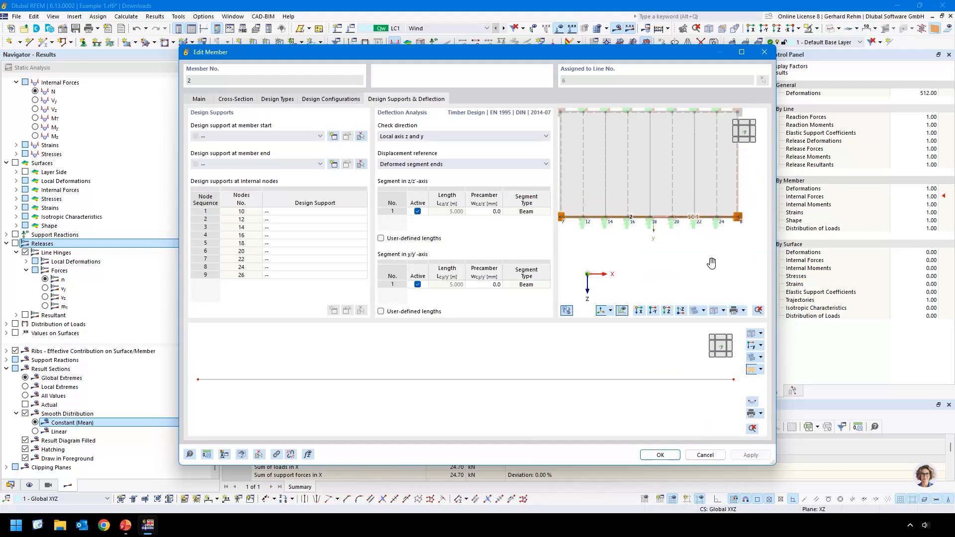
pyautogui.scroll(5, 739, 256)
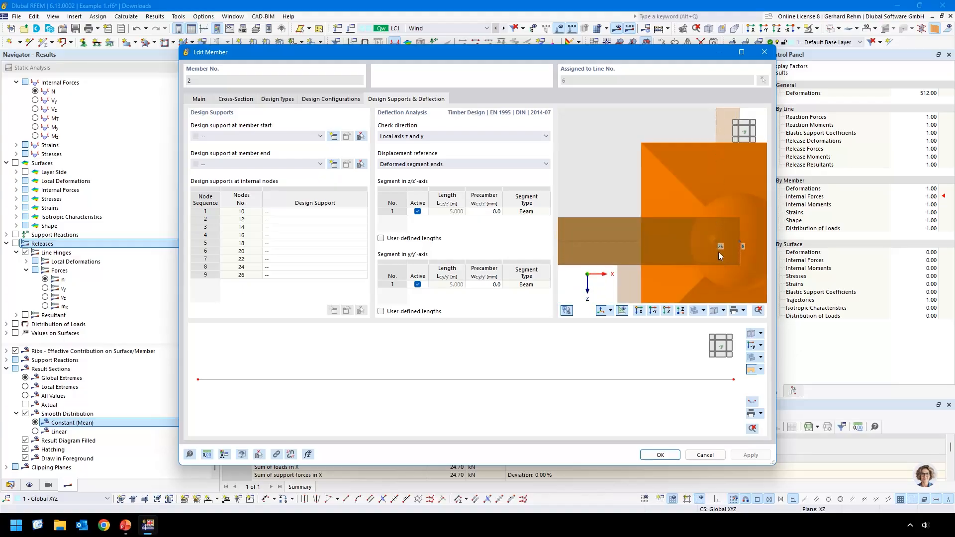
pyautogui.click(301, 275)
pyautogui.click(303, 275)
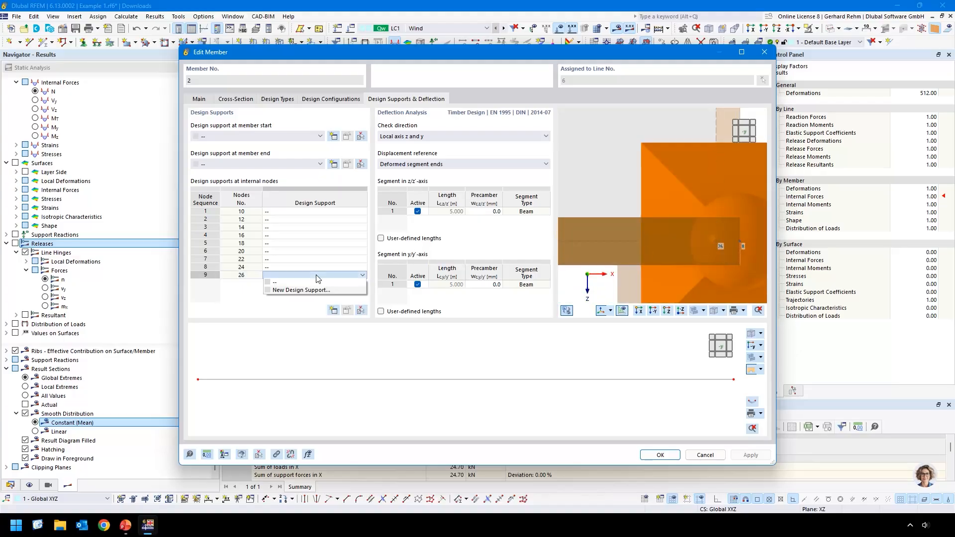
pyautogui.click(293, 291)
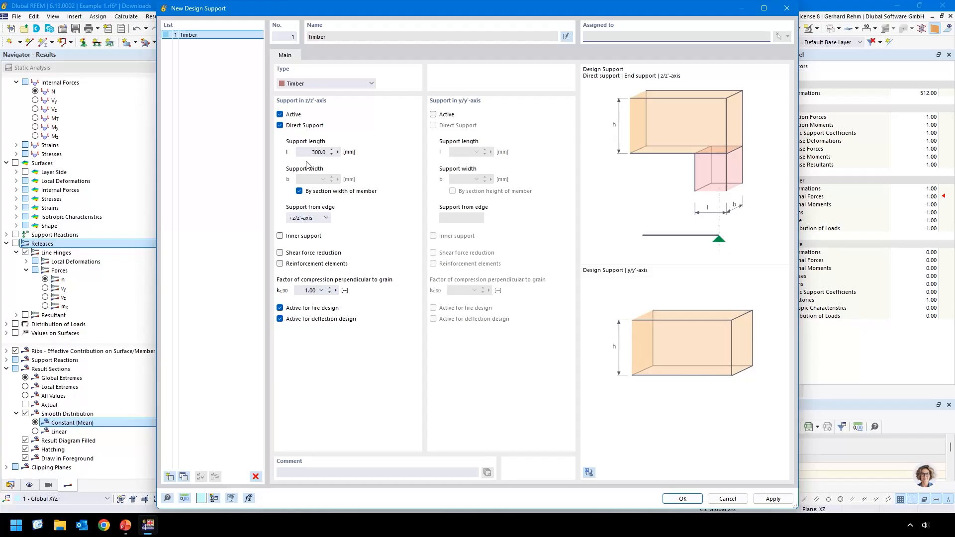
# Define the timber design support with the z/z'-axis inactive and the y/y'-axis active at 60 mm support length, and apply it to the beam.
pyautogui.click(280, 114)
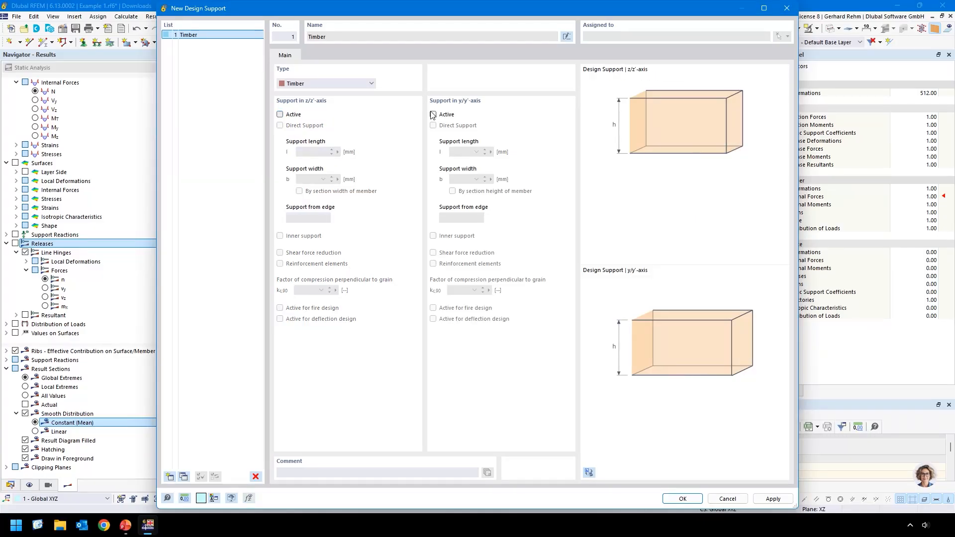
pyautogui.click(433, 114)
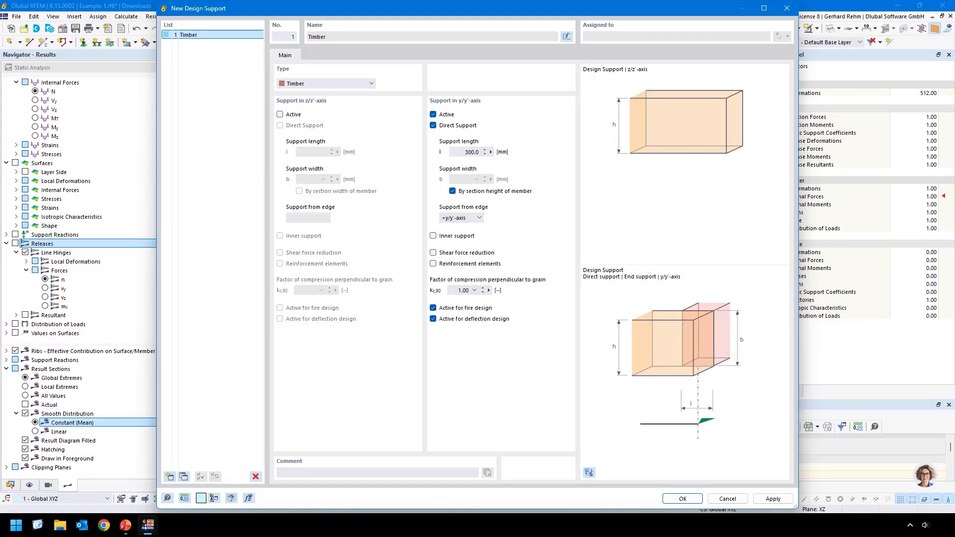
pyautogui.write('60')
pyautogui.press('Tab')
pyautogui.click(475, 218)
pyautogui.click(458, 236)
pyautogui.click(461, 291)
pyautogui.click(679, 499)
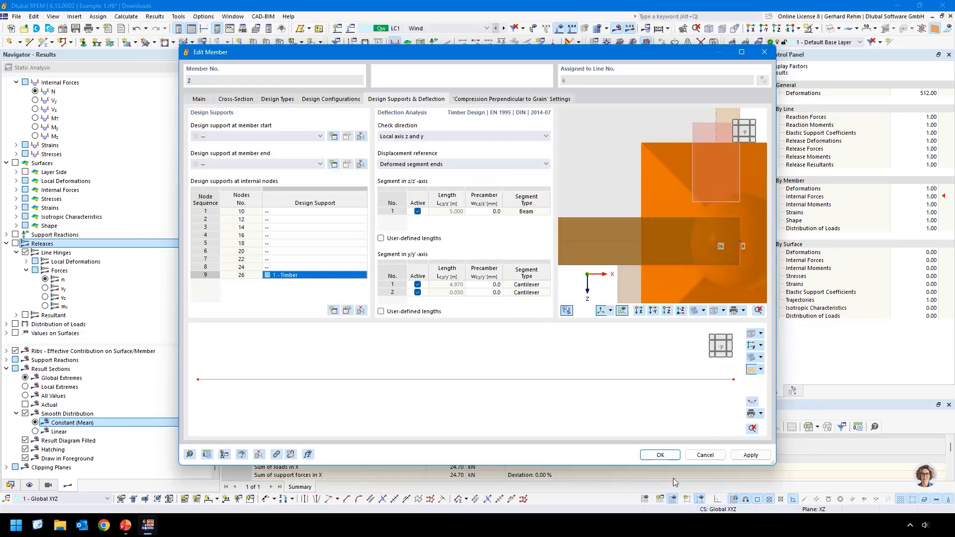
pyautogui.click(650, 456)
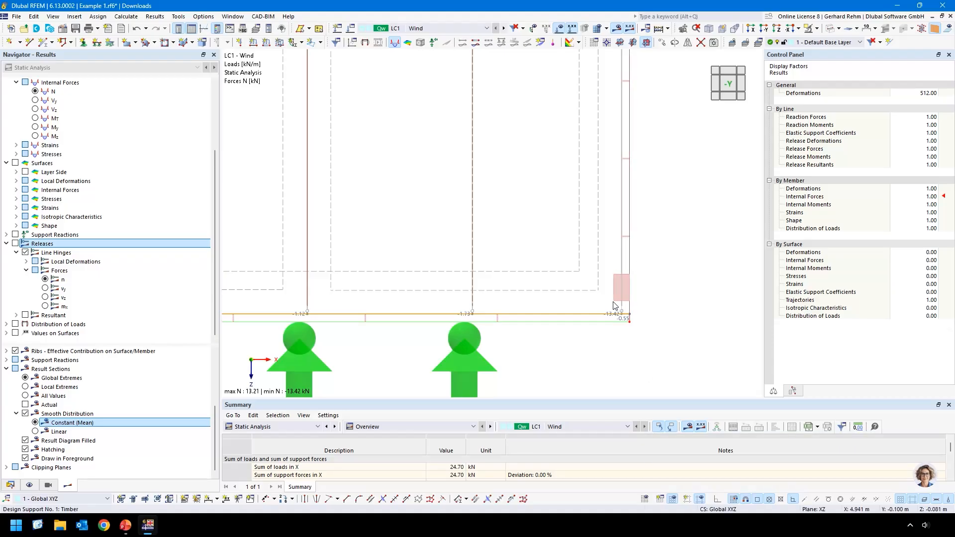
# Exclude members and surfaces from the Timber Design objects, keeping only the beam panels to design.
pyautogui.scroll(-5, 622, 288)
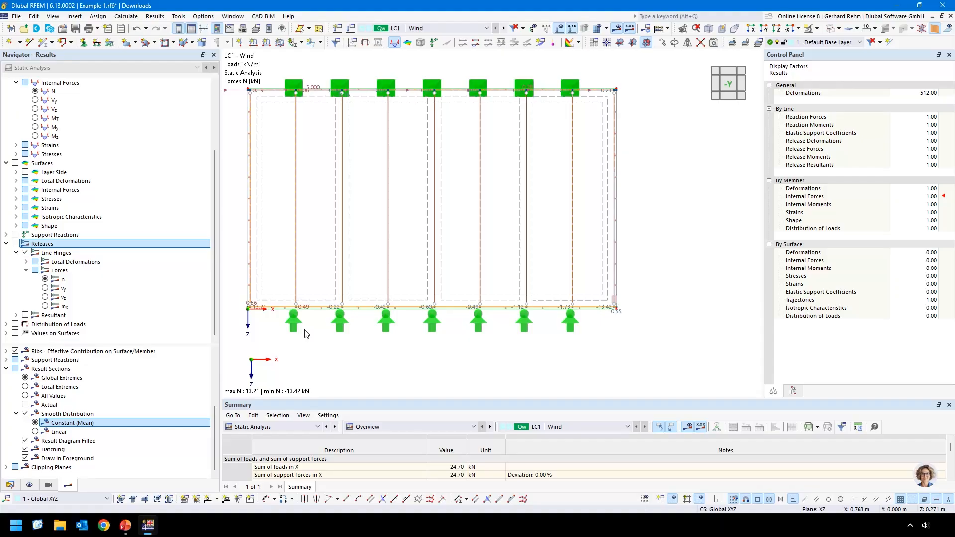
pyautogui.moveTo(548, 362); pyautogui.dragTo(611, 378, button='middle')
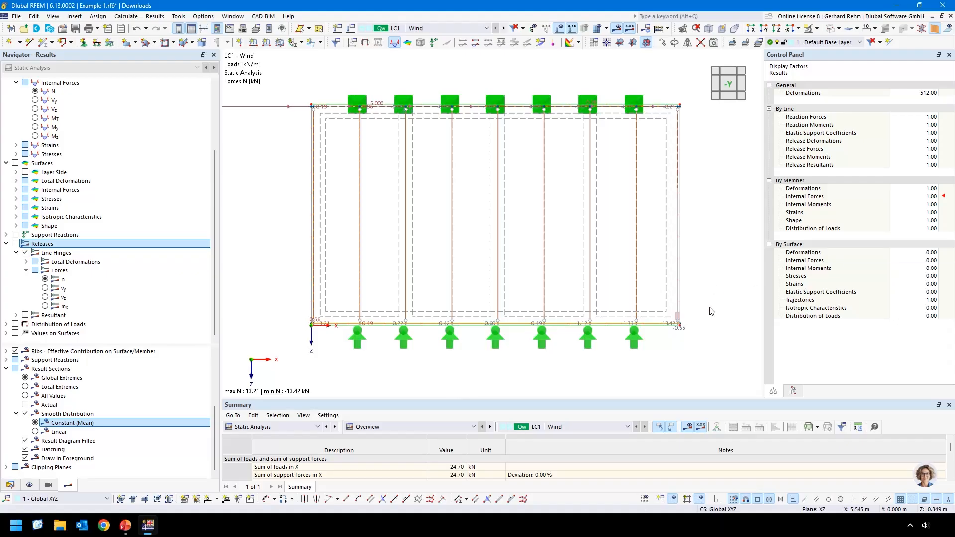
pyautogui.click(269, 427)
pyautogui.click(238, 491)
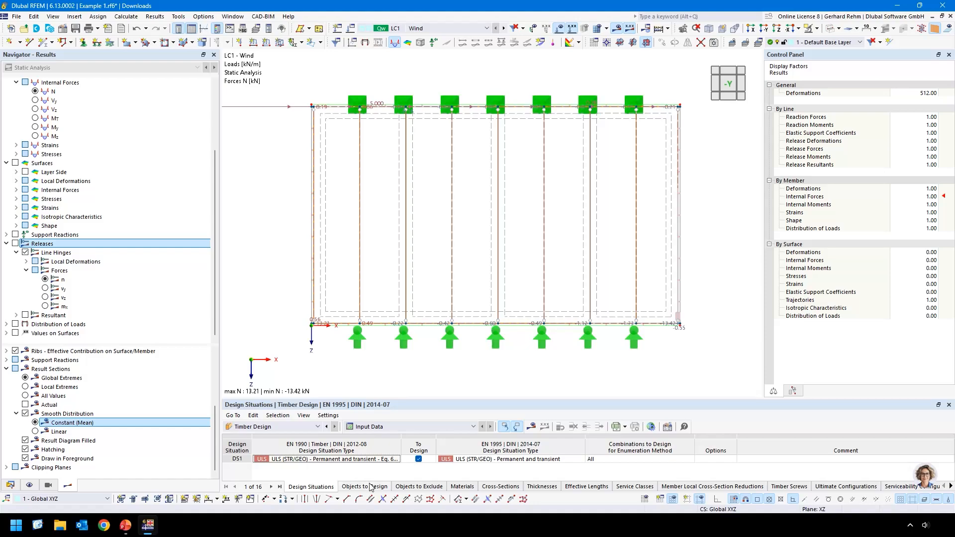
pyautogui.moveTo(446, 401); pyautogui.dragTo(448, 313)
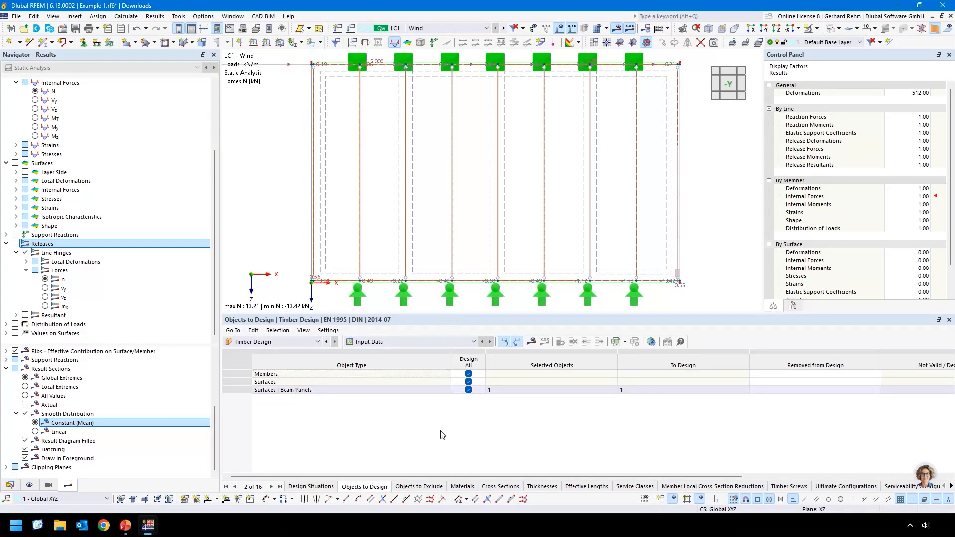
pyautogui.click(267, 391)
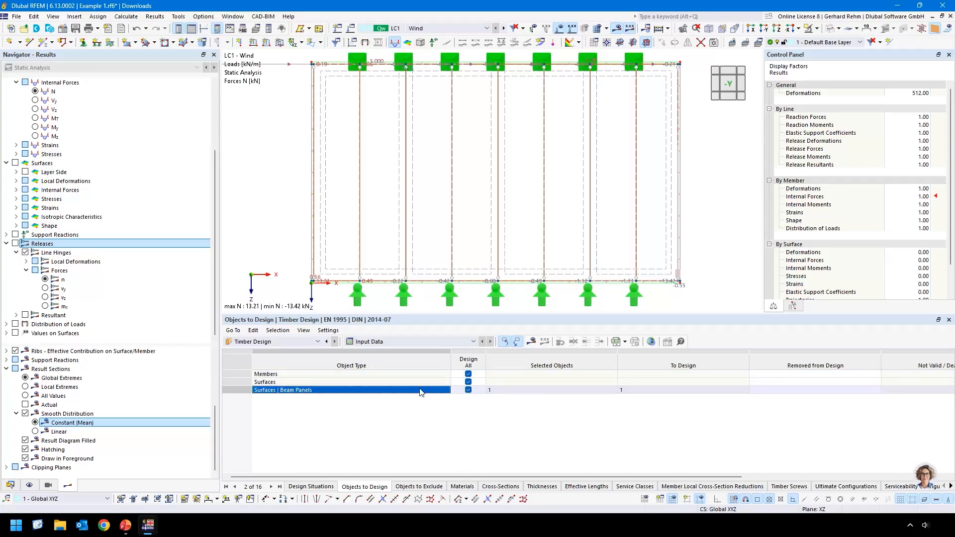
pyautogui.click(468, 382)
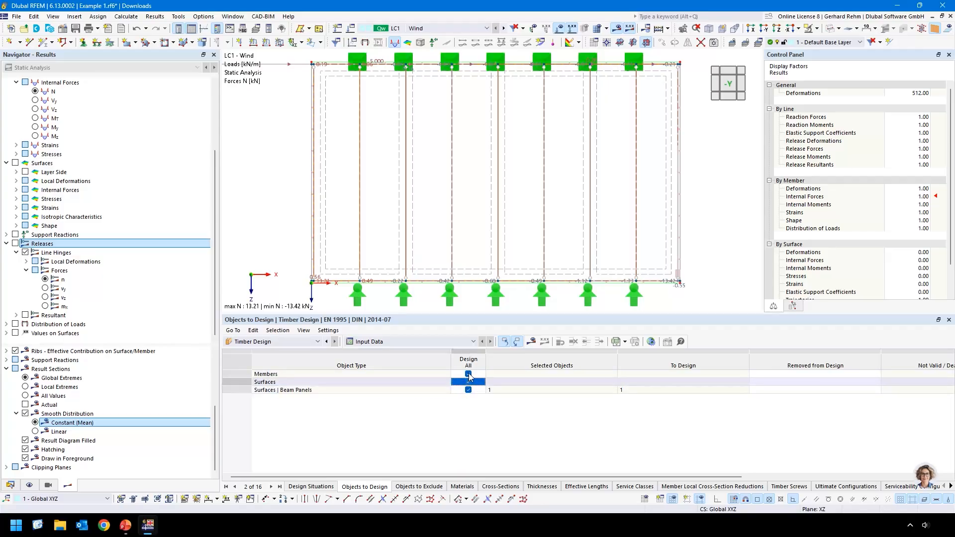
pyautogui.click(468, 374)
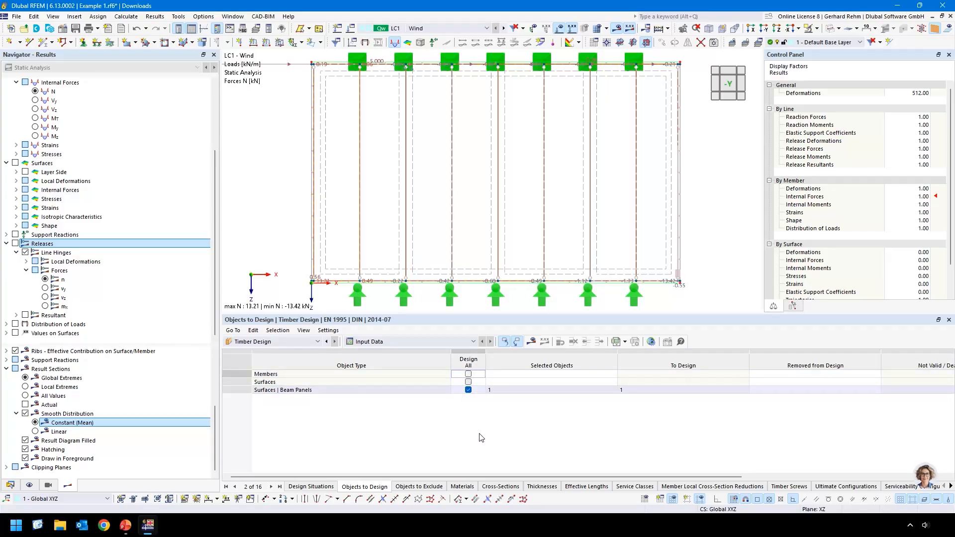
# Review the Timber Design global settings, checking that beams, sheathings and connectors are included as beam panel components to design.
pyautogui.click(651, 342)
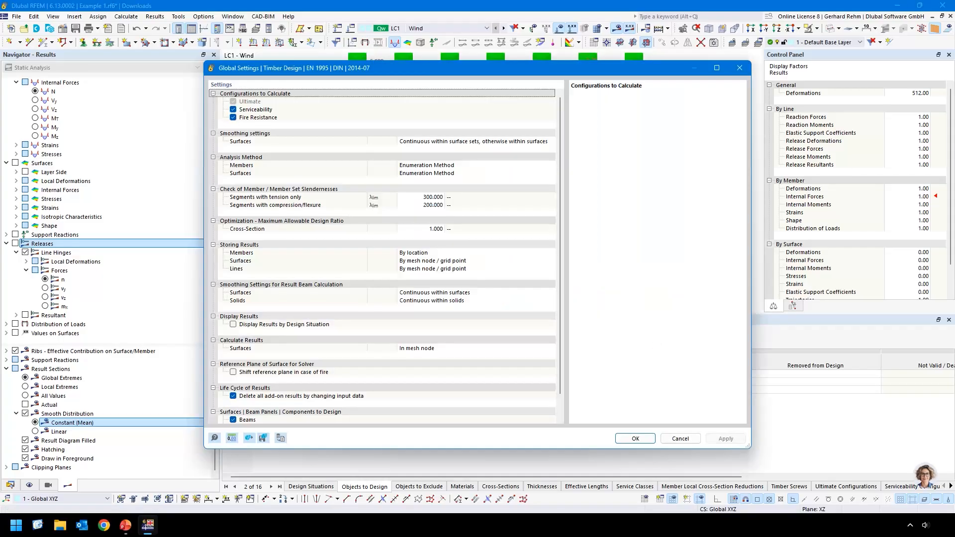
pyautogui.moveTo(403, 62); pyautogui.dragTo(728, 65)
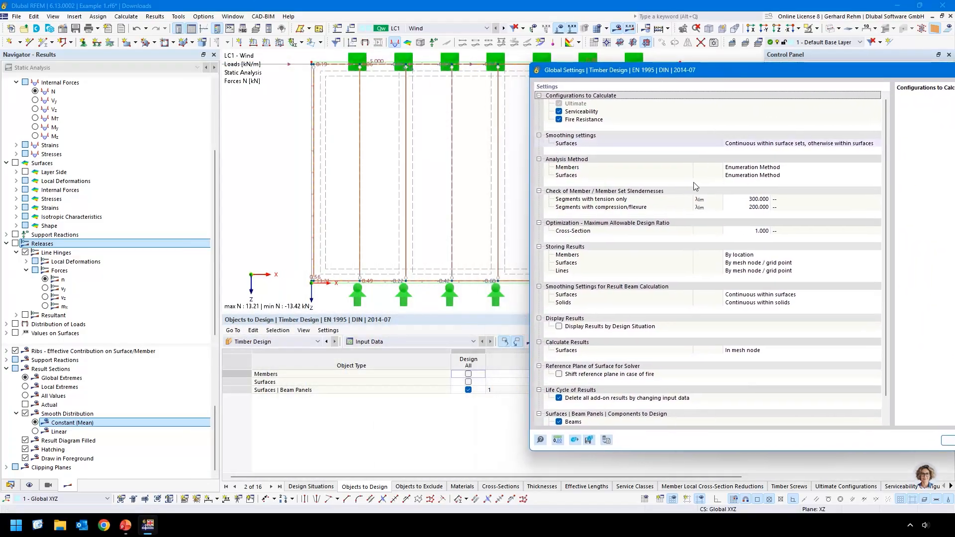
pyautogui.scroll(-1, 633, 400)
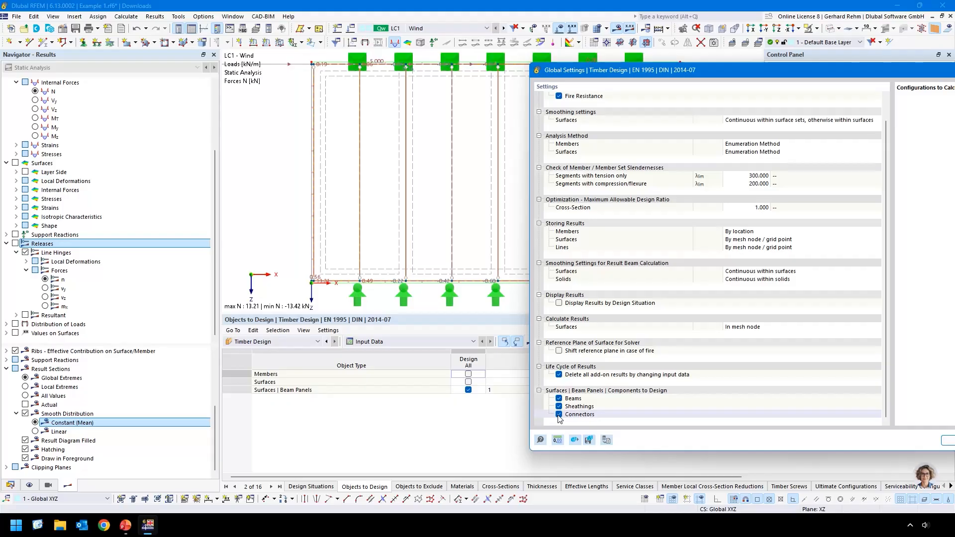
pyautogui.click(952, 441)
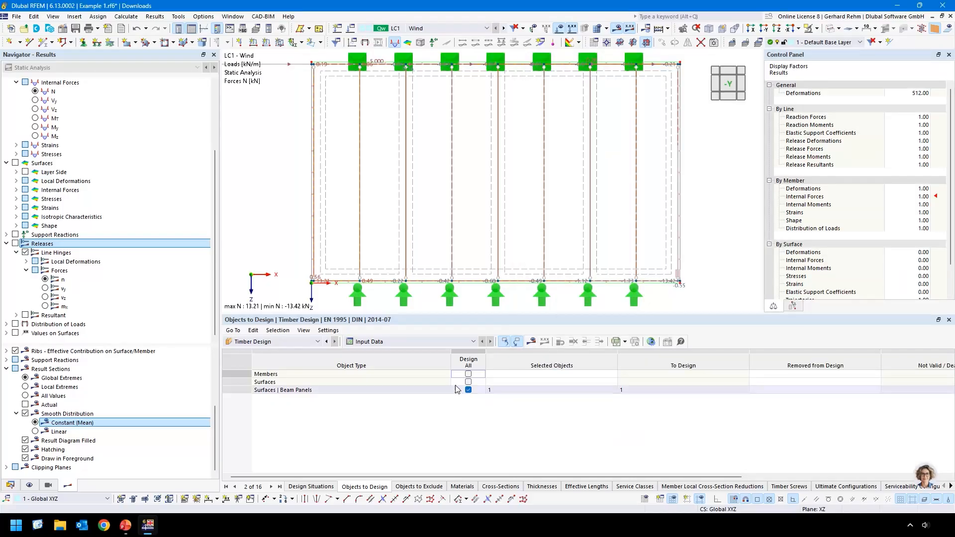
# Run the timber design calculation and show only the design checks on lines, hiding those on members and surfaces.
pyautogui.click(530, 344)
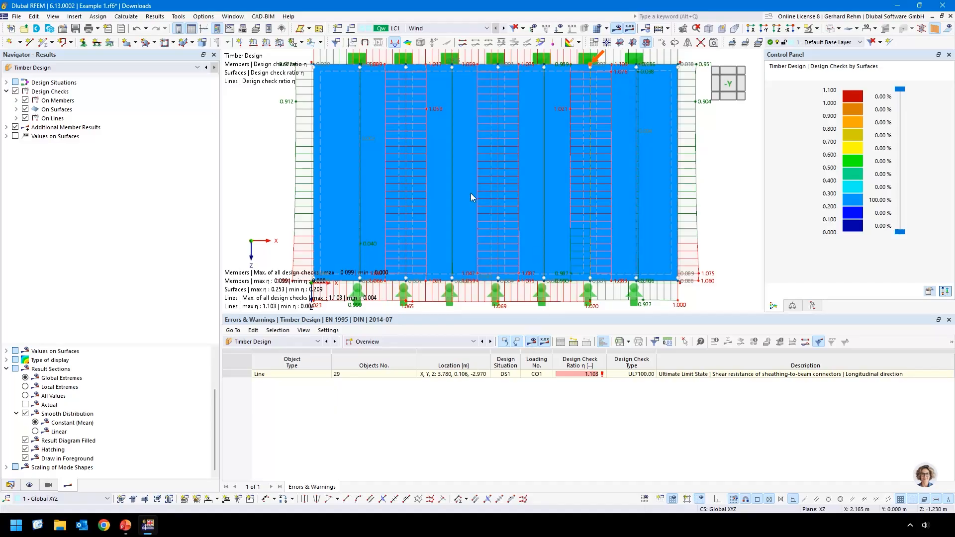
pyautogui.scroll(-2, 471, 193)
pyautogui.moveTo(504, 279); pyautogui.dragTo(567, 279, button='middle')
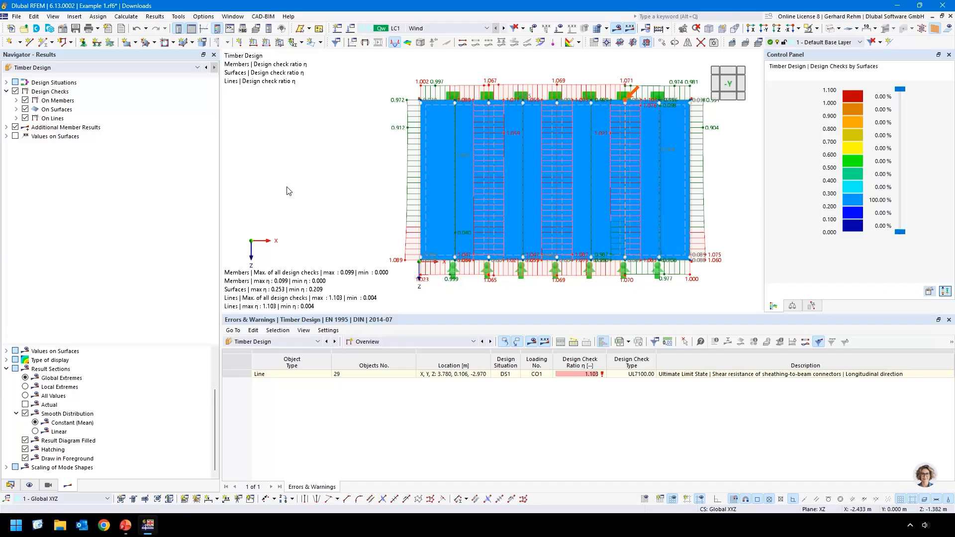
pyautogui.click(25, 100)
pyautogui.click(24, 109)
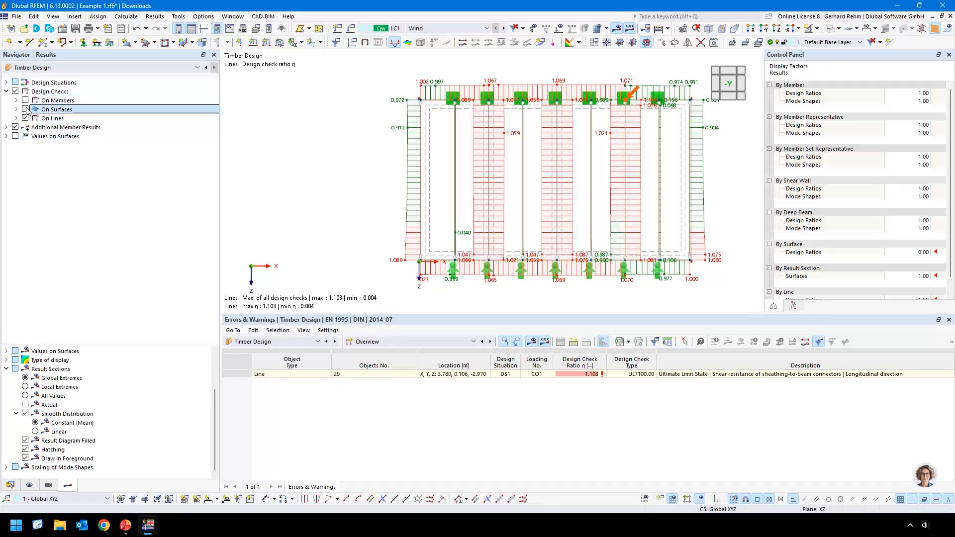
pyautogui.moveTo(341, 213); pyautogui.dragTo(307, 216, button='middle')
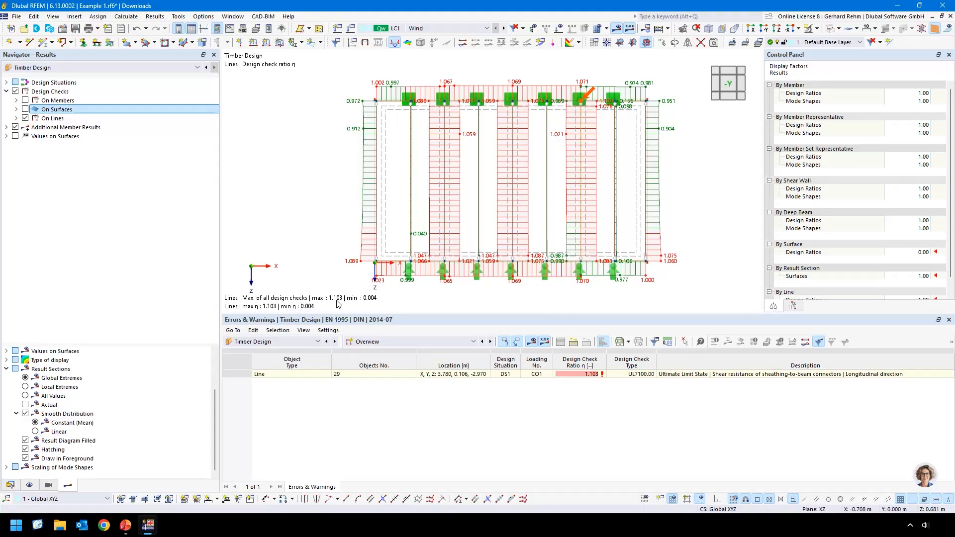
# List the design ratios for the beam panel's beams and inspect the design support at the bottom plate's loaded end.
pyautogui.click(387, 342)
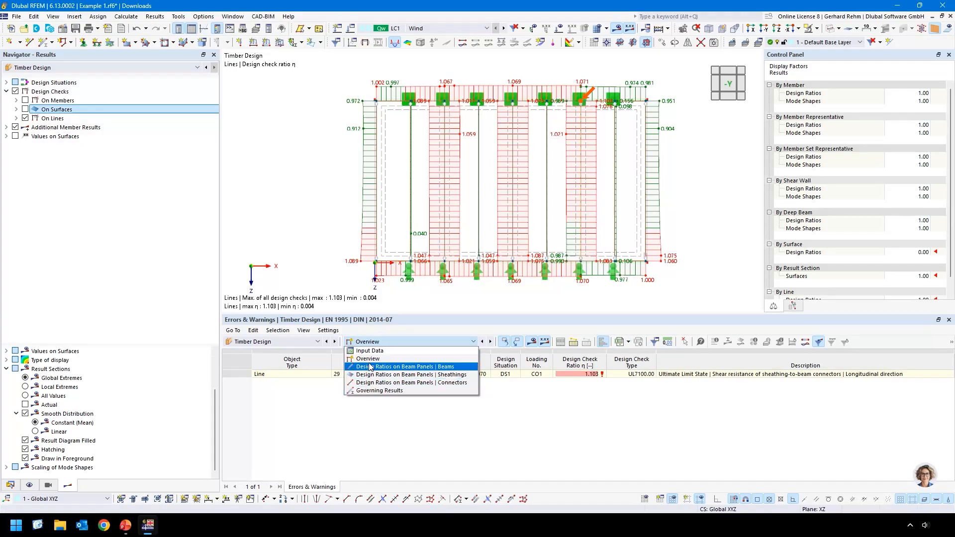
pyautogui.click(427, 367)
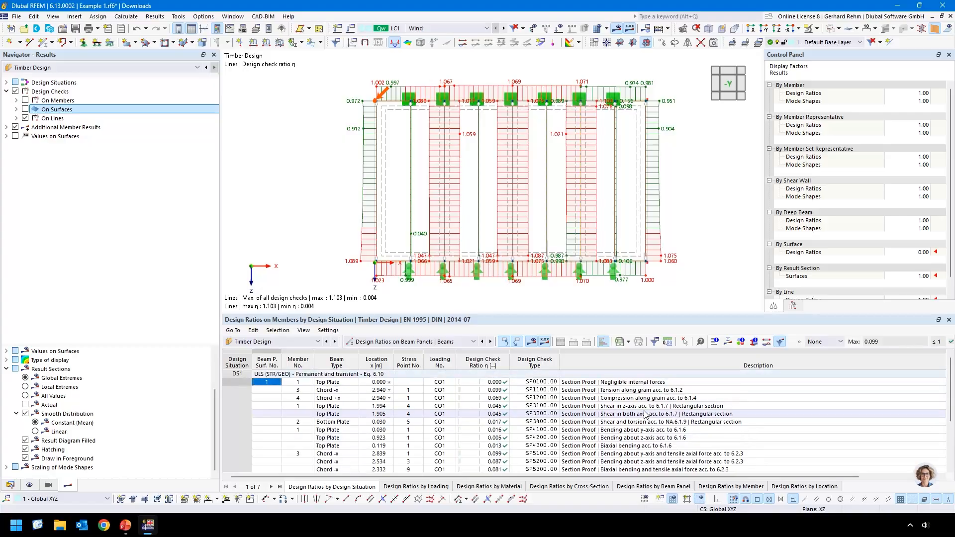
pyautogui.scroll(2, 649, 258)
pyautogui.scroll(1, 649, 258)
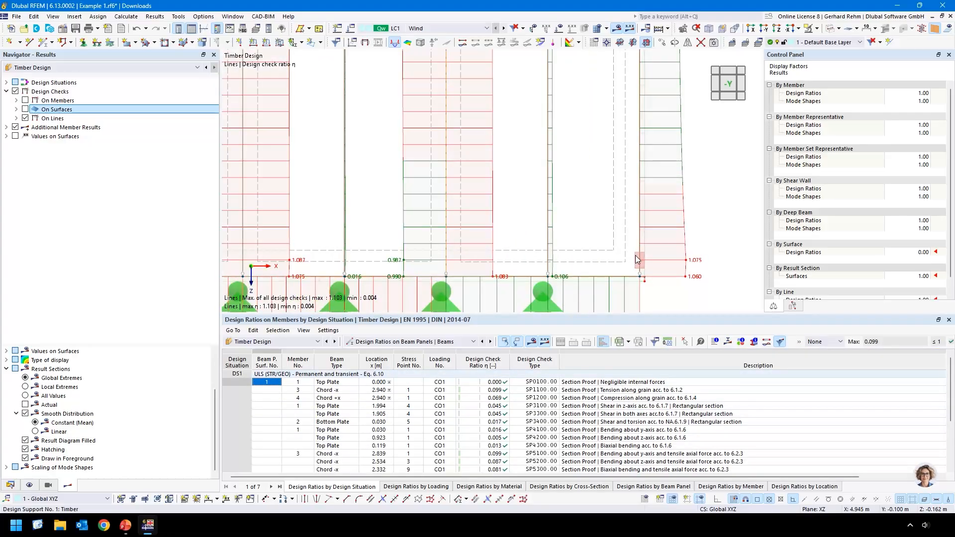
pyautogui.click(636, 256)
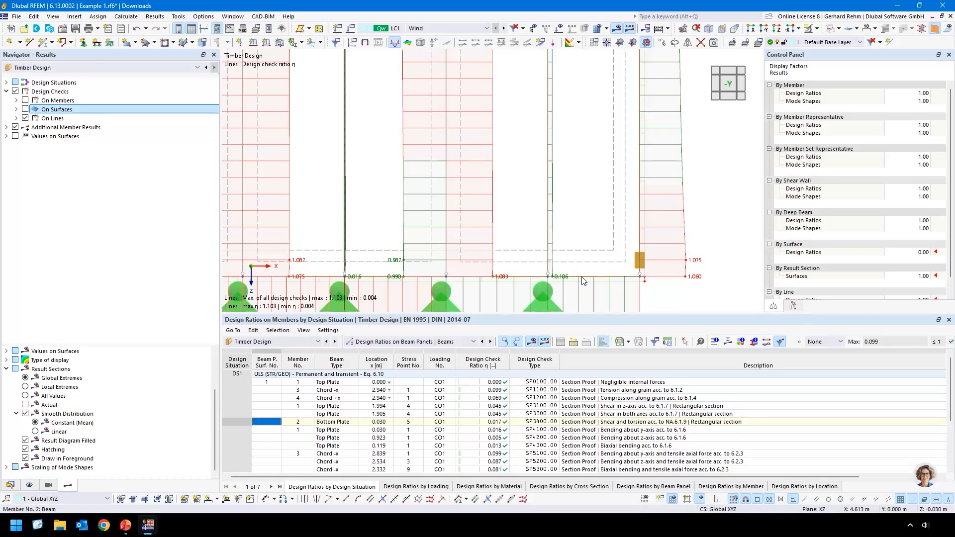
# Examine bottom beam member 2's design supports and its compression-perpendicular-to-grain settings for connected members 2 and 4 at node 26.
pyautogui.doubleClick(253, 102)
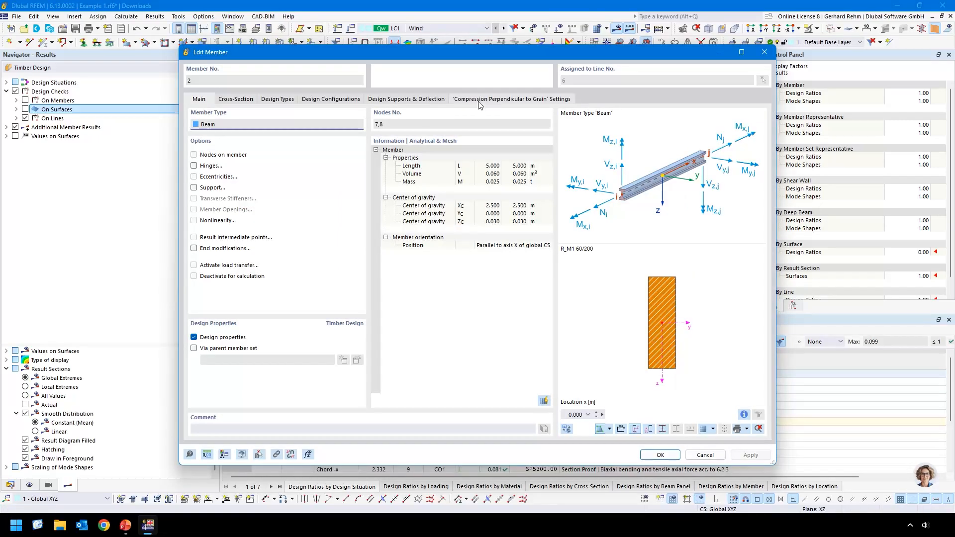
pyautogui.click(406, 100)
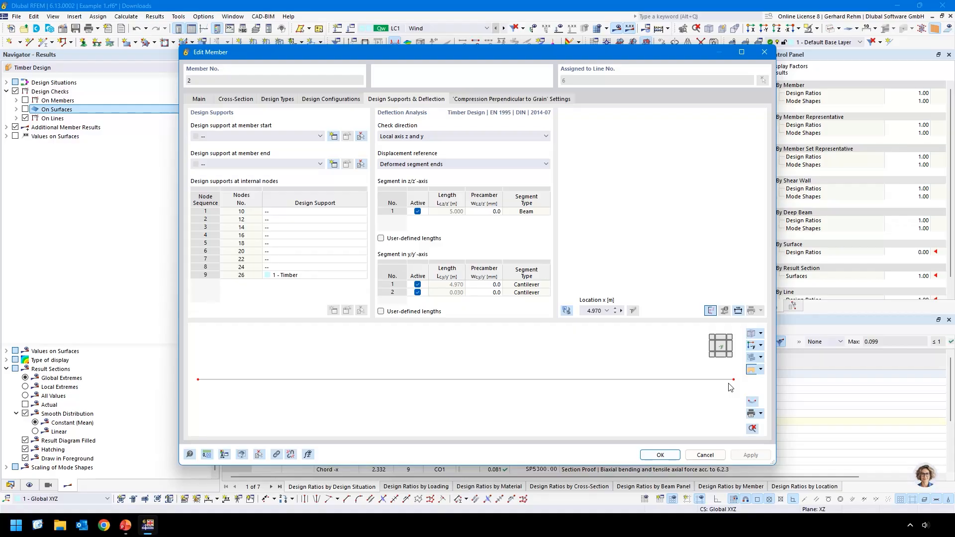
pyautogui.click(477, 102)
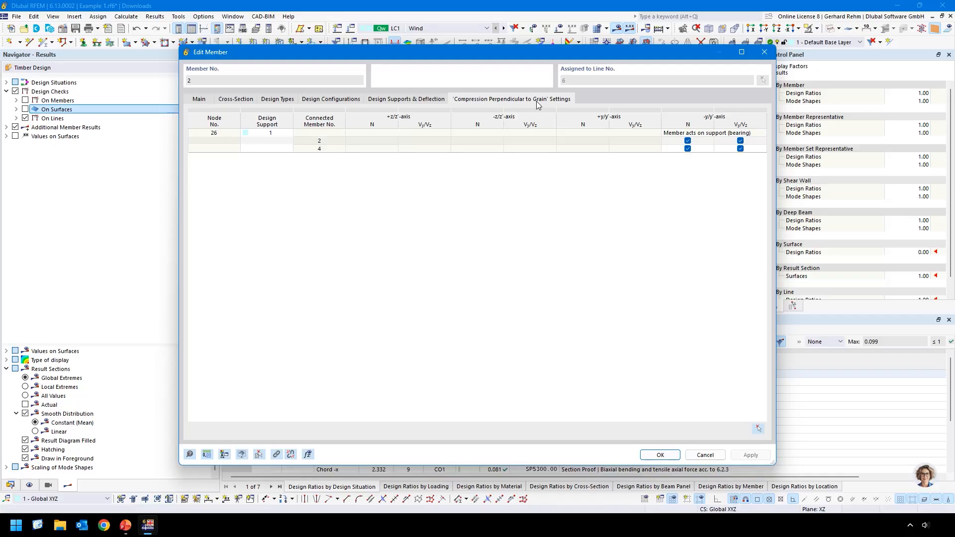
pyautogui.moveTo(516, 55); pyautogui.dragTo(328, 47)
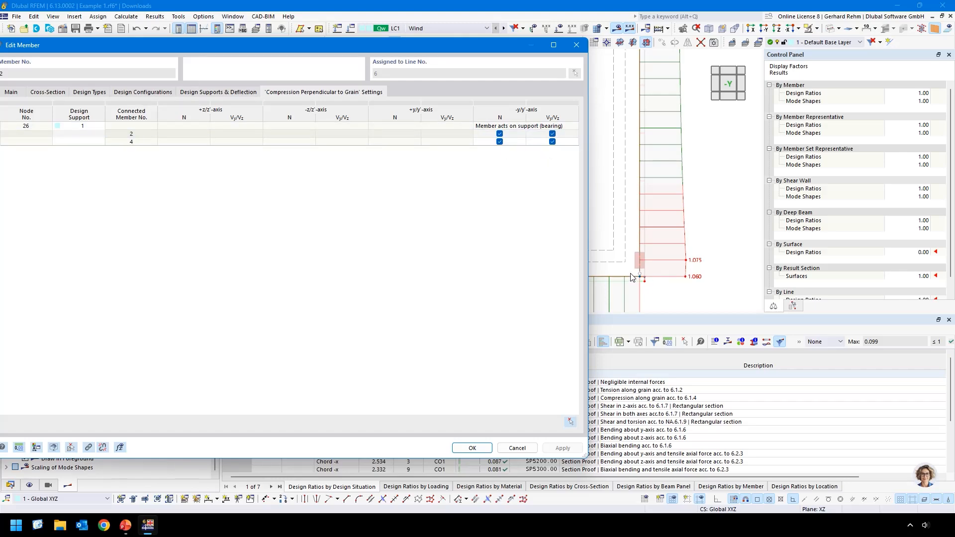
pyautogui.click(133, 135)
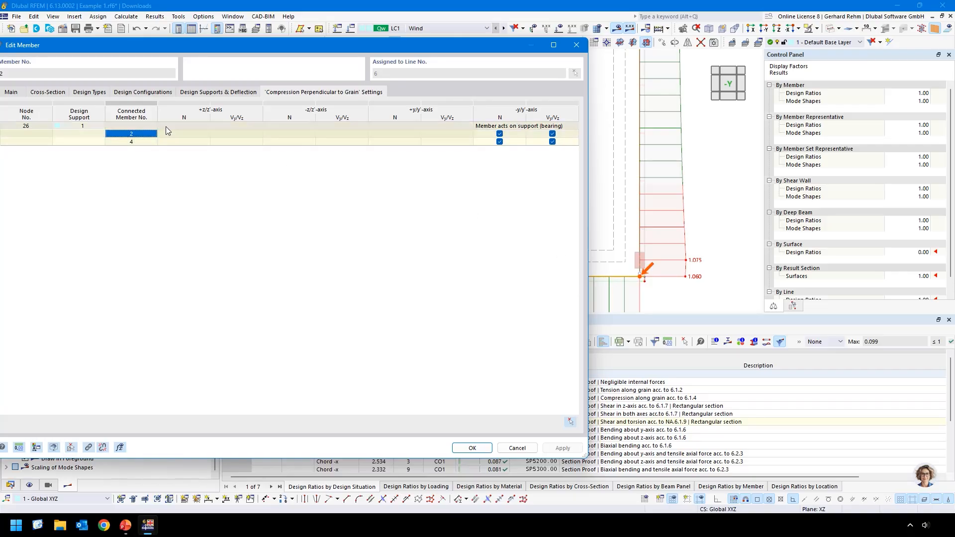
pyautogui.click(133, 142)
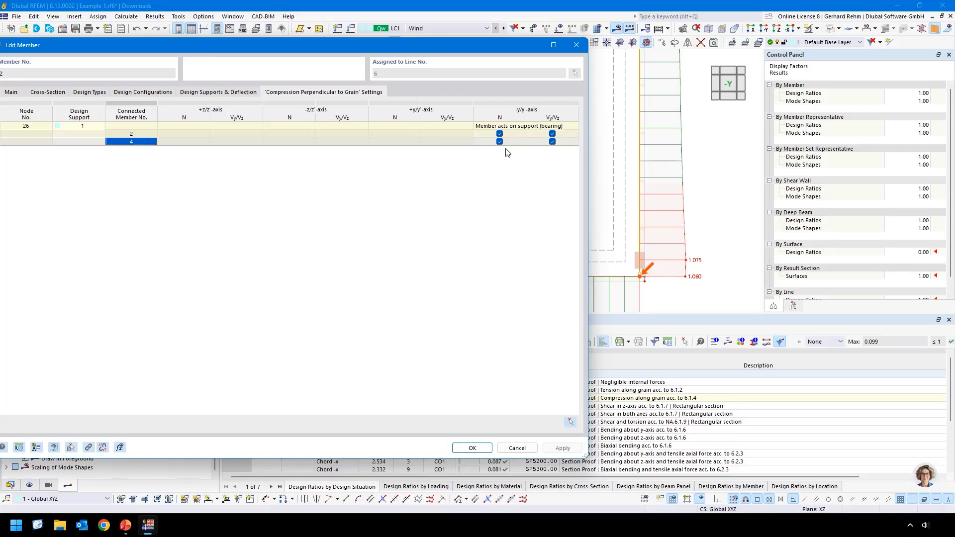
# For the -y/y'-axis at node 26, deactivate N and Vy/Vz of member 2 and Vy/Vz of member 4, keeping only member 4's N.
pyautogui.click(499, 134)
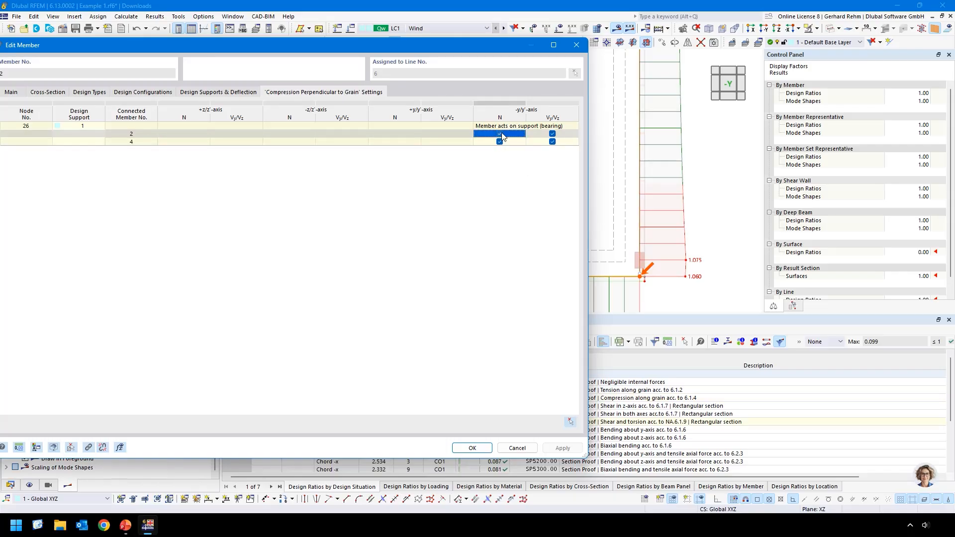
pyautogui.click(552, 133)
pyautogui.click(552, 142)
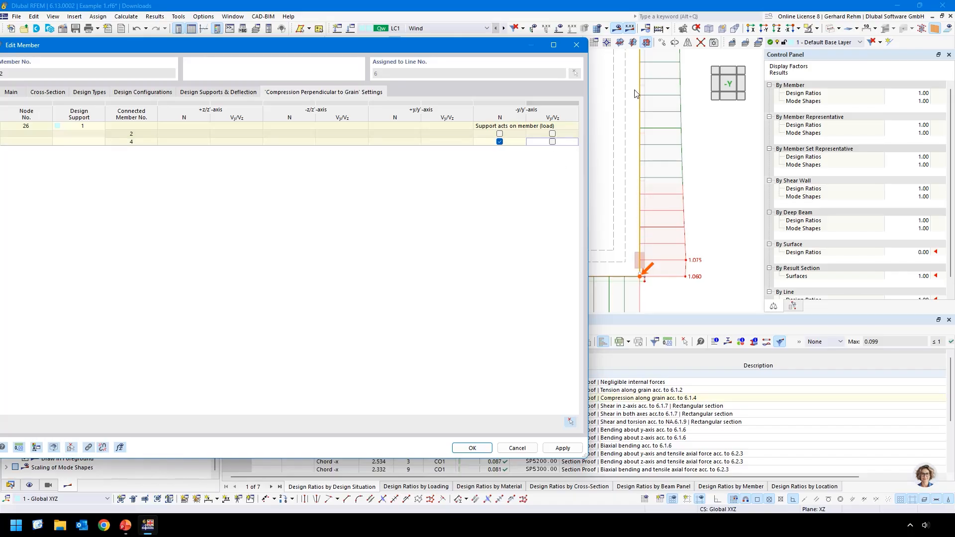
pyautogui.click(554, 142)
pyautogui.click(552, 142)
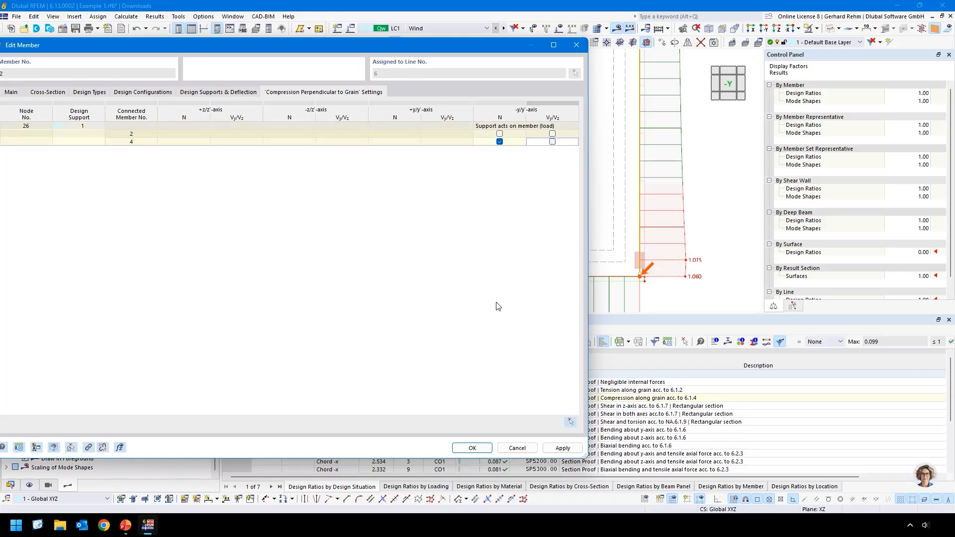
pyautogui.click(472, 447)
# Recalculate the timber design and list the design ratios for the beam panel's beams.
pyautogui.click(519, 336)
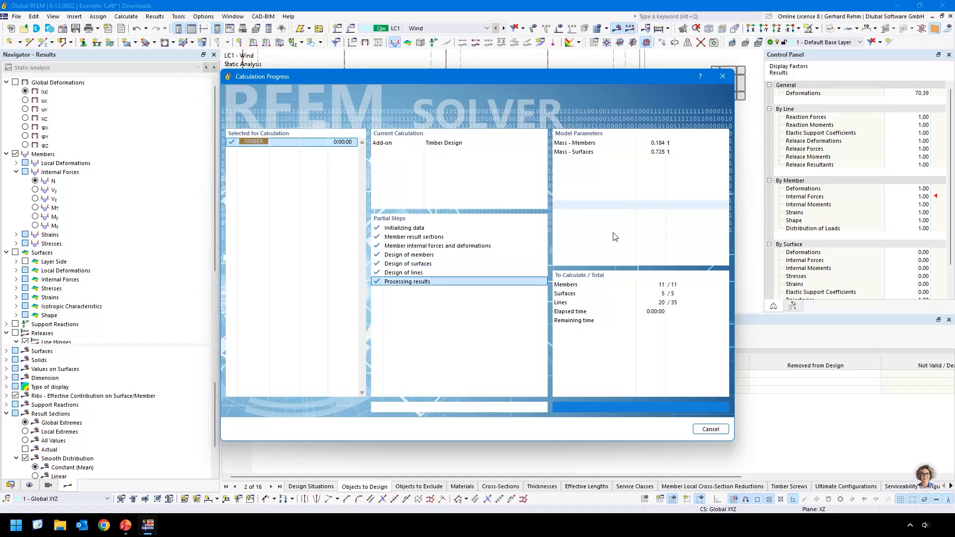
pyautogui.click(393, 342)
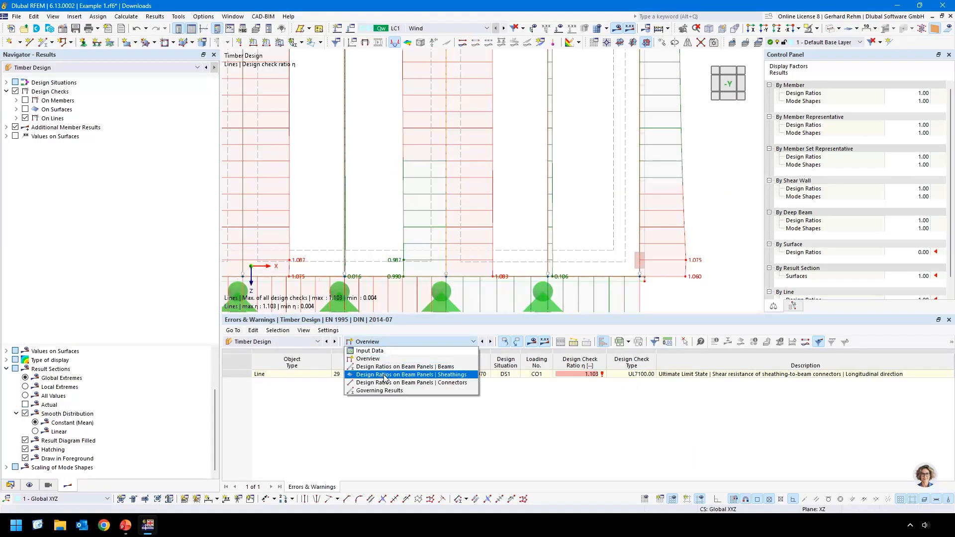
pyautogui.click(442, 368)
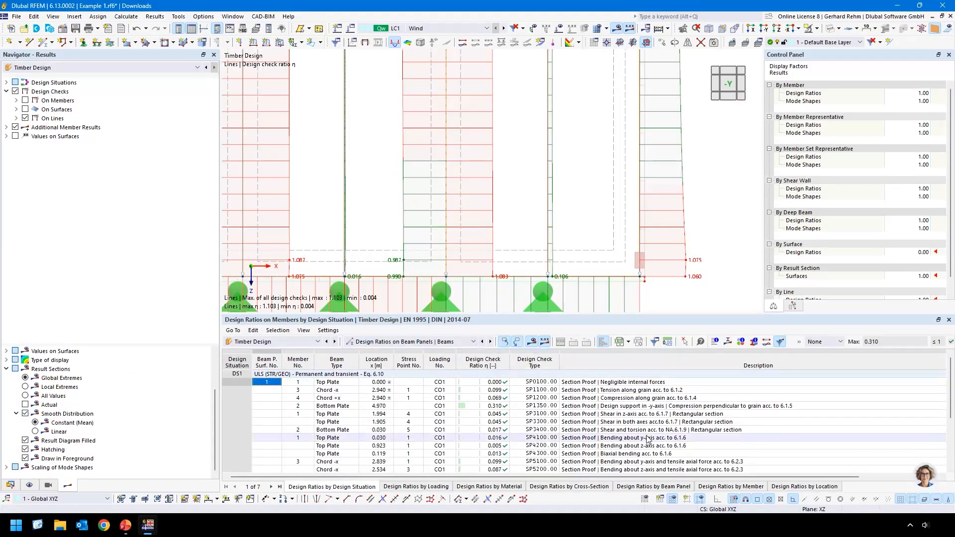
# Review the details of the bottom plate's SP1350 check for compression perpendicular to grain, including the design compression force.
pyautogui.click(684, 407)
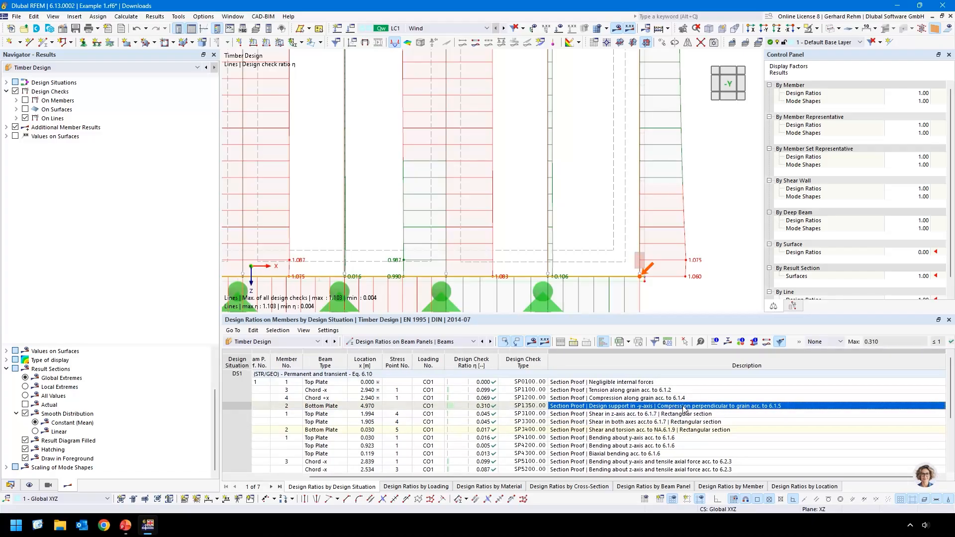
pyautogui.doubleClick(684, 407)
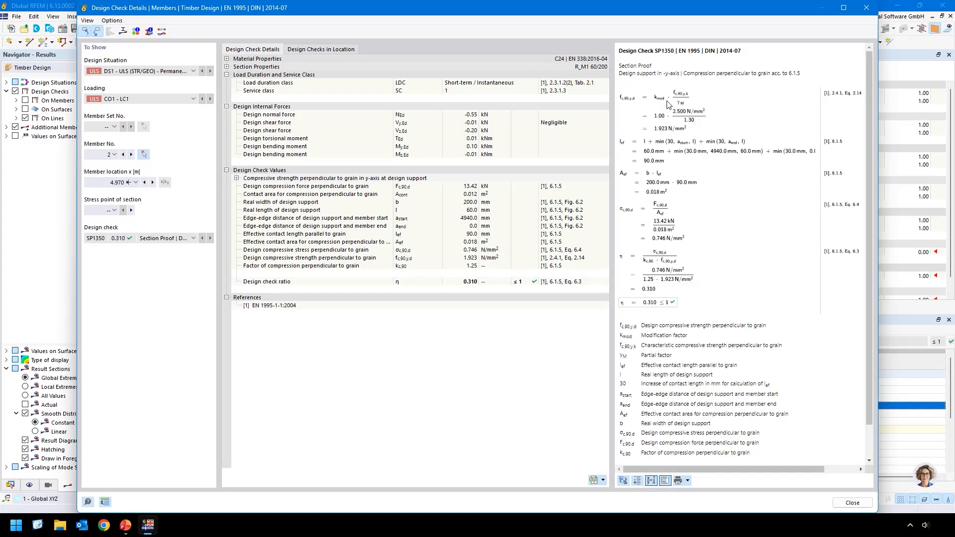
pyautogui.click(471, 187)
pyautogui.click(852, 503)
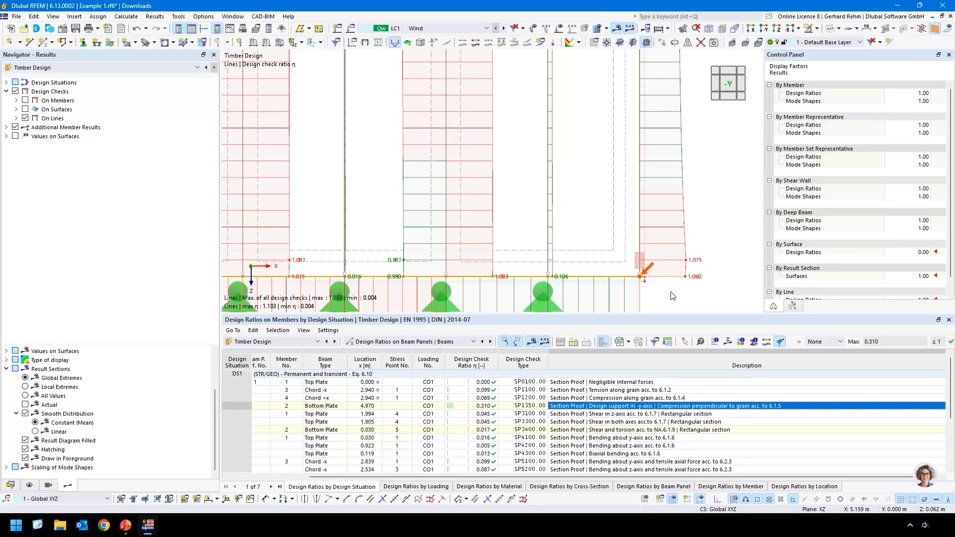
# Inspect where the outer stud, member 4, bears on the end of the bottom plate at the design support.
pyautogui.scroll(-1, 673, 295)
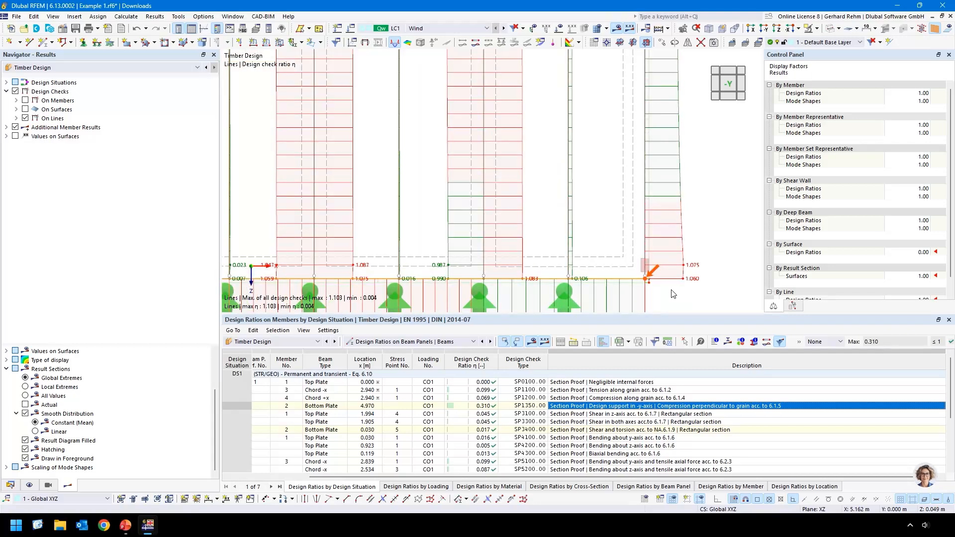
pyautogui.click(644, 233)
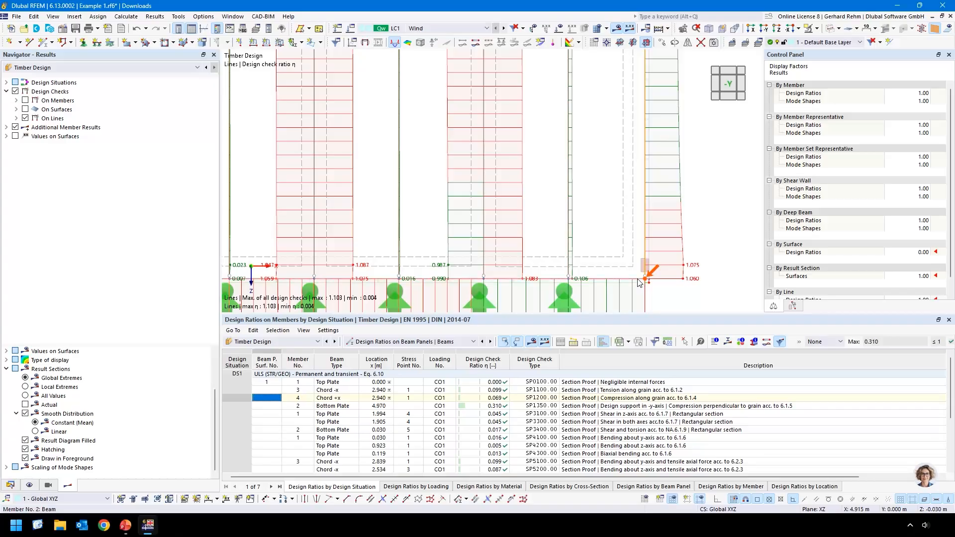
pyautogui.scroll(1, 641, 284)
pyautogui.scroll(2, 639, 284)
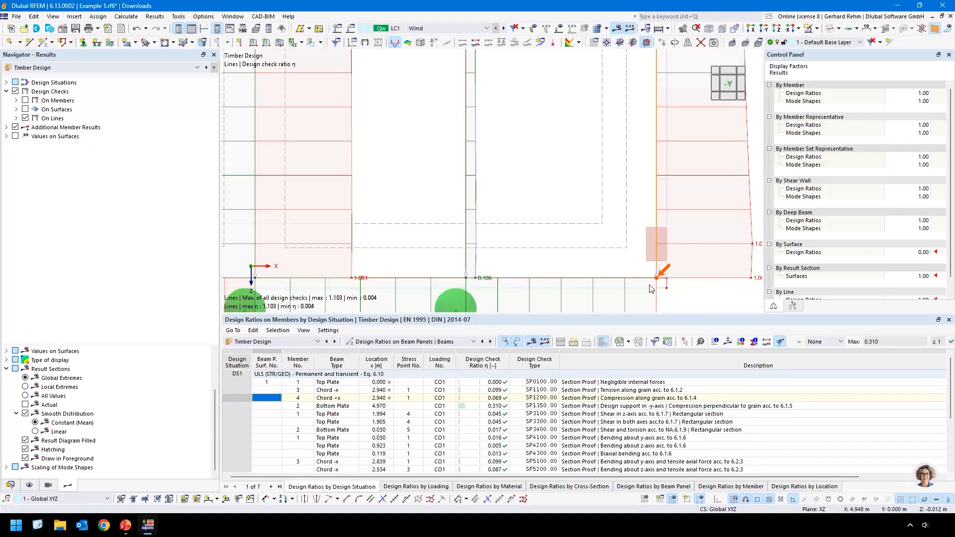
pyautogui.scroll(-5, 657, 264)
pyautogui.scroll(-3, 679, 305)
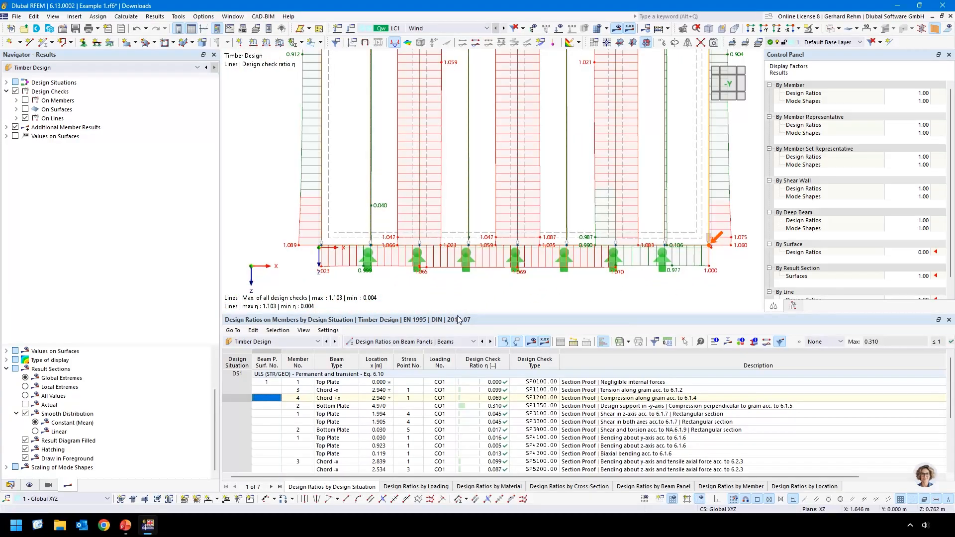
# List the sheathing design ratios and display the surface design checks, first without and again with the line checks.
pyautogui.click(418, 343)
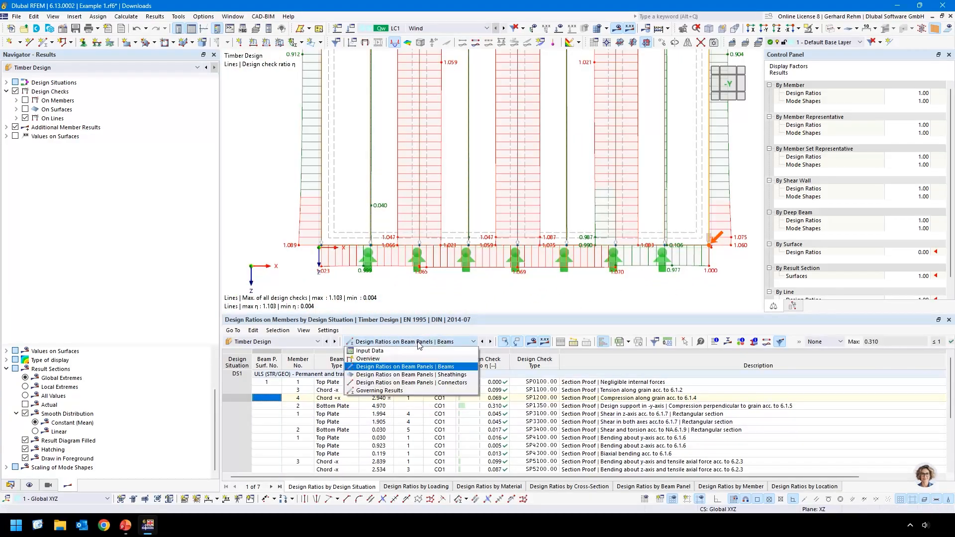
pyautogui.click(419, 376)
pyautogui.click(25, 109)
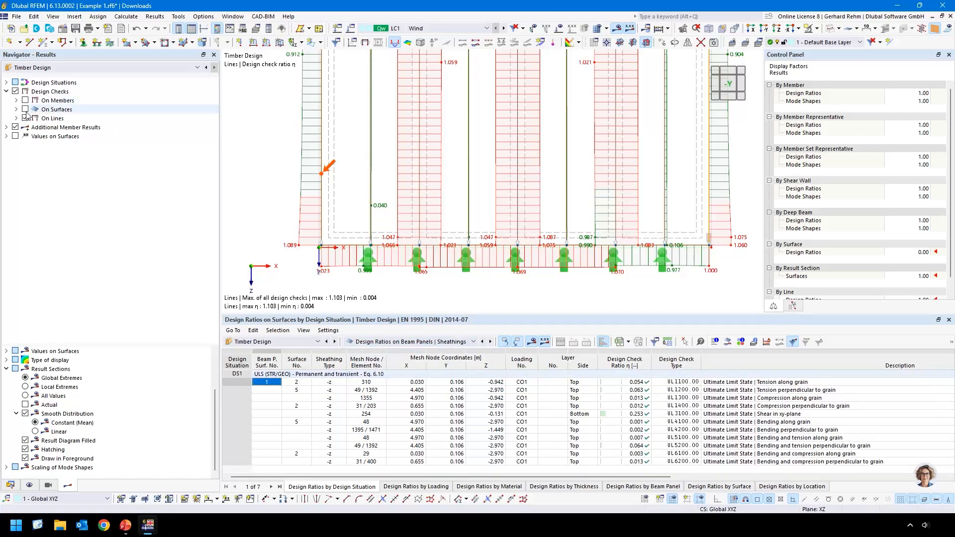
pyautogui.click(25, 118)
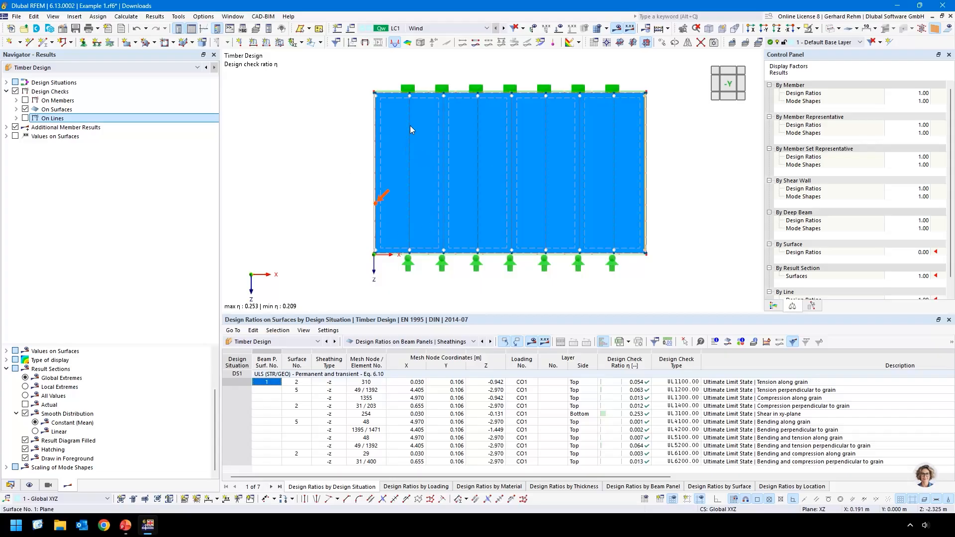
pyautogui.moveTo(442, 203)
pyautogui.click(24, 118)
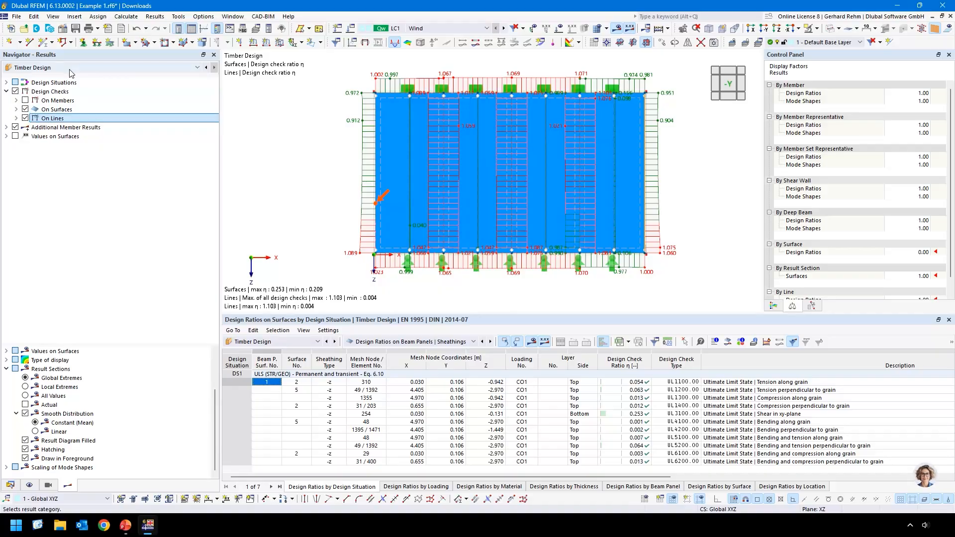
# Display the basic internal force nxy on the surfaces from the static analysis results for load case LC1 Wind.
pyautogui.scroll(1, 73, 68)
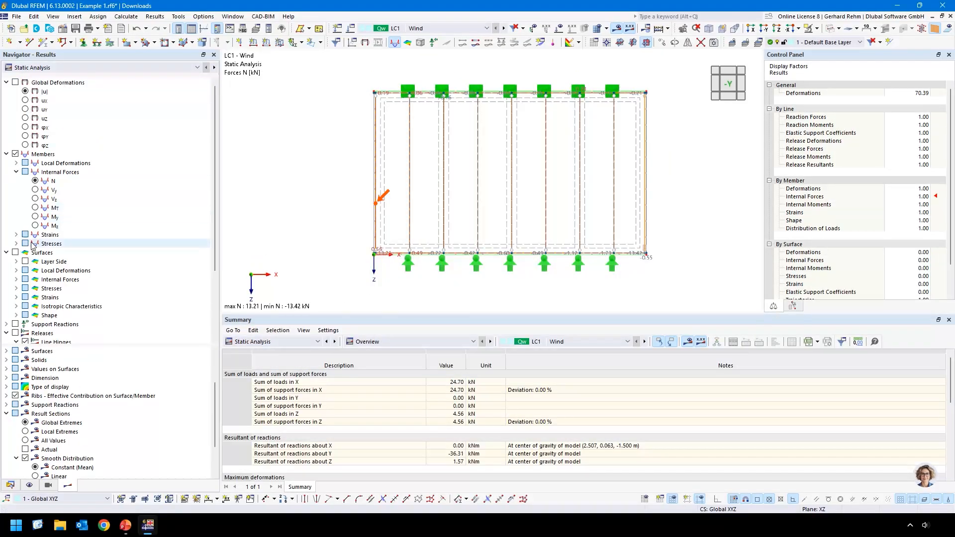
pyautogui.scroll(-2, 34, 247)
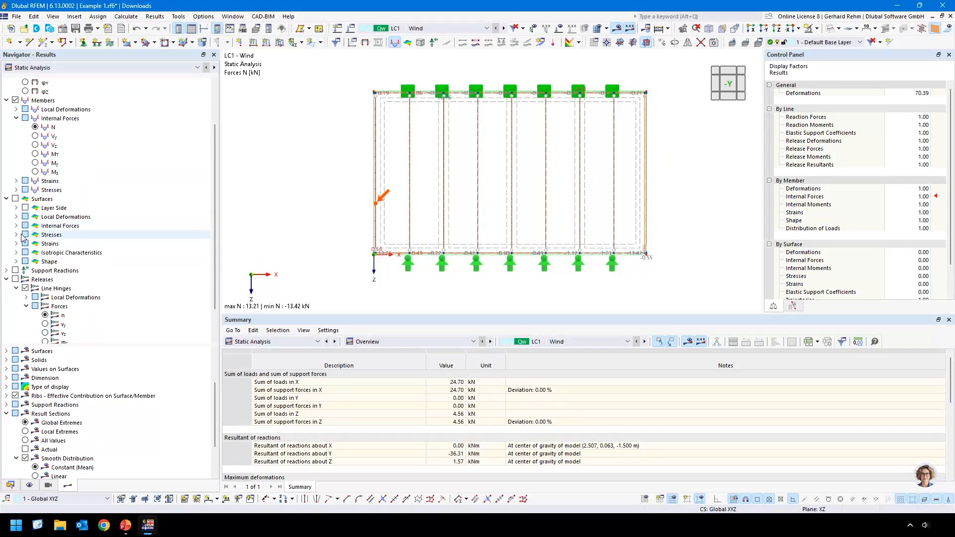
pyautogui.click(16, 226)
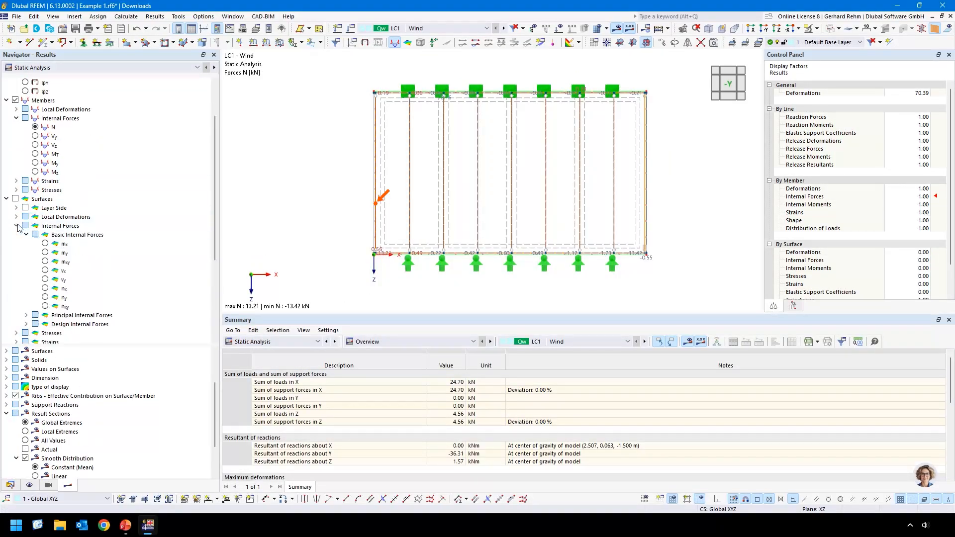
pyautogui.click(45, 306)
pyautogui.scroll(3, 354, 262)
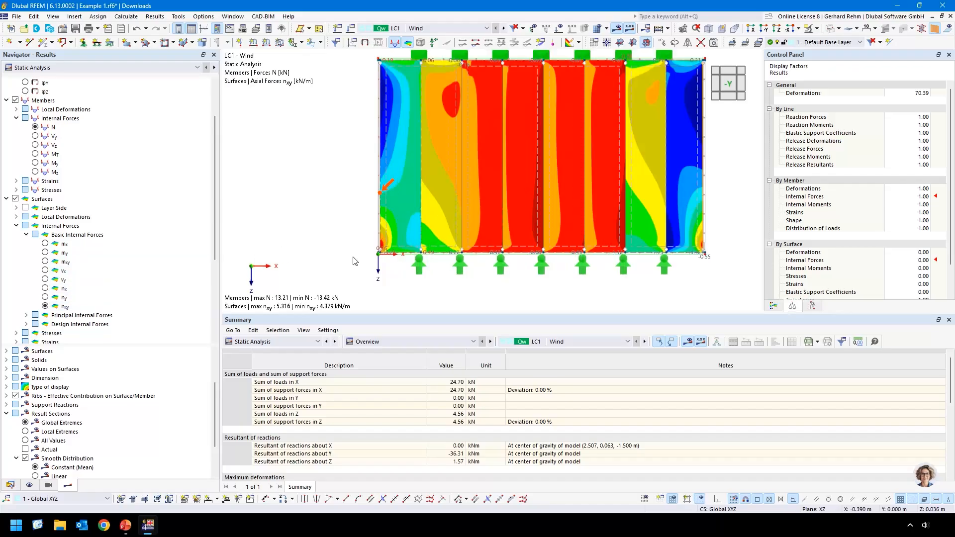
# Show result values on the surfaces, limited to extreme values and evaluated on FE mesh points.
pyautogui.scroll(-5, 35, 328)
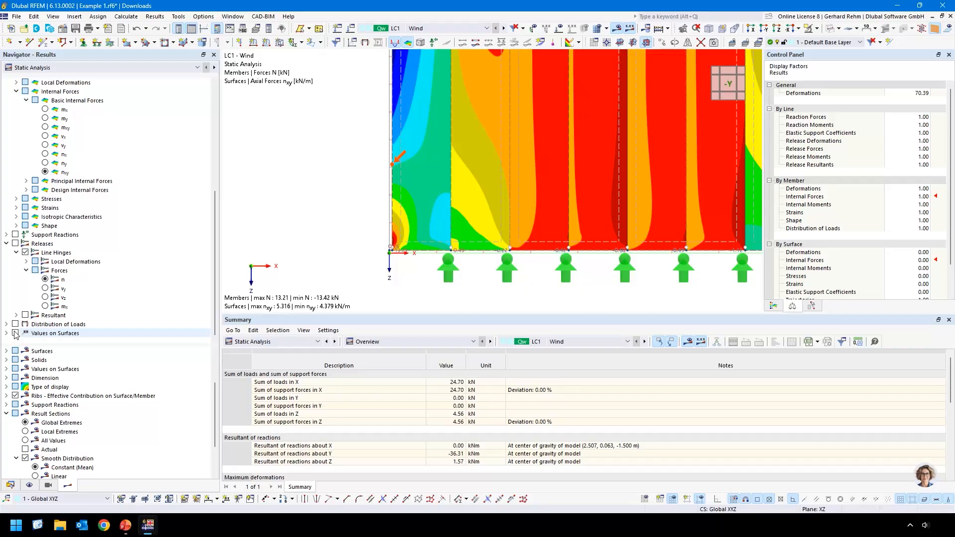
pyautogui.click(15, 334)
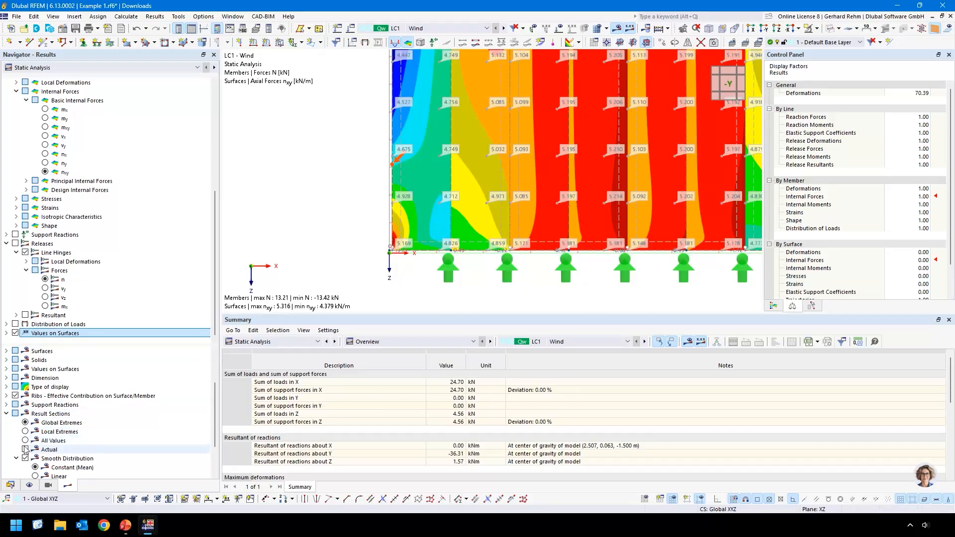
pyautogui.scroll(-2, 26, 449)
pyautogui.scroll(2, 23, 397)
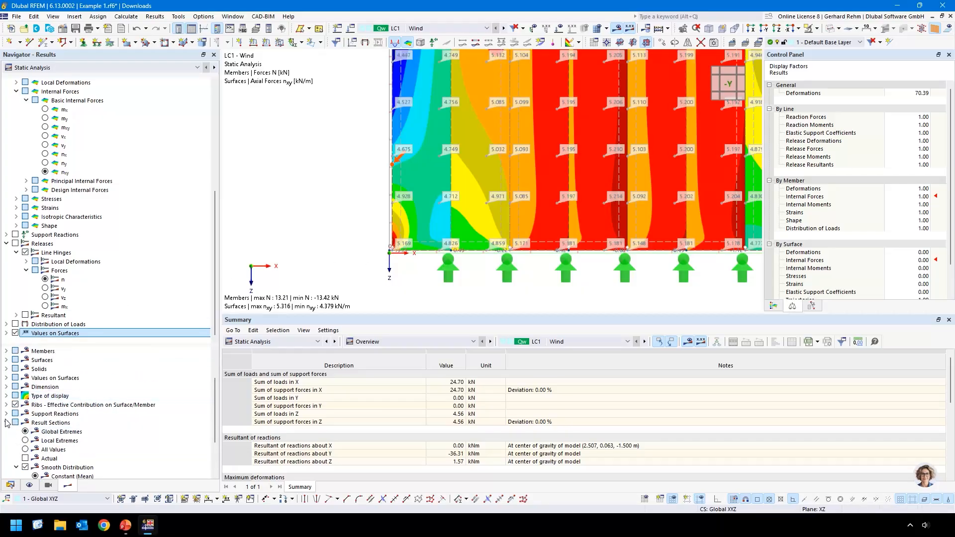
pyautogui.click(6, 422)
pyautogui.click(6, 413)
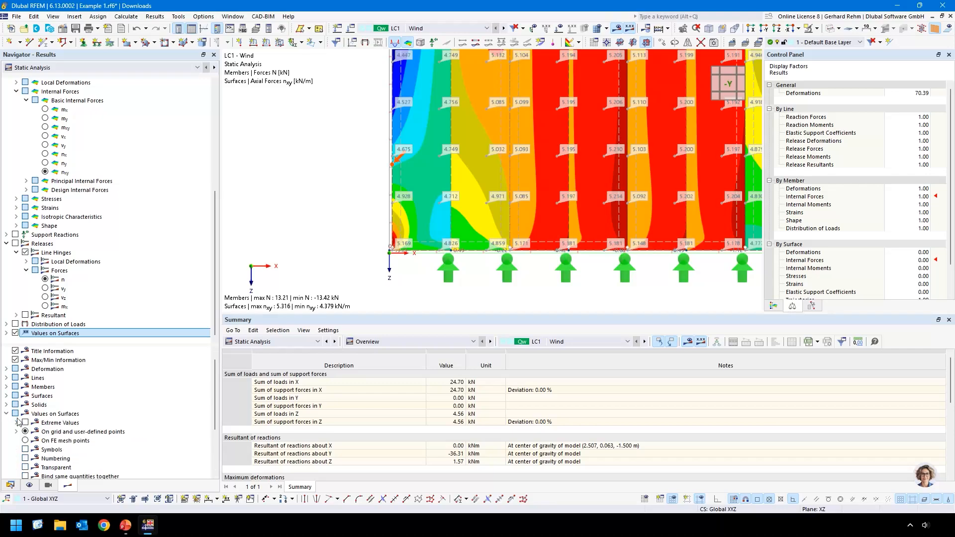
pyautogui.click(25, 423)
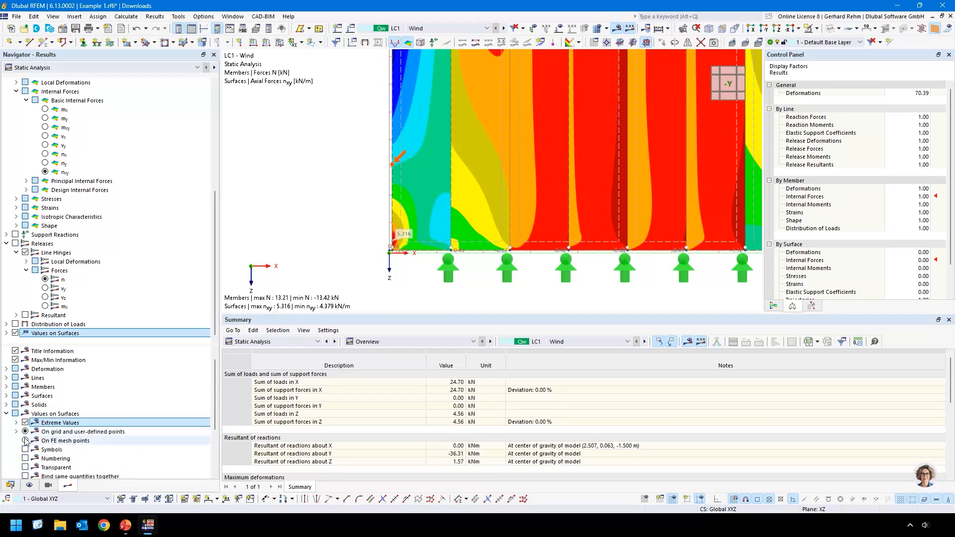
pyautogui.click(25, 441)
pyautogui.scroll(3, 393, 238)
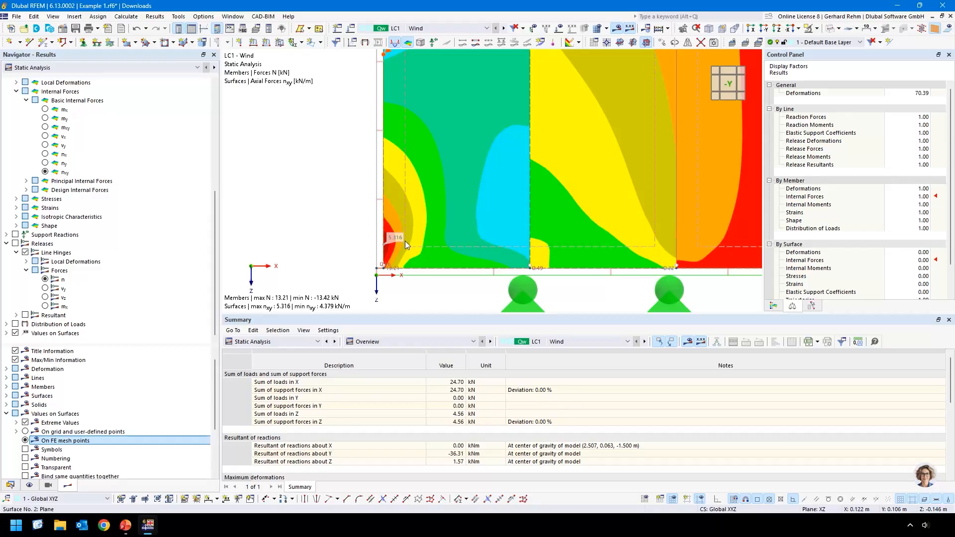
# Display the line hinge forces n with their actual distribution and all values labelled across the wall.
pyautogui.scroll(-1, 405, 241)
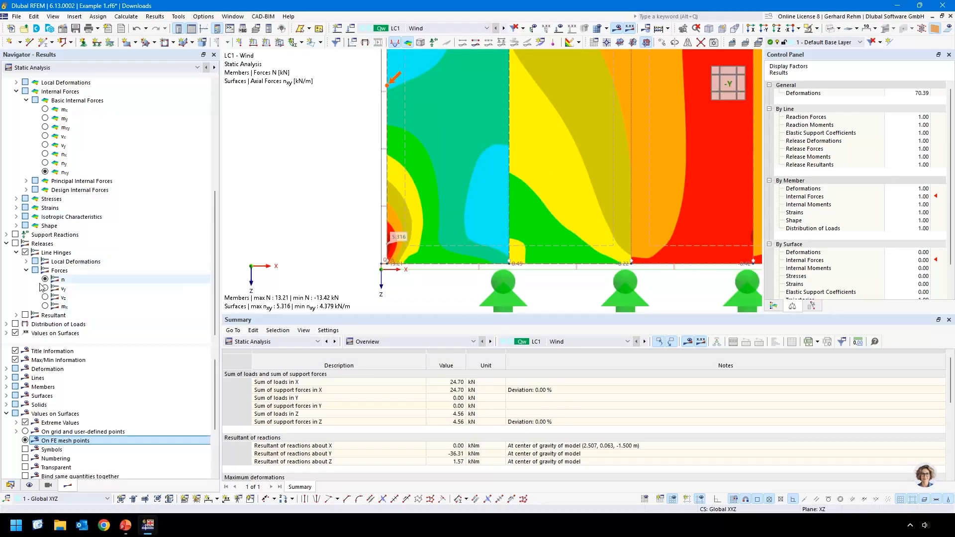
pyautogui.click(15, 243)
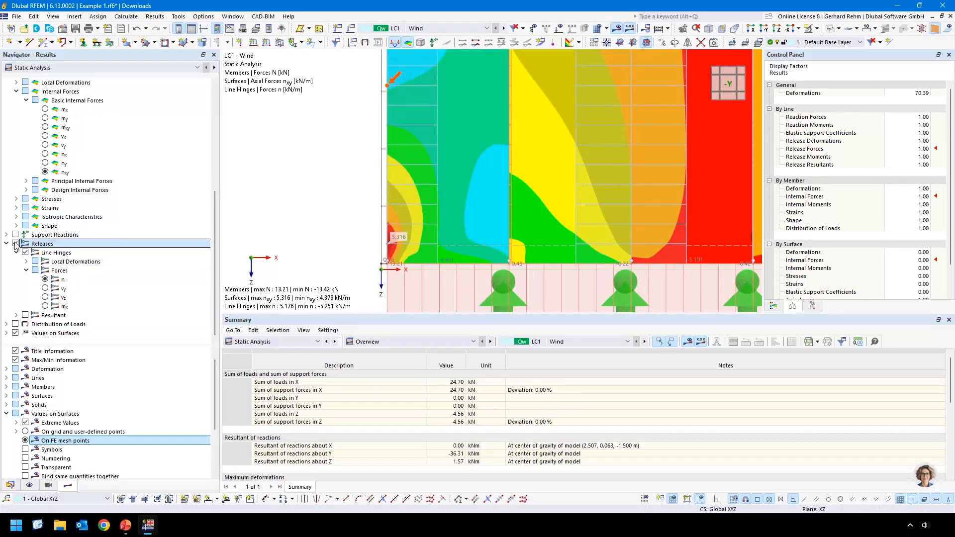
pyautogui.scroll(-3, 35, 402)
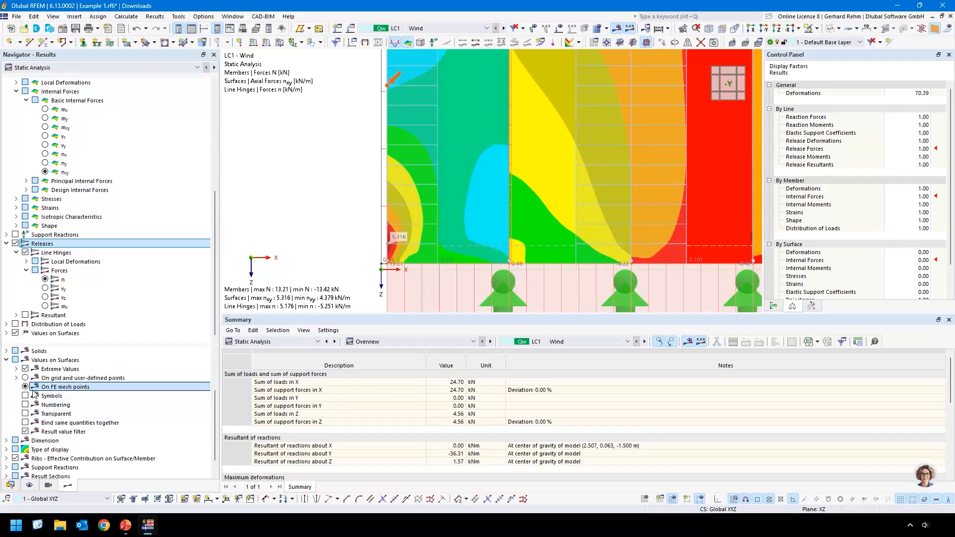
pyautogui.click(6, 458)
pyautogui.scroll(-3, 8, 462)
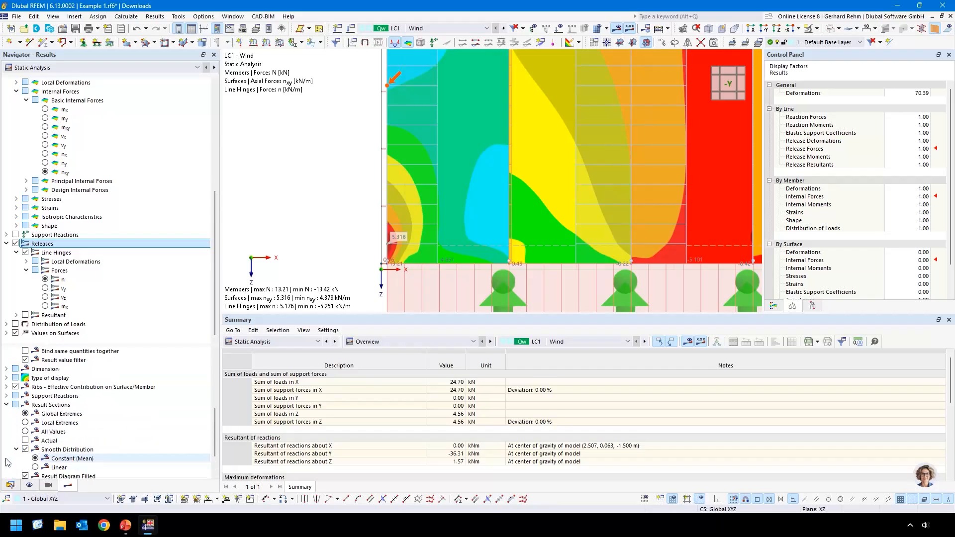
pyautogui.click(25, 414)
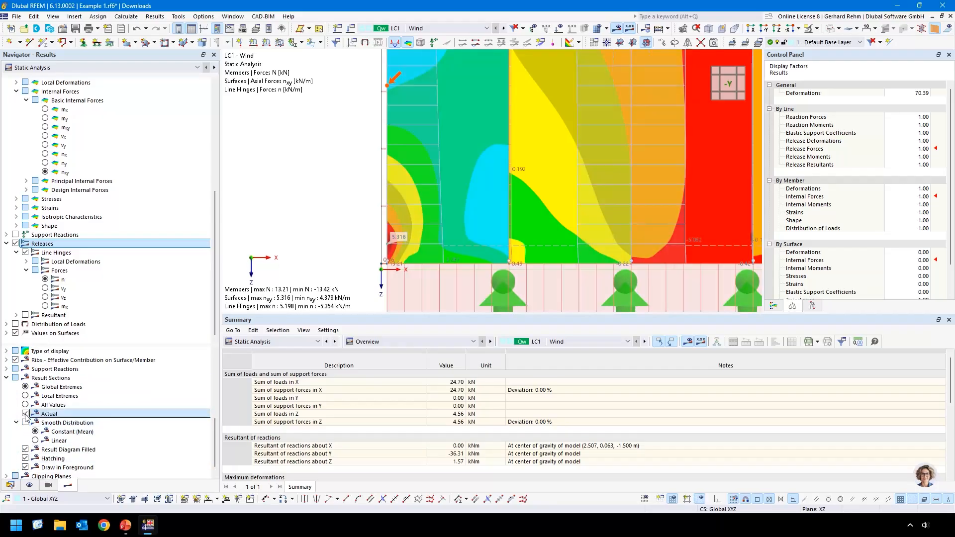
pyautogui.click(25, 405)
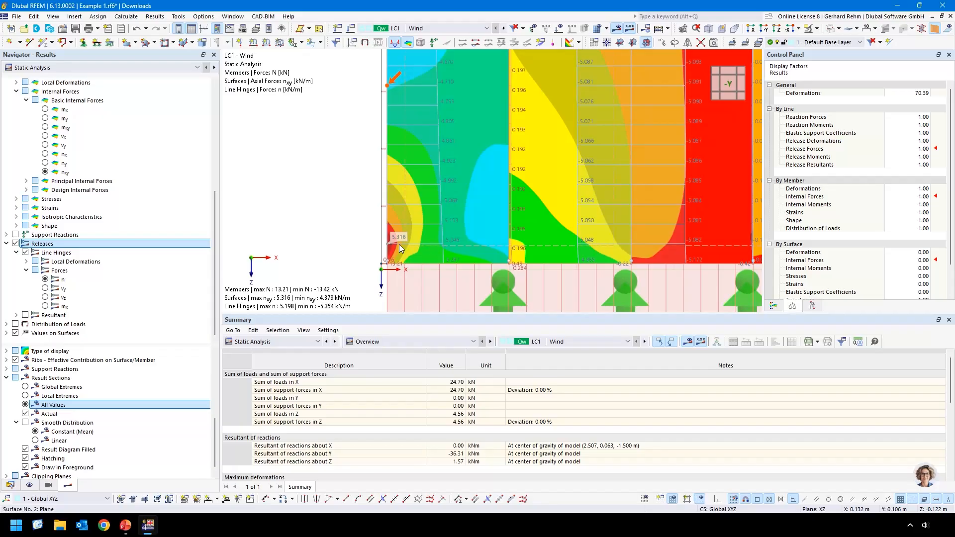
pyautogui.scroll(-5, 426, 244)
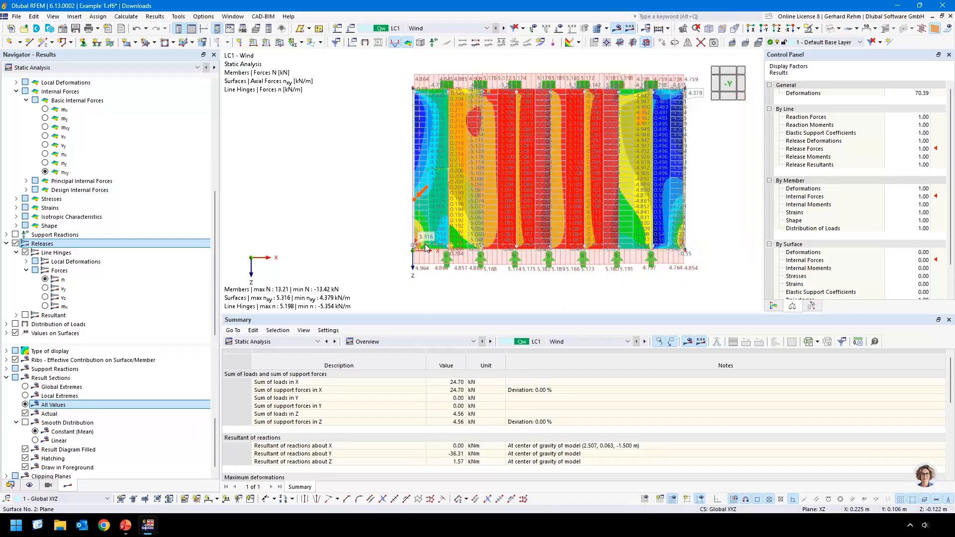
pyautogui.moveTo(425, 245); pyautogui.dragTo(371, 269, button='middle')
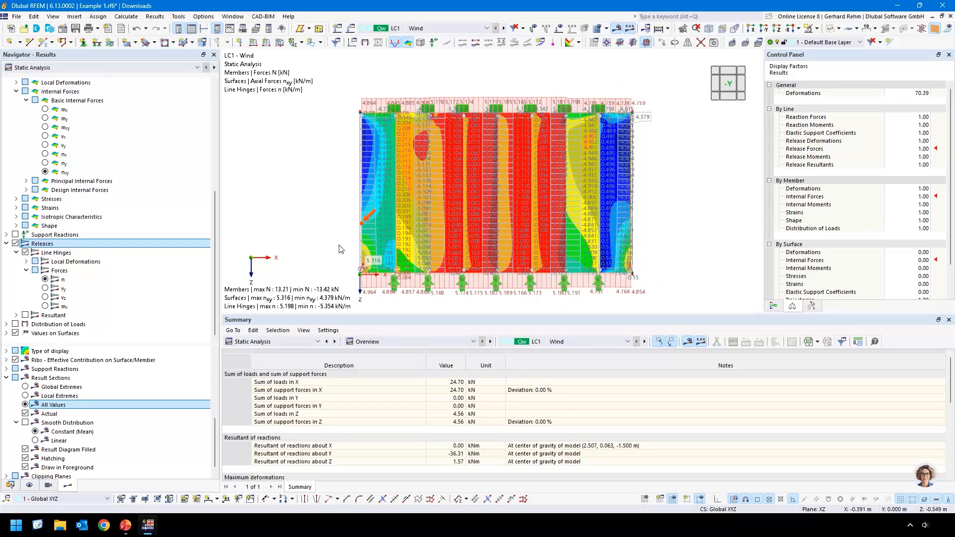
# Return to the timber design results and list the design ratios for the beam panel's sheathings.
pyautogui.click(272, 346)
pyautogui.click(252, 396)
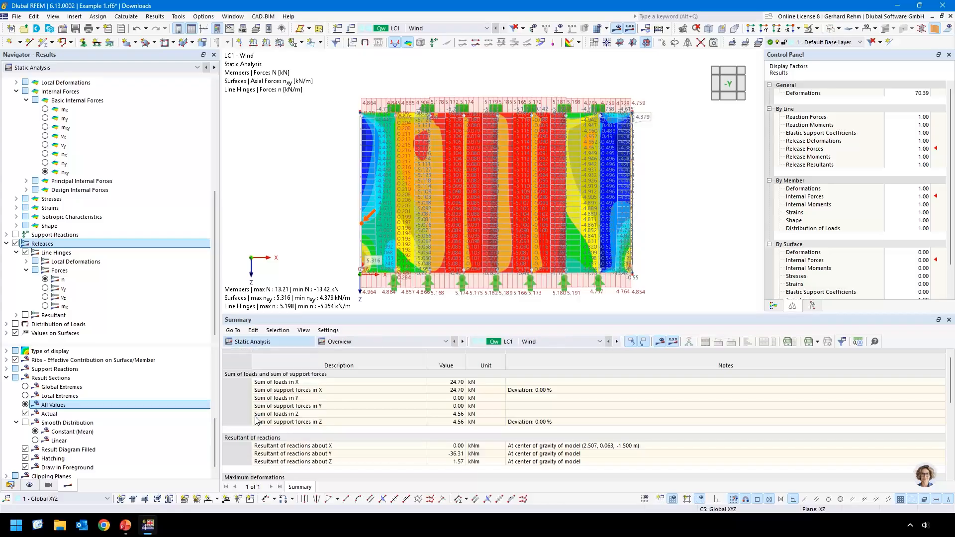
pyautogui.click(412, 342)
pyautogui.click(428, 380)
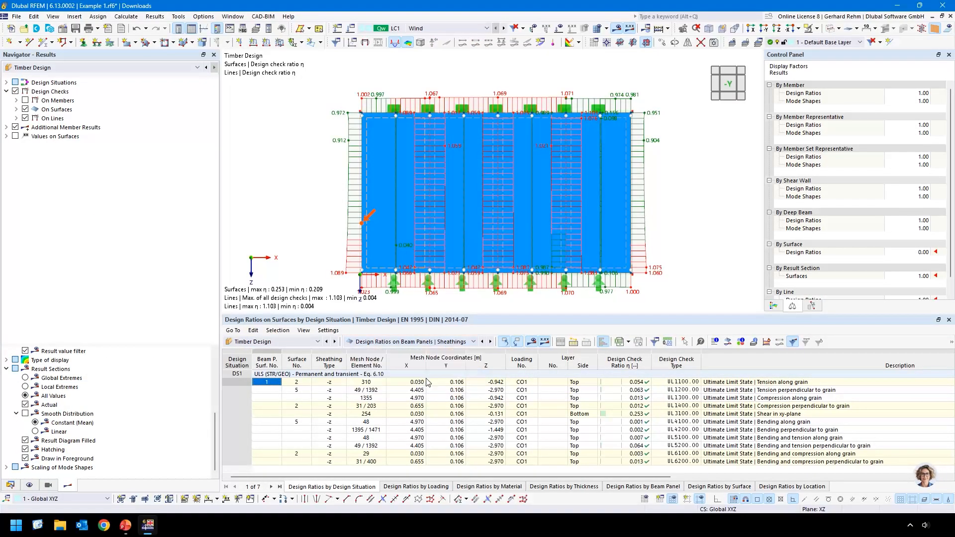
# Show the colour scale for the surface design checks and hide the design checks on lines.
pyautogui.scroll(2, 373, 176)
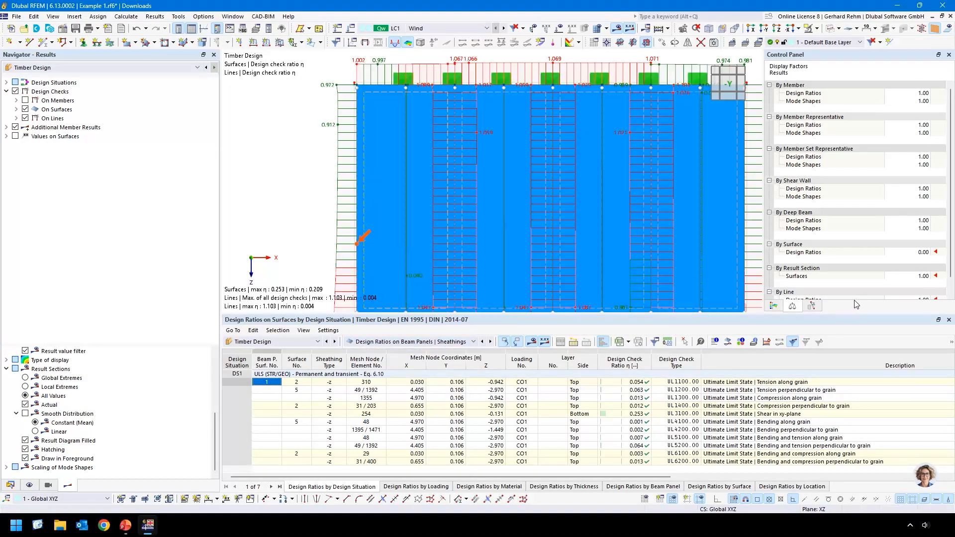
pyautogui.click(780, 307)
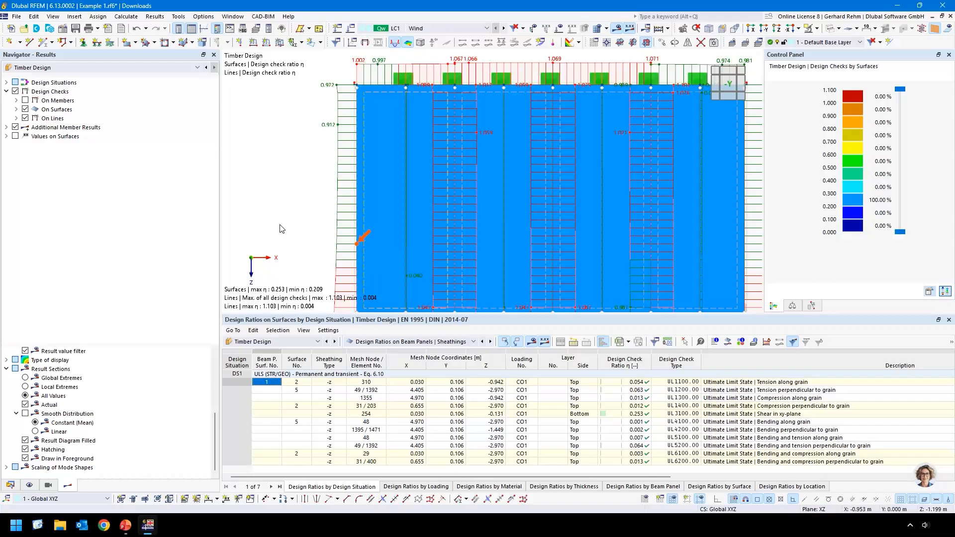
pyautogui.moveTo(280, 228); pyautogui.dragTo(284, 185, button='middle')
pyautogui.click(25, 118)
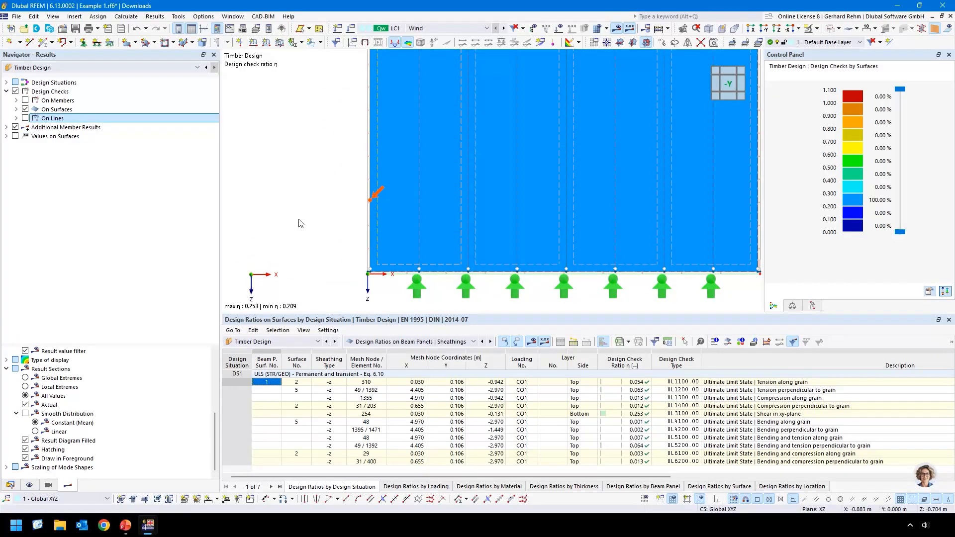
# Consult the ideal shear panel slide in PowerPoint, and list the beam panel's connector design ratios in RFEM.
pyautogui.click(125, 525)
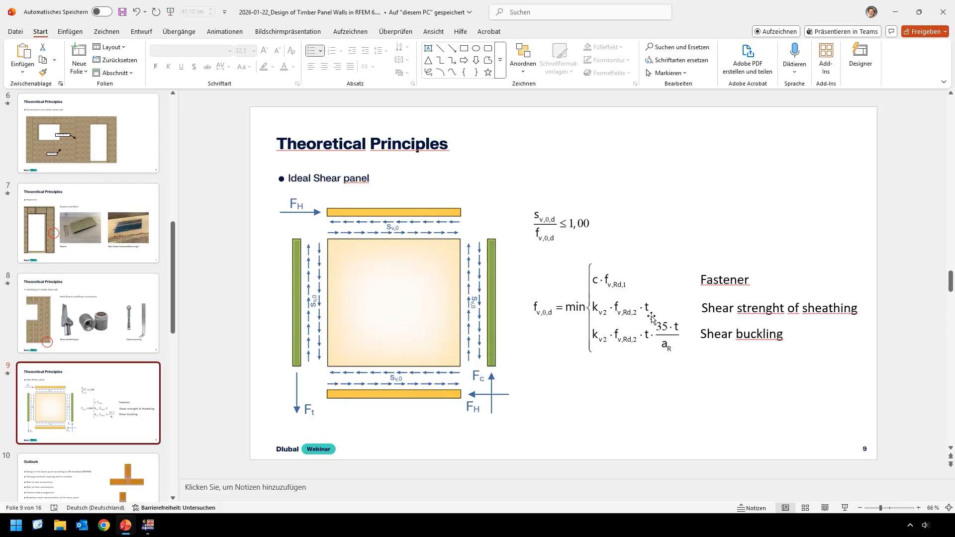
pyautogui.click(147, 524)
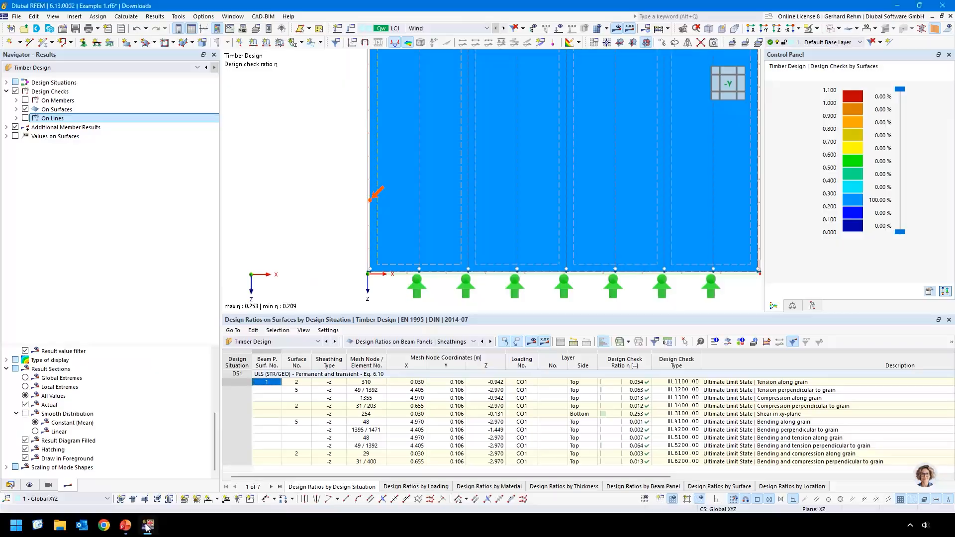
pyautogui.click(431, 342)
pyautogui.click(408, 383)
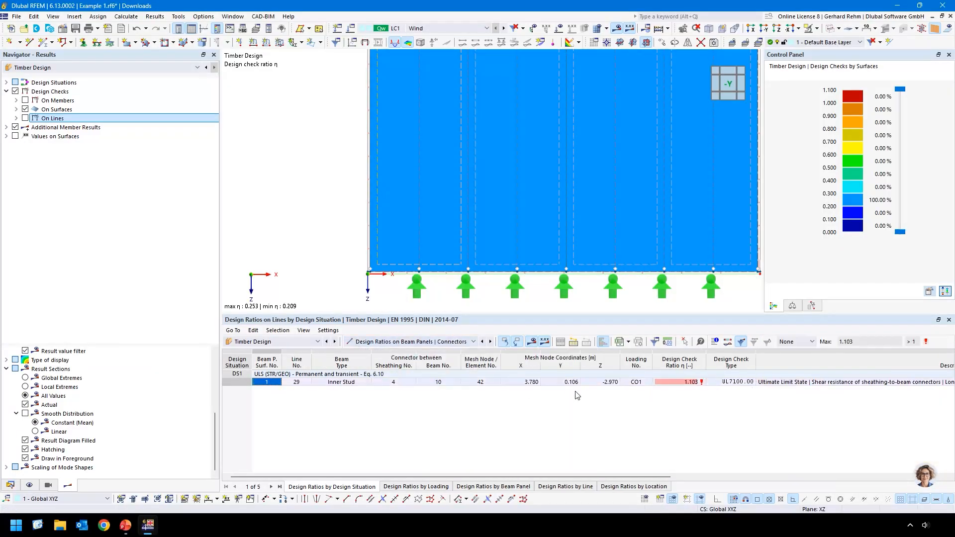
# Open the UL7100 check details for the inner stud's connectors and examine the load-carrying capacity formulas in a widened formula view.
pyautogui.click(687, 383)
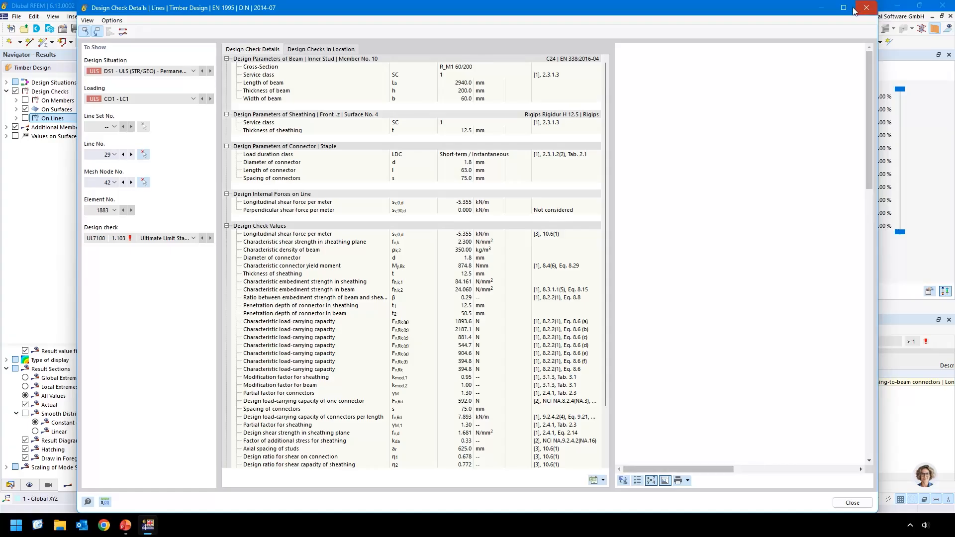
pyautogui.click(845, 7)
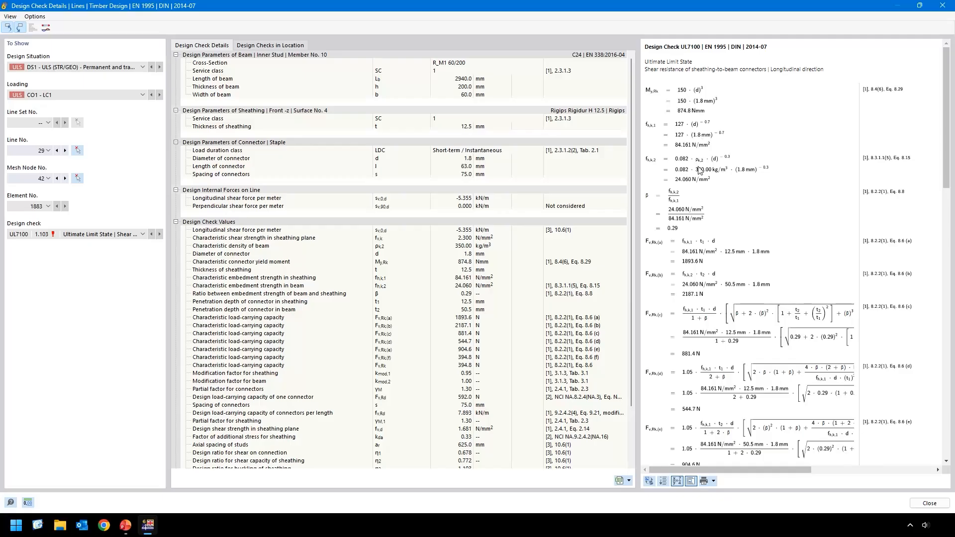
pyautogui.scroll(-1, 755, 308)
pyautogui.scroll(-3, 755, 308)
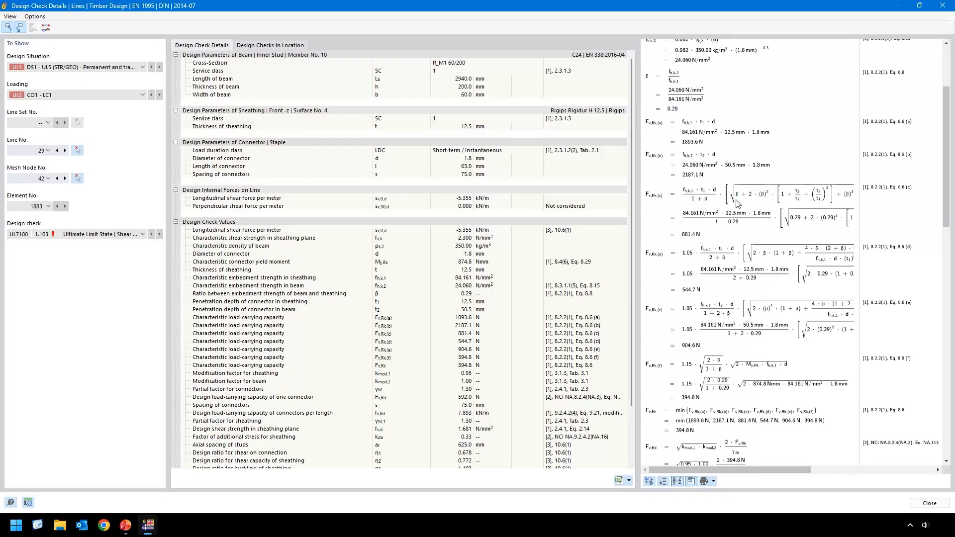
pyautogui.scroll(-1, 738, 204)
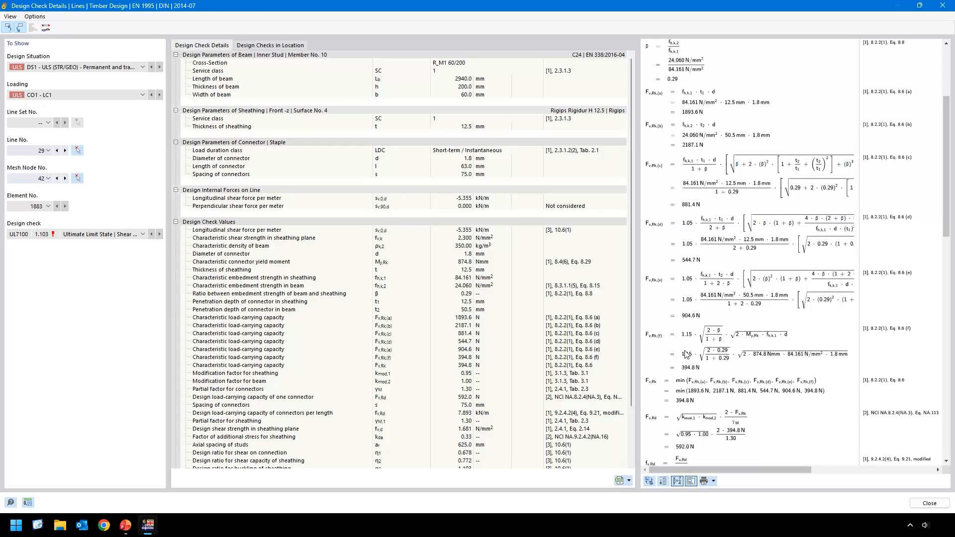
pyautogui.moveTo(639, 152); pyautogui.dragTo(468, 152)
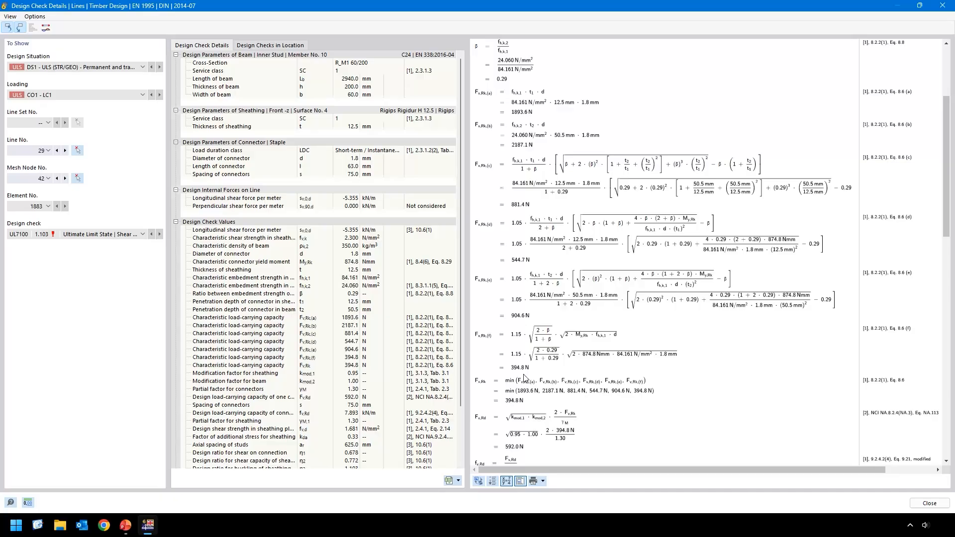
# Review the connector, sheathing shear and buckling design ratio formulas of the UL7100 check, and close the details.
pyautogui.scroll(-2, 525, 378)
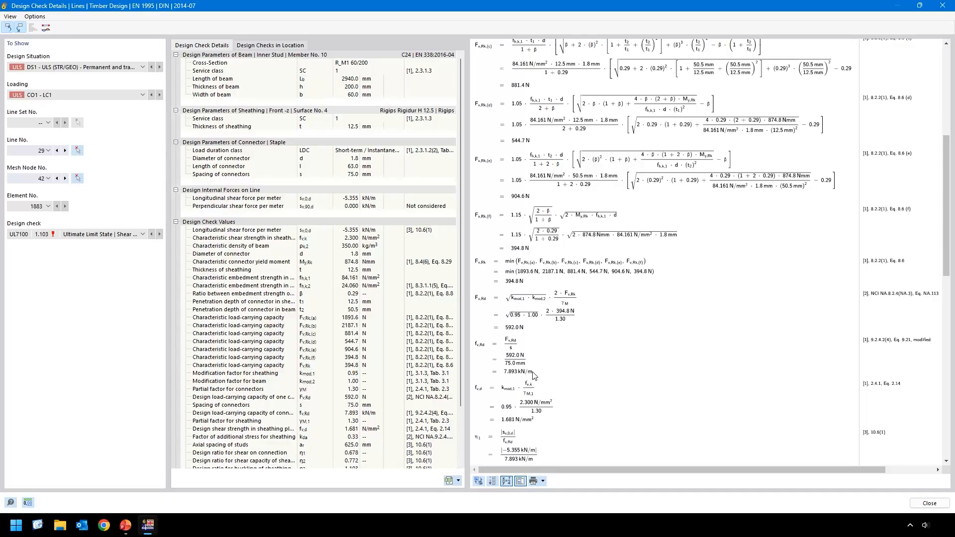
pyautogui.scroll(-3, 534, 375)
pyautogui.scroll(-2, 499, 356)
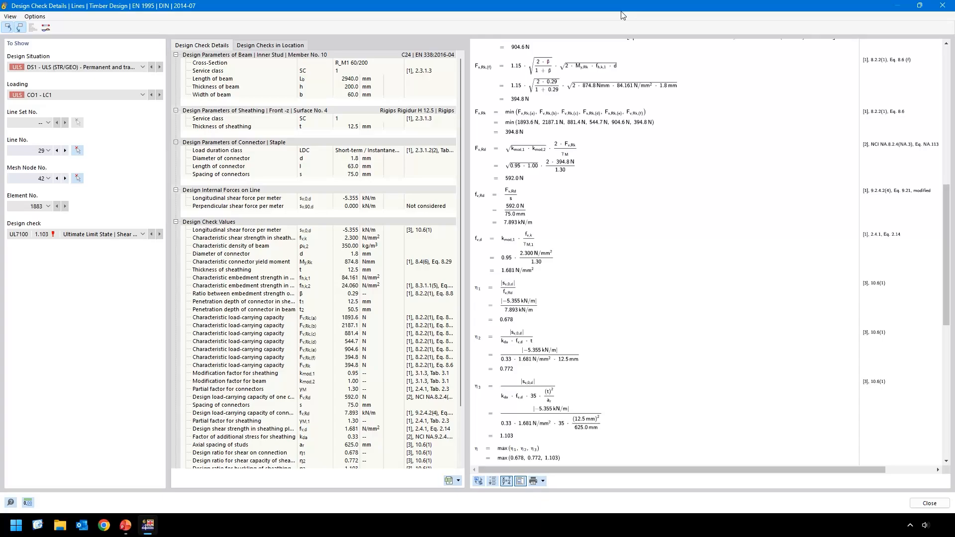
pyautogui.moveTo(623, 16); pyautogui.dragTo(495, 97)
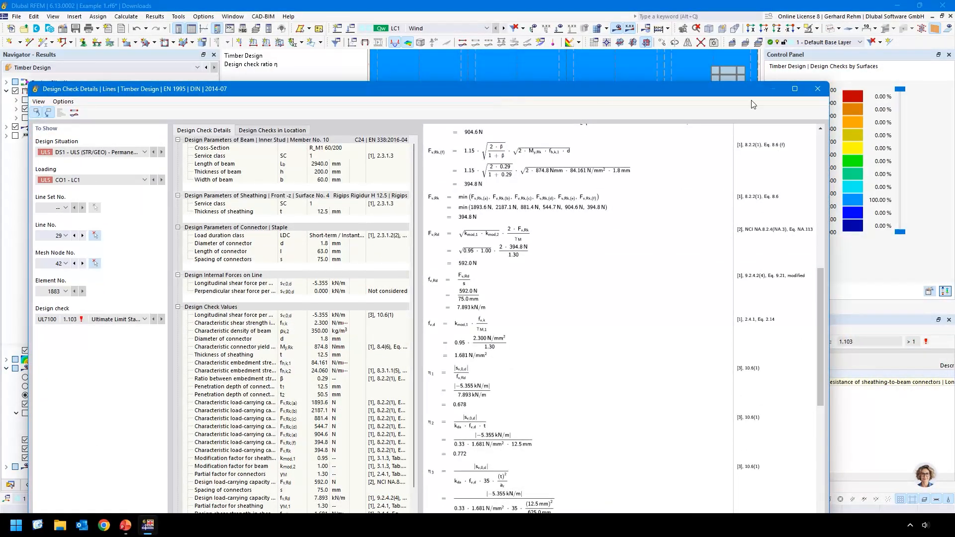
pyautogui.click(817, 90)
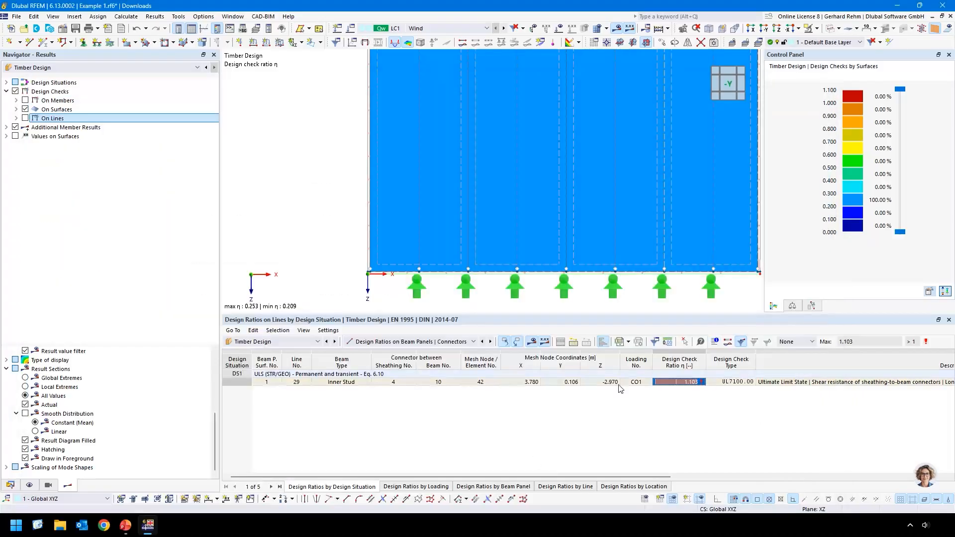
# Open the inner stud's connector check details again and review the three design ratio formulas in a maximized details window.
pyautogui.doubleClick(680, 383)
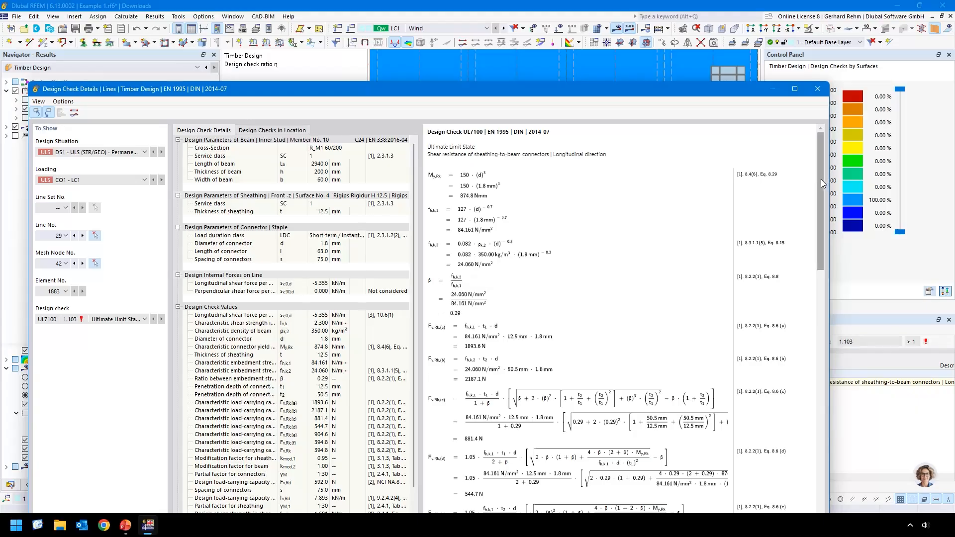
pyautogui.moveTo(821, 180); pyautogui.dragTo(821, 311)
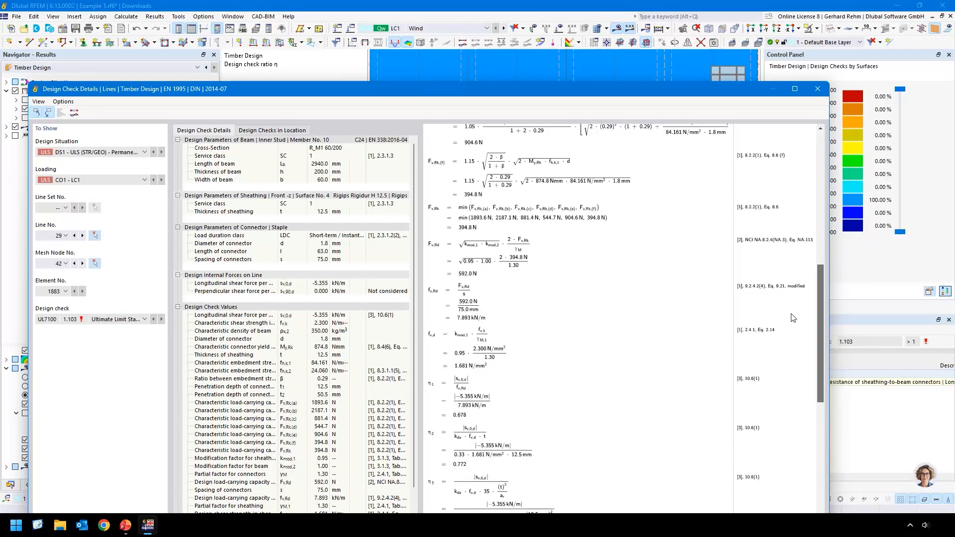
pyautogui.scroll(-3, 697, 354)
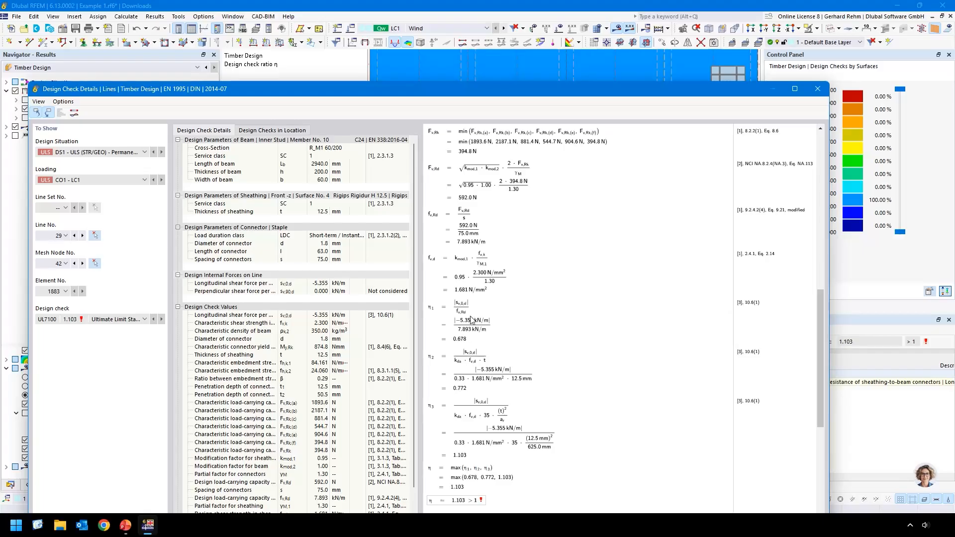
pyautogui.moveTo(508, 88); pyautogui.dragTo(451, 82)
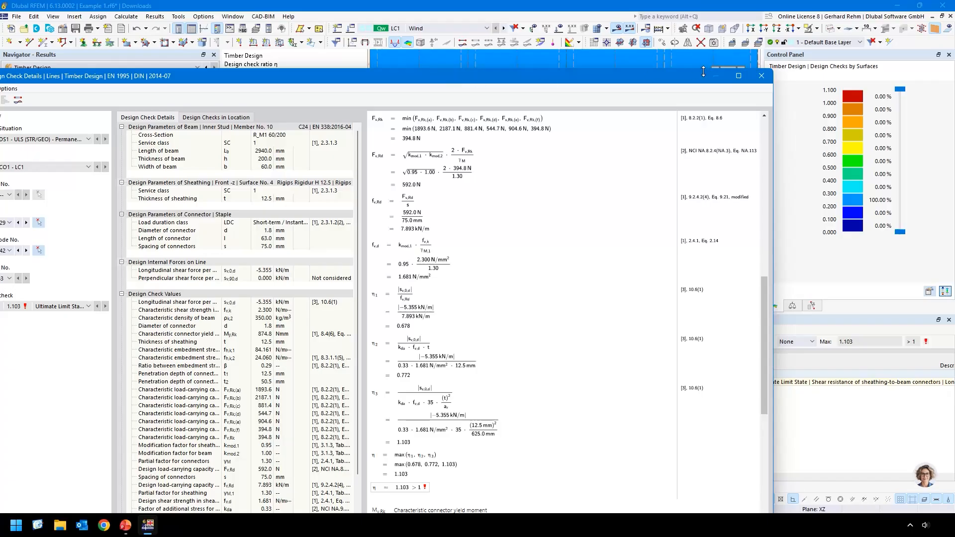
pyautogui.click(739, 75)
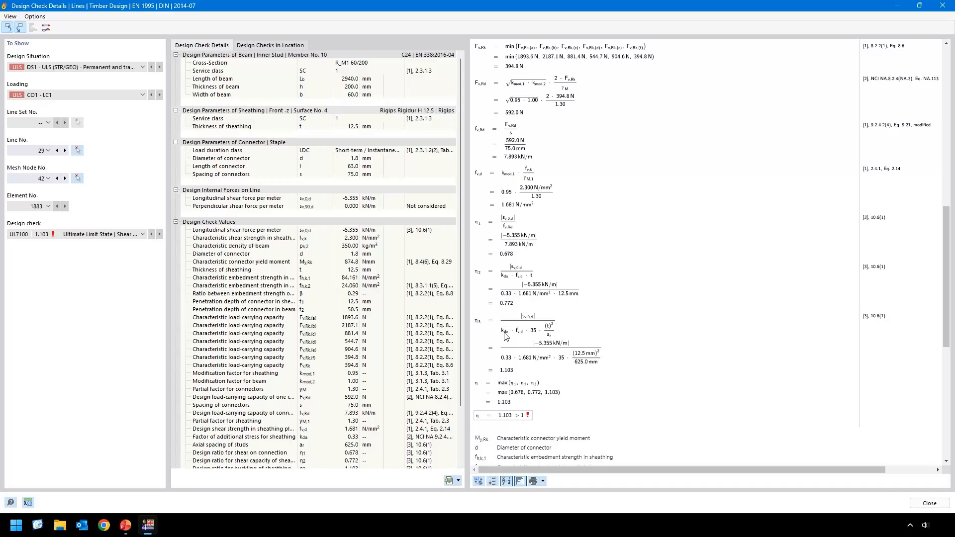
# Compare the check formulas with the ideal shear panel slide in PowerPoint, and close the check details in RFEM.
pyautogui.click(125, 524)
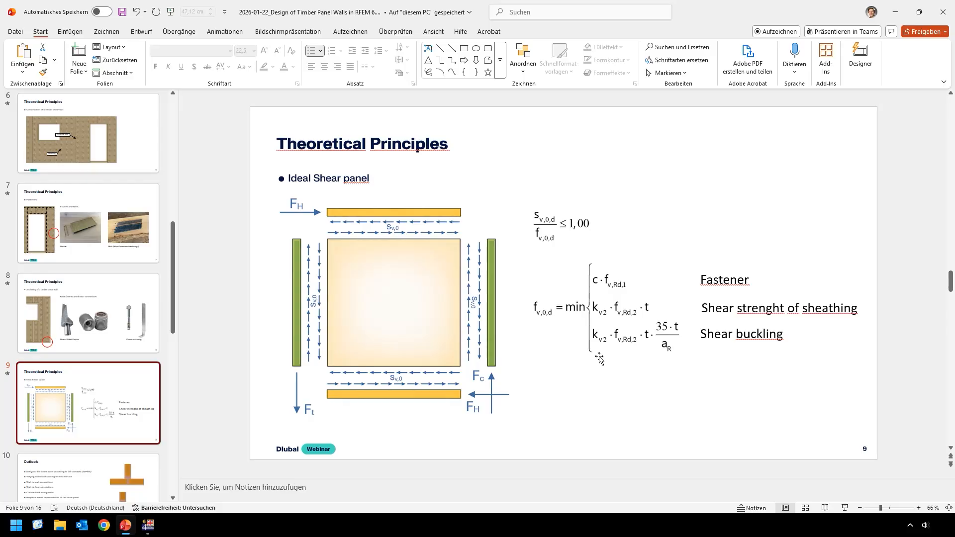
pyautogui.click(125, 528)
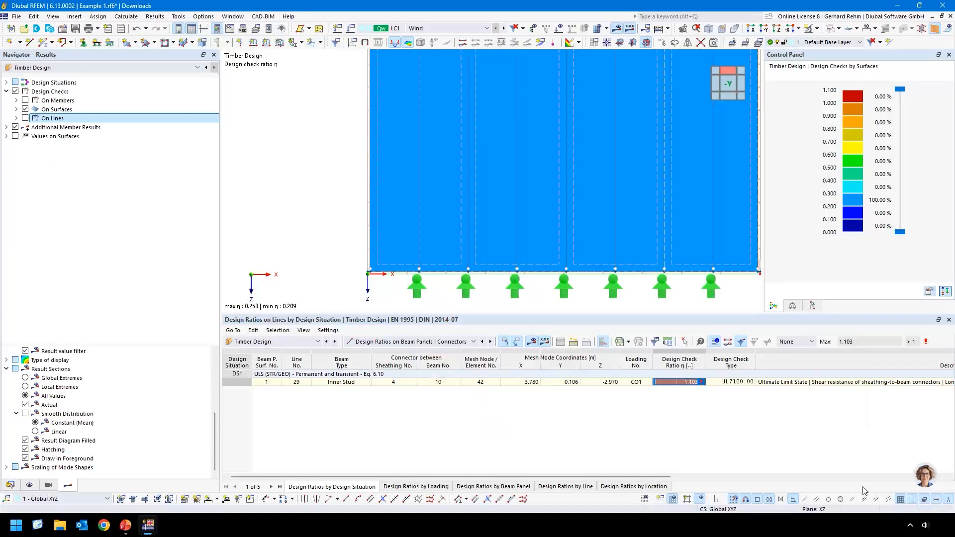
pyautogui.click(929, 503)
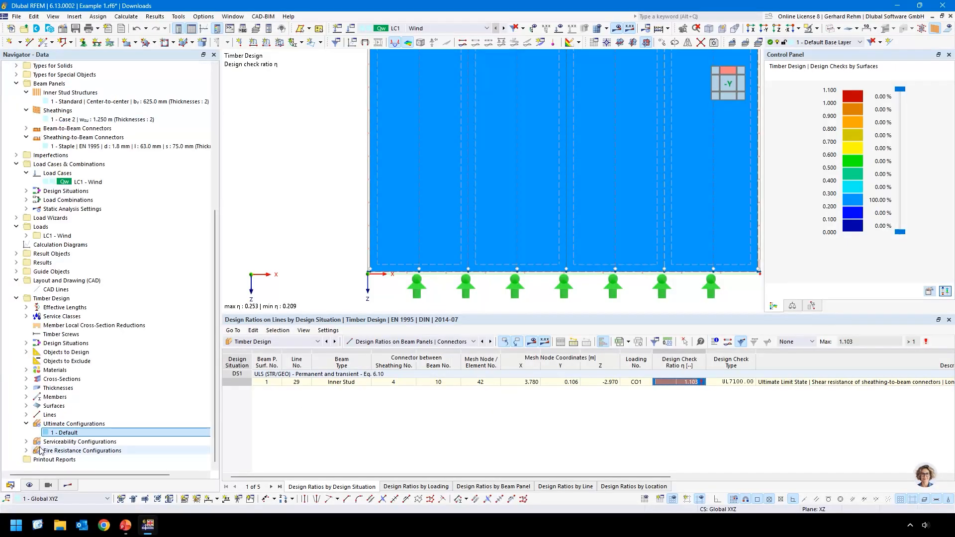
# Review the sheathing and buckling design check options for beam panel connectors in the Default ultimate configuration, leaving without changes.
pyautogui.doubleClick(61, 433)
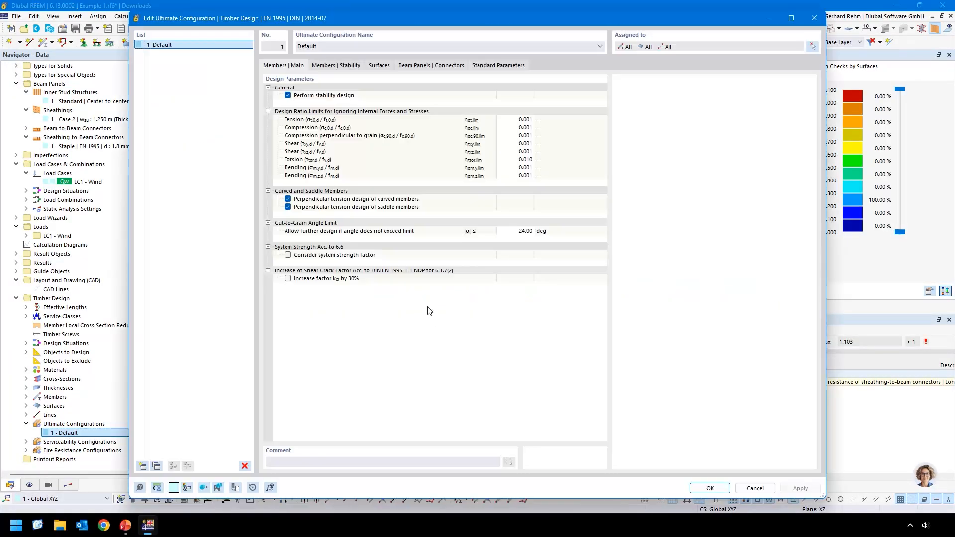
pyautogui.click(422, 65)
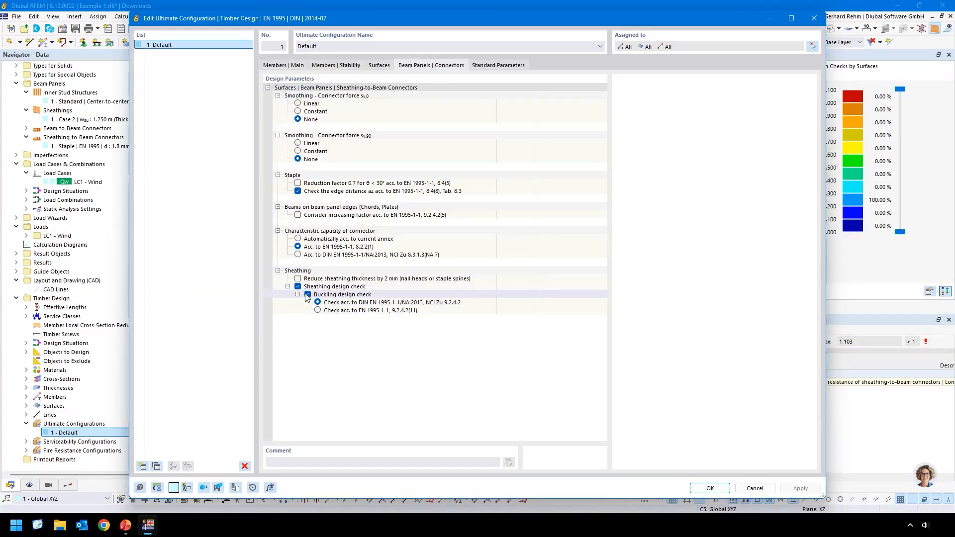
pyautogui.click(329, 288)
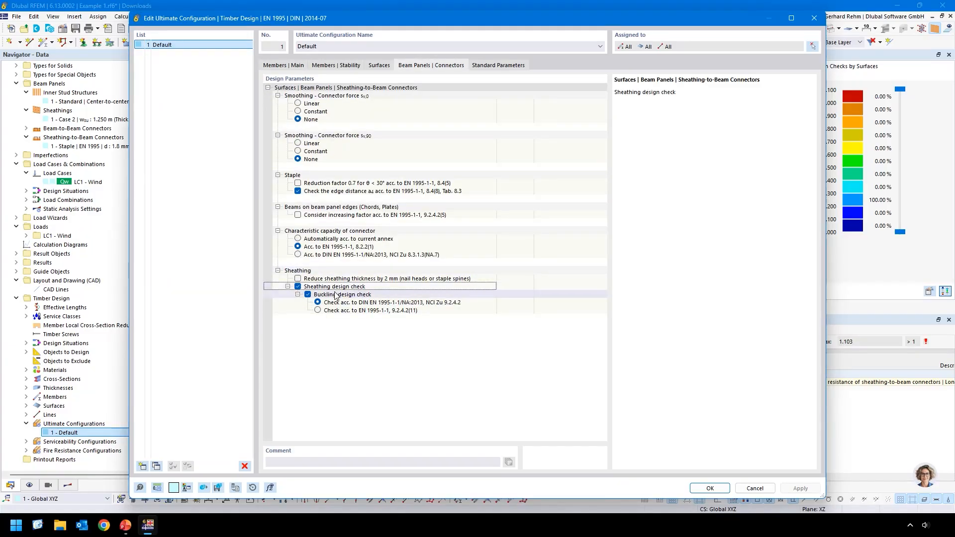
pyautogui.click(757, 488)
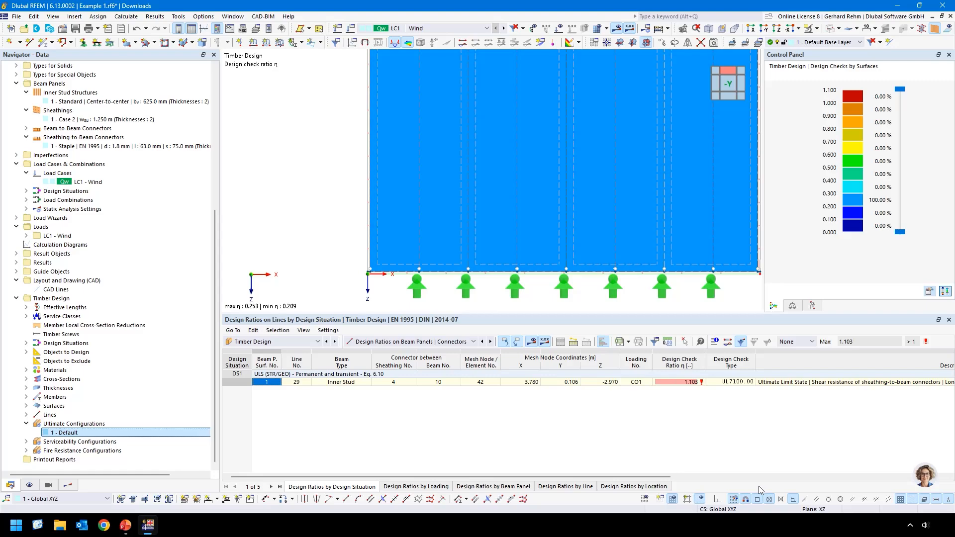
# Show the timber design checks on lines for the whole wall.
pyautogui.click(683, 382)
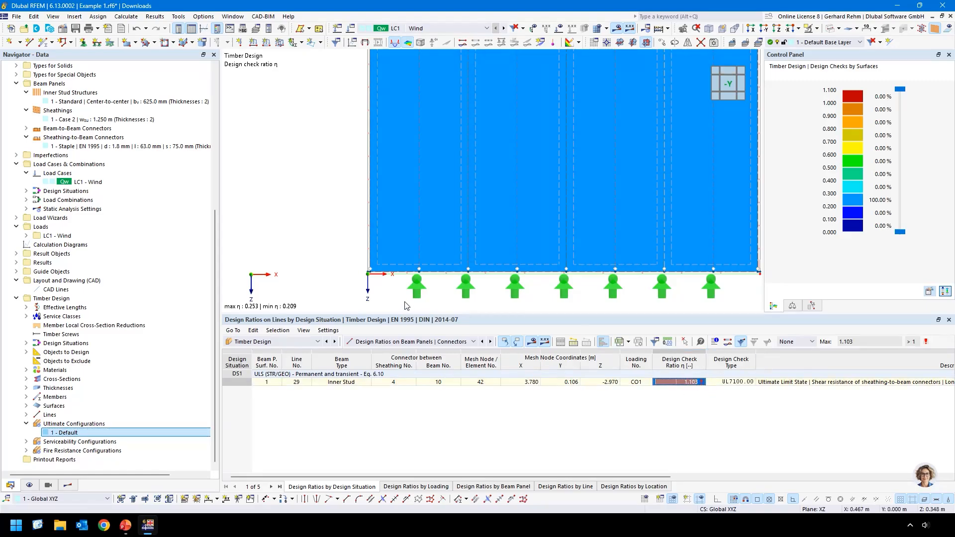
pyautogui.scroll(-1, 278, 242)
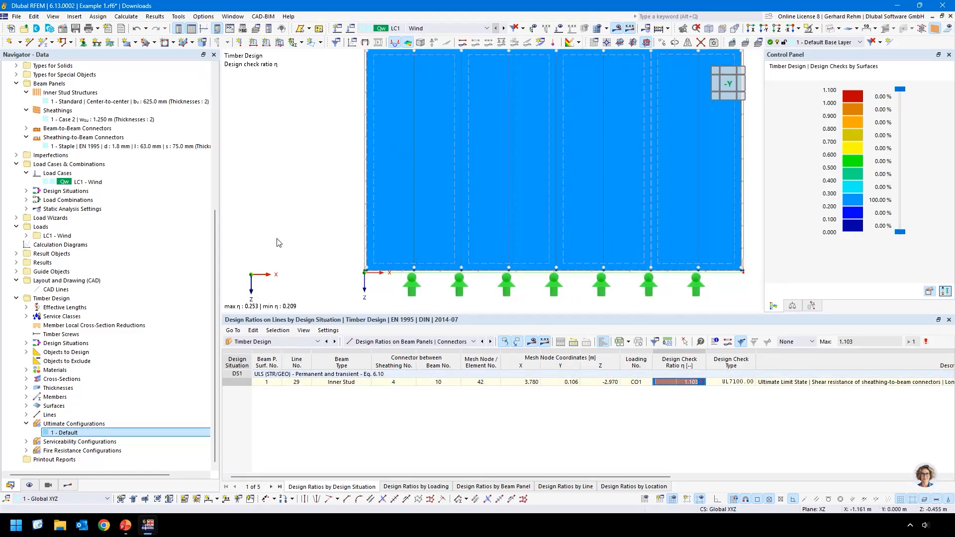
pyautogui.scroll(-1, 278, 243)
pyautogui.click(68, 485)
pyautogui.click(25, 119)
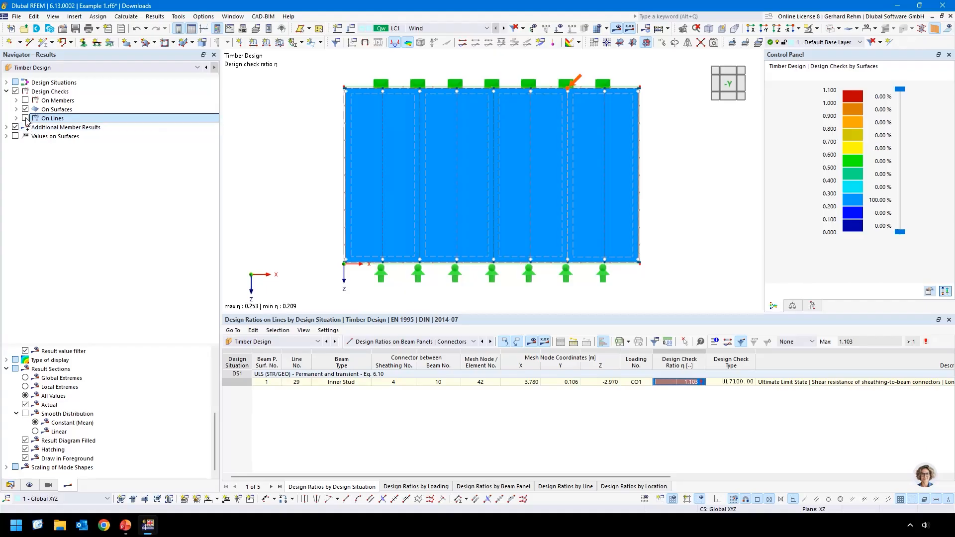
pyautogui.click(25, 119)
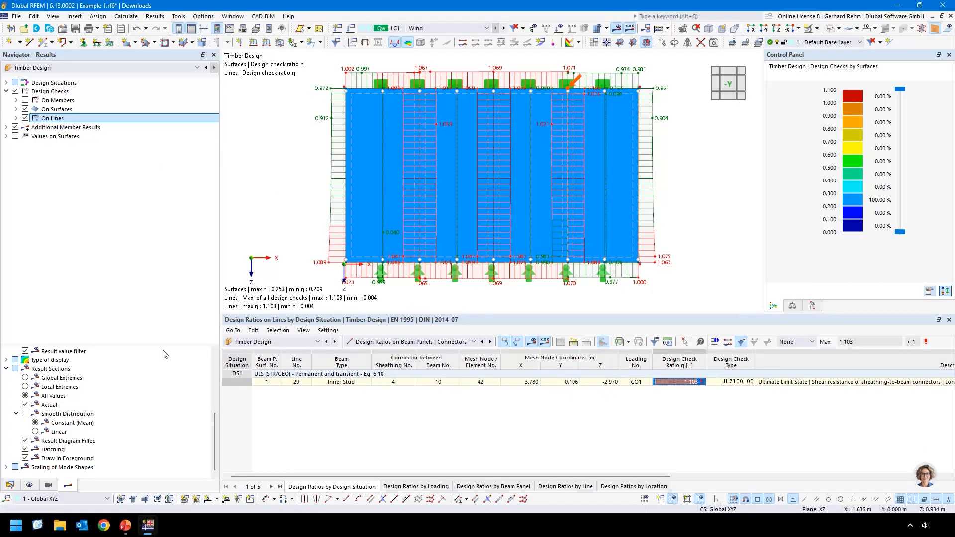
# Look up the critical load option in the settings of load case LC1 - Wind, and leave without changes.
pyautogui.click(10, 485)
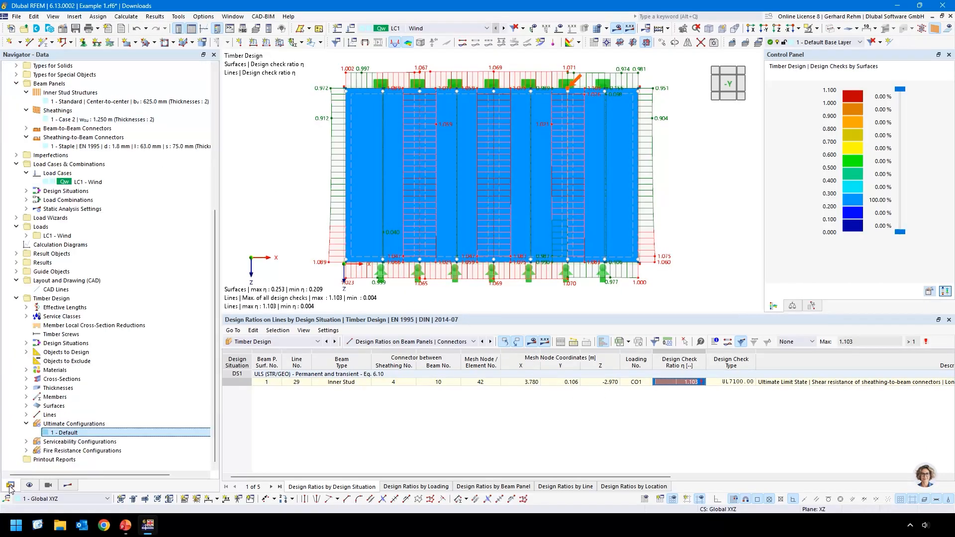
pyautogui.doubleClick(87, 182)
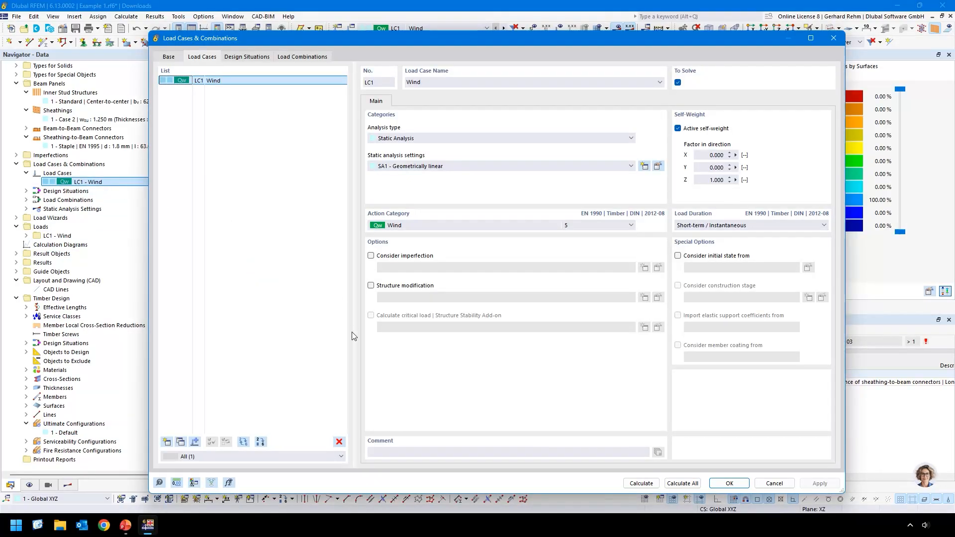
pyautogui.click(774, 484)
# Activate the Structure Stability add-on in the model's base data.
pyautogui.scroll(8, 75, 88)
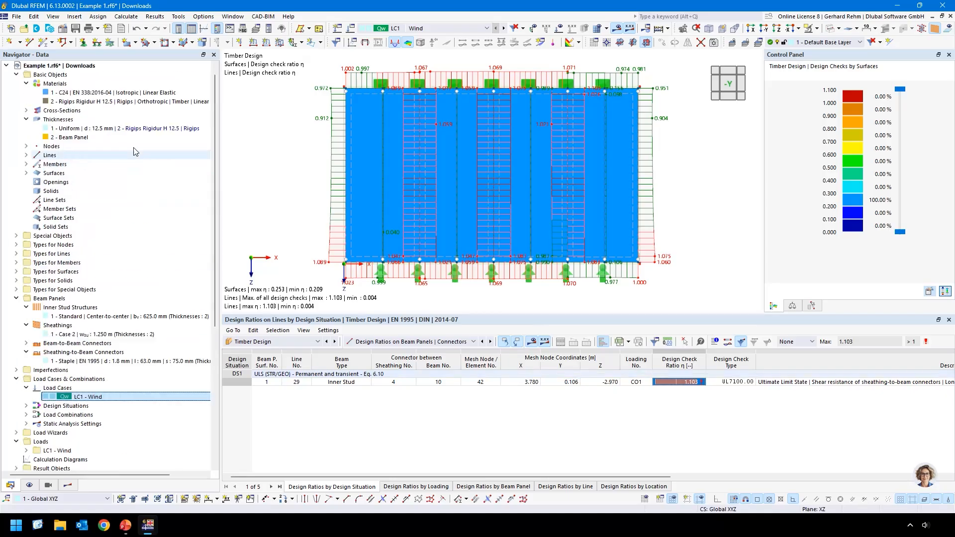
pyautogui.rightClick(56, 74)
pyautogui.click(75, 83)
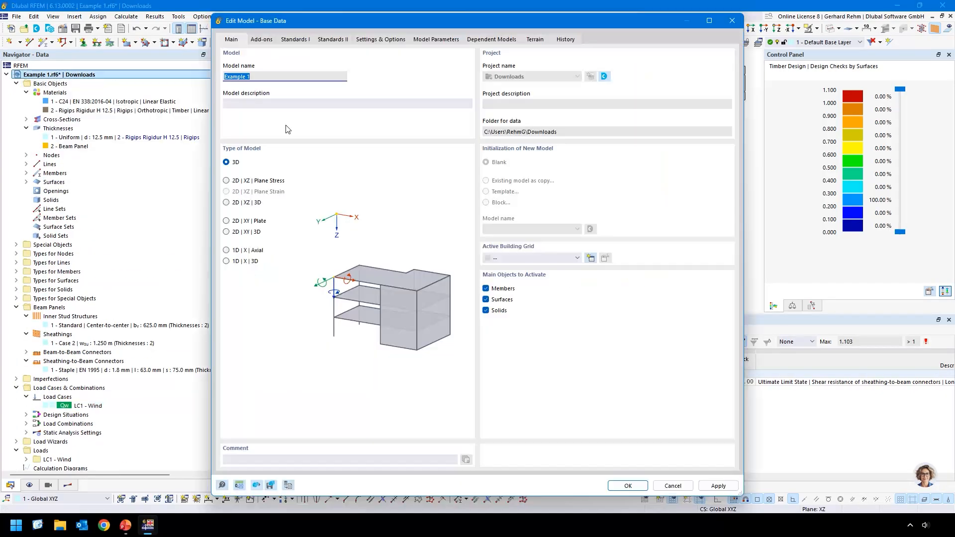
pyautogui.click(259, 43)
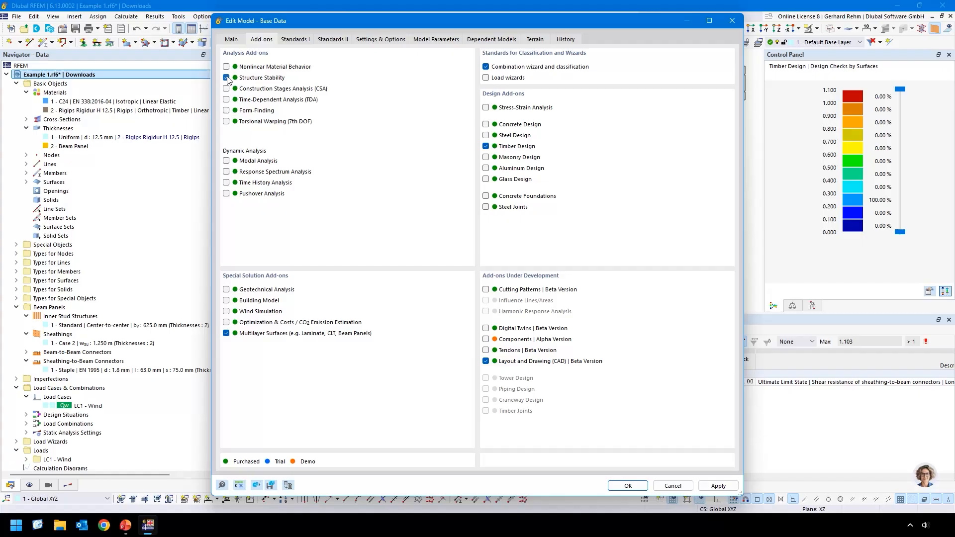
pyautogui.click(624, 488)
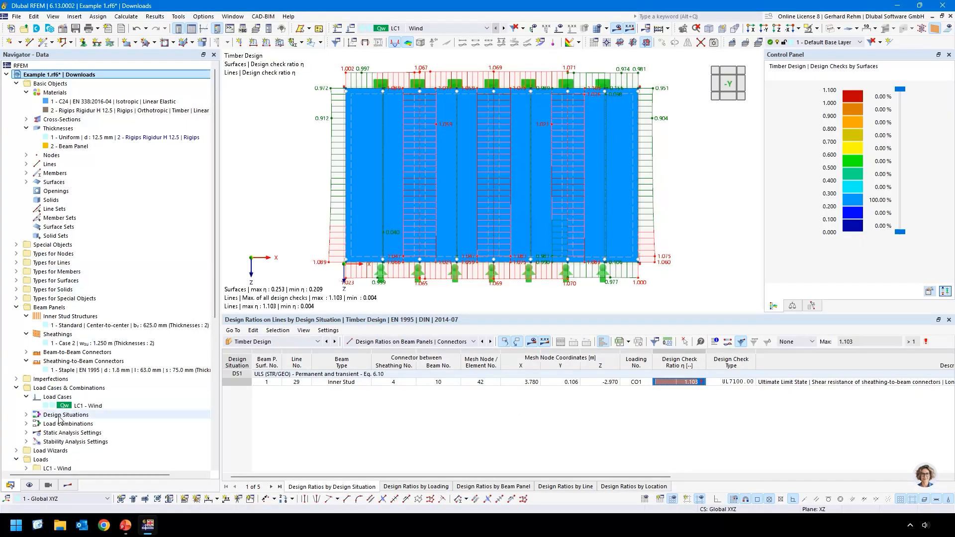
# Enable the critical load calculation for LC1 - Wind with the linear Lanczos eigenvalue method, and calculate the load case.
pyautogui.doubleClick(88, 406)
pyautogui.click(410, 316)
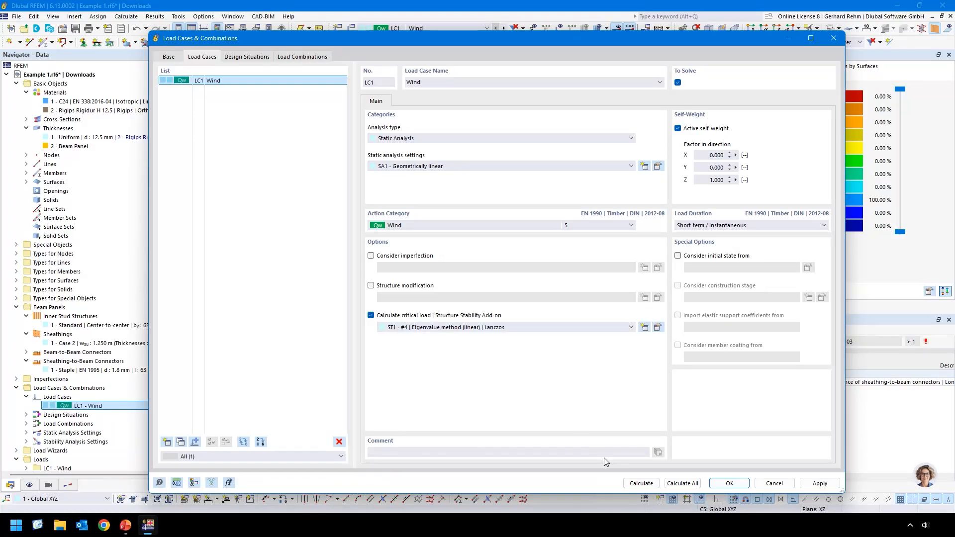
pyautogui.click(646, 482)
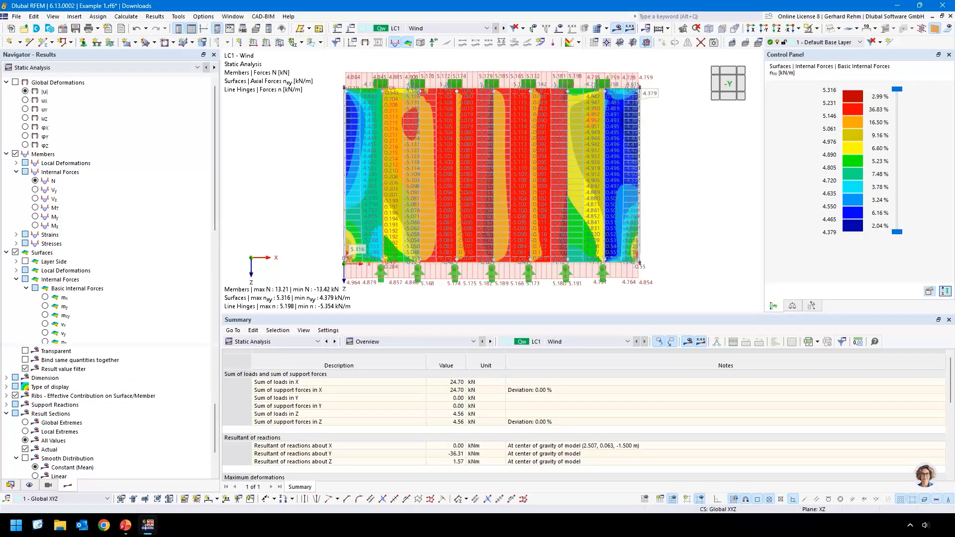
# Display the stability analysis mode shape |u| and examine the first mode at the wall's outer edge from the back.
pyautogui.click(86, 68)
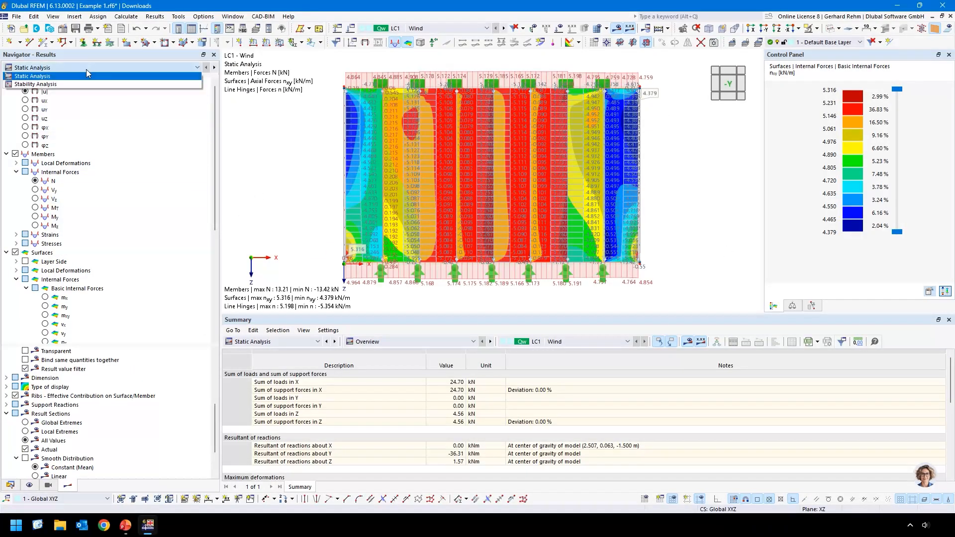
pyautogui.click(75, 84)
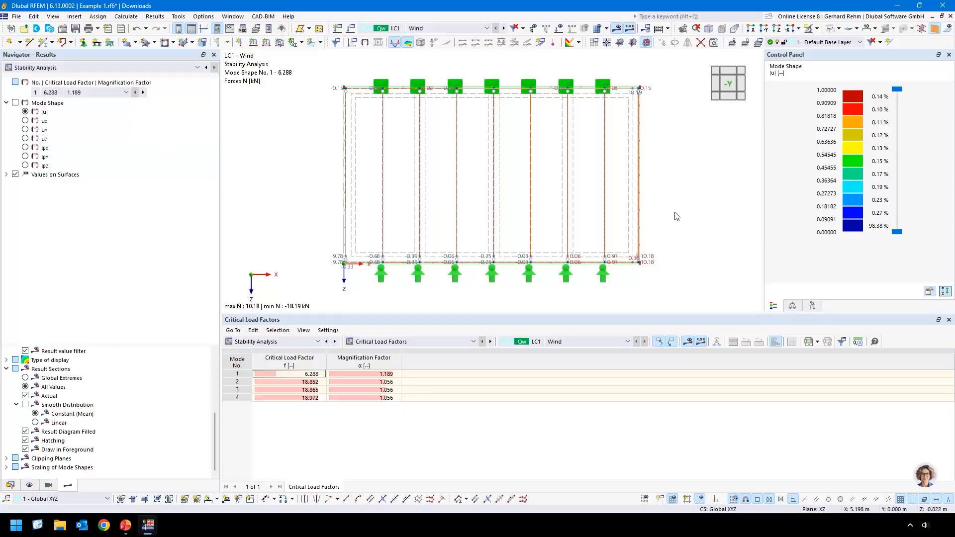
pyautogui.click(25, 112)
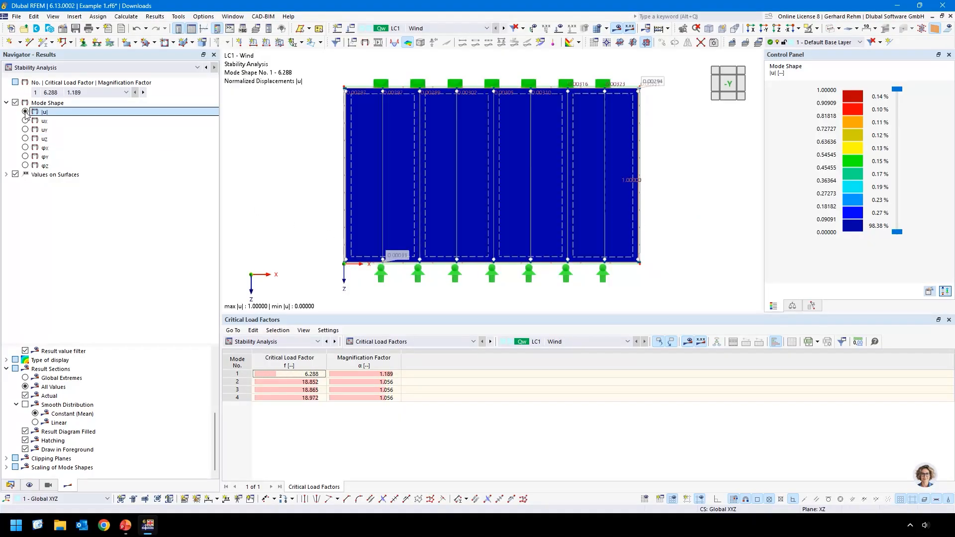
pyautogui.keyDown('ctrl'); pyautogui.moveTo(685, 204); pyautogui.dragTo(323, 228, button='middle'); pyautogui.keyUp('ctrl')
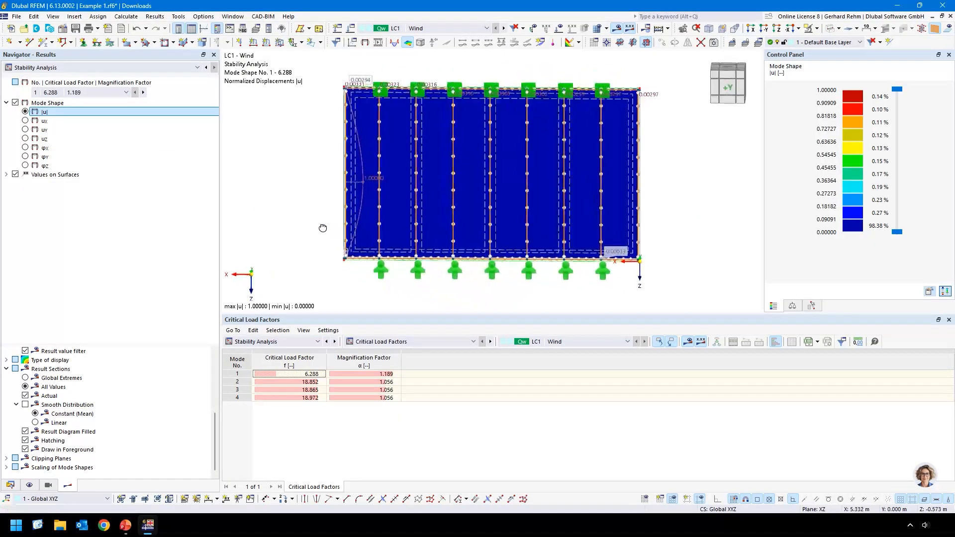
pyautogui.moveTo(323, 229); pyautogui.dragTo(309, 232, button='right')
pyautogui.click(295, 183)
pyautogui.scroll(2, 335, 134)
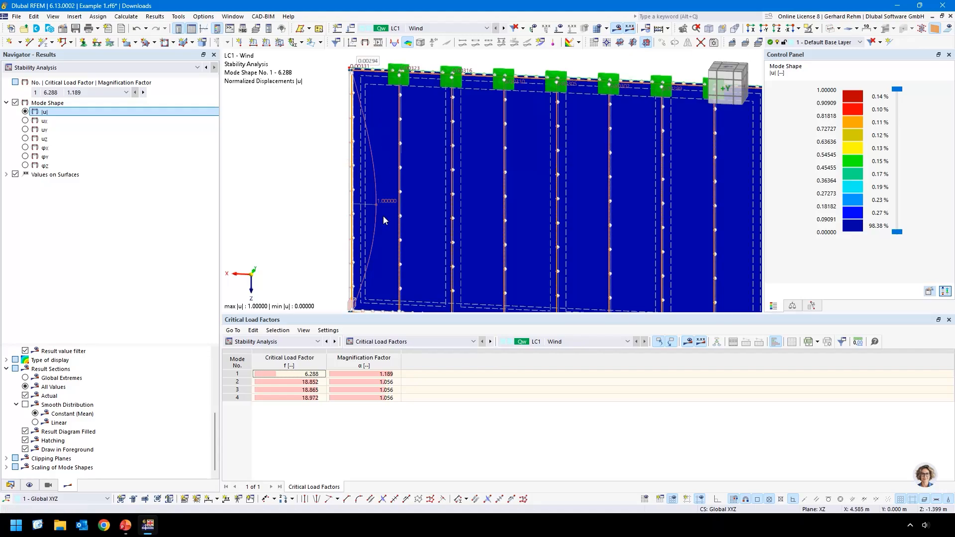
pyautogui.scroll(4, 355, 147)
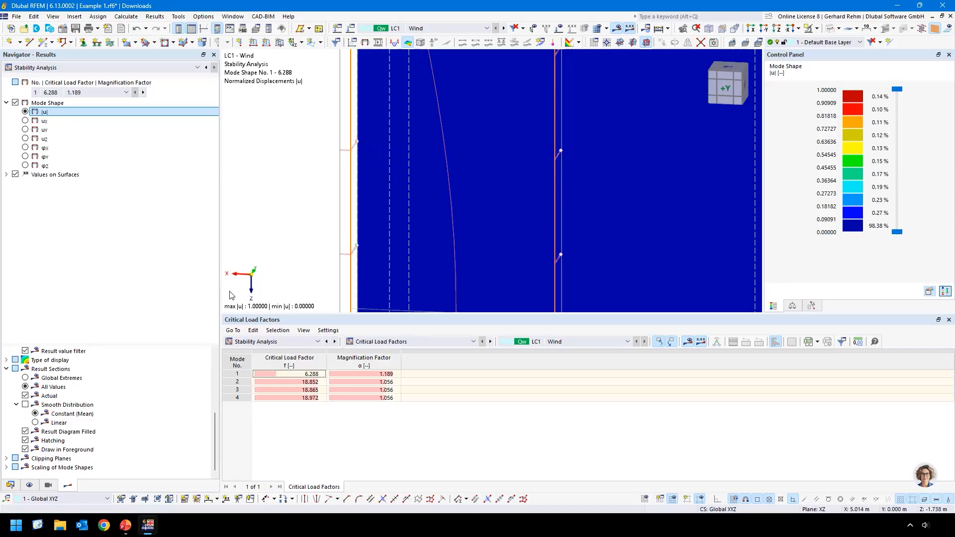
# Check the option for longitudinal-only connector stiffness in the staple sheathing-to-beam connector, and close its settings.
pyautogui.click(11, 486)
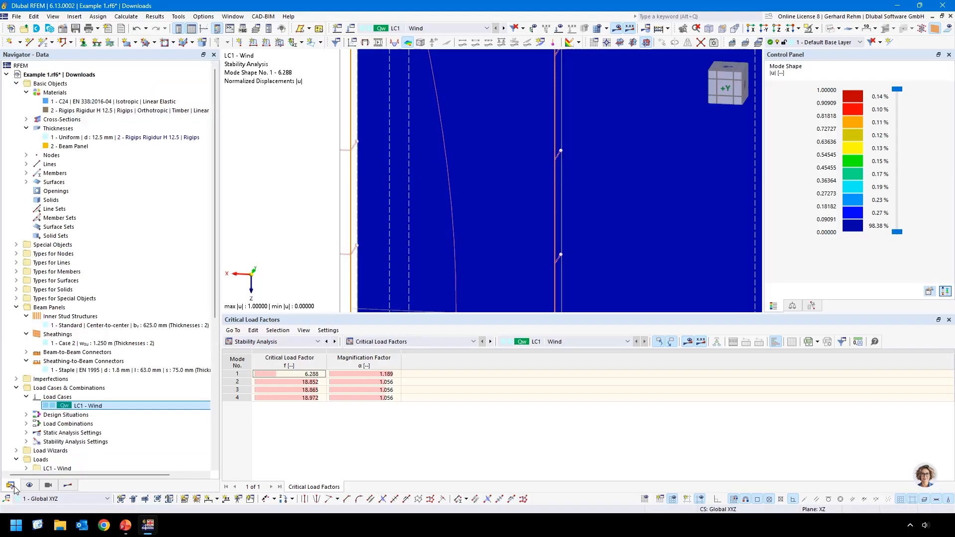
pyautogui.doubleClick(77, 370)
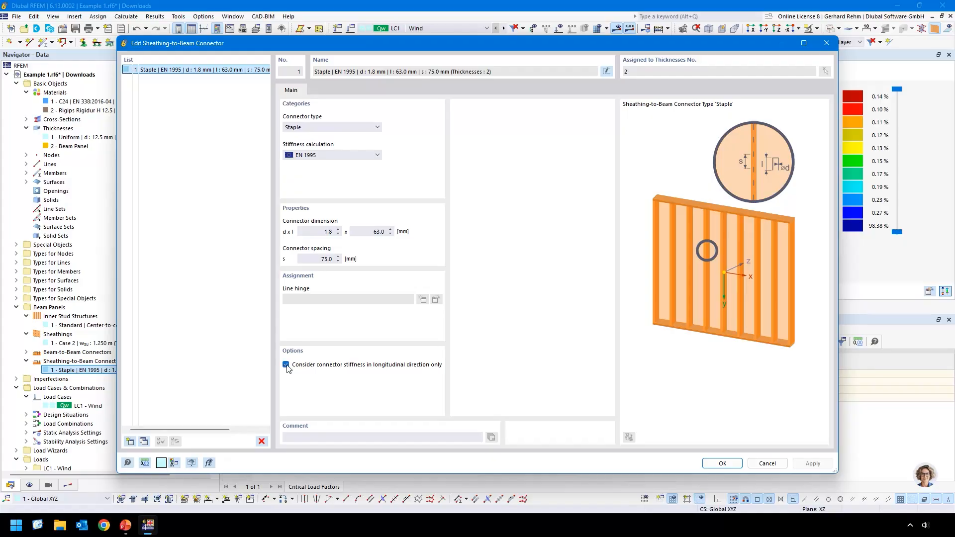
pyautogui.click(723, 463)
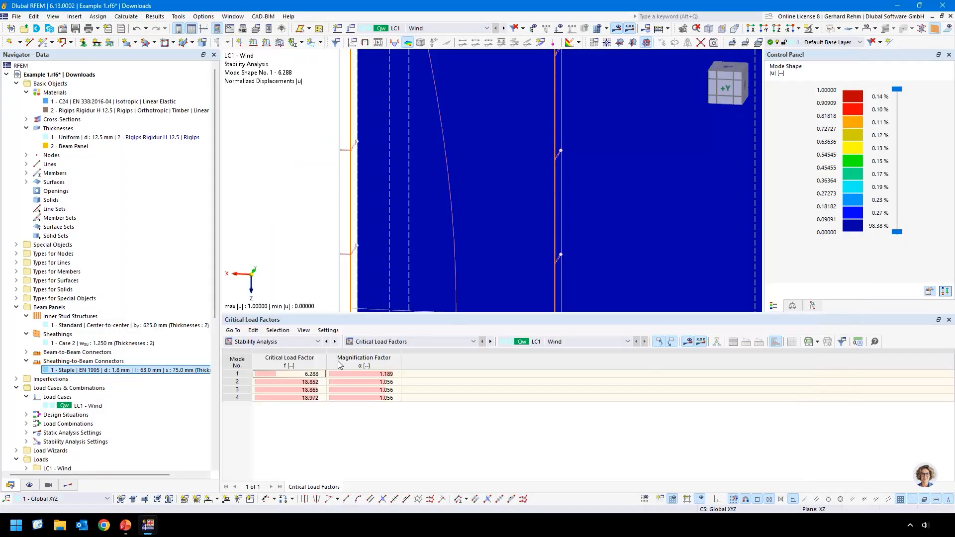
# Display mode shape 2 and examine the sheathing buckling over the whole wall in an oblique view.
pyautogui.click(292, 382)
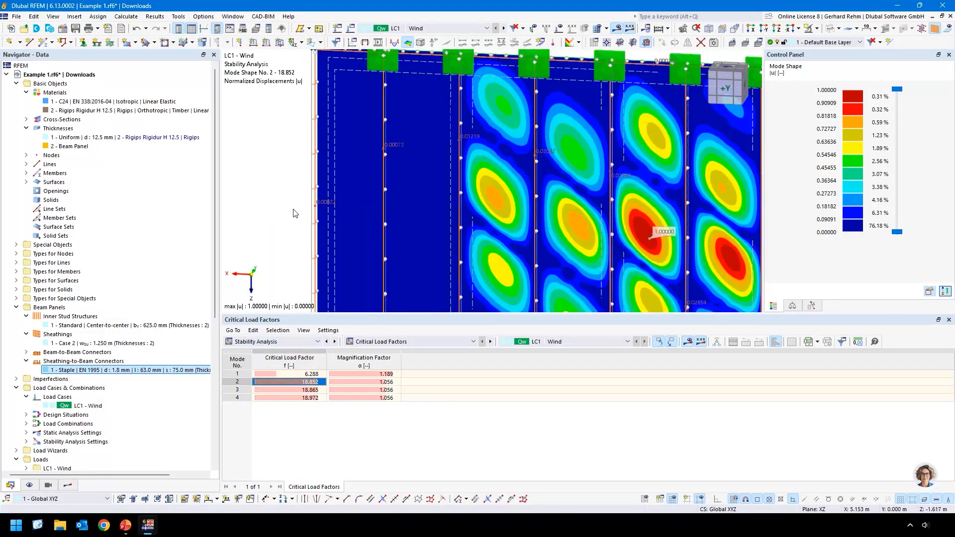
pyautogui.scroll(-5, 293, 209)
pyautogui.keyDown('ctrl'); pyautogui.moveTo(270, 192); pyautogui.dragTo(594, 218, button='middle'); pyautogui.keyUp('ctrl')
pyautogui.rightClick(593, 217)
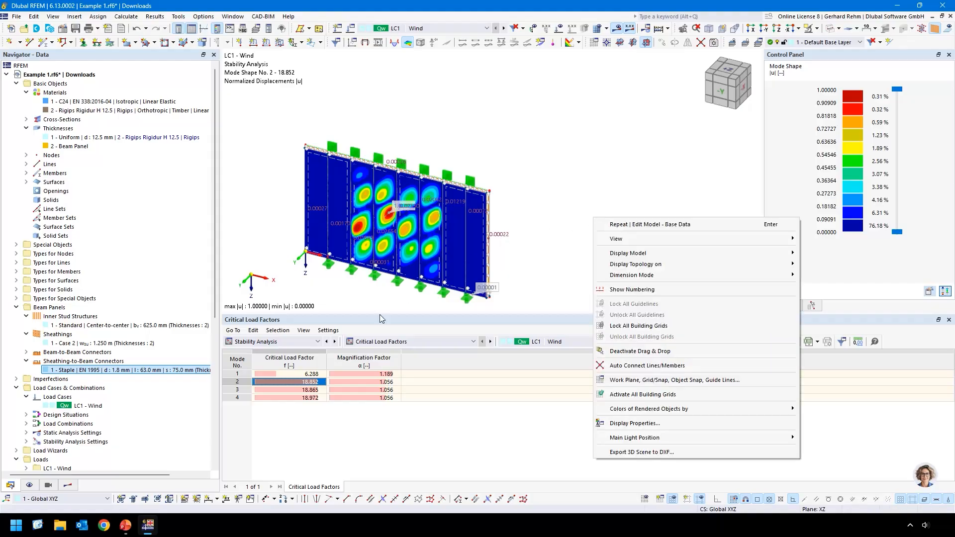
# Uncheck the longitudinal-only connector stiffness option in the staple sheathing-to-beam connector, and accept deleting the LC1 results.
pyautogui.click(307, 385)
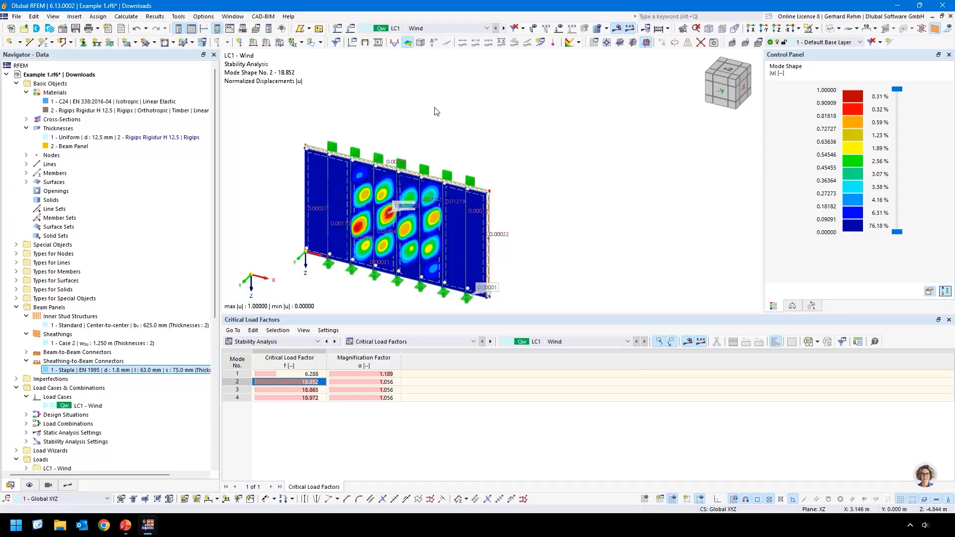
pyautogui.hotkey('ctrl', '2')
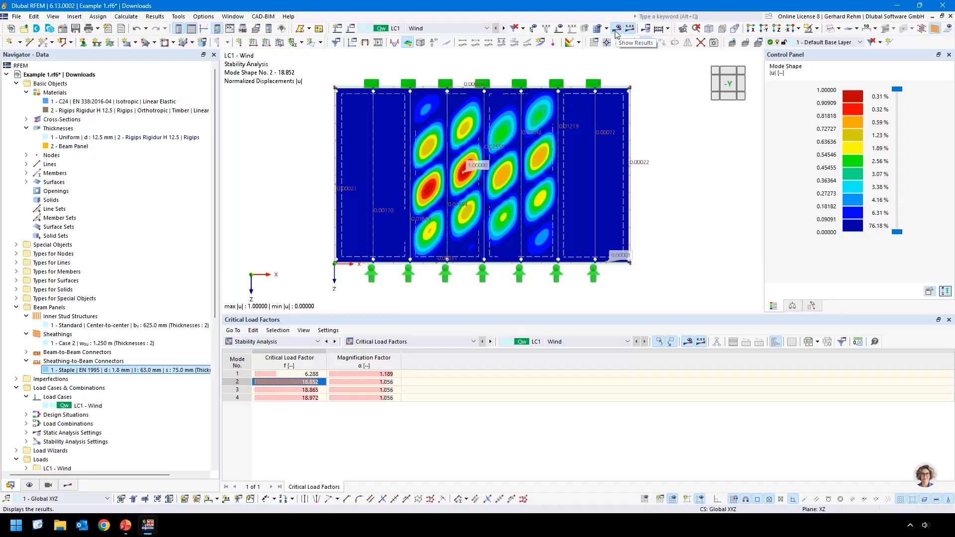
pyautogui.doubleClick(189, 370)
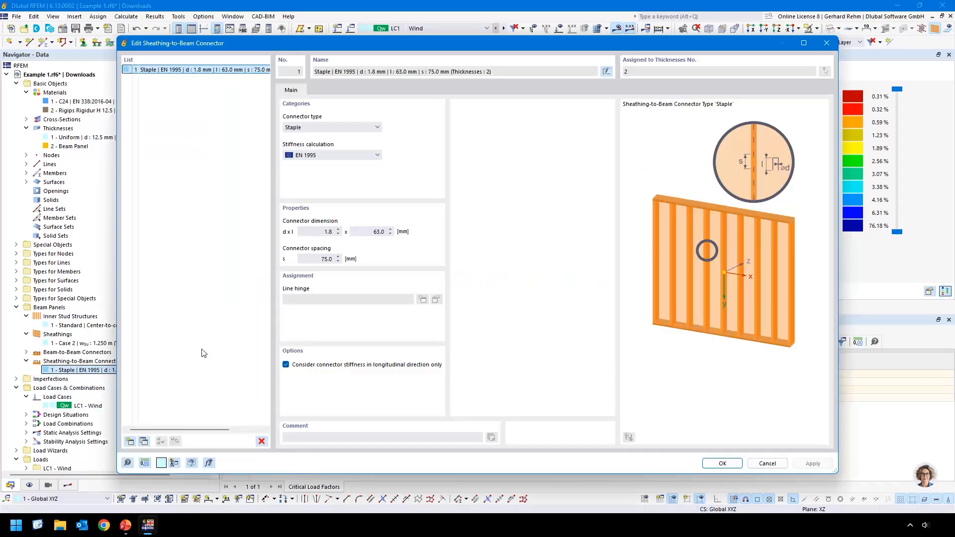
pyautogui.click(286, 365)
pyautogui.click(723, 463)
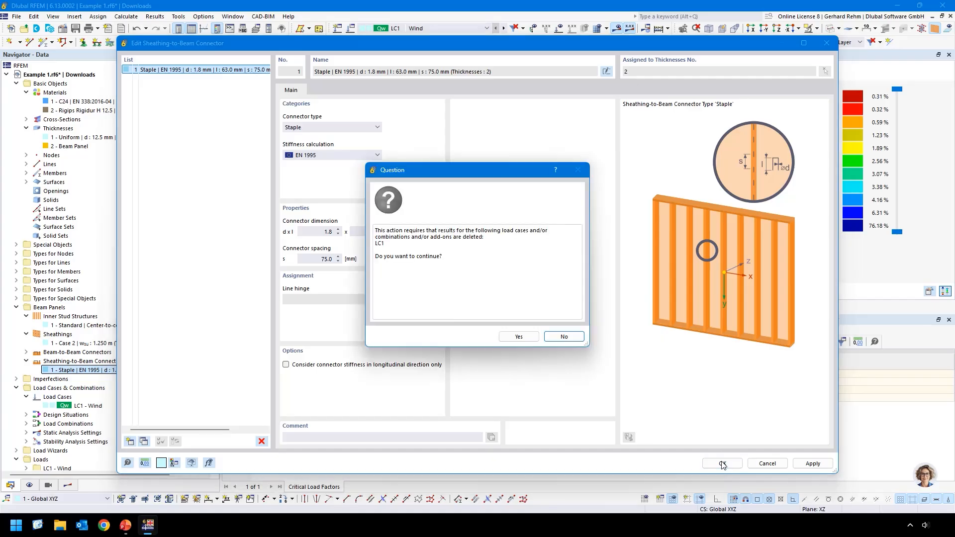
pyautogui.click(509, 336)
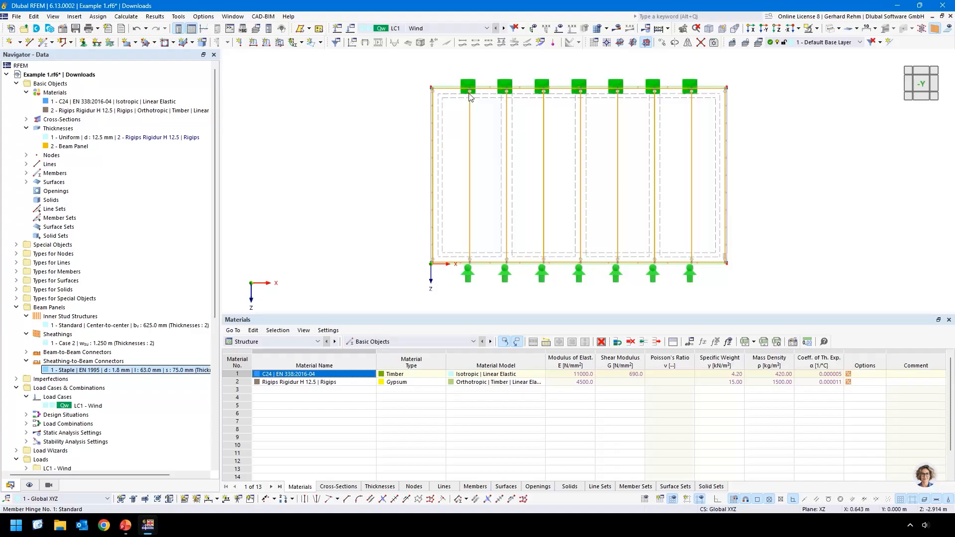
# Examine the hinges at the wall's upper corner, and calculate and show the LC1 - Wind results.
pyautogui.scroll(2, 436, 99)
pyautogui.scroll(2, 436, 100)
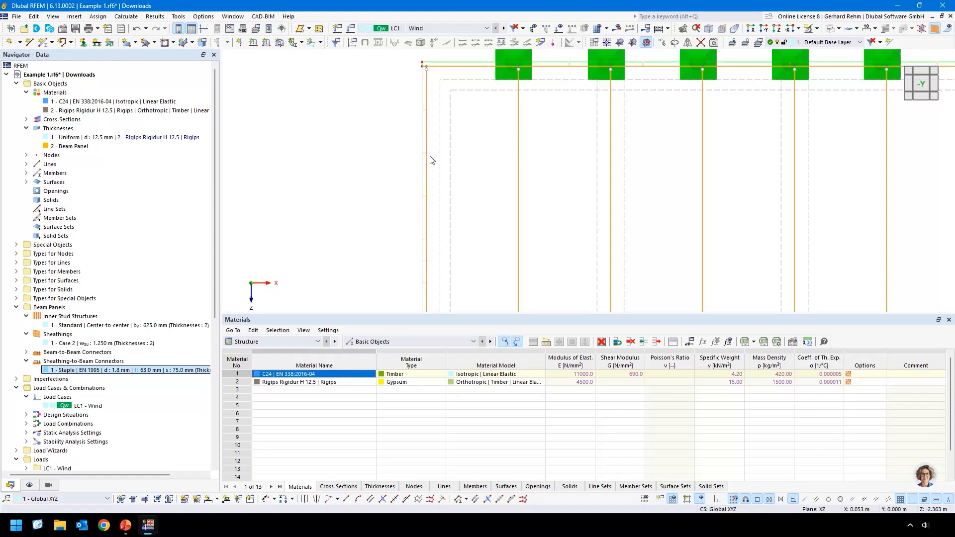
pyautogui.moveTo(357, 109); pyautogui.dragTo(401, 117, button='middle')
pyautogui.scroll(-5, 398, 92)
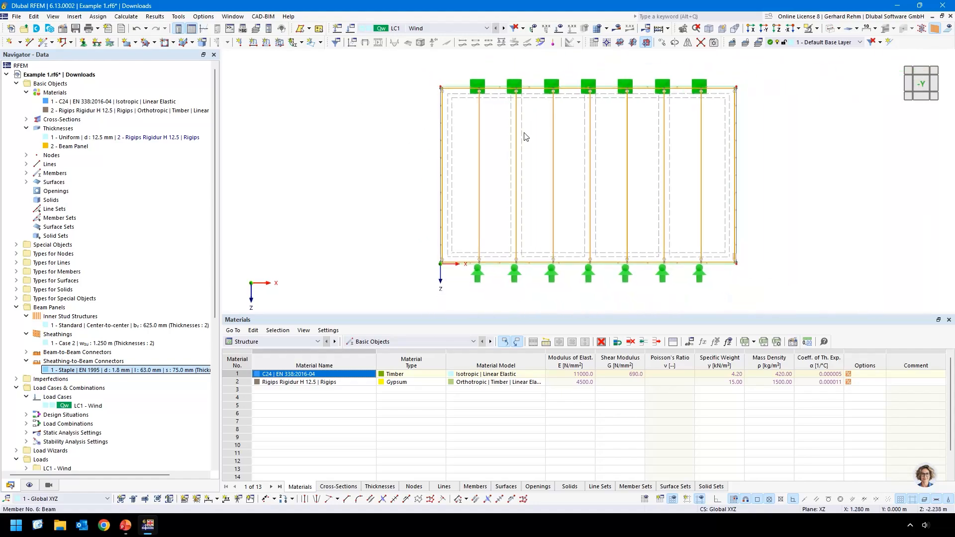
pyautogui.click(617, 28)
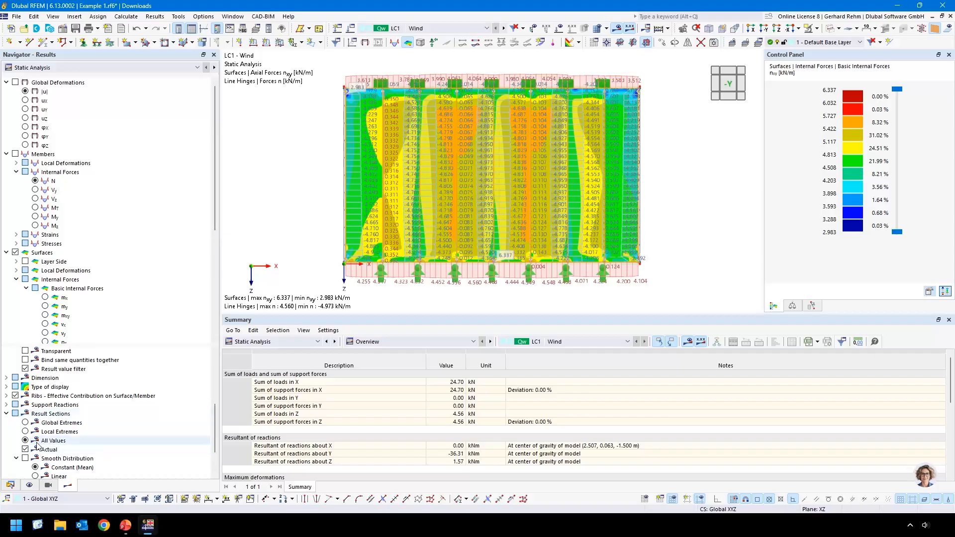
# Limit the result section values to global extremes, and examine the line hinge forces along the top plate.
pyautogui.scroll(-3, 35, 437)
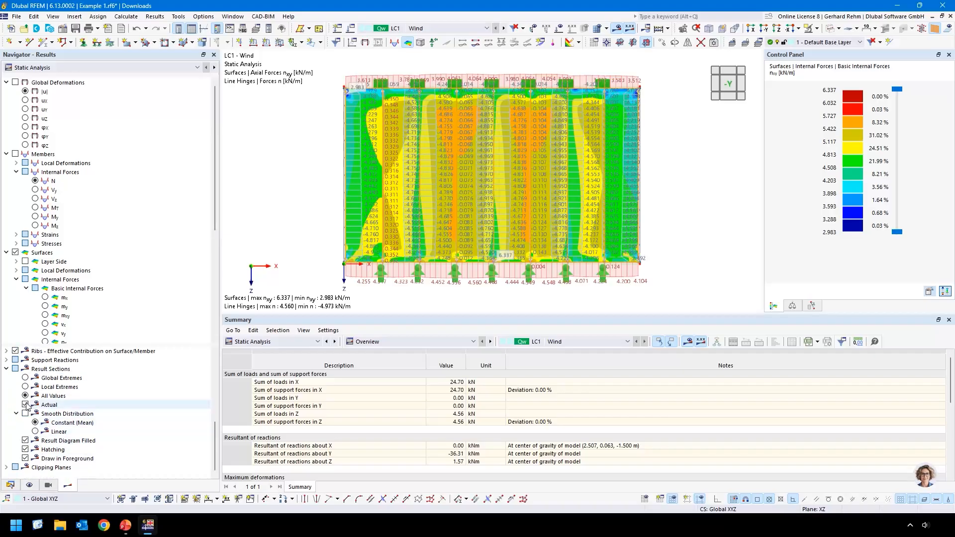
pyautogui.click(25, 405)
pyautogui.click(25, 377)
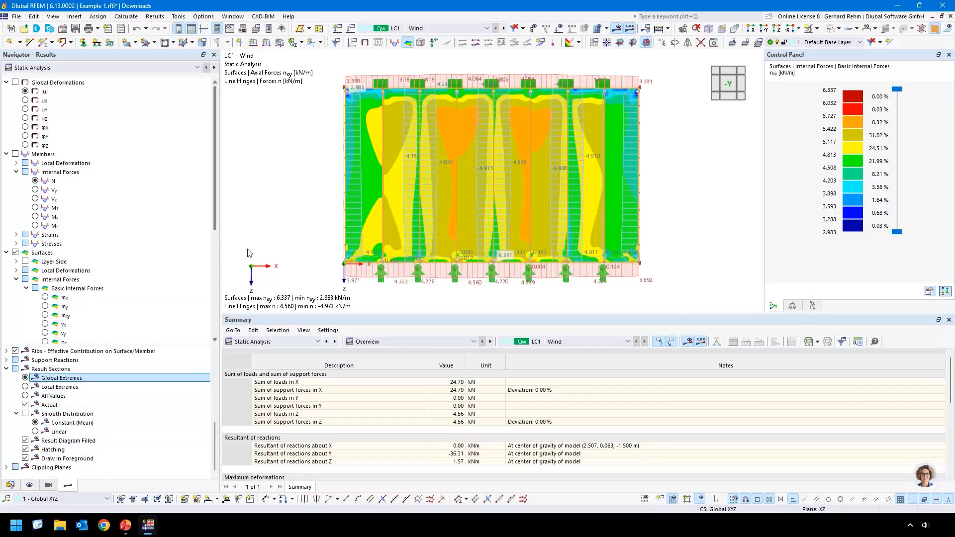
pyautogui.scroll(3, 493, 71)
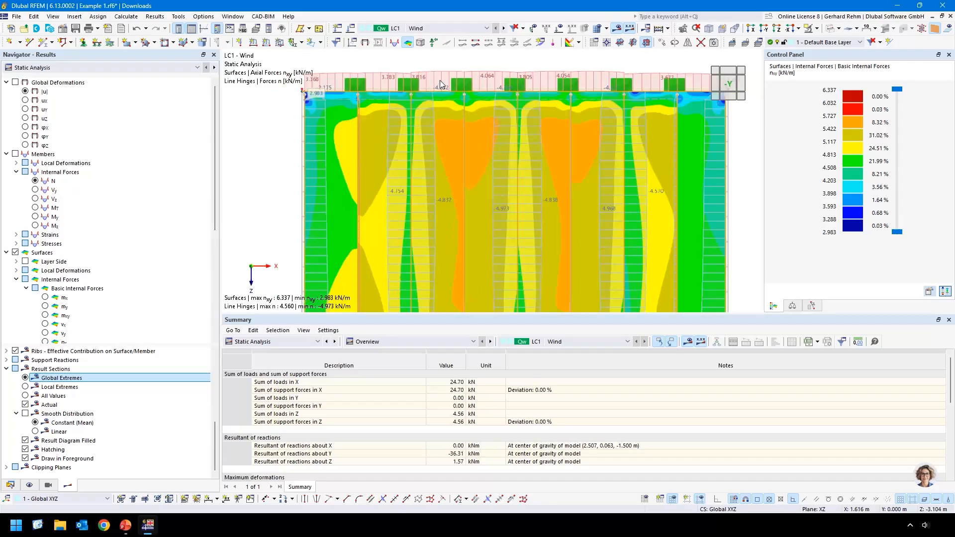
pyautogui.scroll(-1, 489, 80)
pyautogui.moveTo(485, 83); pyautogui.dragTo(547, 114, button='middle')
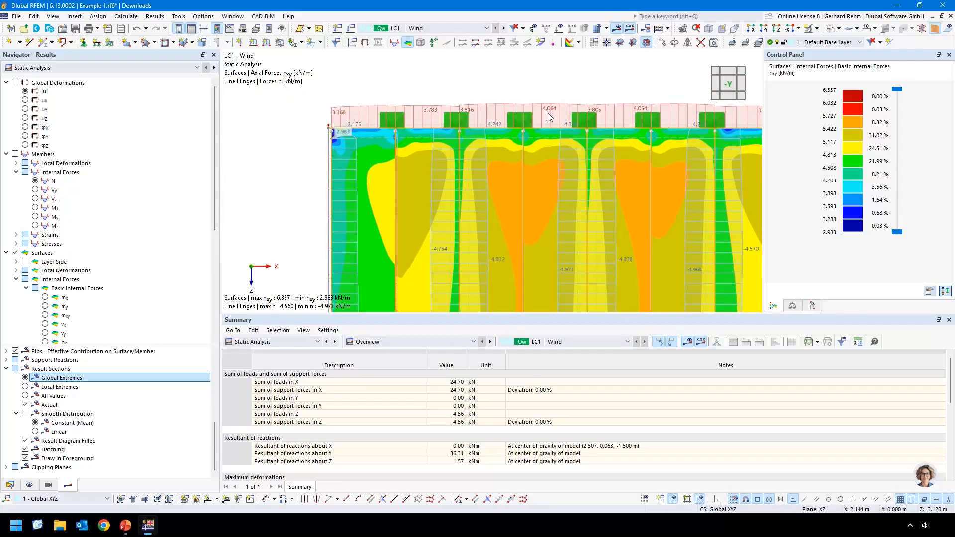
# Hide the surface results and examine the line hinge forces n over the whole wall.
pyautogui.click(15, 253)
pyautogui.moveTo(453, 162); pyautogui.dragTo(446, 103, button='middle')
pyautogui.scroll(-1, 458, 115)
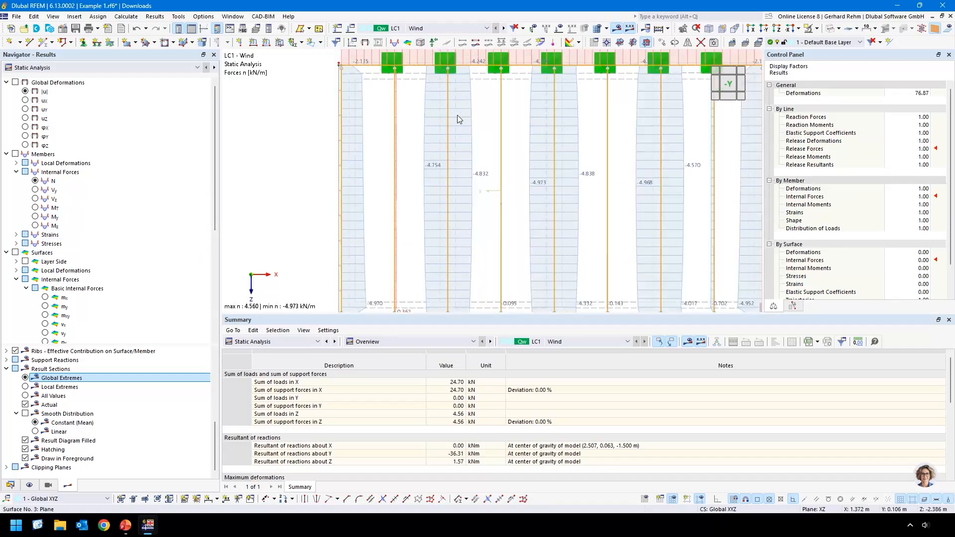
pyautogui.middleClick(458, 115)
pyautogui.middleClick(458, 115)
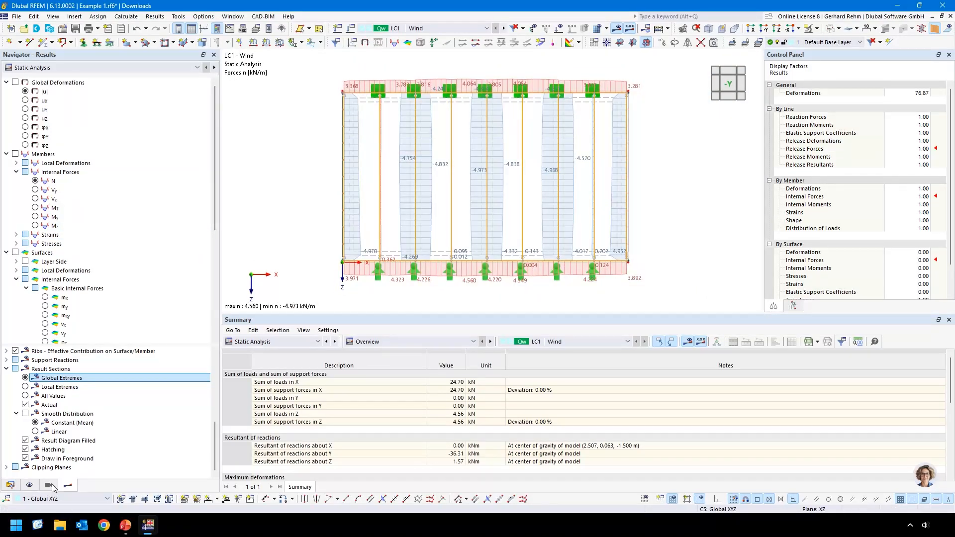
# Display the line hinge forces vz and examine their peaks at the upper ends of the studs.
pyautogui.scroll(-7, 41, 322)
pyautogui.click(48, 279)
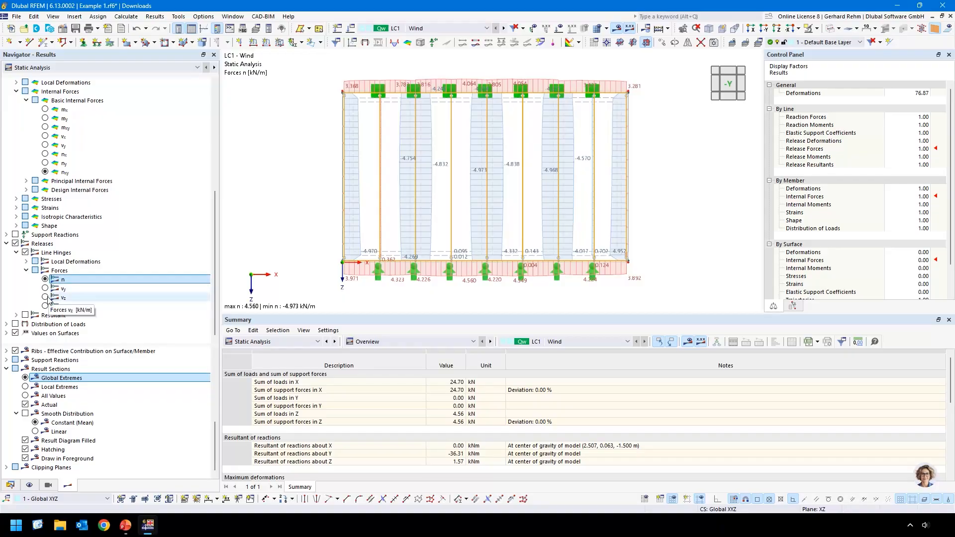
pyautogui.click(46, 297)
pyautogui.scroll(2, 421, 89)
pyautogui.scroll(2, 421, 89)
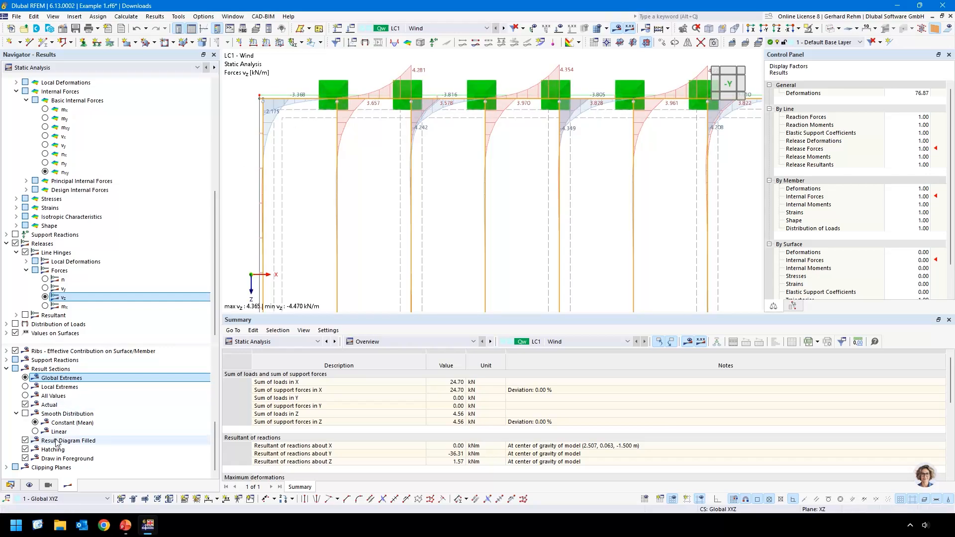
# Try linear smoothing of the connector force sv,90 in the Default ultimate configuration, and discard the change.
pyautogui.click(10, 485)
pyautogui.scroll(-8, 65, 388)
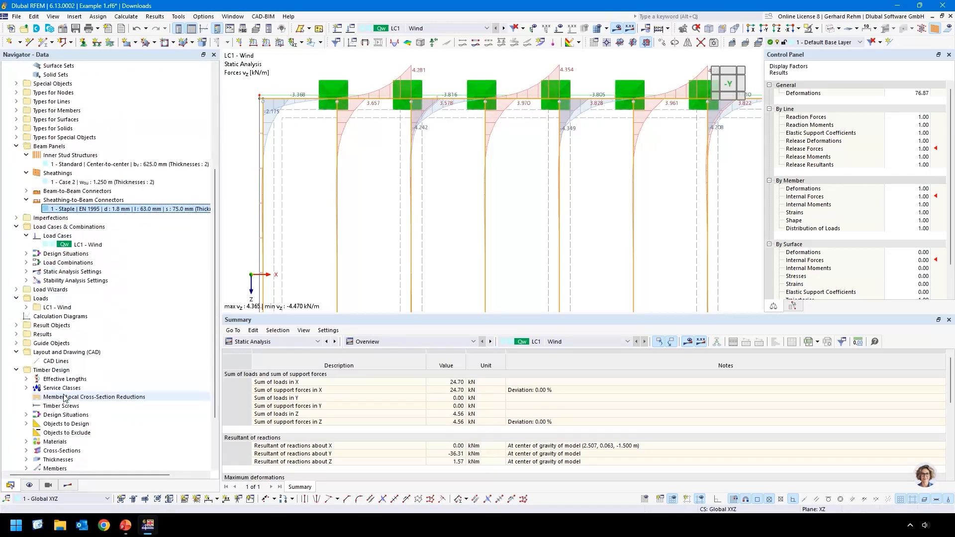
pyautogui.click(53, 452)
pyautogui.doubleClick(53, 451)
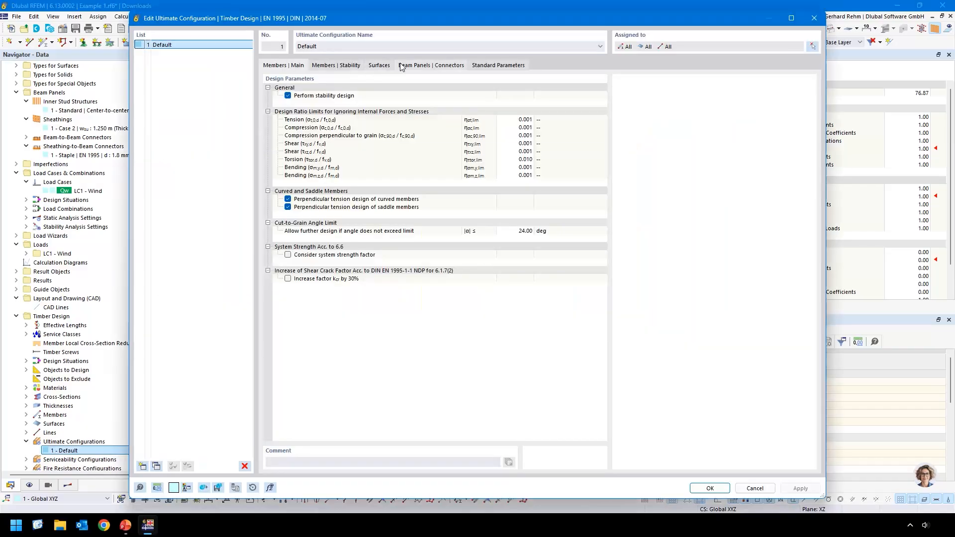
pyautogui.click(431, 65)
pyautogui.click(363, 137)
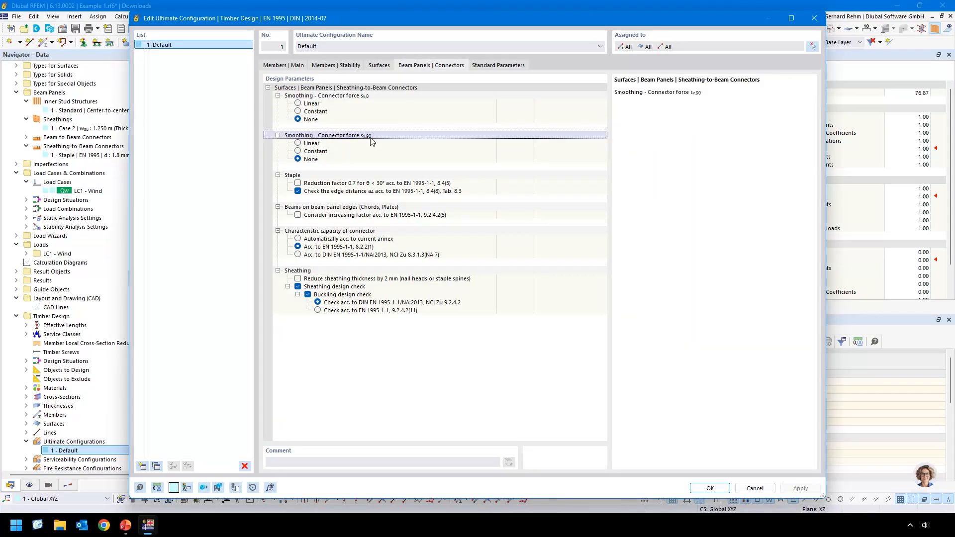
pyautogui.click(298, 143)
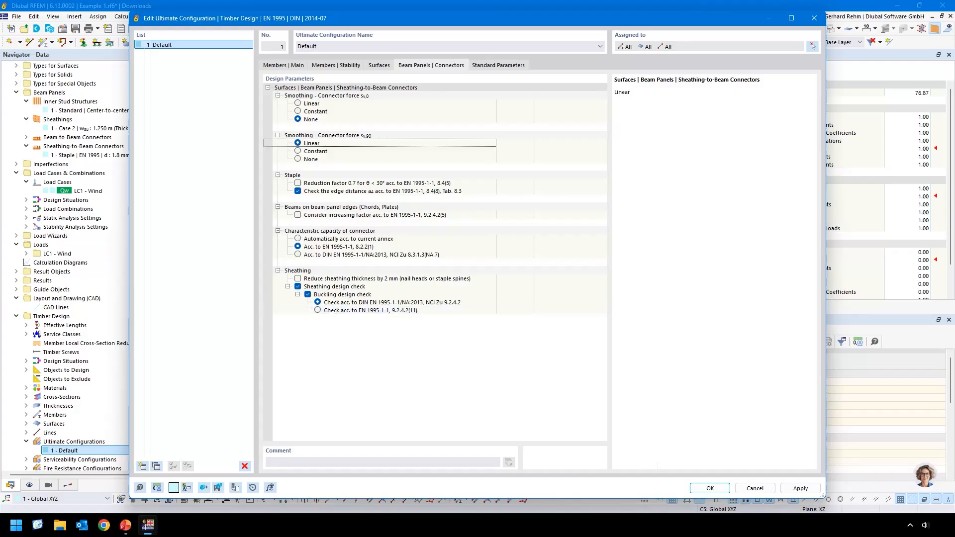
pyautogui.click(755, 488)
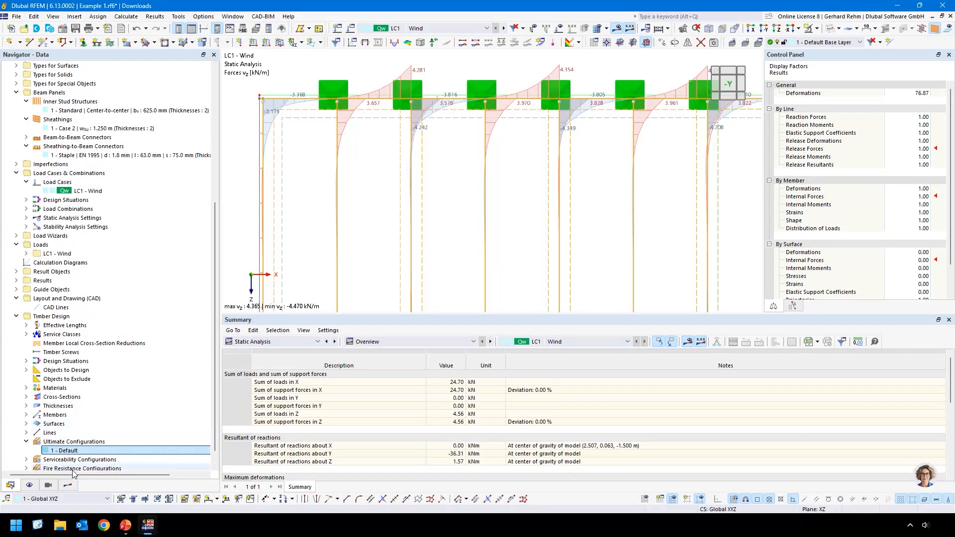
# Compare the vz forces with a linear smooth distribution over the wall, and turn the smoothing off again.
pyautogui.click(68, 485)
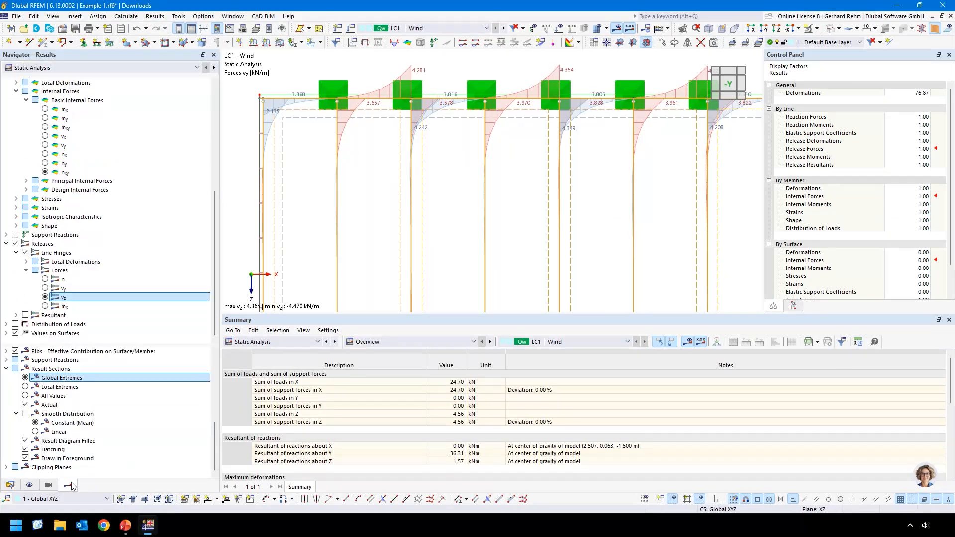
pyautogui.click(35, 432)
pyautogui.scroll(4, 400, 72)
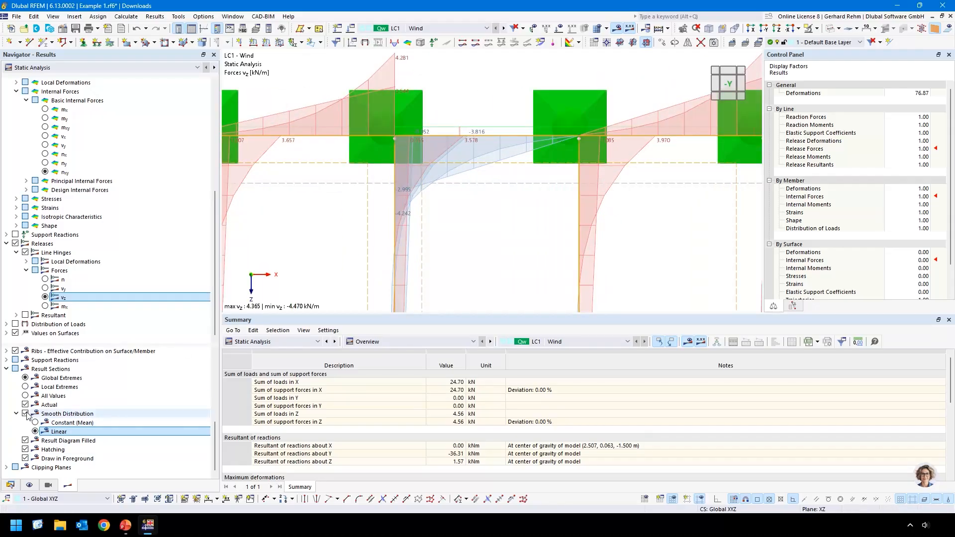
pyautogui.middleClick(490, 186)
pyautogui.middleClick(490, 186)
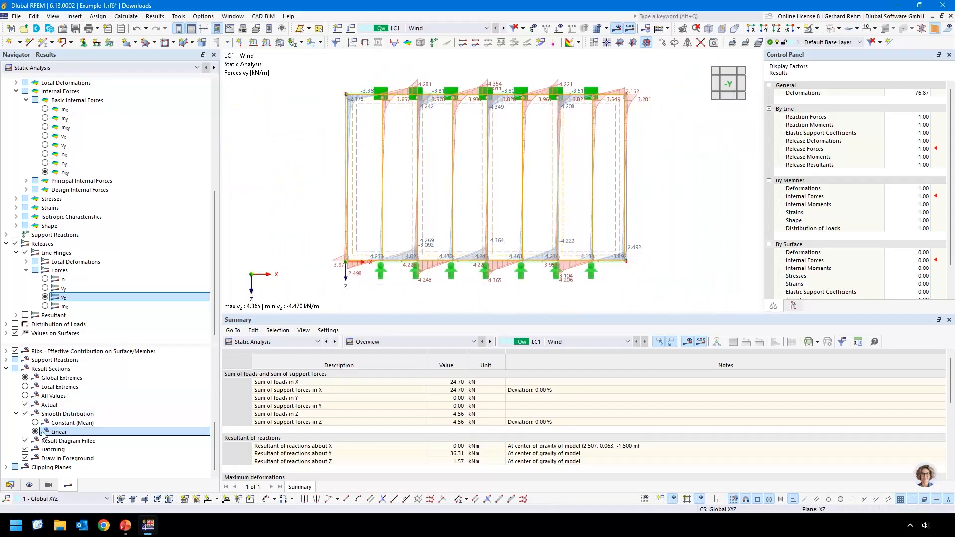
pyautogui.click(25, 414)
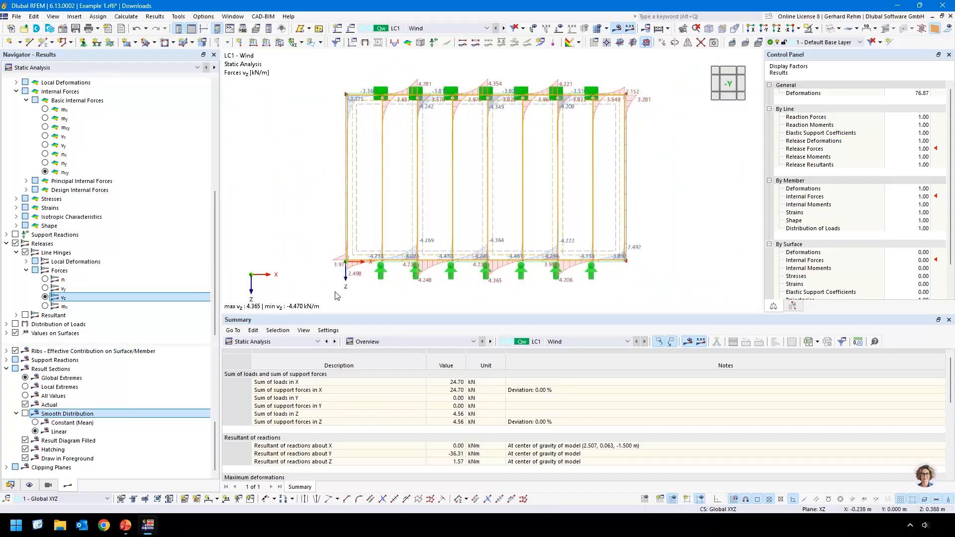
# Open the timber design ratios for beam panel connectors, and examine the design check details of the bottom plate's warning.
pyautogui.click(244, 342)
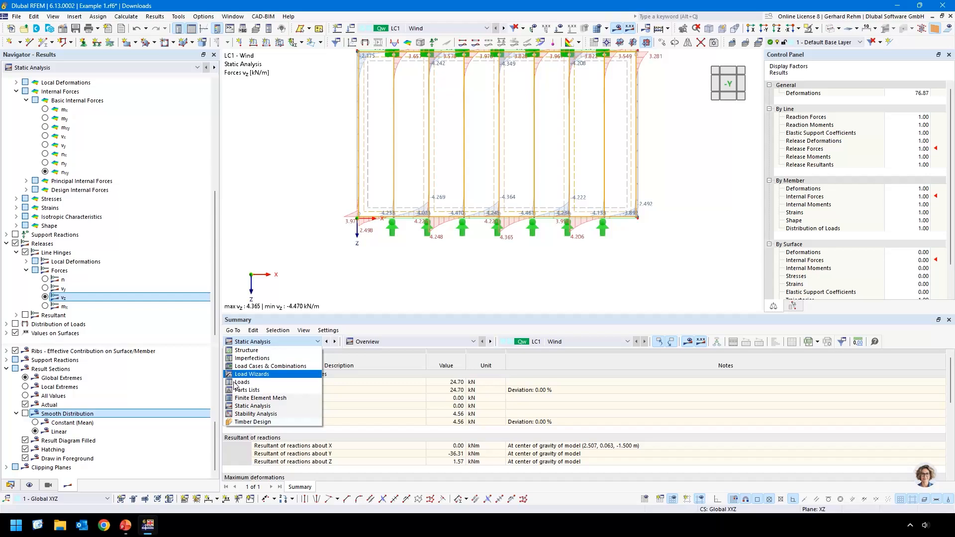
pyautogui.click(236, 423)
pyautogui.click(538, 342)
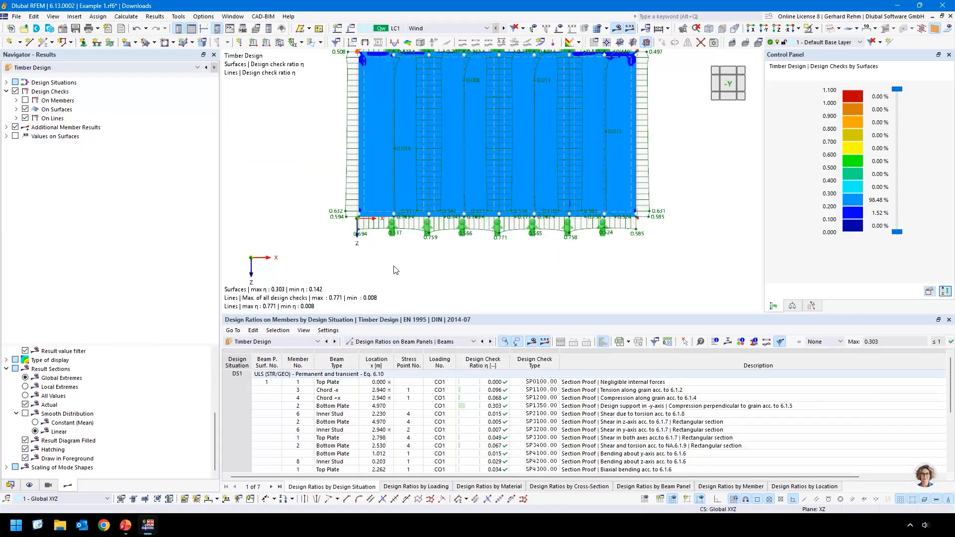
pyautogui.click(473, 342)
pyautogui.click(422, 379)
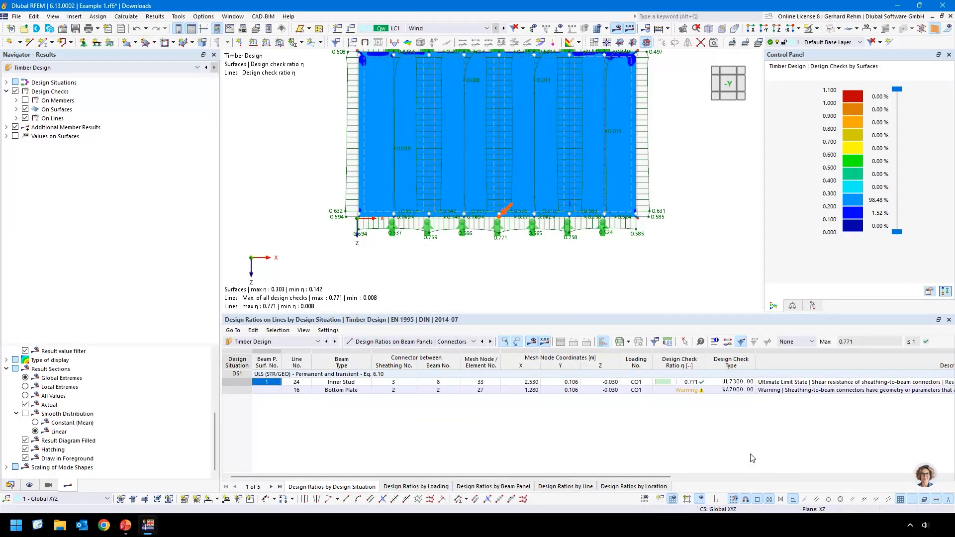
pyautogui.click(689, 391)
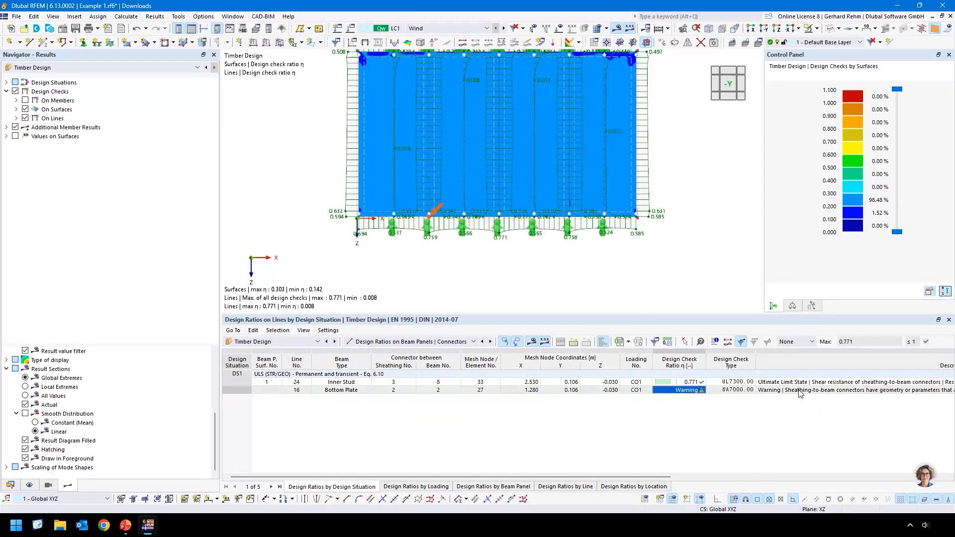
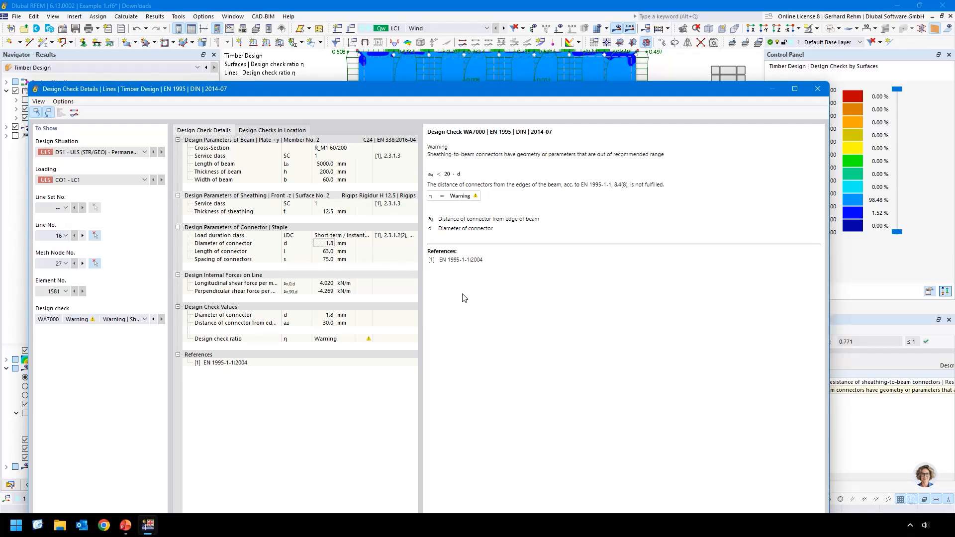
pyautogui.click(818, 88)
# Turn off the staple edge distance a4 check in the Default ultimate configuration, and display the recalculated beam panel connector design ratios.
pyautogui.click(10, 485)
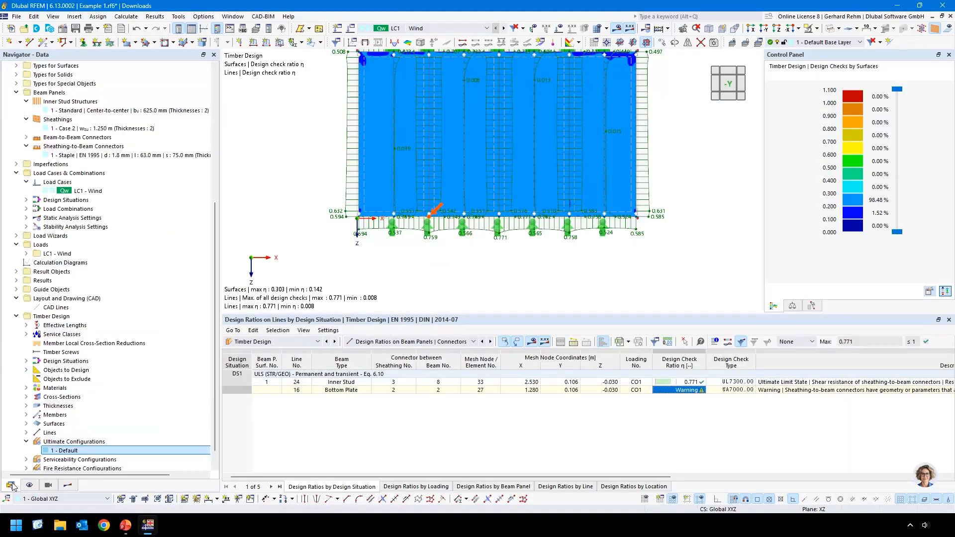
pyautogui.doubleClick(64, 450)
pyautogui.click(439, 66)
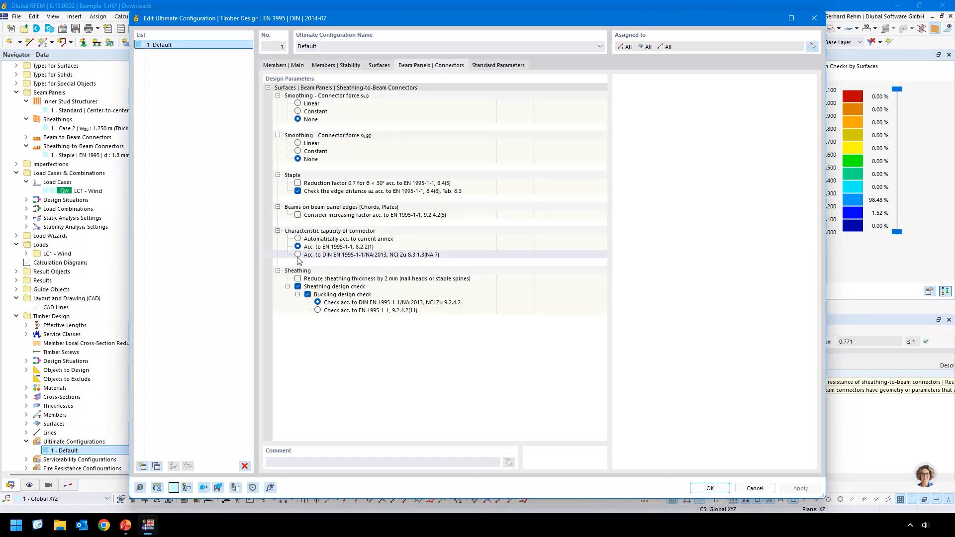
pyautogui.click(298, 192)
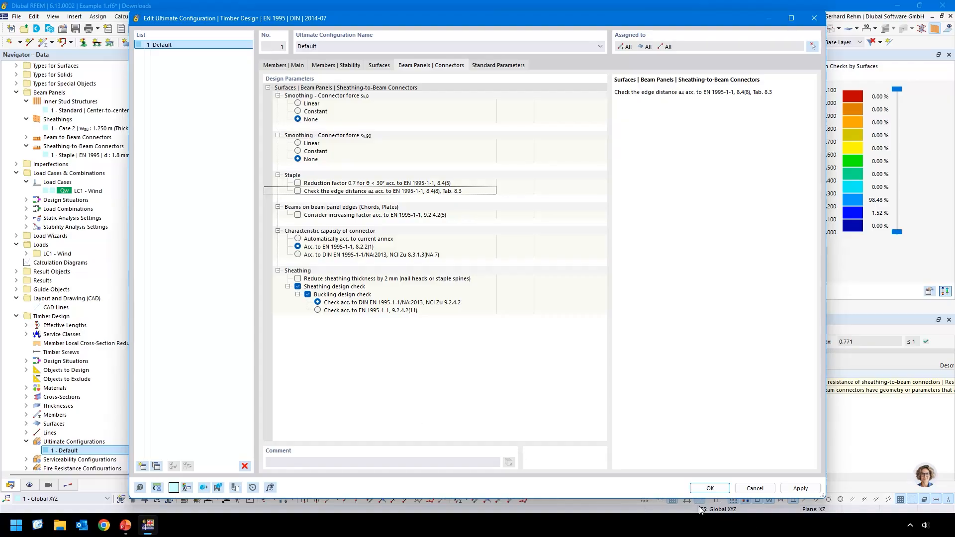
pyautogui.click(711, 489)
pyautogui.click(506, 334)
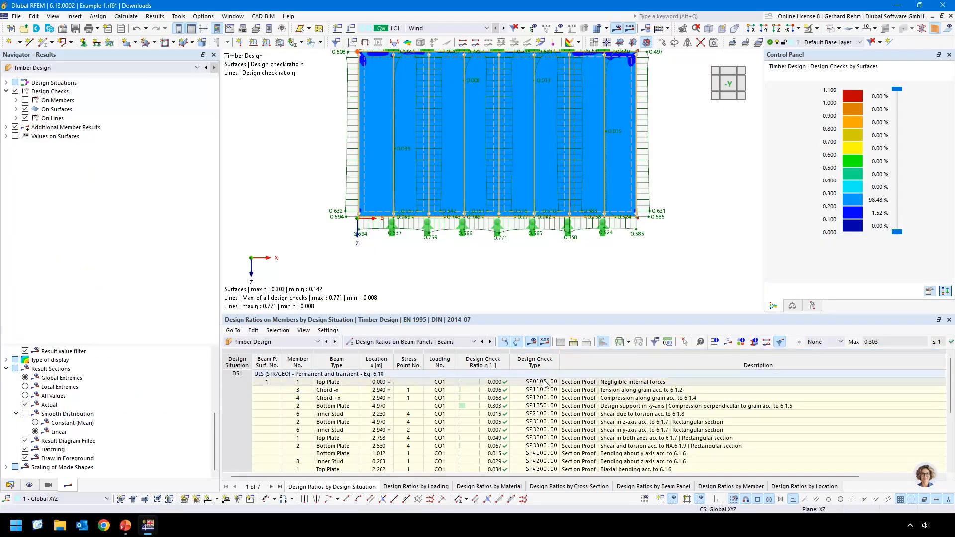
pyautogui.click(473, 342)
pyautogui.click(419, 379)
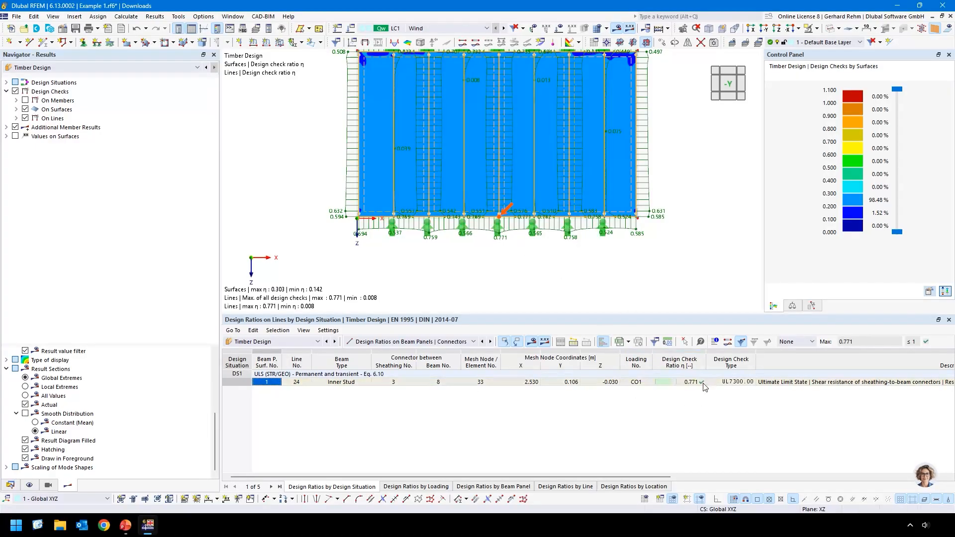
# Open the design check details of the governing sheathing-to-beam connector on line 24, and open the line's result diagrams.
pyautogui.click(689, 383)
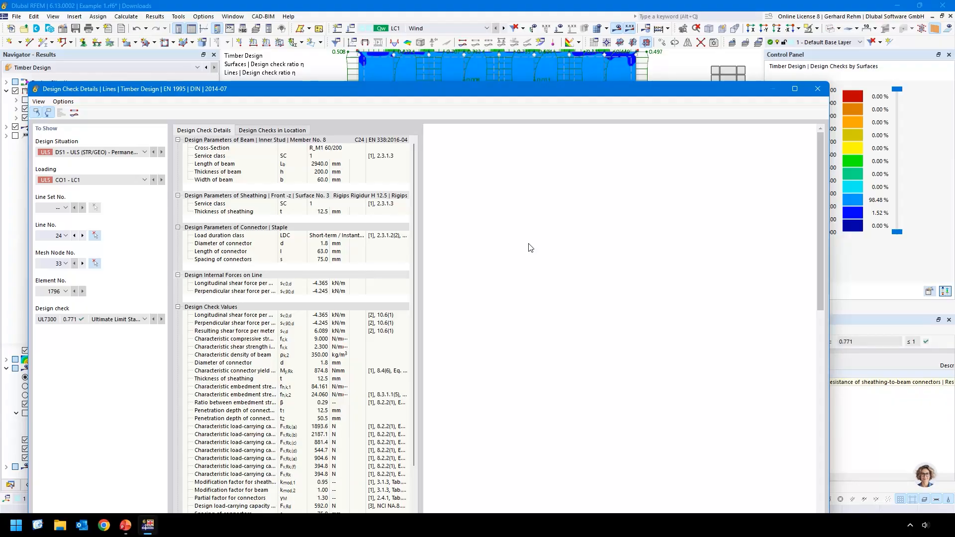
pyautogui.click(794, 89)
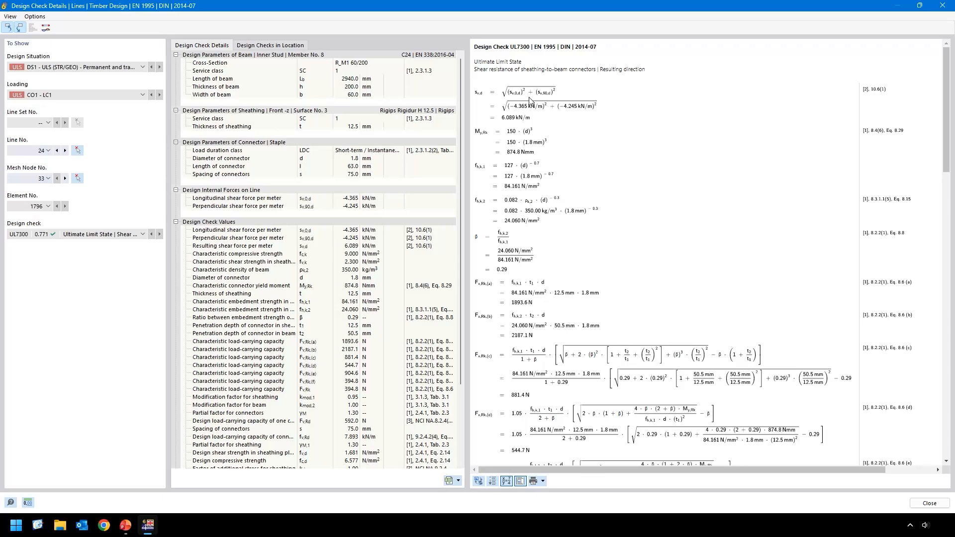
pyautogui.press('super')
pyautogui.click(45, 28)
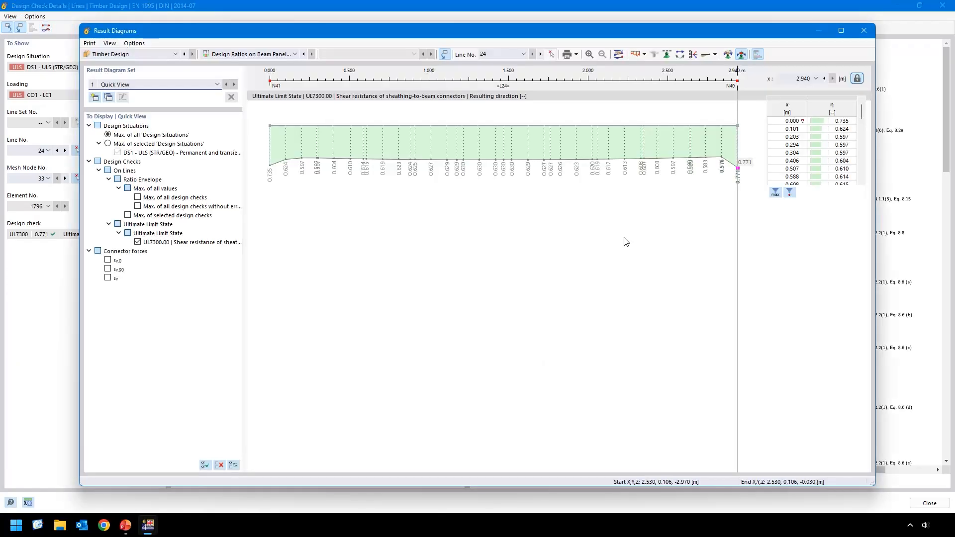
# Compare the sv,0, sv,90 and sv connector force diagrams along line 24 with the design ratio, and close the diagrams.
pyautogui.click(107, 259)
pyautogui.click(108, 278)
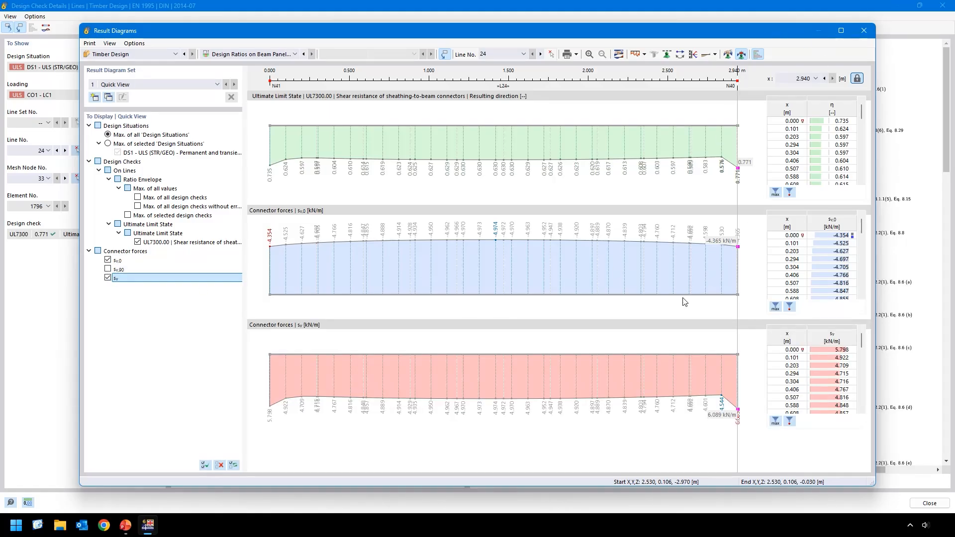
pyautogui.click(108, 269)
pyautogui.scroll(-3, 467, 269)
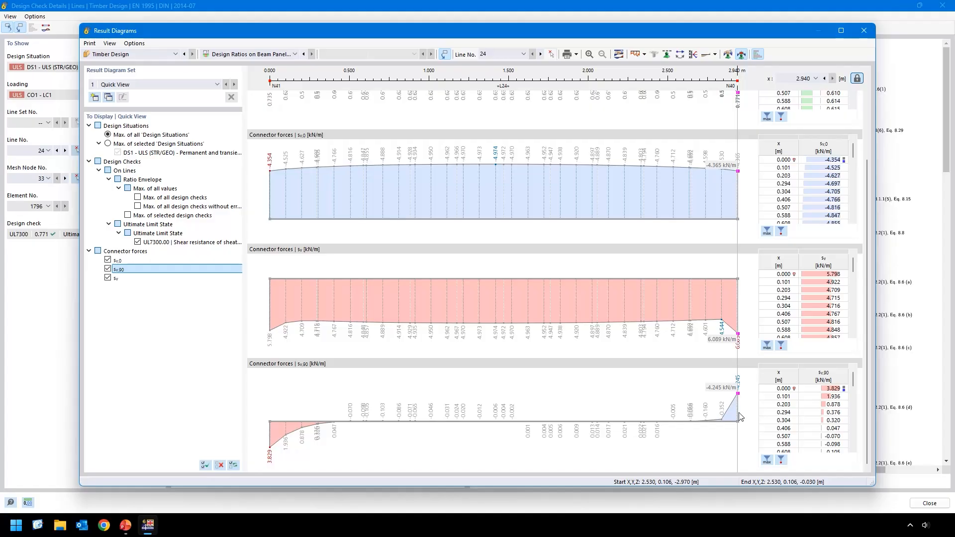
pyautogui.click(107, 268)
pyautogui.click(108, 270)
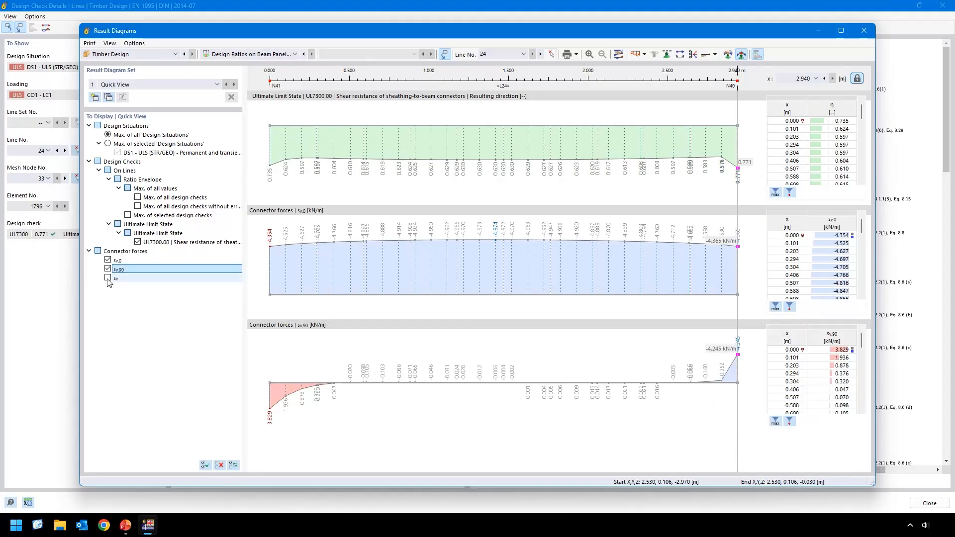
pyautogui.click(108, 278)
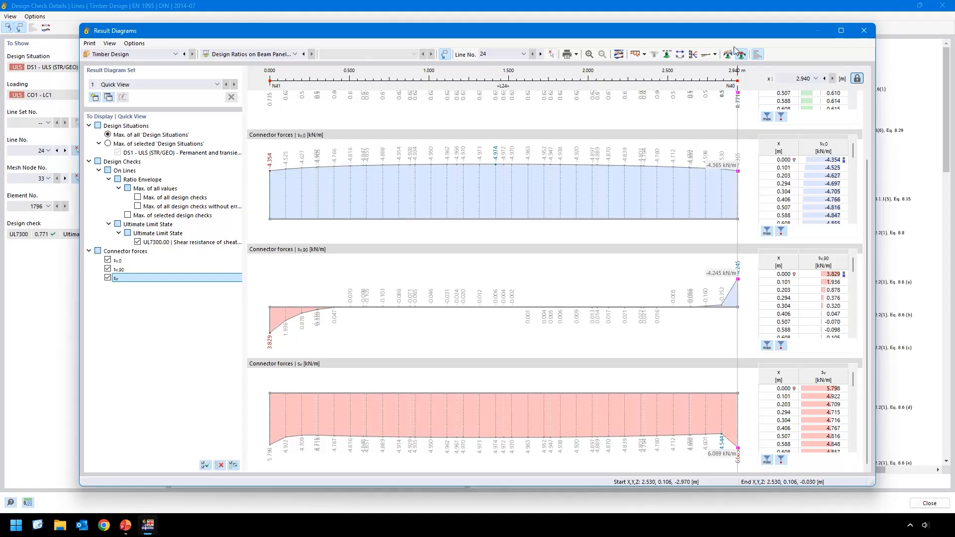
pyautogui.click(864, 32)
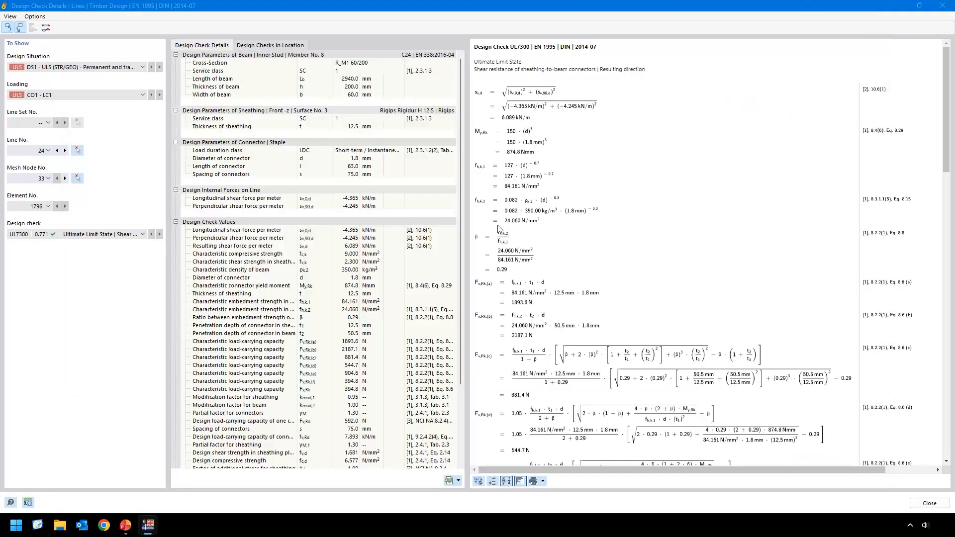
# Examine the shear resistance and sheathing ratio formulas of the connector design check, and close the details.
pyautogui.scroll(-15, 627, 363)
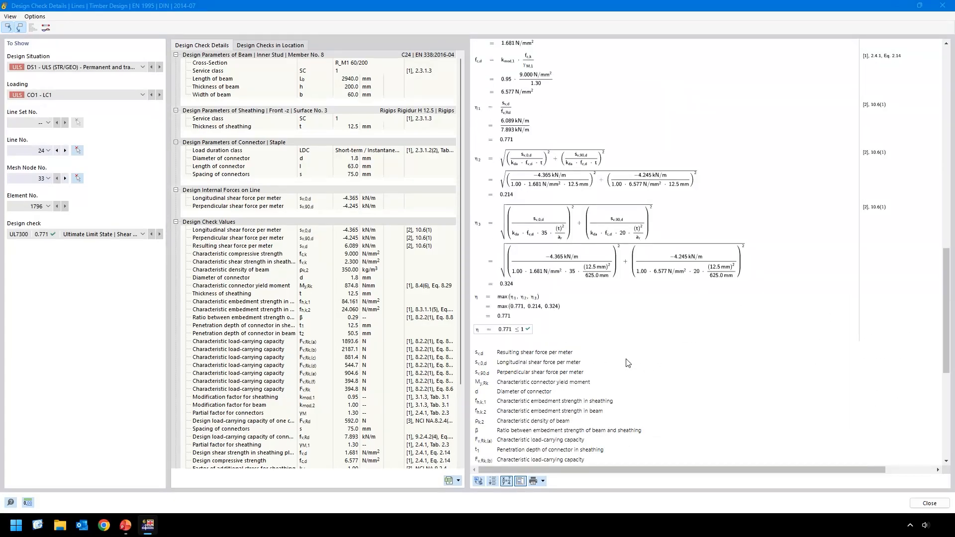
pyautogui.scroll(1, 627, 363)
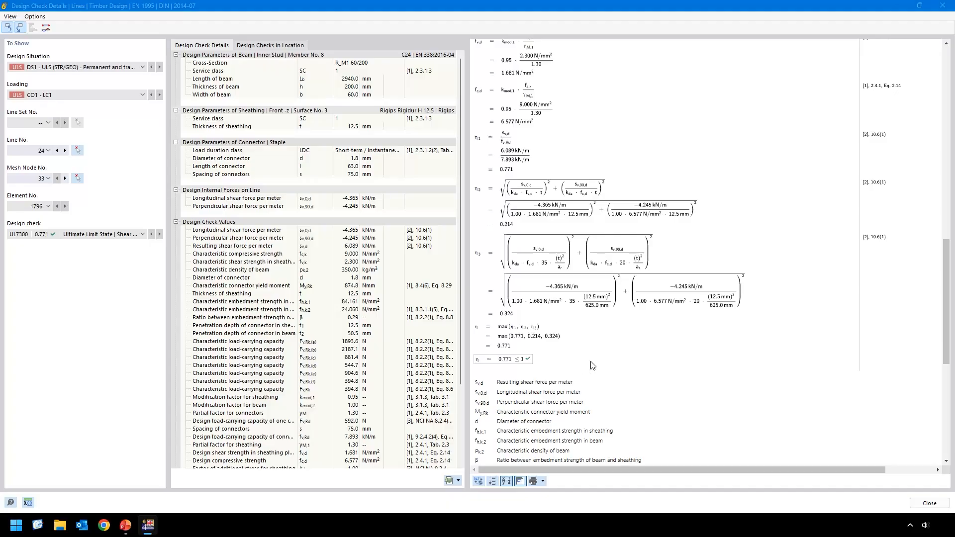
pyautogui.click(921, 505)
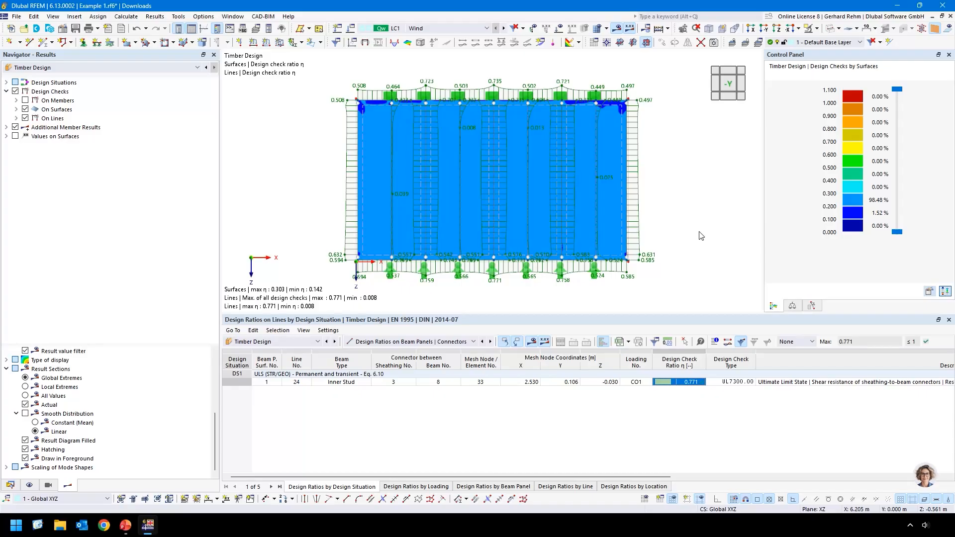
pyautogui.click(918, 249)
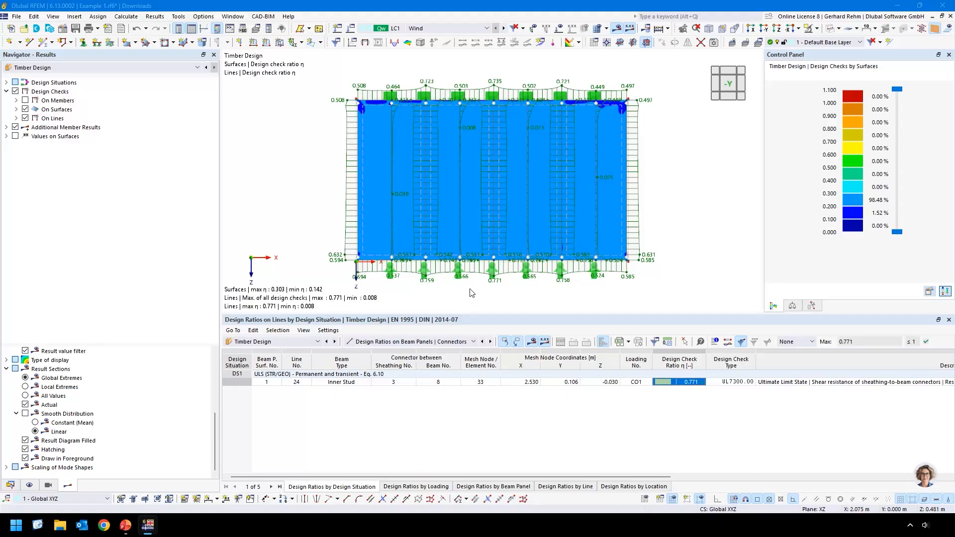
# Hide the results, switch from the generated beam panel to the surface model, and display it in solid mode.
pyautogui.click(617, 28)
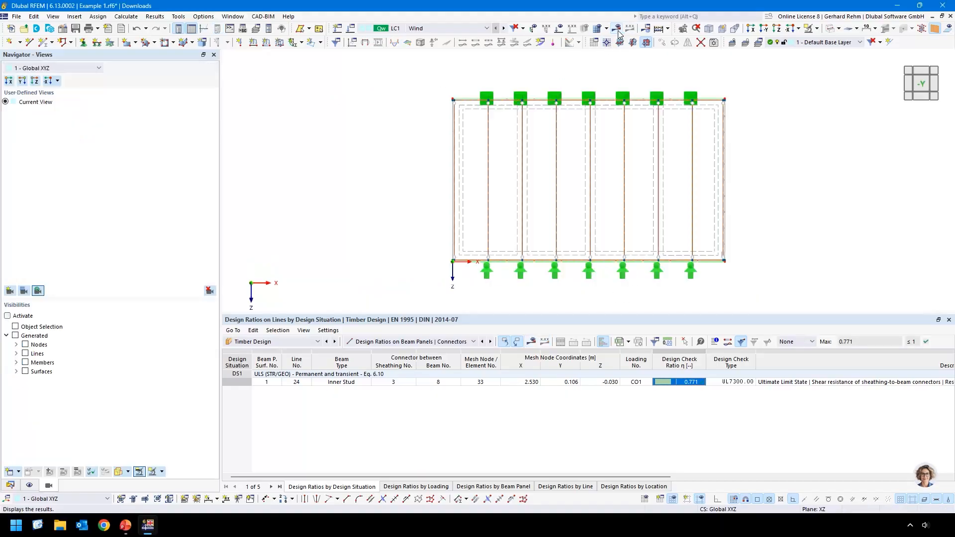
pyautogui.click(935, 29)
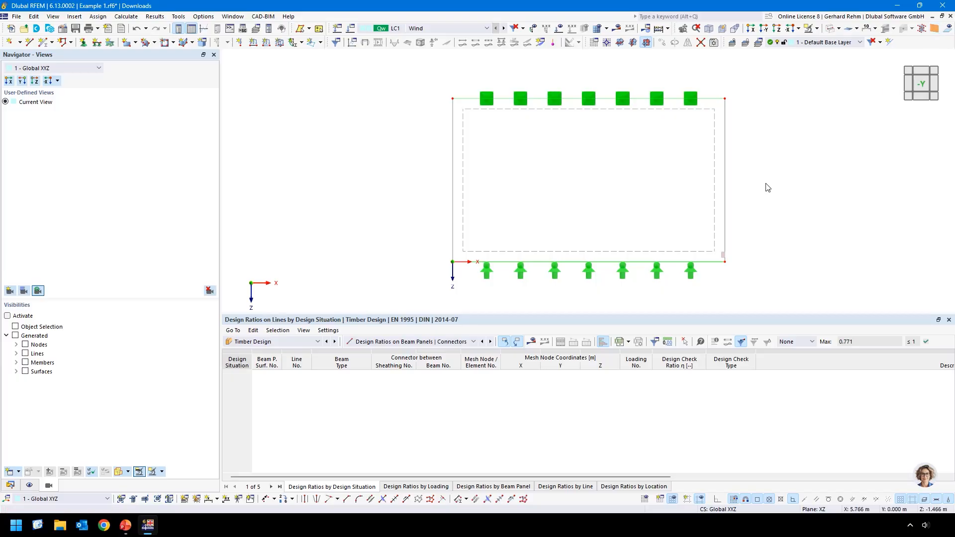
pyautogui.moveTo(768, 188); pyautogui.dragTo(687, 202, button='middle')
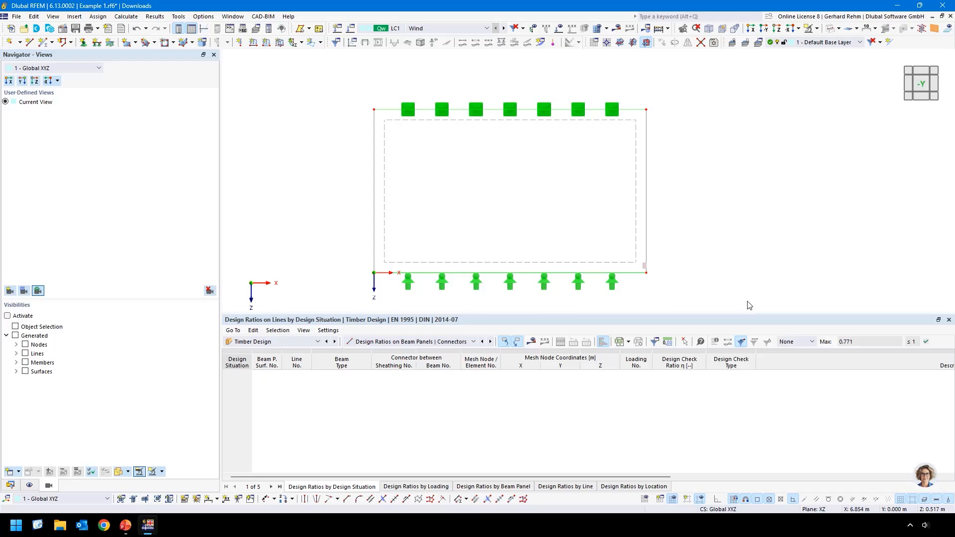
pyautogui.click(831, 28)
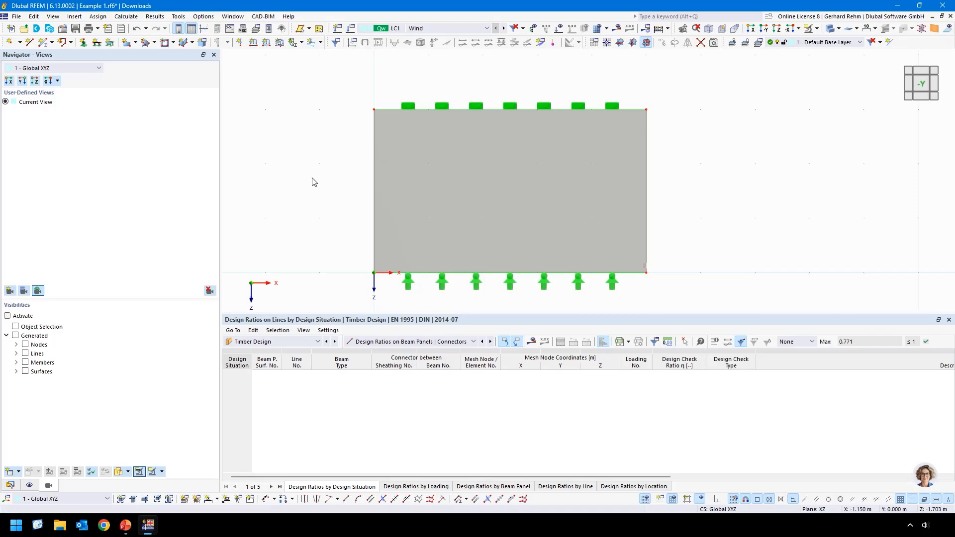
# Halve the grid spacing and draw two rectangular openings of about 1 m by 1.5 m in the wall surface.
pyautogui.click(196, 18)
pyautogui.moveTo(182, 17)
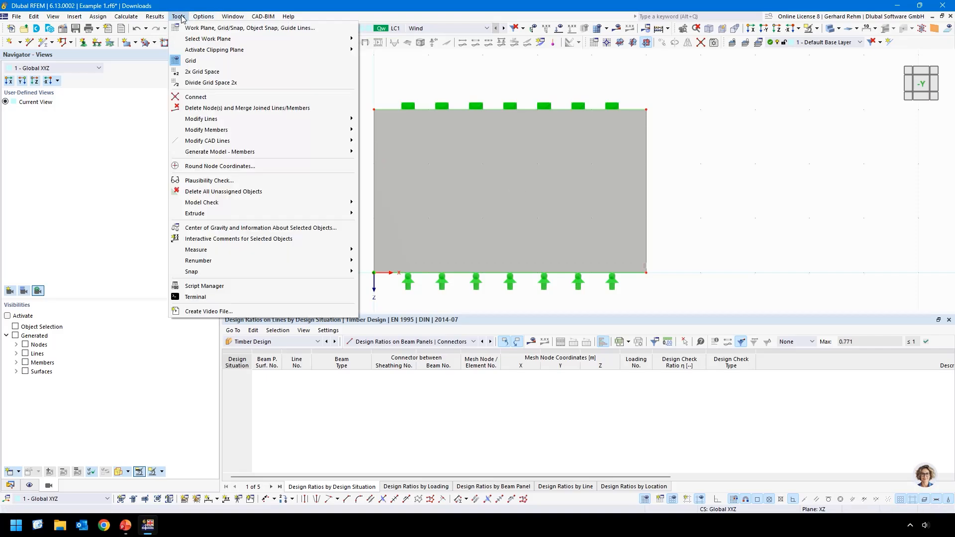
pyautogui.click(191, 83)
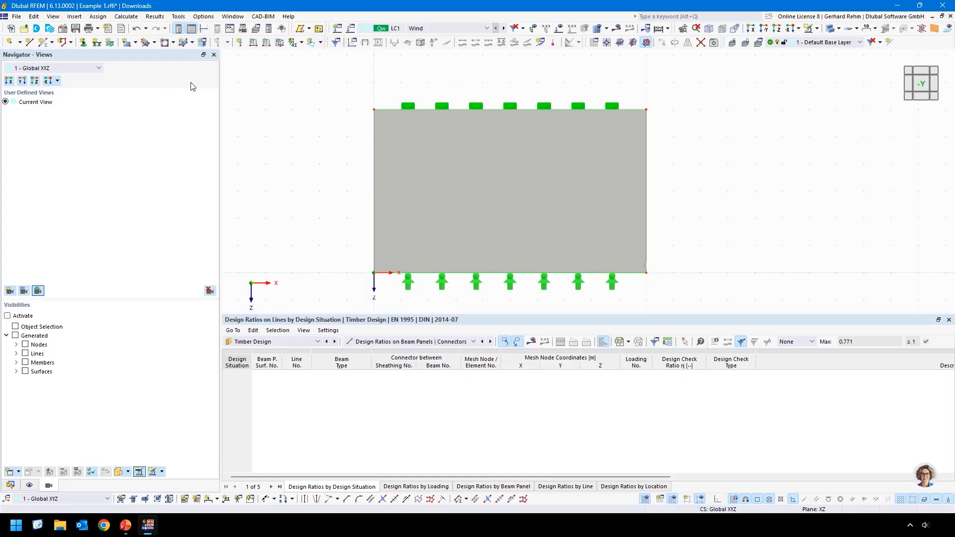
pyautogui.click(164, 43)
pyautogui.click(400, 136)
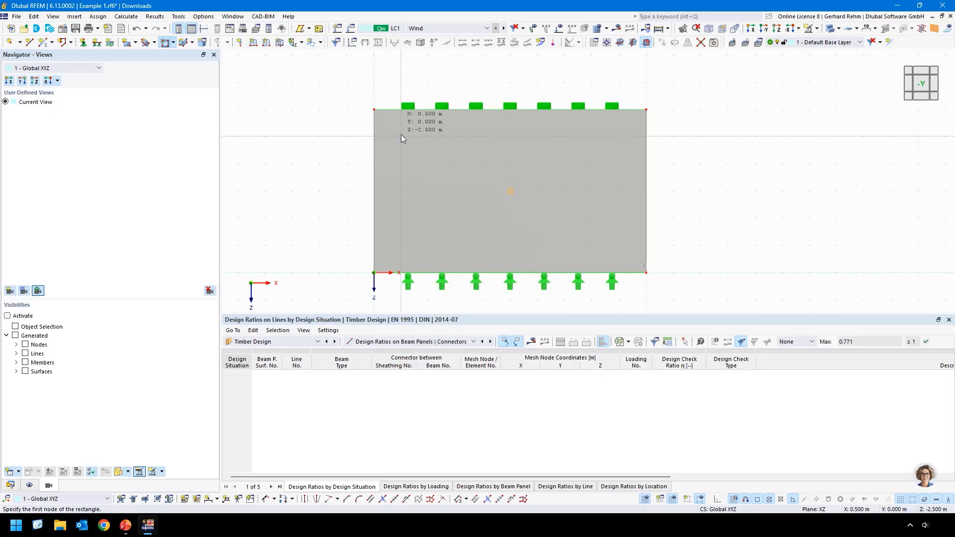
pyautogui.click(535, 258)
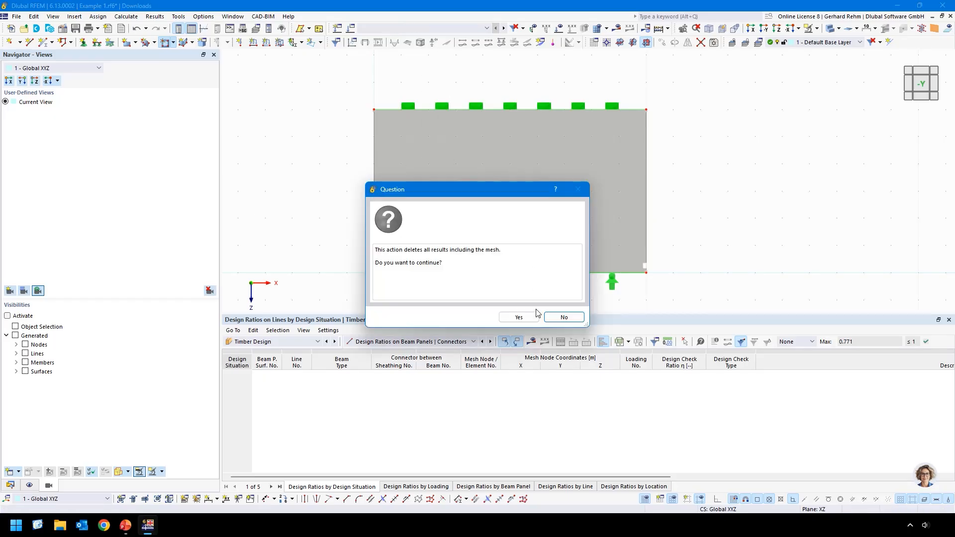
pyautogui.click(535, 317)
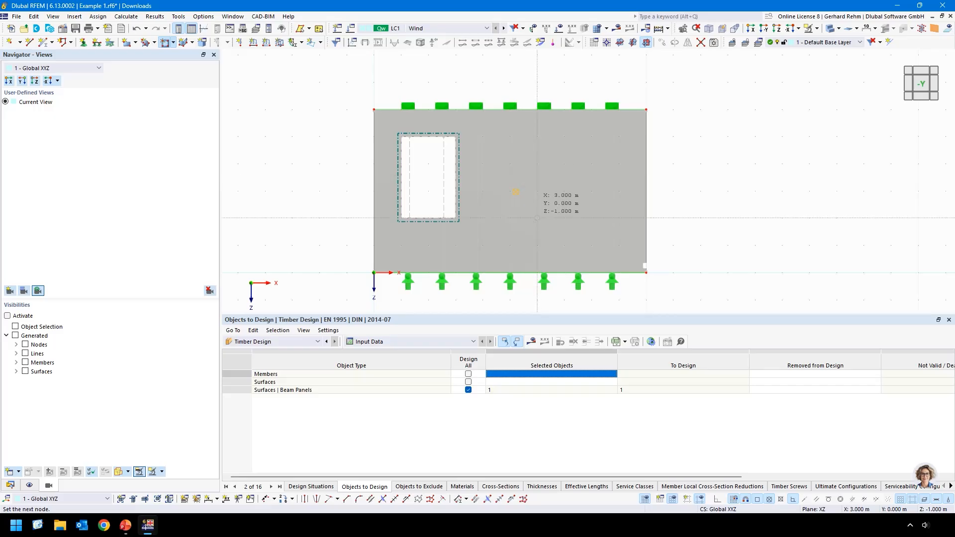
pyautogui.click(515, 191)
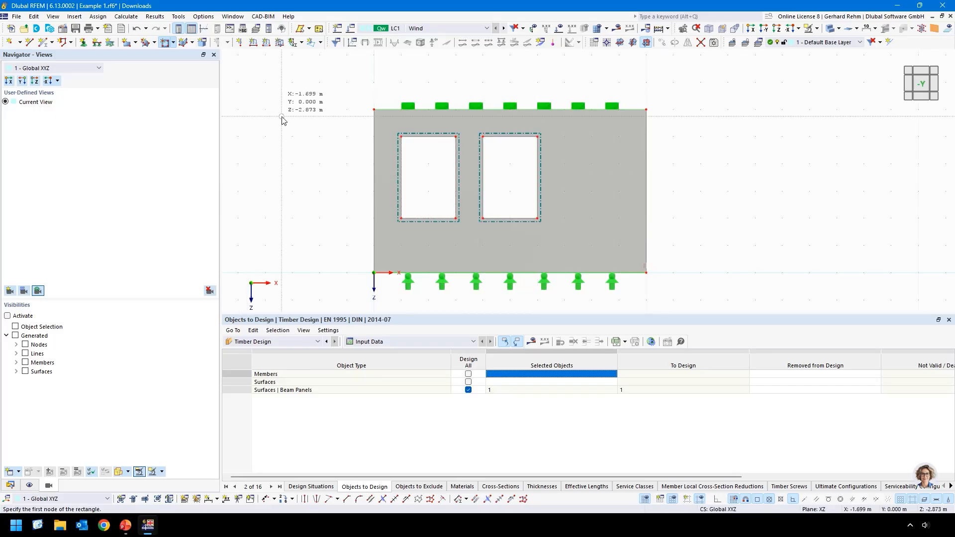
pyautogui.press('Escape')
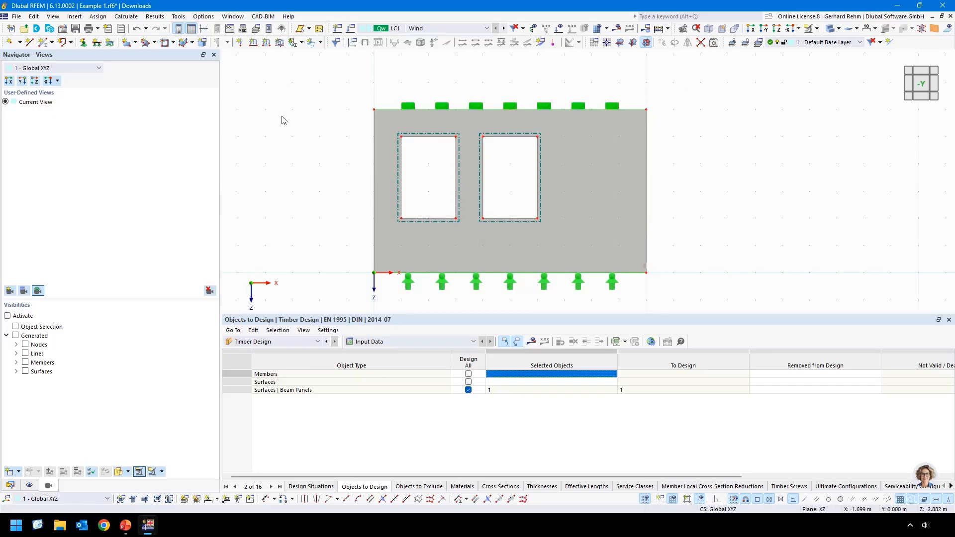
# Examine the generated studs around the two openings in solid and transparent display, and return to the surface model.
pyautogui.click(617, 29)
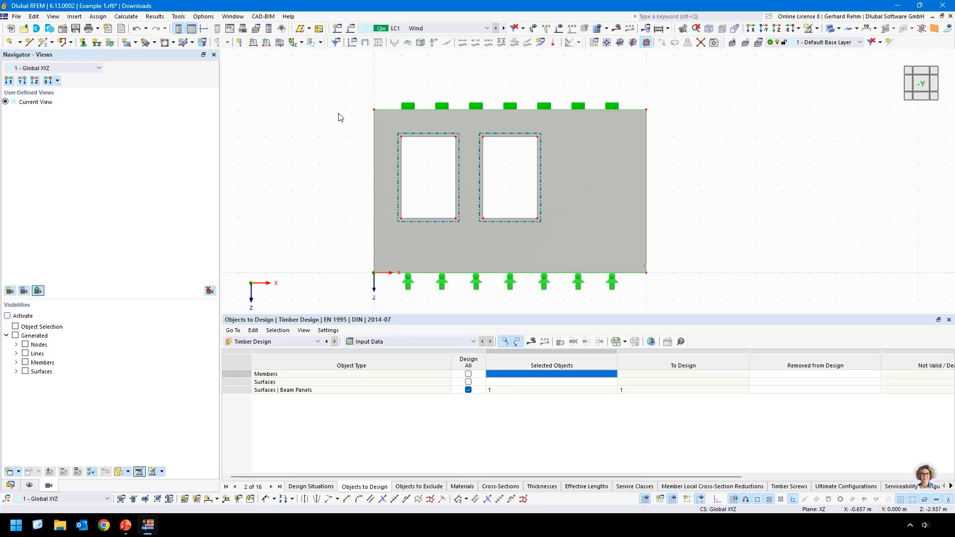
pyautogui.click(934, 29)
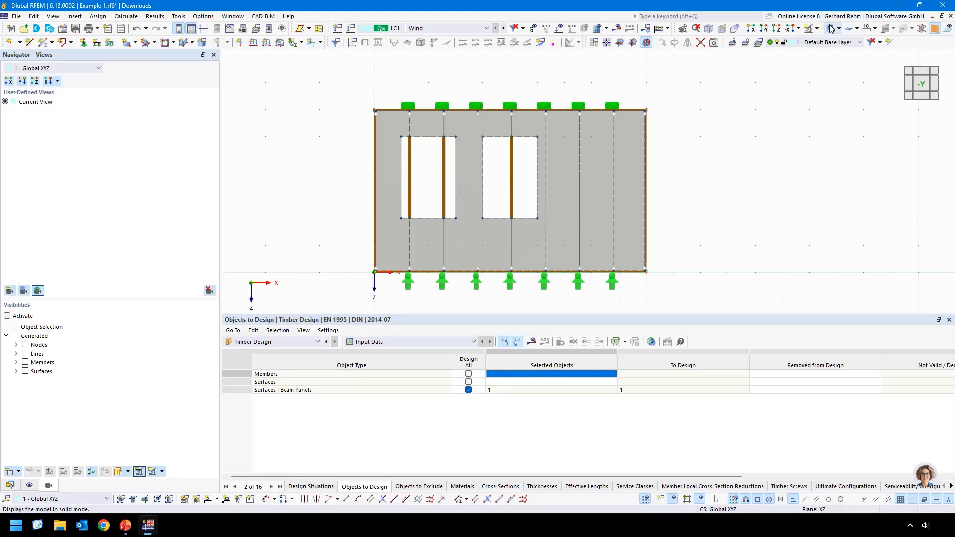
pyautogui.click(927, 30)
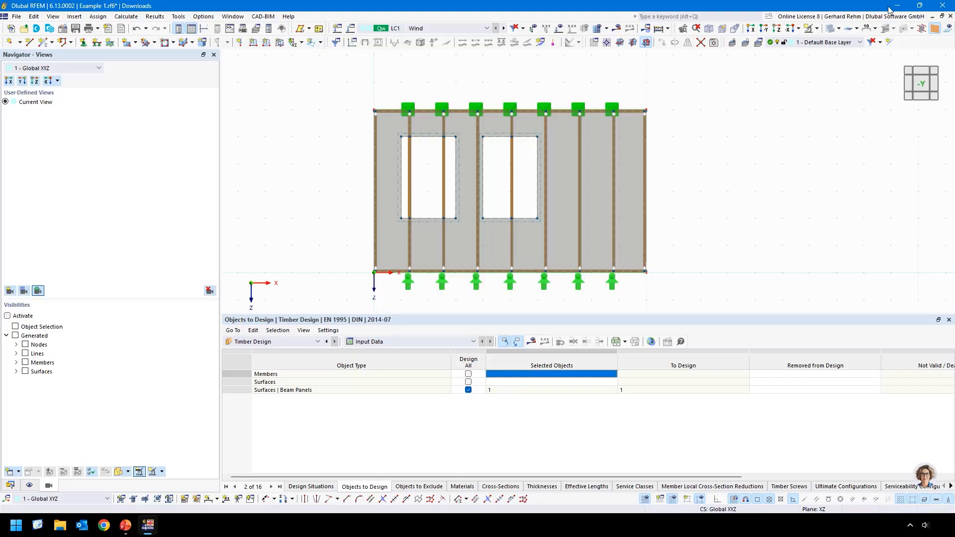
pyautogui.click(935, 30)
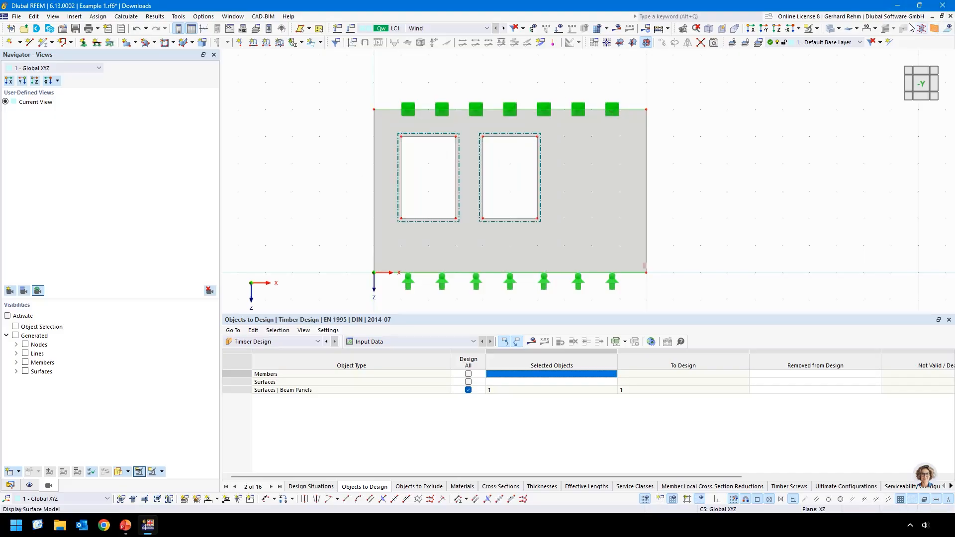
# Activate the Surface Cells option in the model's base data, and compare the generated beam panel with the surface model.
pyautogui.click(11, 485)
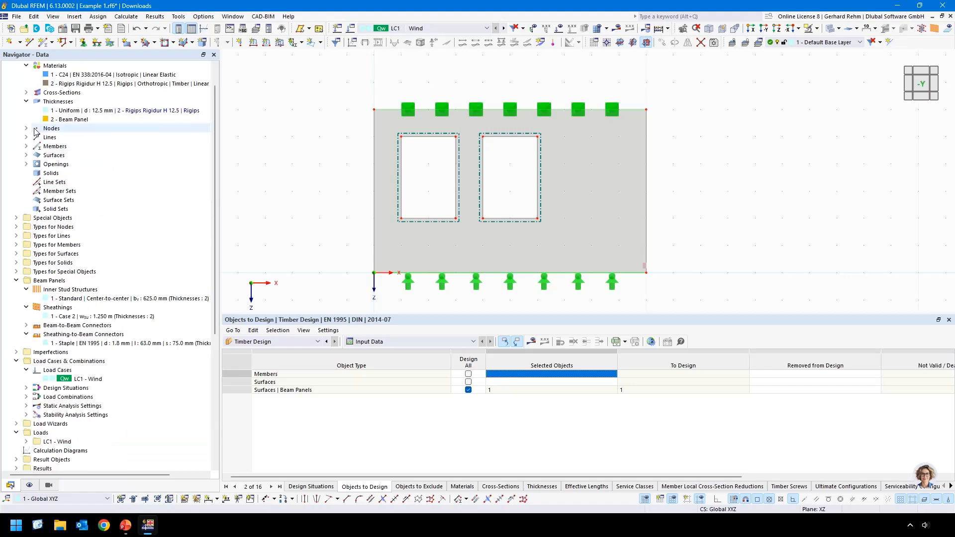
pyautogui.rightClick(45, 74)
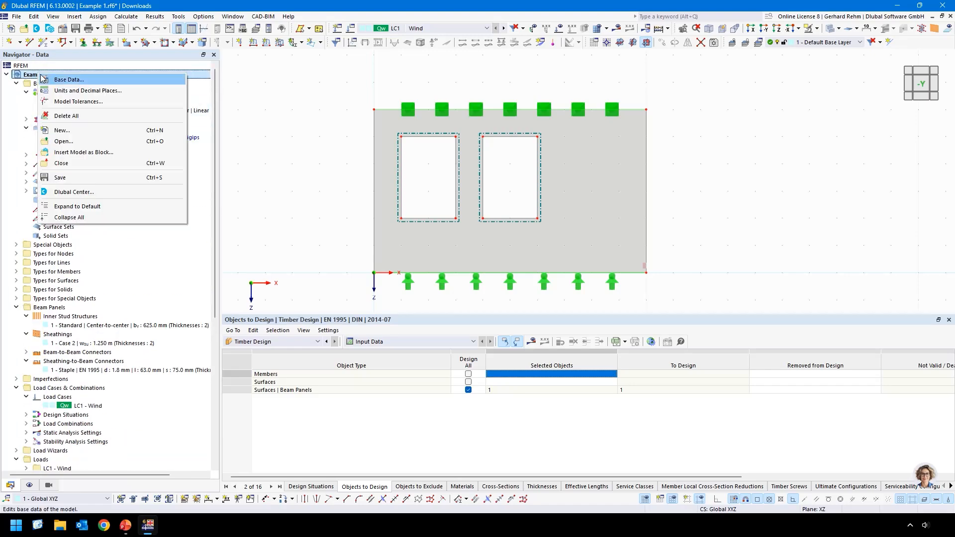
pyautogui.click(50, 83)
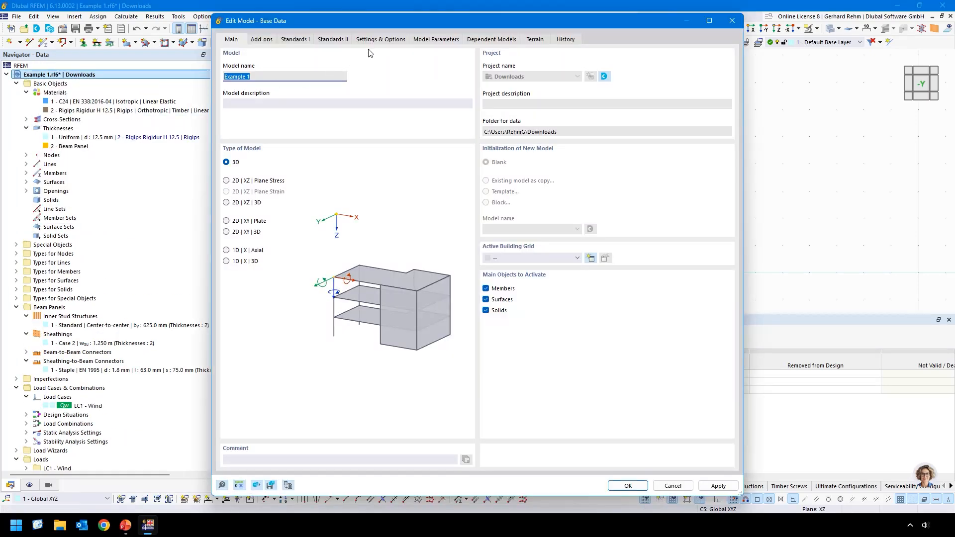
pyautogui.click(381, 40)
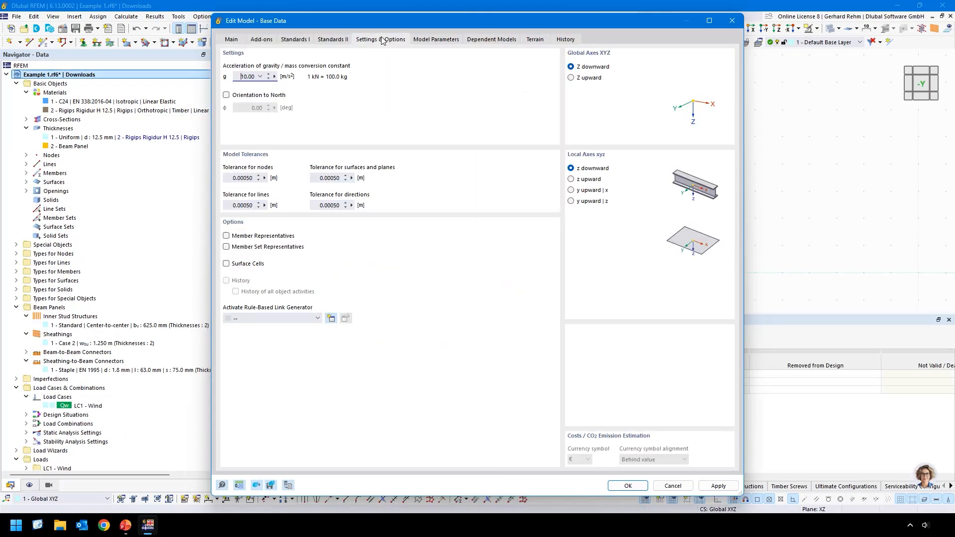
pyautogui.click(228, 264)
pyautogui.click(612, 484)
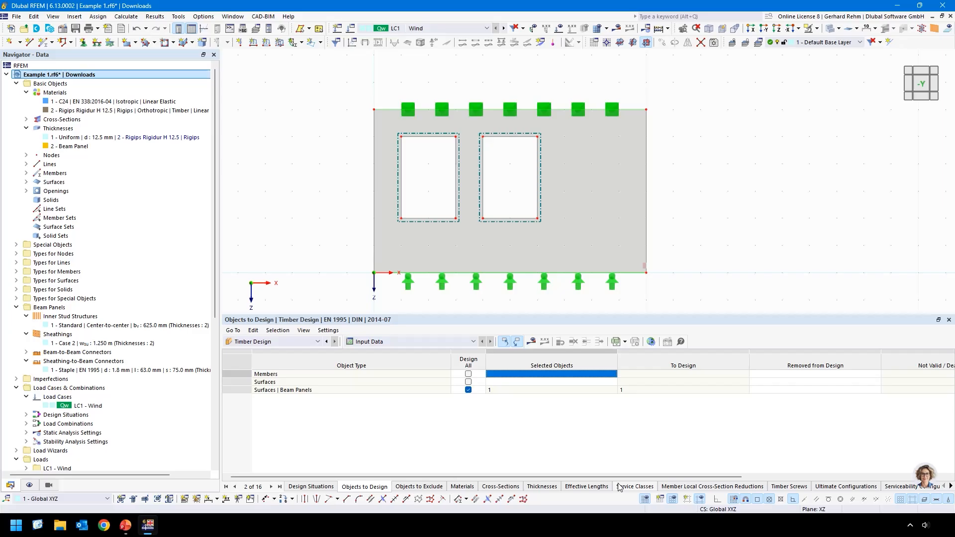
pyautogui.click(935, 30)
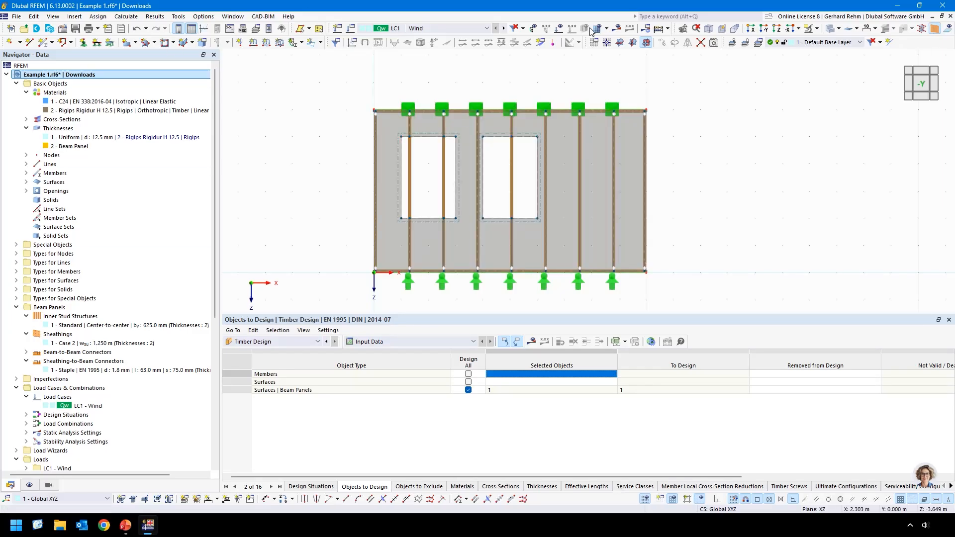
pyautogui.click(933, 30)
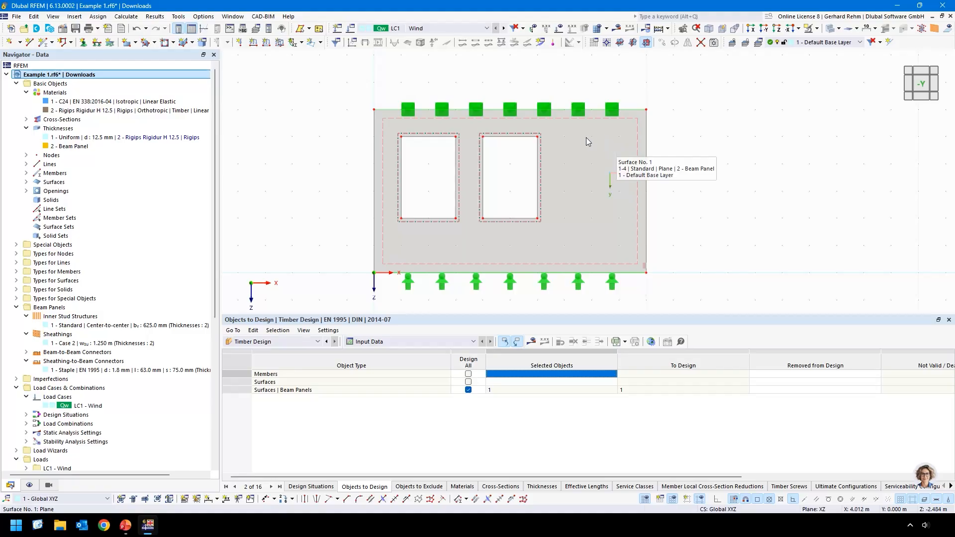
pyautogui.click(30, 45)
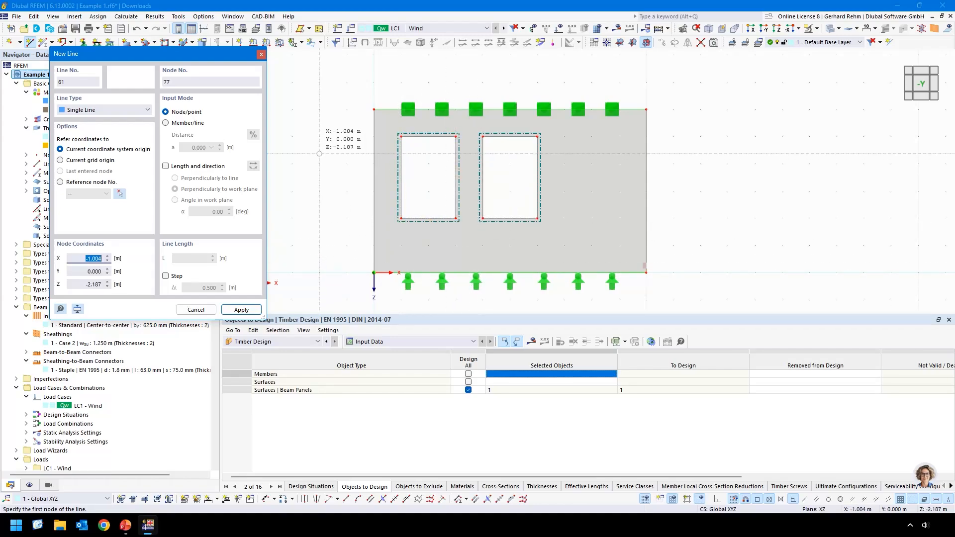
pyautogui.press('Escape')
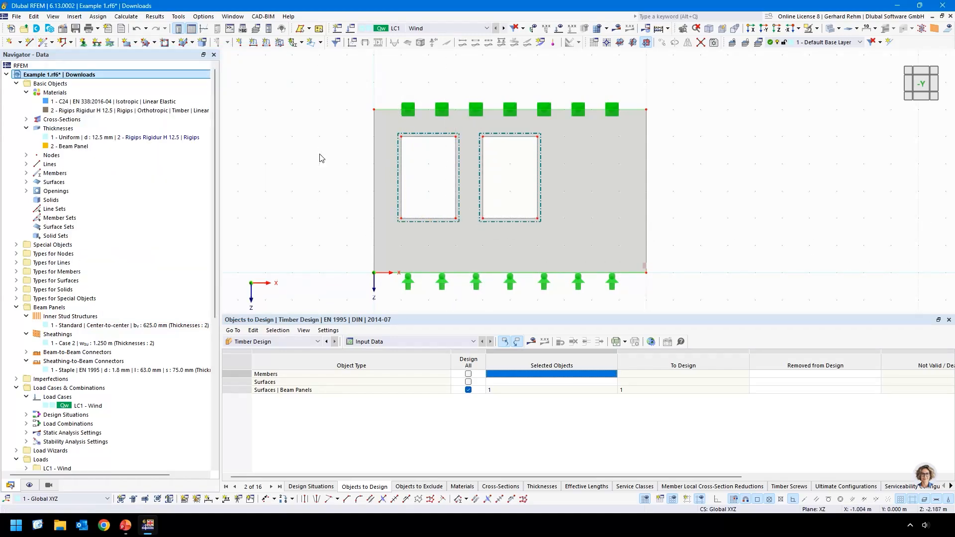
pyautogui.rightClick(584, 177)
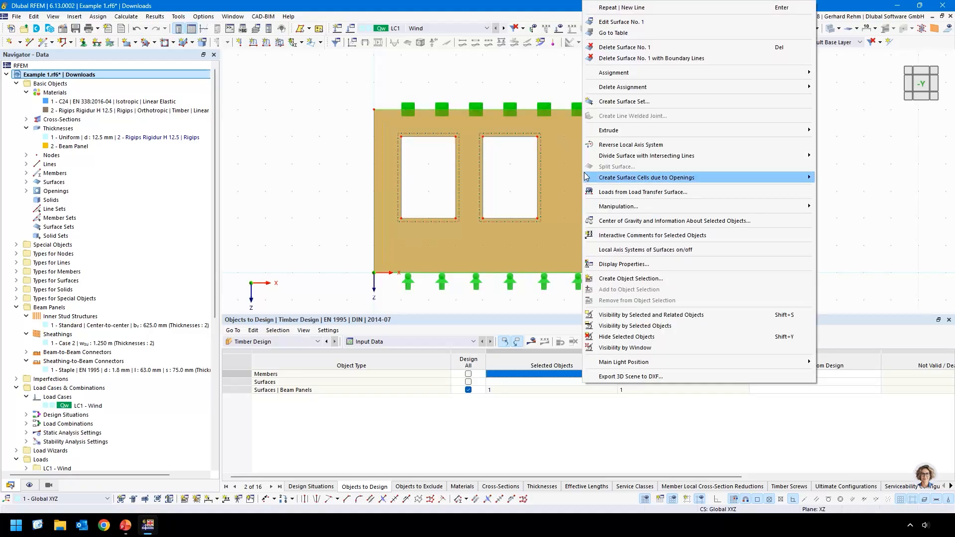
pyautogui.moveTo(627, 178)
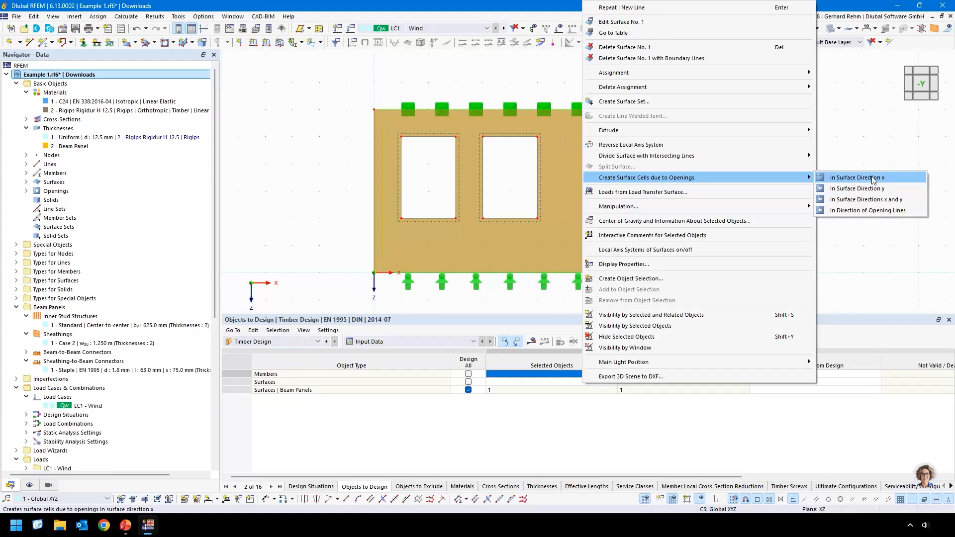
pyautogui.click(853, 189)
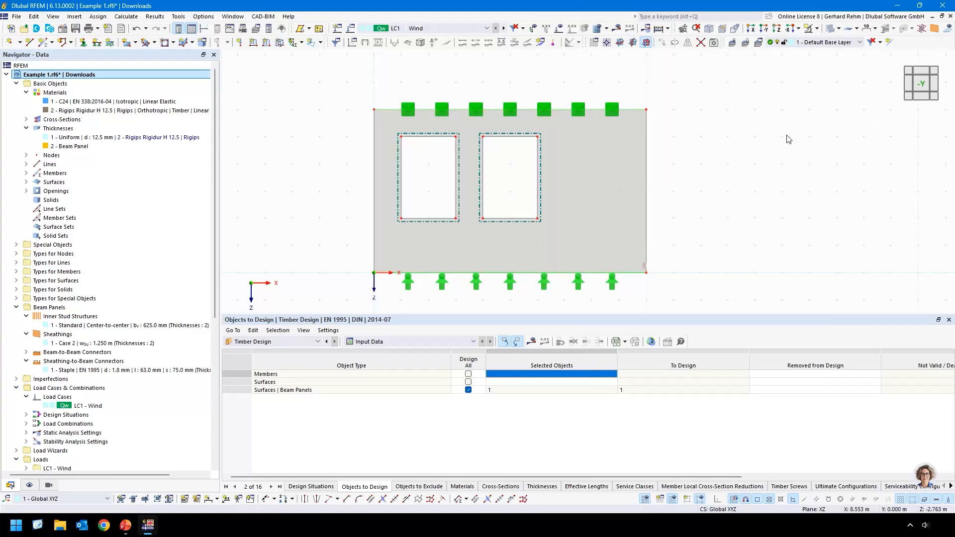
# Create surface cells due to the openings in surface direction y on the wall, and display the generated beam panel in solid mode.
pyautogui.rightClick(615, 199)
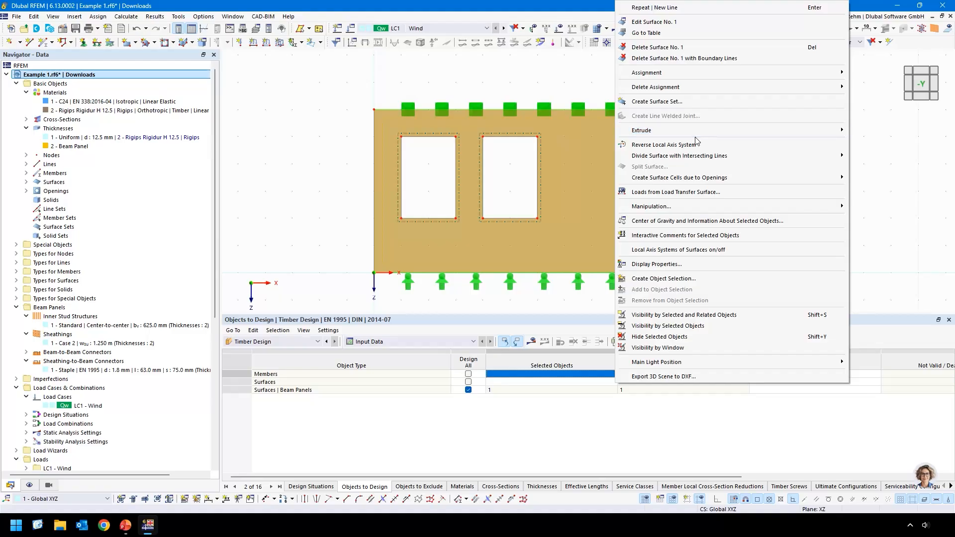
pyautogui.moveTo(704, 178)
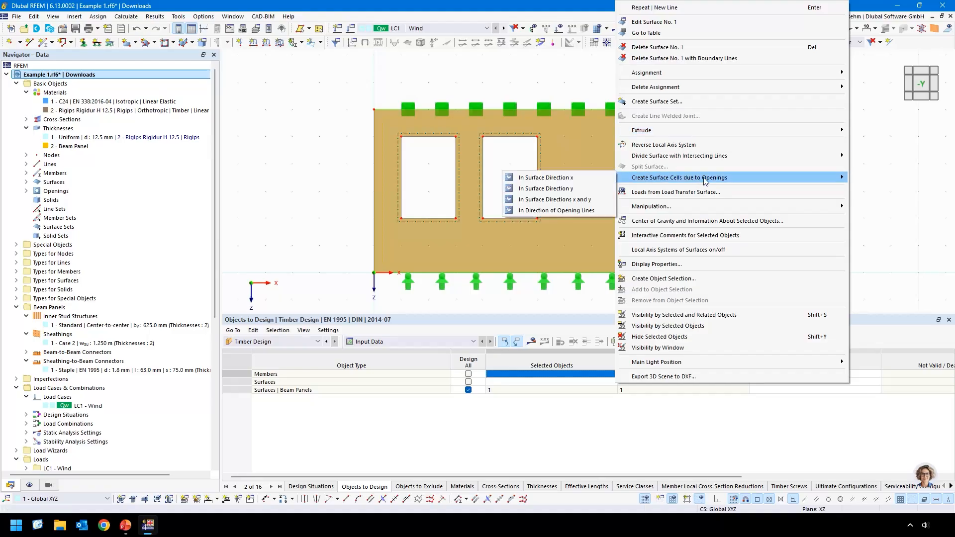
pyautogui.click(538, 194)
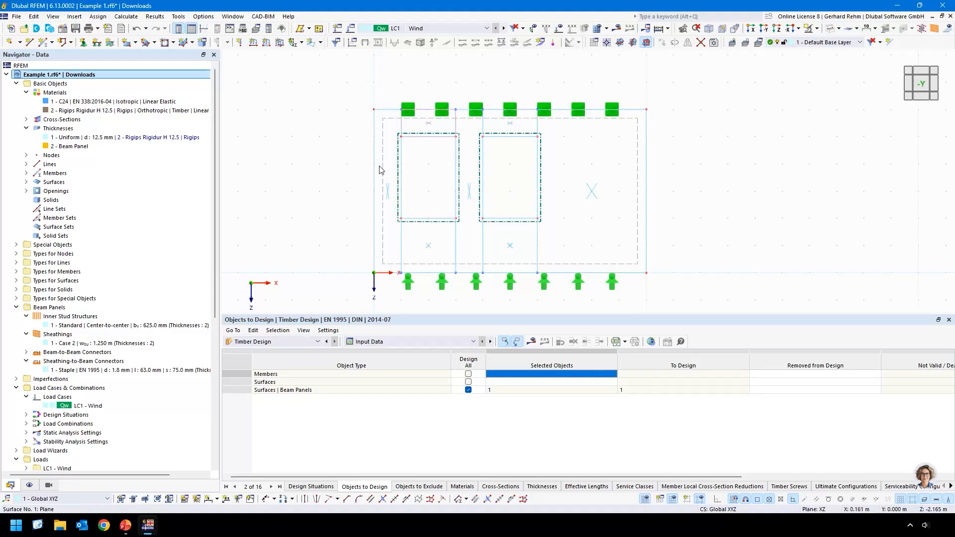
pyautogui.click(934, 29)
pyautogui.click(831, 29)
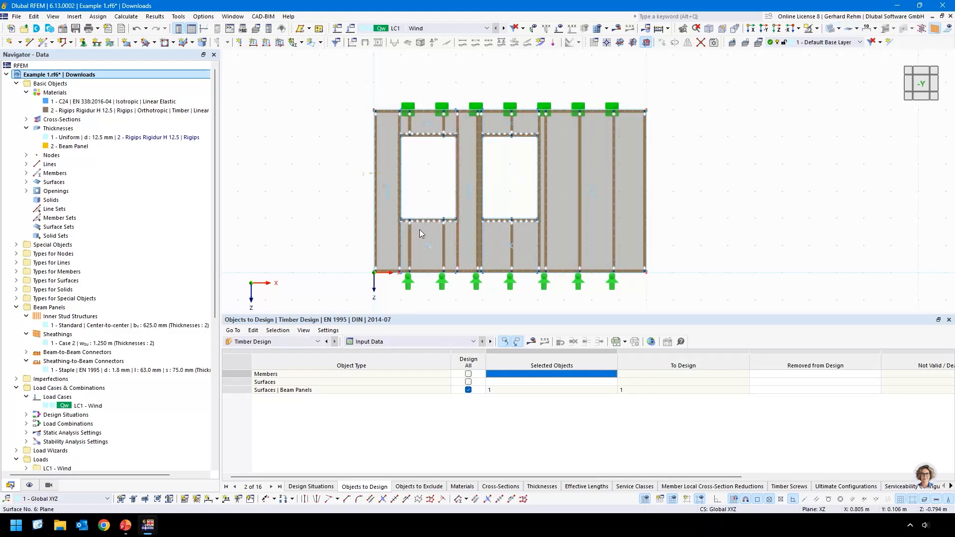
# Examine the studs and sheathing panels generated around the two wall openings.
pyautogui.scroll(1, 407, 220)
pyautogui.scroll(1, 406, 220)
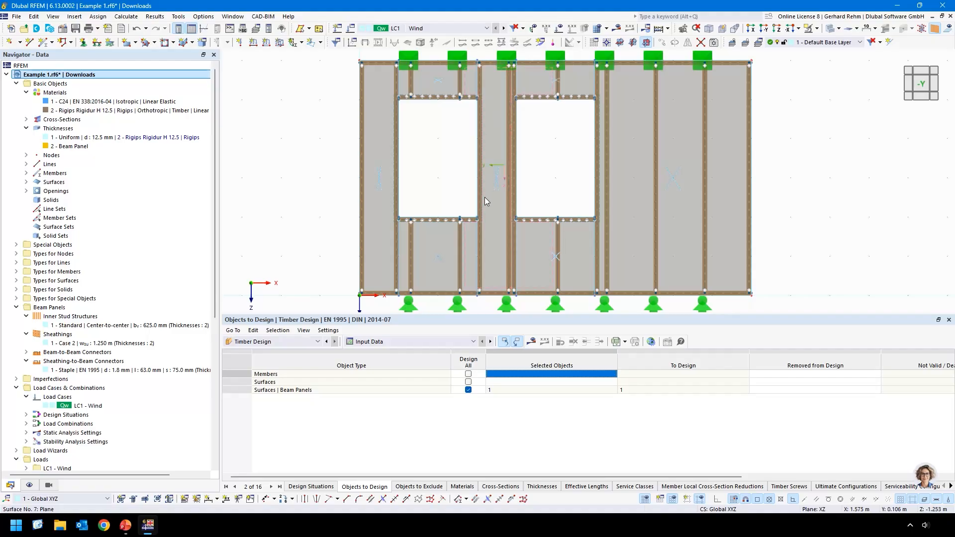
pyautogui.scroll(-1, 450, 170)
pyautogui.moveTo(473, 144); pyautogui.dragTo(507, 141, button='middle')
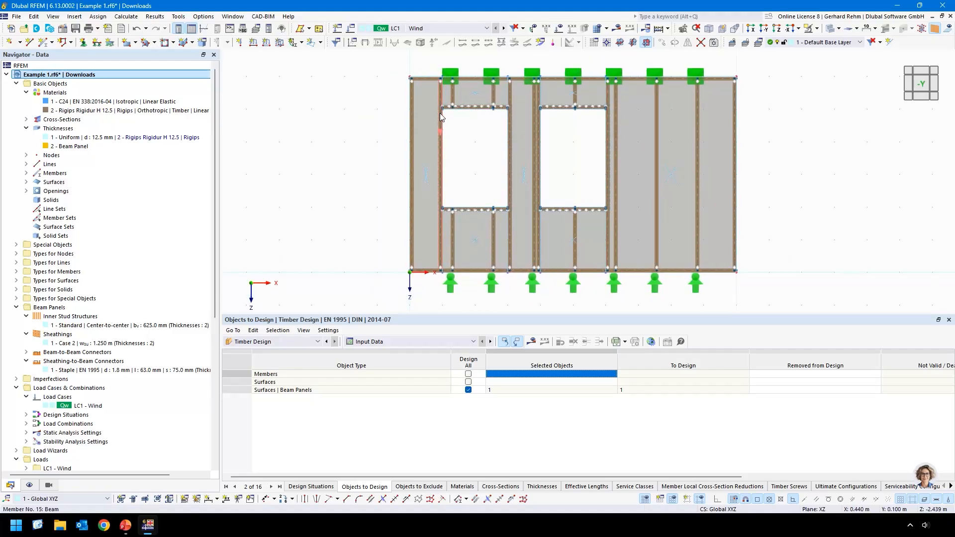
pyautogui.moveTo(440, 114)
pyautogui.scroll(3, 419, 85)
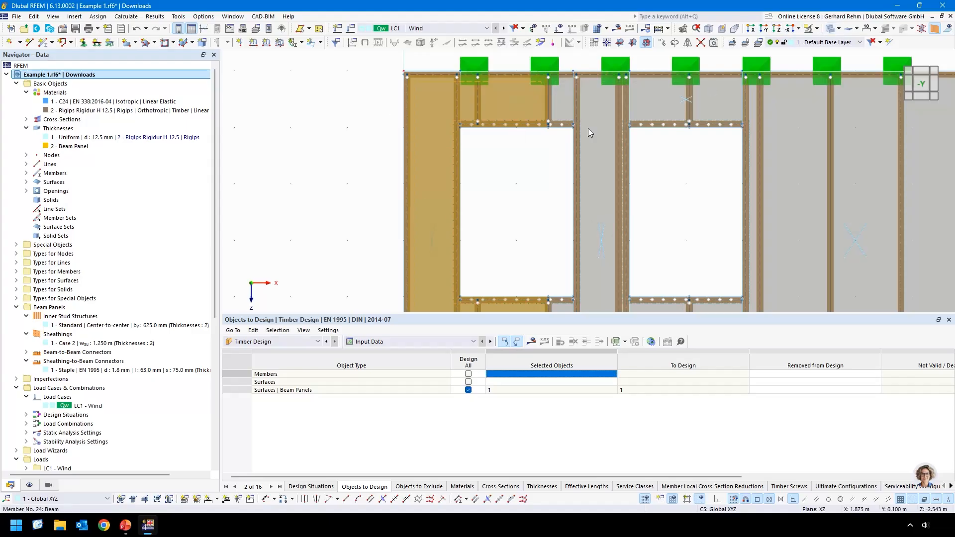
pyautogui.scroll(-3, 431, 132)
pyautogui.scroll(-1, 445, 103)
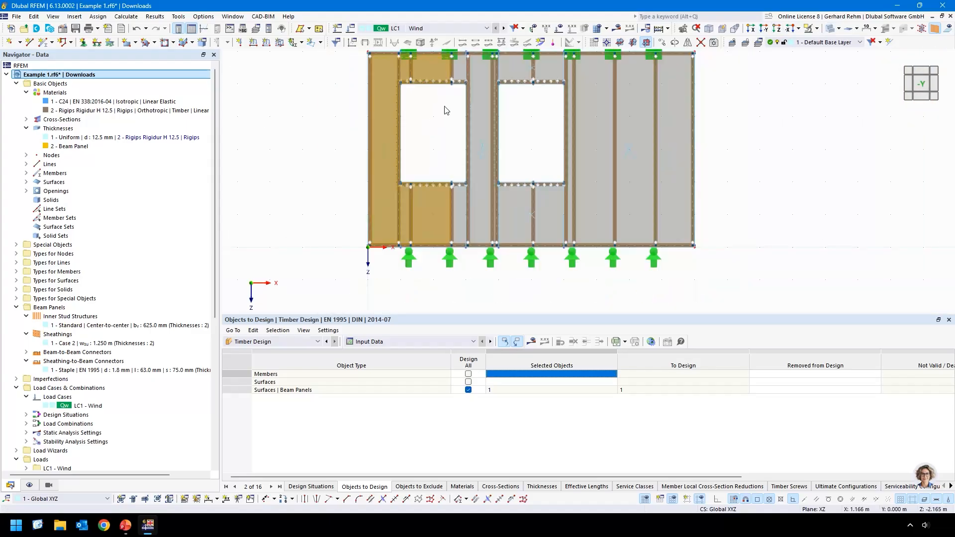
pyautogui.moveTo(444, 104); pyautogui.dragTo(440, 148, button='middle')
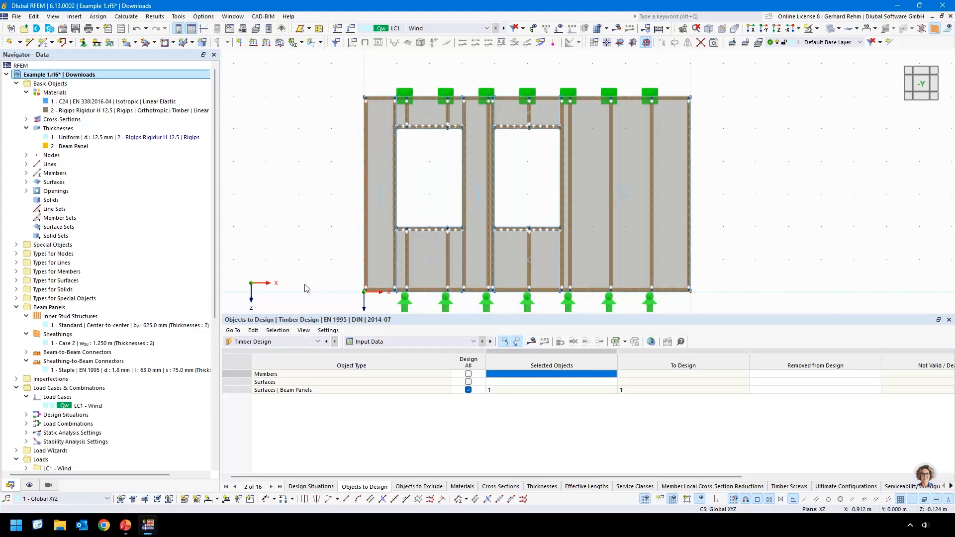
# Enlarge the model area and delete the line support along the wall's bottom edge.
pyautogui.moveTo(314, 256); pyautogui.dragTo(328, 226, button='middle')
pyautogui.moveTo(531, 314); pyautogui.dragTo(538, 389)
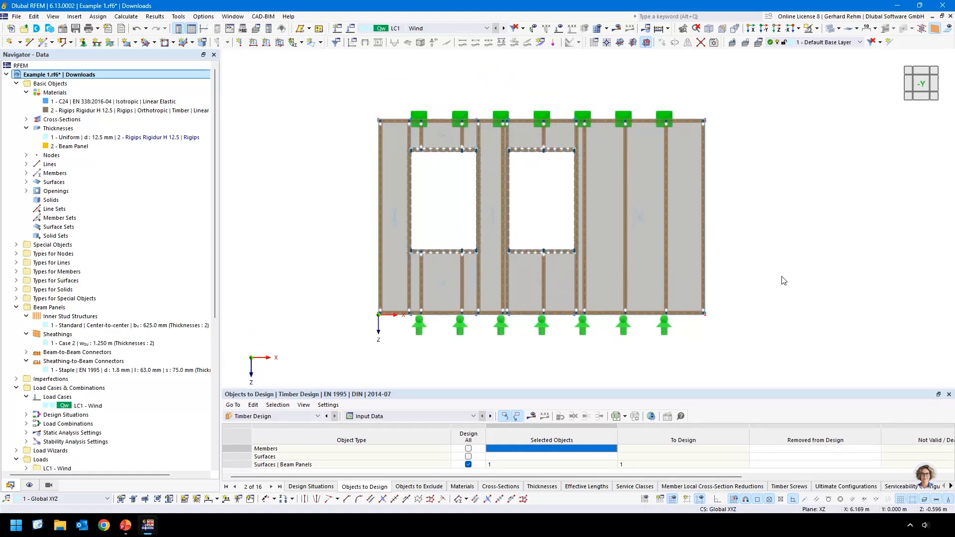
pyautogui.click(585, 328)
pyautogui.press('Delete')
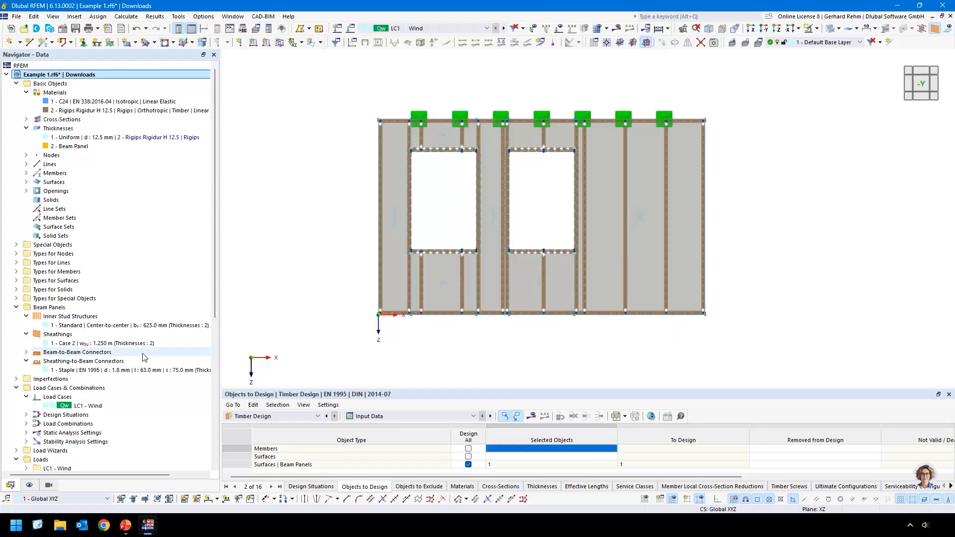
# Limit the visibility to members made of material C24, and compare their wireframe and solid display.
pyautogui.scroll(-8, 129, 361)
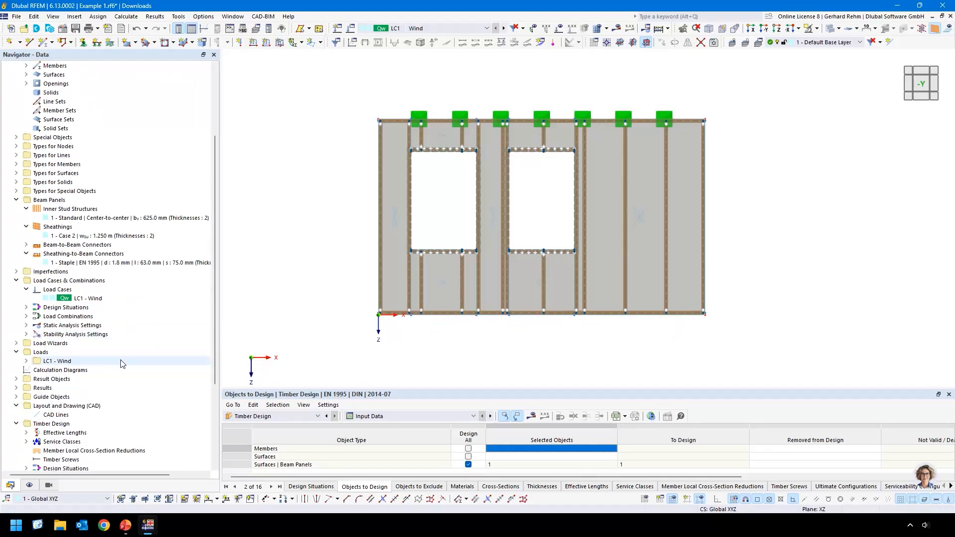
pyautogui.click(48, 487)
pyautogui.click(16, 363)
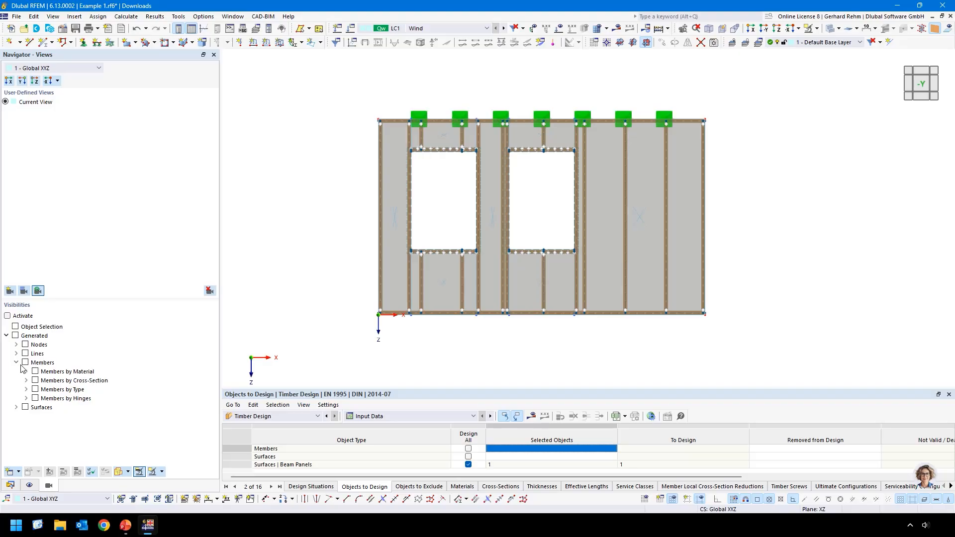
pyautogui.click(27, 372)
pyautogui.click(45, 380)
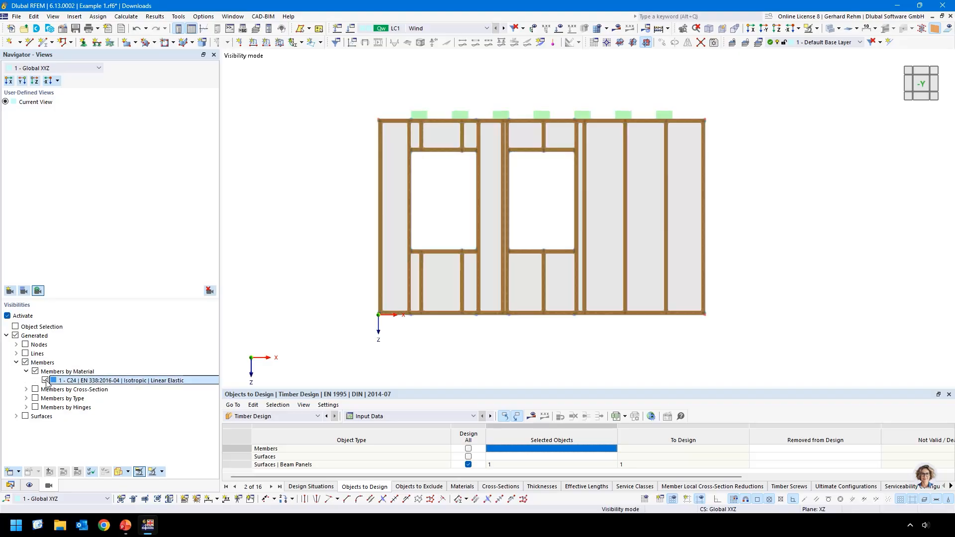
pyautogui.click(831, 29)
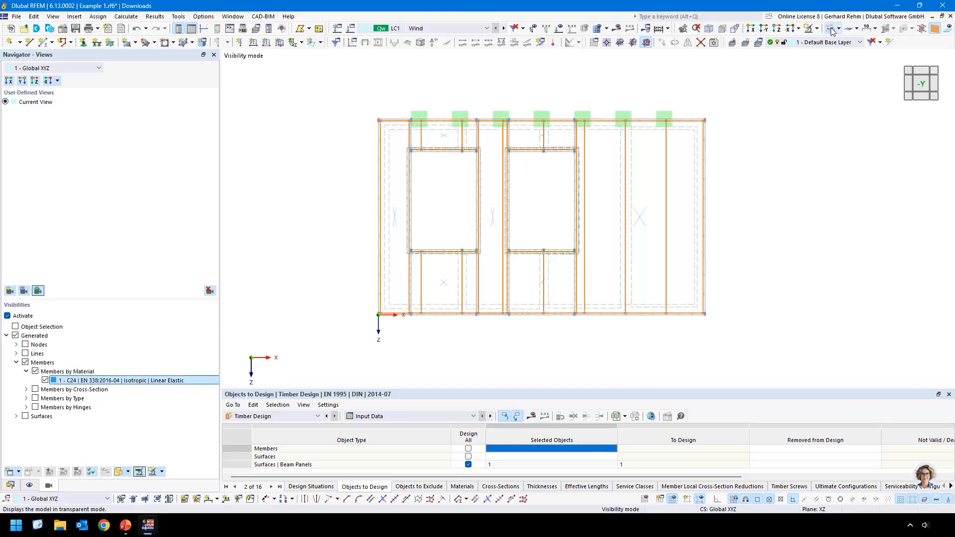
pyautogui.click(833, 30)
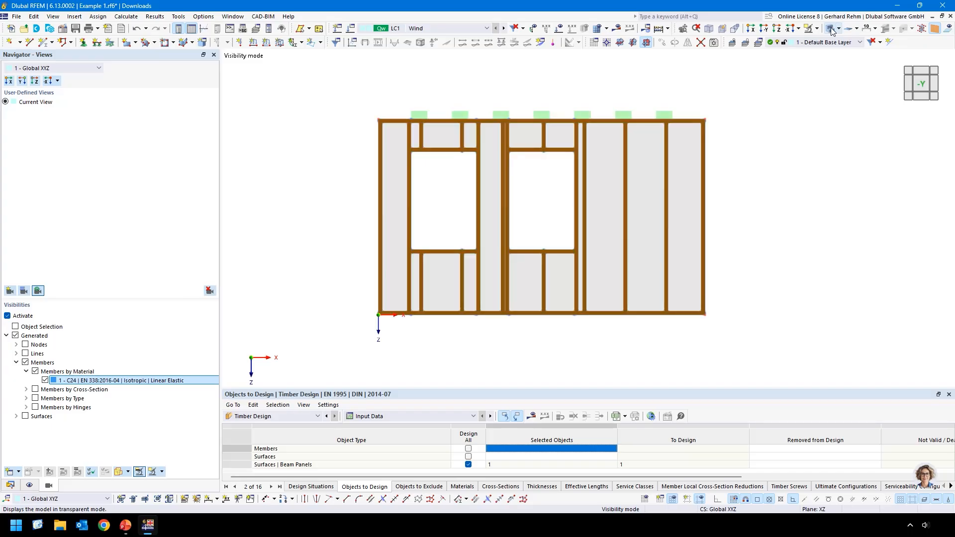
# Isolate the vertical studs that reach the wall's bottom edge and hide all background objects.
pyautogui.moveTo(756, 287); pyautogui.dragTo(308, 262)
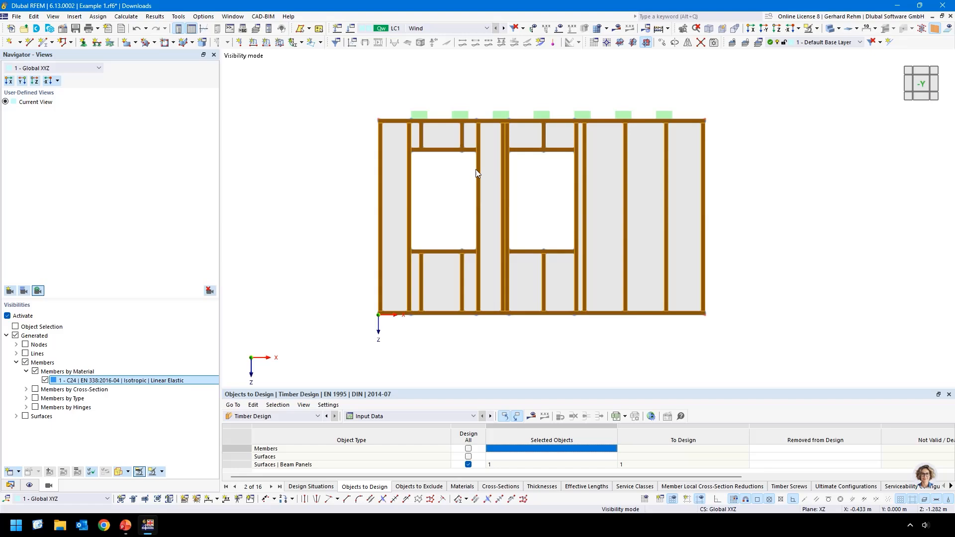
pyautogui.click(807, 30)
pyautogui.scroll(2, 378, 321)
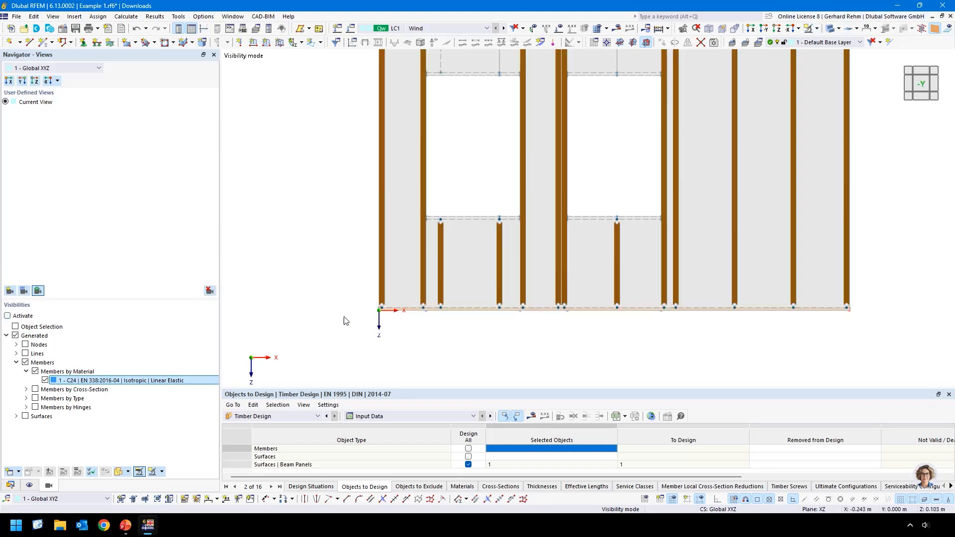
pyautogui.rightClick(327, 309)
pyautogui.click(351, 227)
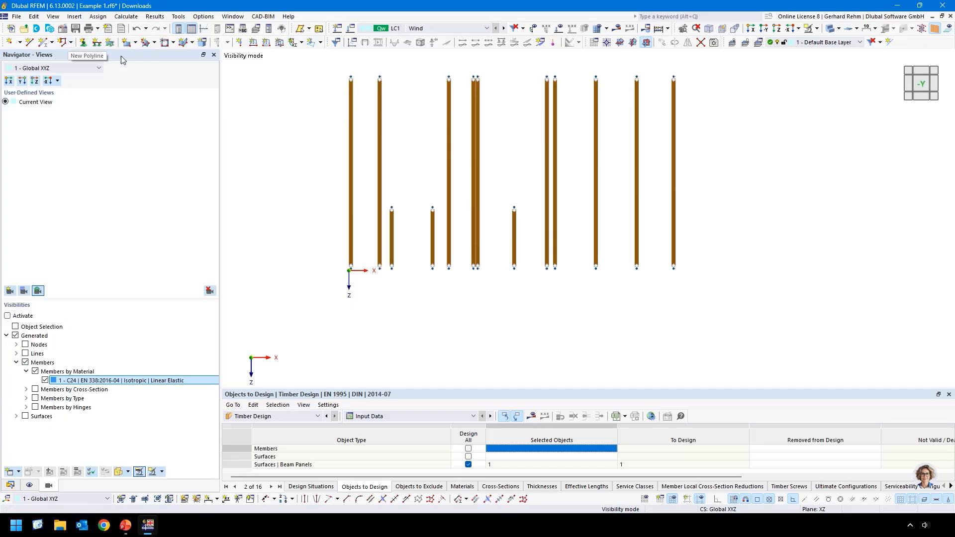
# Release the φZ rotation in the Hinged nodal support and assign the support to the bottom nodes of the two outermost studs.
pyautogui.click(82, 43)
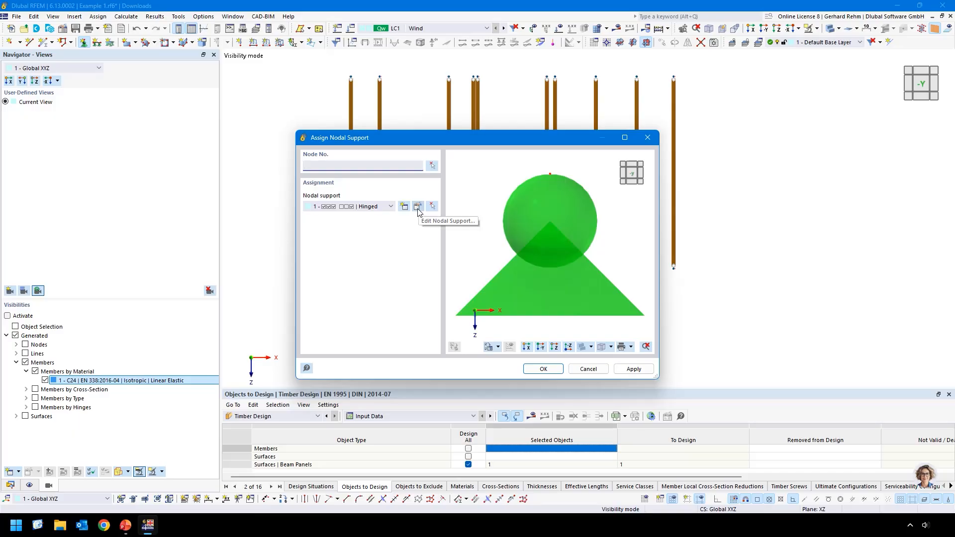
pyautogui.click(418, 210)
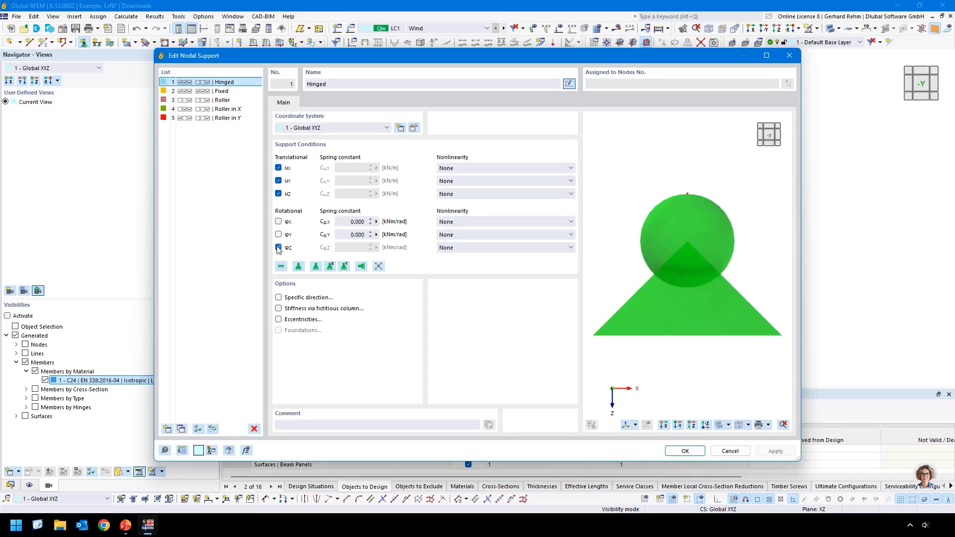
pyautogui.click(278, 248)
pyautogui.click(685, 450)
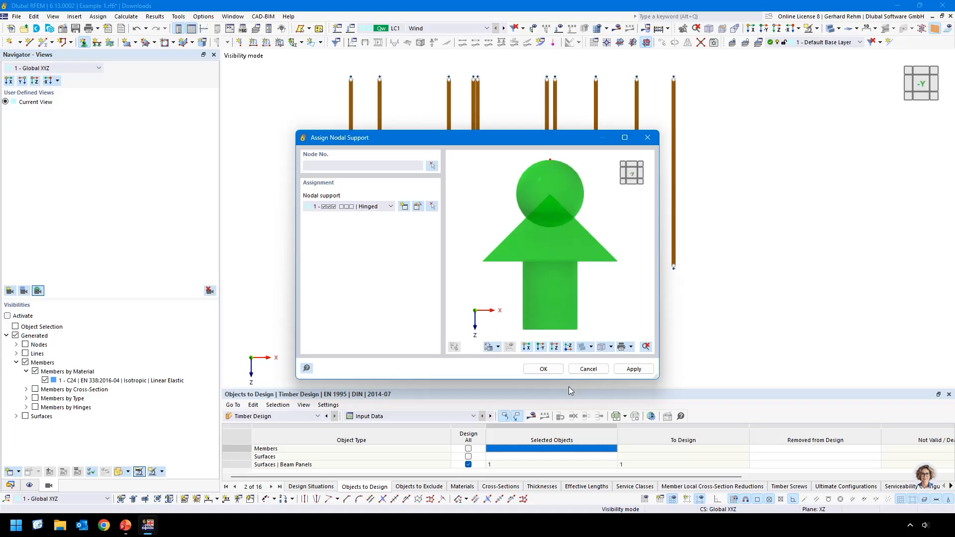
pyautogui.click(544, 369)
pyautogui.click(351, 268)
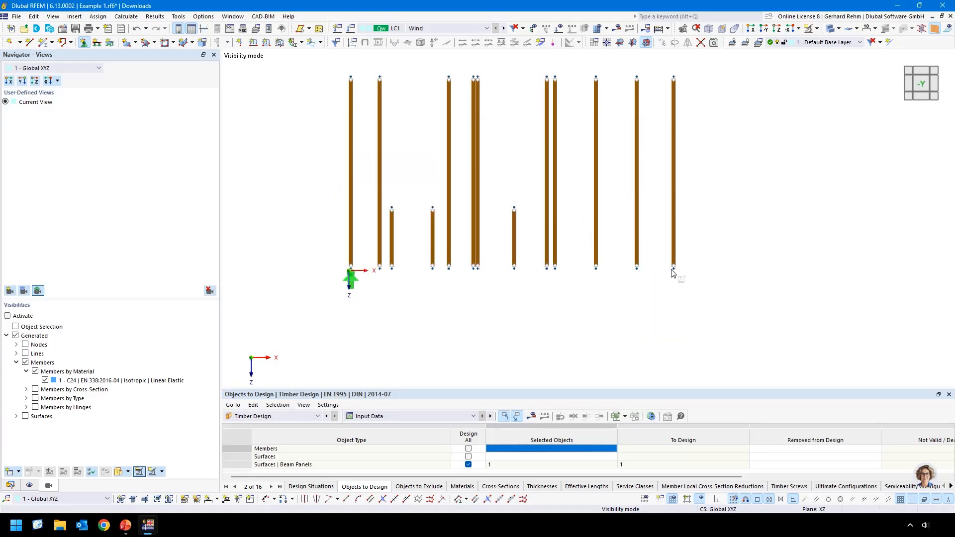
pyautogui.click(673, 269)
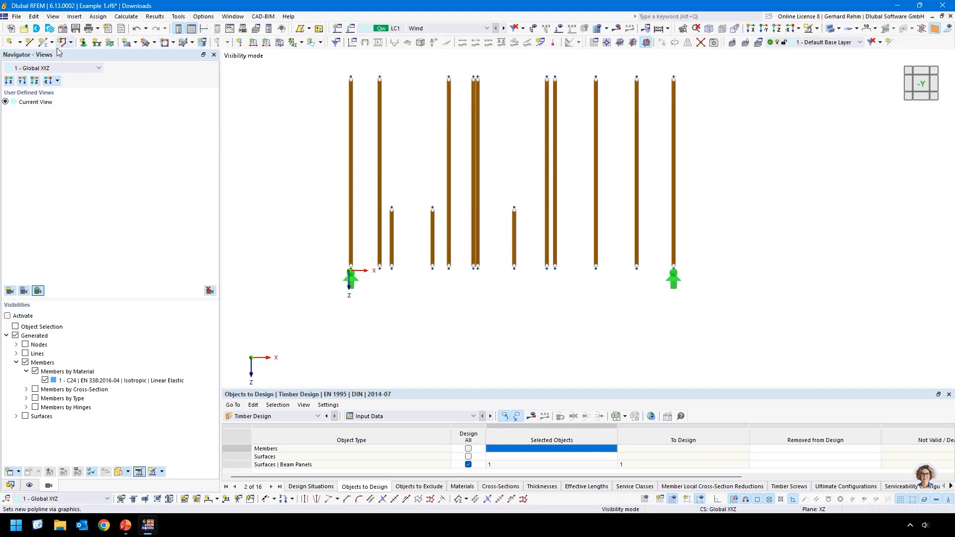
# Create a nodal support fixed in uX, uY and uZ with failure if negative PZ, and assign it to the inner studs' bottom nodes.
pyautogui.click(84, 43)
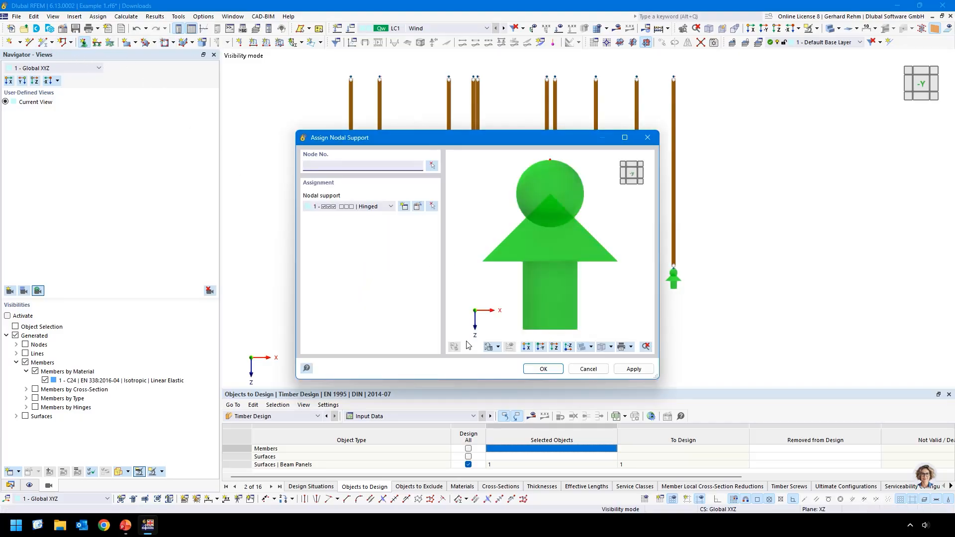
pyautogui.click(405, 207)
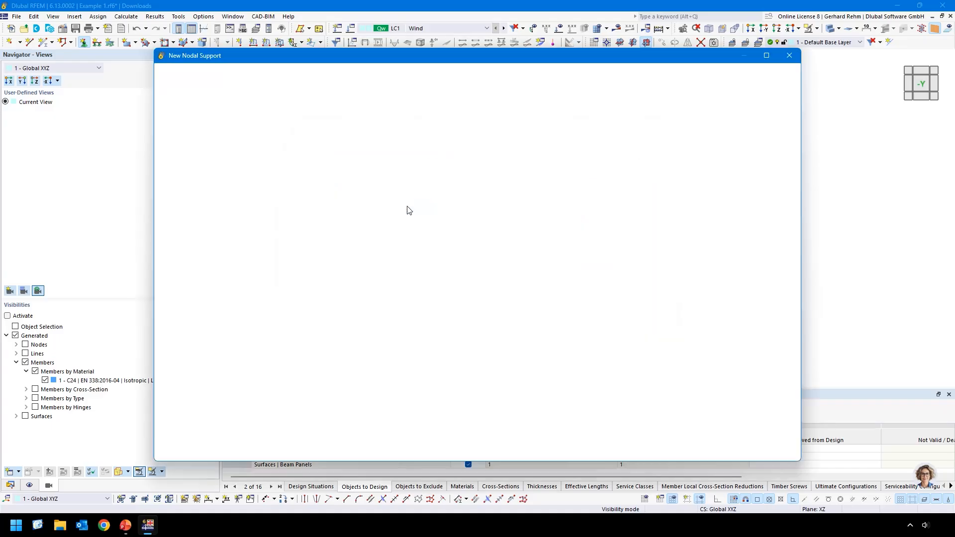
pyautogui.click(278, 247)
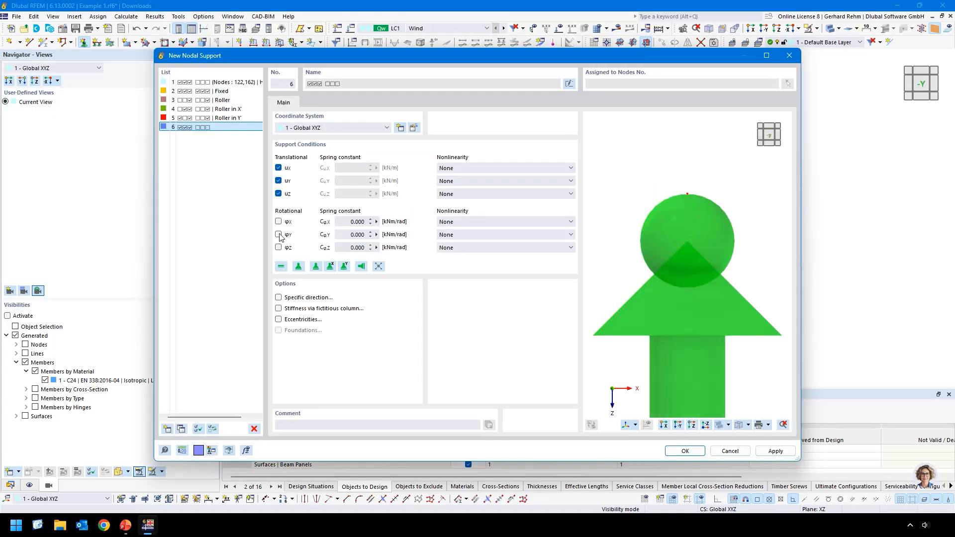
pyautogui.click(279, 195)
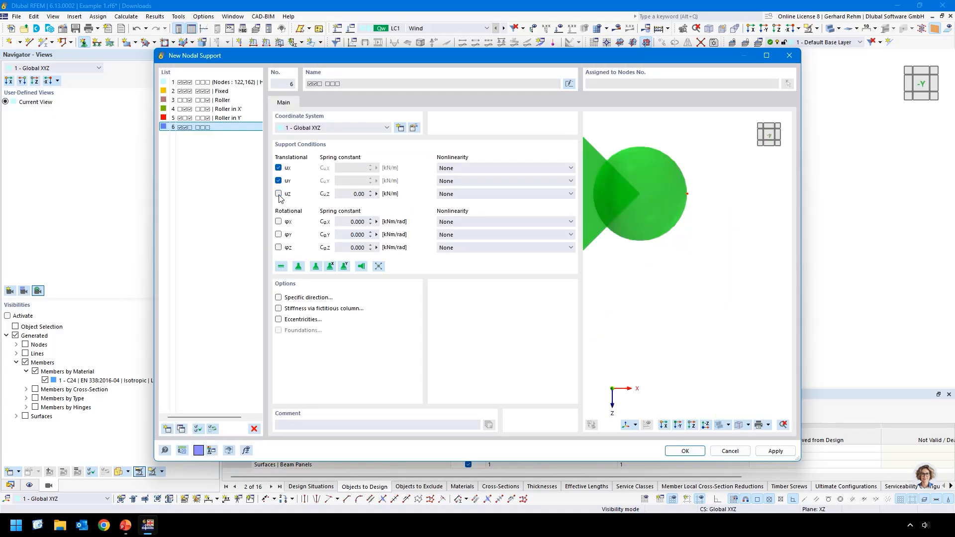
pyautogui.click(283, 194)
pyautogui.click(492, 195)
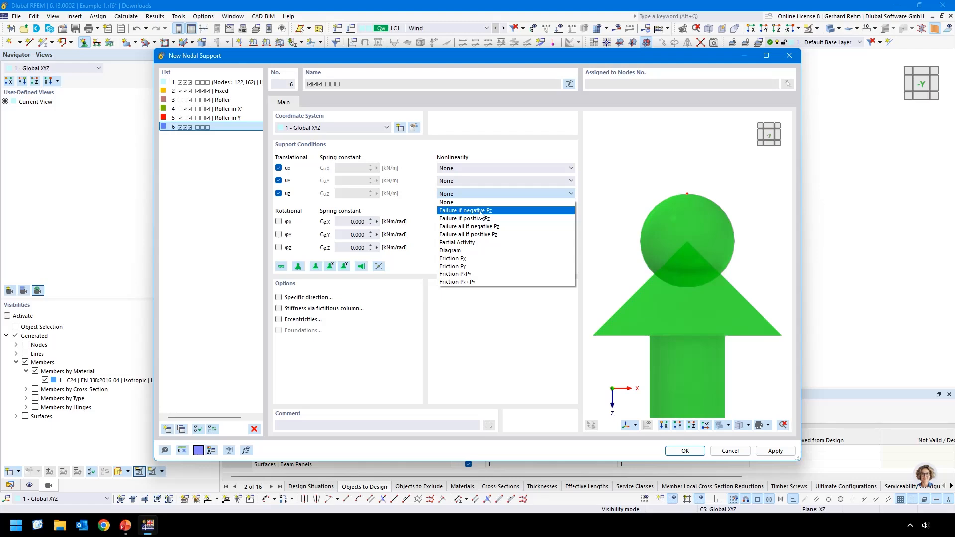
pyautogui.click(482, 211)
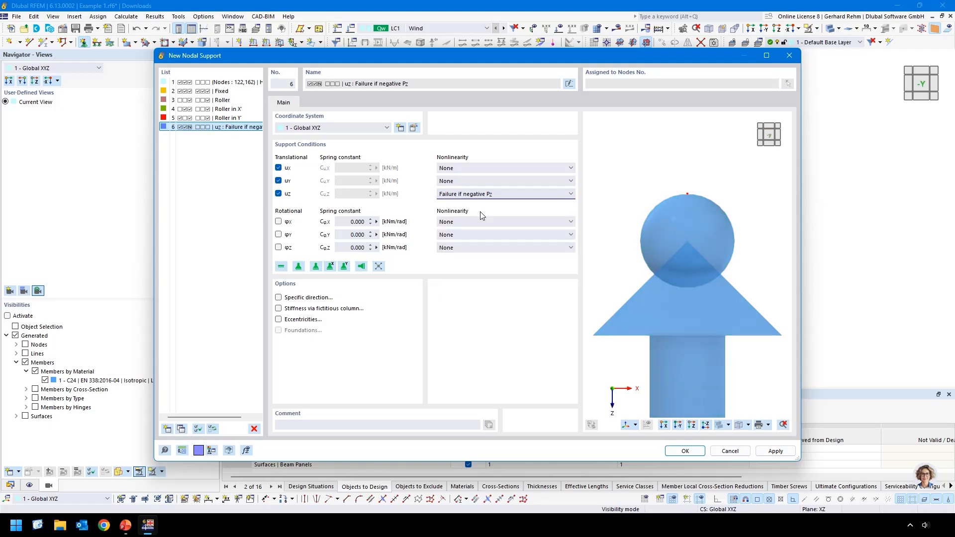
pyautogui.click(696, 455)
pyautogui.click(543, 368)
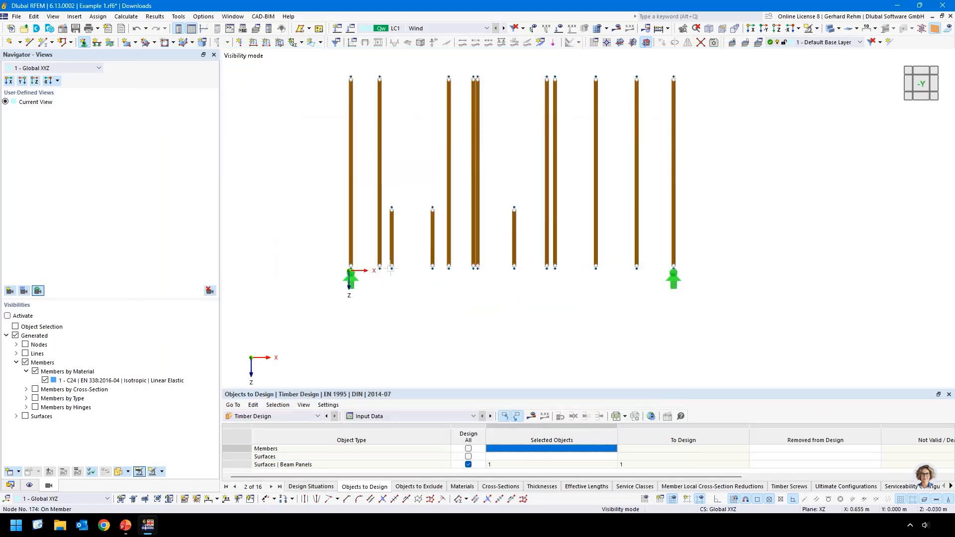
pyautogui.moveTo(370, 263); pyautogui.dragTo(642, 301)
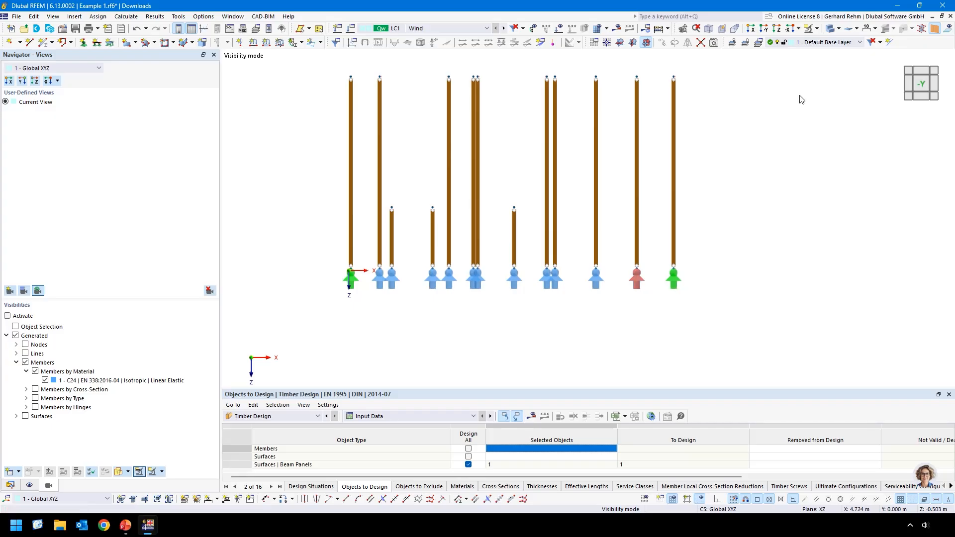
# End the visibility mode and display the complete wall as a wireframe model.
pyautogui.click(818, 35)
pyautogui.click(846, 114)
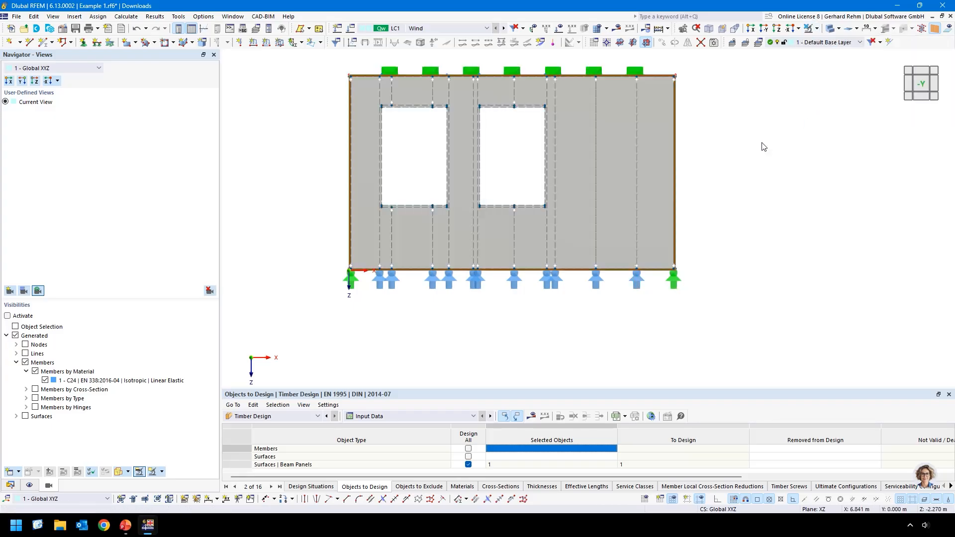
pyautogui.click(810, 29)
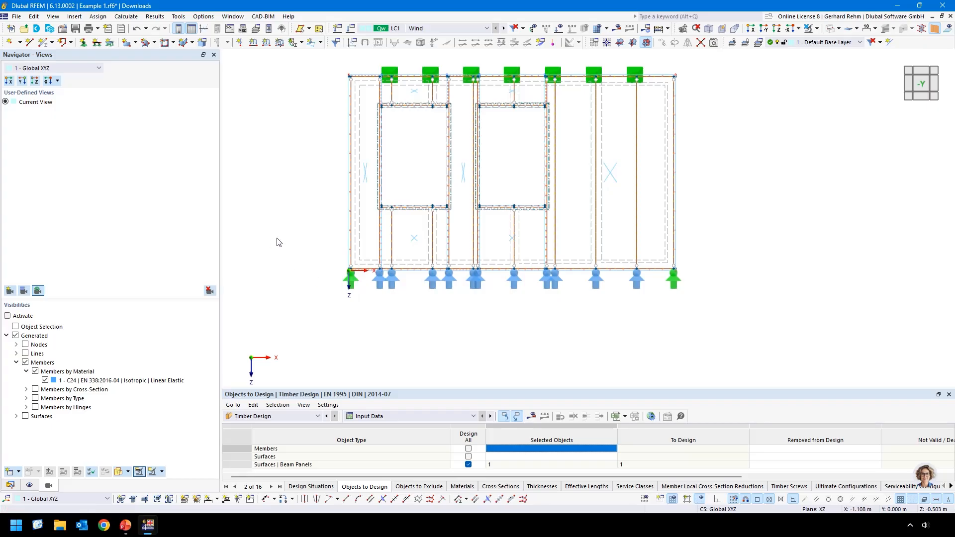
pyautogui.scroll(-2, 277, 242)
# Show the loads and assign the existing LC1 wind member load to the members along the wall's top edge.
pyautogui.click(561, 29)
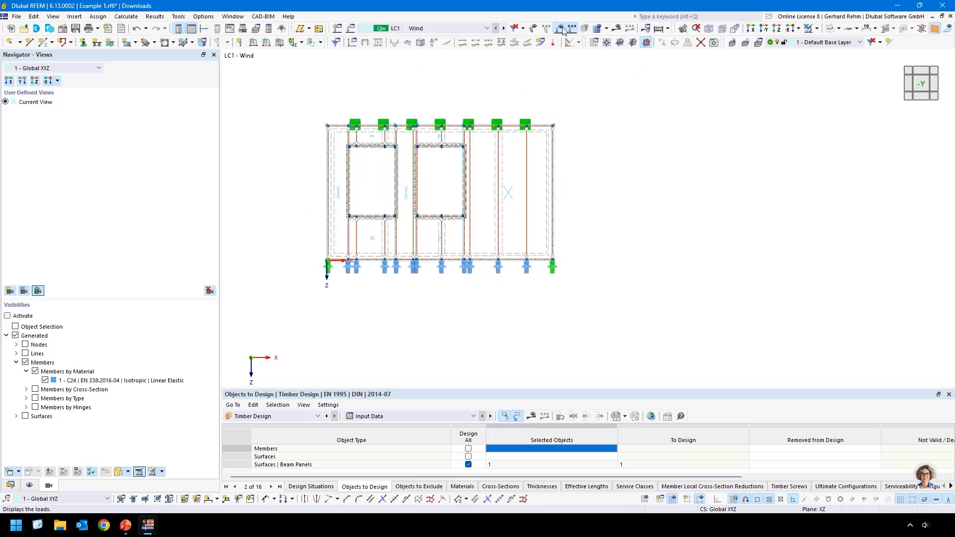
pyautogui.moveTo(616, 171); pyautogui.dragTo(708, 216, button='middle')
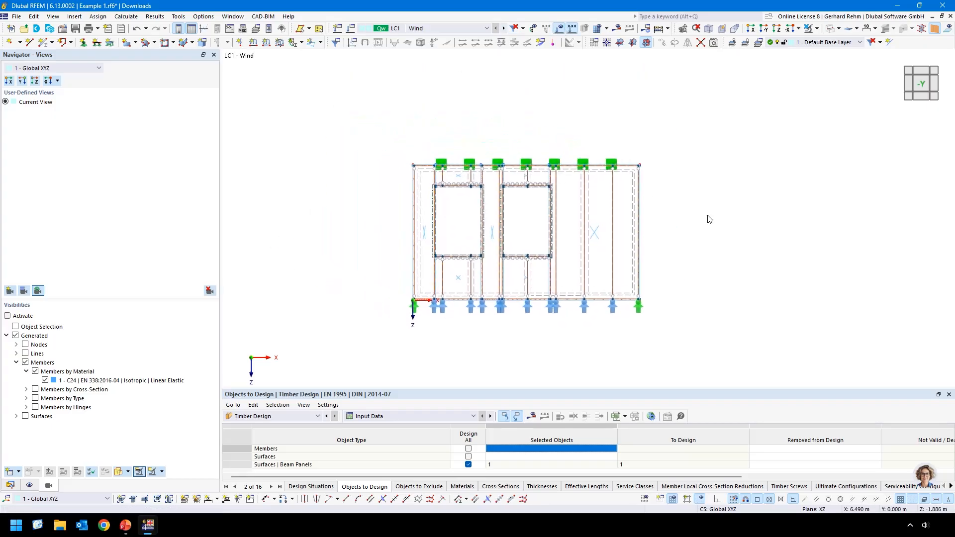
pyautogui.click(10, 485)
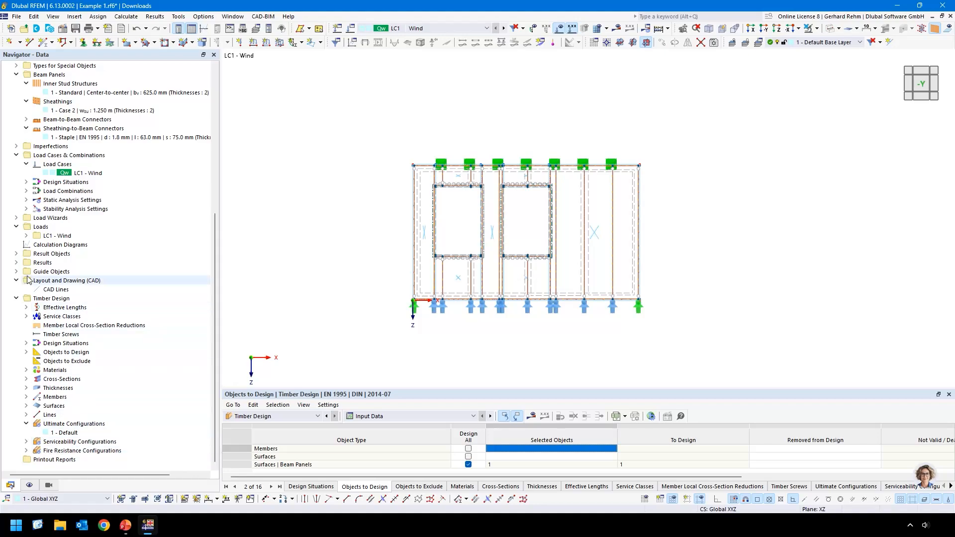
pyautogui.click(26, 235)
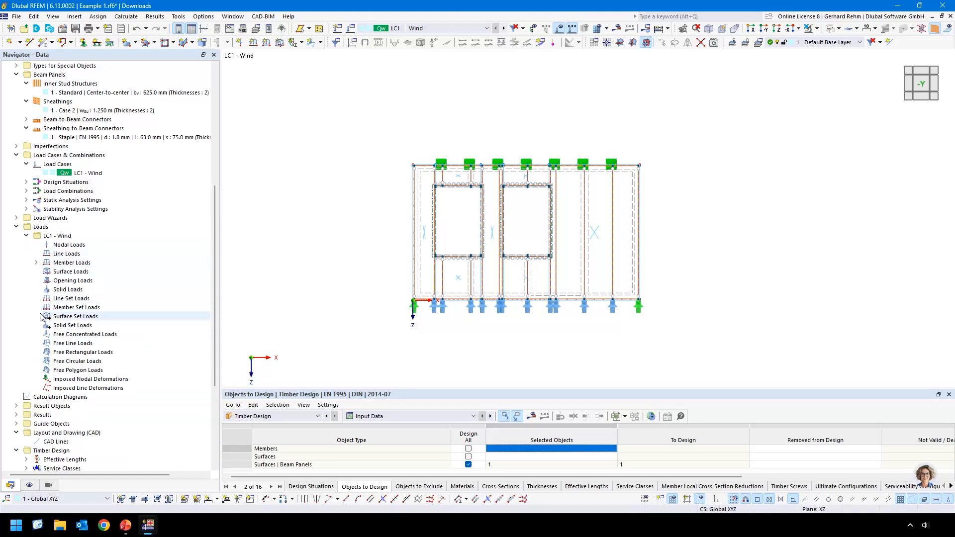
pyautogui.click(36, 263)
pyautogui.doubleClick(86, 272)
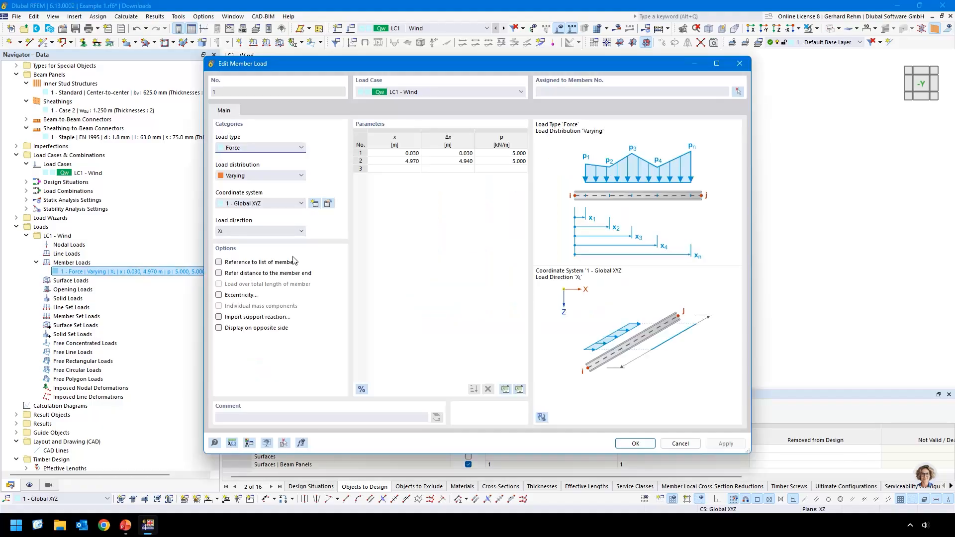
pyautogui.click(738, 92)
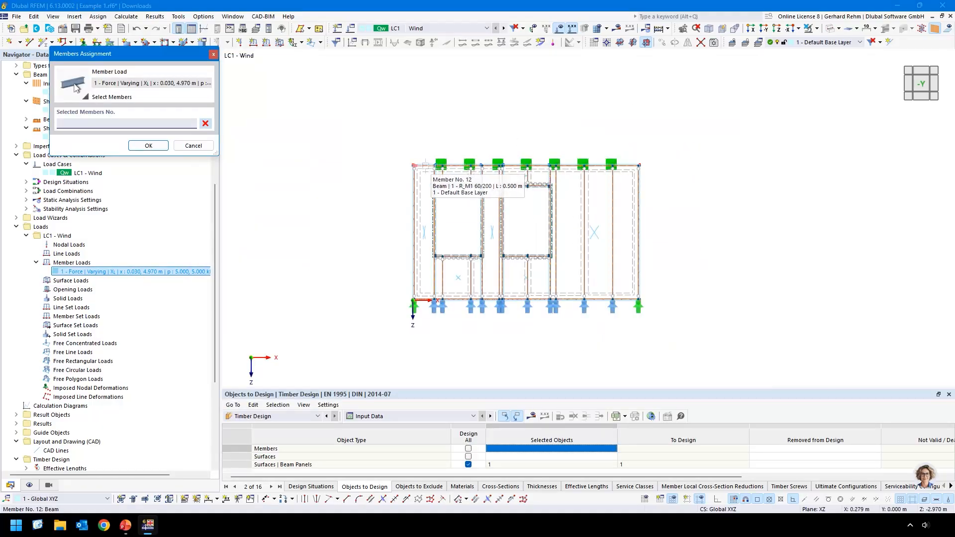
pyautogui.moveTo(394, 143); pyautogui.dragTo(658, 181)
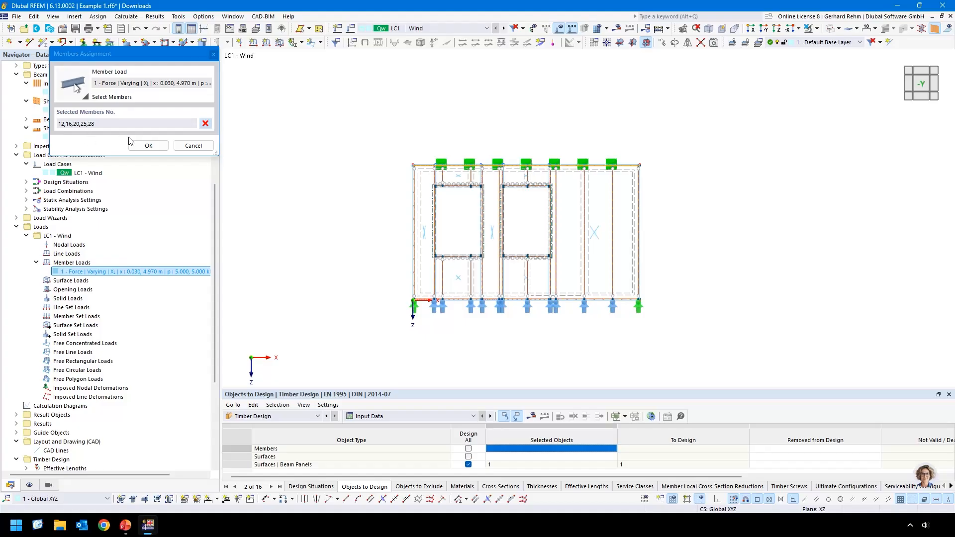
pyautogui.click(147, 146)
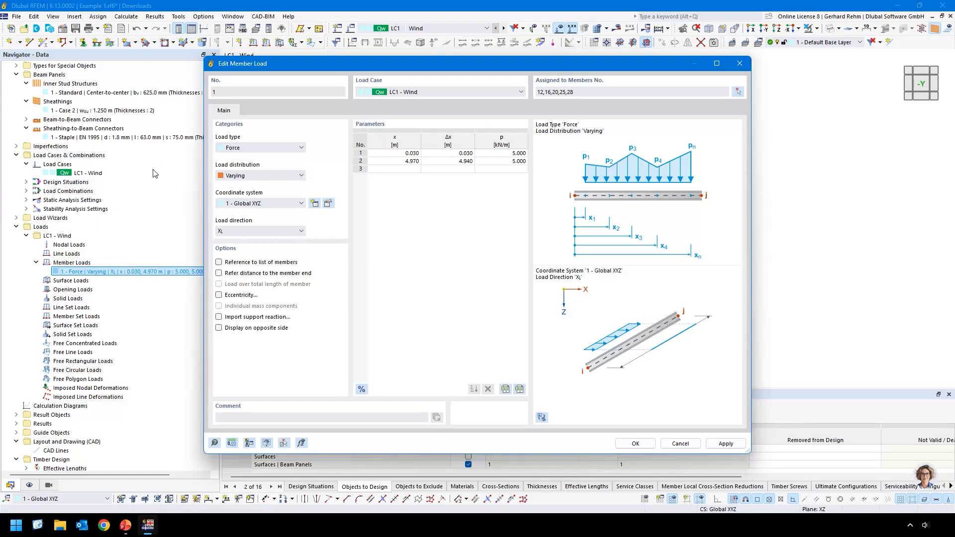
# Change the member load to a uniform distribution with a magnitude of 5 kN/m.
pyautogui.click(232, 178)
pyautogui.click(243, 183)
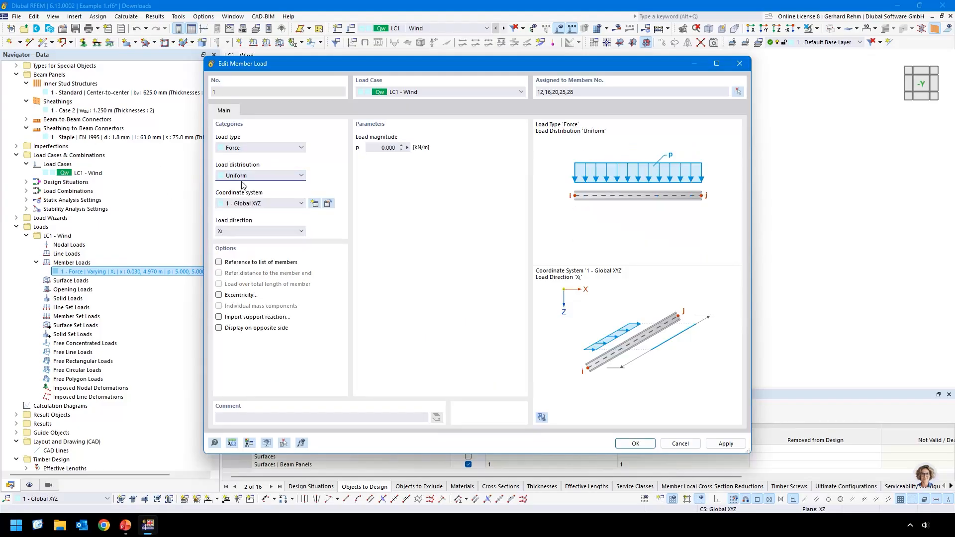
pyautogui.click(389, 147)
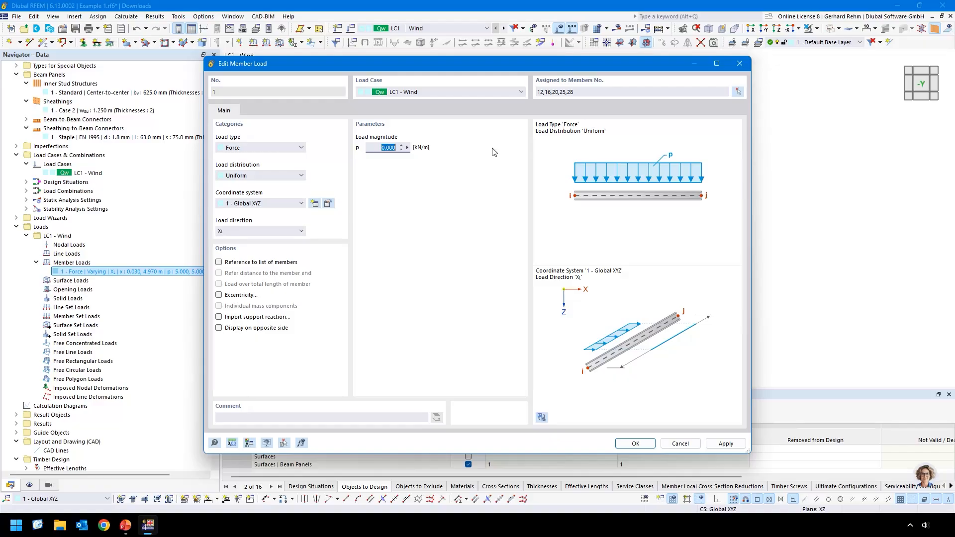
pyautogui.write('5')
pyautogui.click(635, 446)
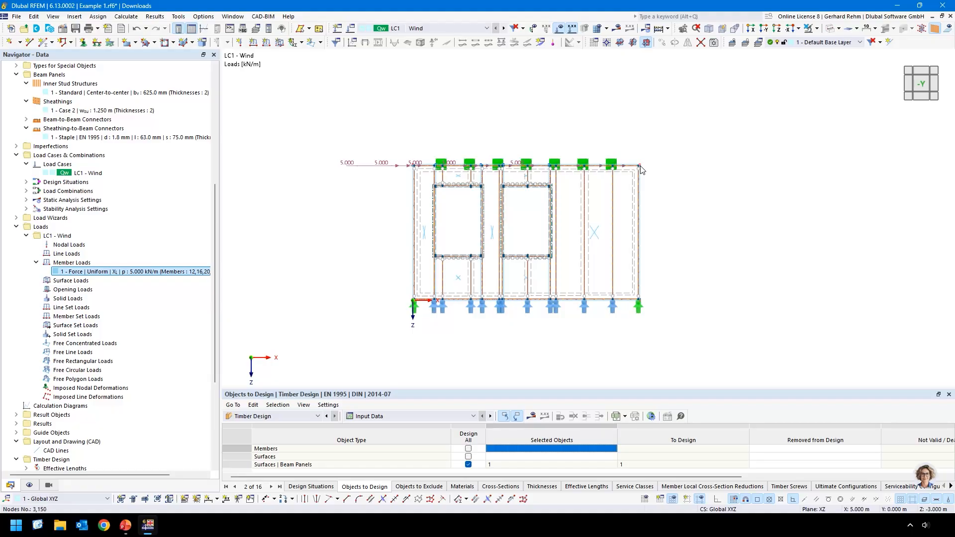
# Calculate the wind load case and examine the line hinge forces vz around the openings, followed by n.
pyautogui.moveTo(640, 169)
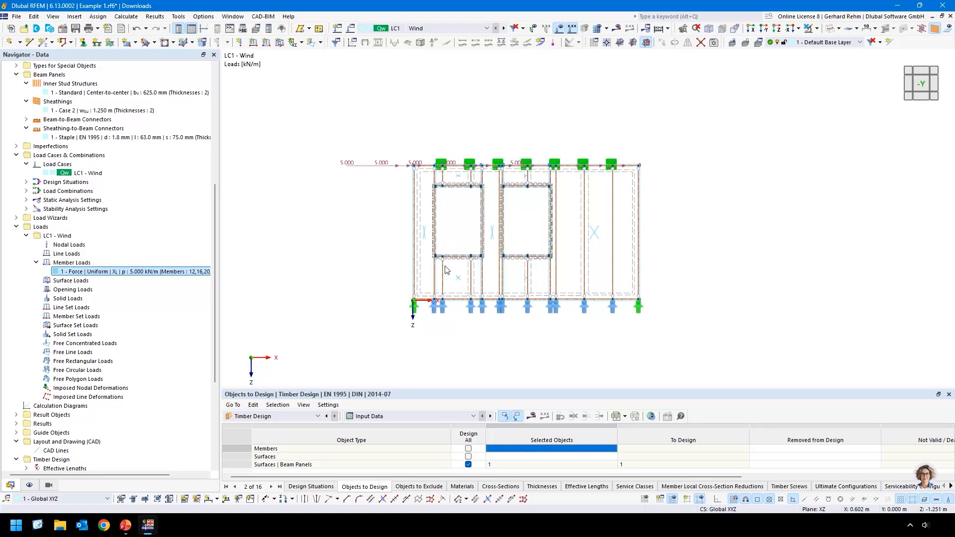
pyautogui.click(618, 29)
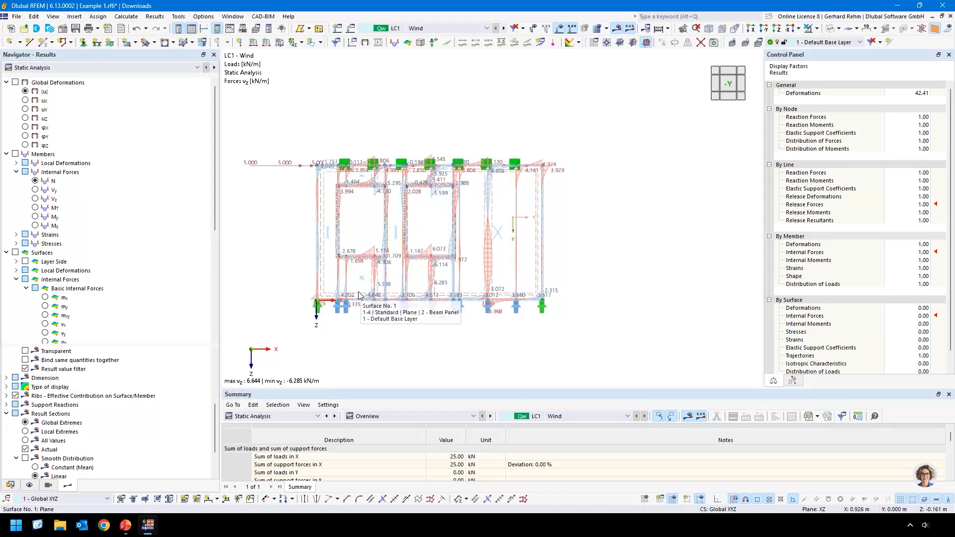
pyautogui.moveTo(299, 214); pyautogui.dragTo(347, 210, button='middle')
pyautogui.scroll(-7, 69, 315)
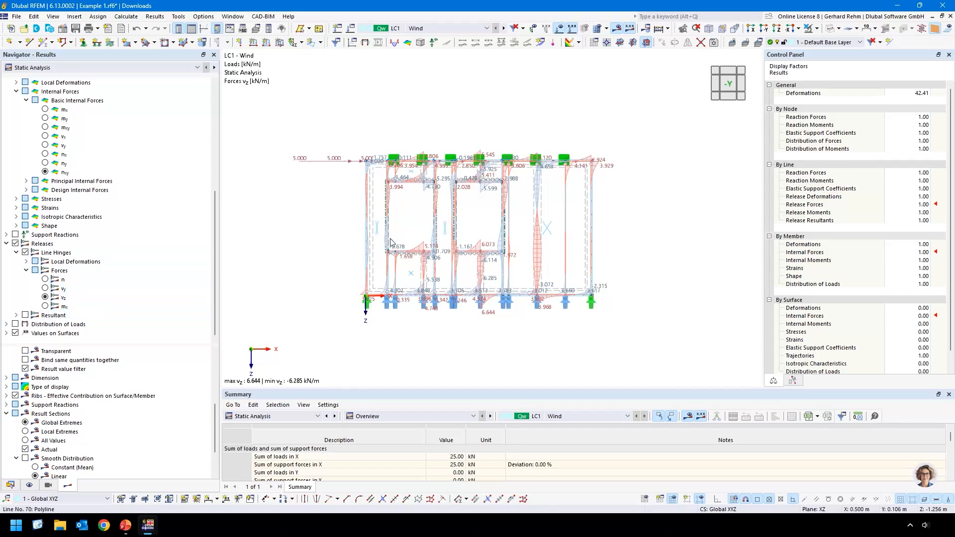
pyautogui.scroll(4, 395, 253)
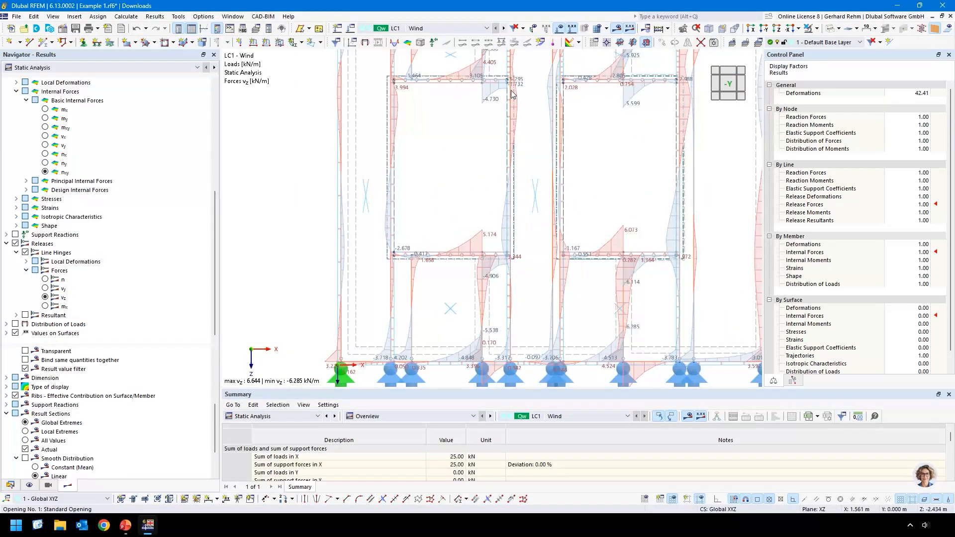
pyautogui.click(46, 279)
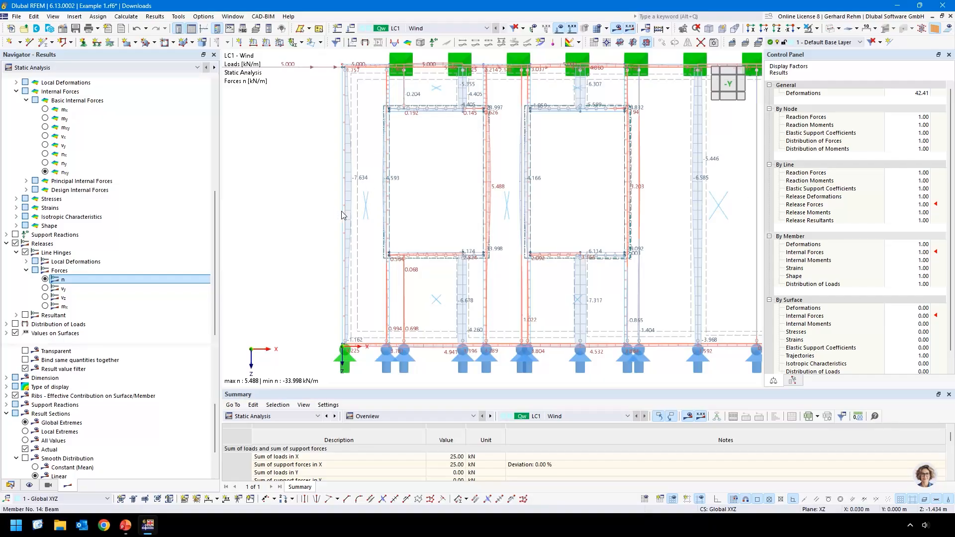
# Display the global deformations |u| of the whole wall.
pyautogui.scroll(8, 49, 189)
pyautogui.click(48, 182)
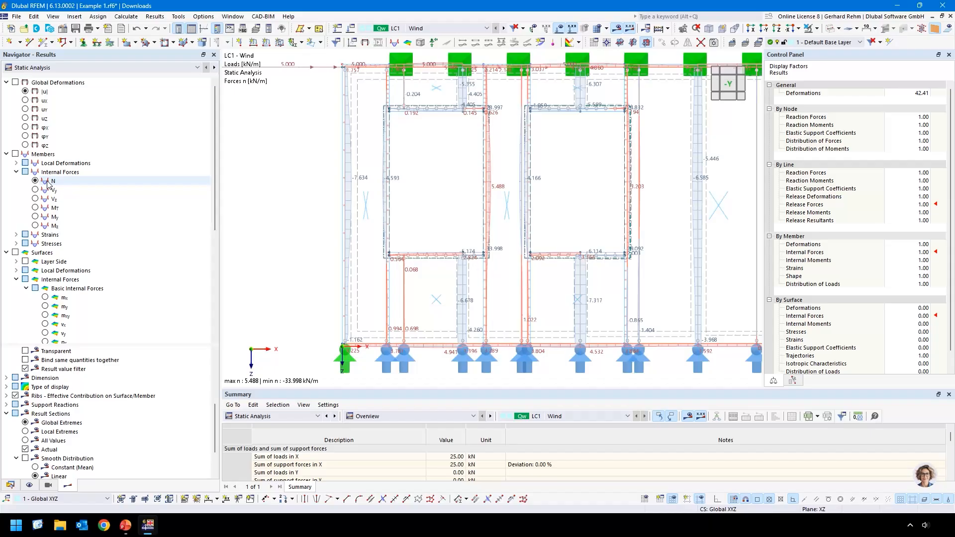
pyautogui.click(25, 91)
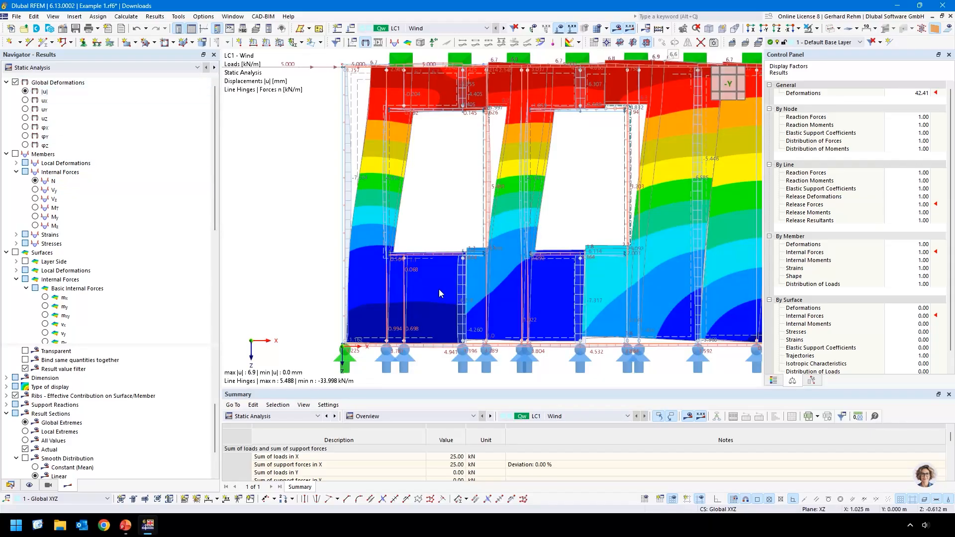
pyautogui.scroll(-2, 439, 288)
pyautogui.moveTo(438, 288); pyautogui.dragTo(468, 281, button='middle')
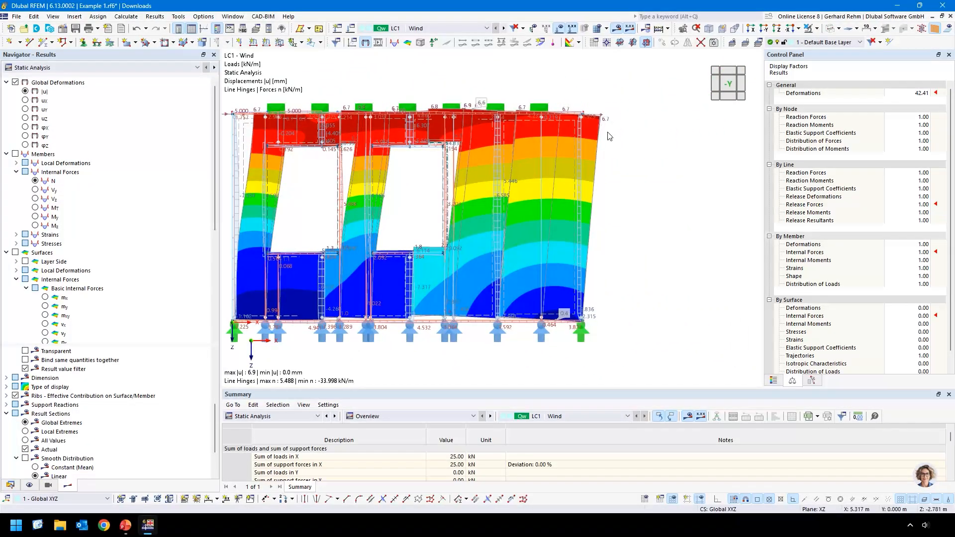
pyautogui.scroll(-1, 609, 136)
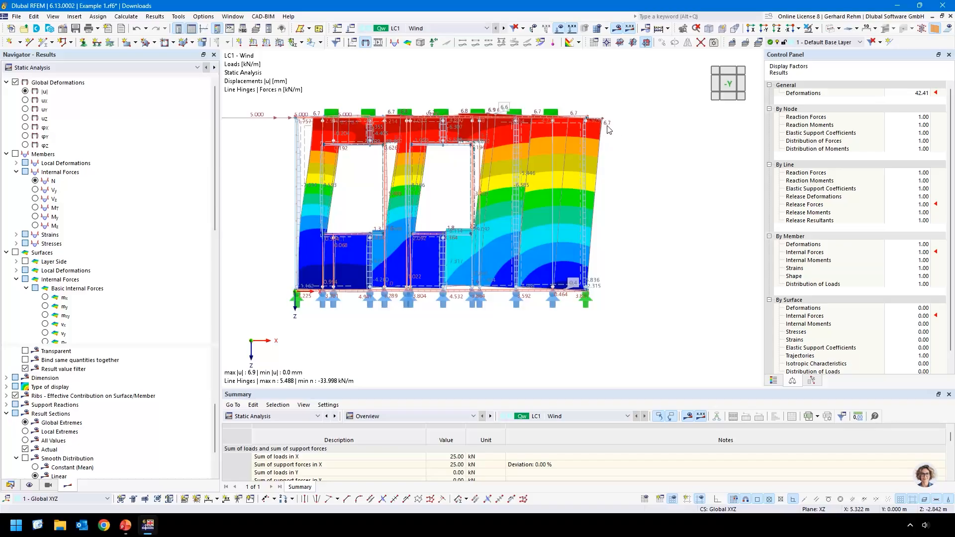
# Display the support reactions and hide the PX and PY components of the nodal supports.
pyautogui.click(434, 42)
pyautogui.scroll(-2, 449, 247)
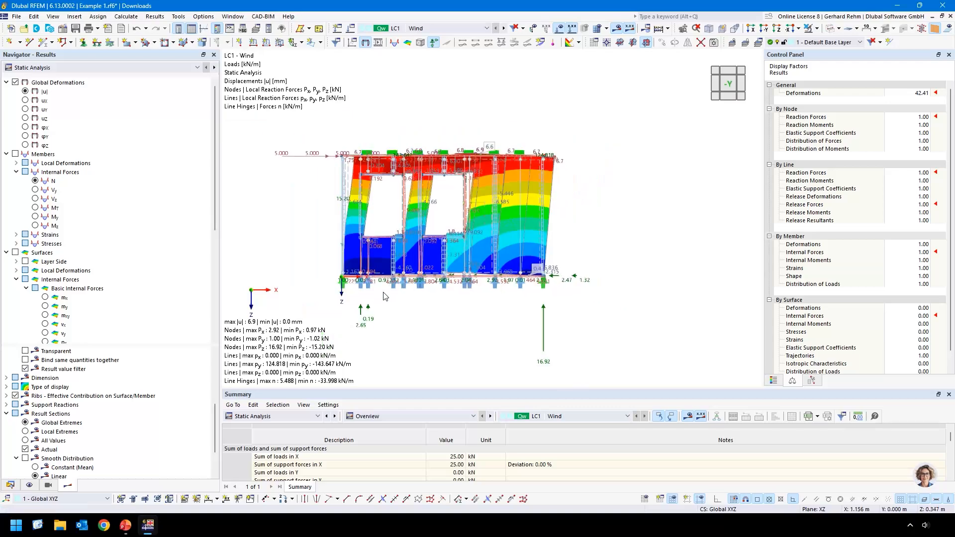
pyautogui.moveTo(450, 248); pyautogui.dragTo(492, 222, button='middle')
pyautogui.scroll(-7, 41, 304)
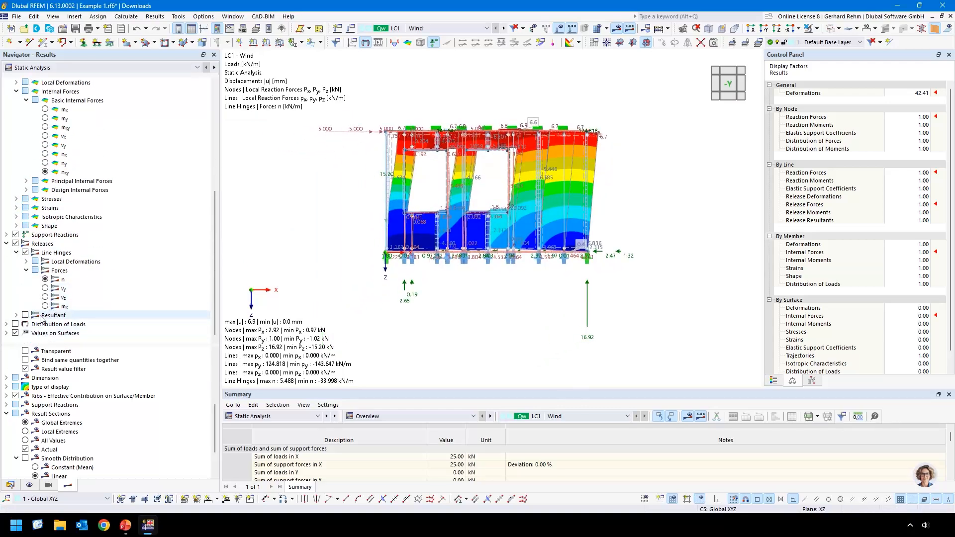
pyautogui.scroll(1, 35, 278)
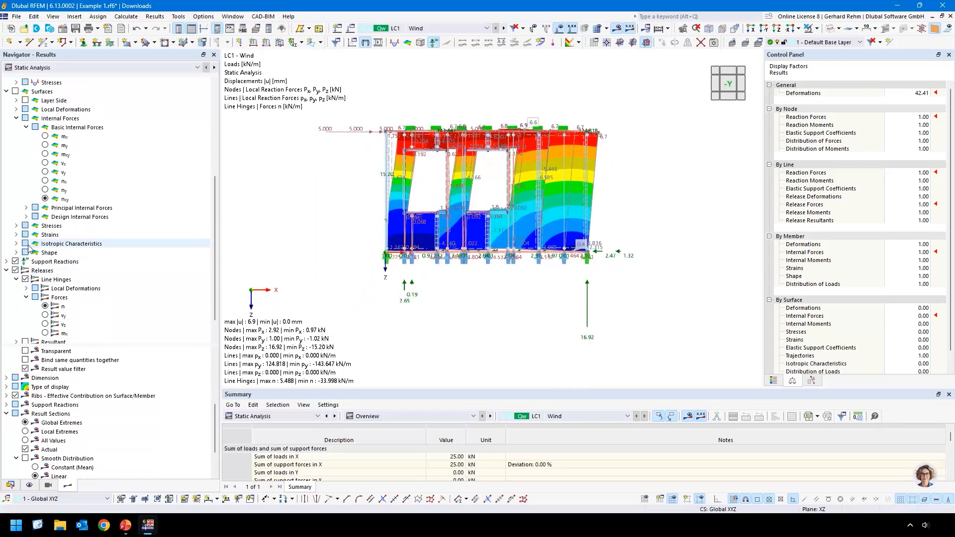
pyautogui.click(6, 261)
pyautogui.scroll(-2, 18, 224)
pyautogui.click(16, 208)
pyautogui.click(34, 234)
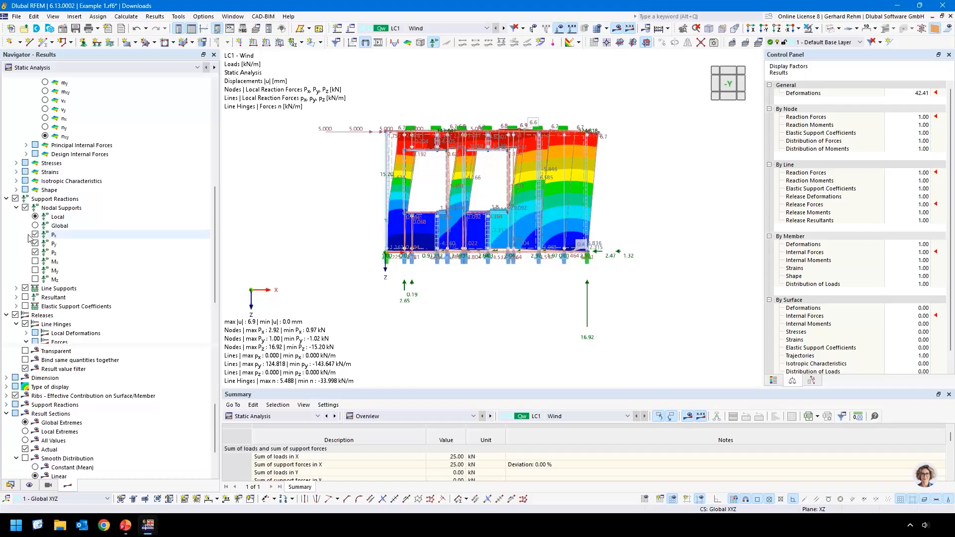
pyautogui.click(35, 243)
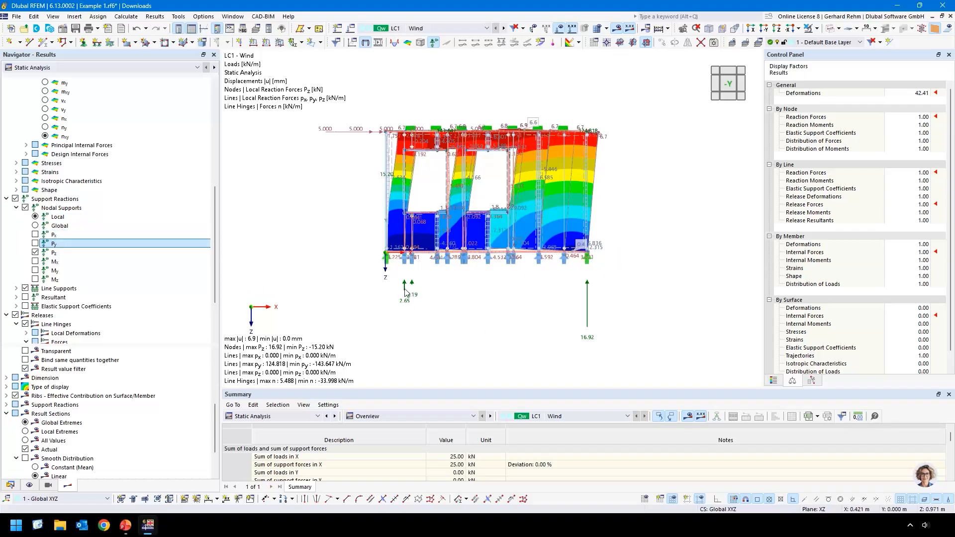
# Set the deformation display factor to 128 and inspect the deformed panel base at the nodal supports.
pyautogui.scroll(3, 409, 259)
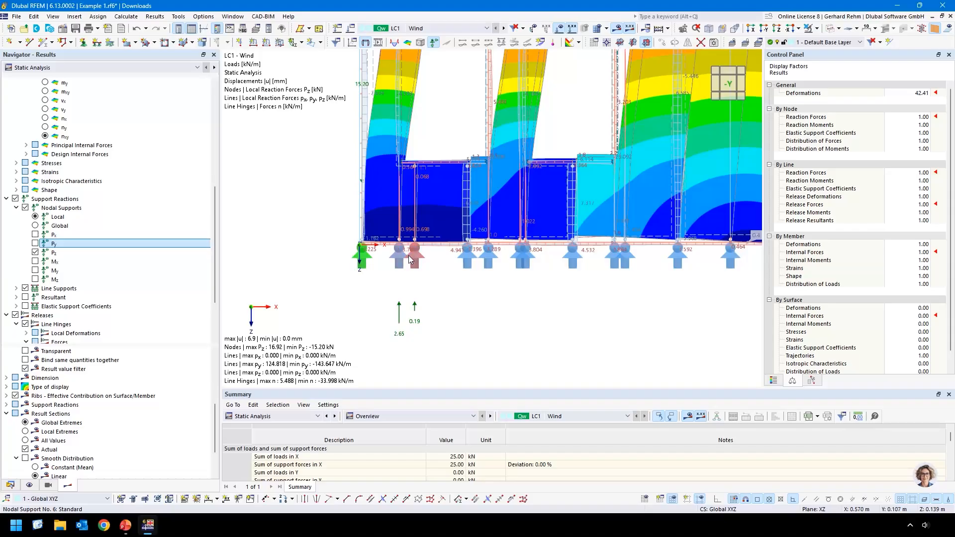
pyautogui.scroll(-2, 412, 259)
pyautogui.scroll(5, 413, 259)
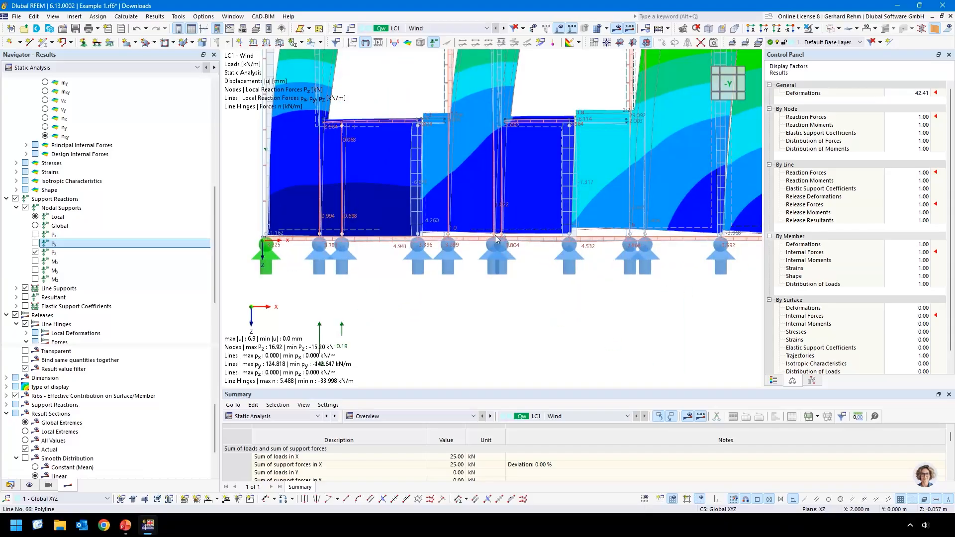
pyautogui.moveTo(417, 234); pyautogui.dragTo(349, 273, button='middle')
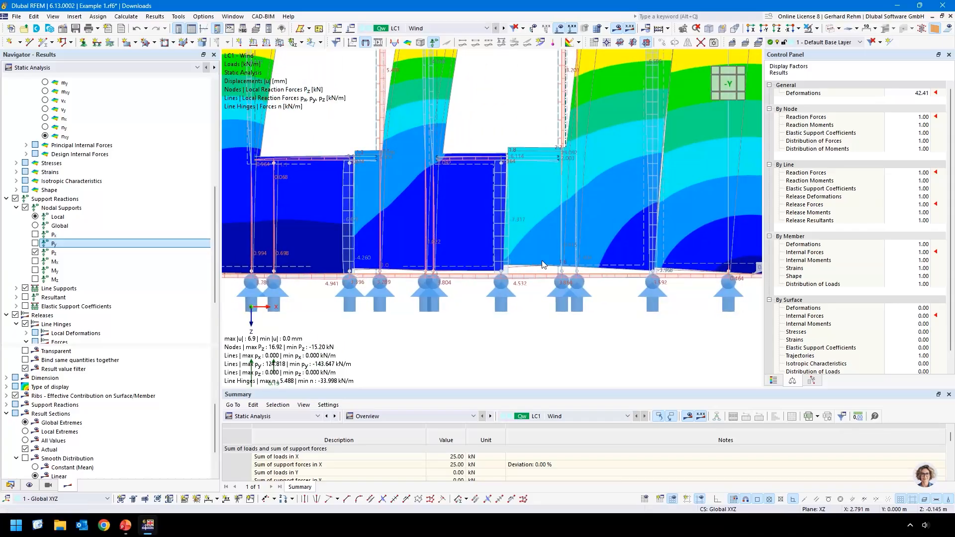
pyautogui.click(918, 93)
pyautogui.scroll(3, 917, 93)
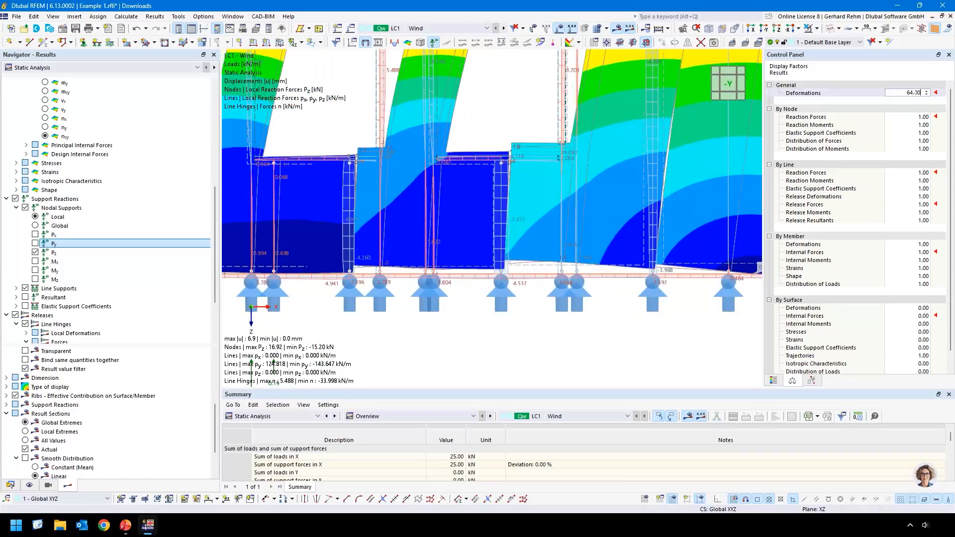
pyautogui.scroll(-1, 918, 94)
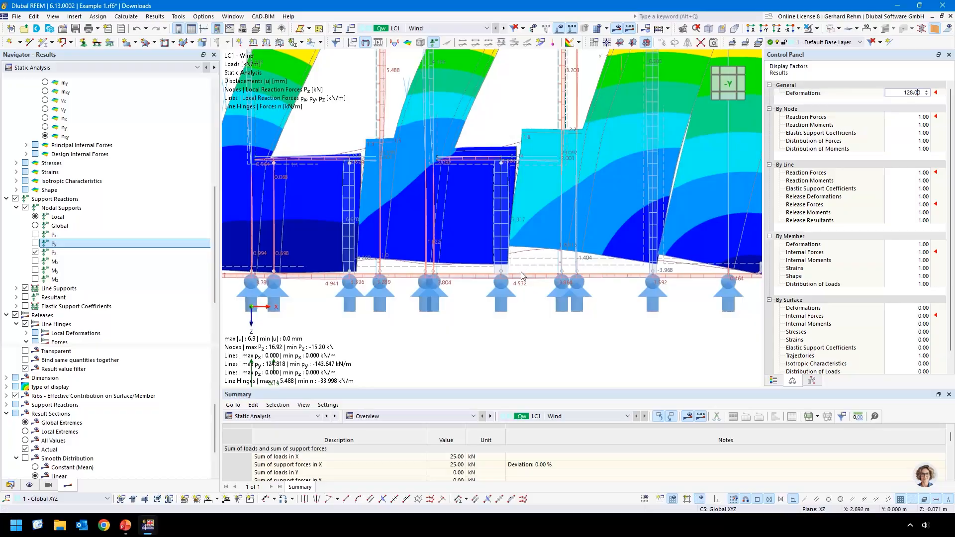
pyautogui.scroll(-3, 575, 272)
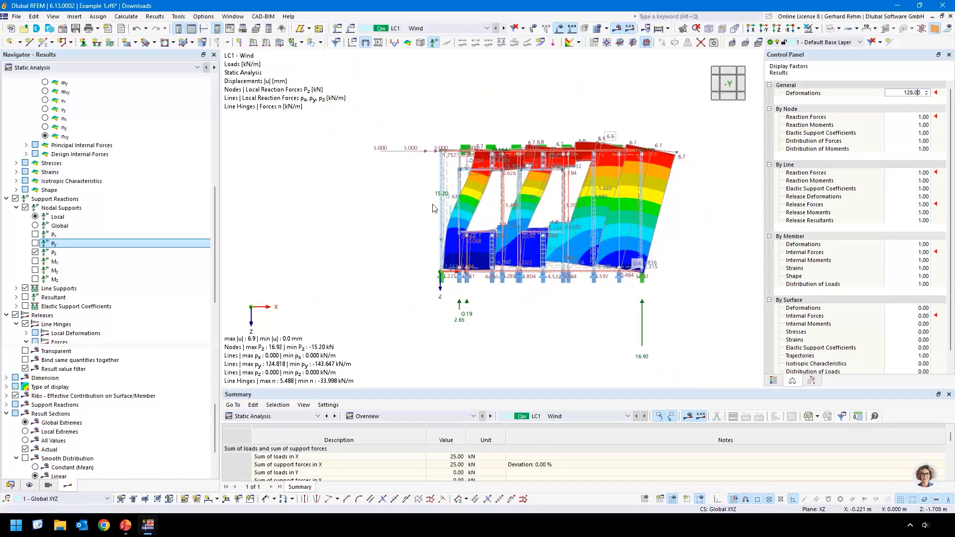
# Examine the PZ support reactions together with the deformed wall in a three-dimensional view.
pyautogui.moveTo(424, 211); pyautogui.dragTo(377, 196, button='middle')
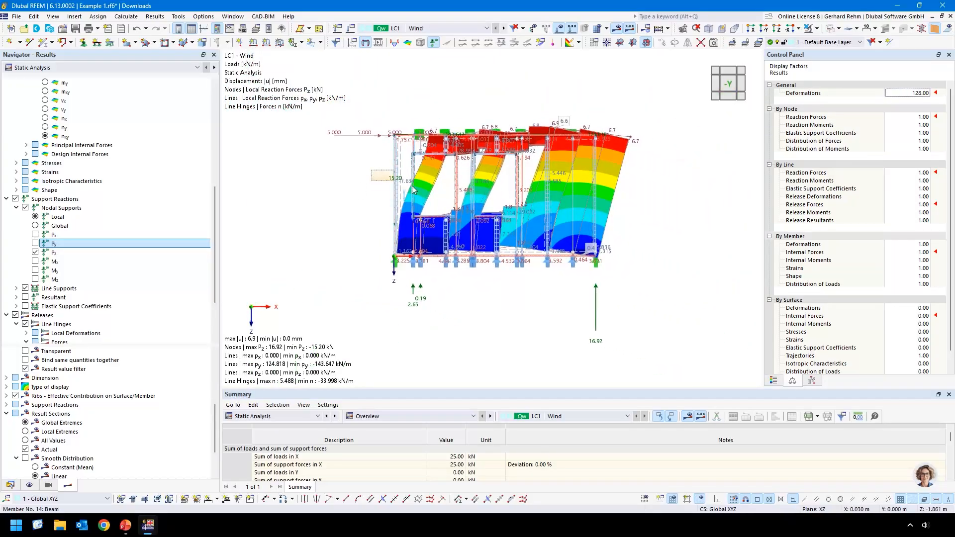
pyautogui.keyDown('ctrl'); pyautogui.moveTo(351, 199); pyautogui.dragTo(396, 235, button='middle'); pyautogui.keyUp('ctrl')
pyautogui.scroll(5, 397, 234)
pyautogui.scroll(-2, 408, 201)
pyautogui.scroll(-3, 408, 201)
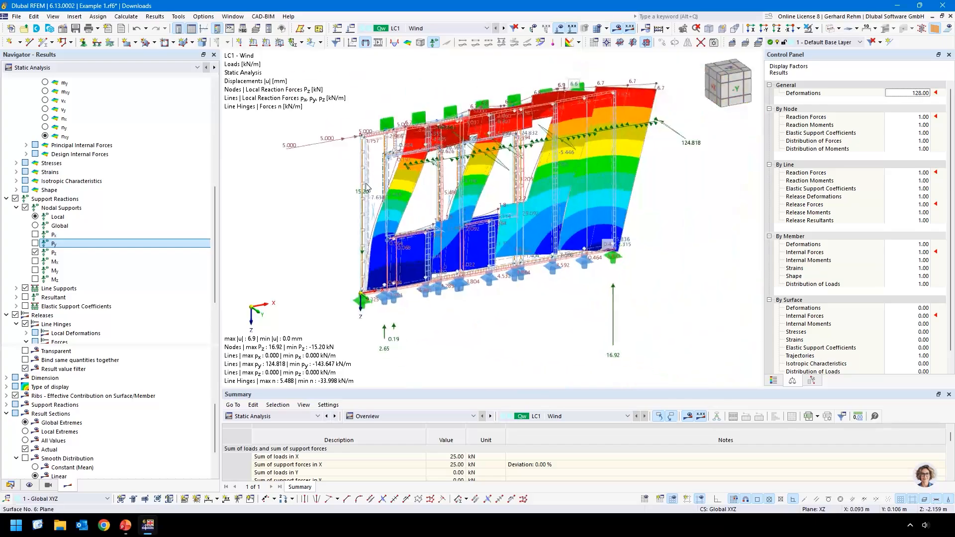
pyautogui.scroll(3, 408, 201)
pyautogui.scroll(-4, 374, 198)
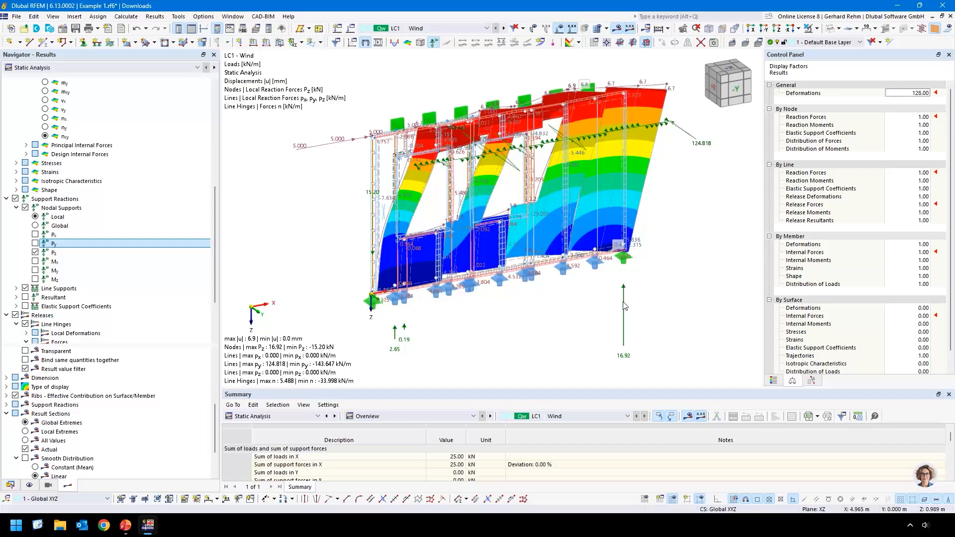
pyautogui.keyDown('ctrl'); pyautogui.moveTo(557, 294); pyautogui.dragTo(527, 300, button='middle'); pyautogui.keyUp('ctrl')
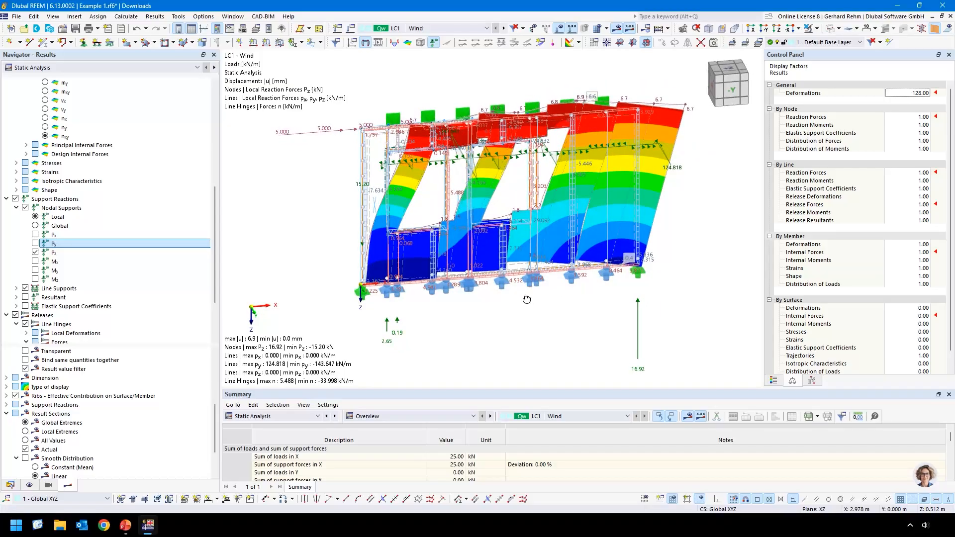
pyautogui.keyDown('ctrl'); pyautogui.moveTo(527, 300); pyautogui.dragTo(515, 305, button='middle'); pyautogui.keyUp('ctrl')
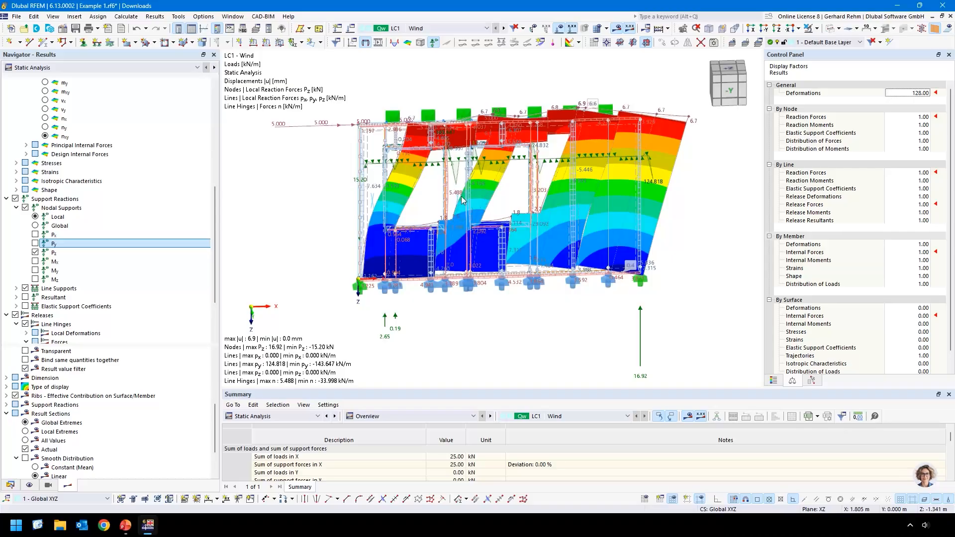
# Hide the line support reactions and the results of the releases.
pyautogui.press('Down')
pyautogui.press('Down')
pyautogui.press('Down')
pyautogui.press('Down')
pyautogui.press('Down')
pyautogui.press('space')
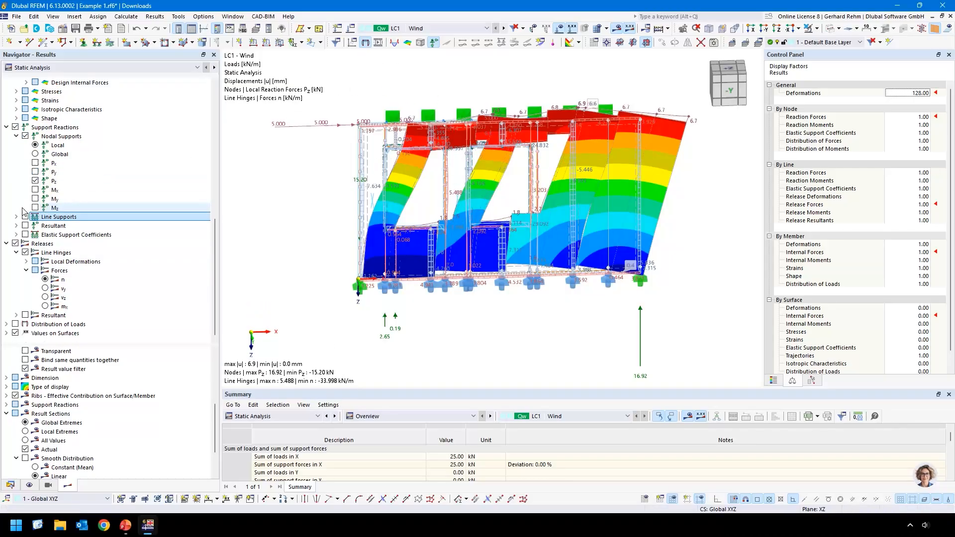
pyautogui.click(15, 243)
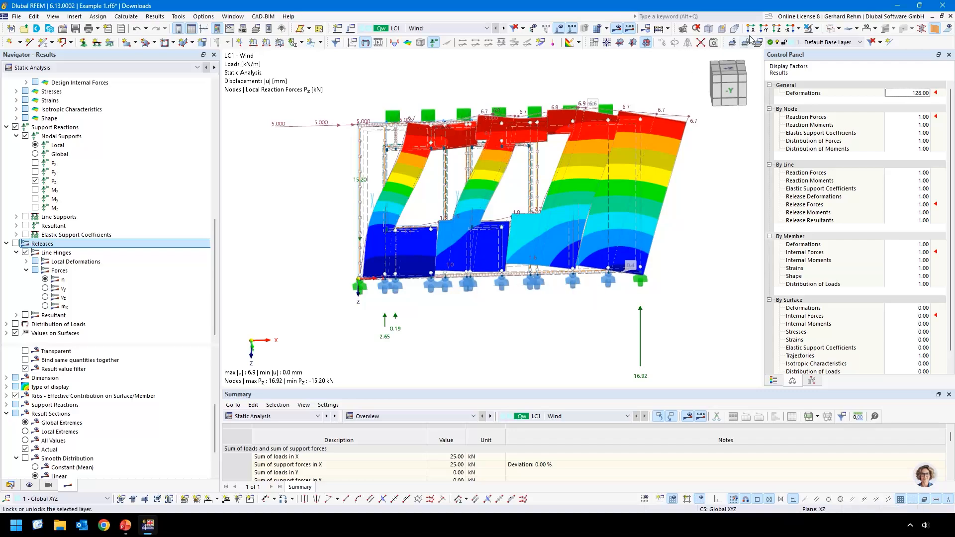
# Hide the beam panel topology and show the wall in the -Y view with solid display.
pyautogui.click(935, 30)
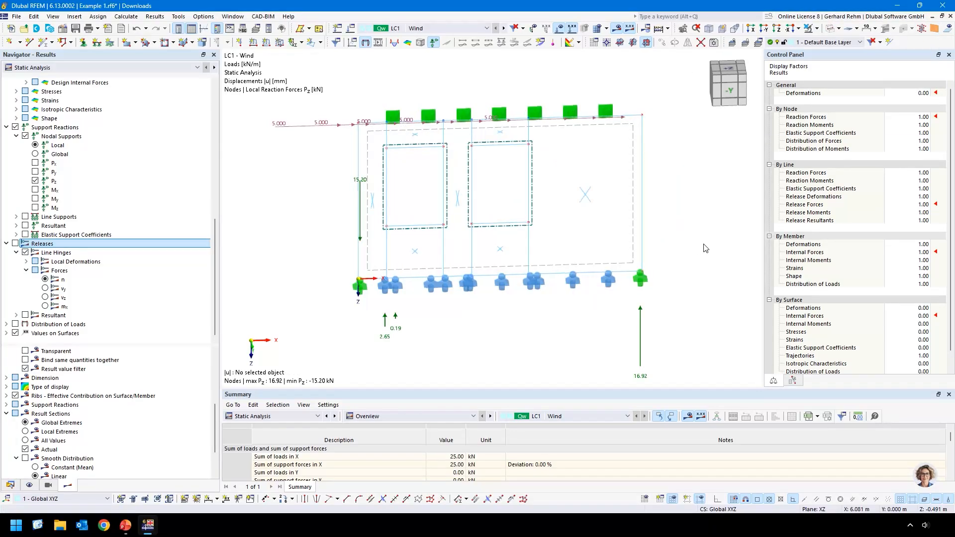
pyautogui.click(729, 90)
pyautogui.scroll(-1, 579, 294)
pyautogui.moveTo(577, 311); pyautogui.dragTo(473, 338, button='middle')
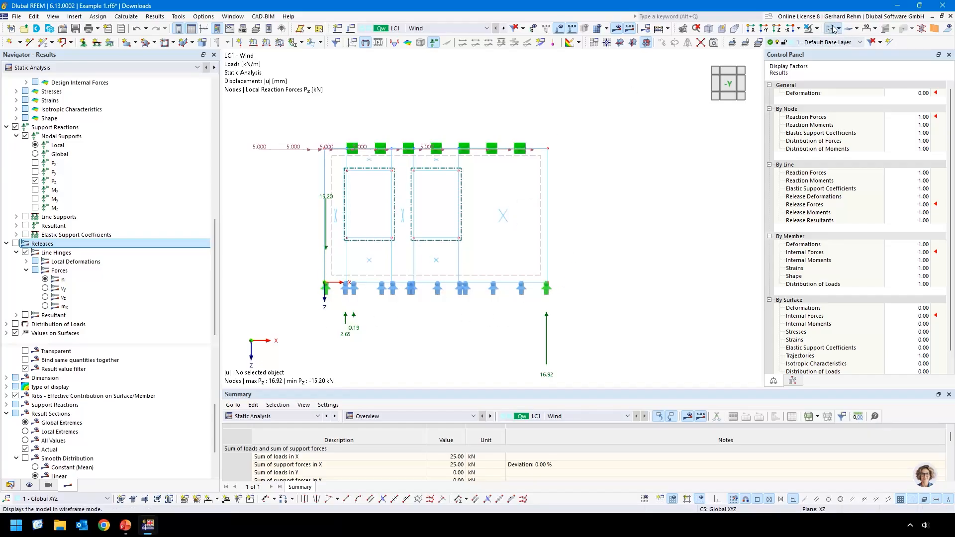
# Window-select the wall section beside the second opening and mark out the strip between the two openings.
pyautogui.moveTo(570, 103); pyautogui.dragTo(460, 326)
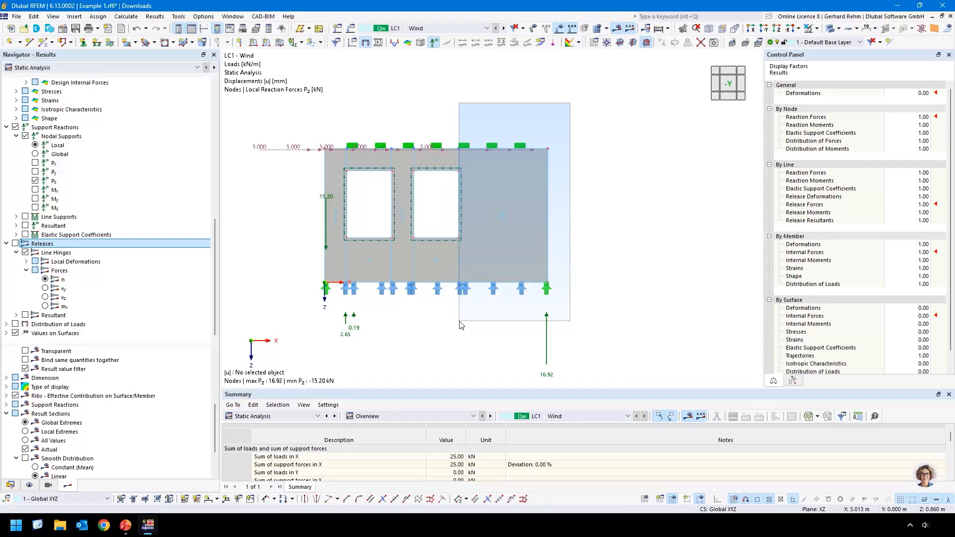
pyautogui.moveTo(460, 326); pyautogui.dragTo(460, 326)
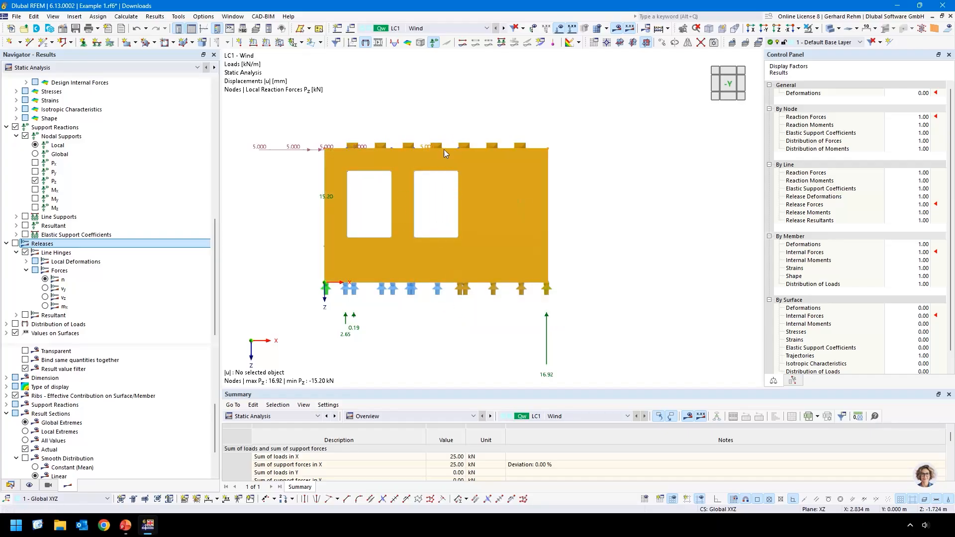
pyautogui.click(421, 192)
pyautogui.moveTo(389, 112); pyautogui.dragTo(413, 322)
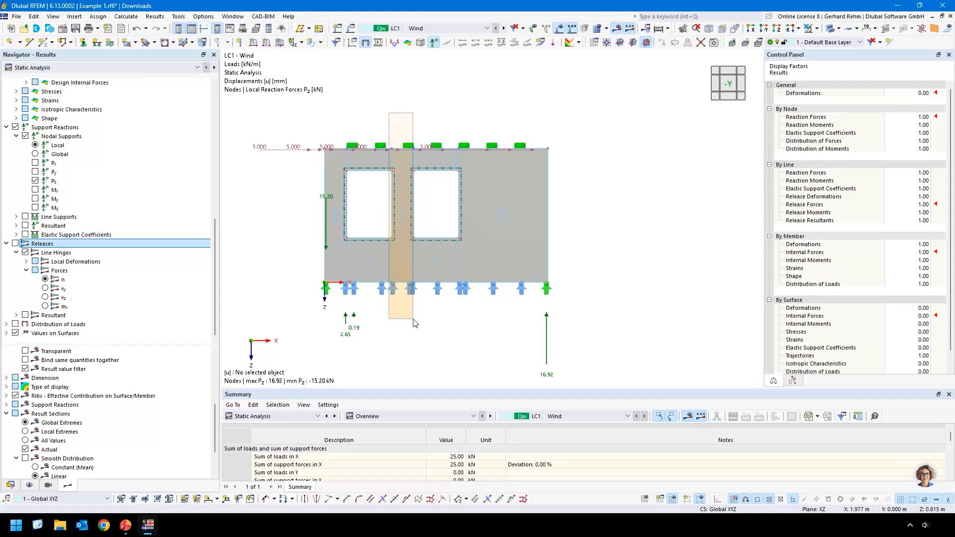
pyautogui.moveTo(414, 323); pyautogui.dragTo(412, 288)
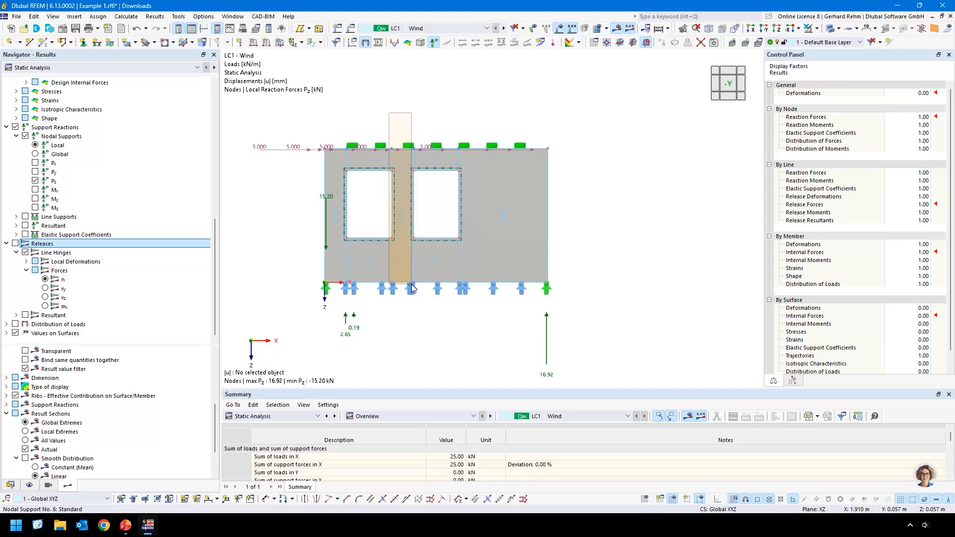
pyautogui.moveTo(412, 287); pyautogui.dragTo(412, 289)
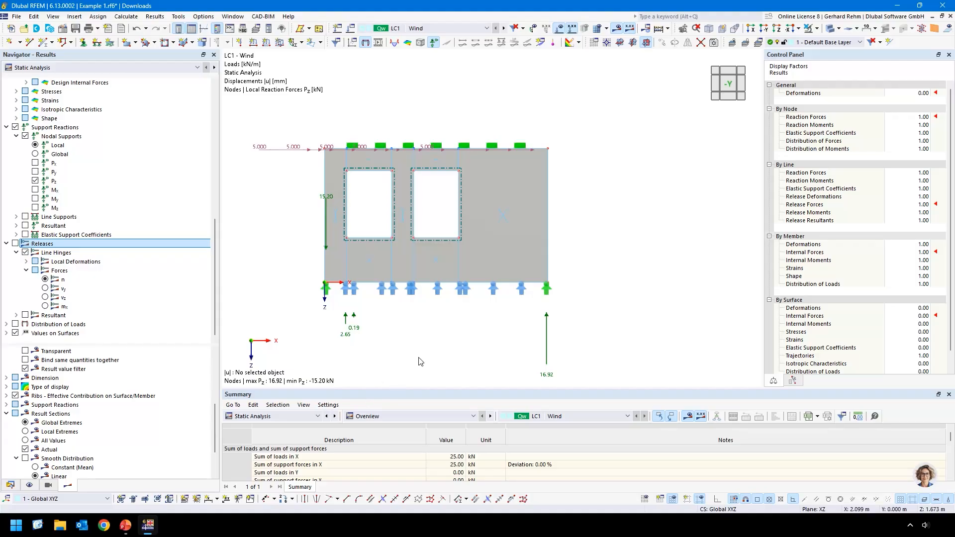
# Show the work plane grid and paste copies of the nodes at X 5, Z 0 and X 3, Z -3 with a Z offset of -5 m.
pyautogui.click(645, 499)
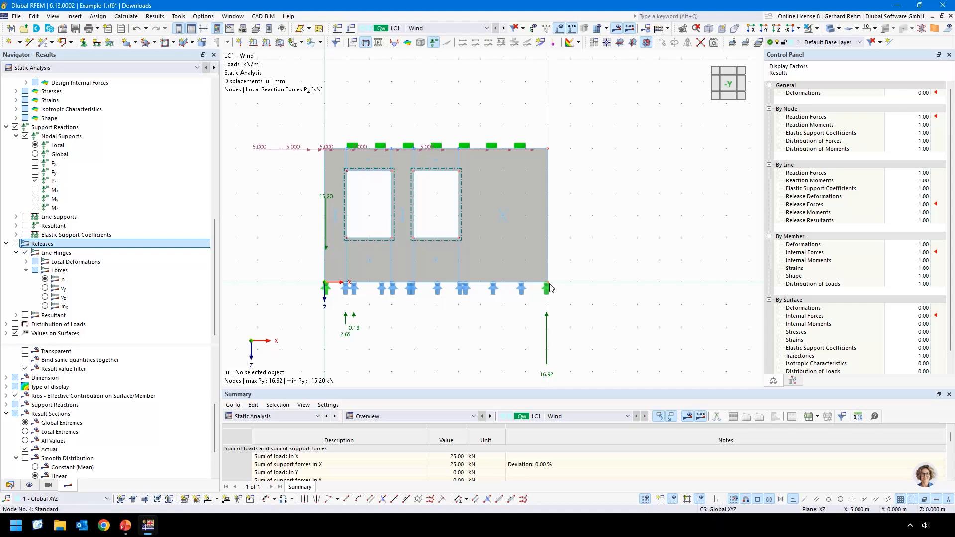
pyautogui.scroll(3, 486, 166)
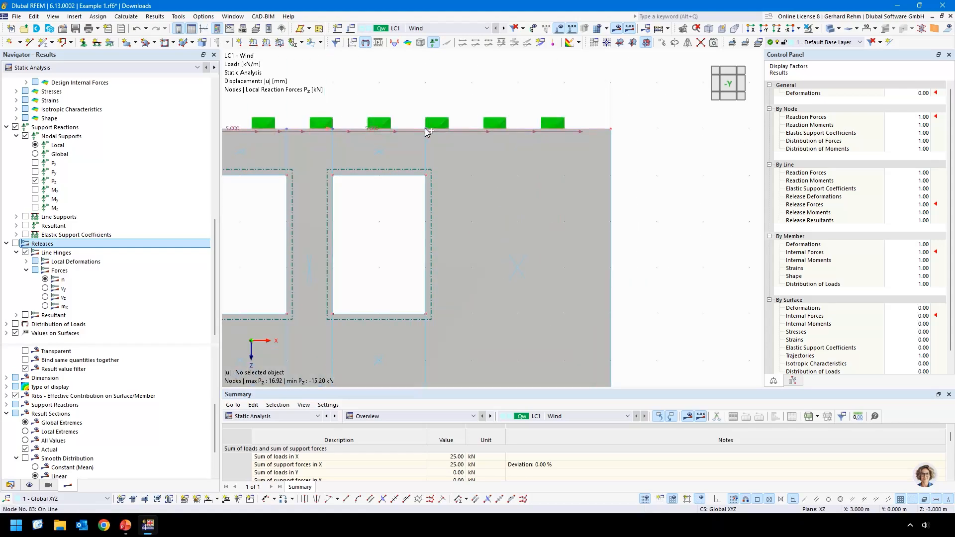
pyautogui.hotkey('ctrl', 'v')
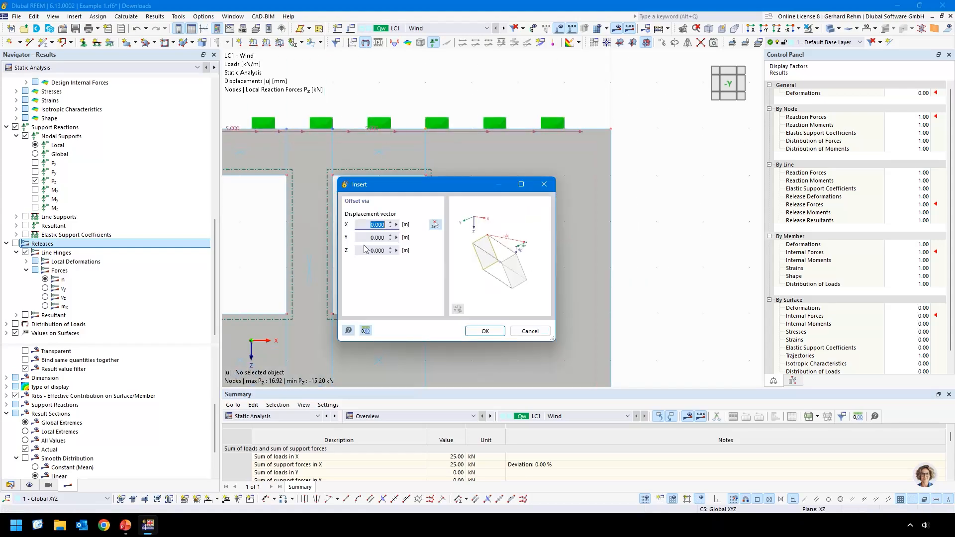
pyautogui.moveTo(366, 251); pyautogui.dragTo(494, 266)
pyautogui.write('-5')
pyautogui.press('Return')
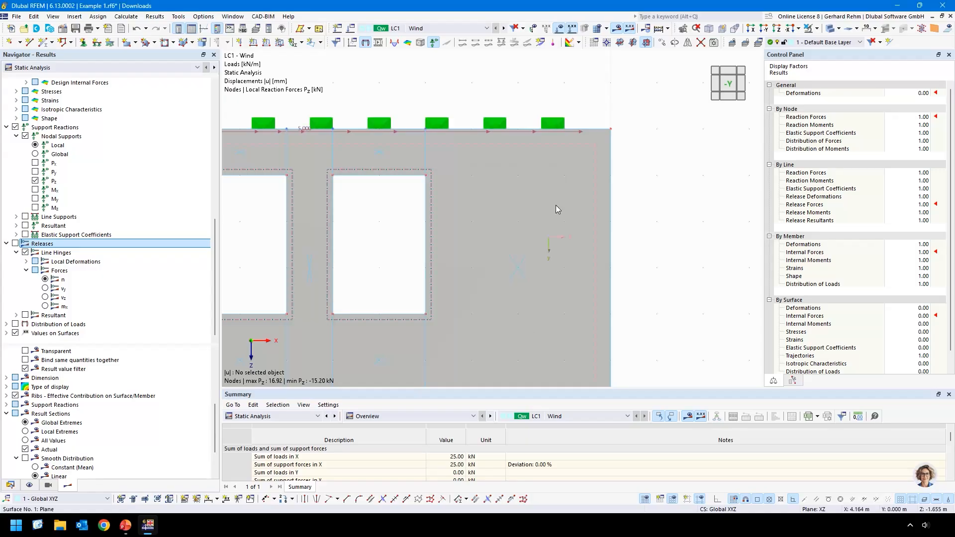
# Create a rectangular surface with thickness 2 - Beam Panel between the two pasted nodes above the wall.
pyautogui.middleClick(674, 187)
pyautogui.middleClick(674, 187)
pyautogui.moveTo(653, 196); pyautogui.dragTo(639, 225, button='middle')
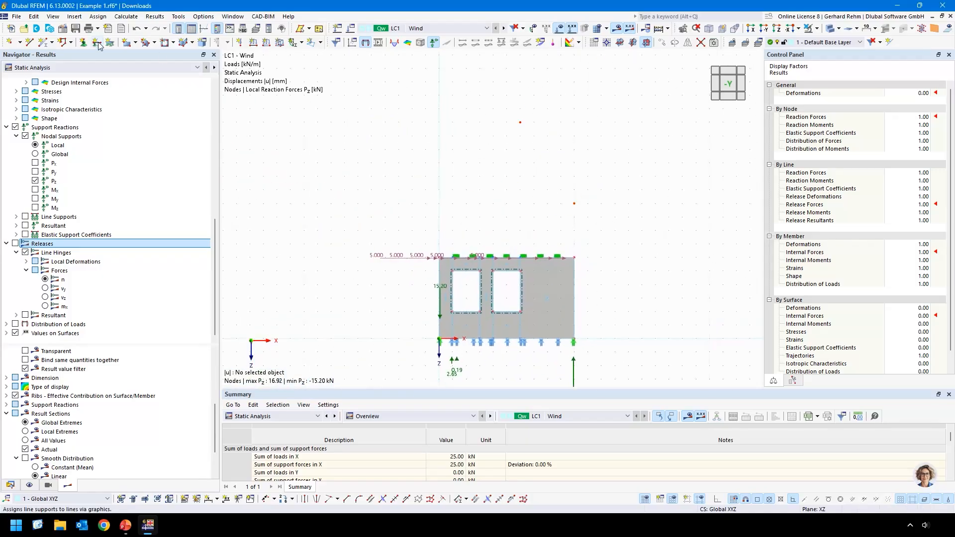
pyautogui.click(126, 42)
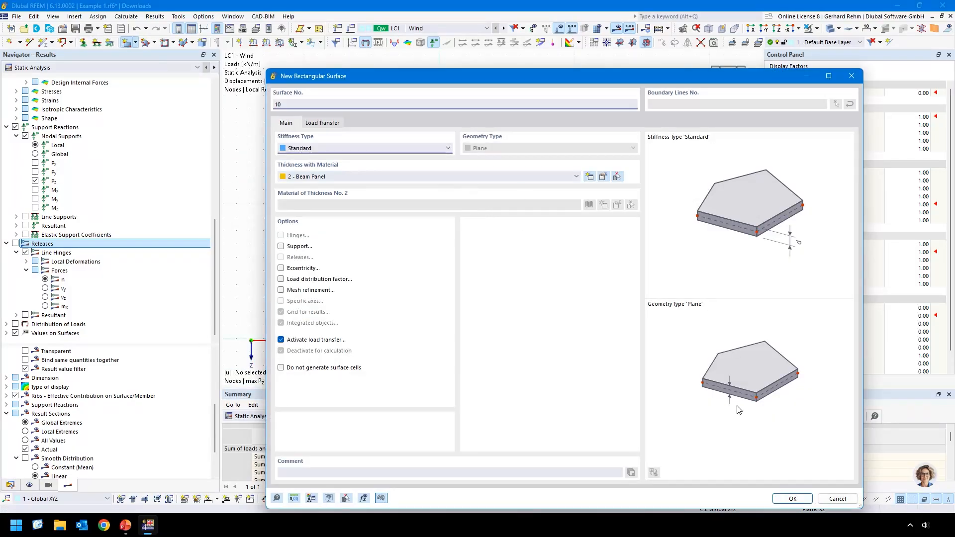
pyautogui.click(792, 498)
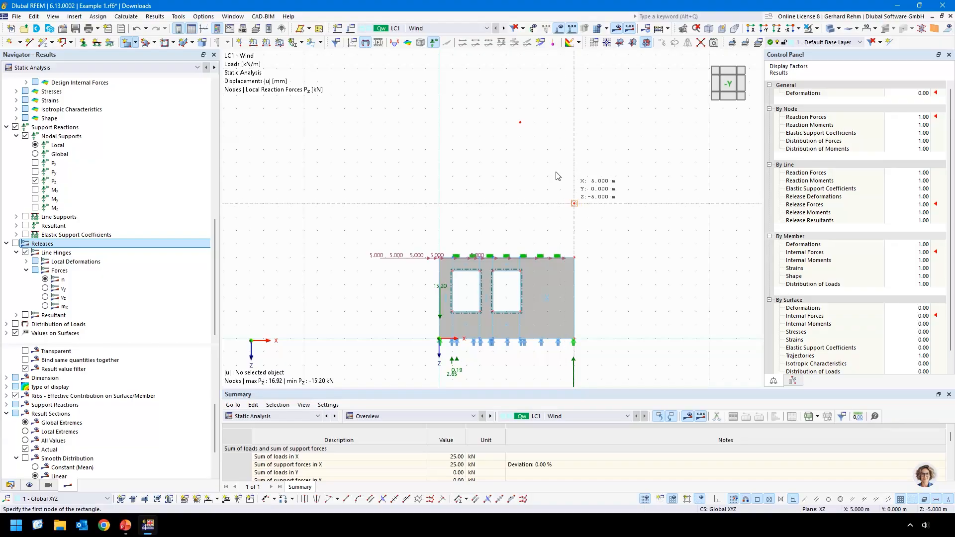
pyautogui.click(575, 203)
pyautogui.click(520, 122)
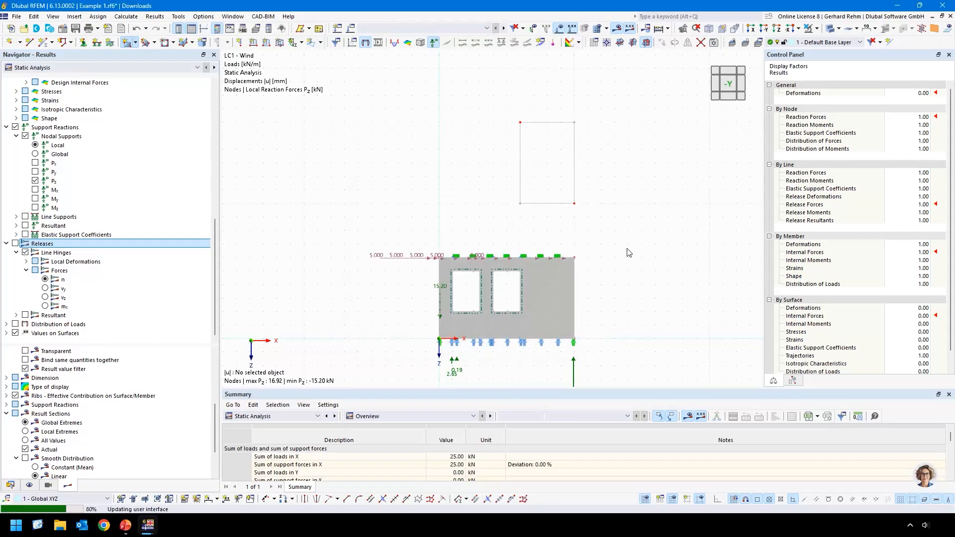
pyautogui.click(521, 317)
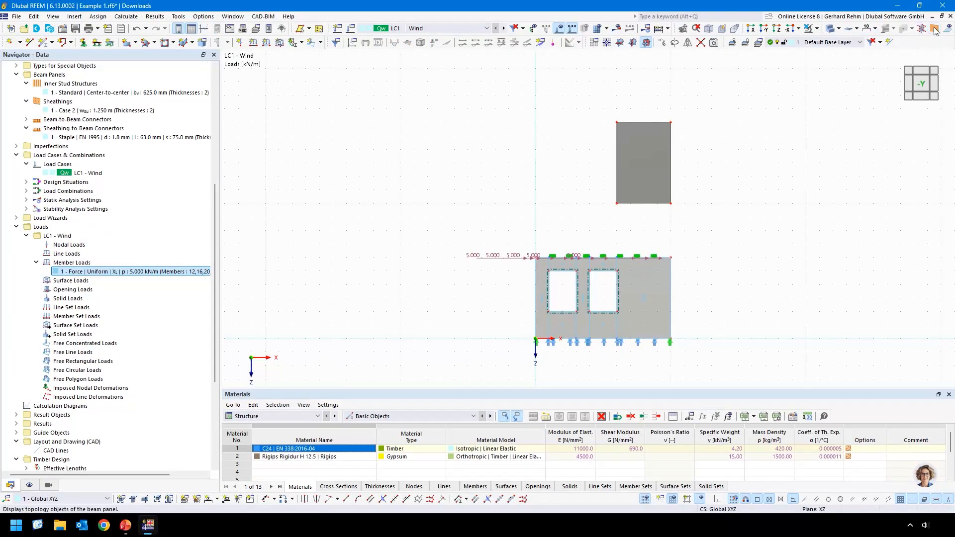
# Display the beam panel topology and compare the stud layout of the new panel with the wall below.
pyautogui.click(936, 29)
pyautogui.scroll(2, 674, 286)
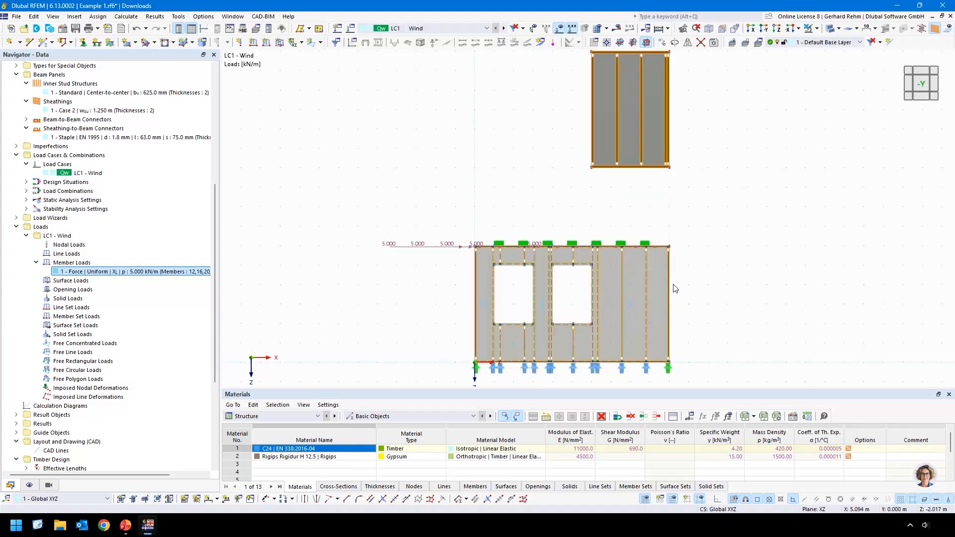
pyautogui.scroll(1, 589, 264)
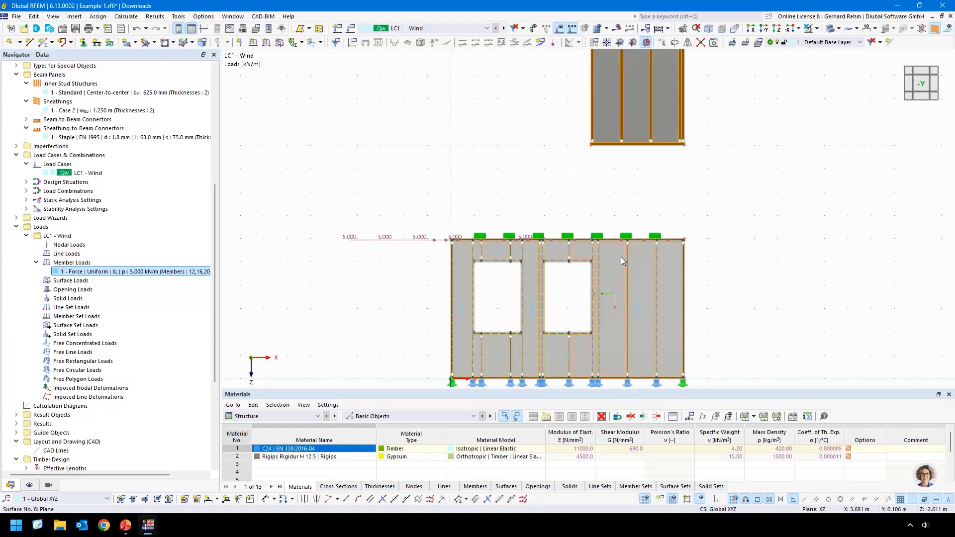
pyautogui.scroll(-1, 617, 197)
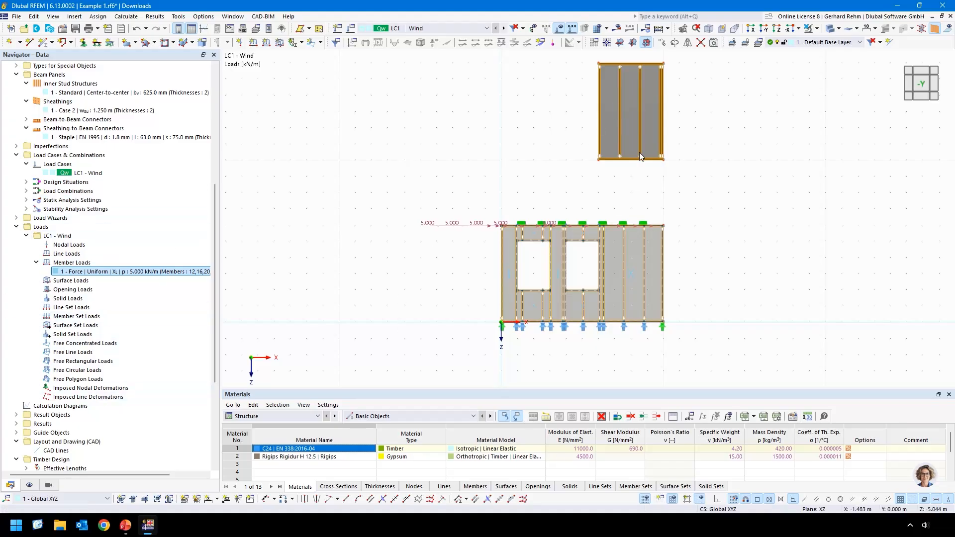
# Enable specific axes for the upper beam panel surface and rotate its input axes by 180 degrees.
pyautogui.doubleClick(622, 108)
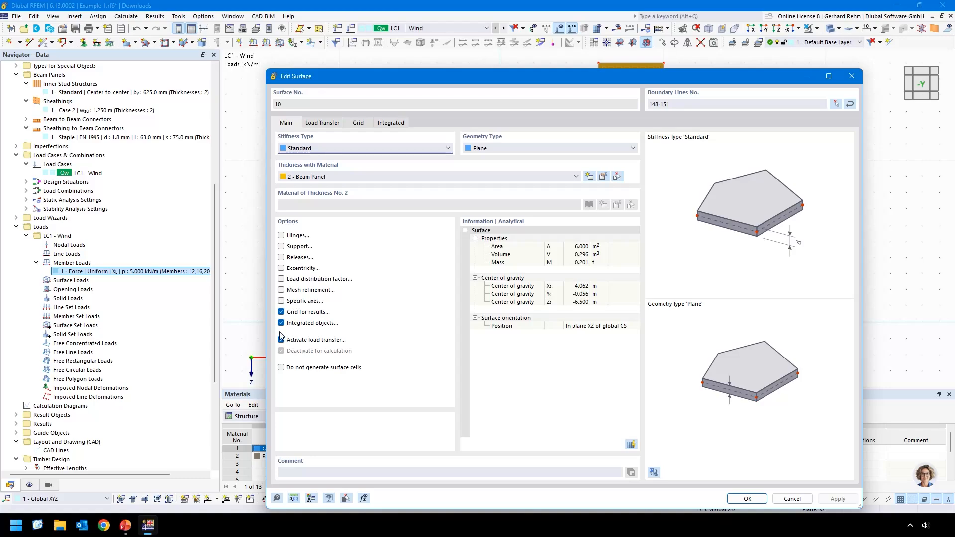
pyautogui.click(281, 301)
pyautogui.click(323, 123)
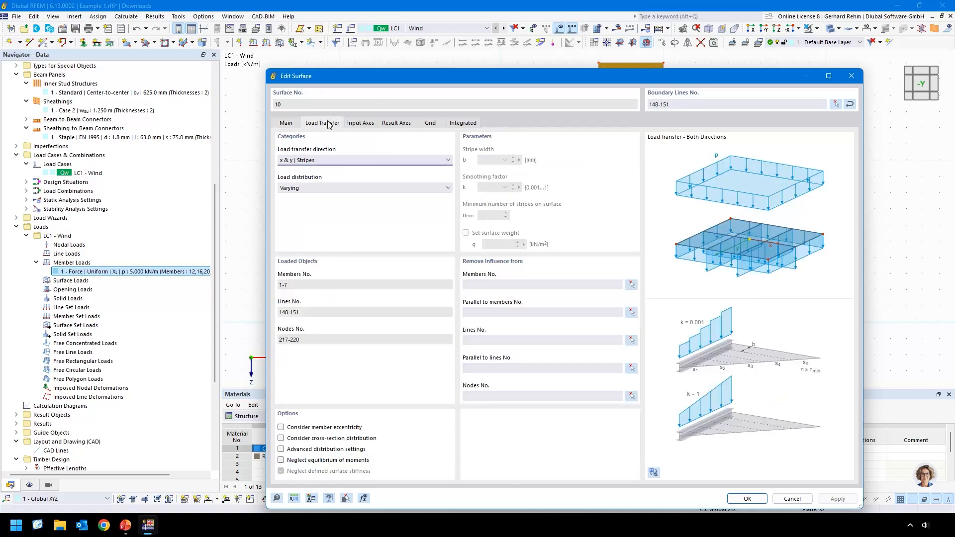
pyautogui.click(354, 124)
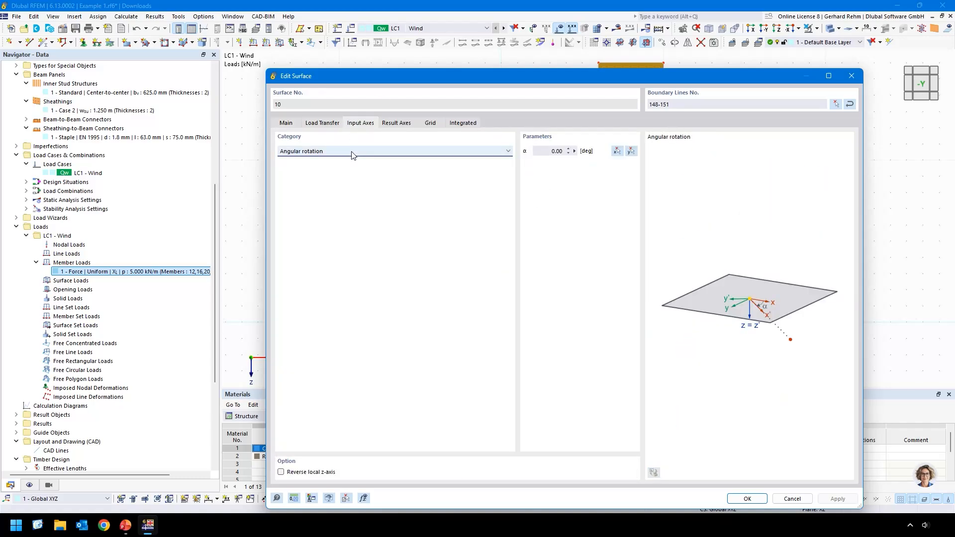
pyautogui.click(547, 151)
pyautogui.write('180')
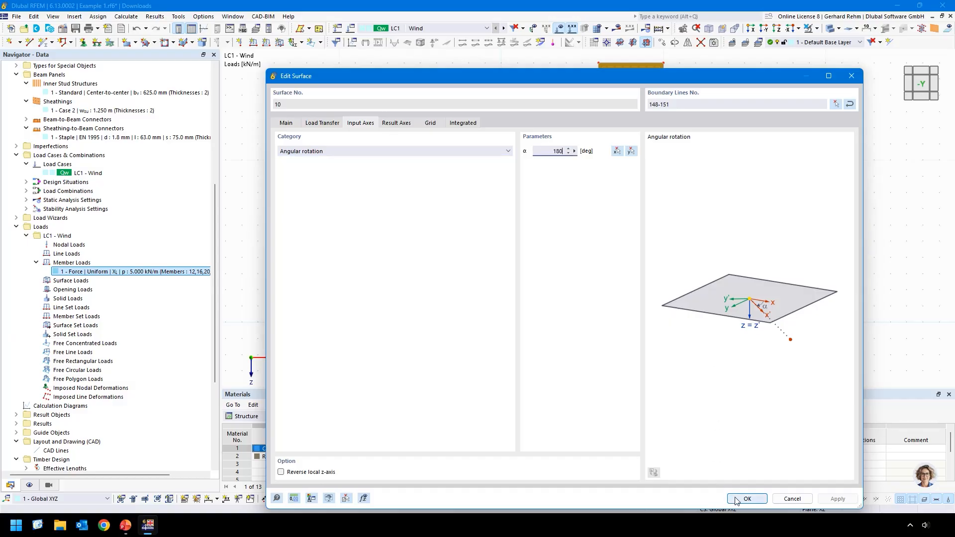
pyautogui.click(747, 498)
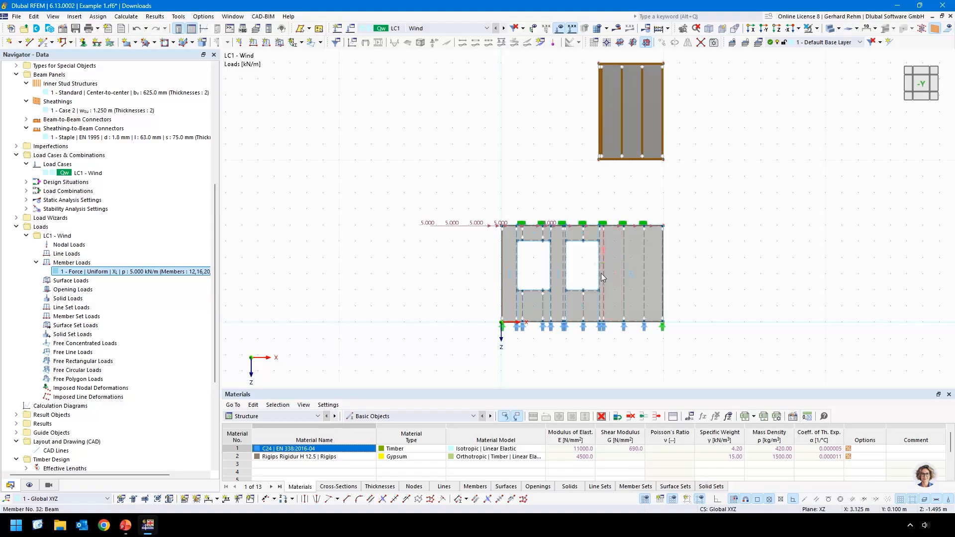
# Change the model's rendering and assign the hinged nodal support to the two lower corner nodes of the upper panel.
pyautogui.click(830, 30)
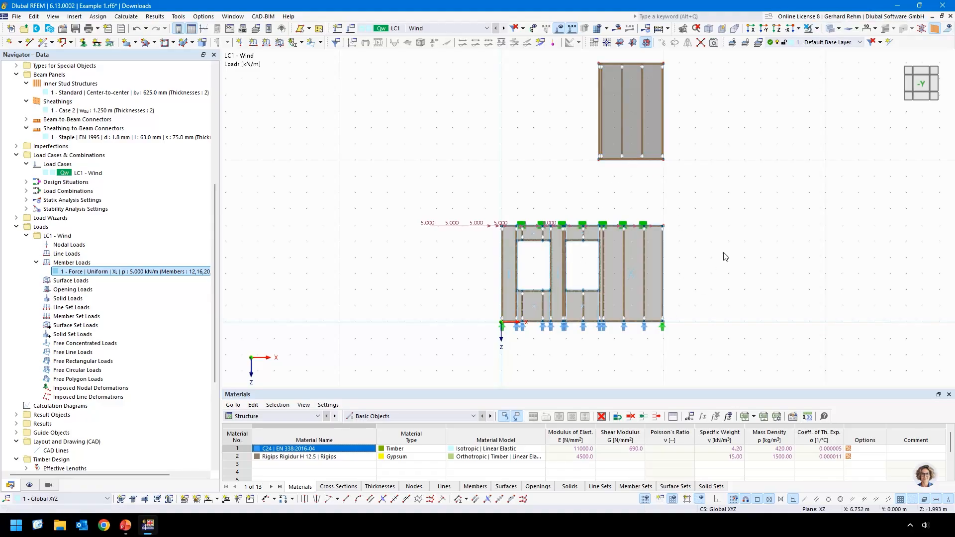
pyautogui.click(83, 41)
pyautogui.click(544, 369)
pyautogui.scroll(2, 559, 154)
pyautogui.scroll(1, 552, 137)
pyautogui.scroll(1, 552, 136)
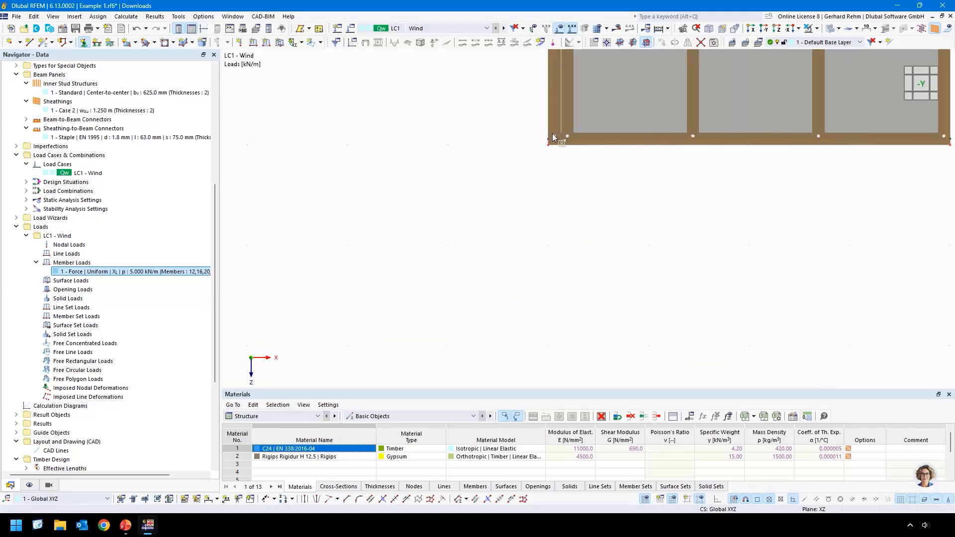
pyautogui.moveTo(791, 281); pyautogui.dragTo(480, 294, button='middle')
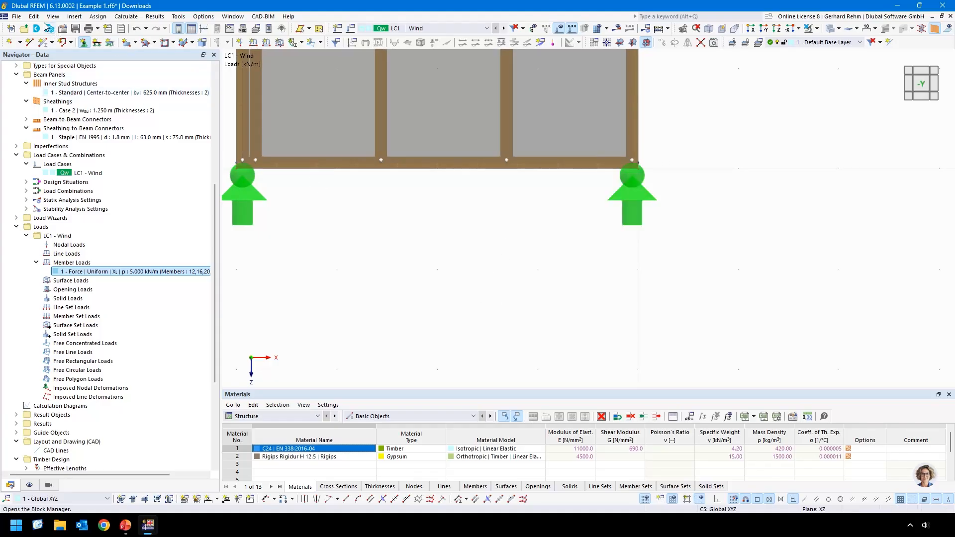
# Assign nodal support 6 (uz failure if negative Pz) to the three lower stud nodes between the upper panel's hinged corners.
pyautogui.click(84, 40)
pyautogui.click(349, 206)
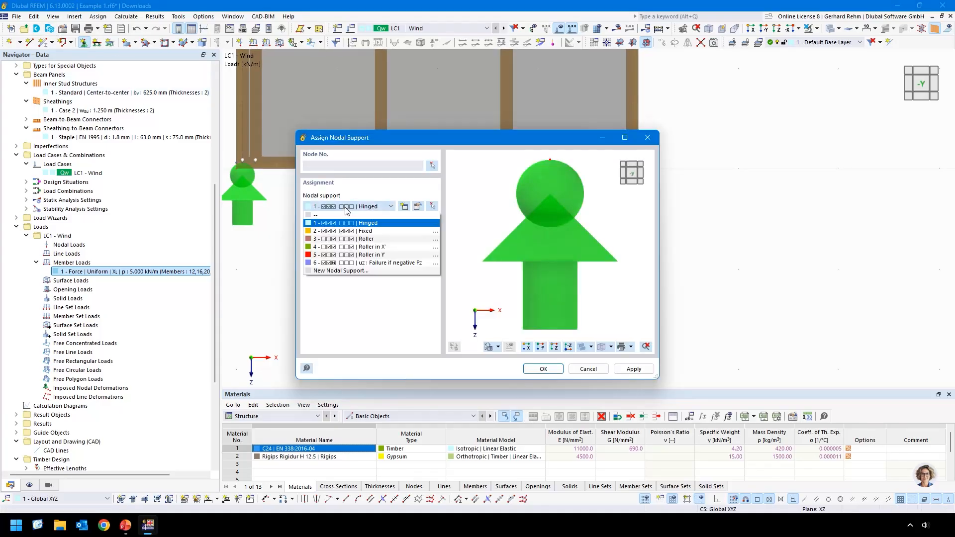
pyautogui.click(351, 262)
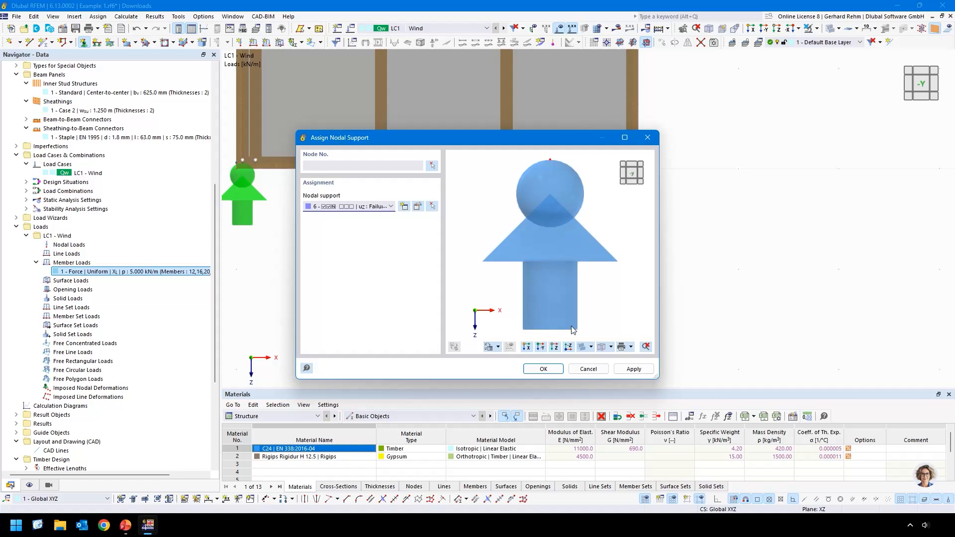
pyautogui.click(539, 372)
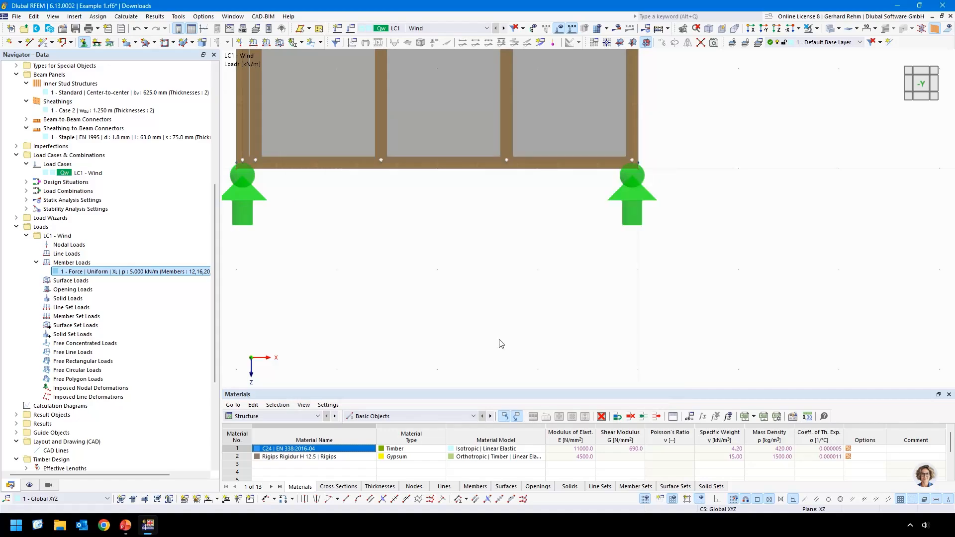
pyautogui.click(380, 160)
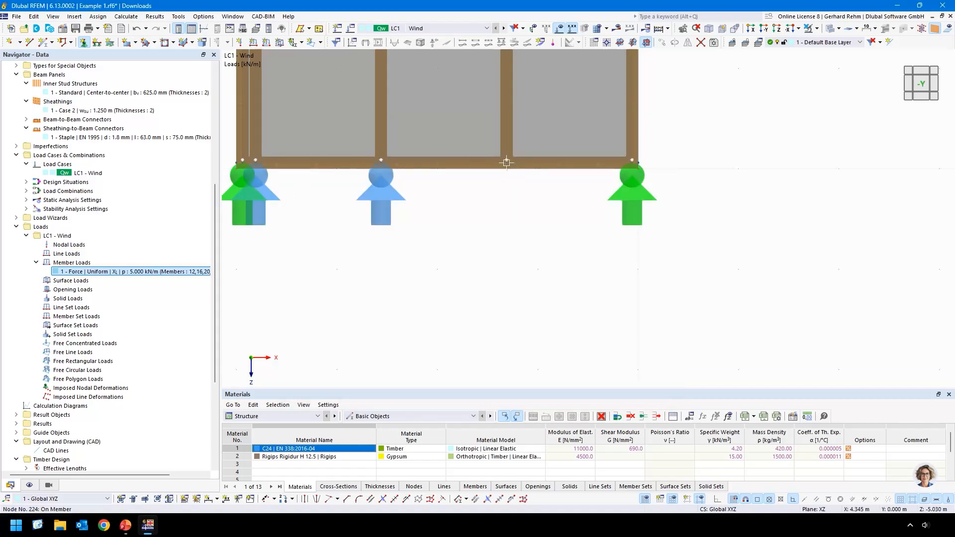
pyautogui.click(506, 162)
pyautogui.scroll(-3, 453, 281)
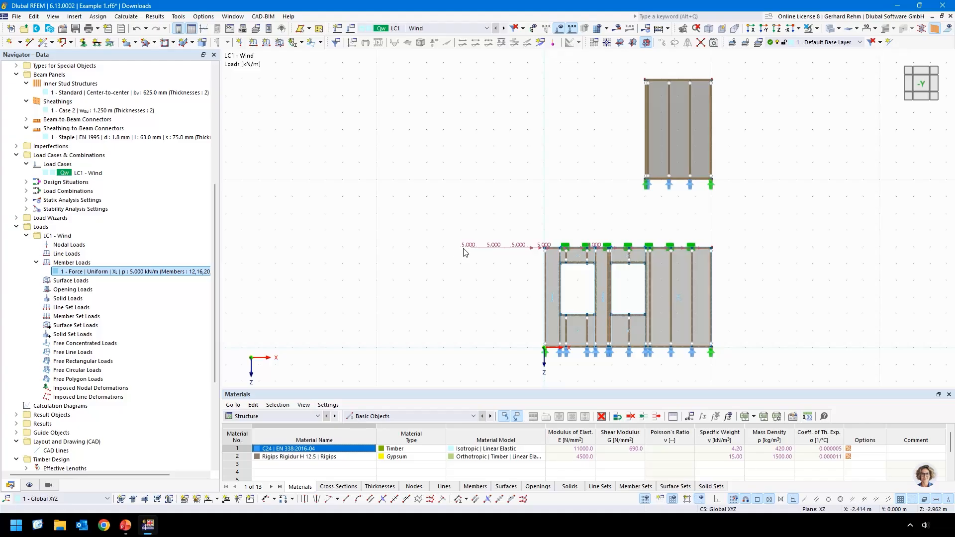
# Create a Uniform - Total force of 25 kN in direction XL in LC1 on the upper panel's top member.
pyautogui.moveTo(520, 172); pyautogui.dragTo(486, 207, button='middle')
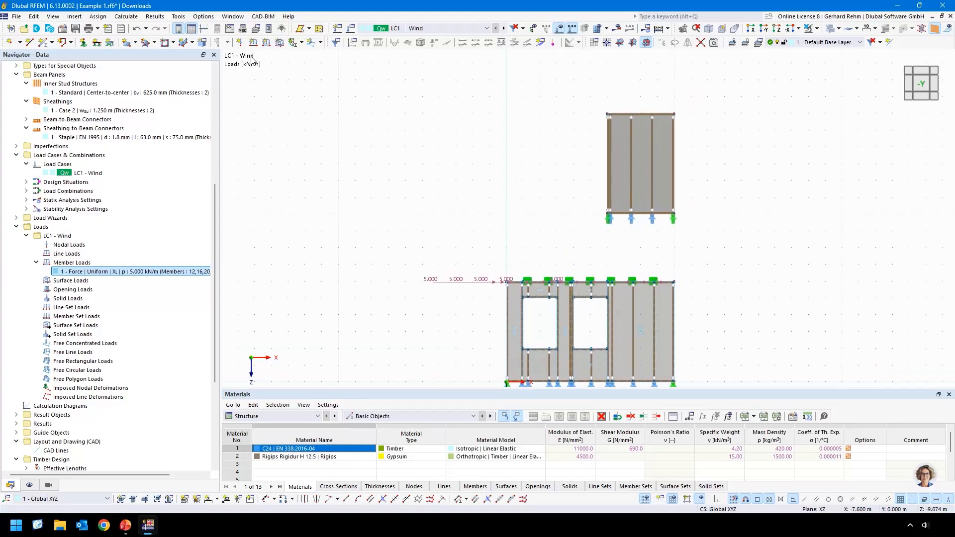
pyautogui.click(264, 46)
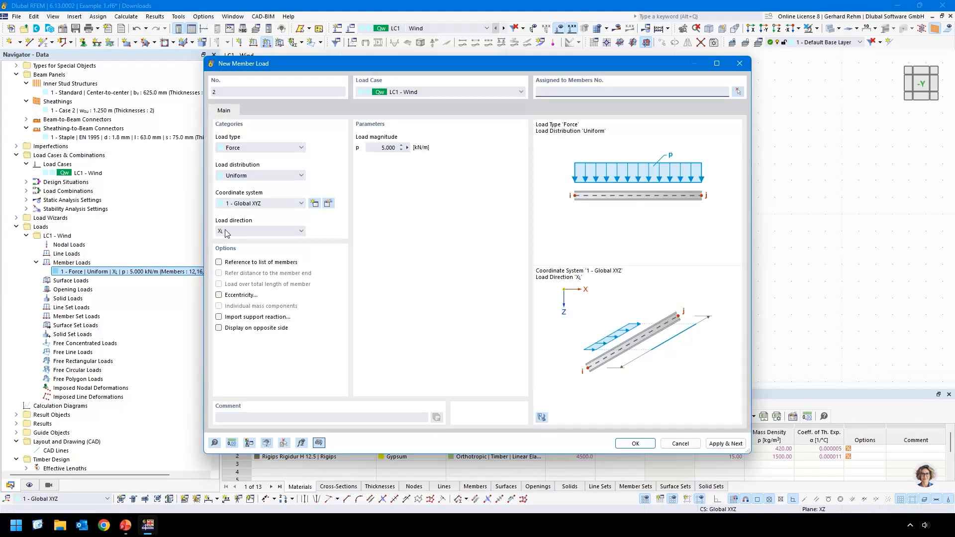
pyautogui.click(232, 178)
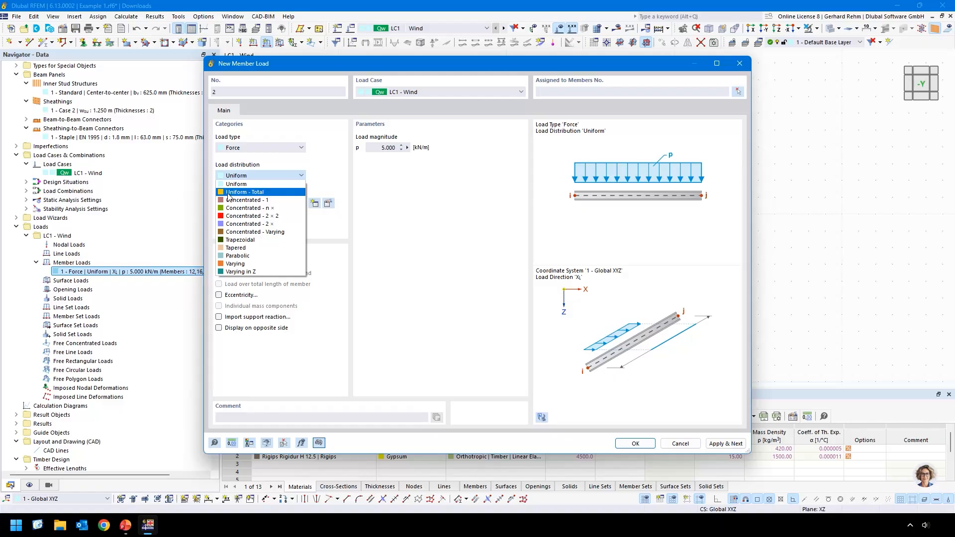
pyautogui.click(228, 193)
pyautogui.write('25')
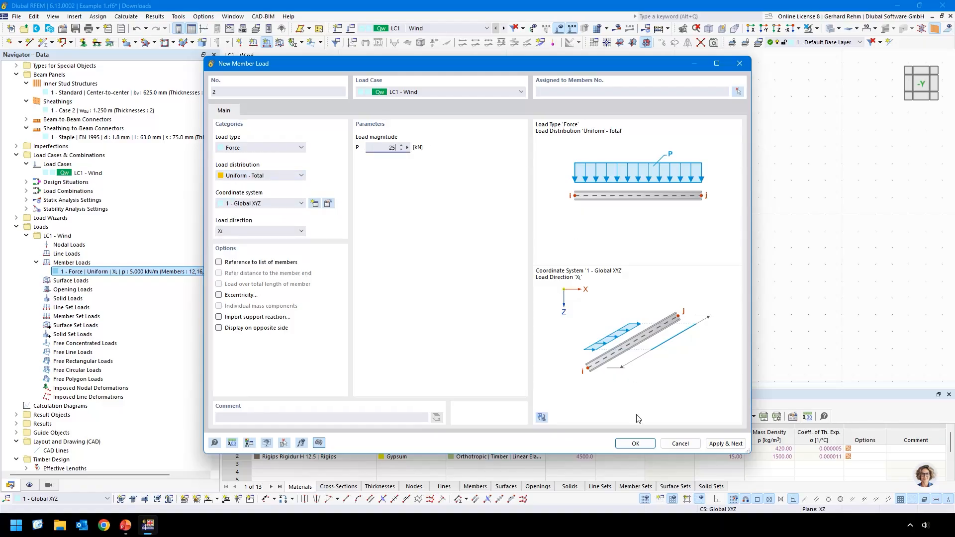
pyautogui.click(635, 444)
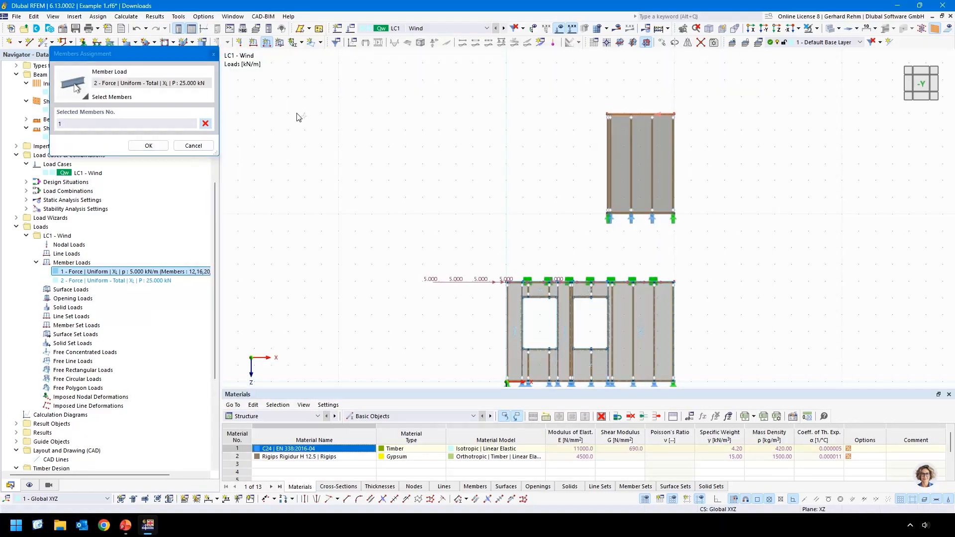
pyautogui.click(149, 145)
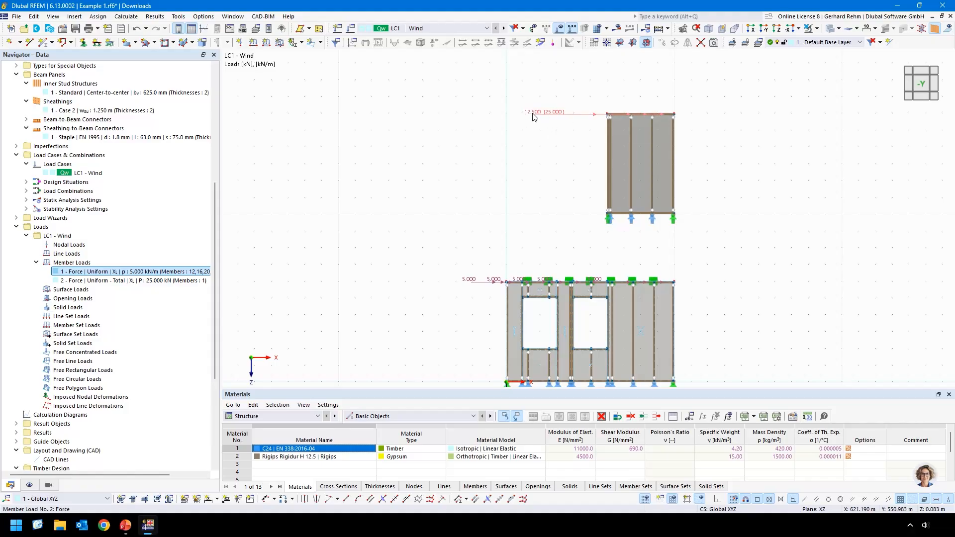
pyautogui.moveTo(533, 117)
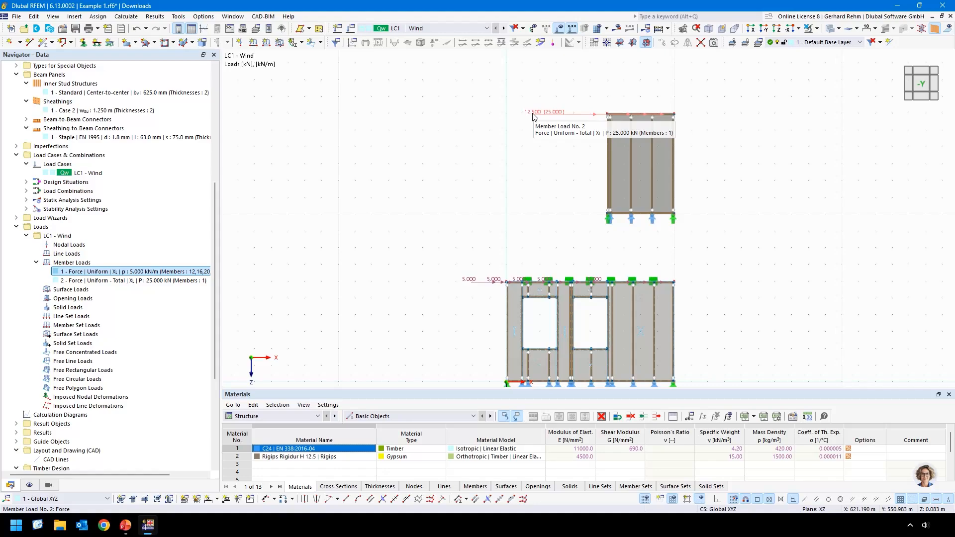
# Try to calculate the model with both wall panels.
pyautogui.moveTo(533, 203); pyautogui.dragTo(476, 183, button='middle')
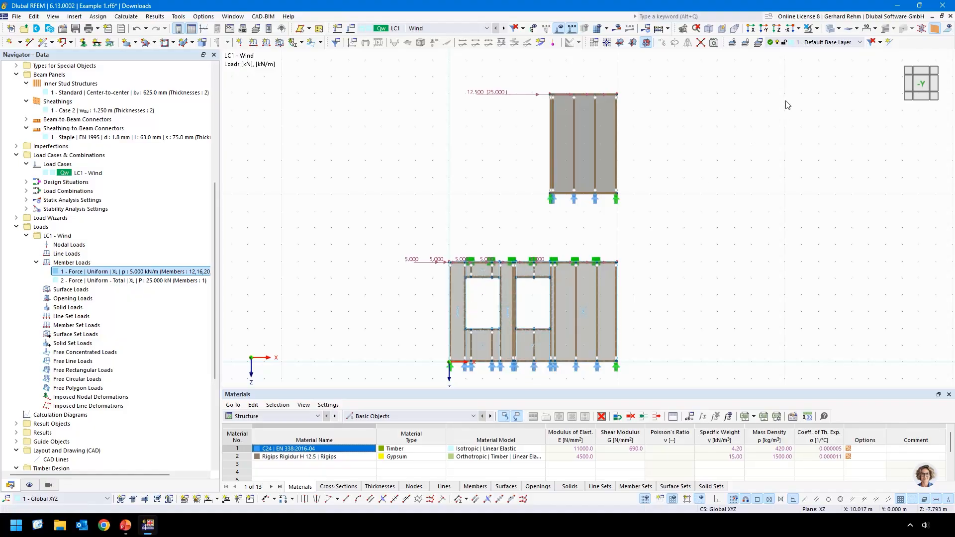
pyautogui.click(616, 28)
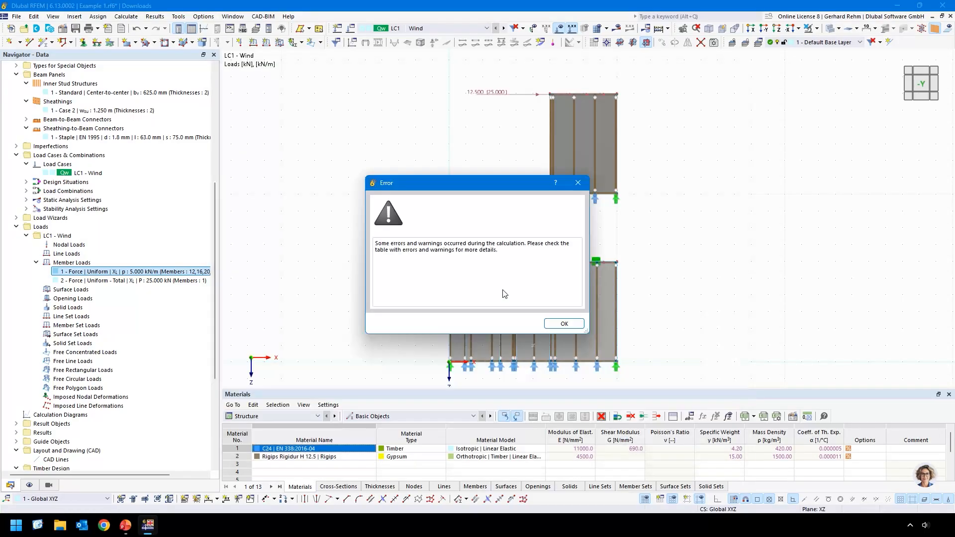
pyautogui.click(565, 324)
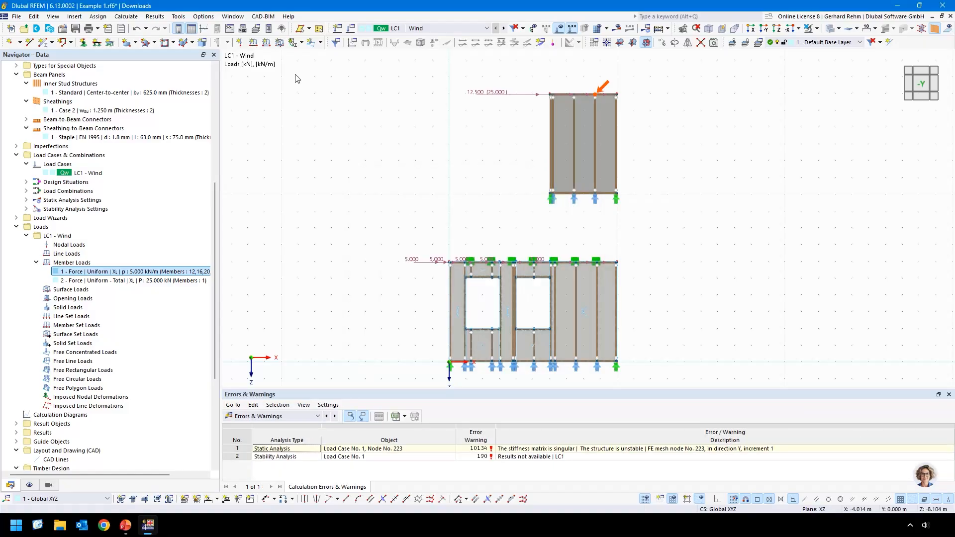
# Hide the beam panel topology and assign line support 3, fixed only in Y, to the upper panel's top edge.
pyautogui.click(924, 30)
pyautogui.click(97, 42)
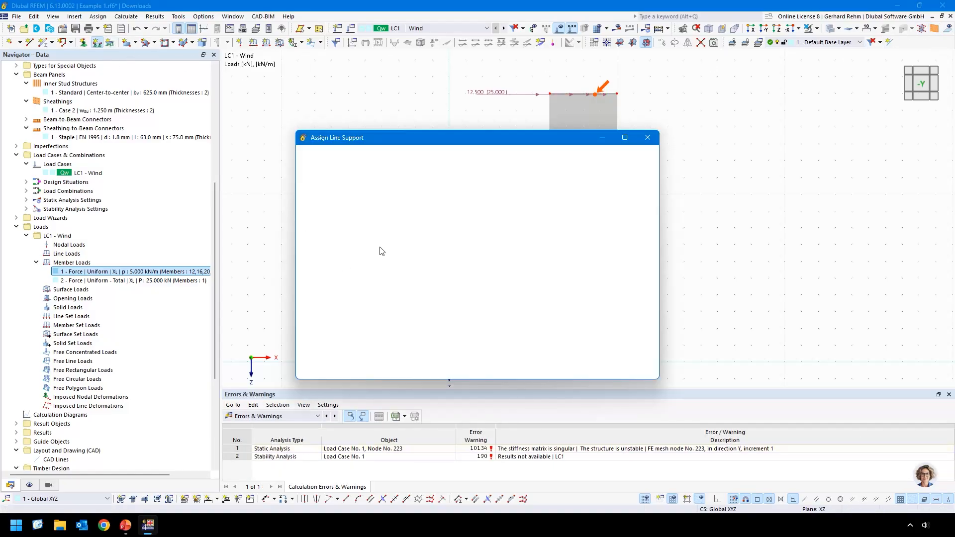
pyautogui.click(391, 206)
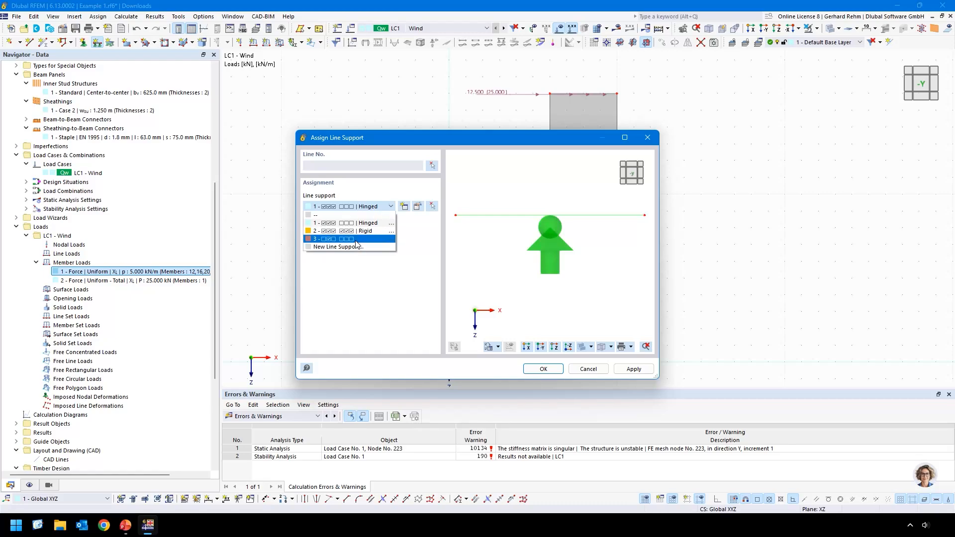
pyautogui.click(354, 239)
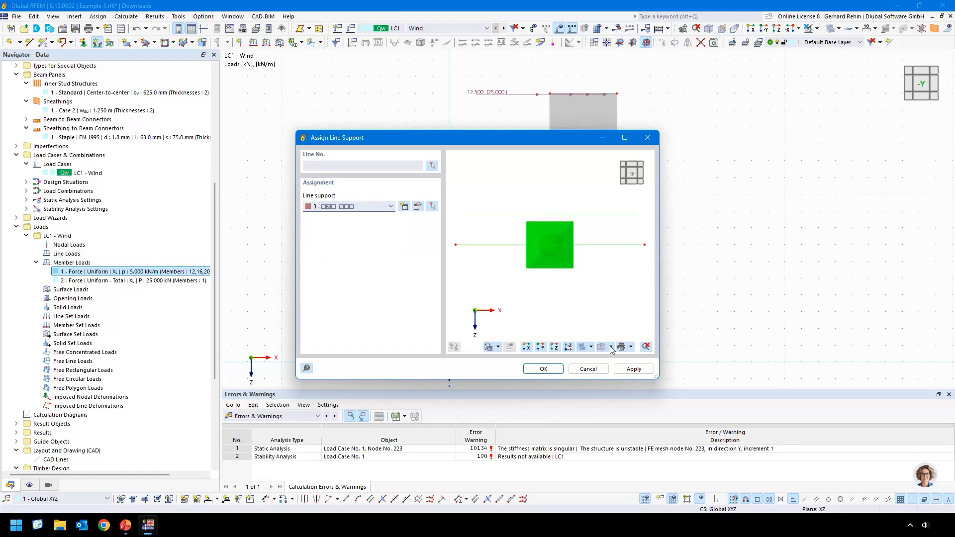
pyautogui.click(543, 369)
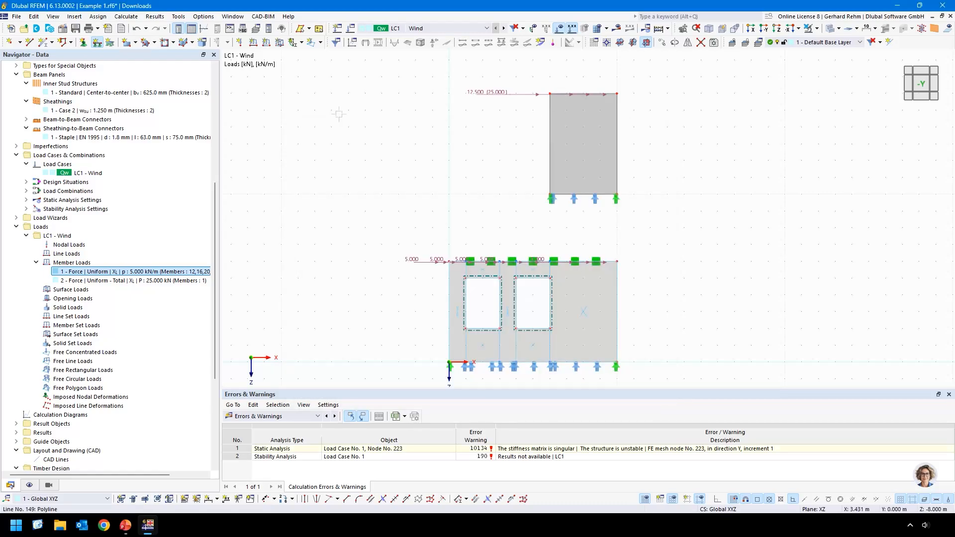
pyautogui.click(513, 314)
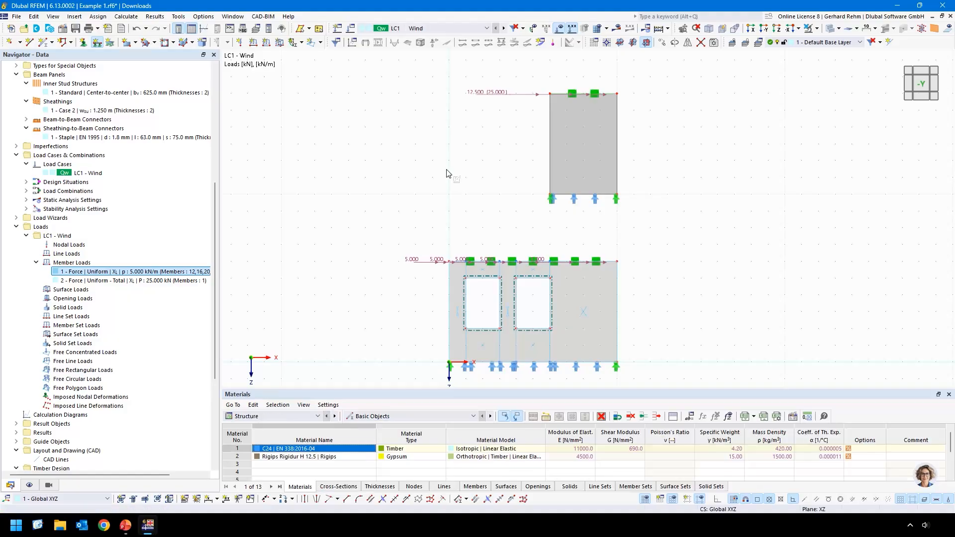
# Calculate the model, check the sum of support forces in X, and display the total deformations with the beam panel topology.
pyautogui.click(616, 29)
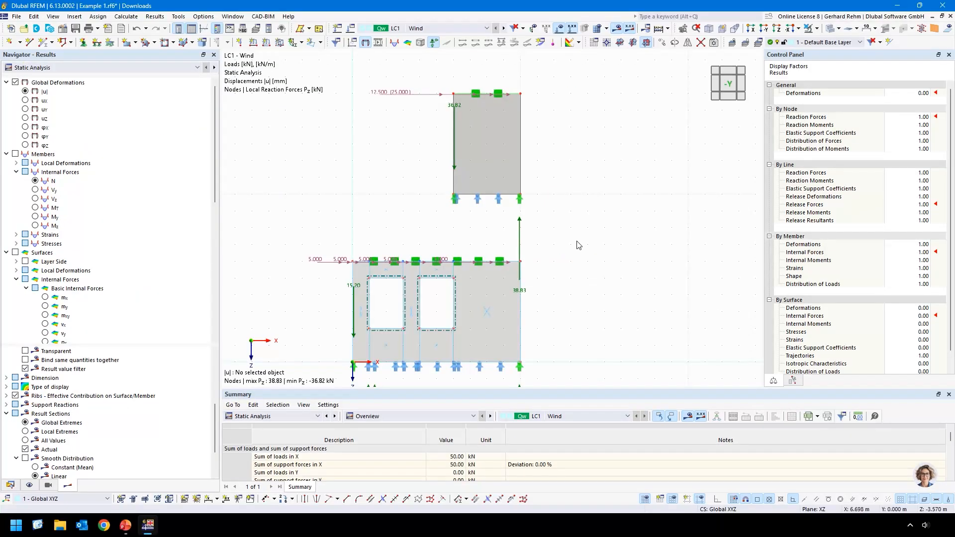
pyautogui.moveTo(564, 252); pyautogui.dragTo(579, 237, button='middle')
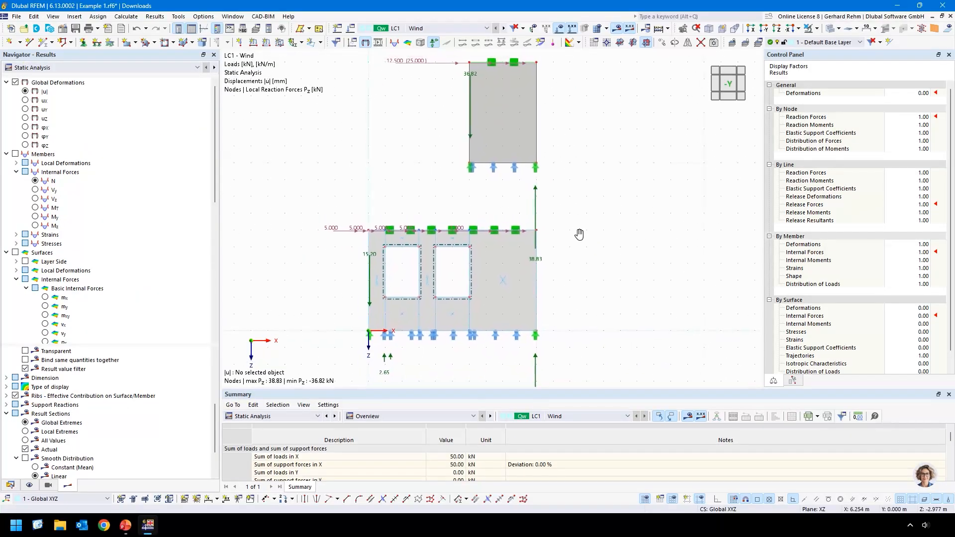
pyautogui.click(446, 464)
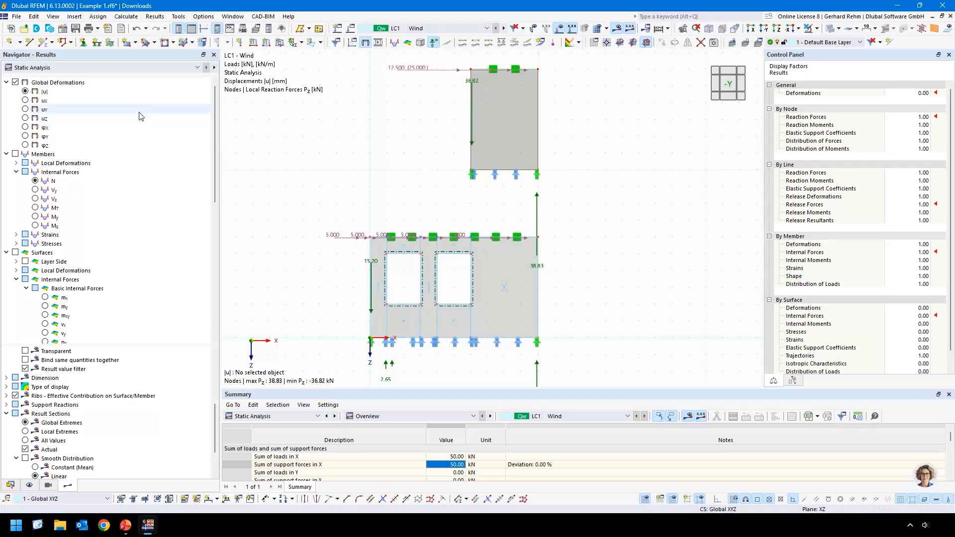
pyautogui.click(25, 91)
pyautogui.click(935, 29)
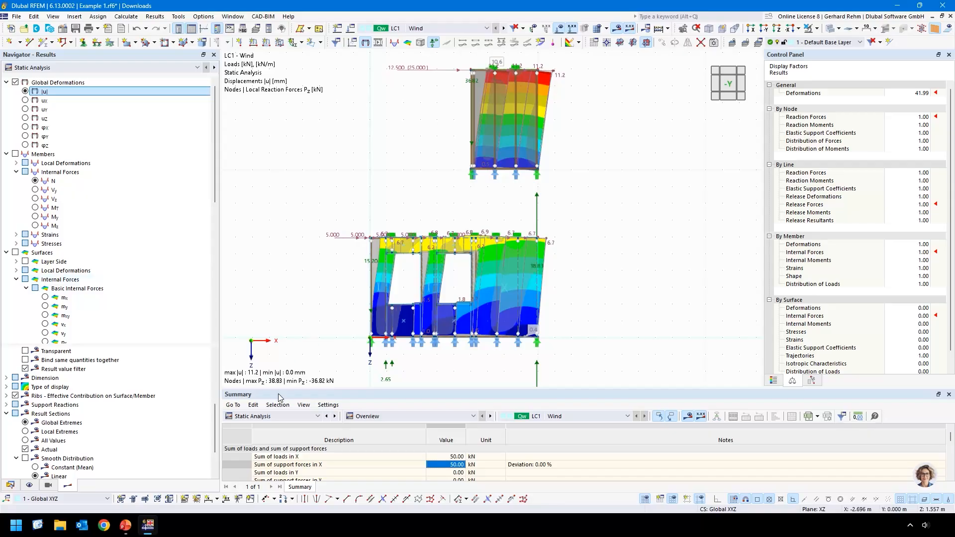
# Check the beam panel surfaces selected for design in Timber Design and run the design checks for both walls.
pyautogui.click(271, 416)
pyautogui.click(253, 496)
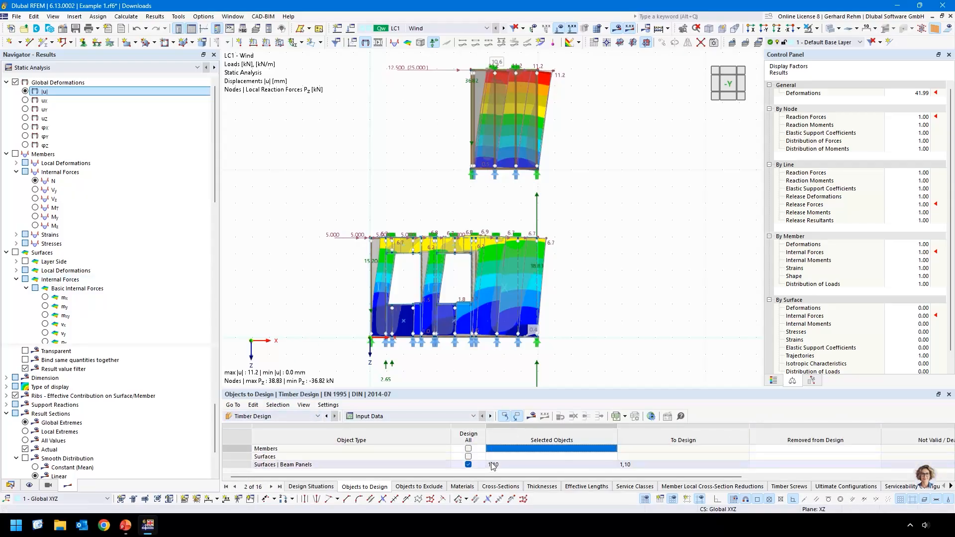
pyautogui.click(544, 417)
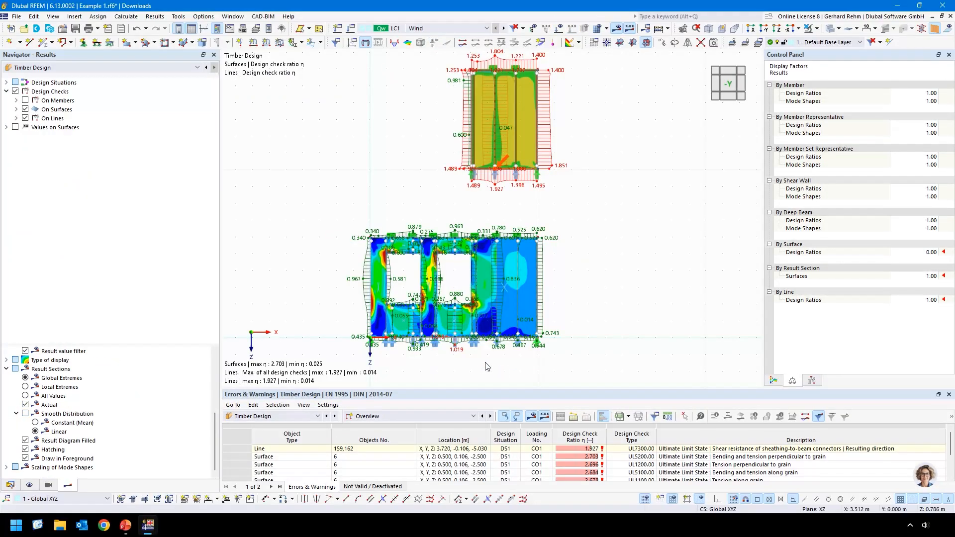
pyautogui.moveTo(488, 366); pyautogui.dragTo(514, 345, button='middle')
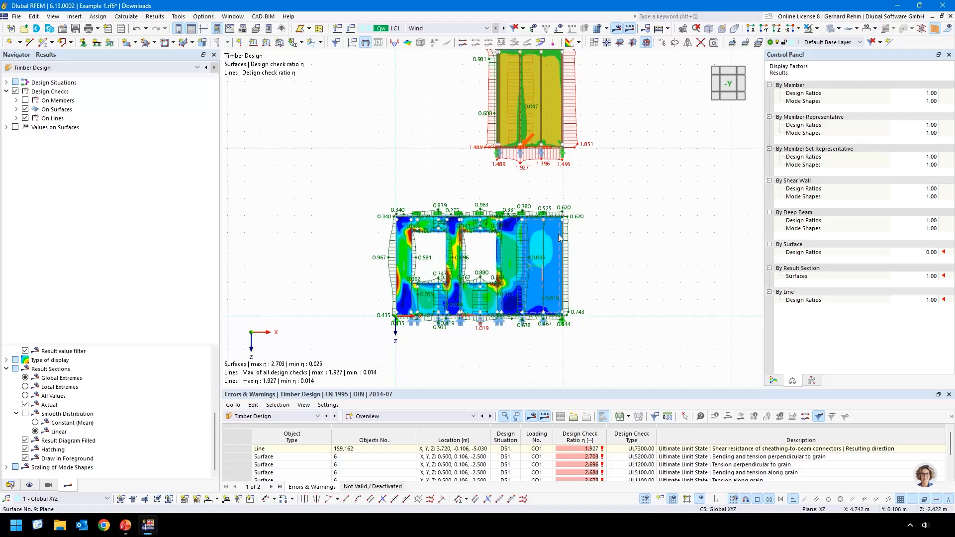
# Hide the surface design checks and examine the line design check ratios along the bottom edges of both timber walls.
pyautogui.scroll(-2, 637, 189)
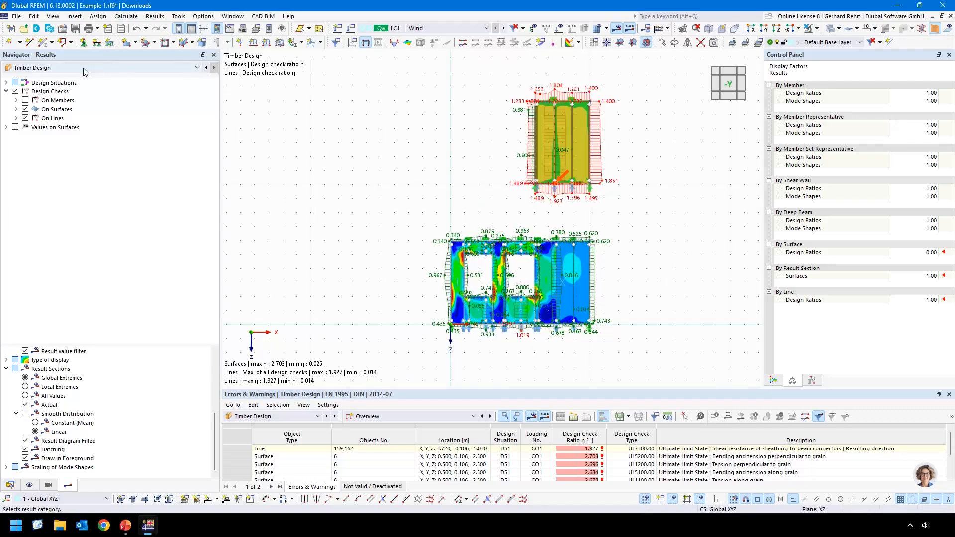
pyautogui.click(25, 109)
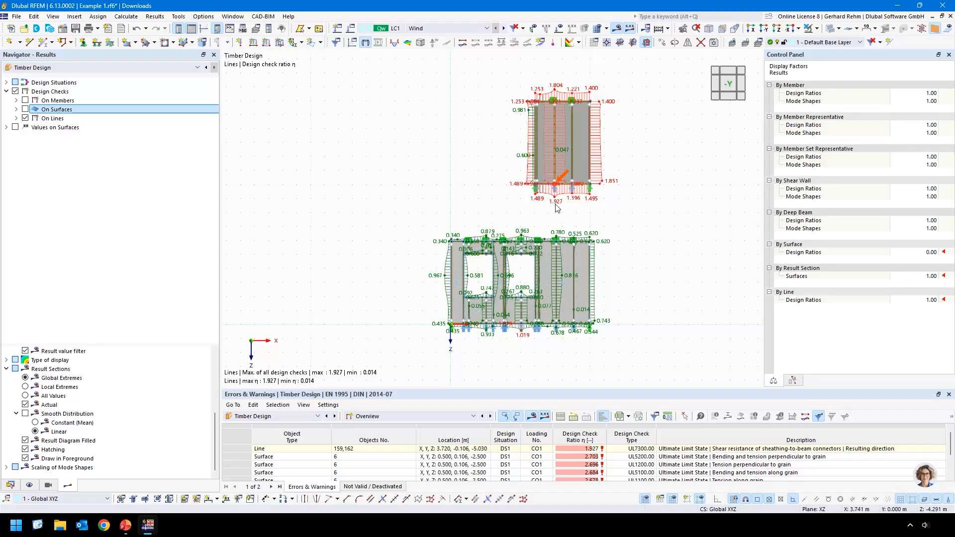
pyautogui.scroll(3, 568, 343)
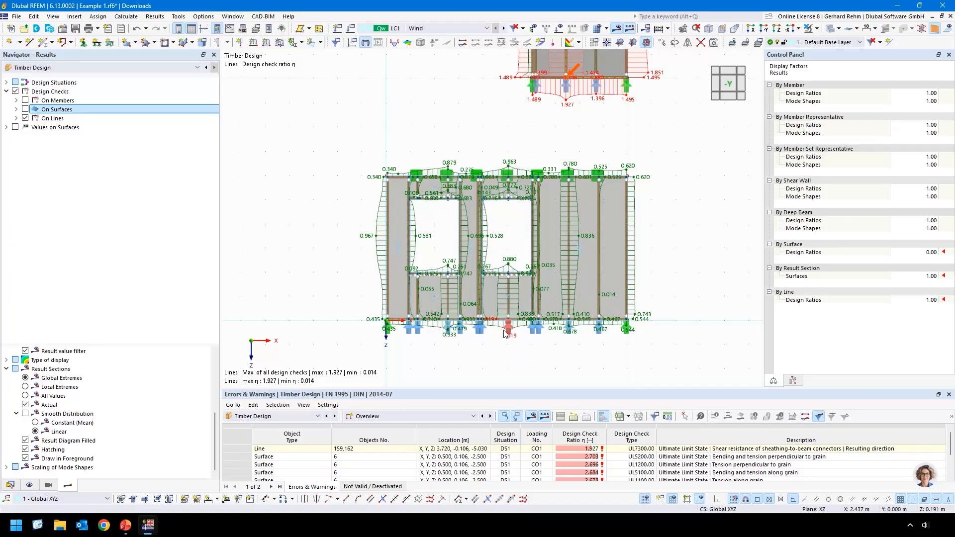
pyautogui.scroll(3, 495, 324)
pyautogui.scroll(2, 495, 321)
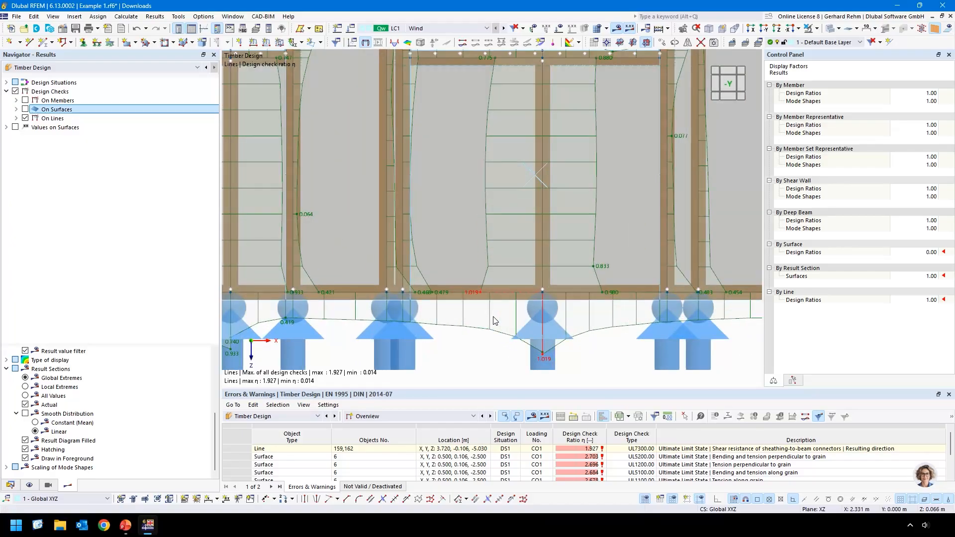
pyautogui.scroll(-5, 495, 321)
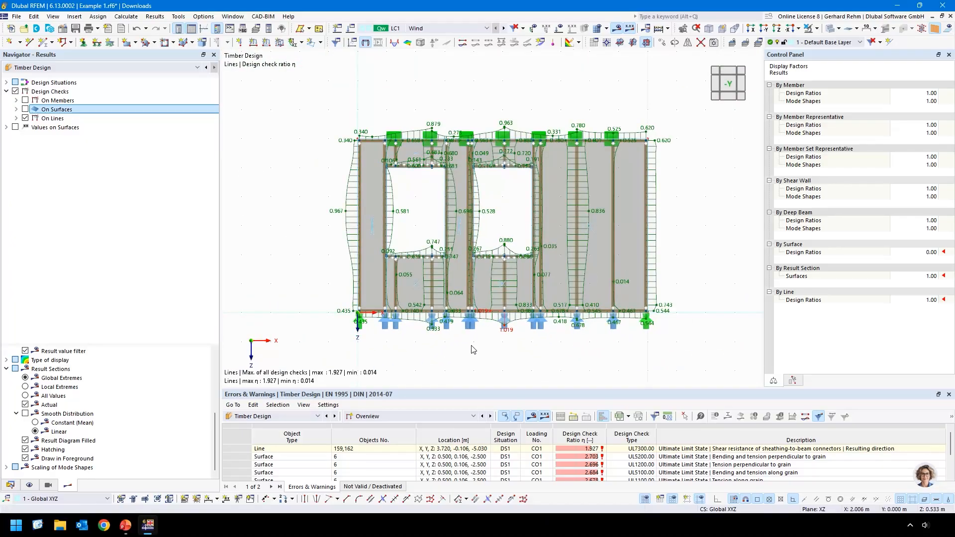
pyautogui.scroll(-1, 468, 350)
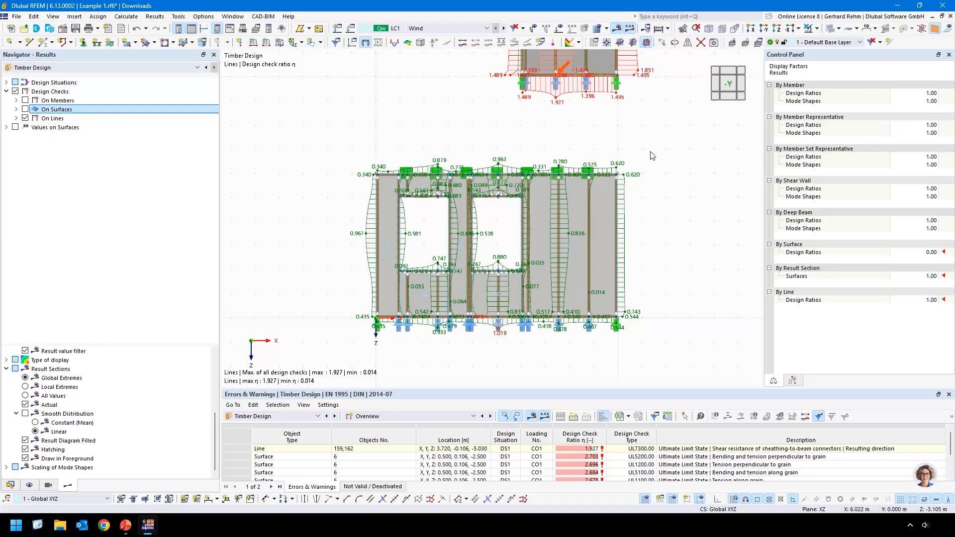
# Switch the displayed results from Timber Design to Static Analysis to show the global deformations of both walls.
pyautogui.click(164, 67)
pyautogui.click(23, 92)
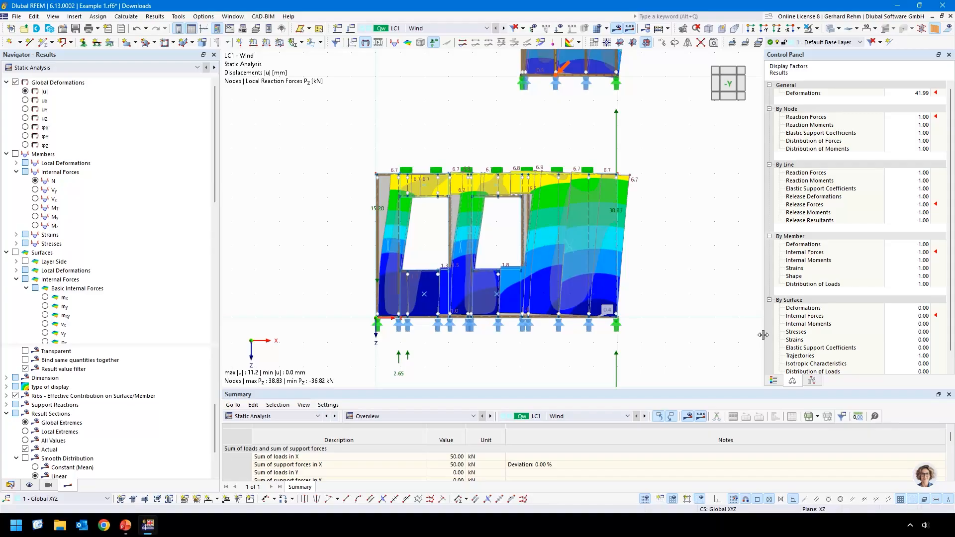
# Switch to the PowerPoint webinar presentation, go to slide 10 "Outlook", and start the slide show from it.
pyautogui.click(125, 525)
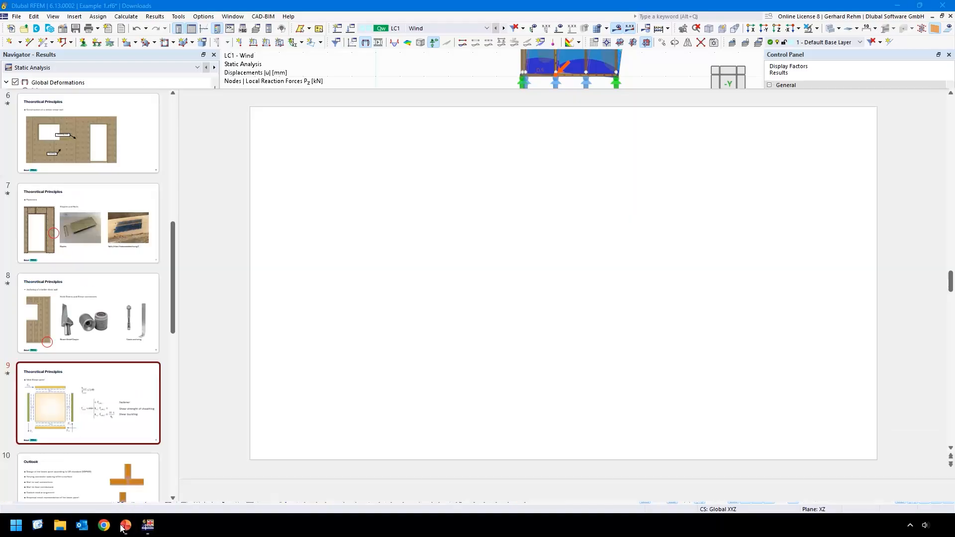
pyautogui.scroll(-1, 317, 378)
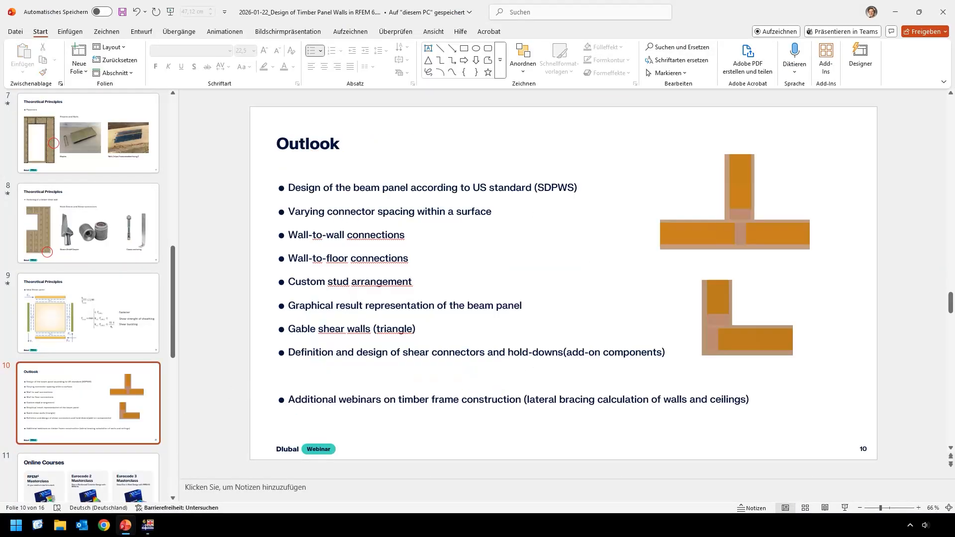
pyautogui.click(845, 508)
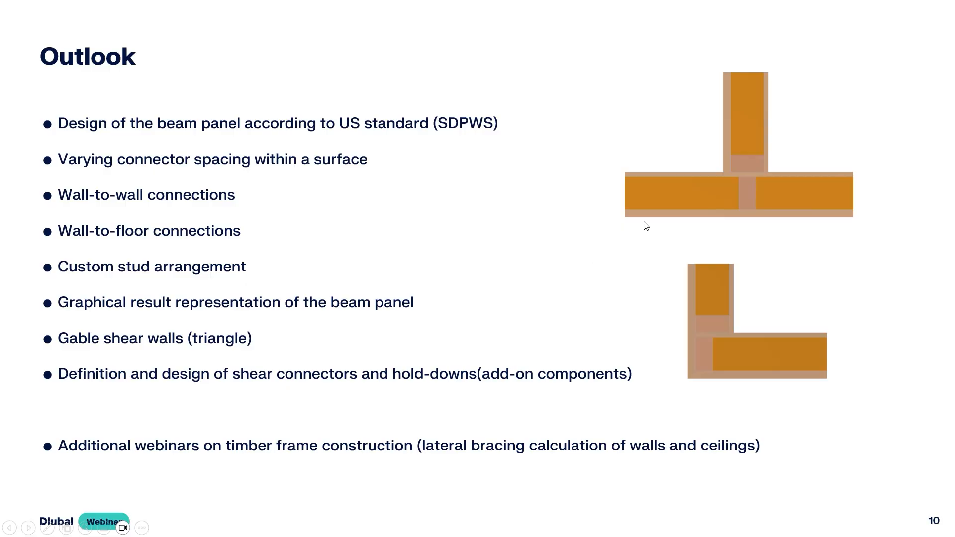